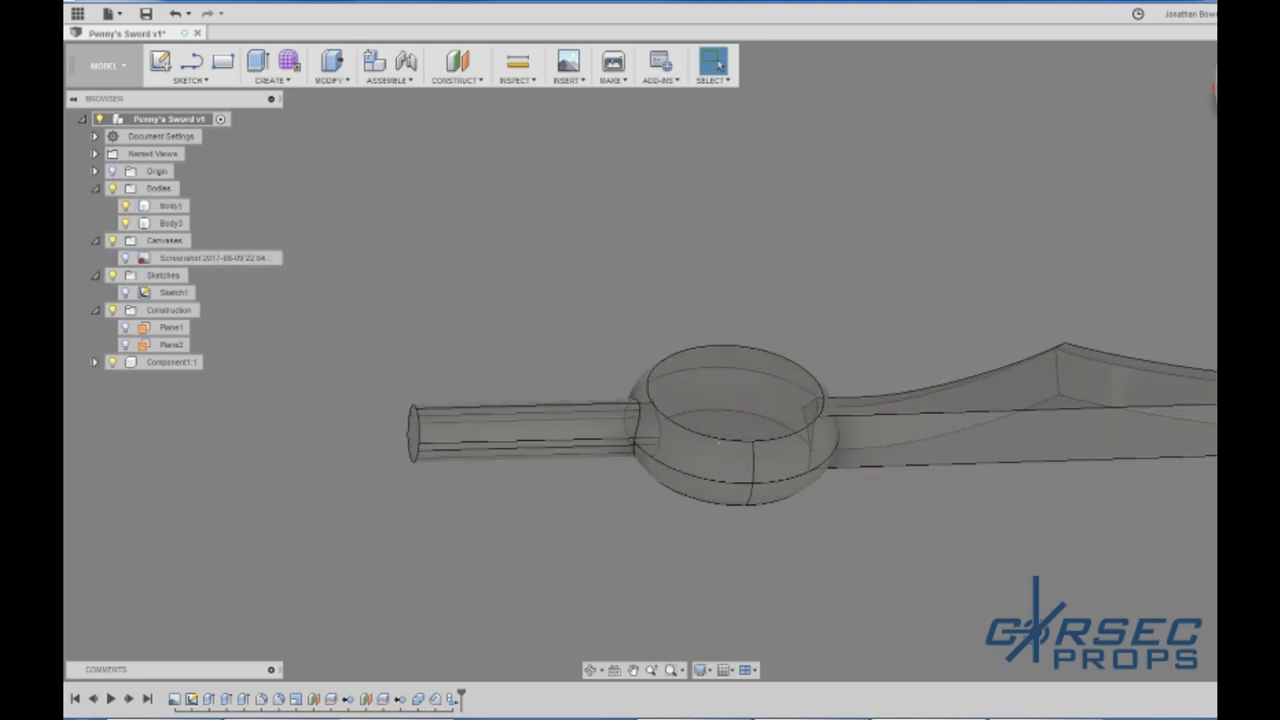
Step: Activate Component1 and start a sketch on the flat circular face of its round hub
left_click(95, 362)
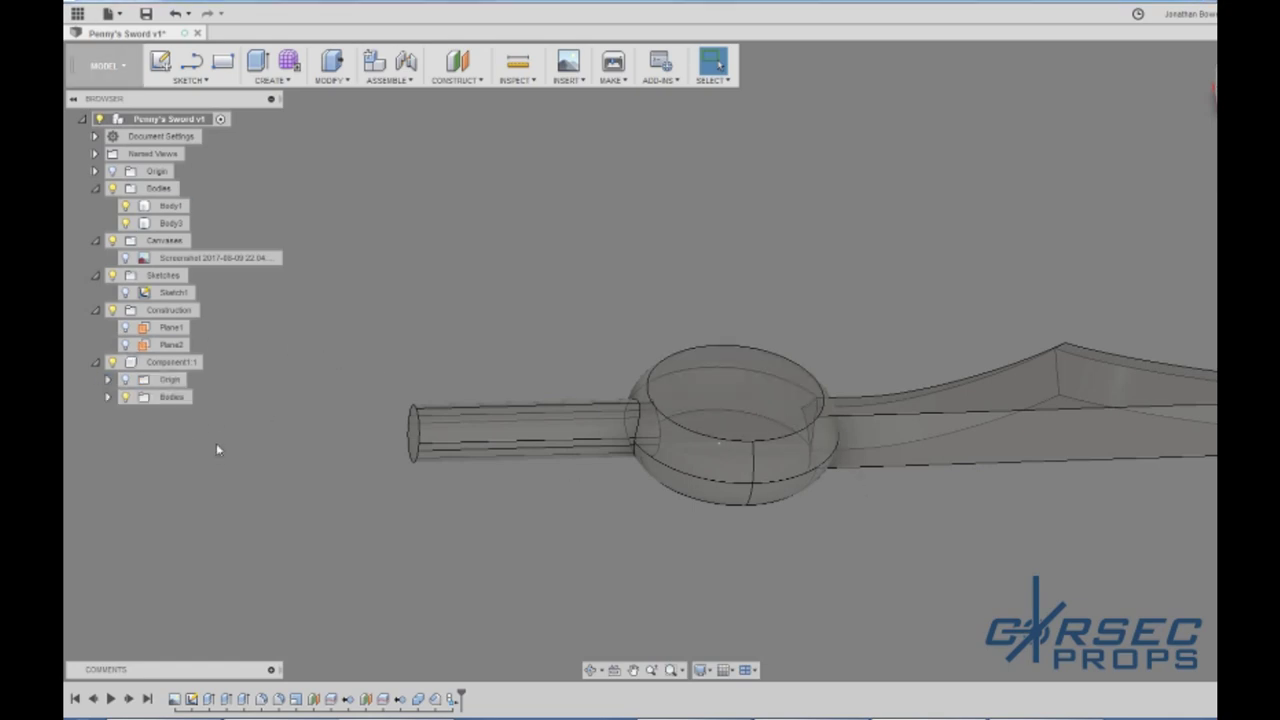
left_click(218, 362)
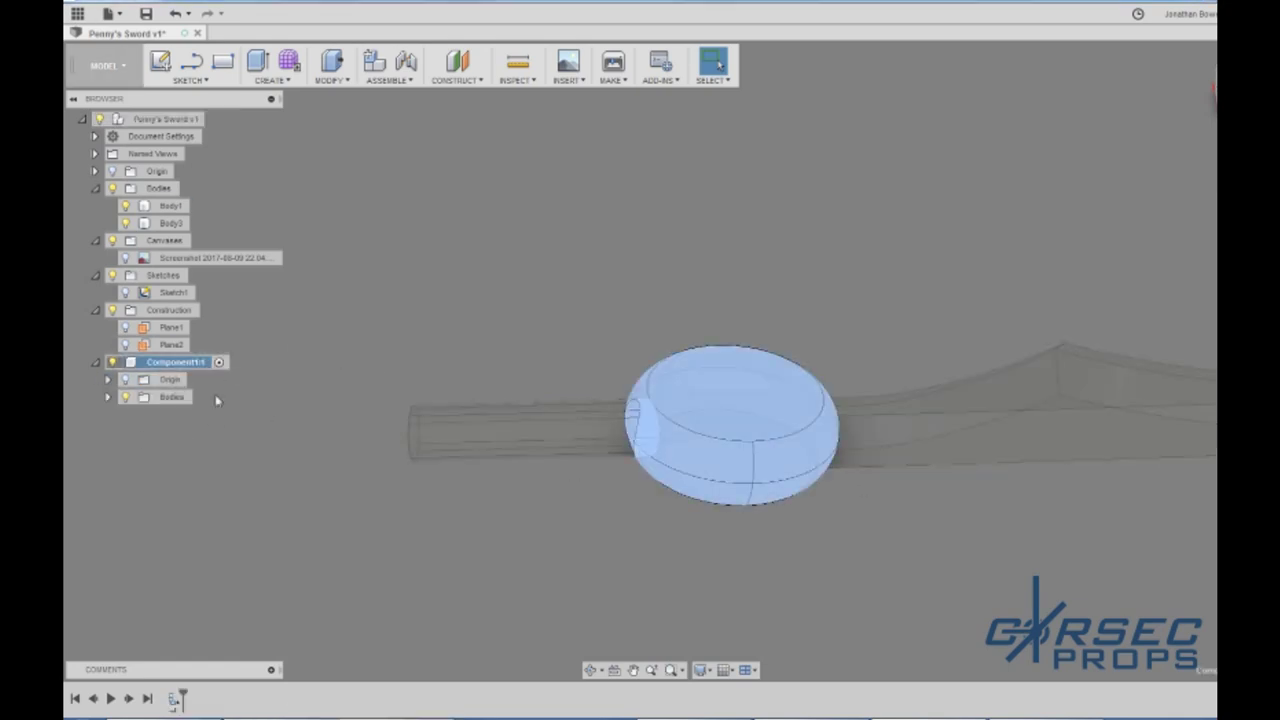
left_click(161, 64)
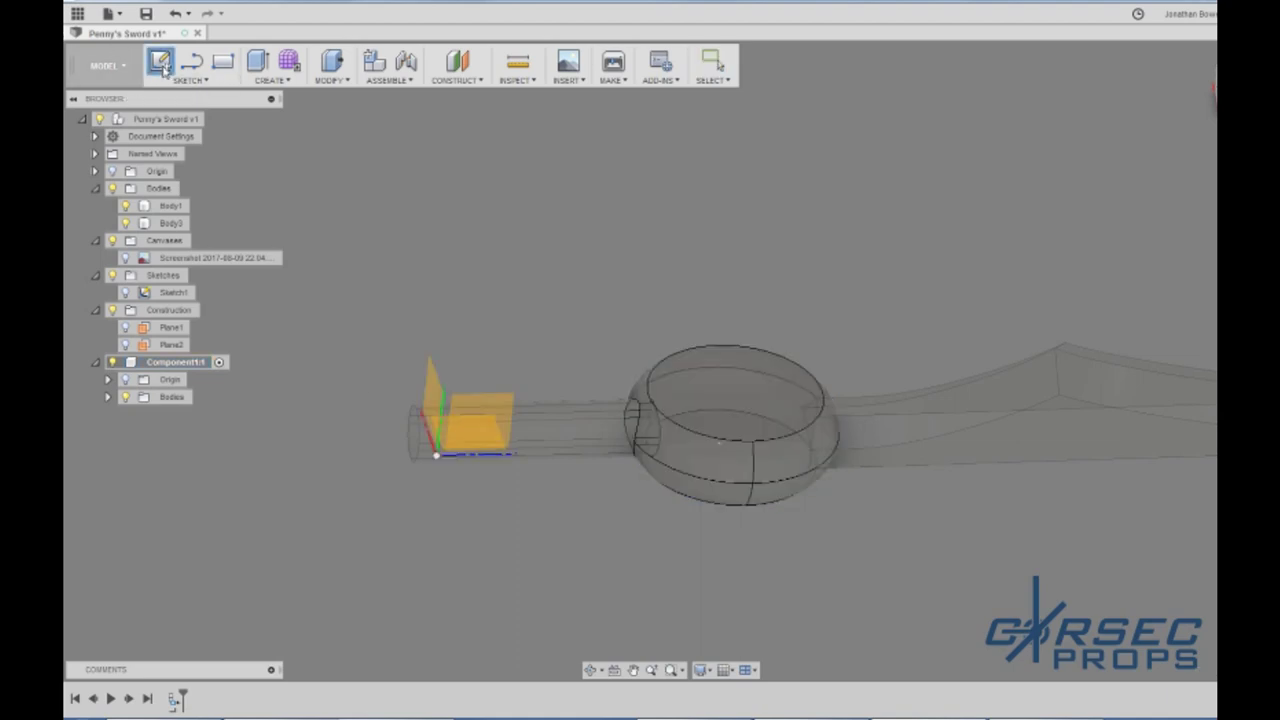
left_click(718, 413)
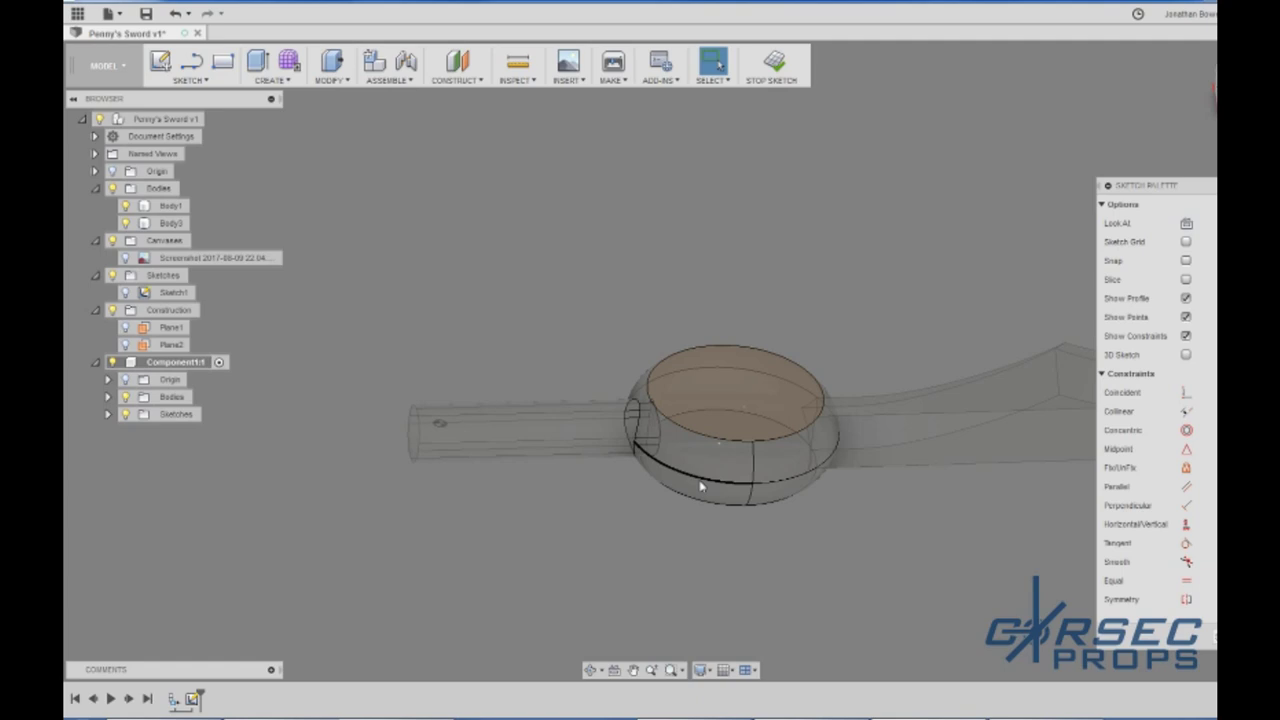
Step: Hide Body1 and Body3 so that only the round hub is shown for sketching
scroll(712, 447, "down", 2)
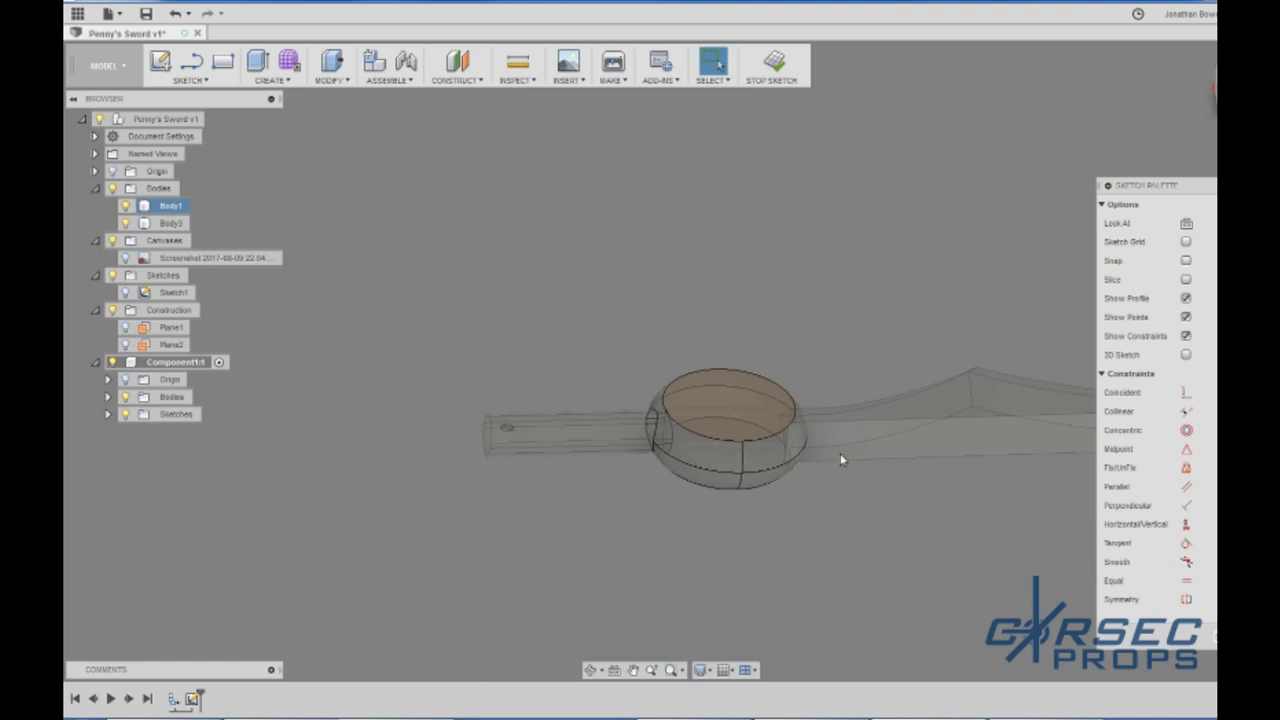
scroll(840, 453, "up", 5)
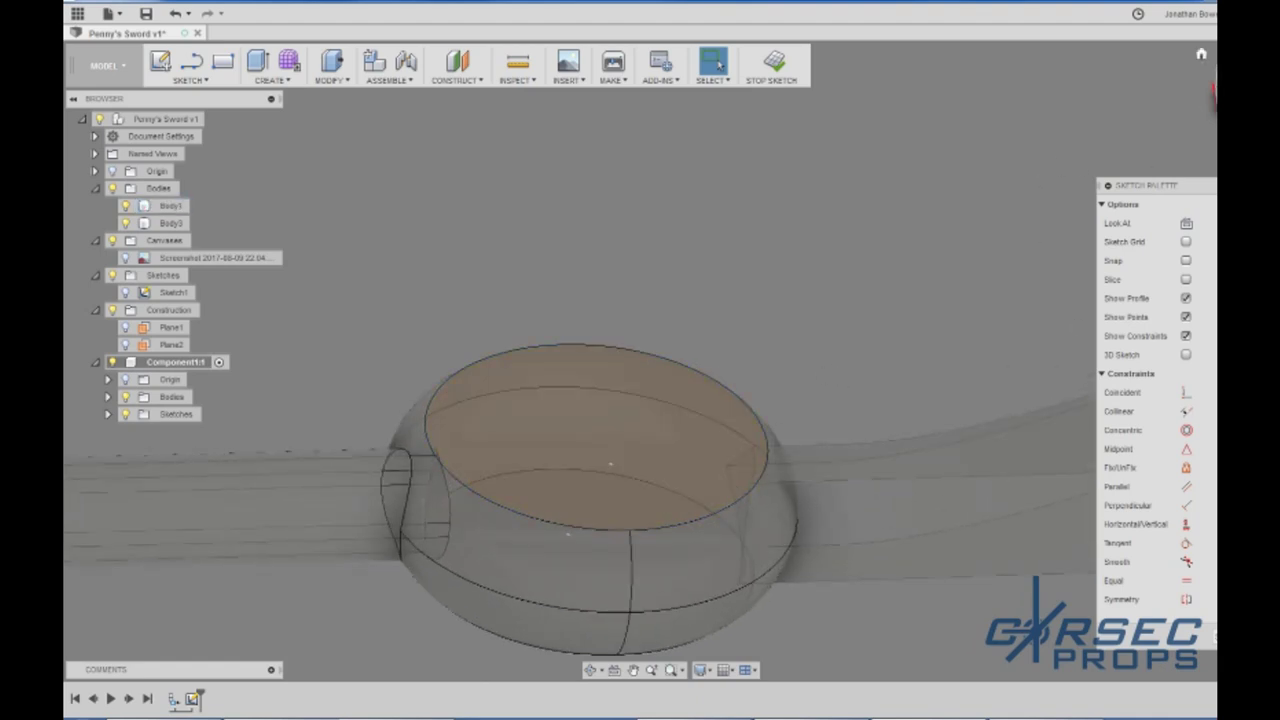
scroll(778, 370, "down", 4)
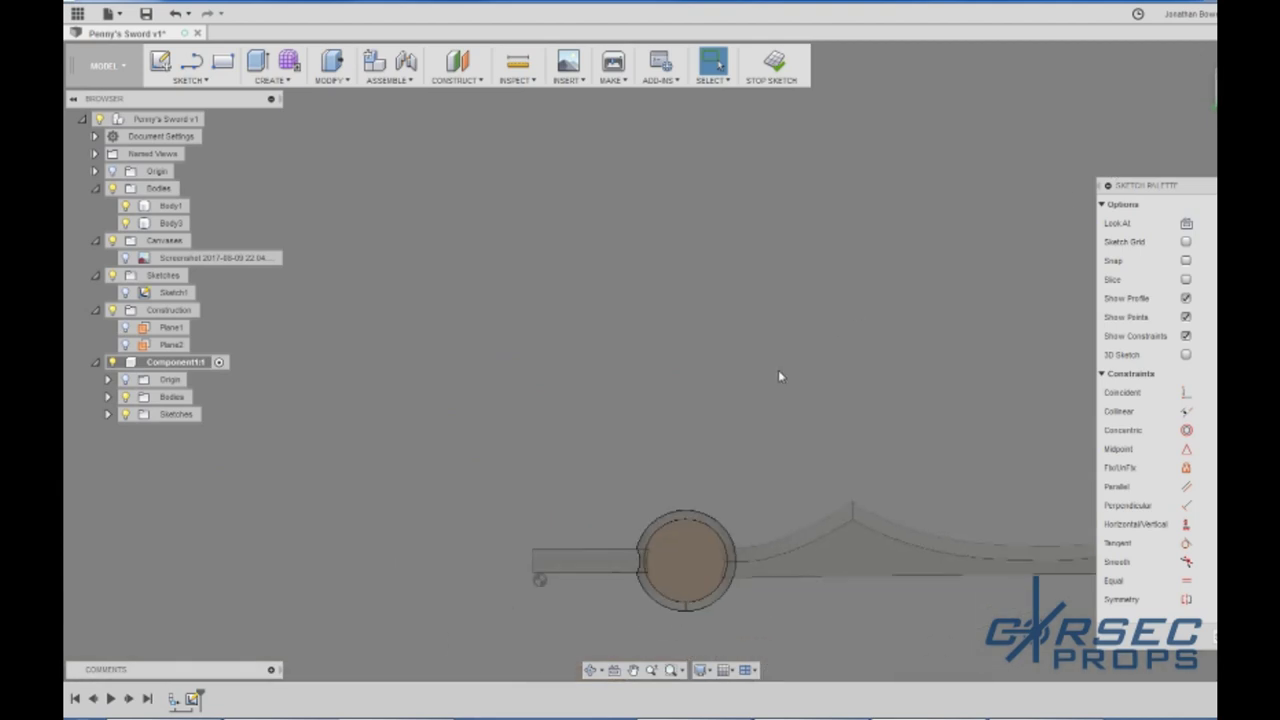
middle_click_drag(690, 652, 719, 556)
scroll(712, 433, "up", 5)
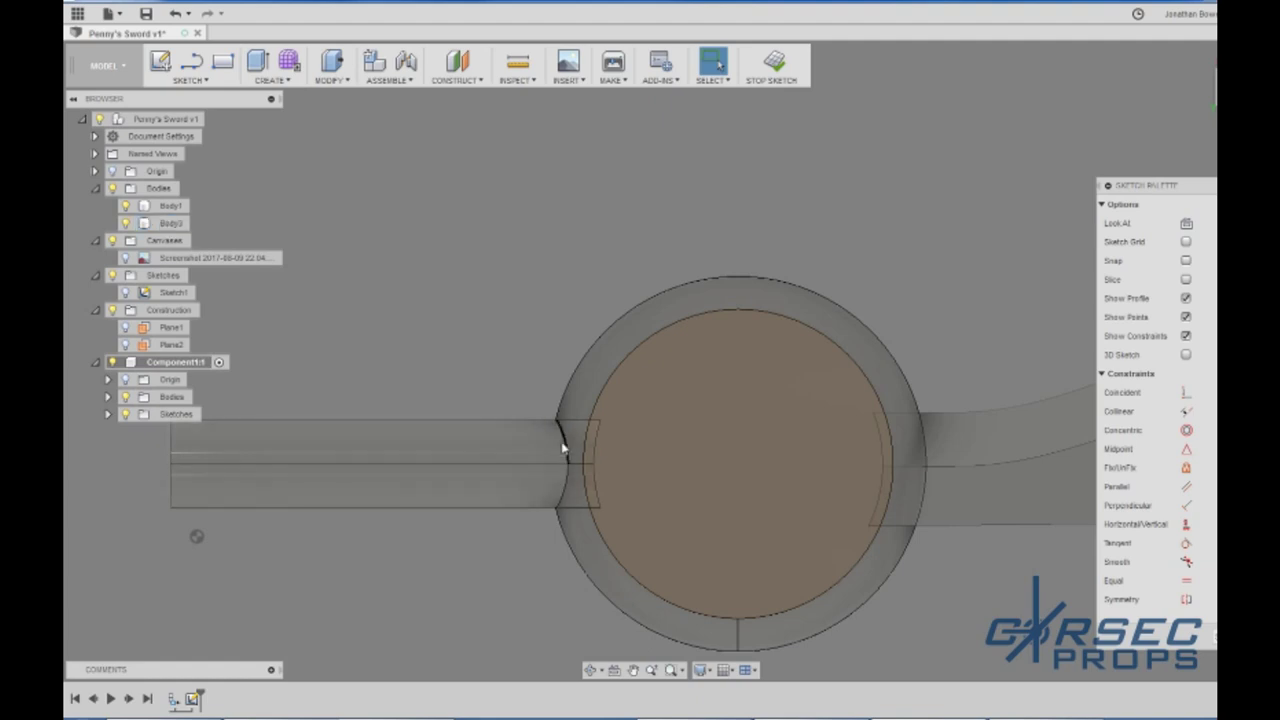
left_click(125, 223)
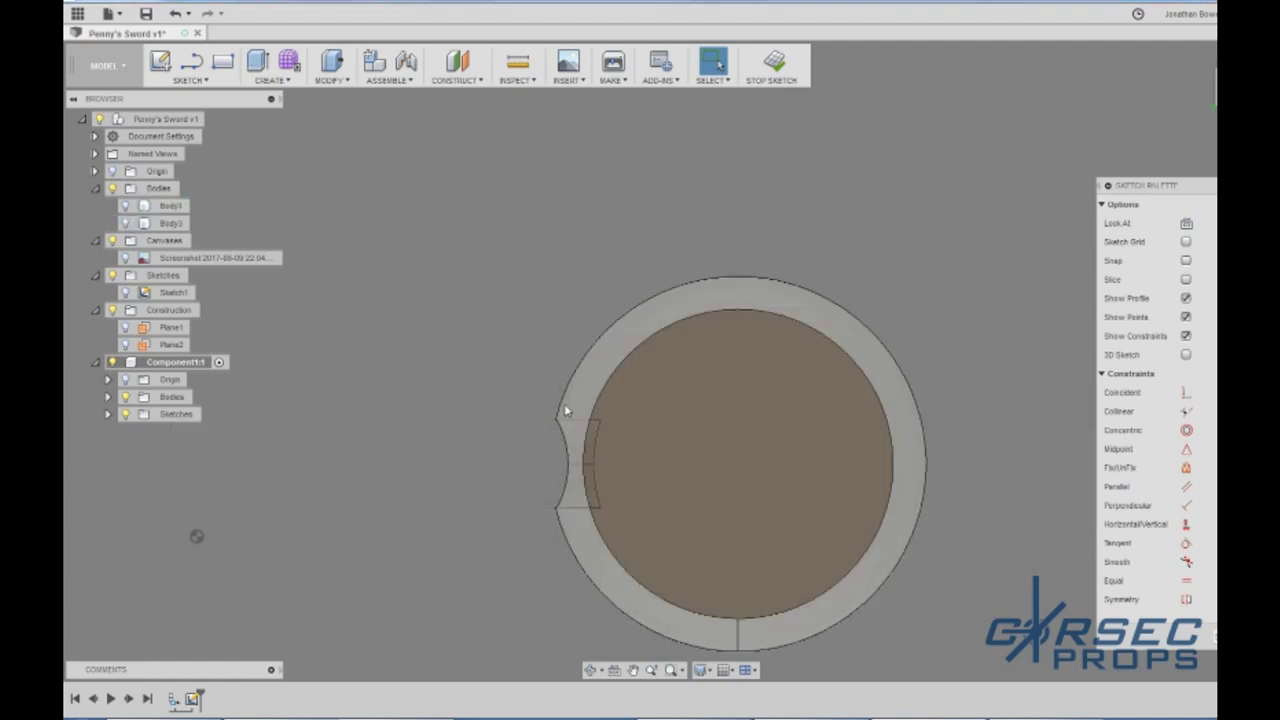
left_click(720, 440)
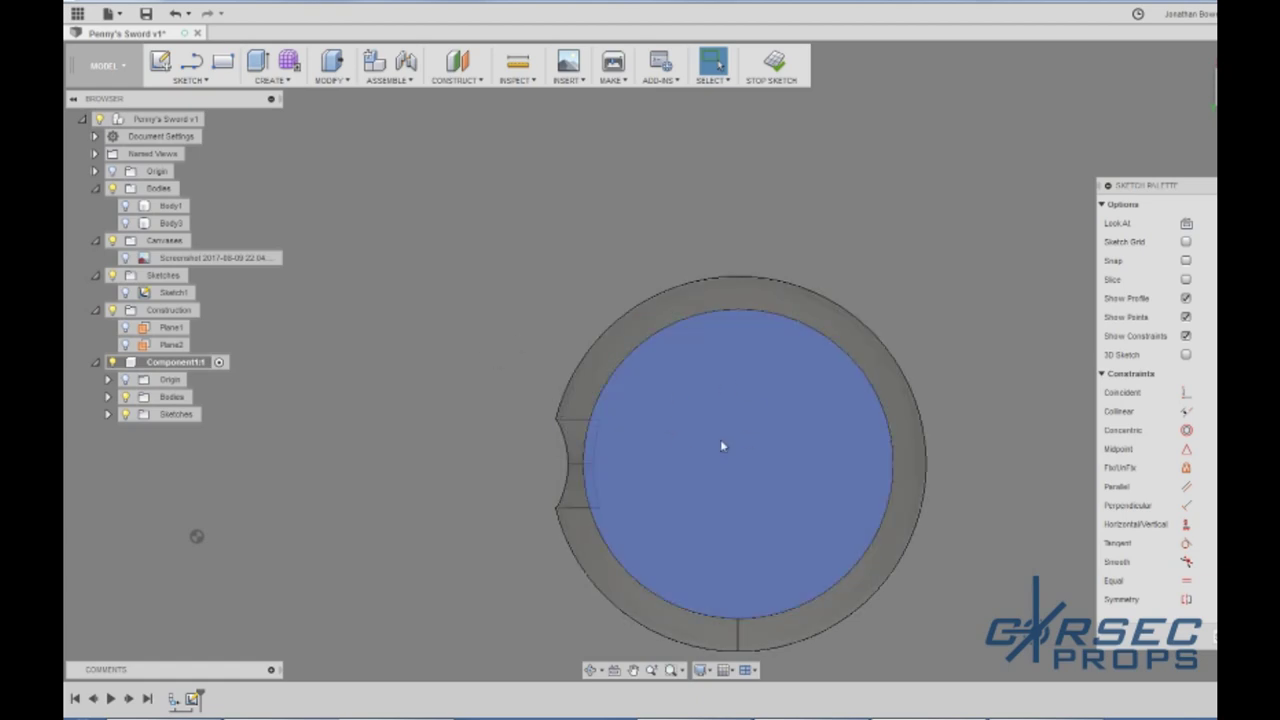
scroll(685, 440, "up", 2)
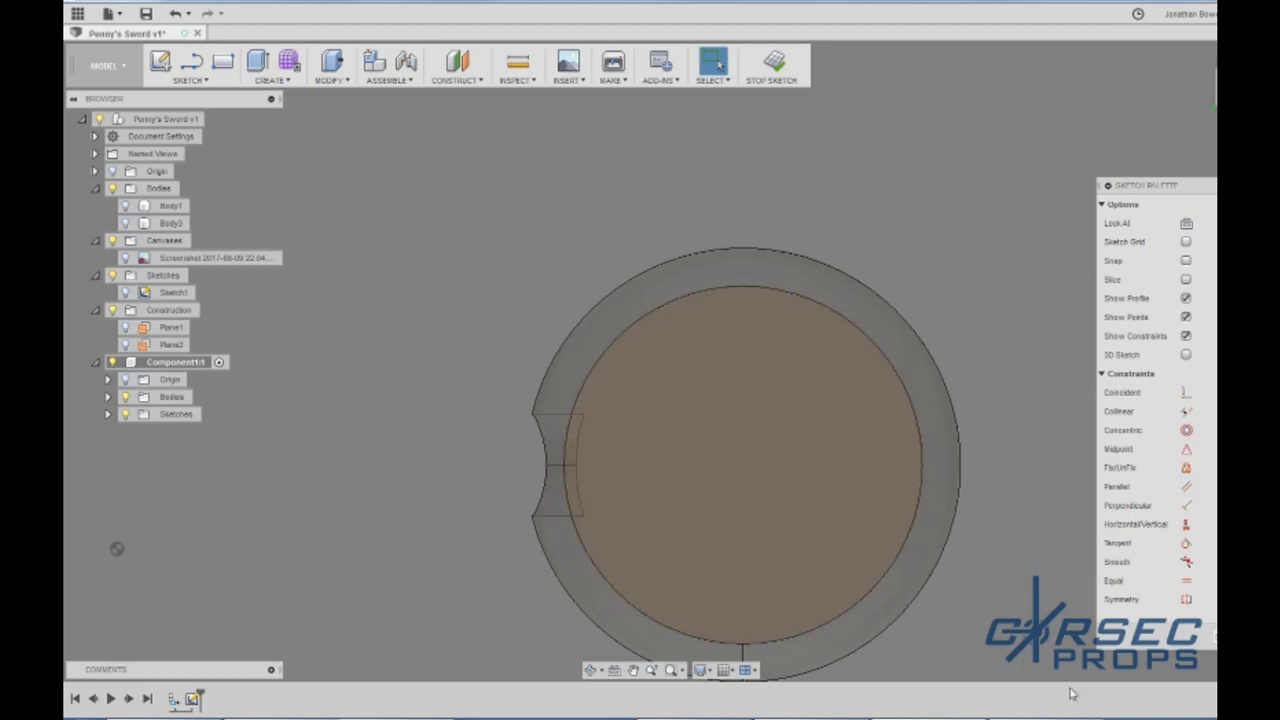
Step: Switch to the photo viewer and examine the power symbol and ring on the sword hub in the reference image
left_click(1062, 717)
scroll(586, 330, "up", 3)
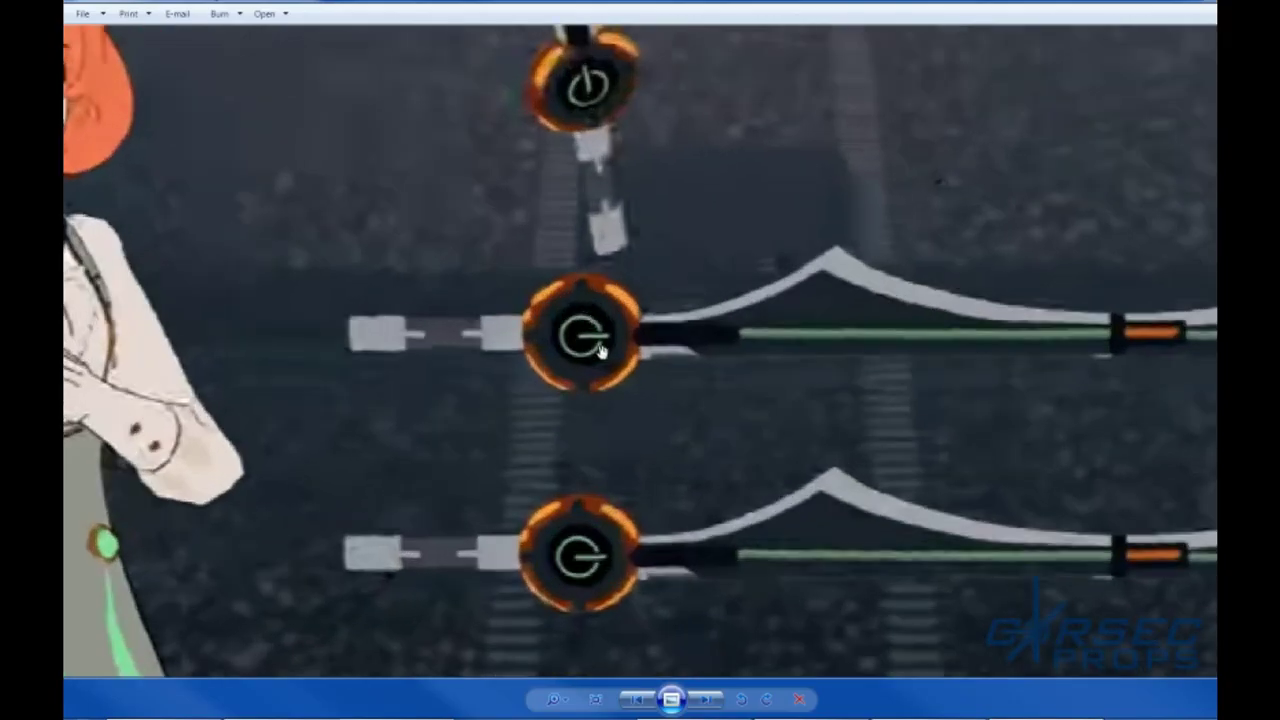
scroll(600, 355, "up", 3)
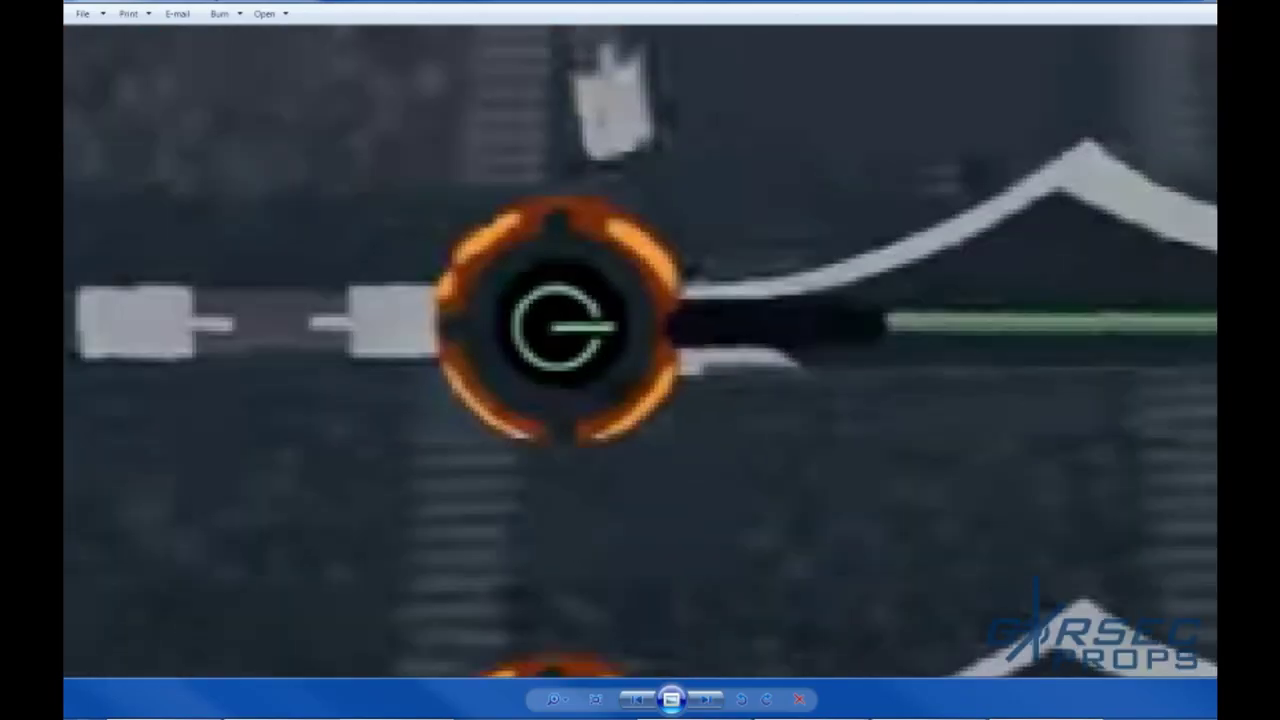
Step: Browse through the sword reference images for a closer view of the hub
left_click(706, 700)
left_click(706, 700)
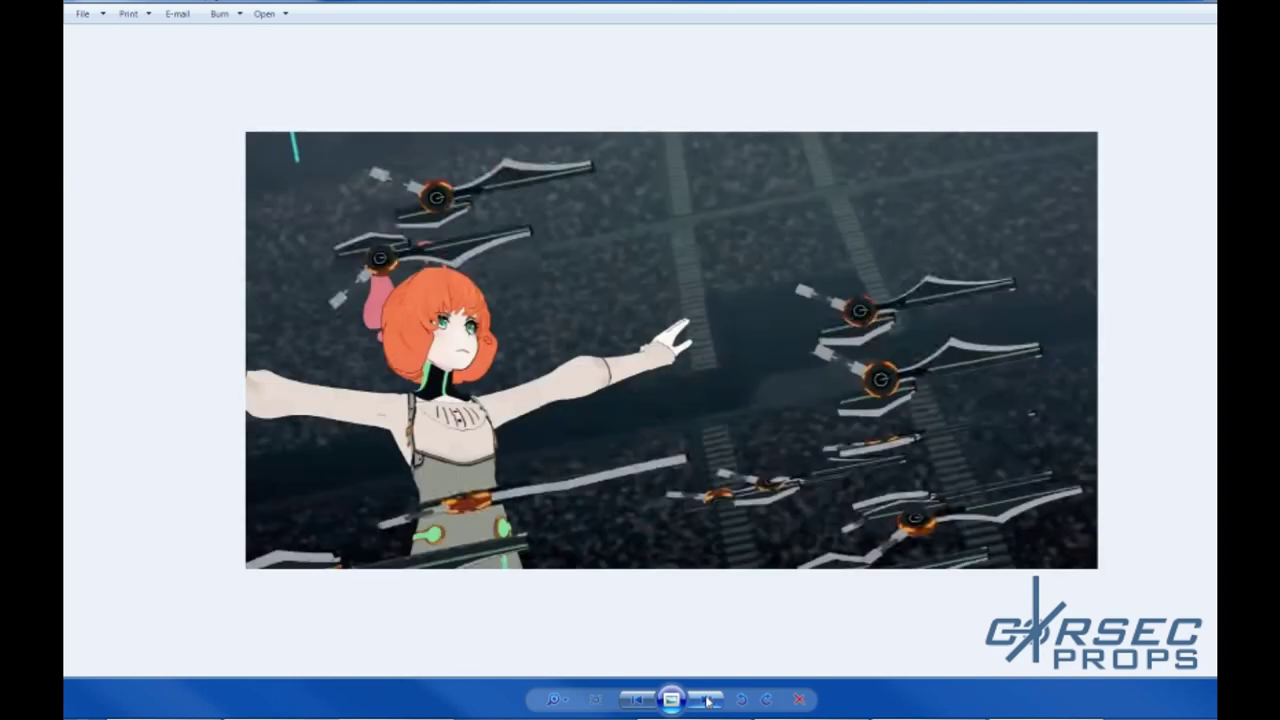
left_click(706, 700)
left_click(706, 700)
left_click(706, 700)
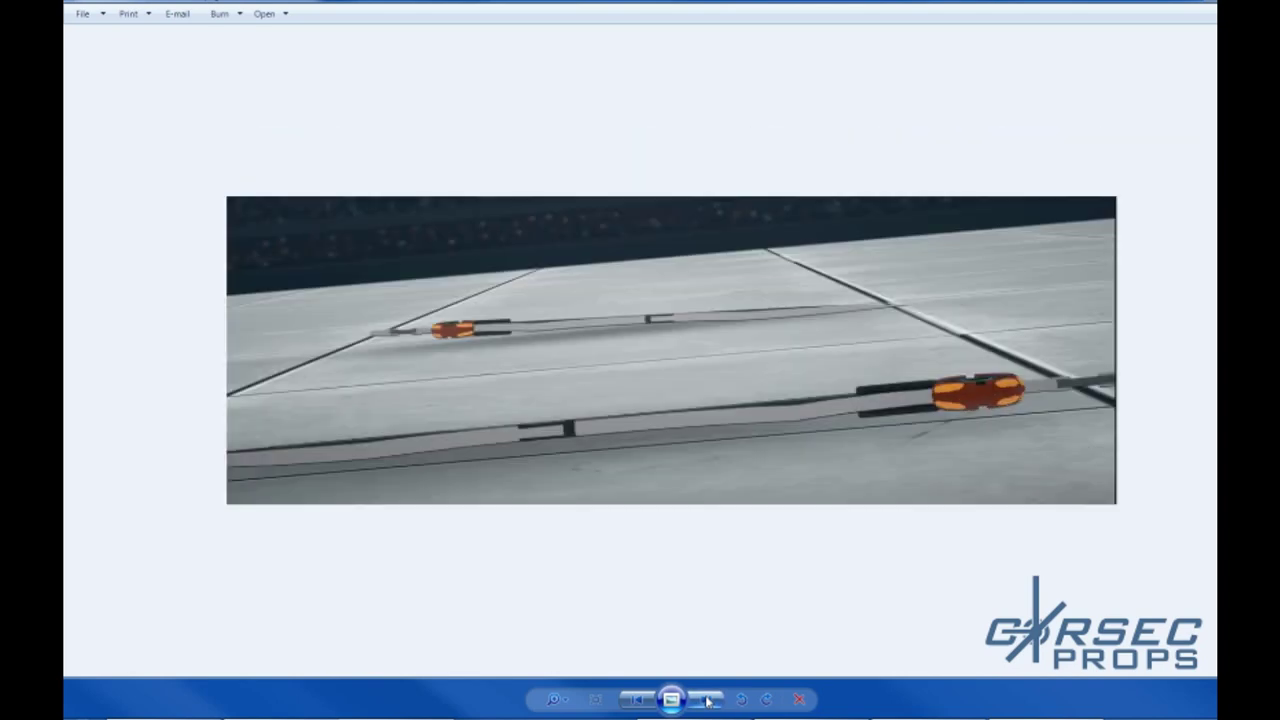
left_click(706, 700)
left_click(706, 700)
left_click(706, 700)
left_click(706, 700)
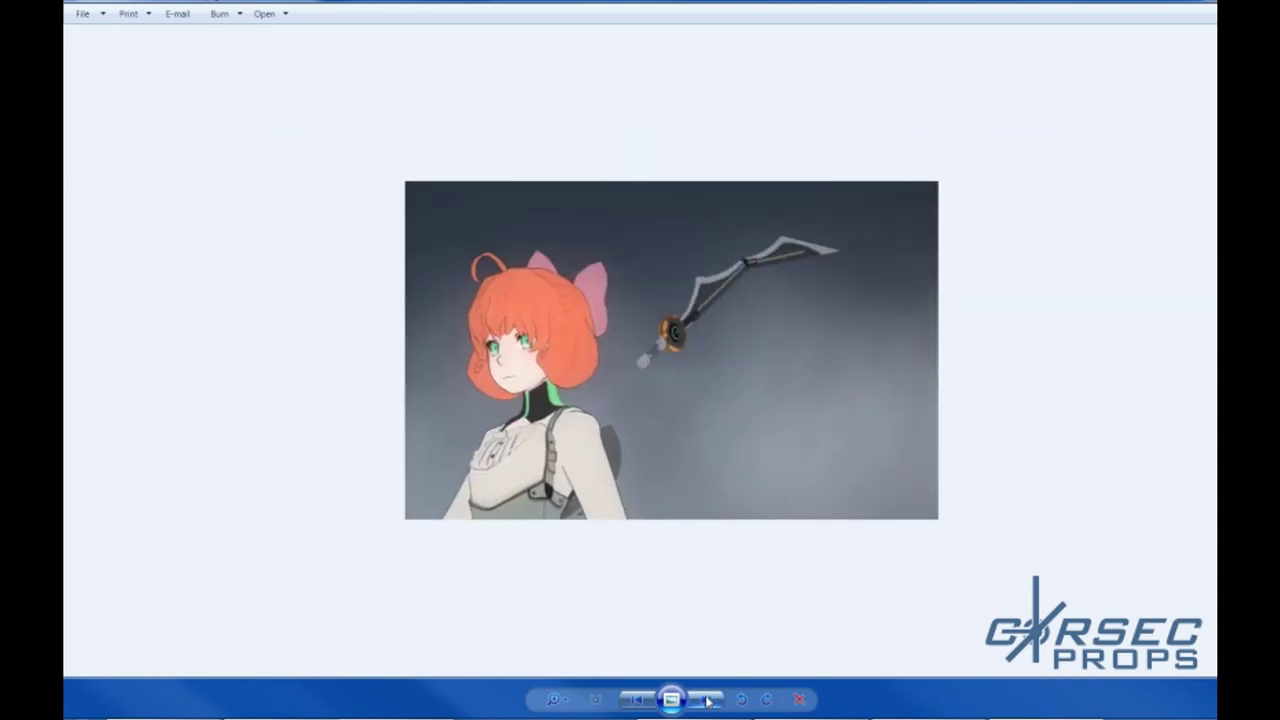
left_click(706, 700)
left_click(706, 700)
left_click(706, 700)
left_click(706, 700)
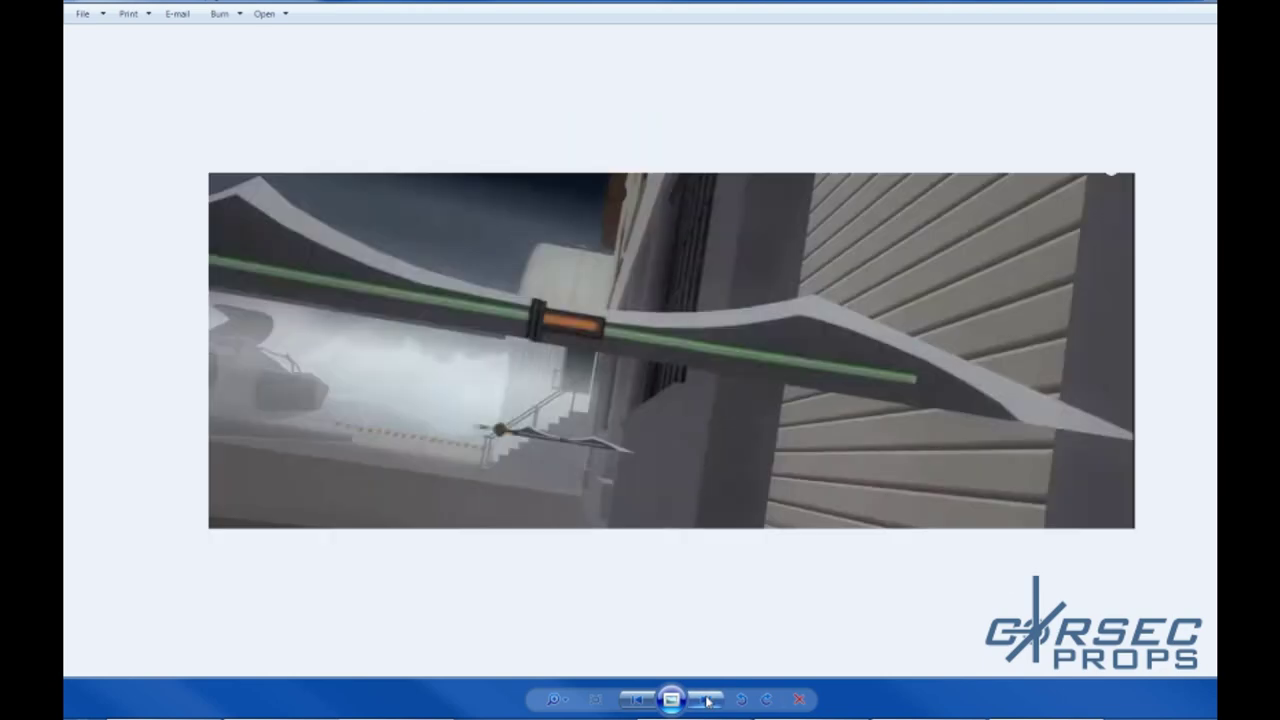
left_click(640, 700)
left_click(706, 700)
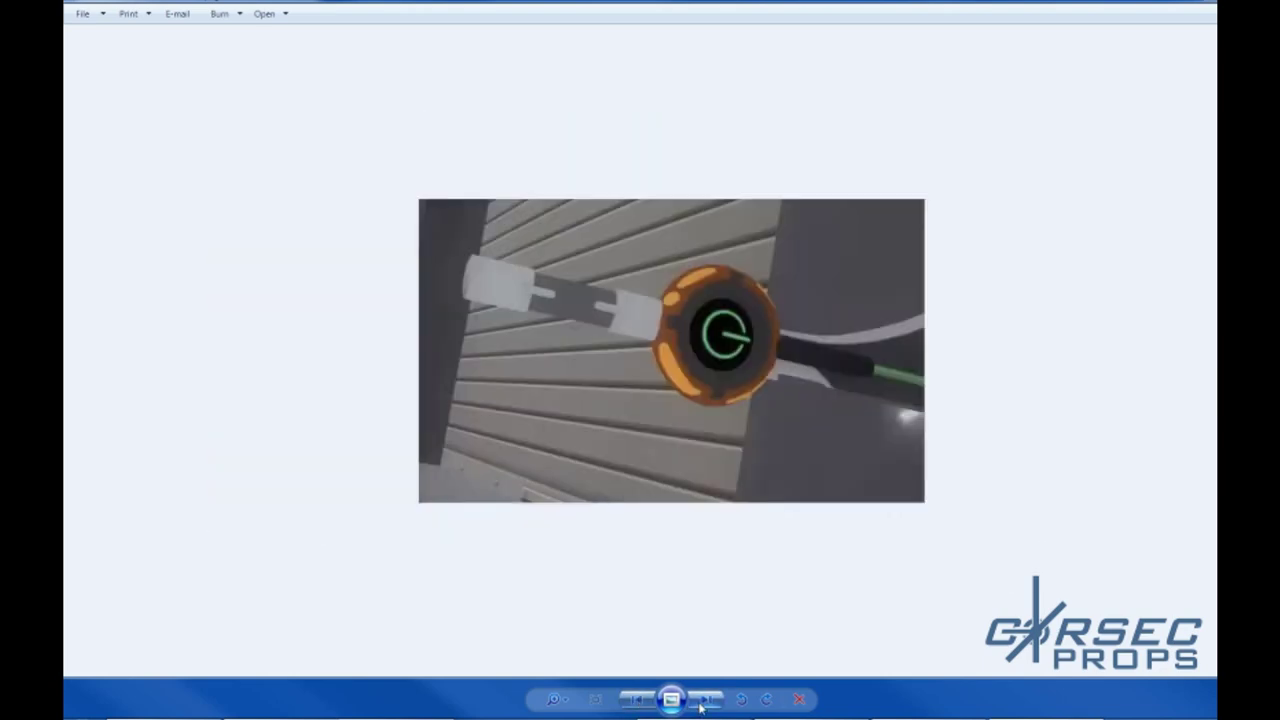
Step: Examine the notched gray ring and power symbol on the largest hub in the following reference image
left_click(706, 700)
scroll(630, 470, "up", 3)
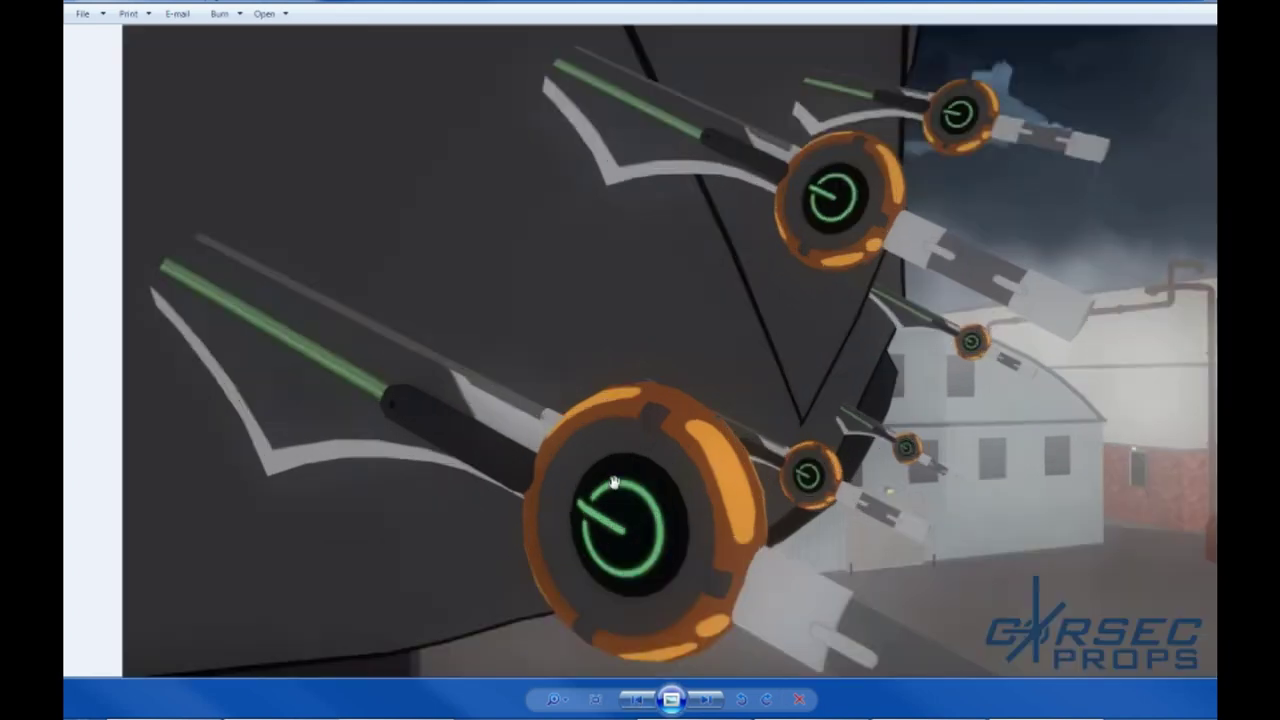
scroll(616, 468, "down", 3)
scroll(633, 508, "up", 4)
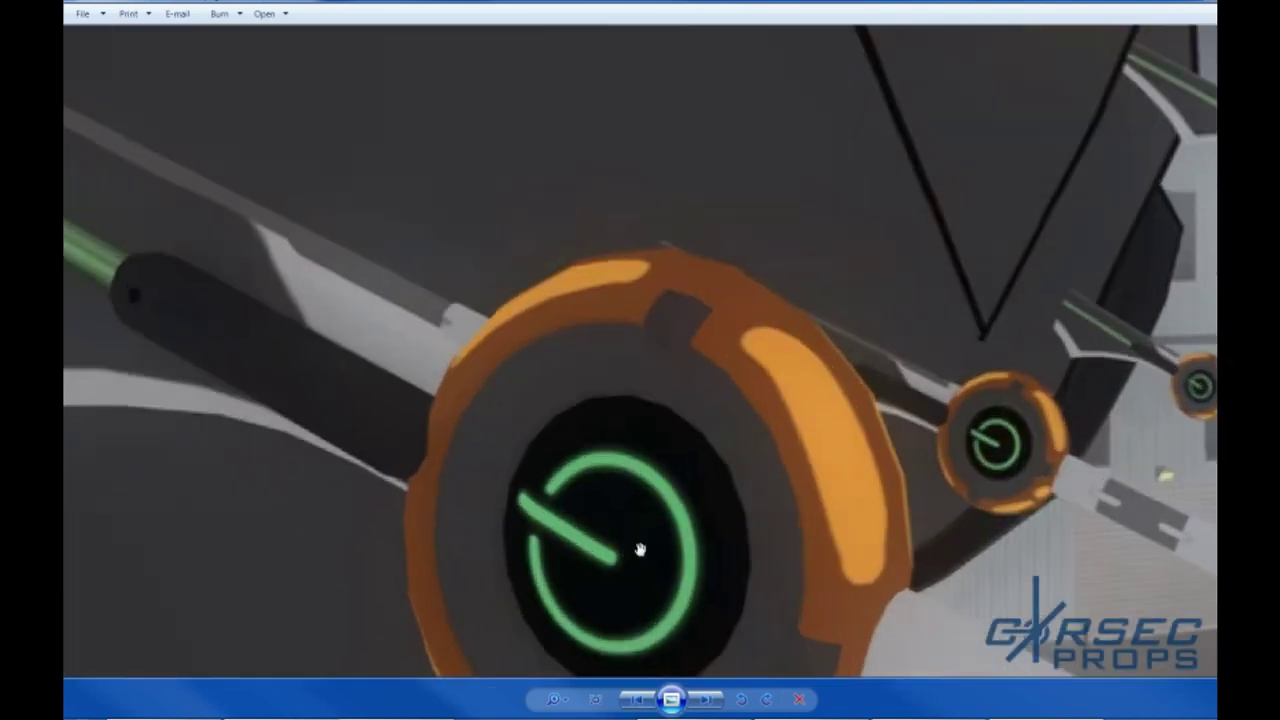
left_click_drag(666, 504, 670, 372)
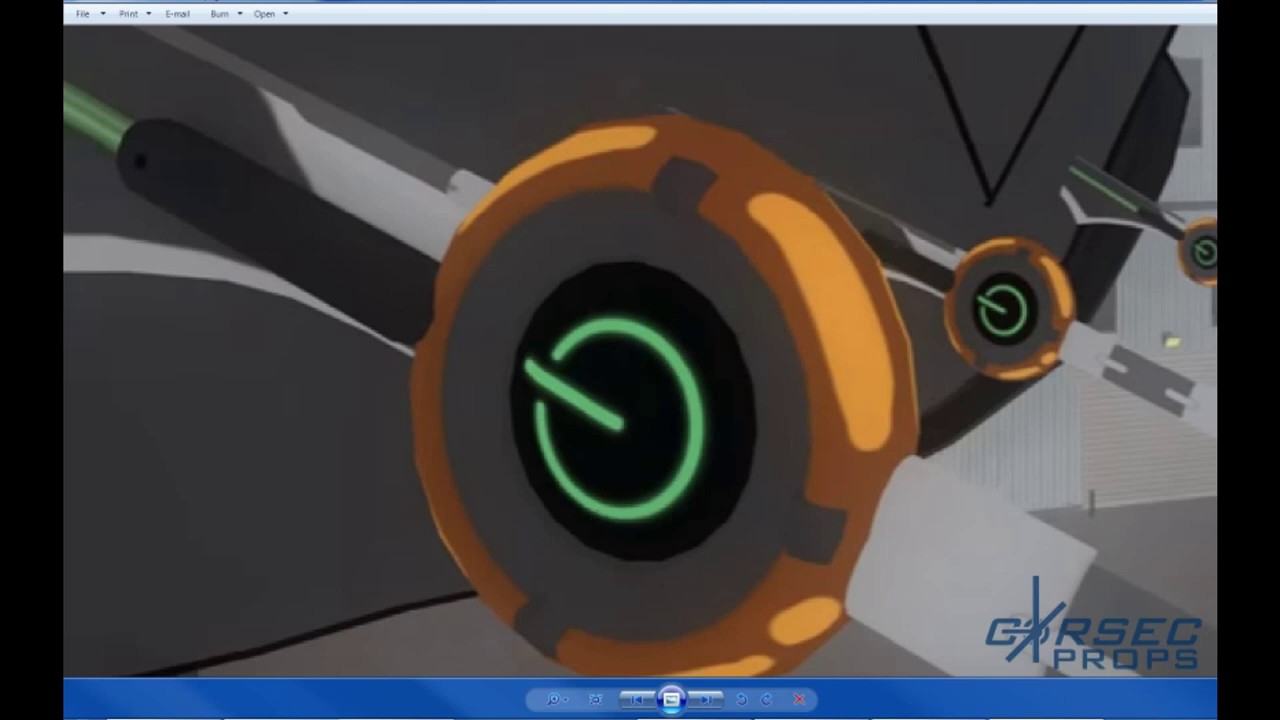
Step: Compare the hub's notches, inner disc and power symbol in the neighbouring reference image
left_click(710, 700)
scroll(760, 329, "up", 10)
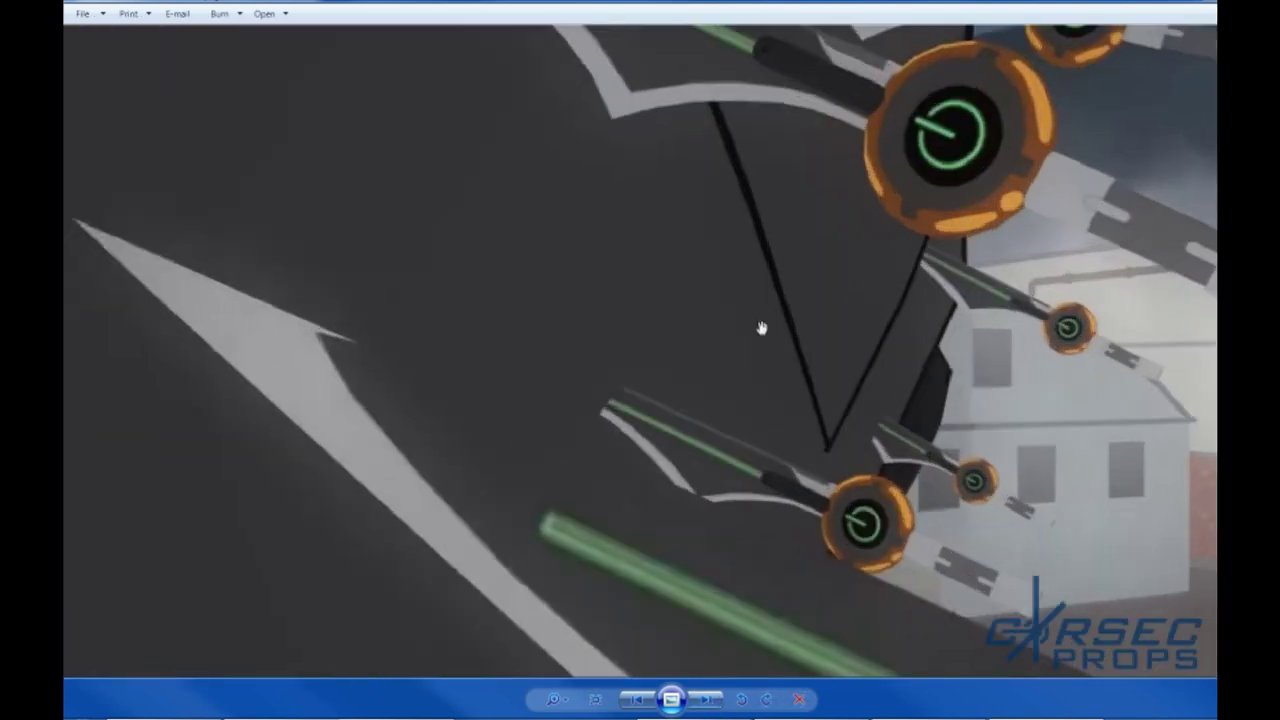
scroll(705, 491, "up", 5)
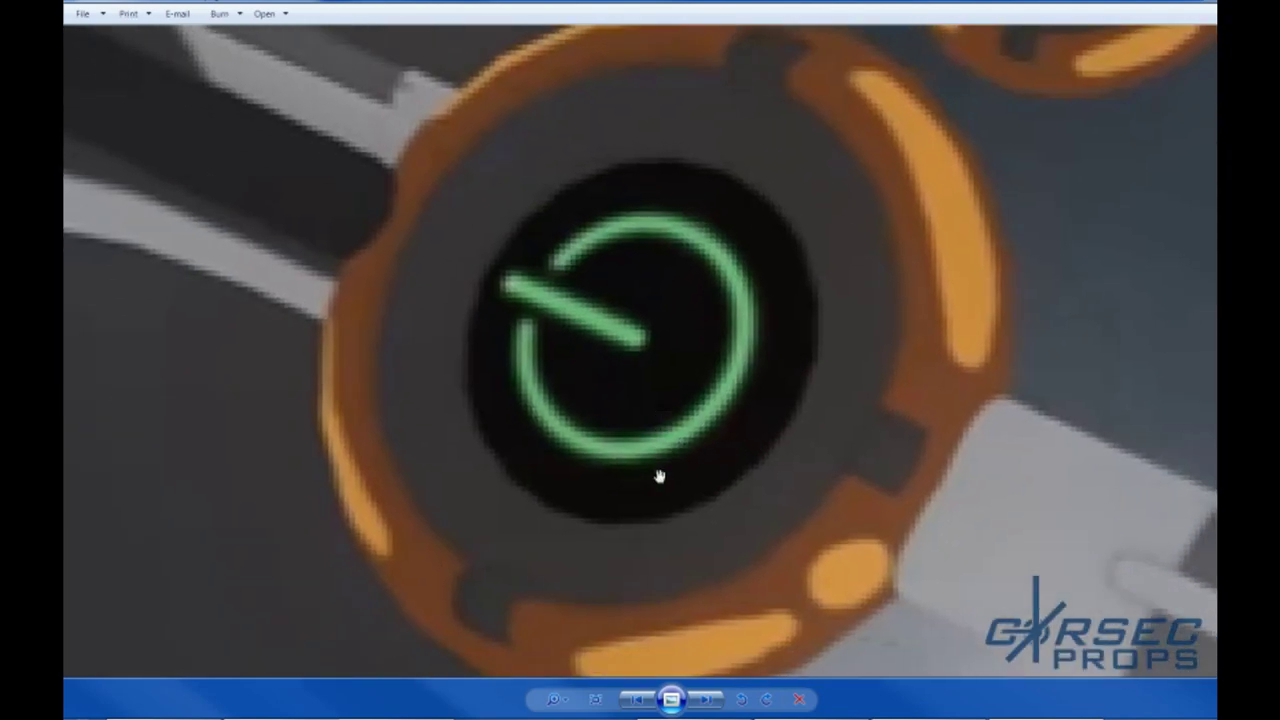
left_click(707, 700)
left_click(644, 698)
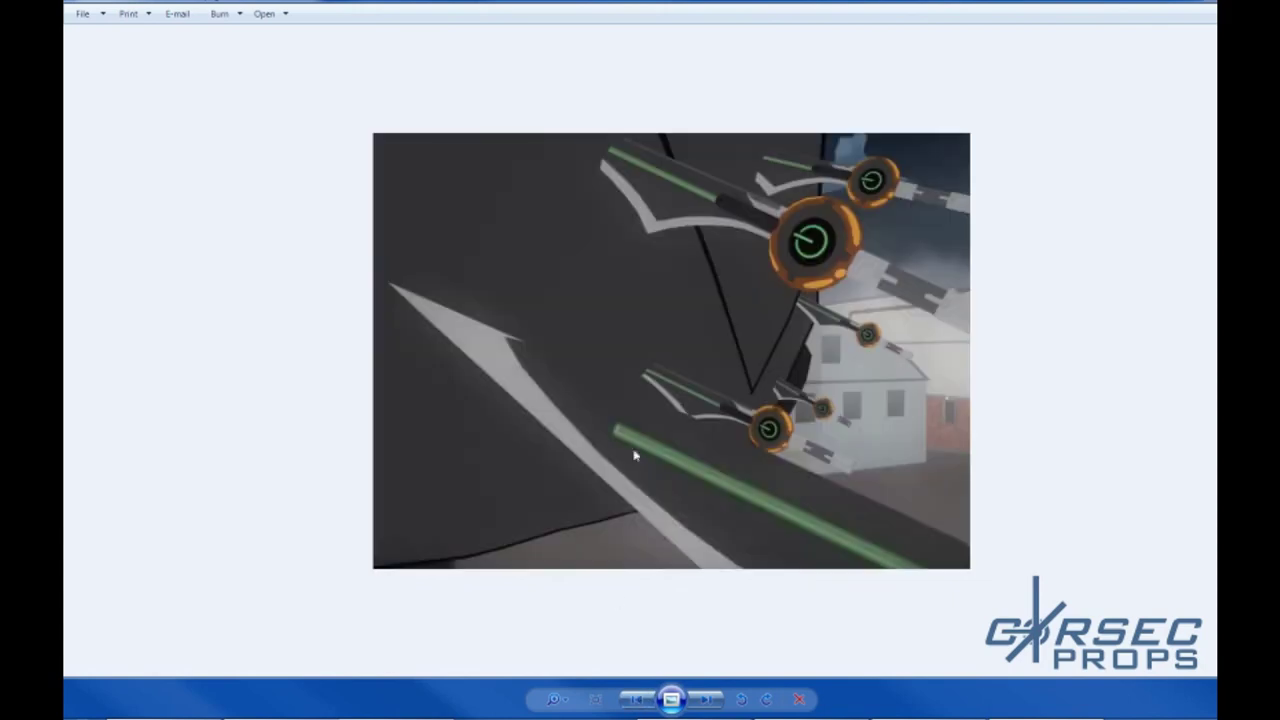
scroll(728, 352, "up", 8)
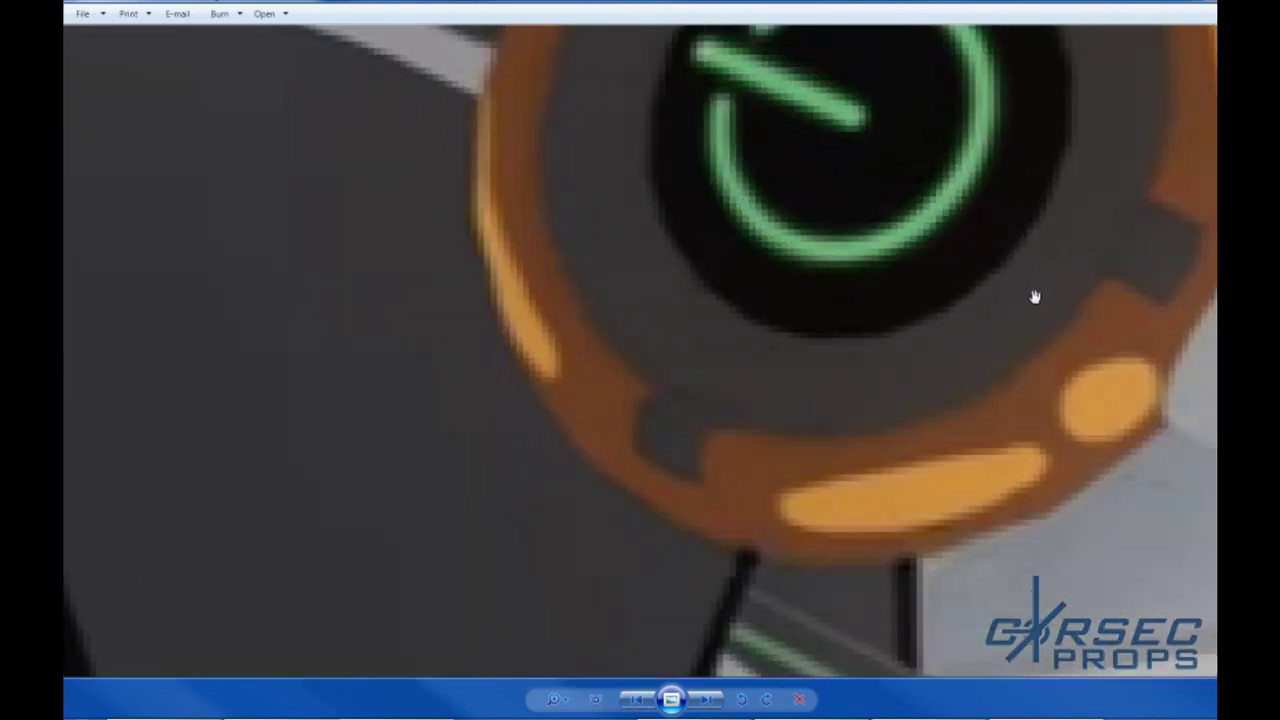
scroll(630, 370, "down", 6)
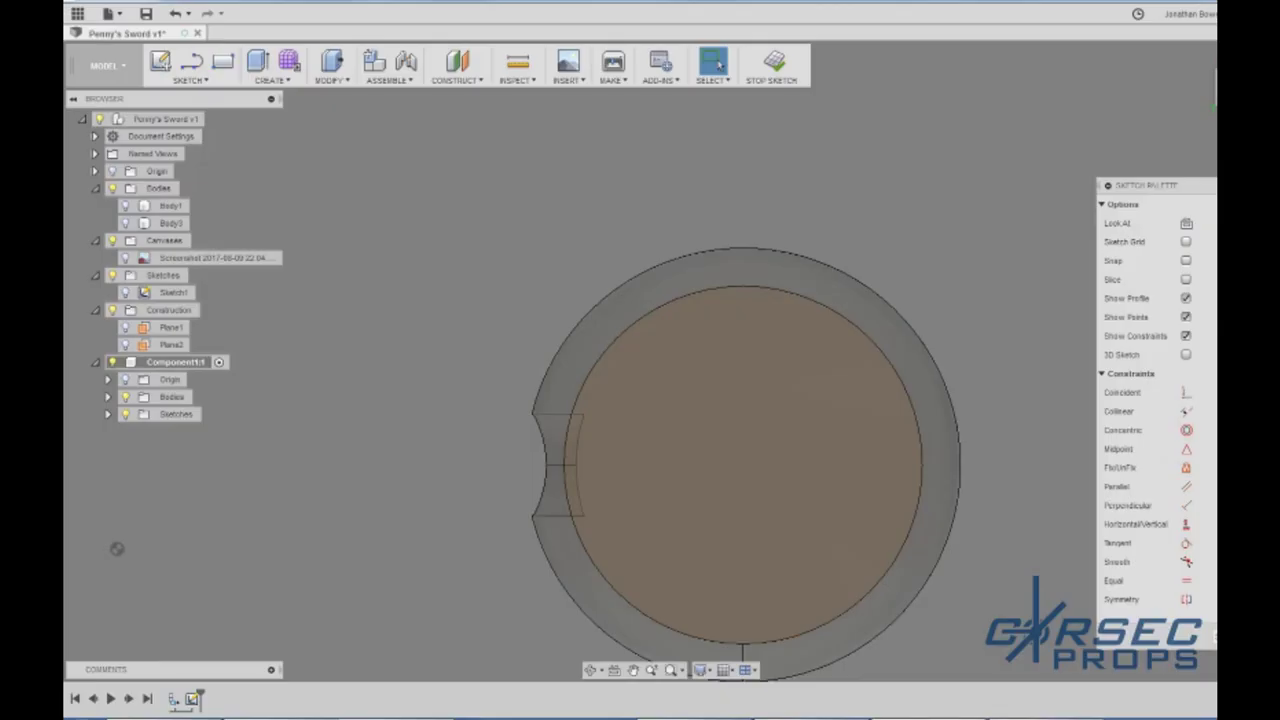
left_click(737, 300)
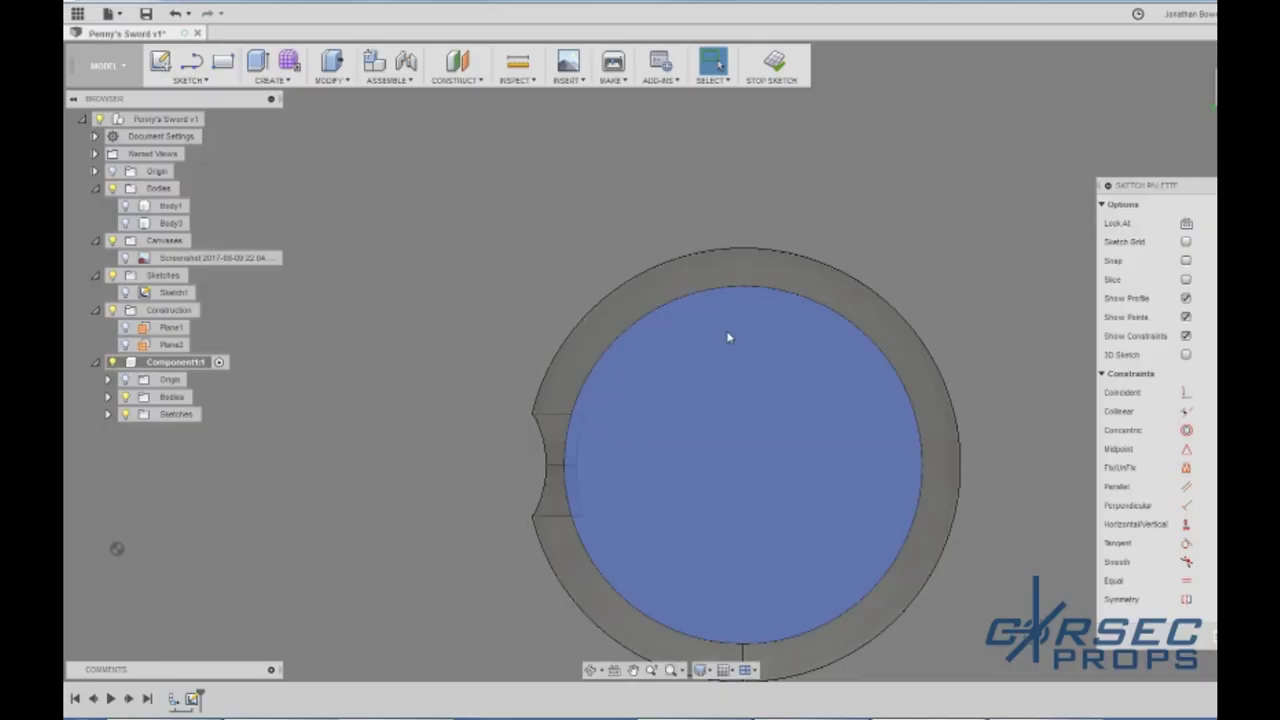
scroll(728, 338, "down", 5)
scroll(720, 406, "up", 3)
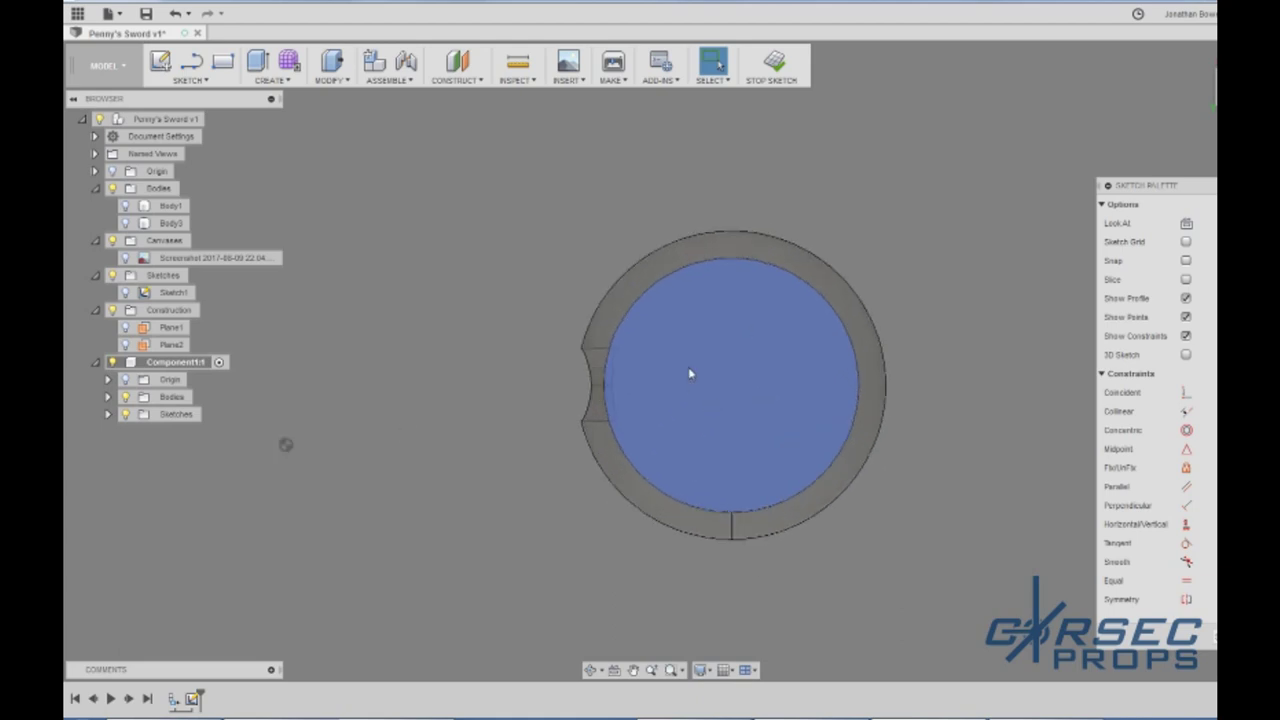
key("l")
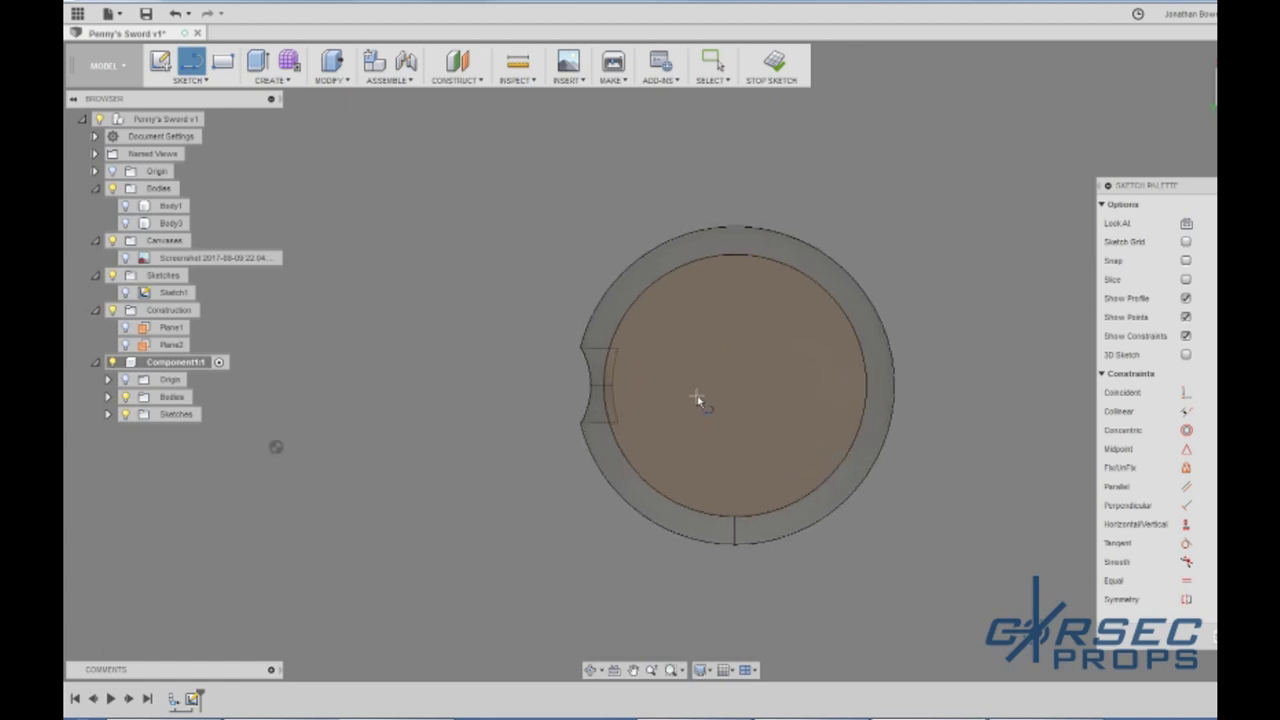
scroll(692, 398, "up", 2)
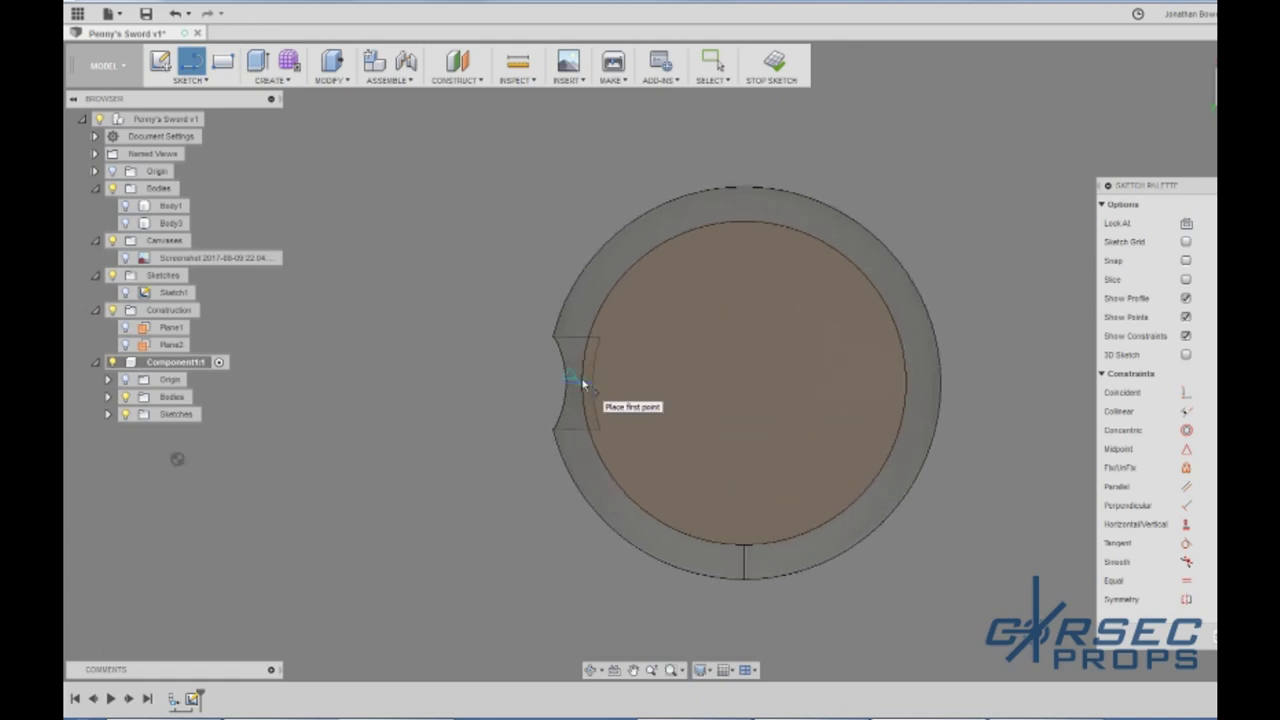
left_click(581, 384)
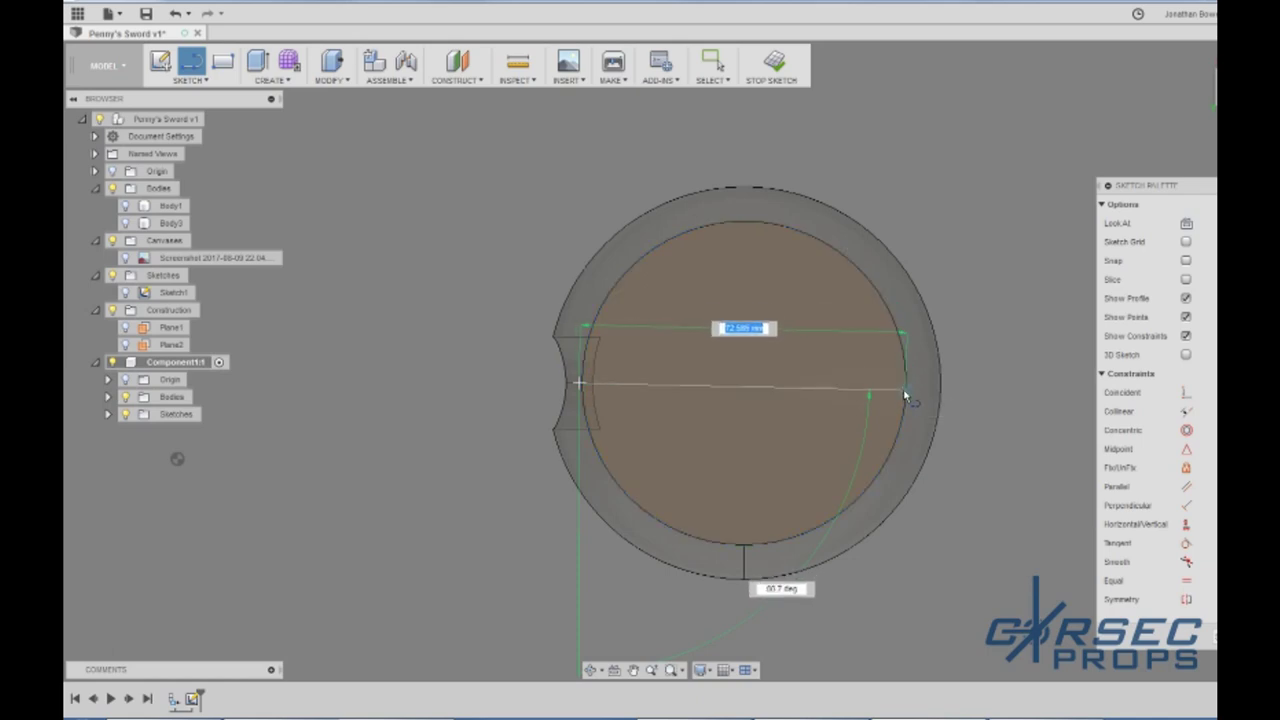
key("Escape")
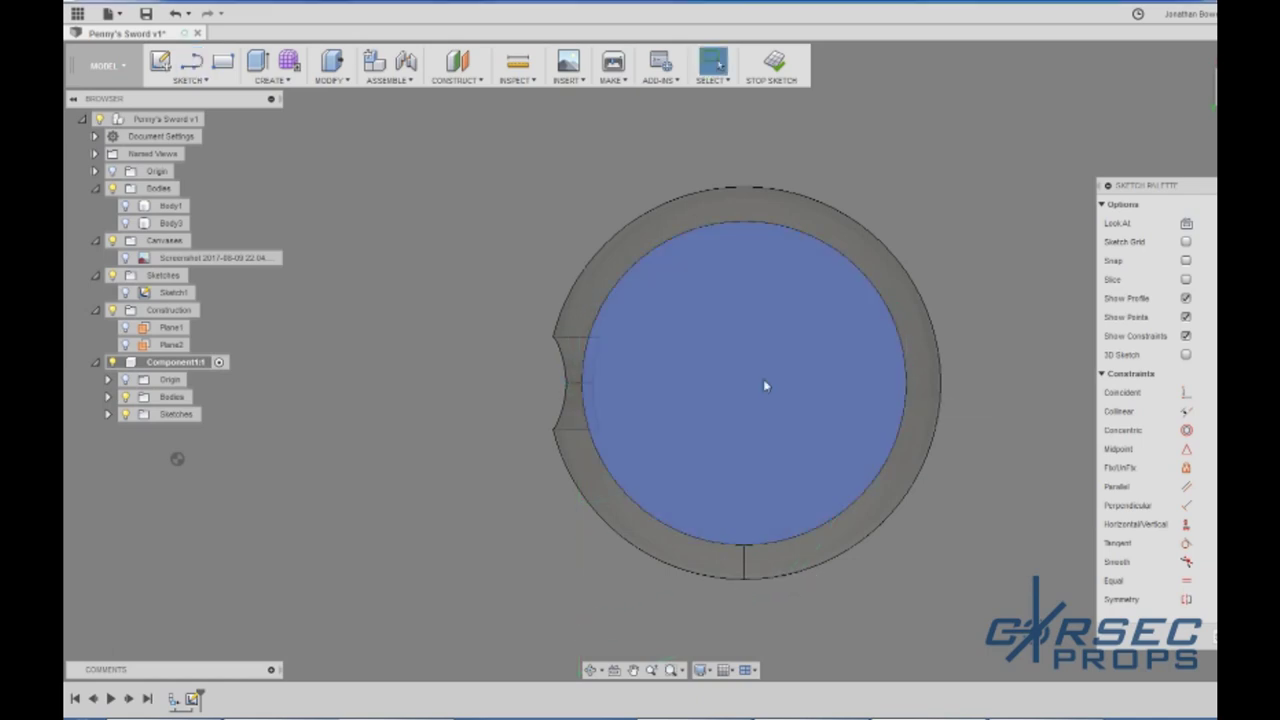
key("c")
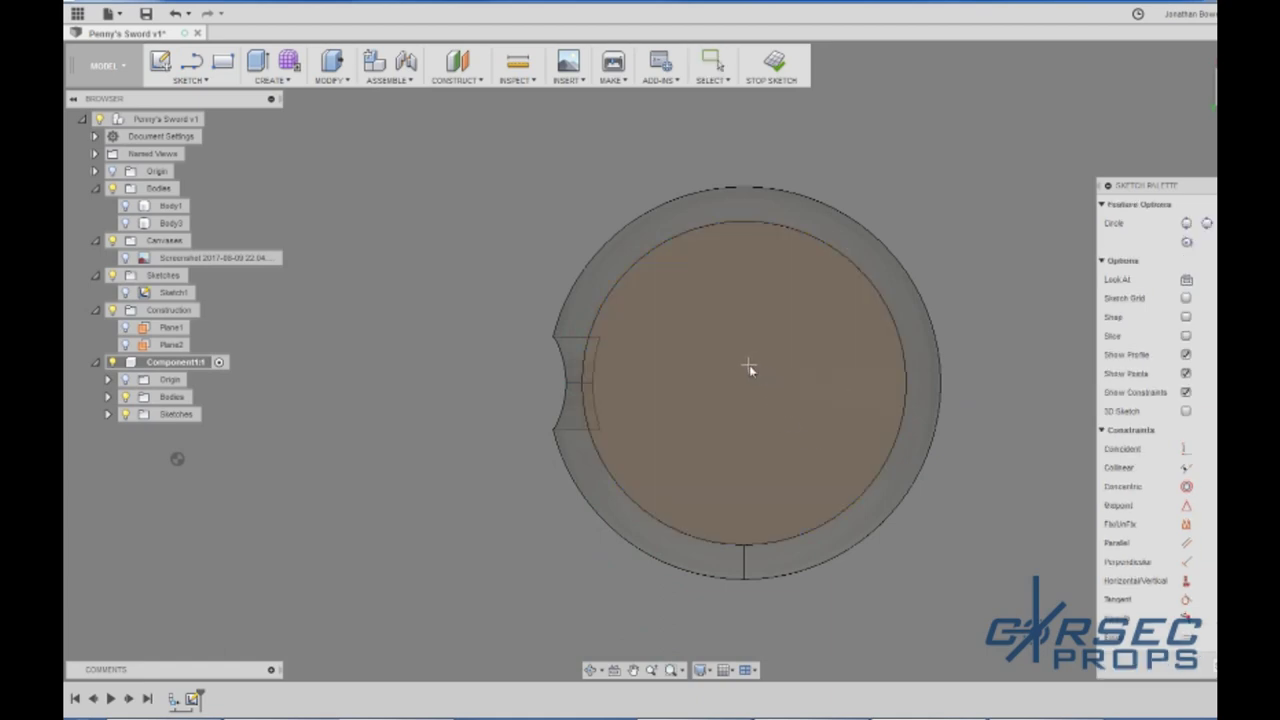
Step: Draw a vertical line across the full diameter of the hub's inner circle, starting at the seam line's end
key("l")
left_click(745, 546)
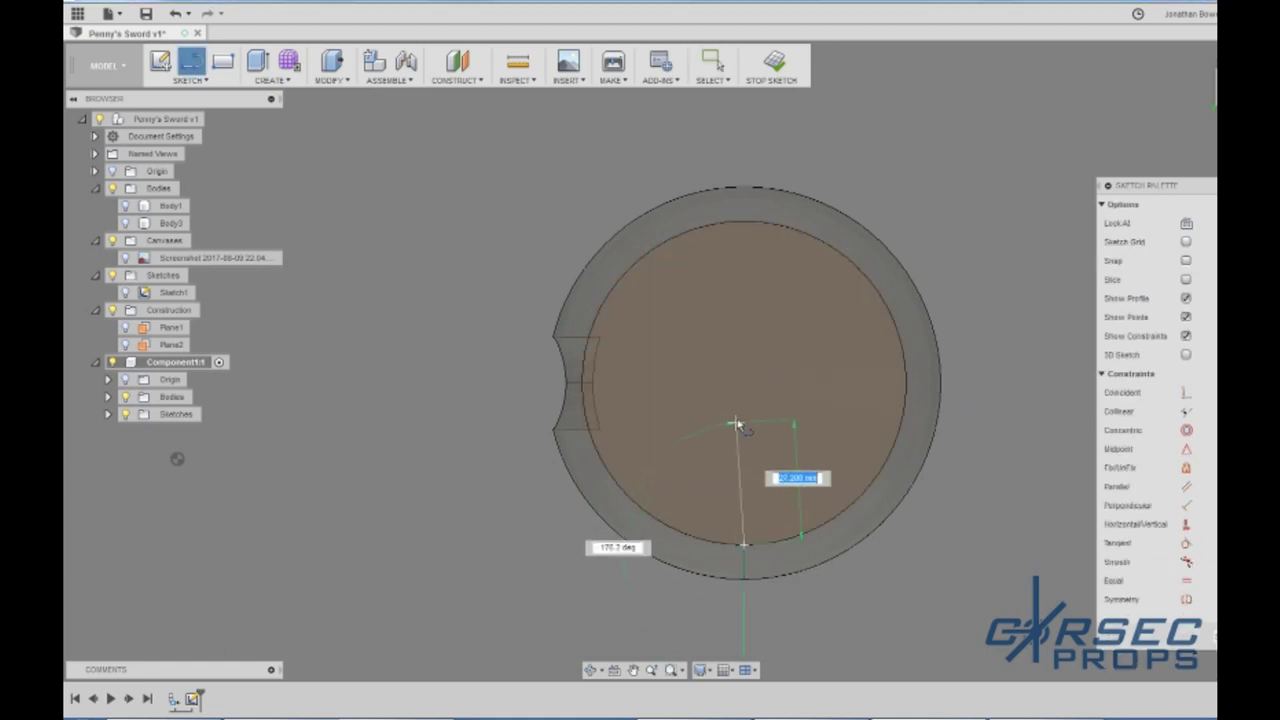
double_click(744, 223)
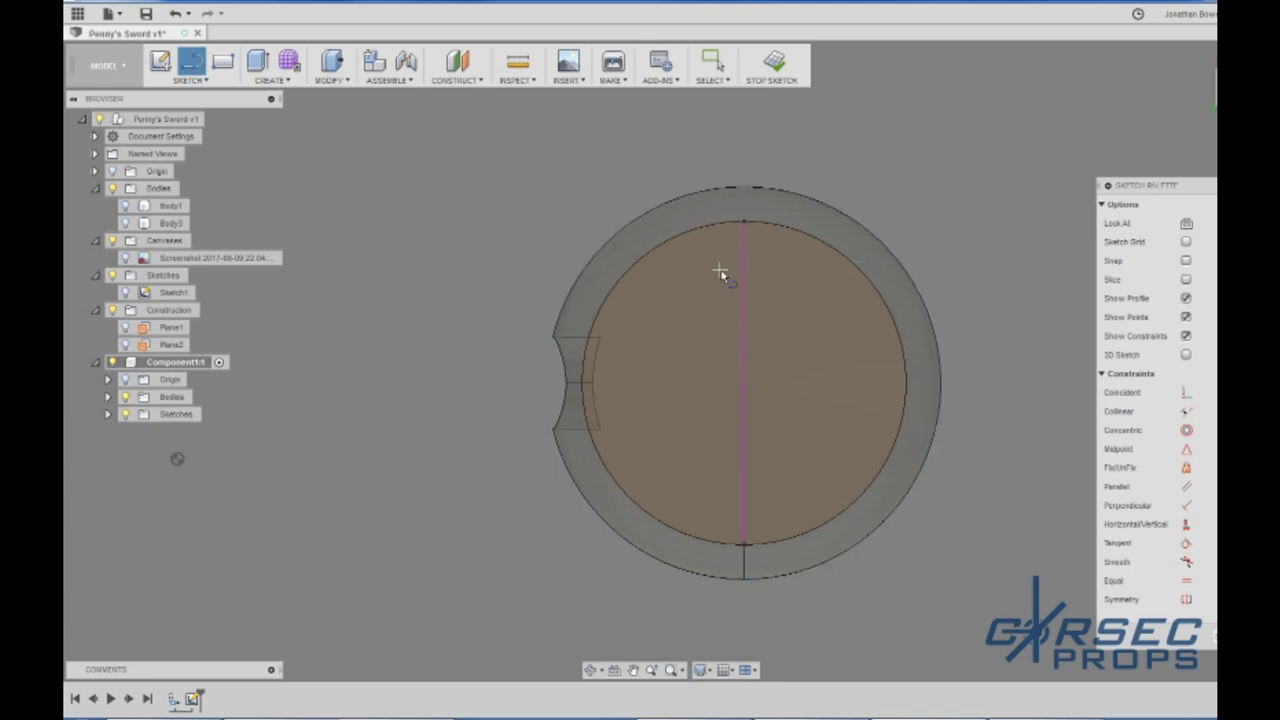
scroll(733, 232, "down", 2)
scroll(741, 206, "up", 1)
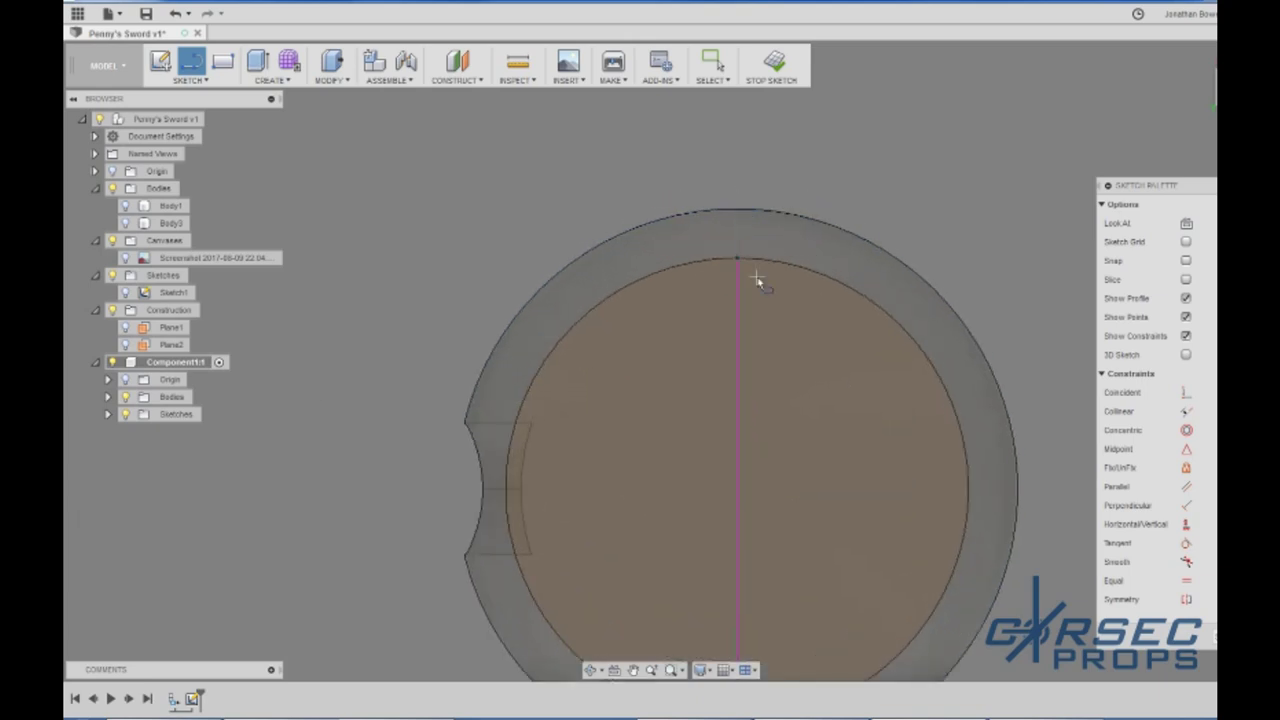
scroll(751, 258, "up", 3)
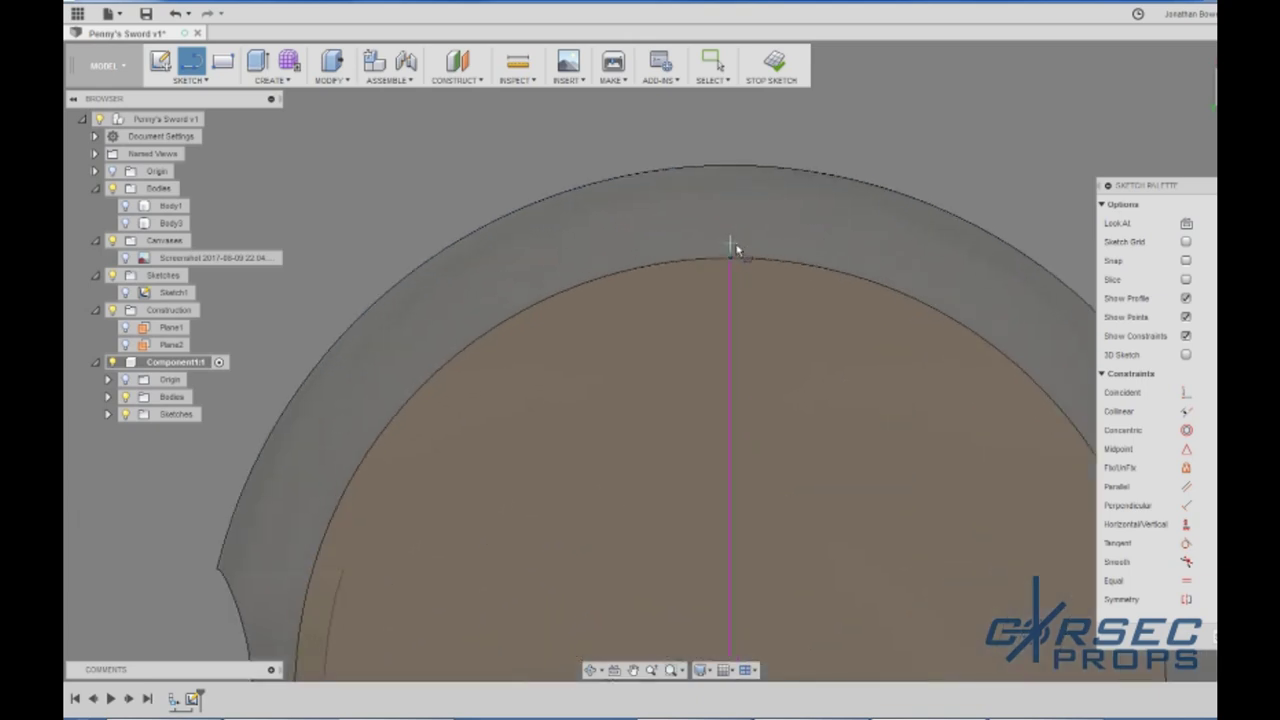
scroll(728, 195, "down", 1)
left_click(729, 187)
key("Escape")
scroll(720, 183, "down", 3)
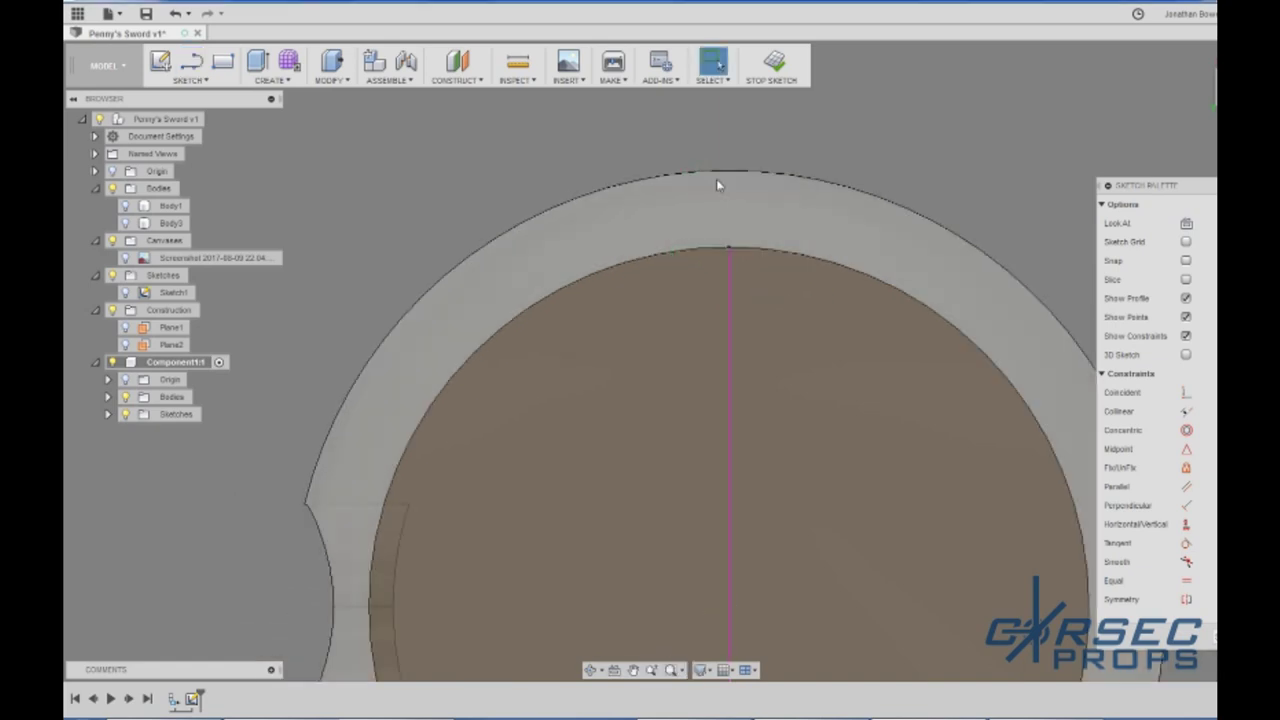
Step: Draw a 5 mm vertical line from the inner circle's lowest point outward along the seam line
scroll(711, 443, "up", 2)
scroll(711, 448, "up", 3)
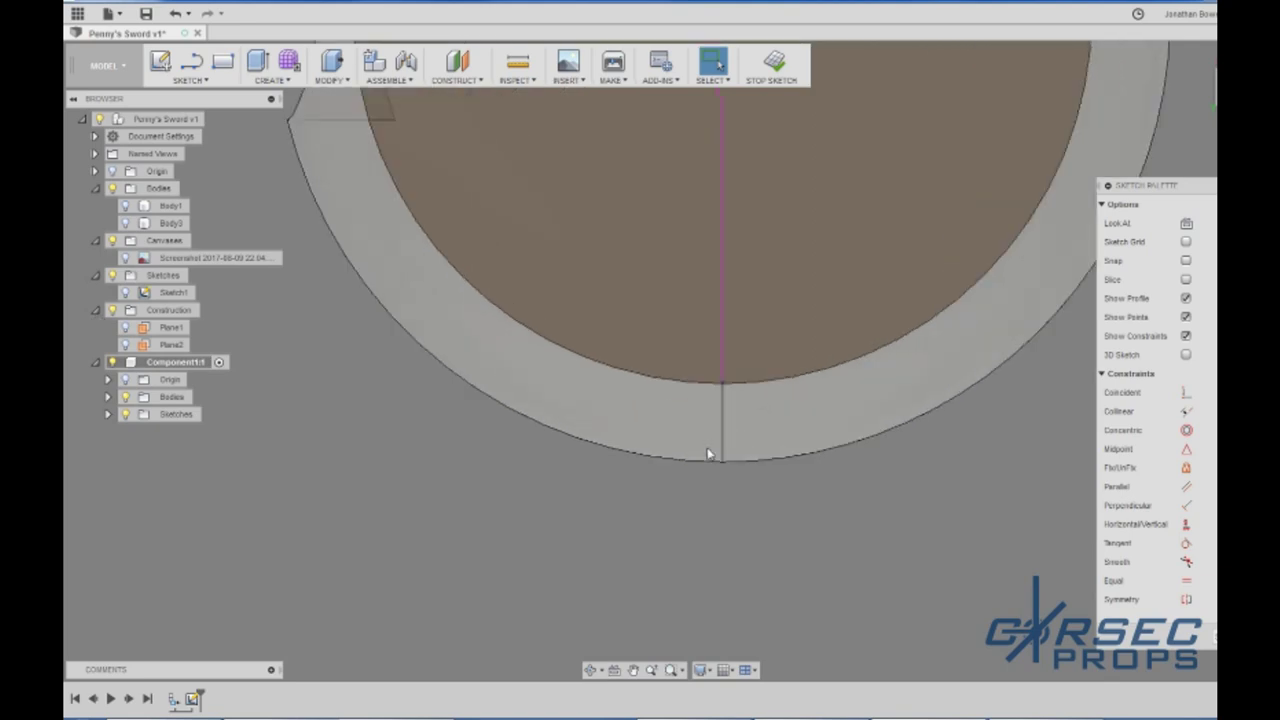
key("l")
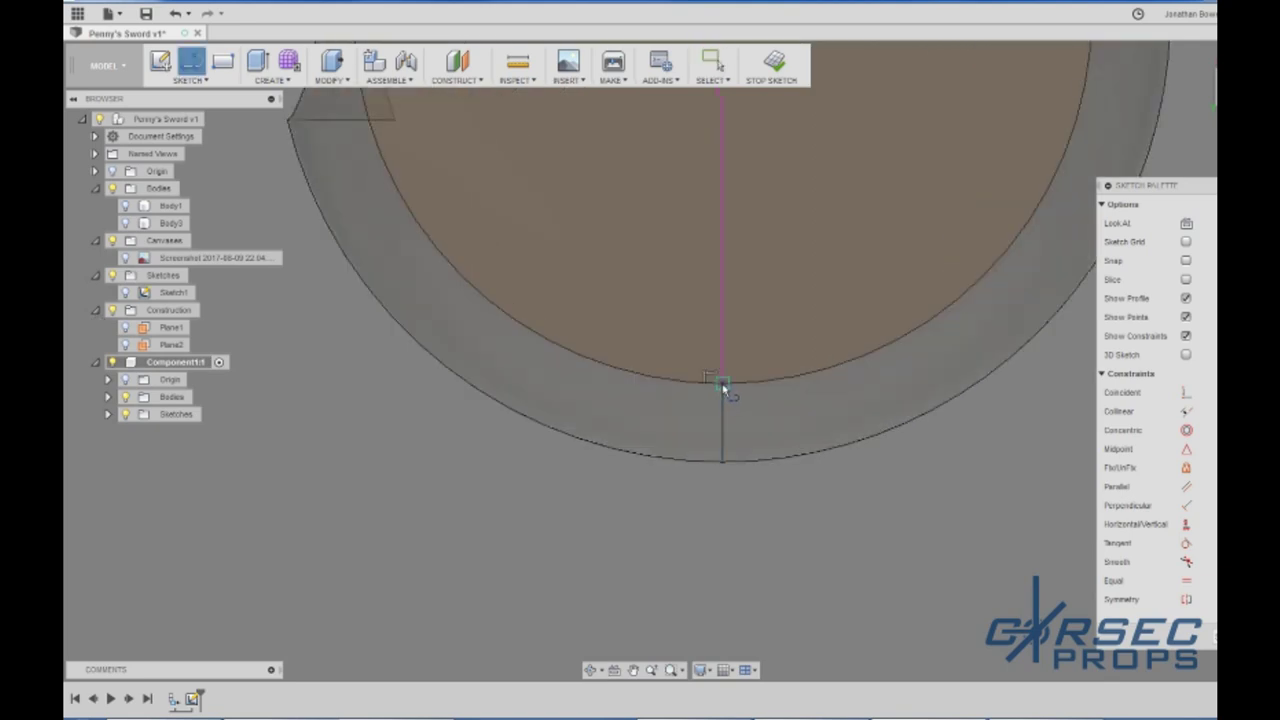
left_click(722, 384)
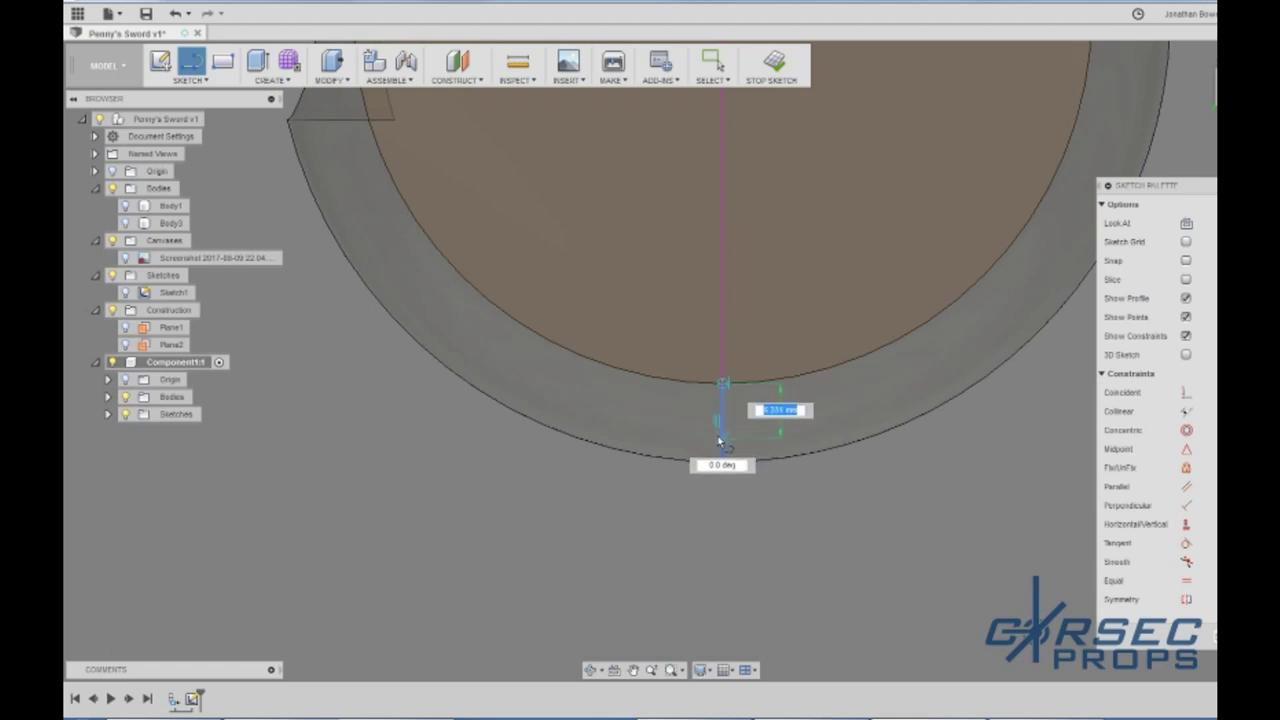
type("5")
key("Return")
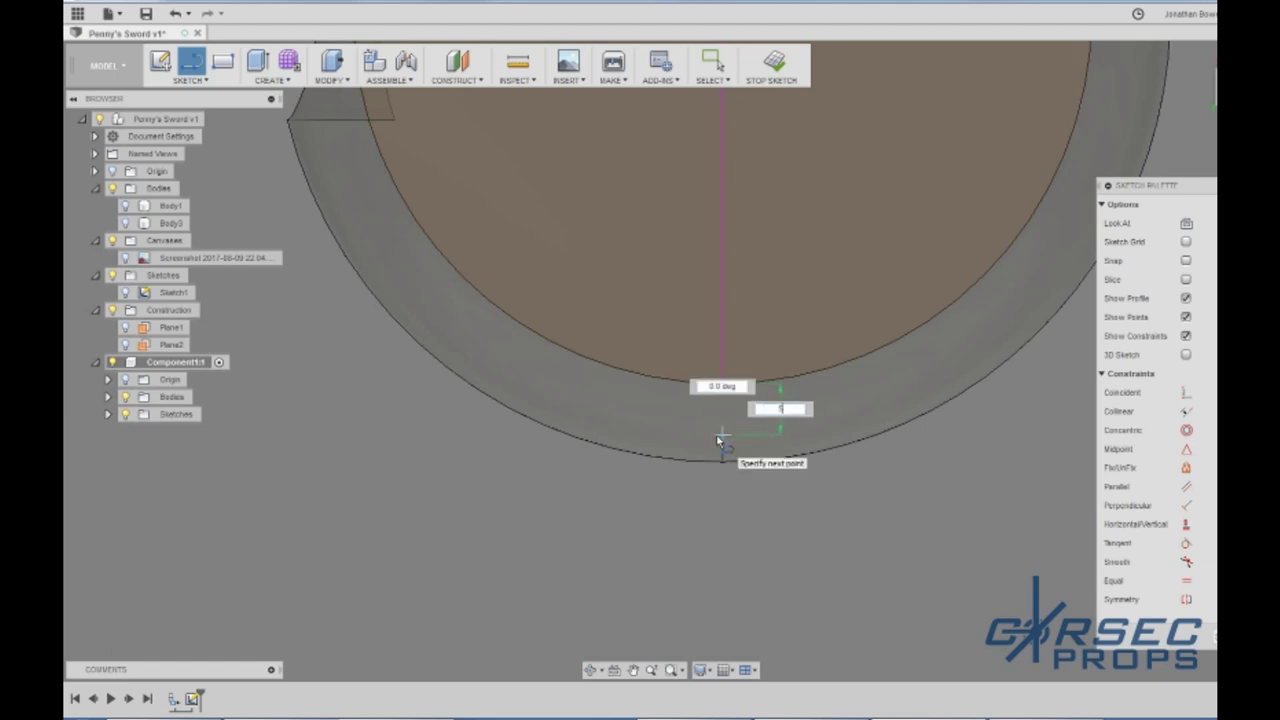
key("Escape")
Step: Check the reference hub's notches and draw a 2.5 mm horizontal line leftward from the outer end of the 5 mm line
key("l")
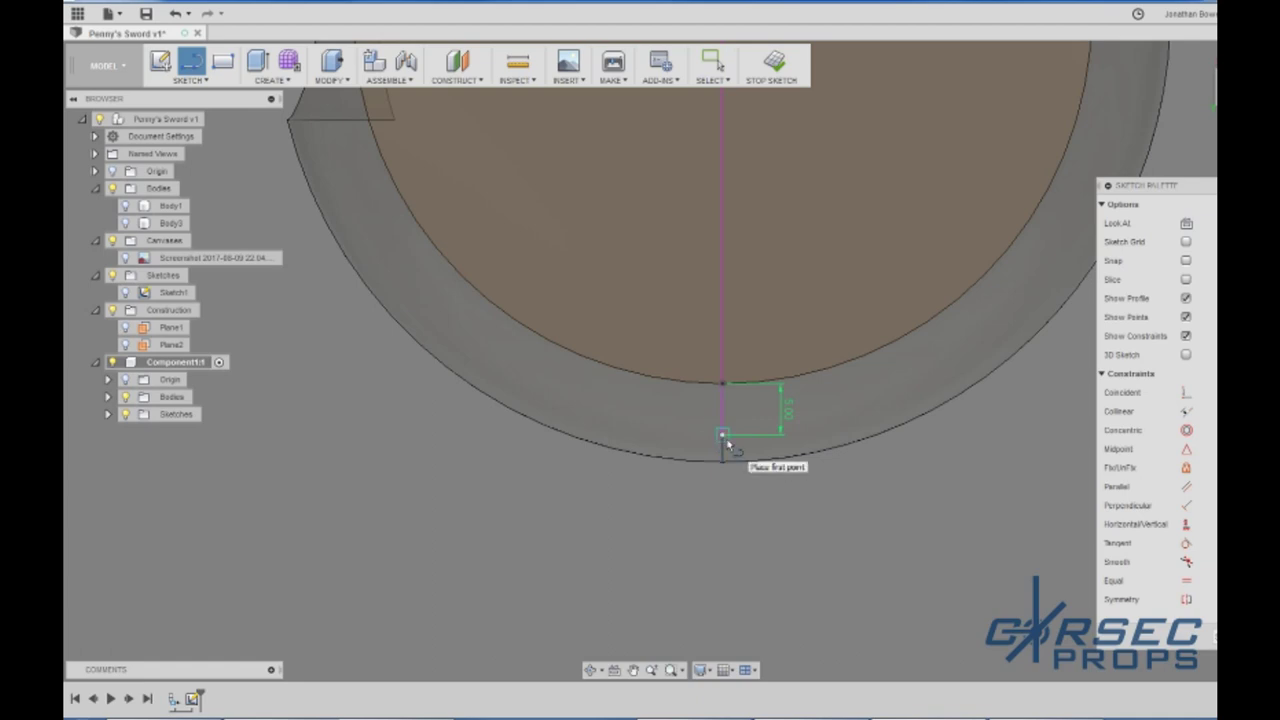
left_click(723, 437)
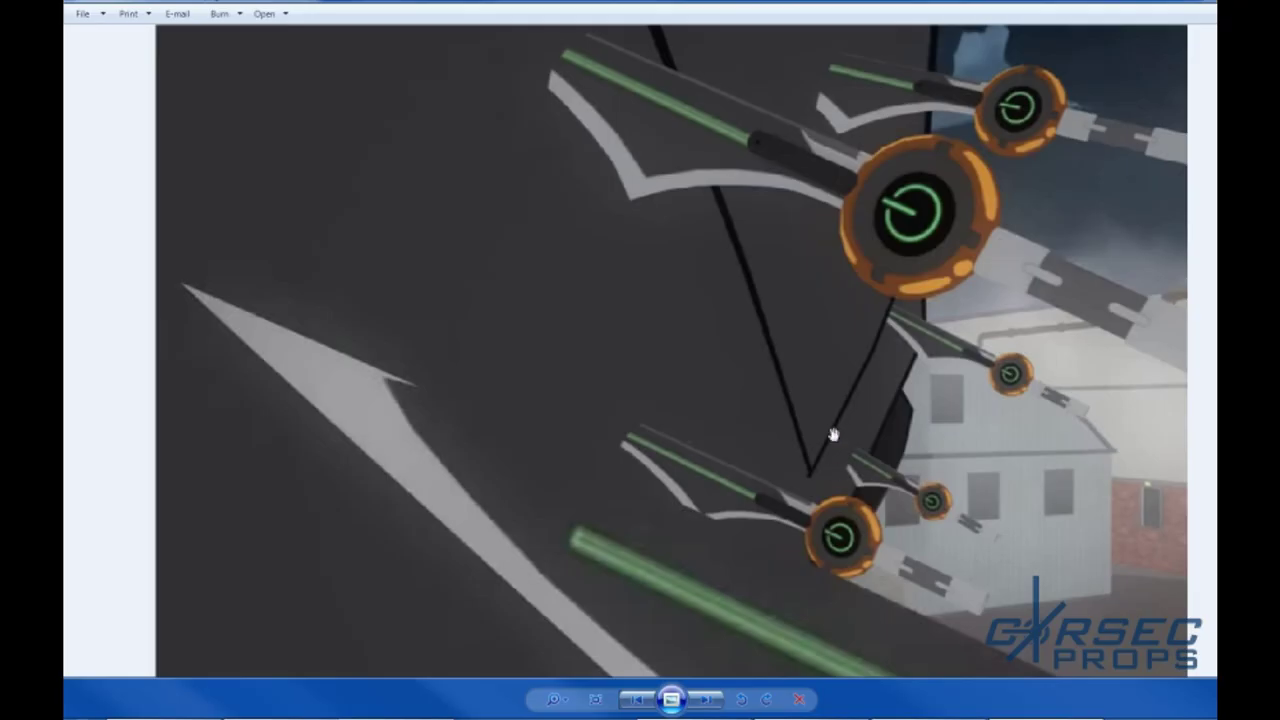
scroll(894, 246, "up", 1)
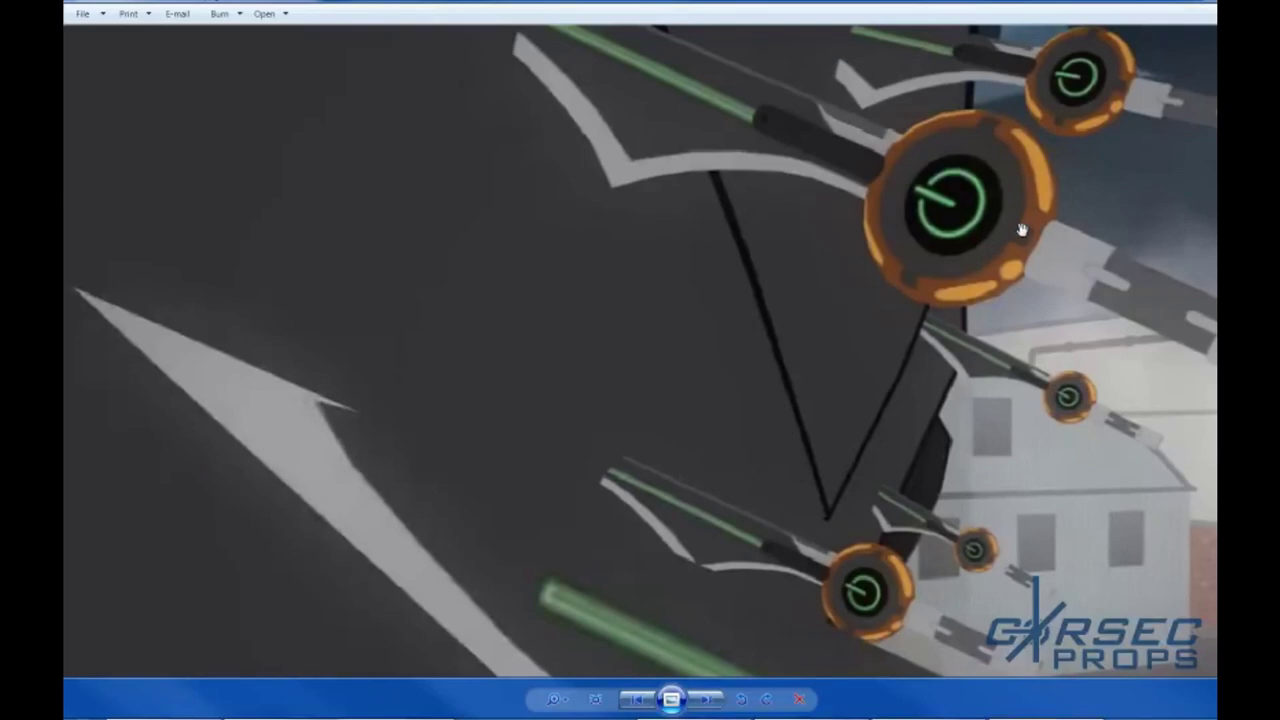
scroll(888, 570, "up", 1)
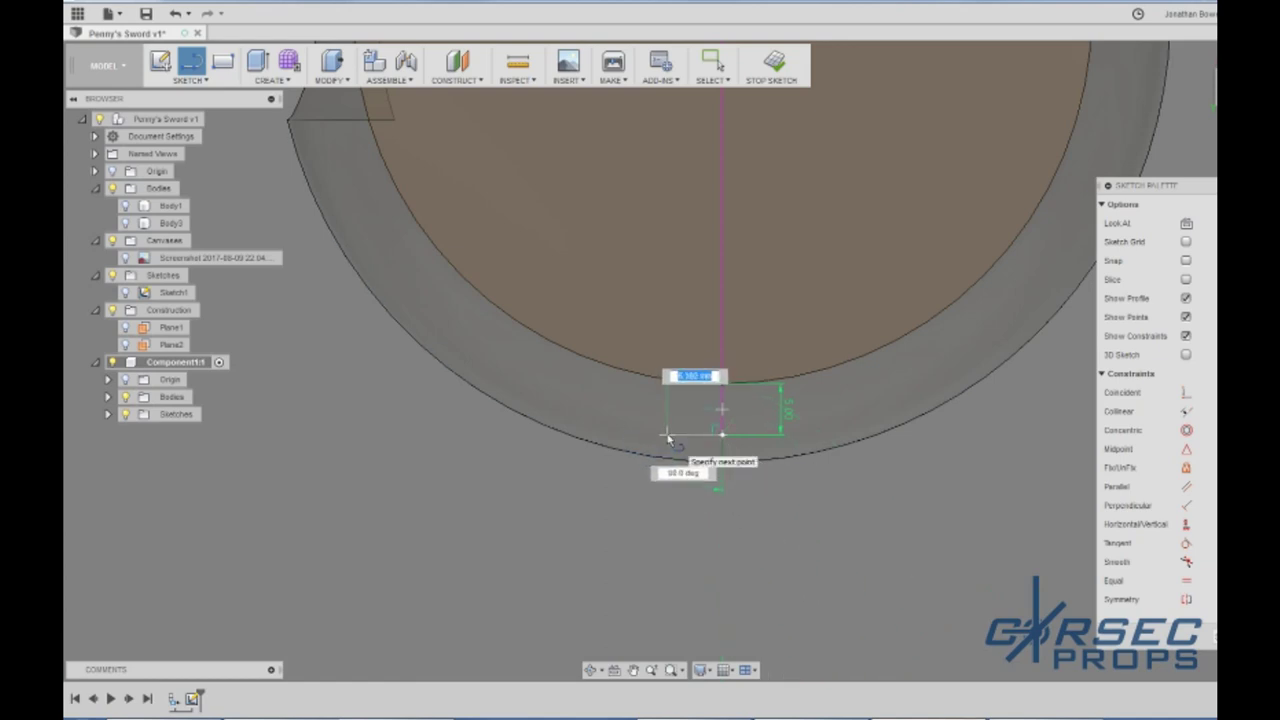
key("Escape")
Step: Draw a horizontal line rightward from the same endpoint of the 5 mm line and set its length to 2.5 mm
key("l")
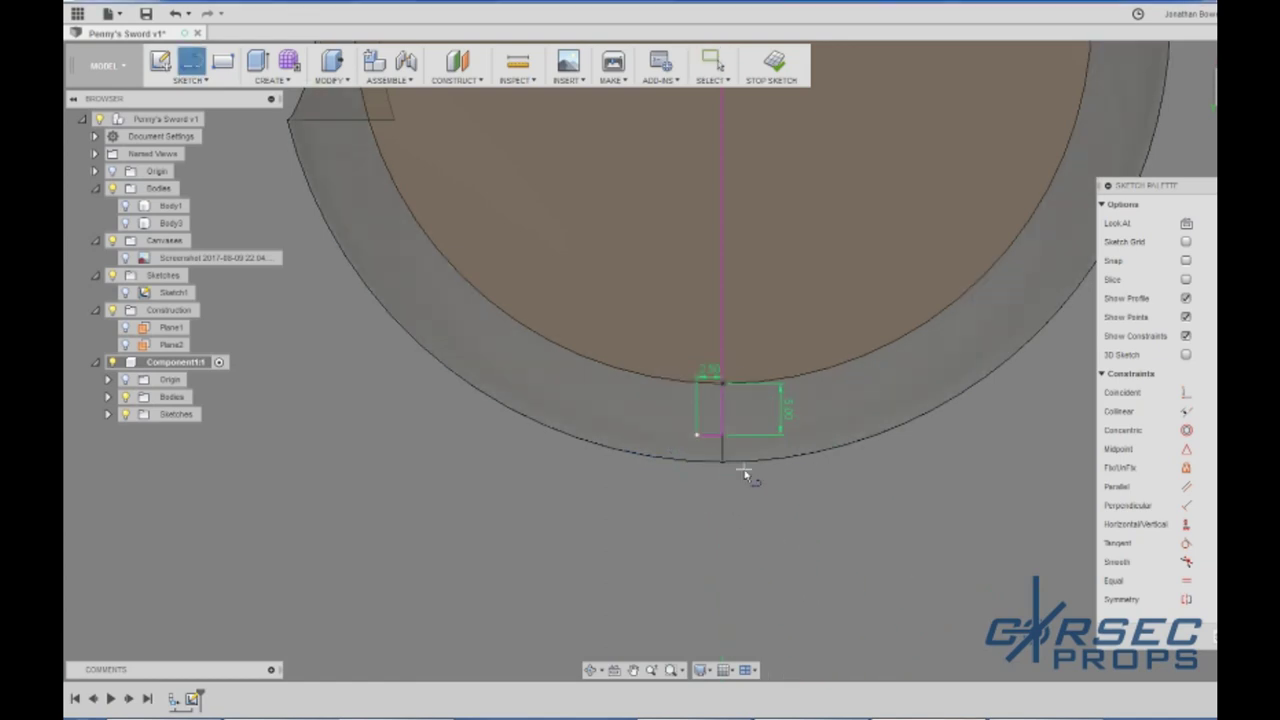
left_click(724, 437)
type("20.5")
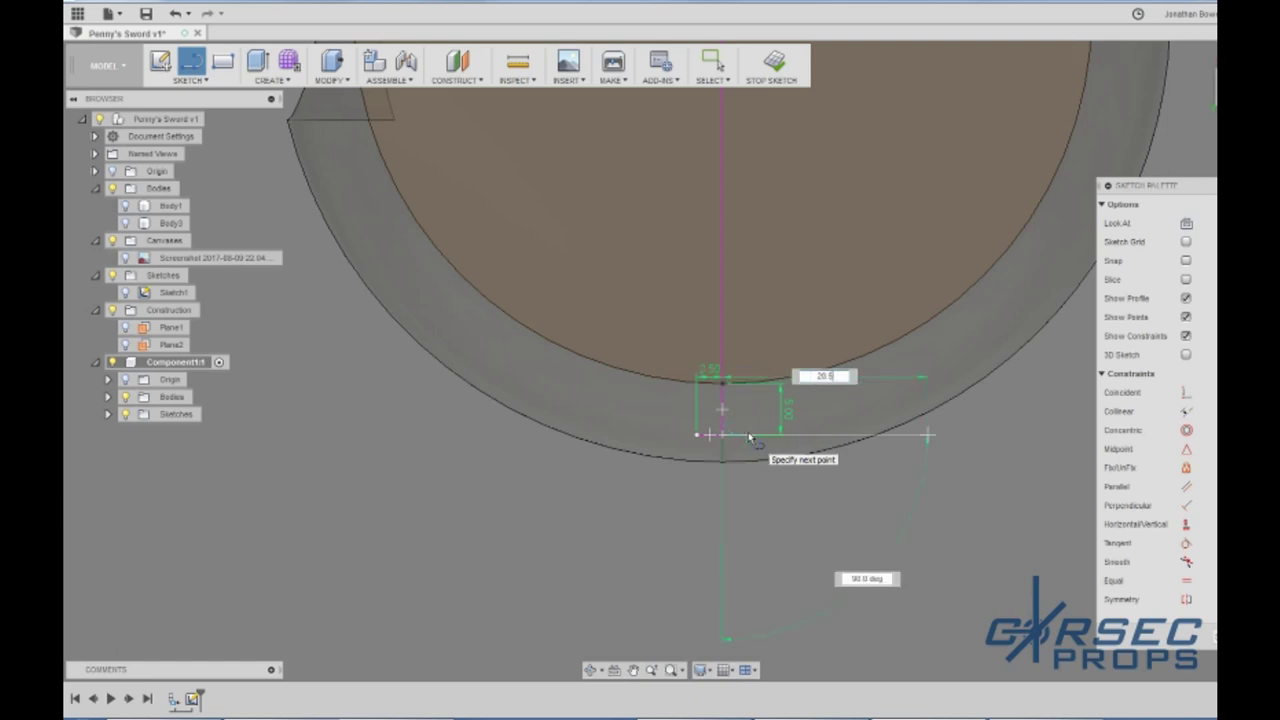
key("Return")
key("Escape")
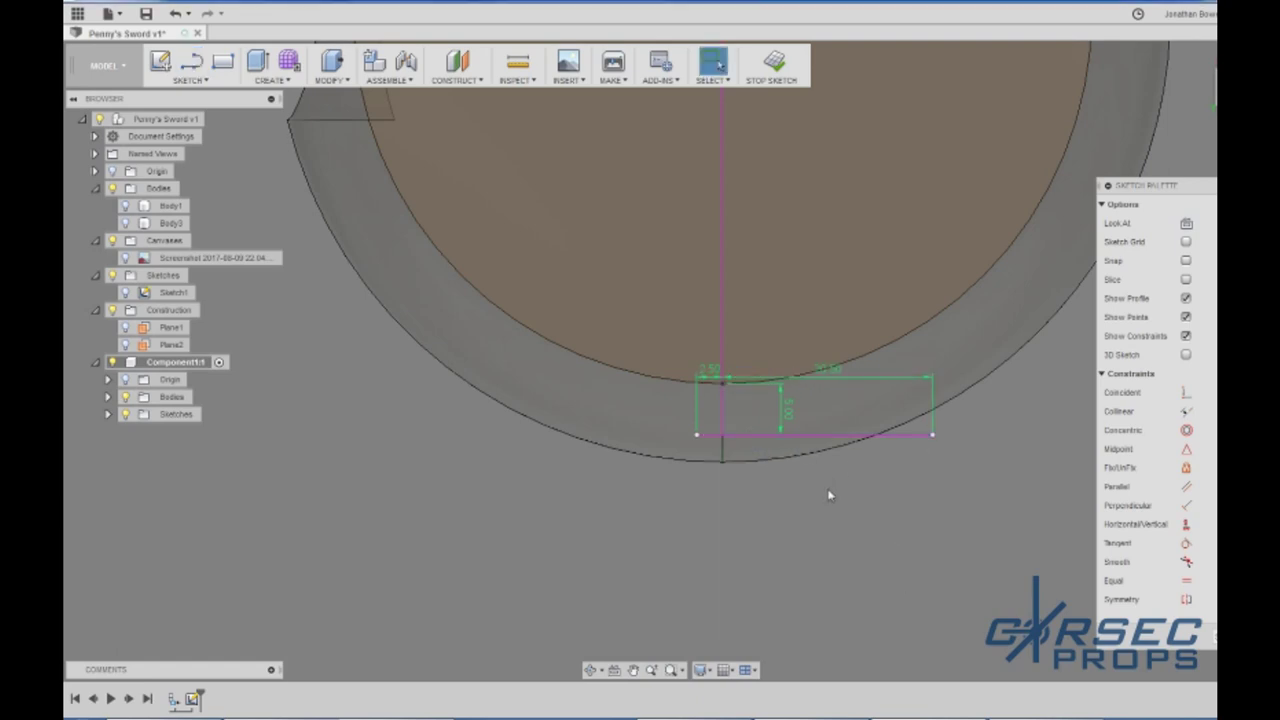
double_click(824, 376)
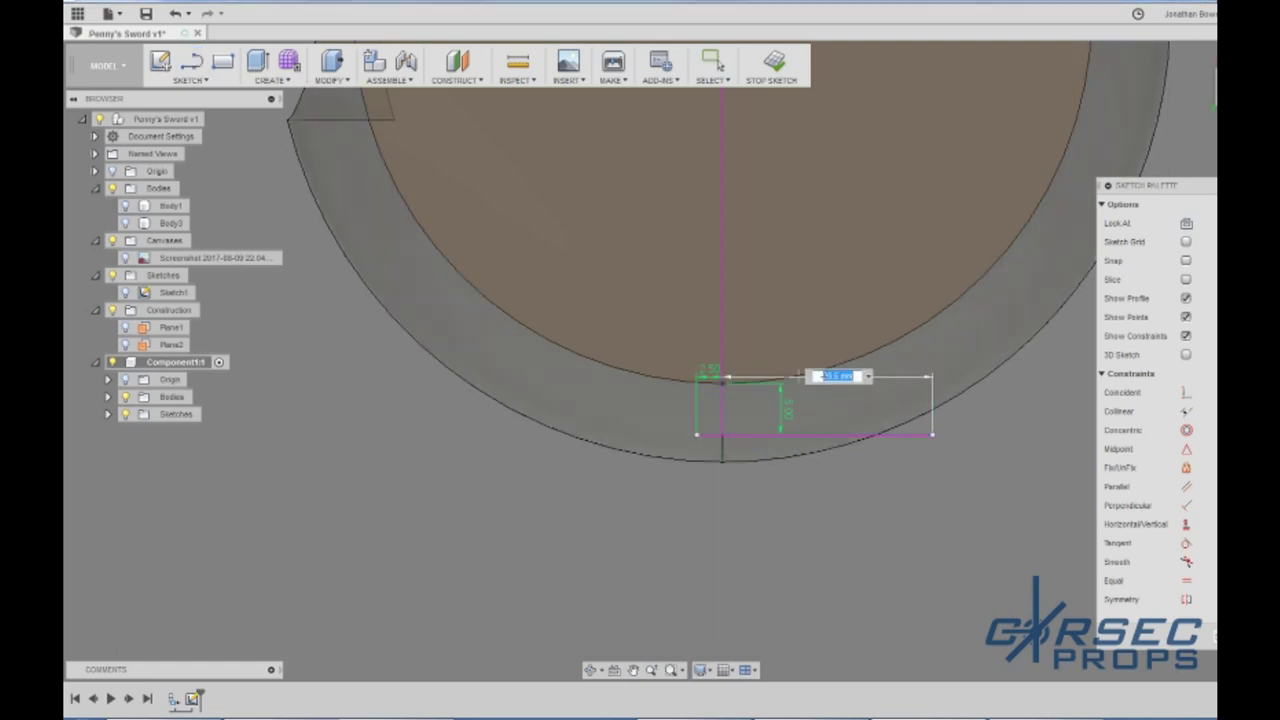
type("2")
key("Return")
key("Escape")
Step: Draw a short vertical line toward the inner circle from each end of the notch's horizontal base
scroll(700, 450, "up", 2)
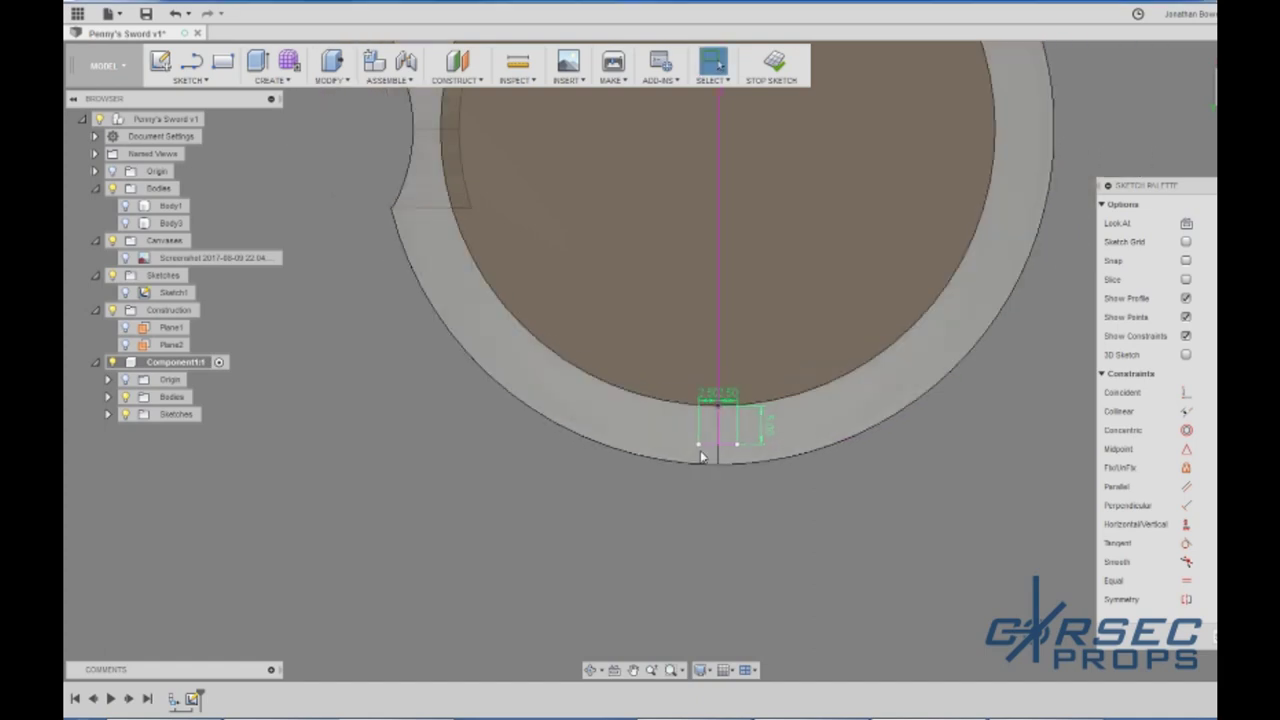
key("l")
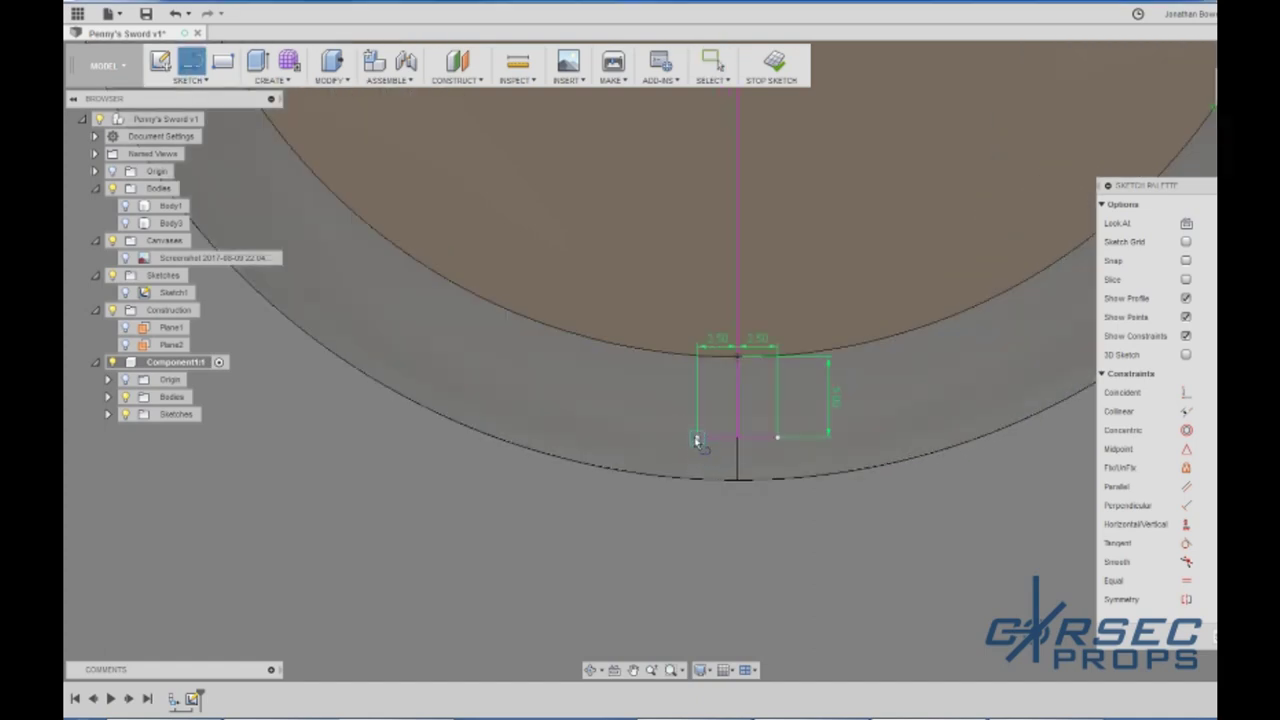
left_click(697, 437)
left_click(697, 402)
key("Escape")
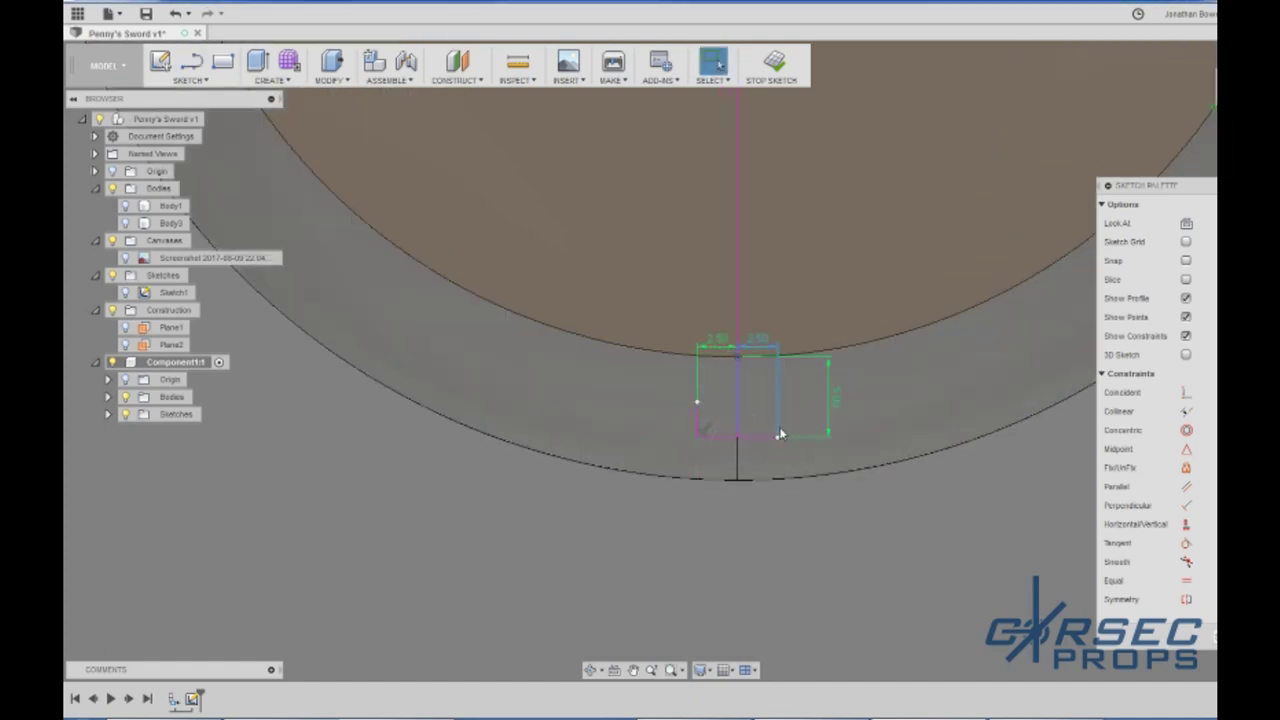
key("l")
left_click(779, 437)
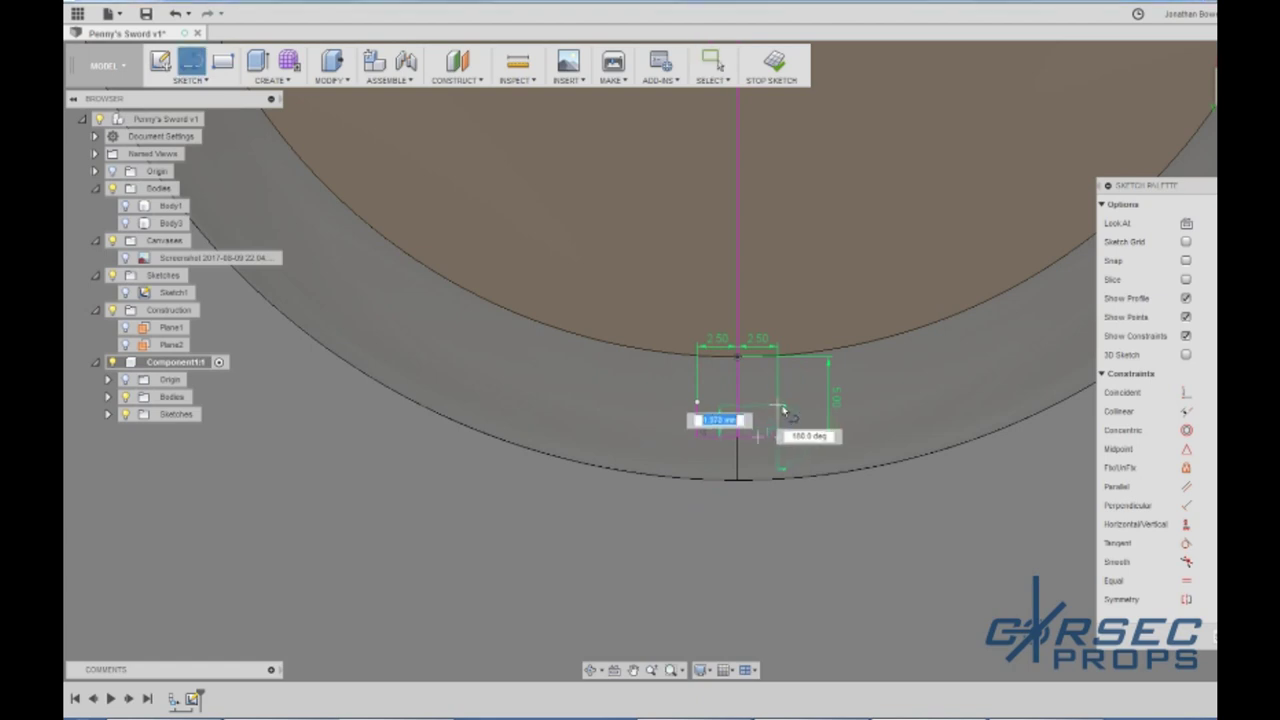
left_click(777, 402)
key("Escape")
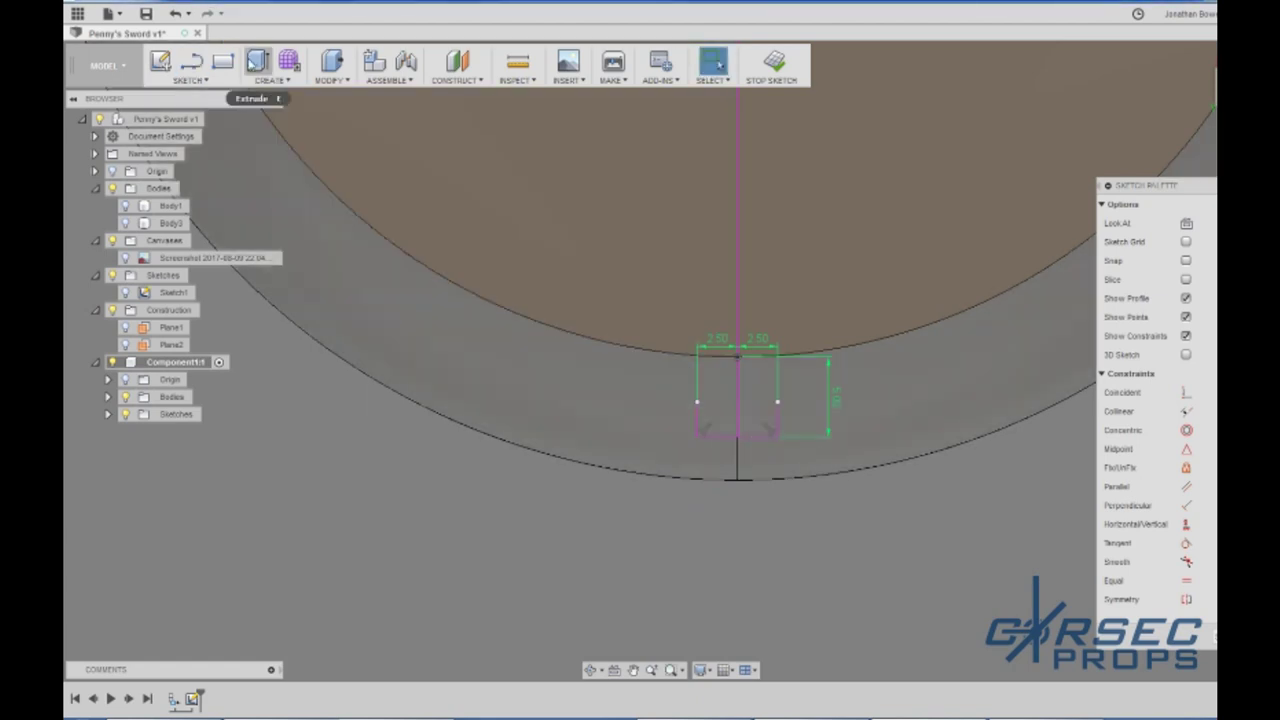
Step: Extend both notch side lines to the inner circle and turn the 5 mm line between them into a construction line
left_click(219, 86)
left_click(210, 340)
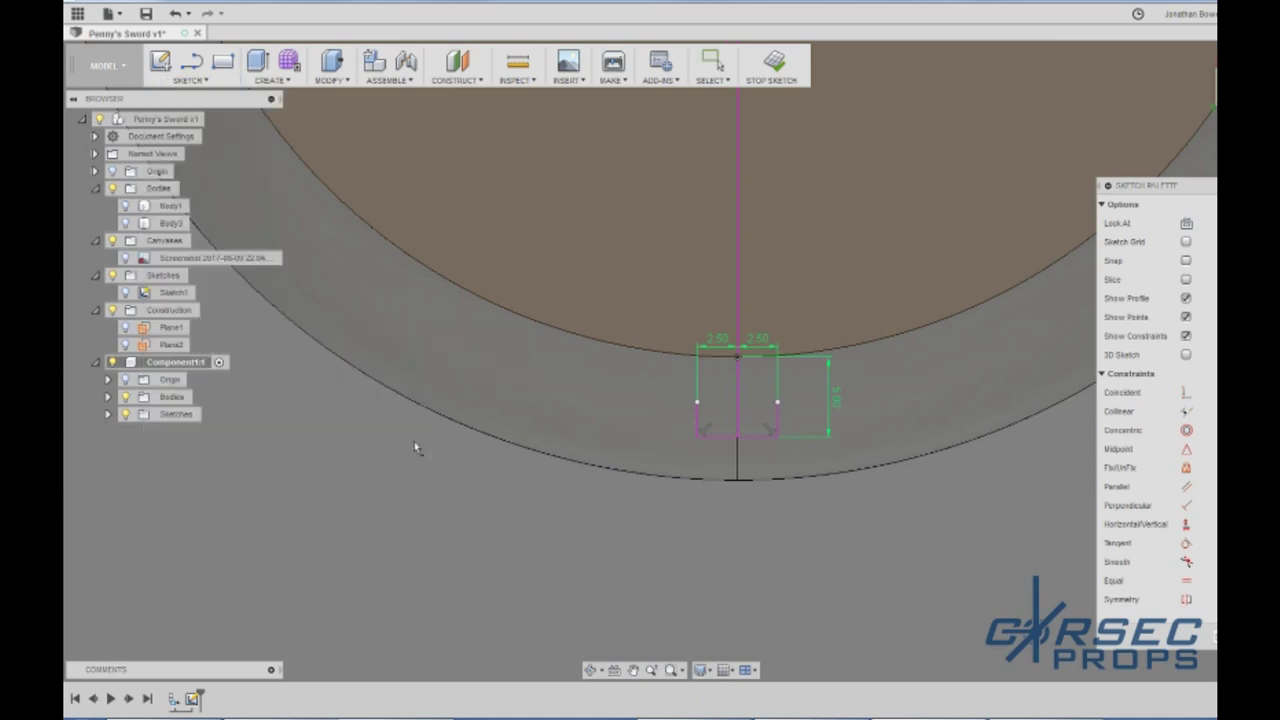
scroll(628, 480, "up", 3)
scroll(694, 317, "up", 2)
scroll(723, 371, "up", 1)
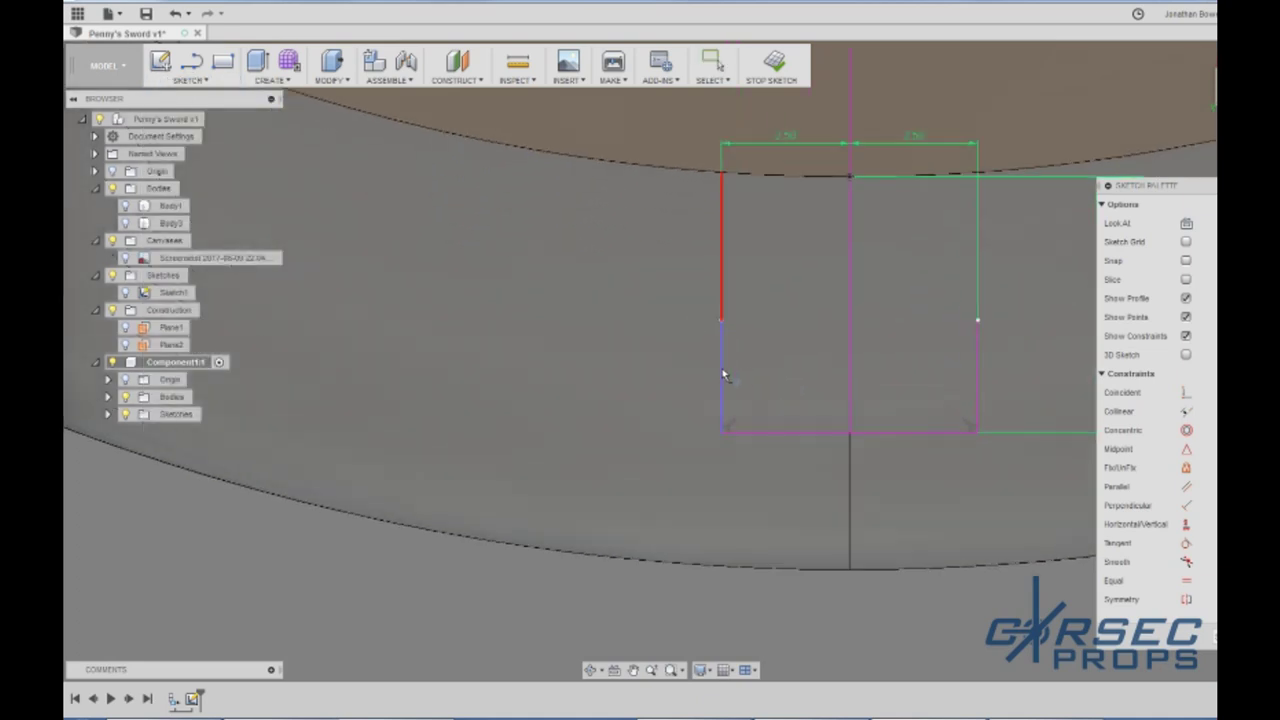
left_click(979, 367)
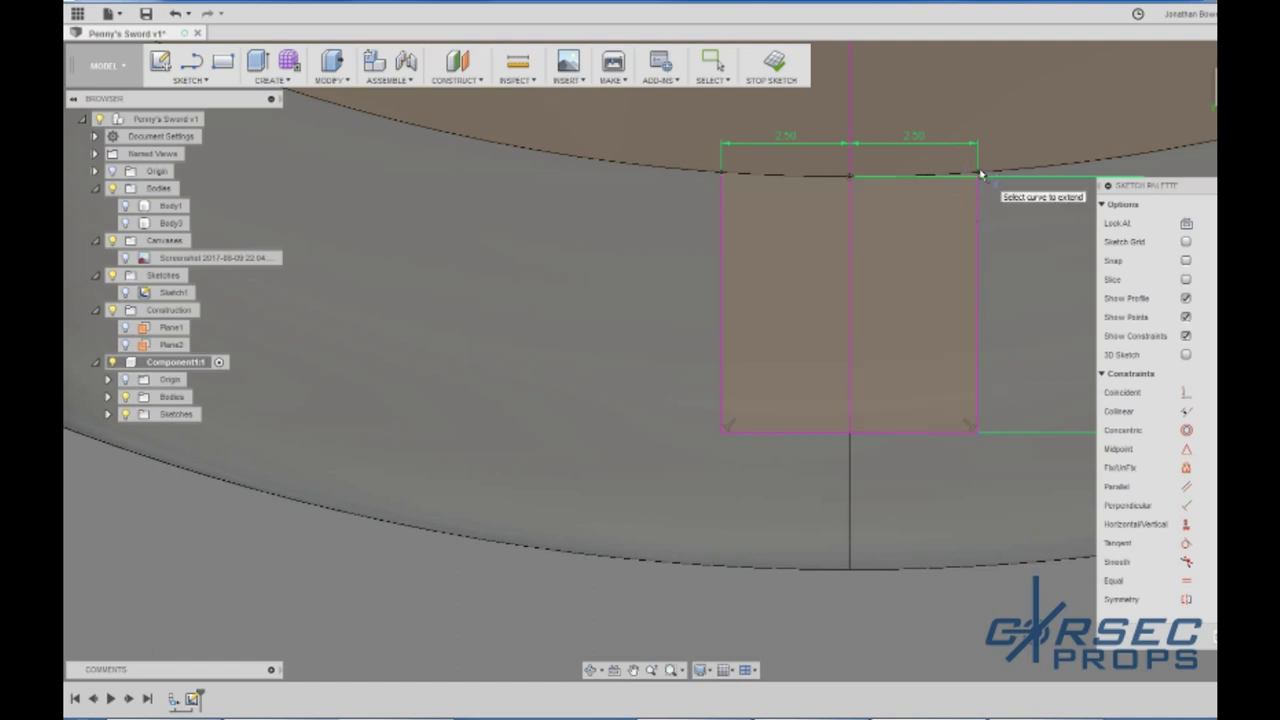
key("Escape")
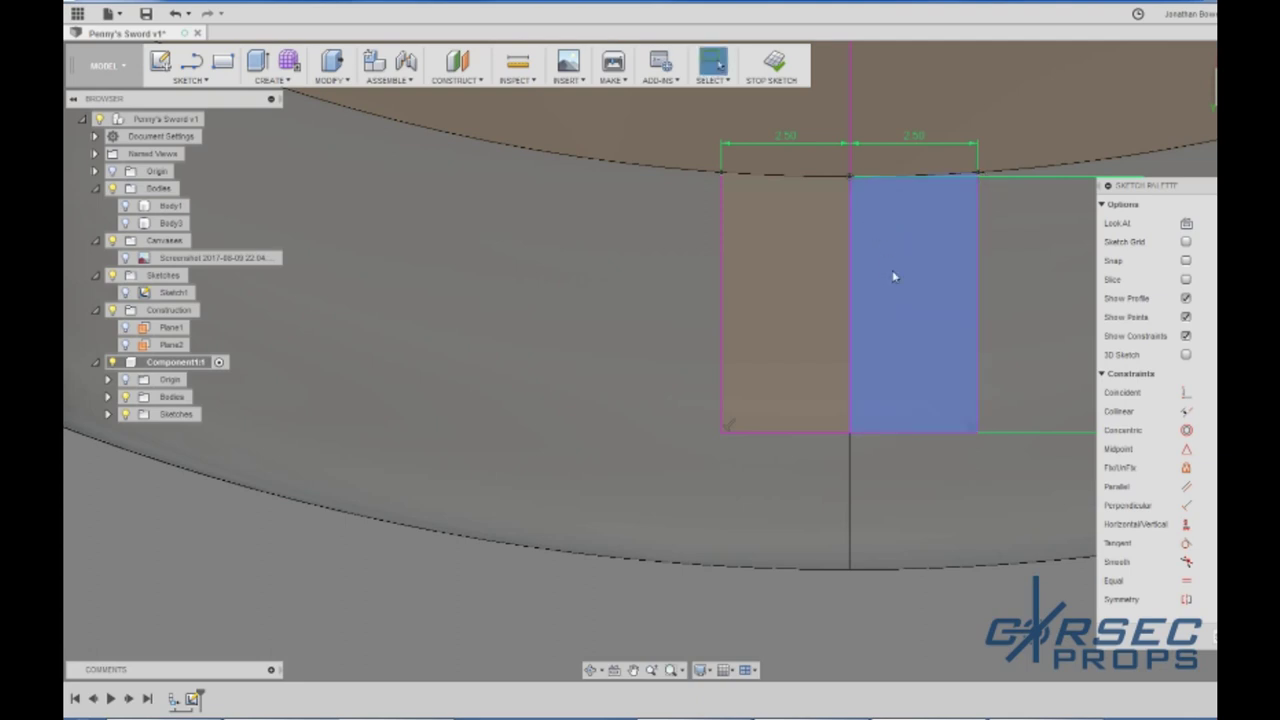
left_click(851, 288)
key("Delete")
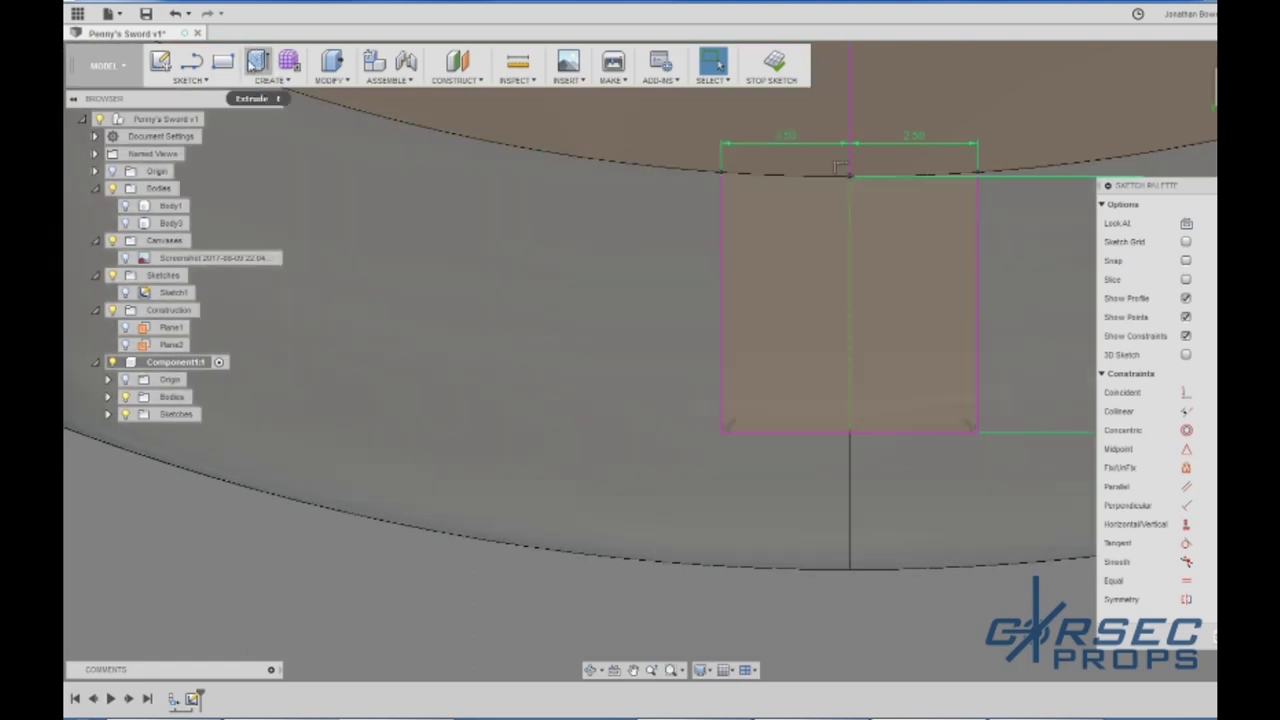
Step: Try to create a circular pattern of the notch's four outline segments around the hub's center
left_click(194, 82)
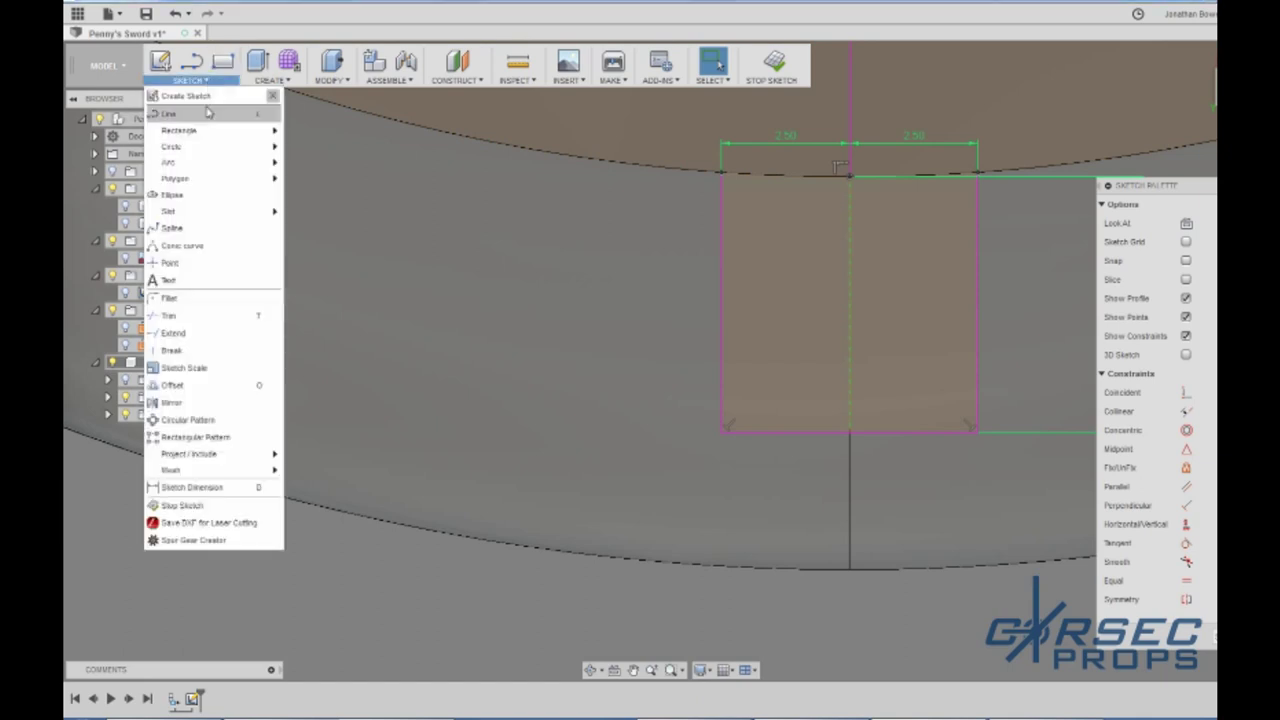
left_click(236, 420)
scroll(471, 423, "down", 3)
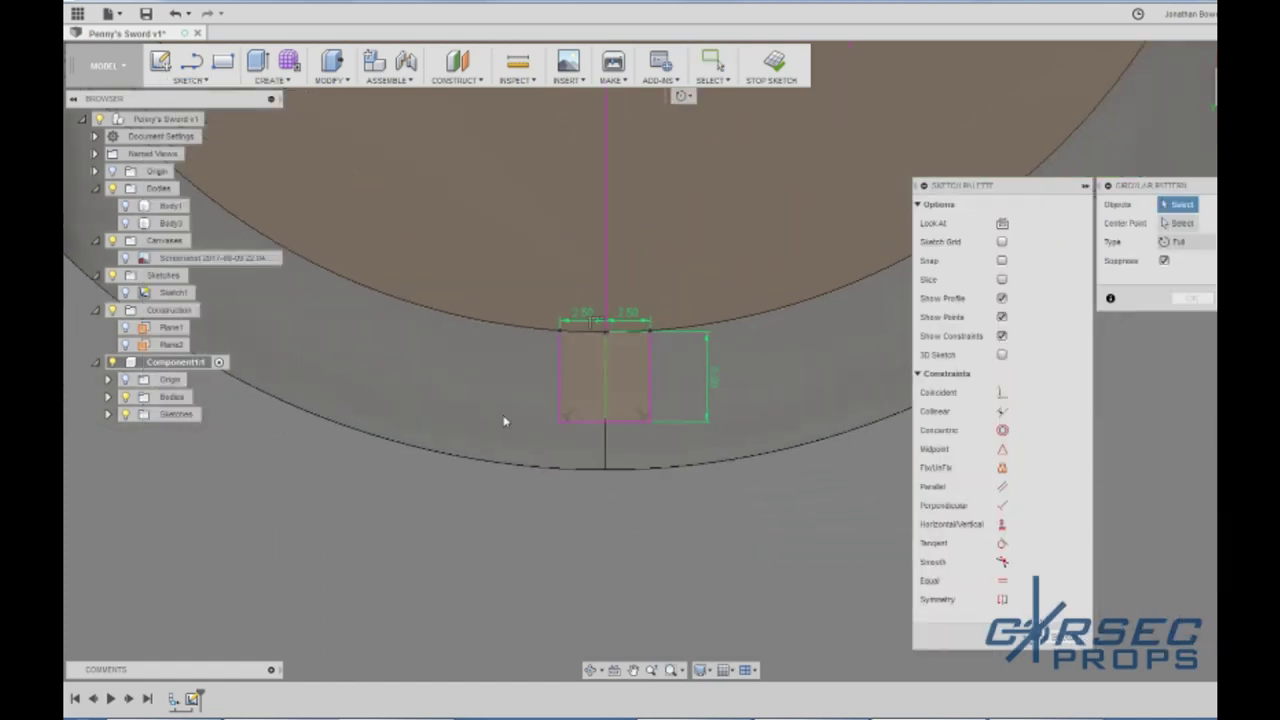
left_click(571, 418)
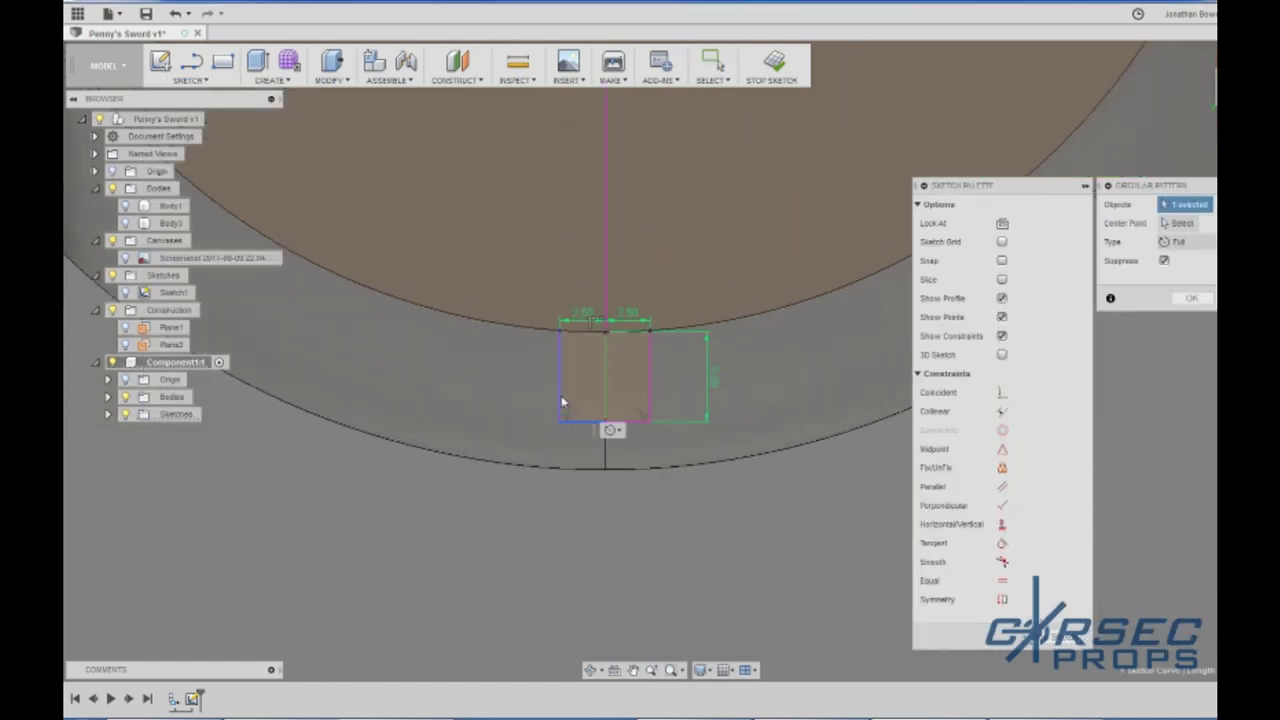
left_click(563, 402)
left_click(648, 369)
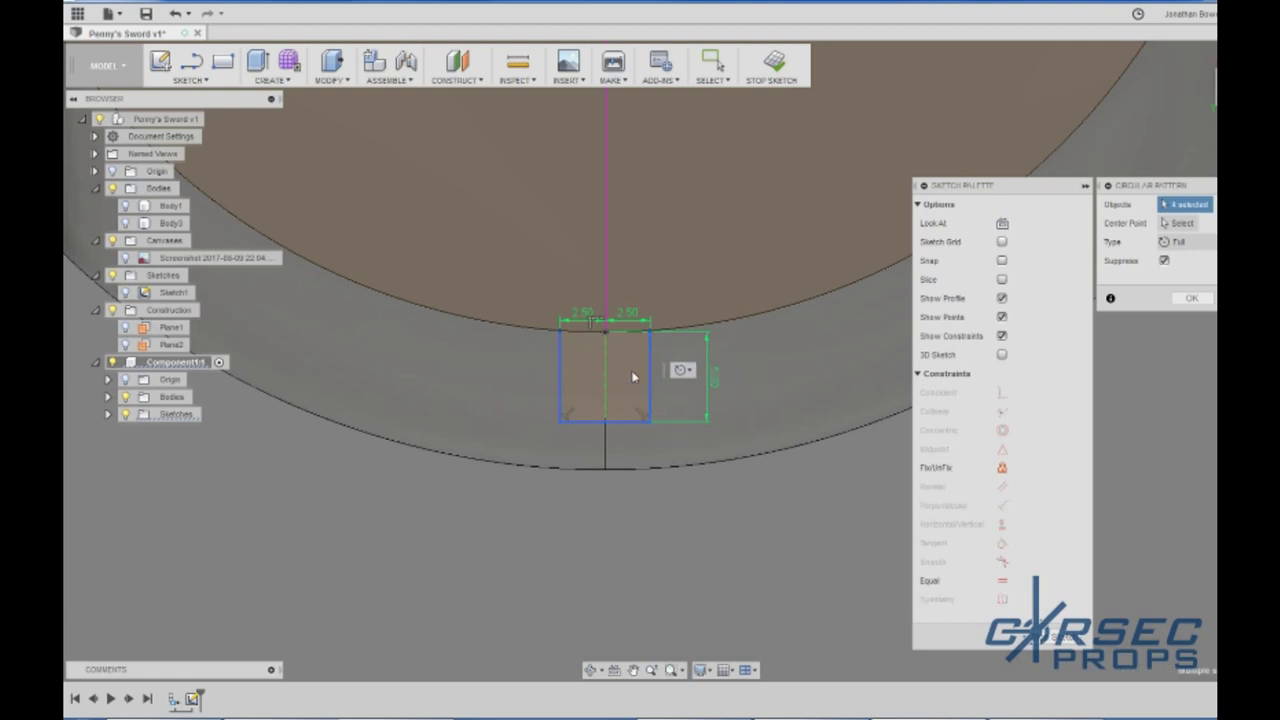
left_click(611, 400)
left_click(1178, 223)
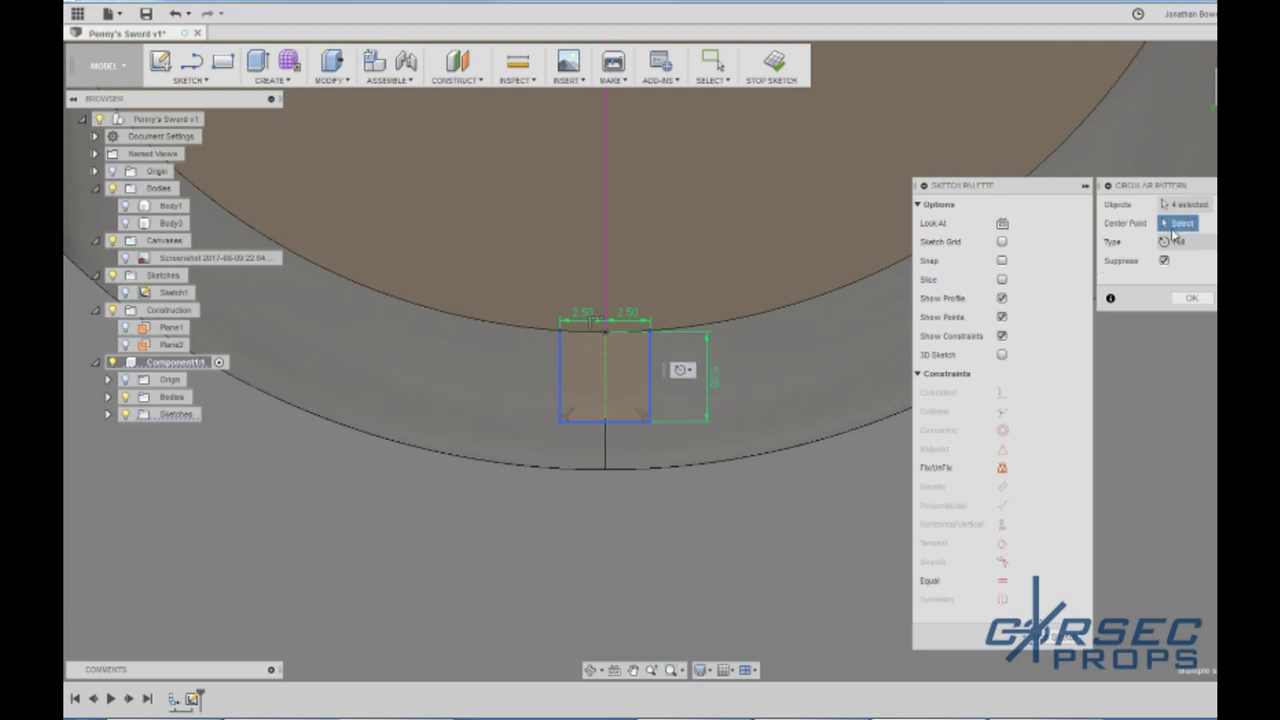
scroll(694, 482, "down", 5)
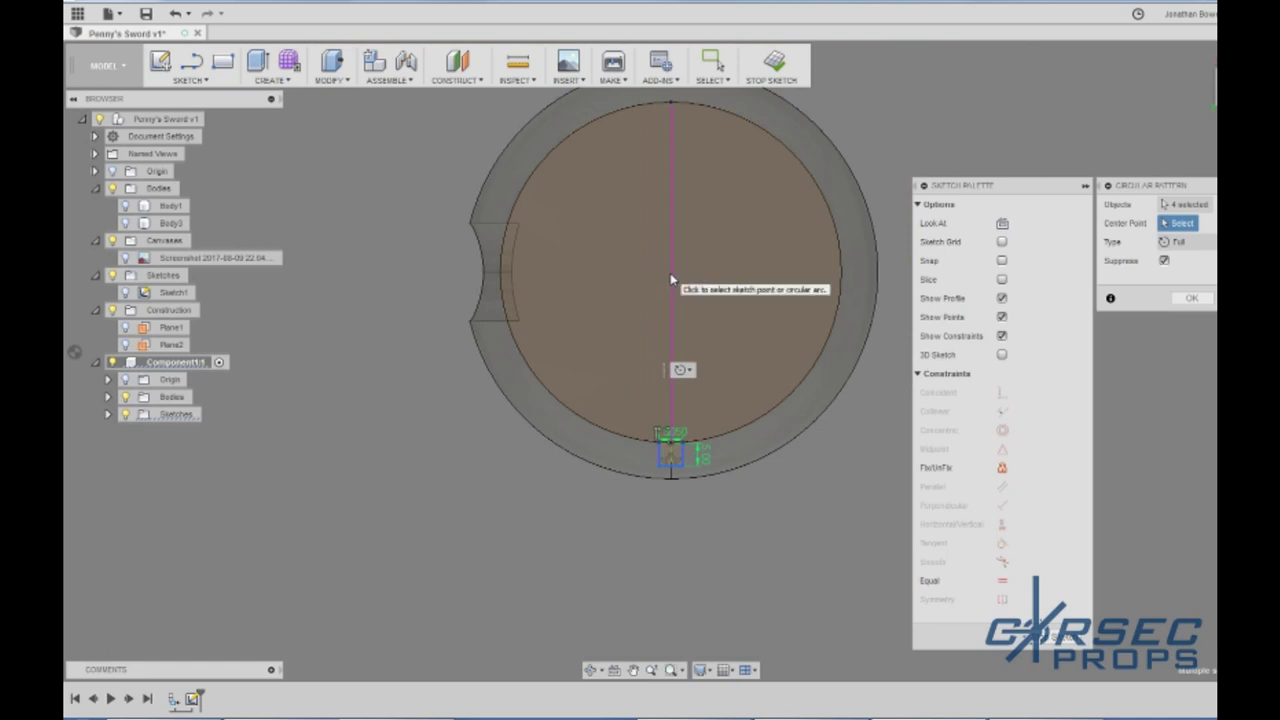
scroll(671, 291, "down", 2)
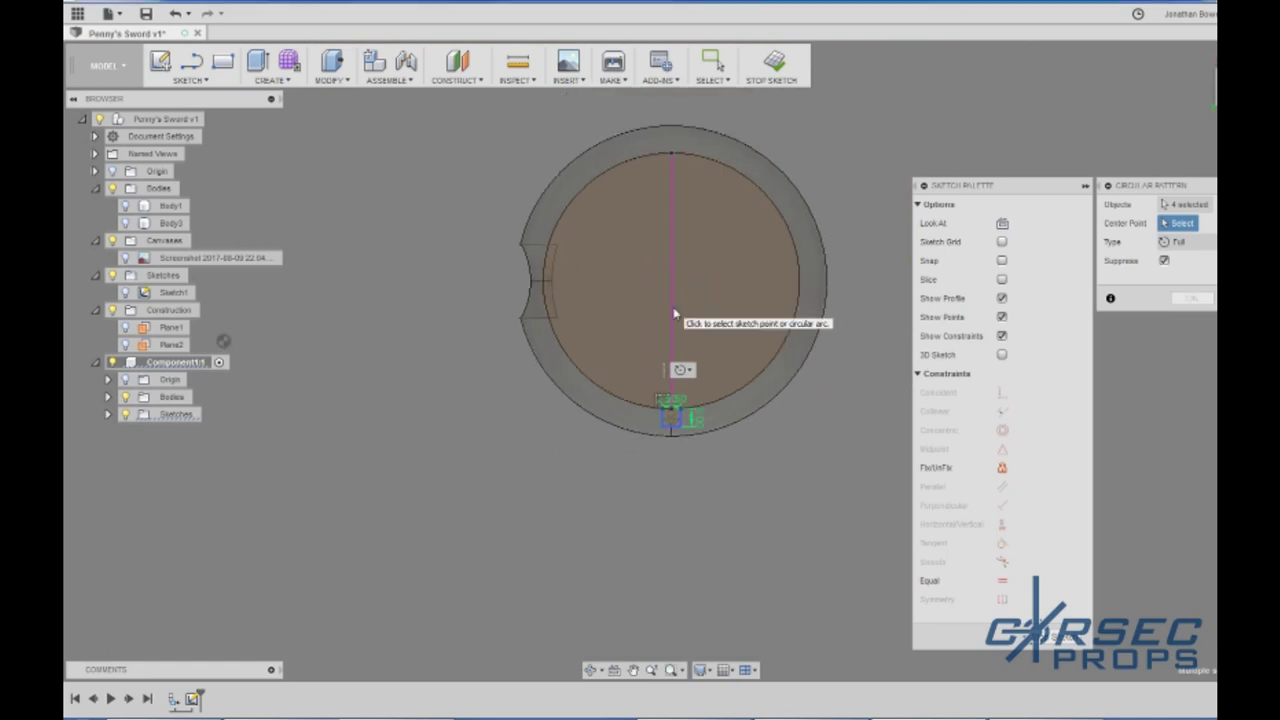
middle_click_drag(673, 312, 666, 306, "shift")
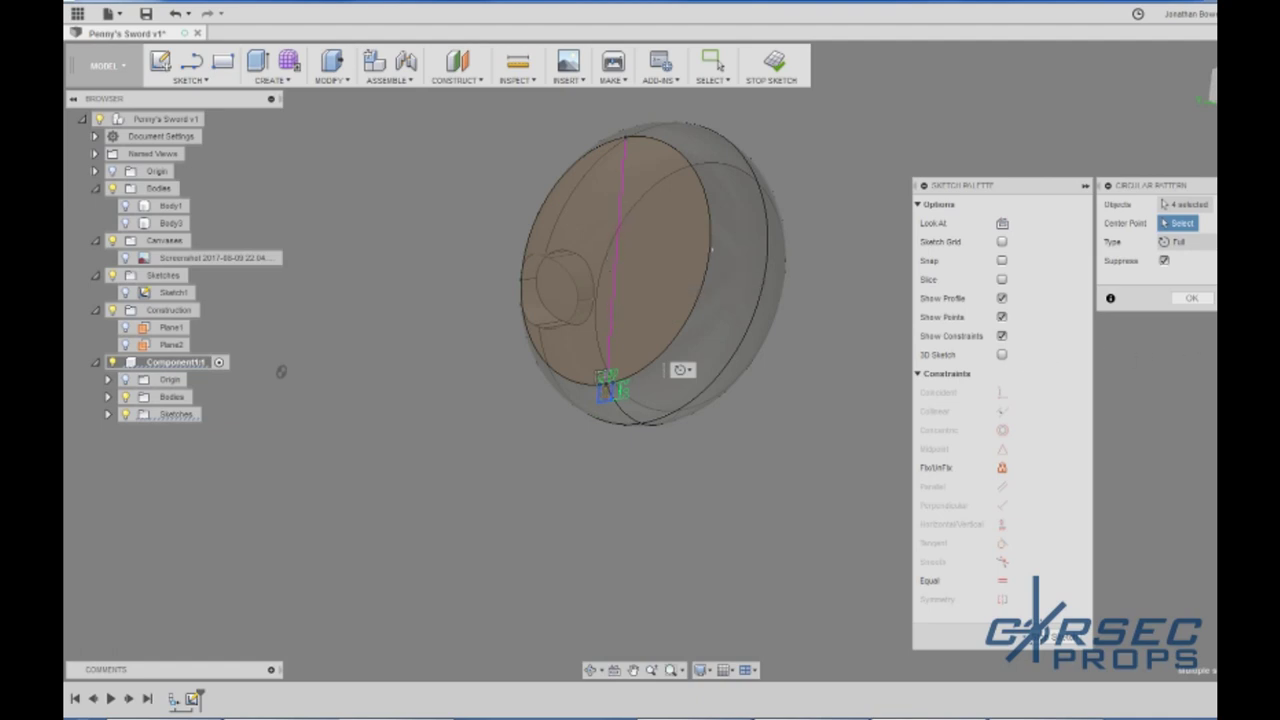
left_click(1191, 298)
Step: Draw a circle centered on the midpoint of the hub's vertical line, reaching out to the inner circle's edge
key("c")
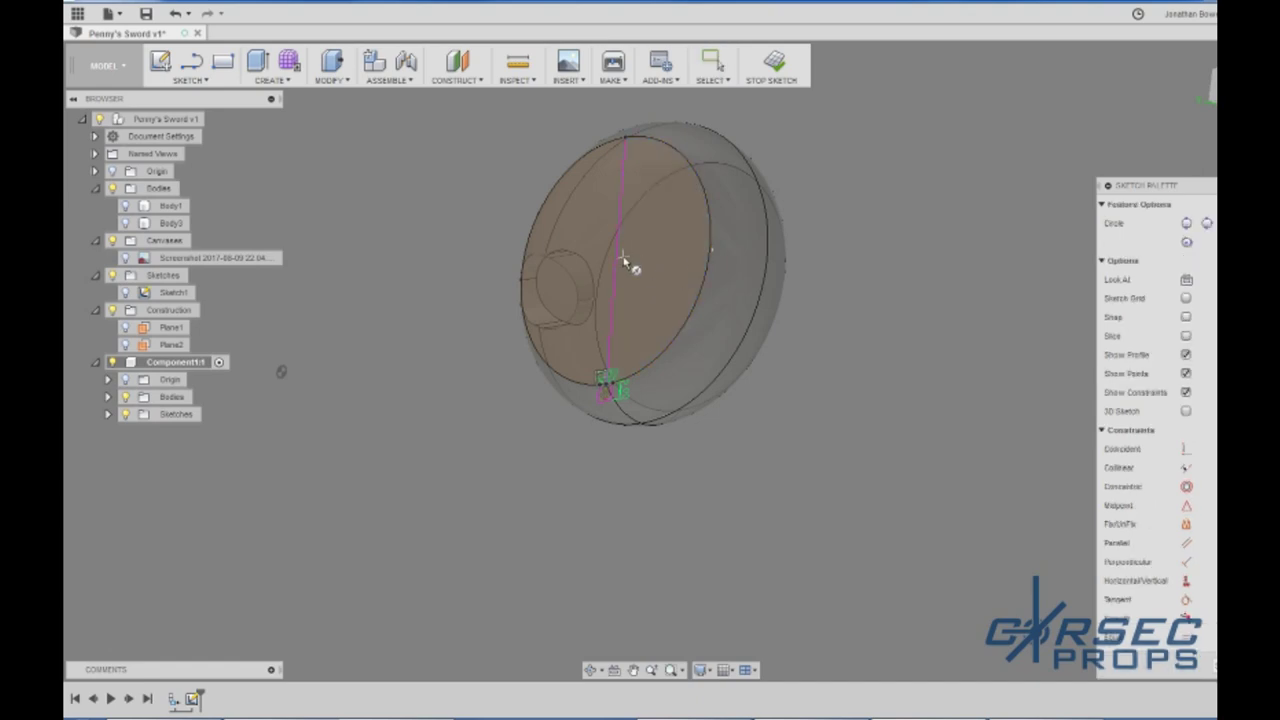
left_click(617, 268)
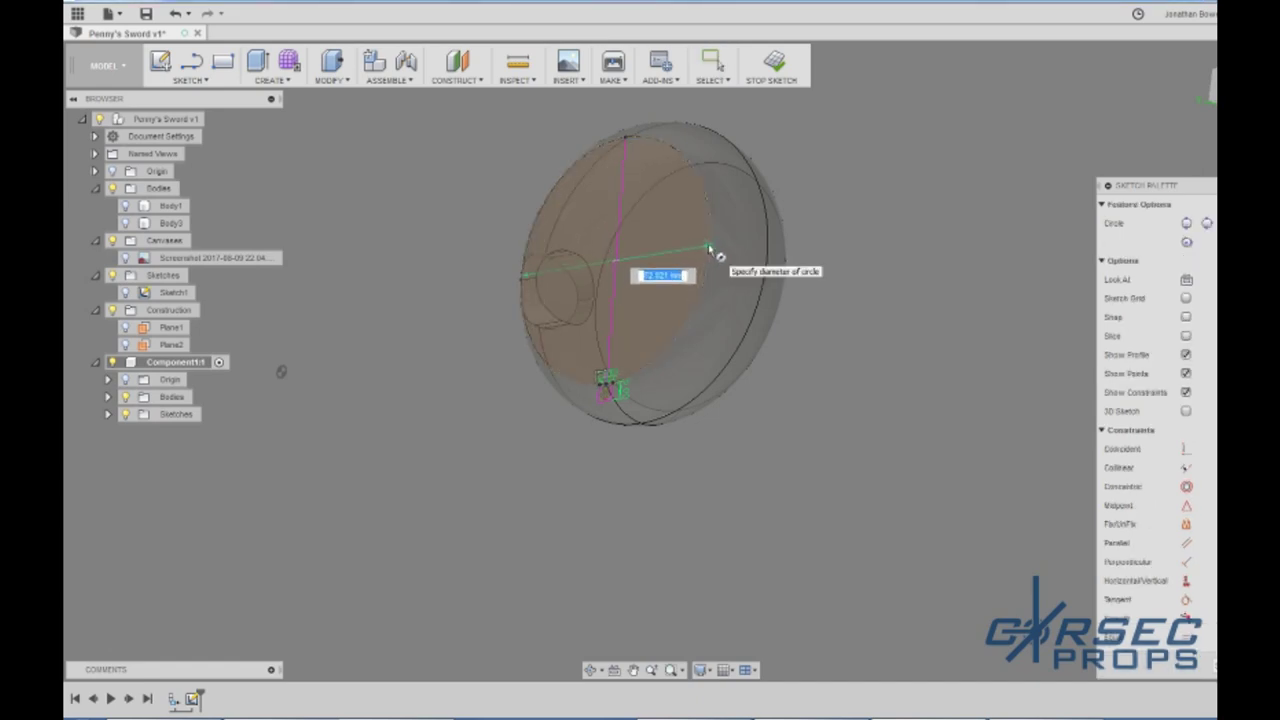
left_click(713, 250)
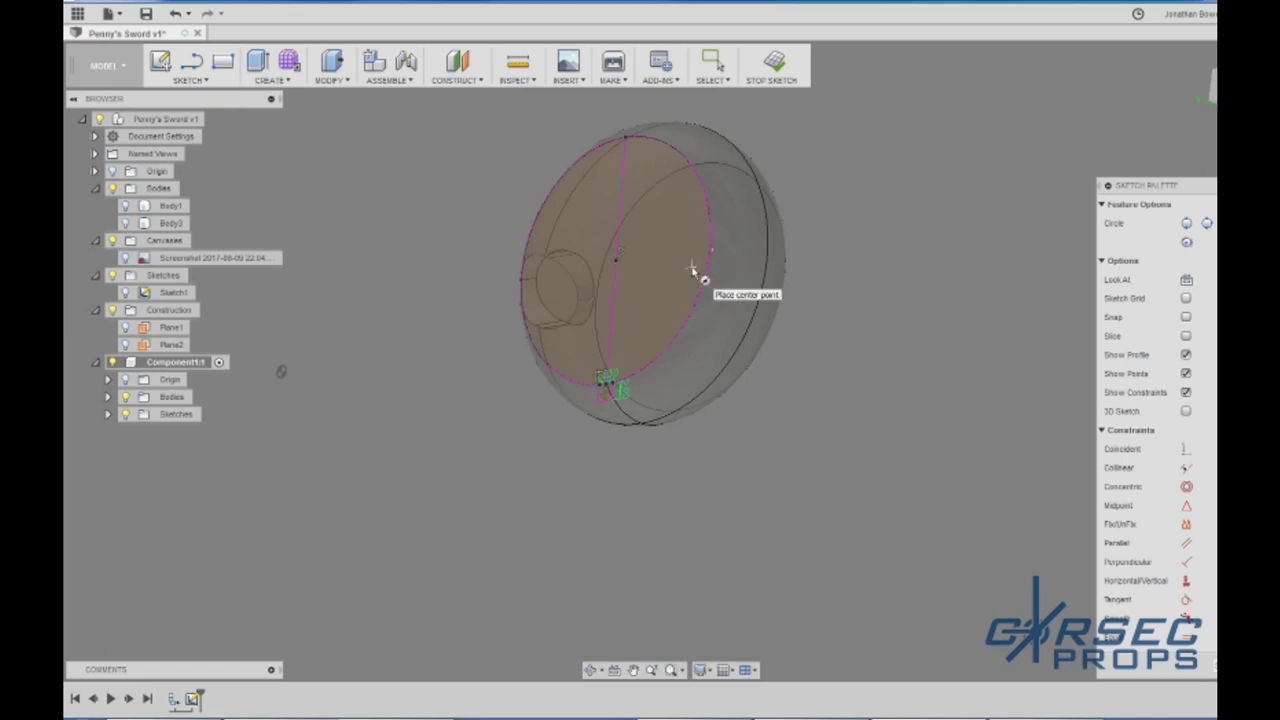
key("Escape")
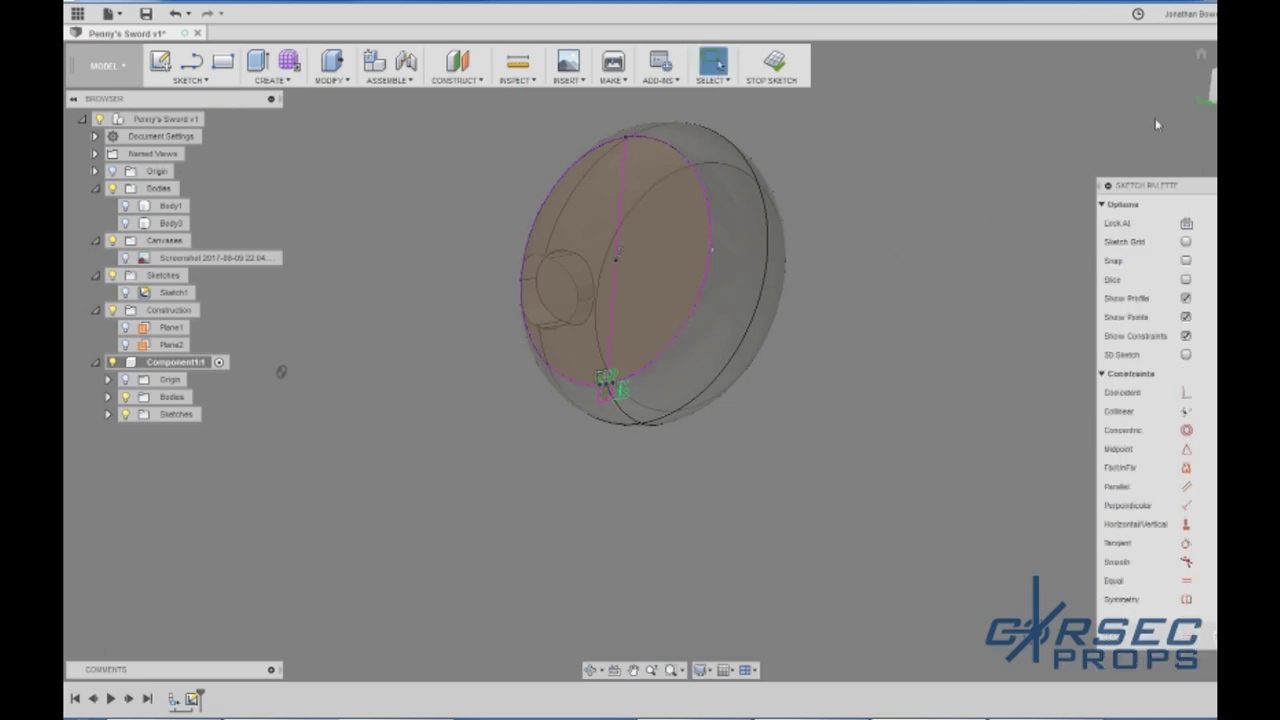
Step: Set up a circular pattern of the notch's outline segments, using the new circle's center as the center point
left_click(1210, 88)
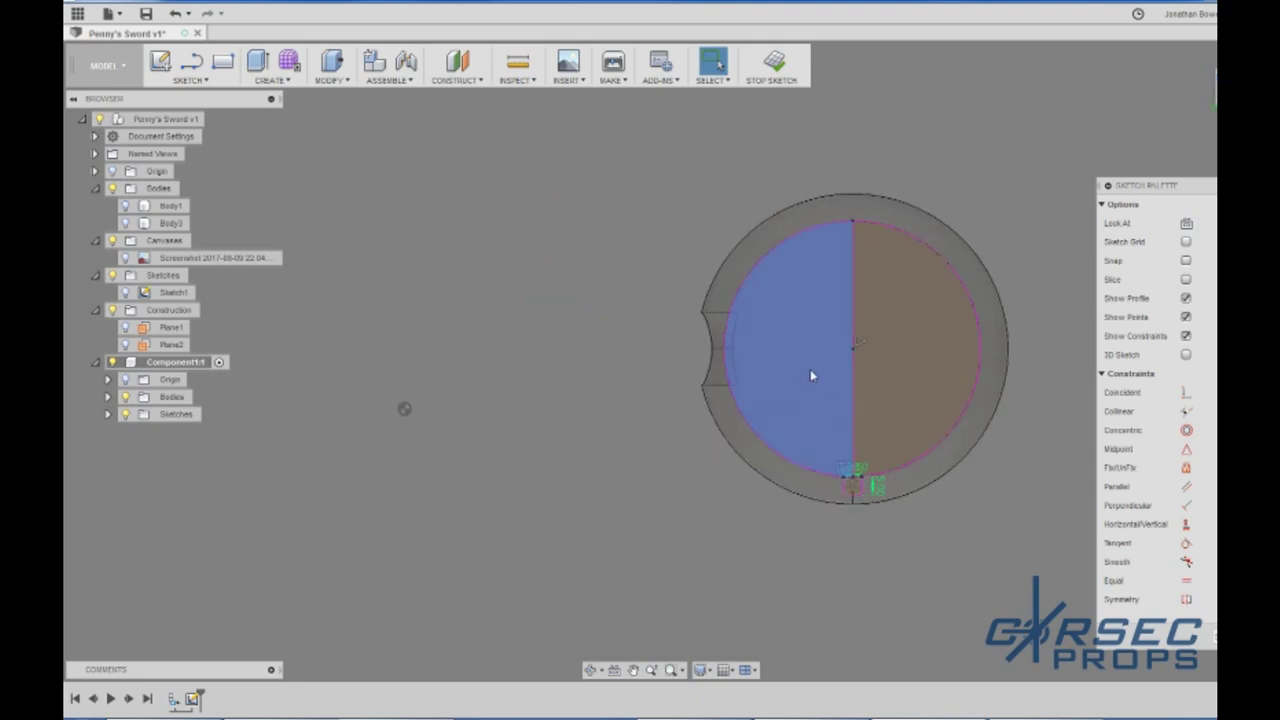
left_click(190, 64)
left_click(183, 80)
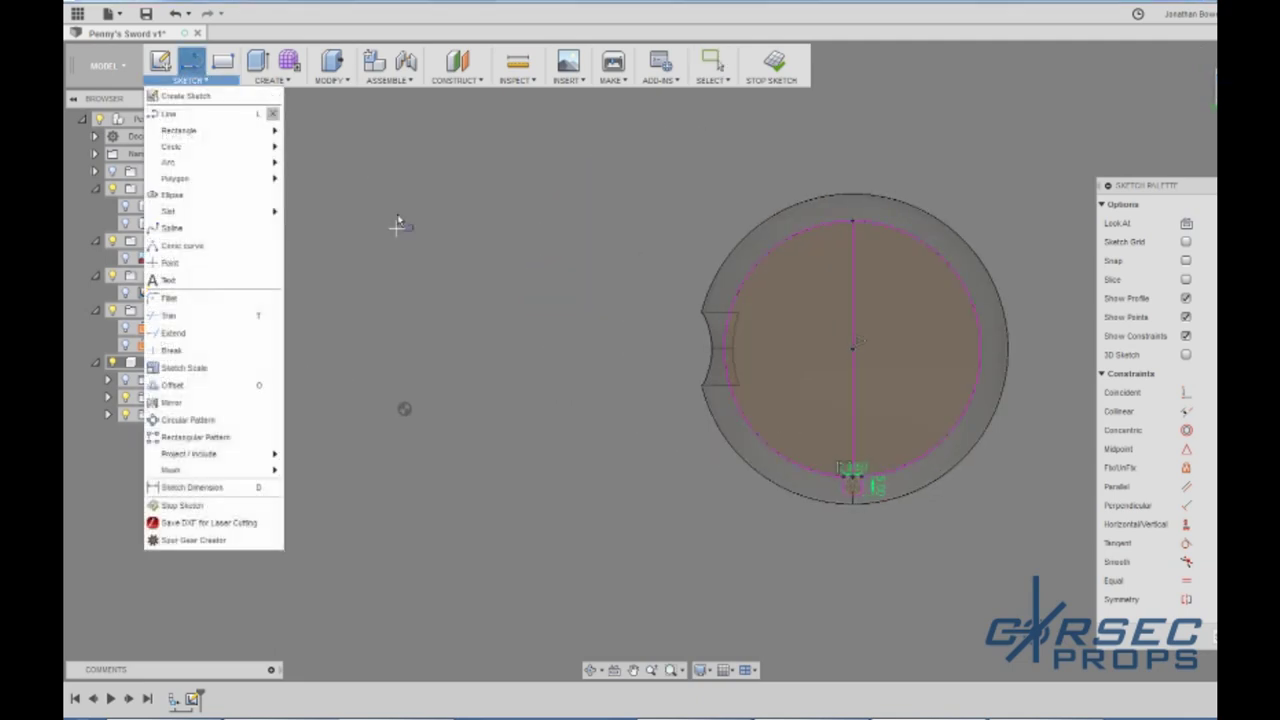
left_click(208, 426)
scroll(412, 404, "down", 3)
scroll(529, 423, "up", 1)
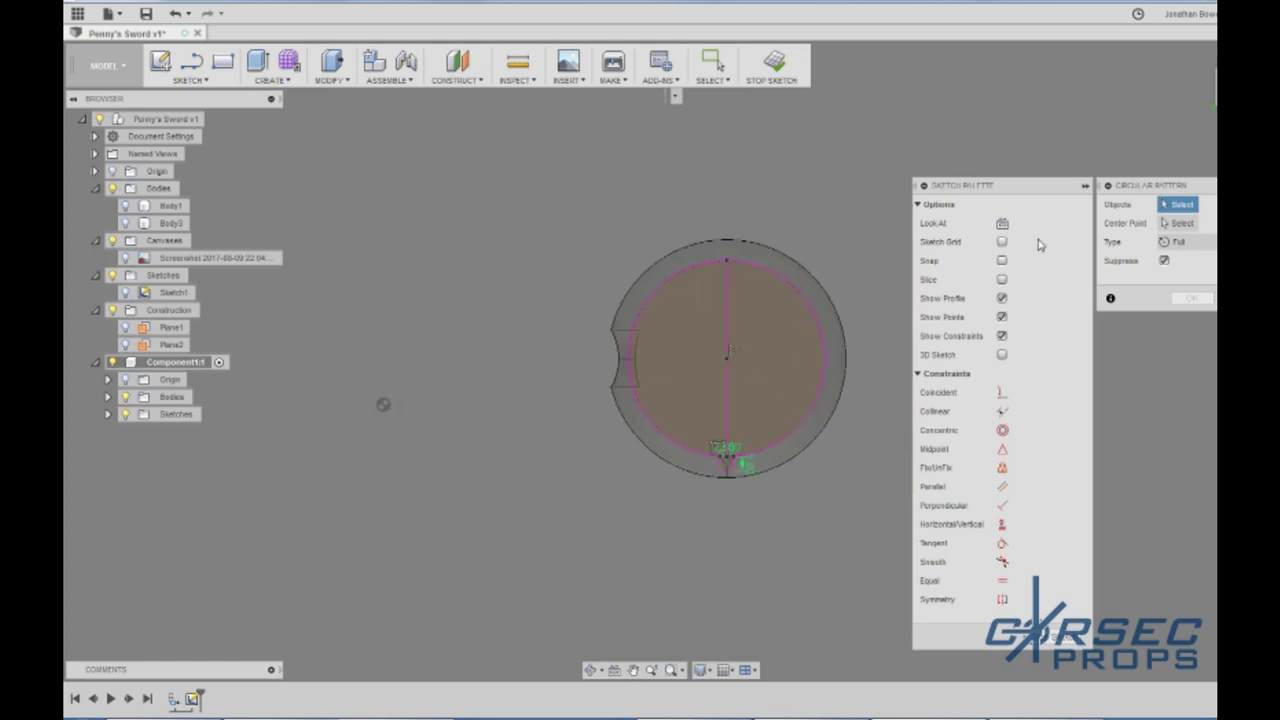
mouse_move(1143, 194)
left_mouse_down()
mouse_move(874, 140)
mouse_move(957, 171)
mouse_move(958, 199)
mouse_move(977, 188)
left_mouse_up()
scroll(766, 517, "down", 1)
scroll(730, 364, "up", 5)
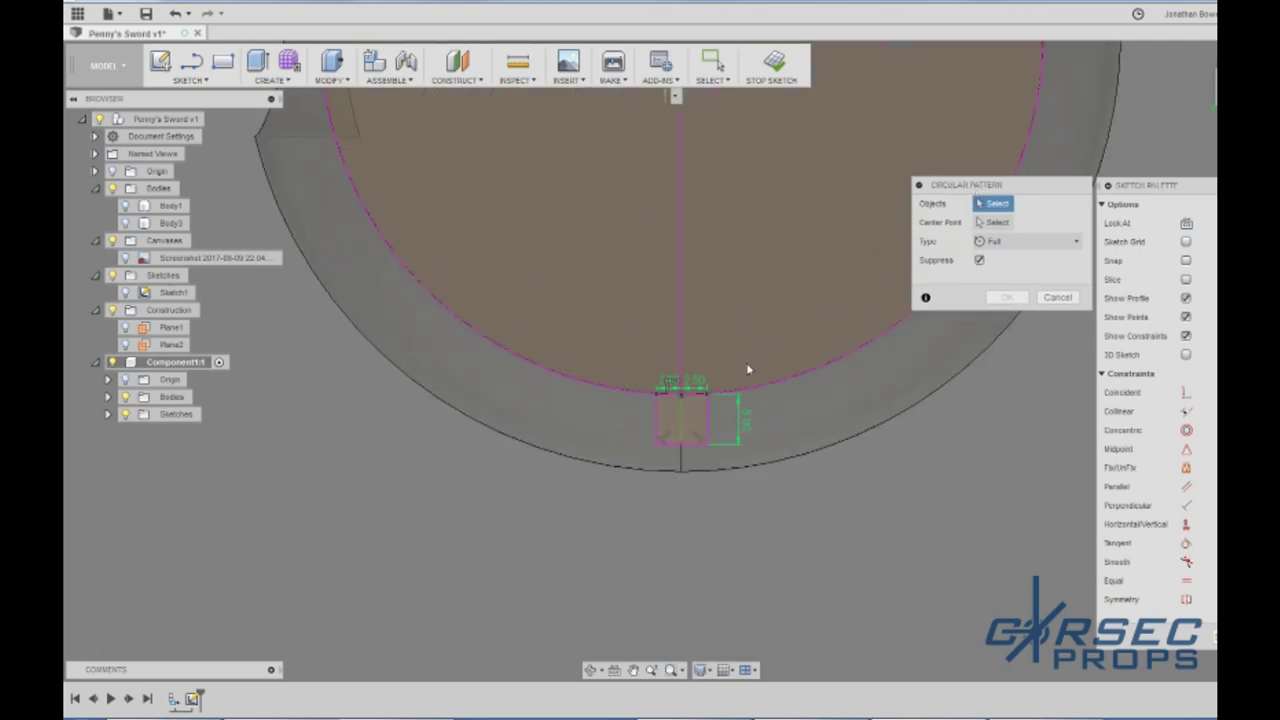
left_click(658, 424)
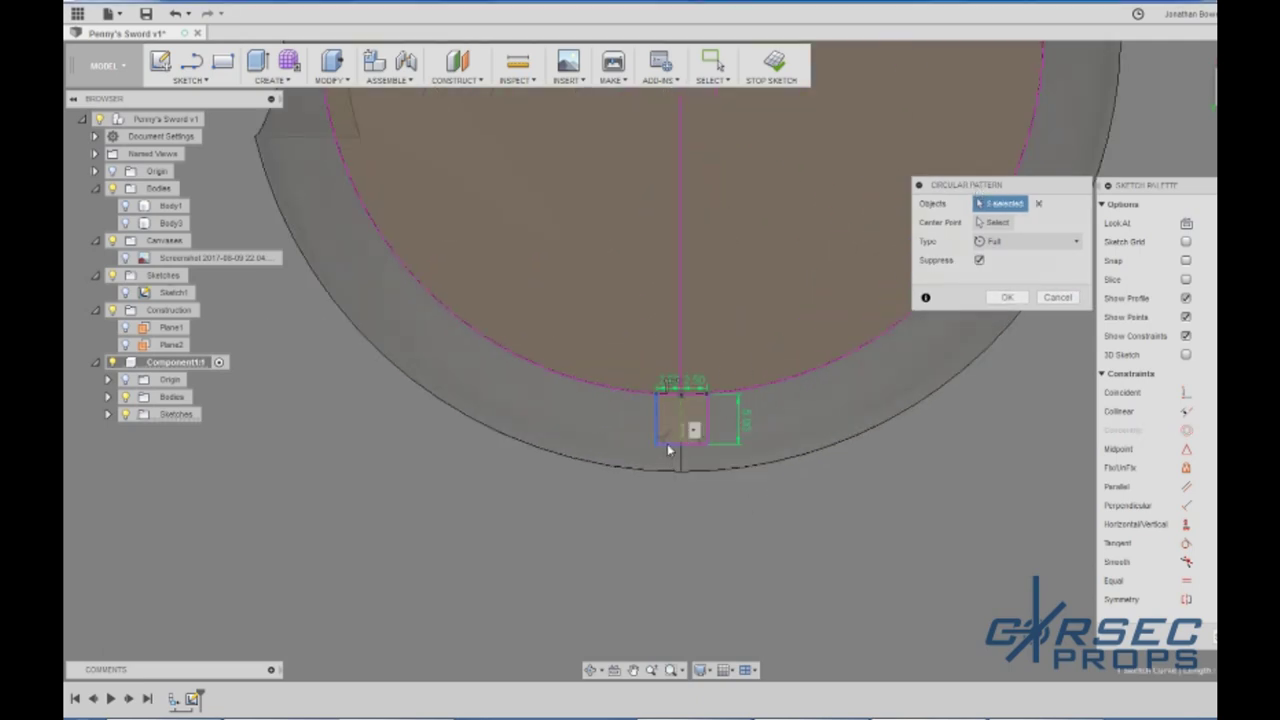
left_click(706, 428)
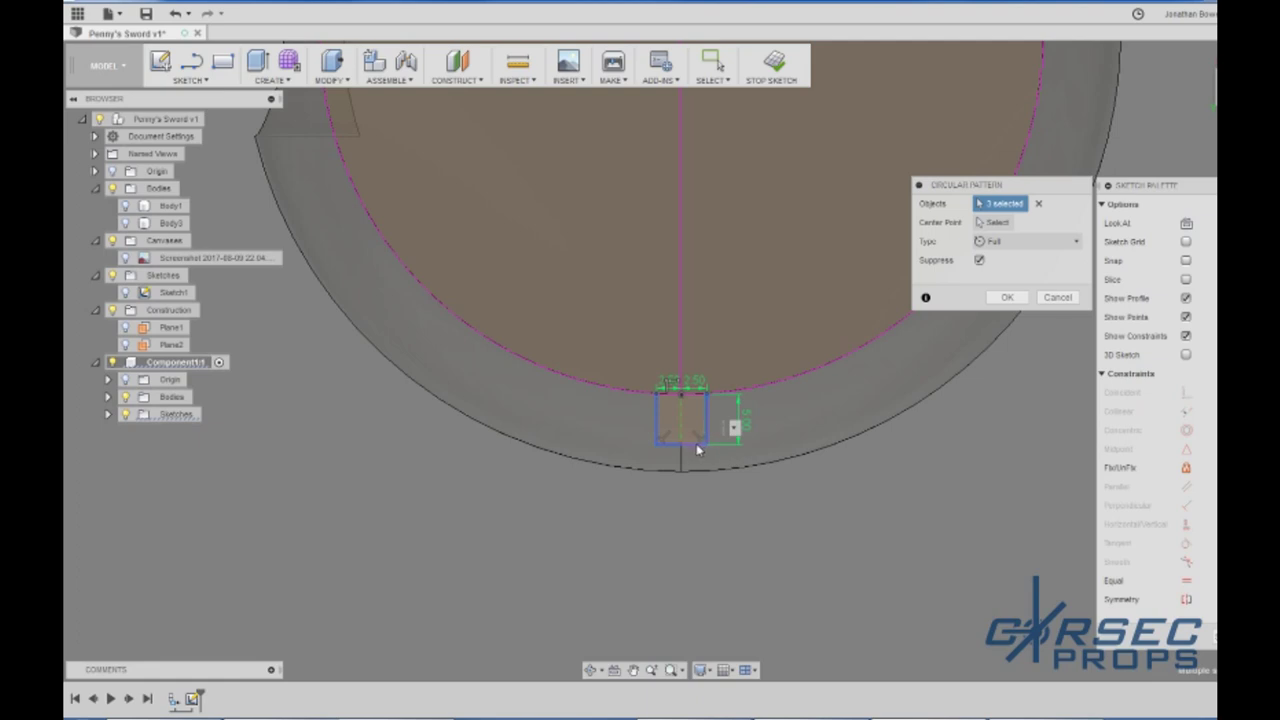
left_click(993, 222)
scroll(674, 446, "down", 3)
left_click(678, 209)
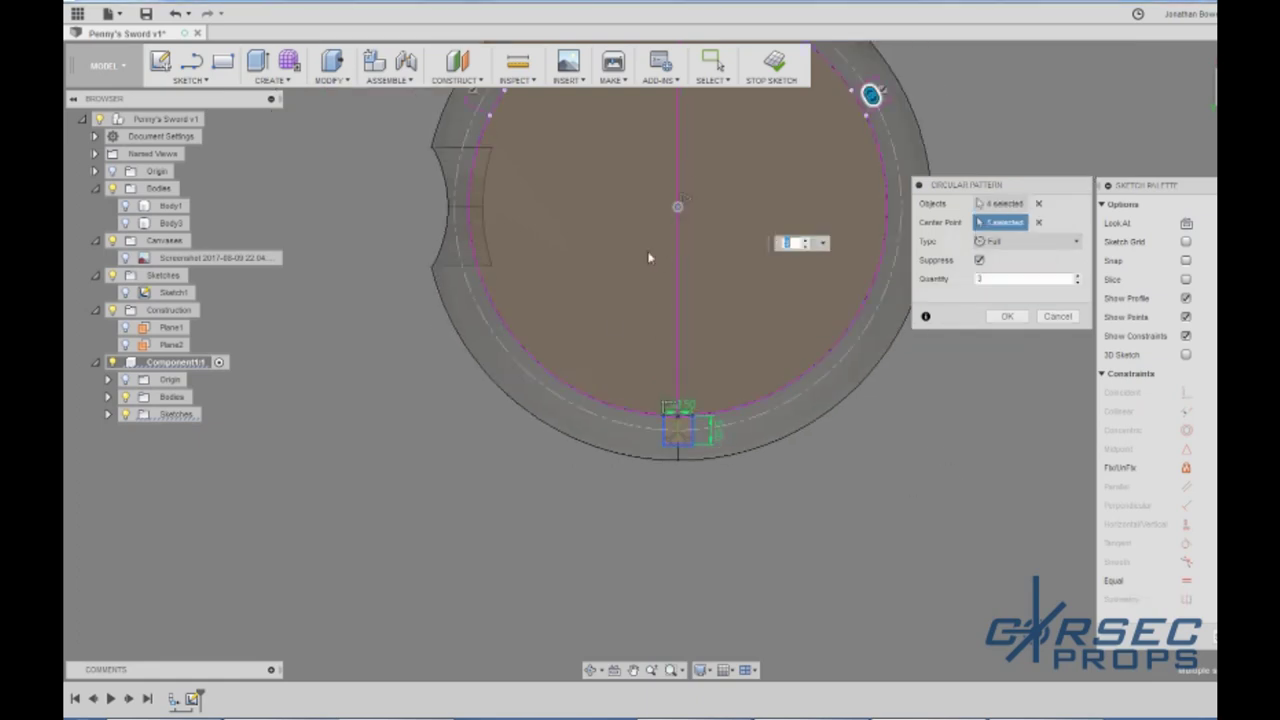
Step: Switch the notch pattern's type to Angle, set its total angle to -180 deg and create the pattern
scroll(524, 454, "down", 3)
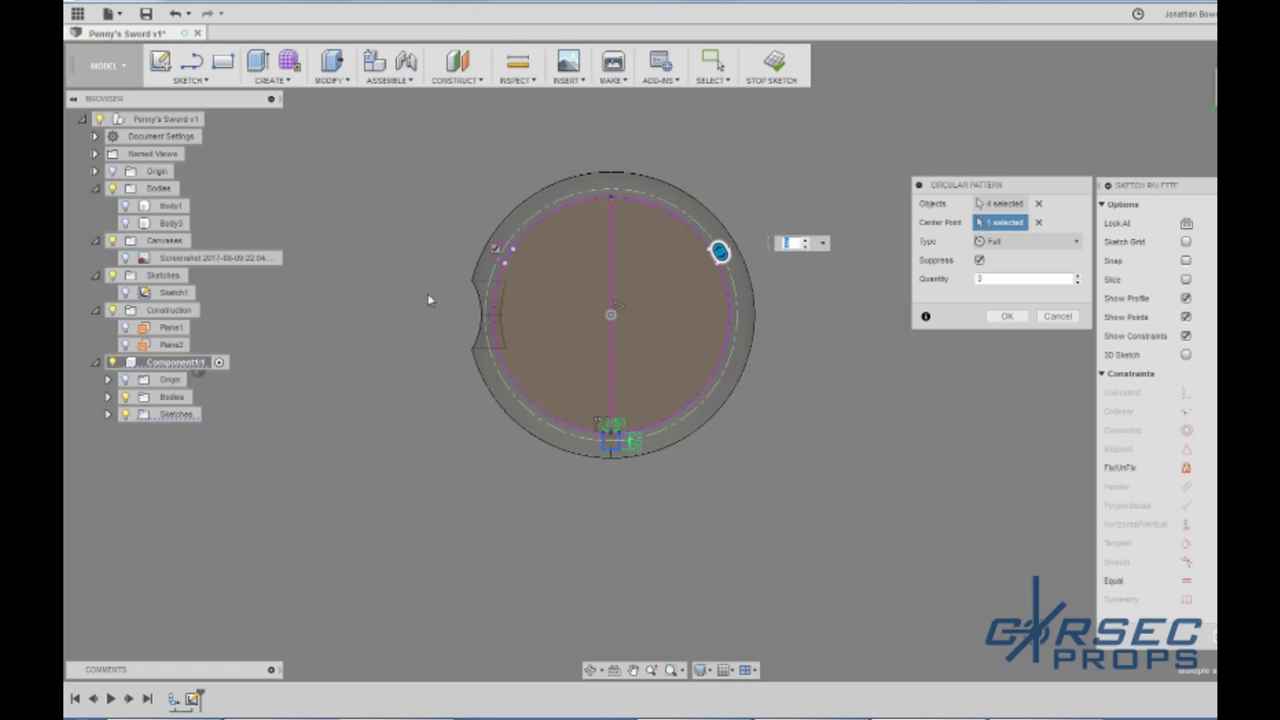
scroll(560, 432, "up", 5)
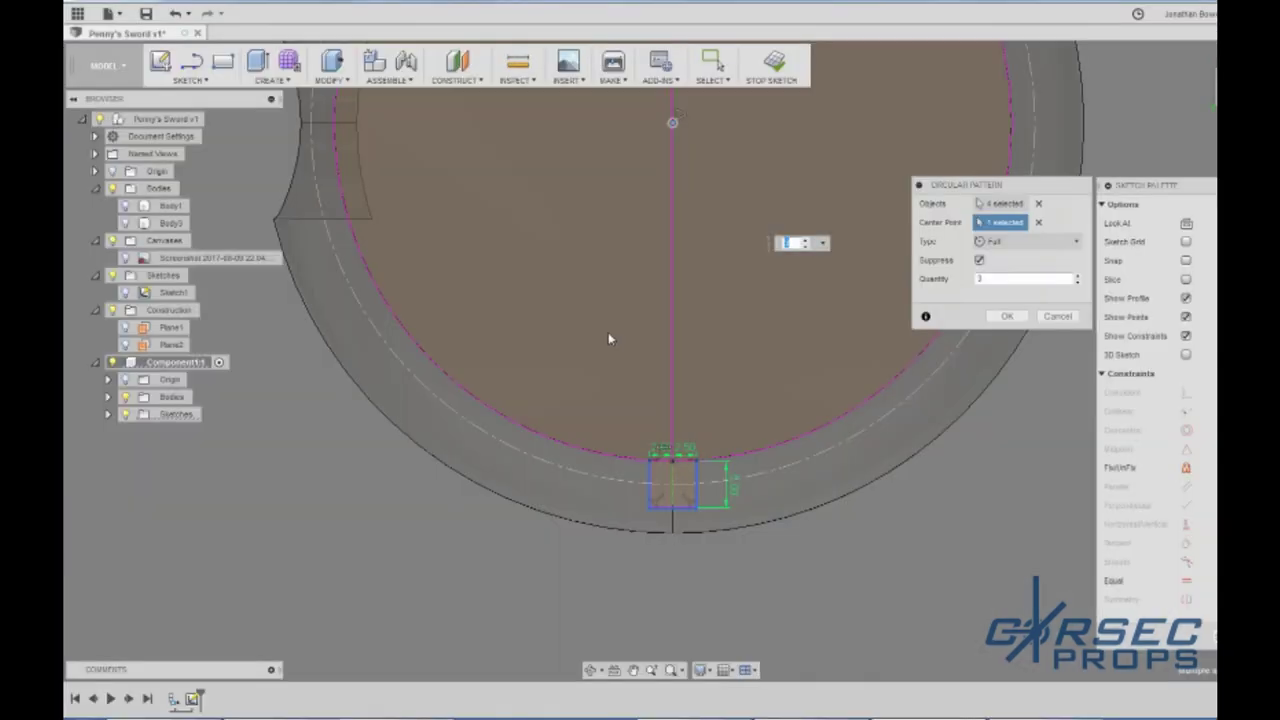
scroll(608, 339, "down", 3)
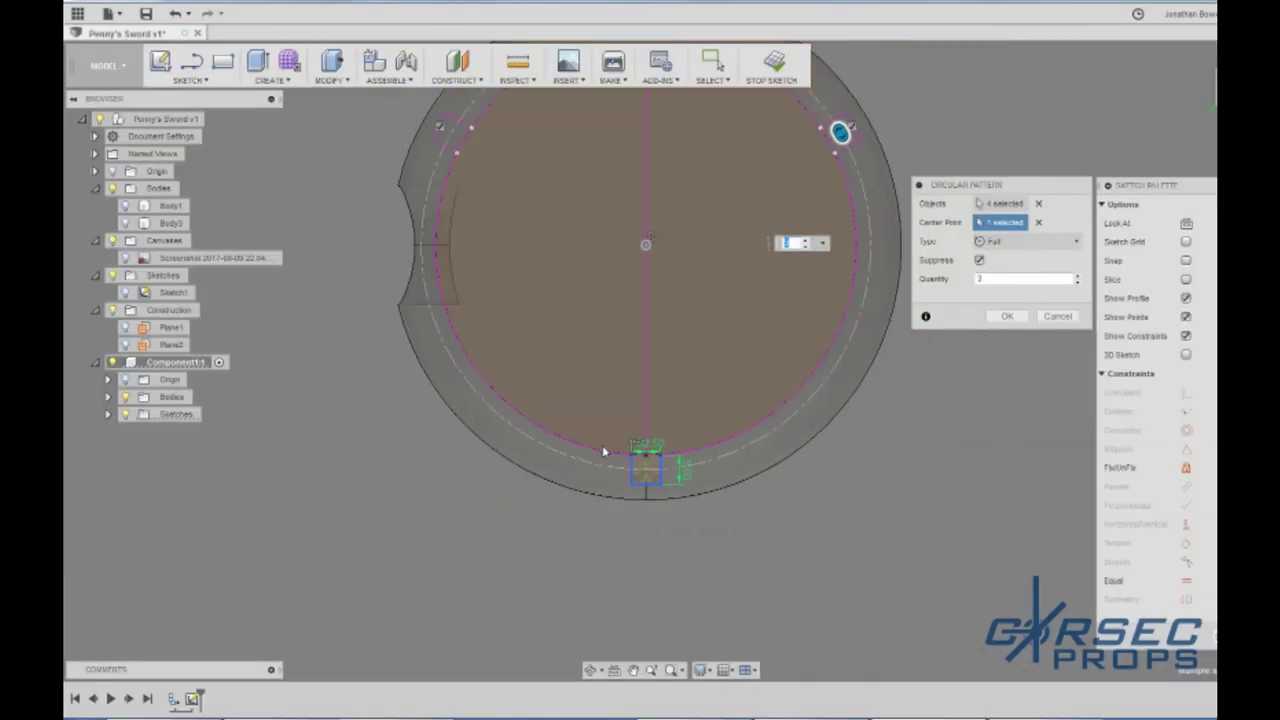
scroll(486, 275, "down", 2)
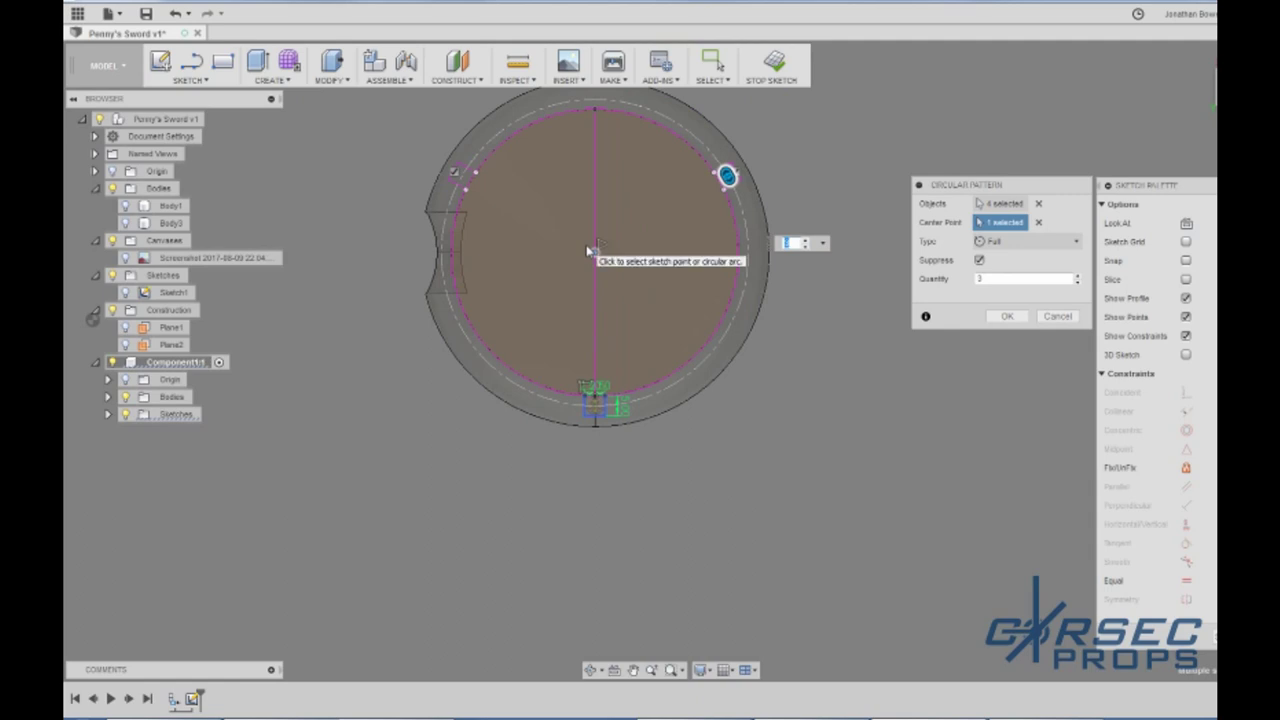
left_click(1028, 241)
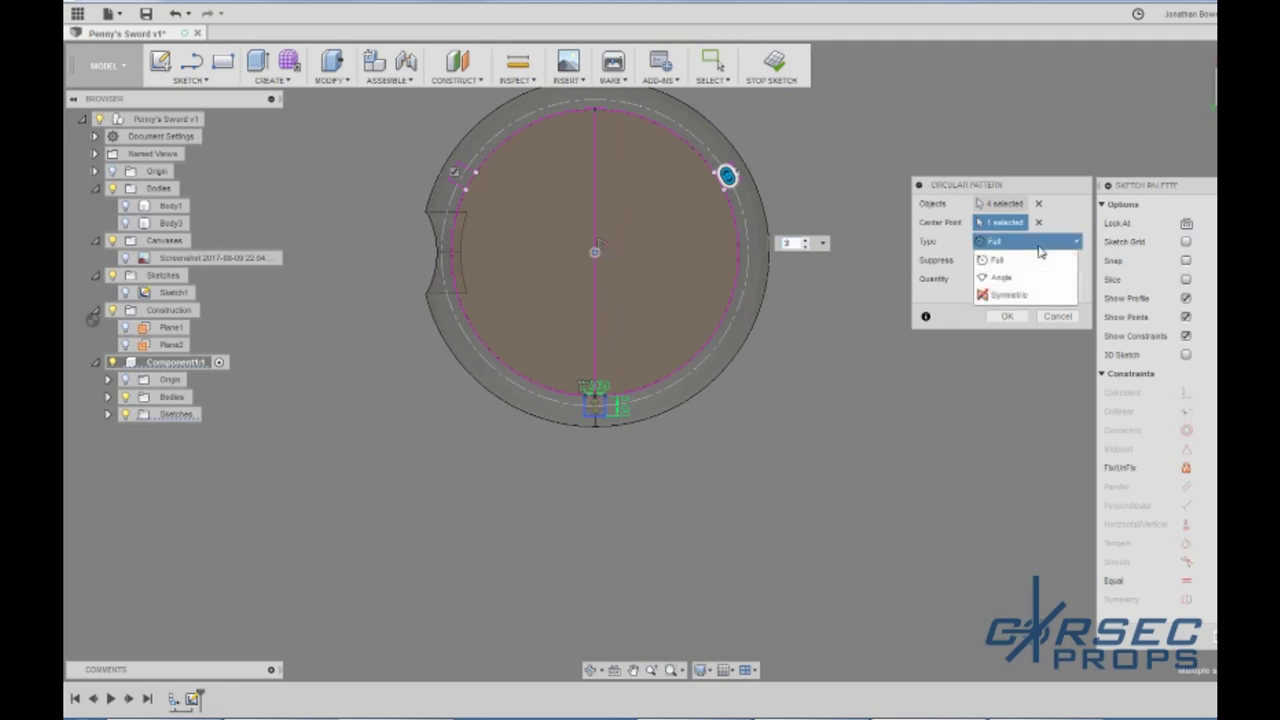
left_click(1028, 280)
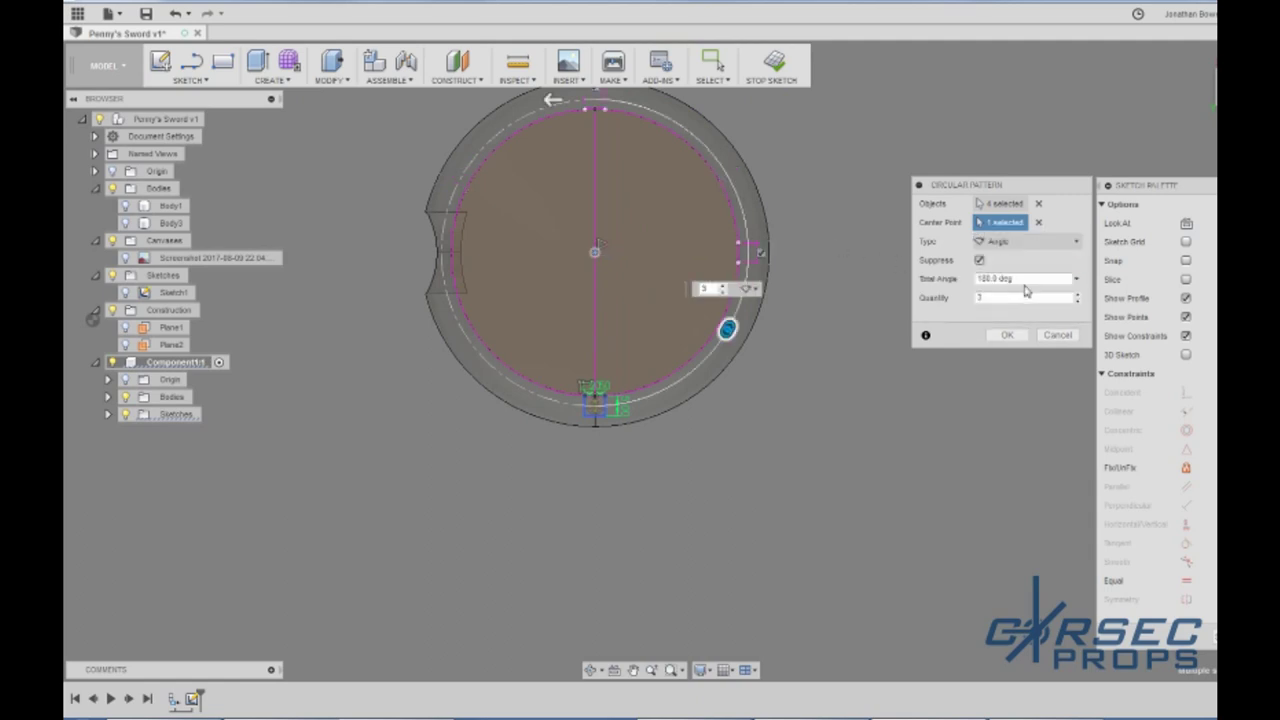
scroll(790, 332, "down", 2)
scroll(691, 222, "up", 2)
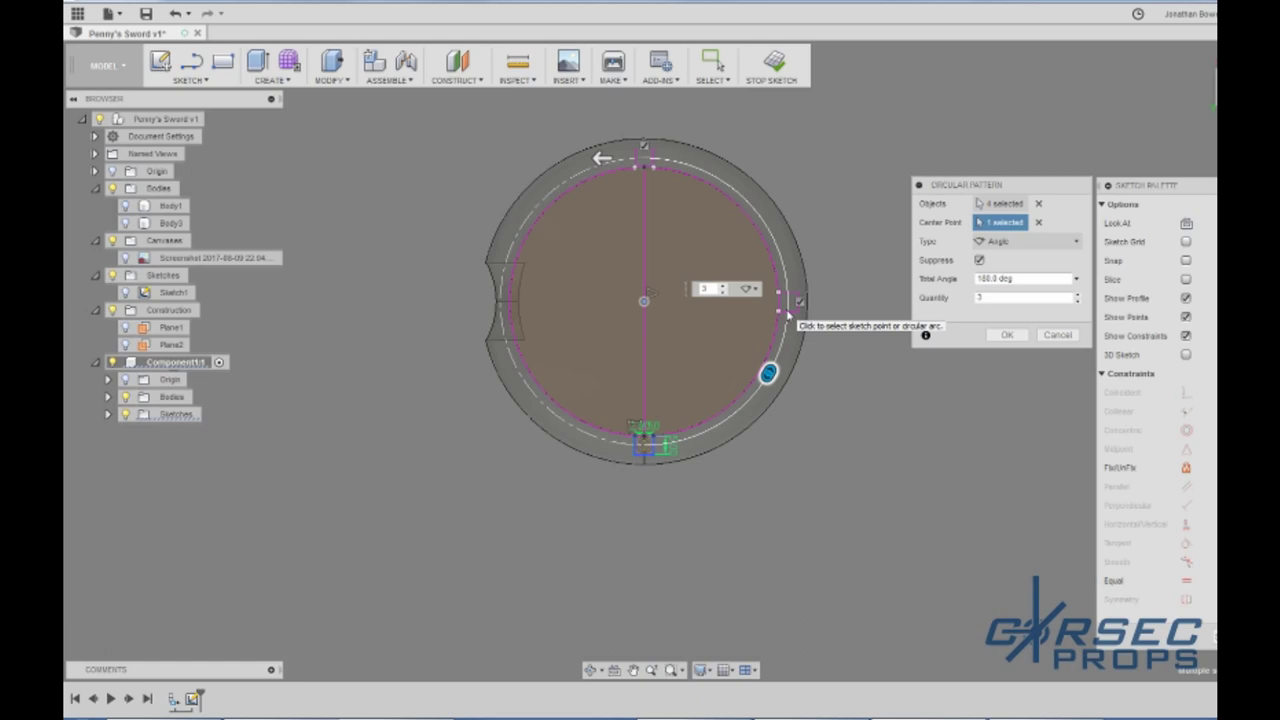
left_click(978, 279)
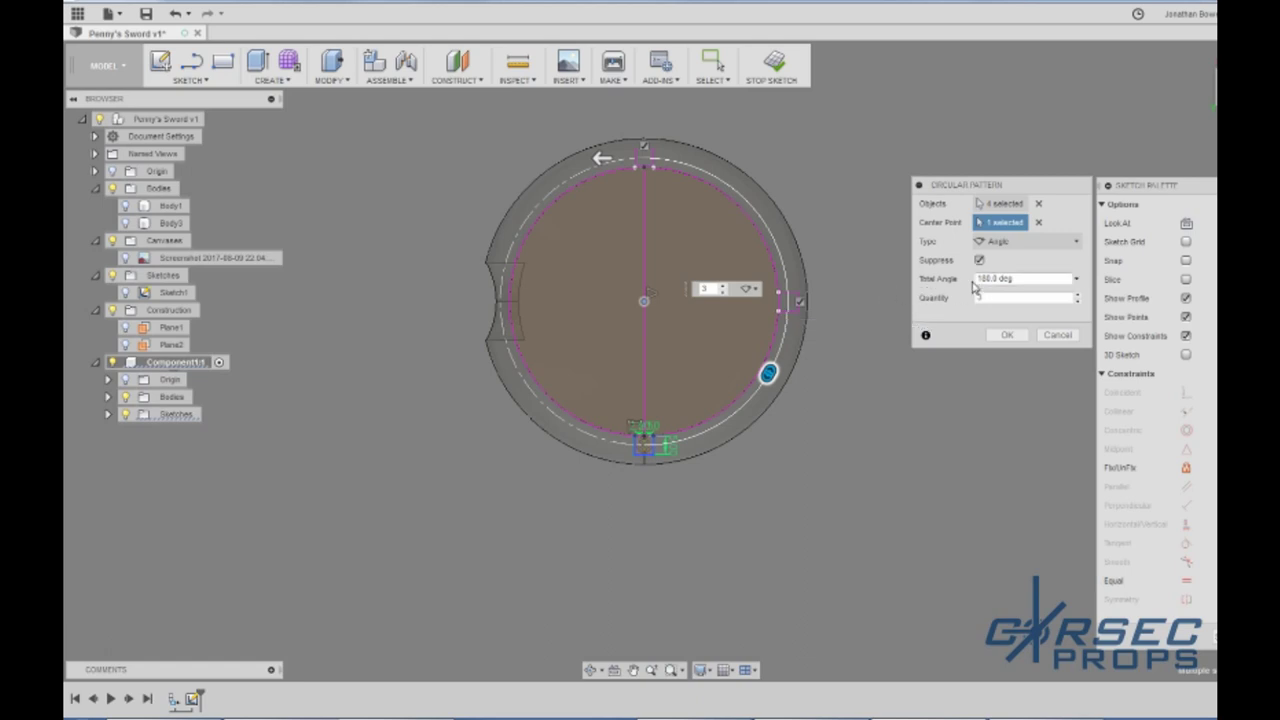
type("-")
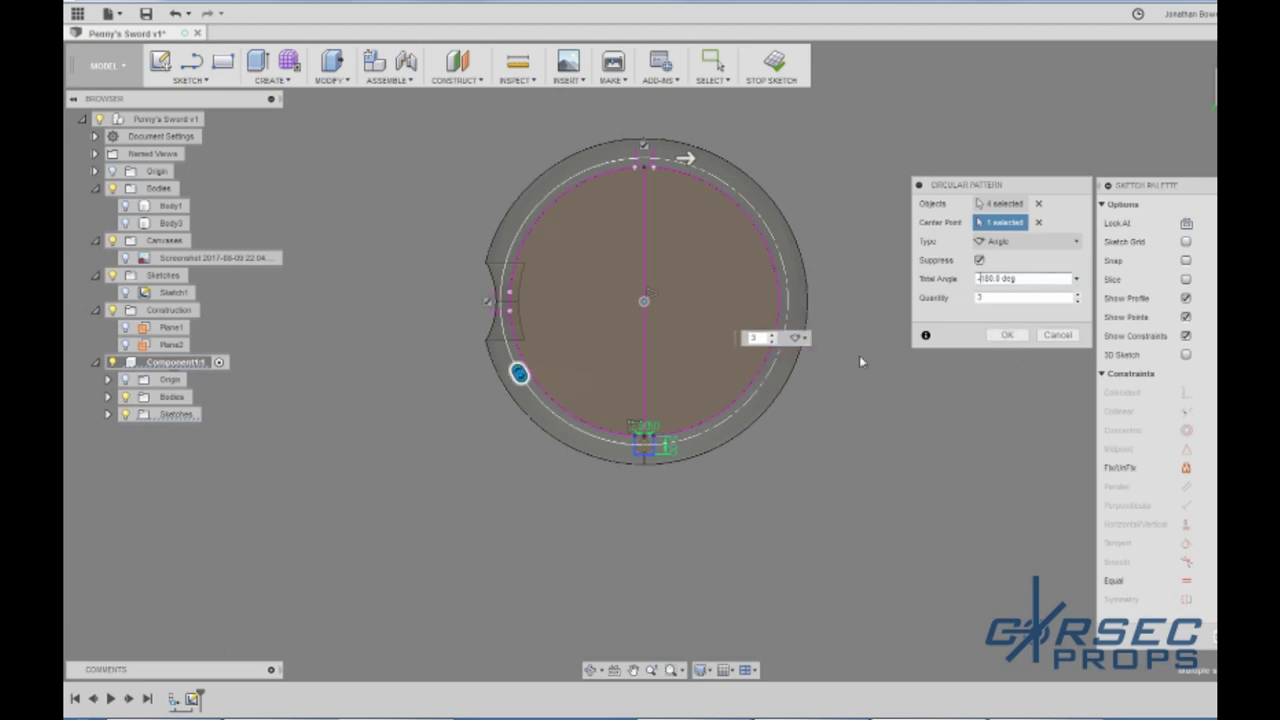
left_click(1007, 335)
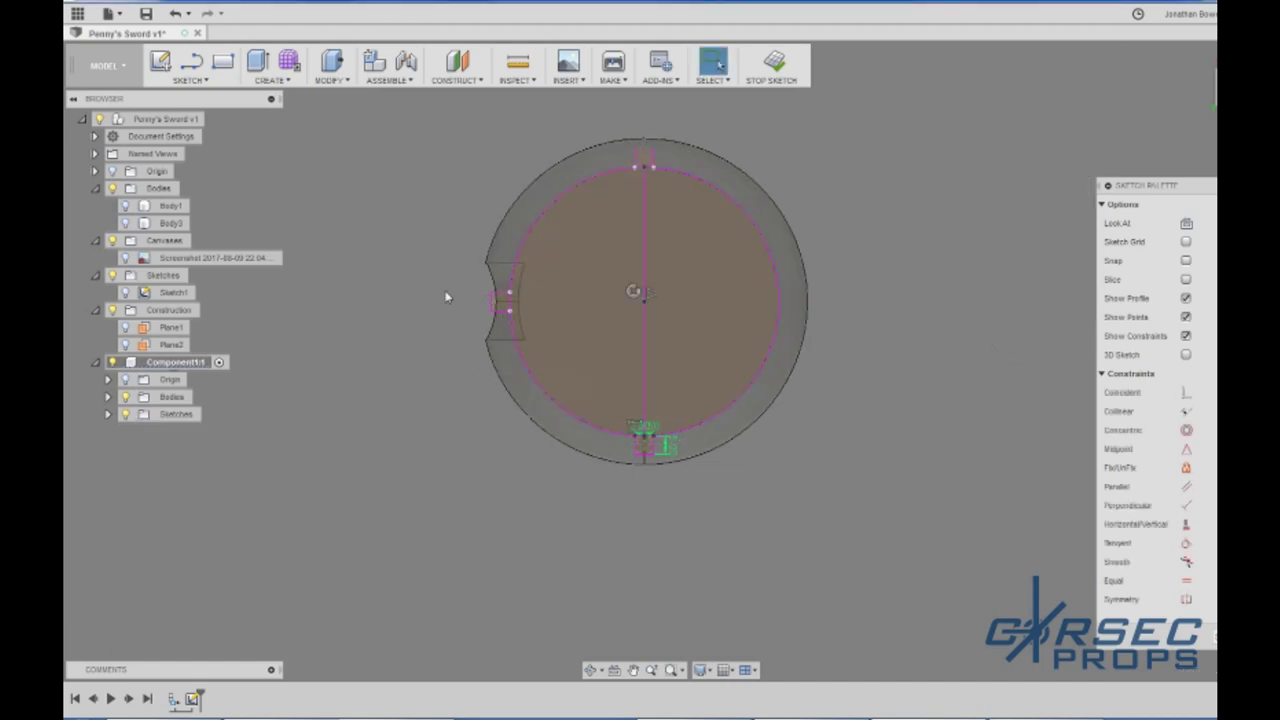
Step: Show the reference screenshot canvas behind the hub sketch
scroll(446, 291, "up", 2)
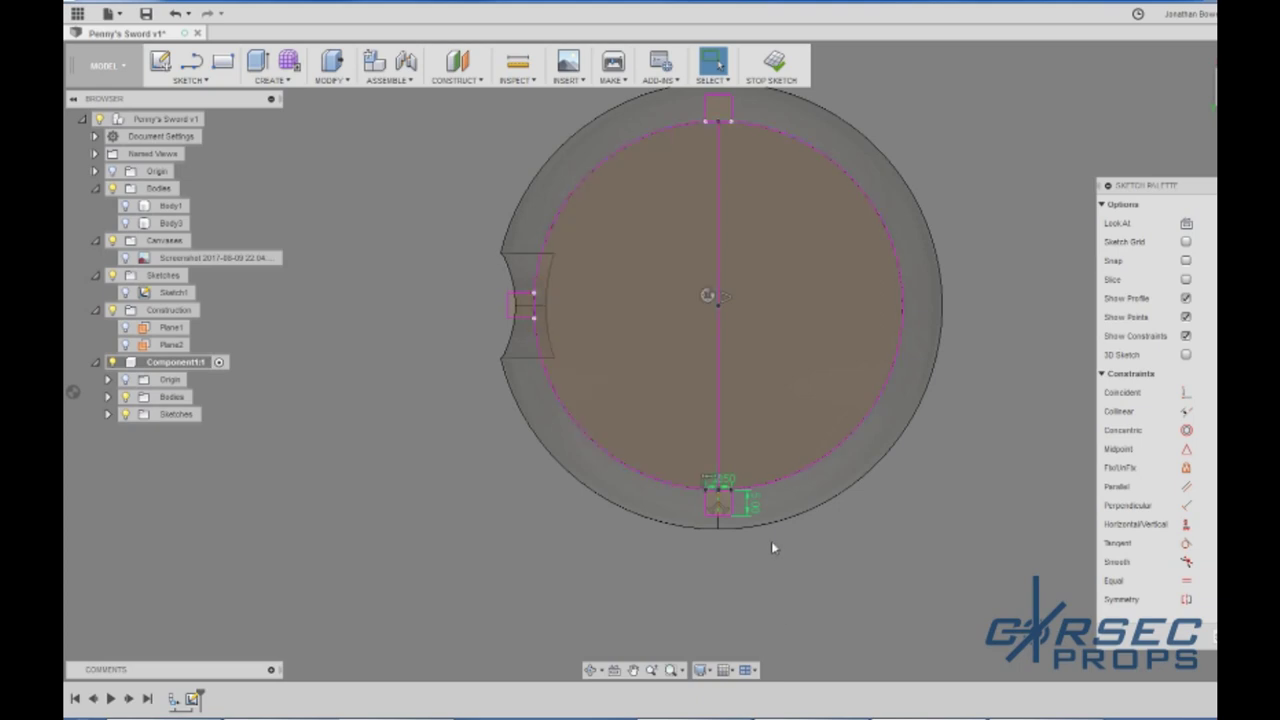
scroll(748, 523, "up", 4)
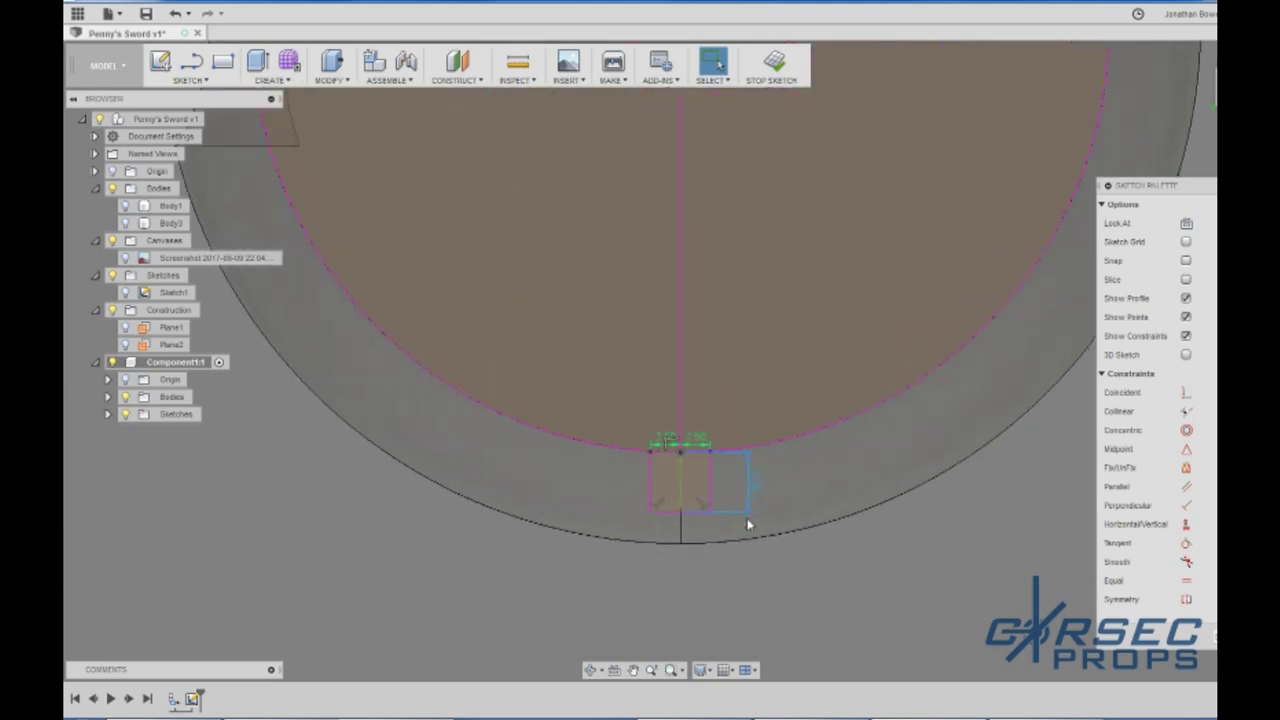
scroll(690, 537, "down", 5)
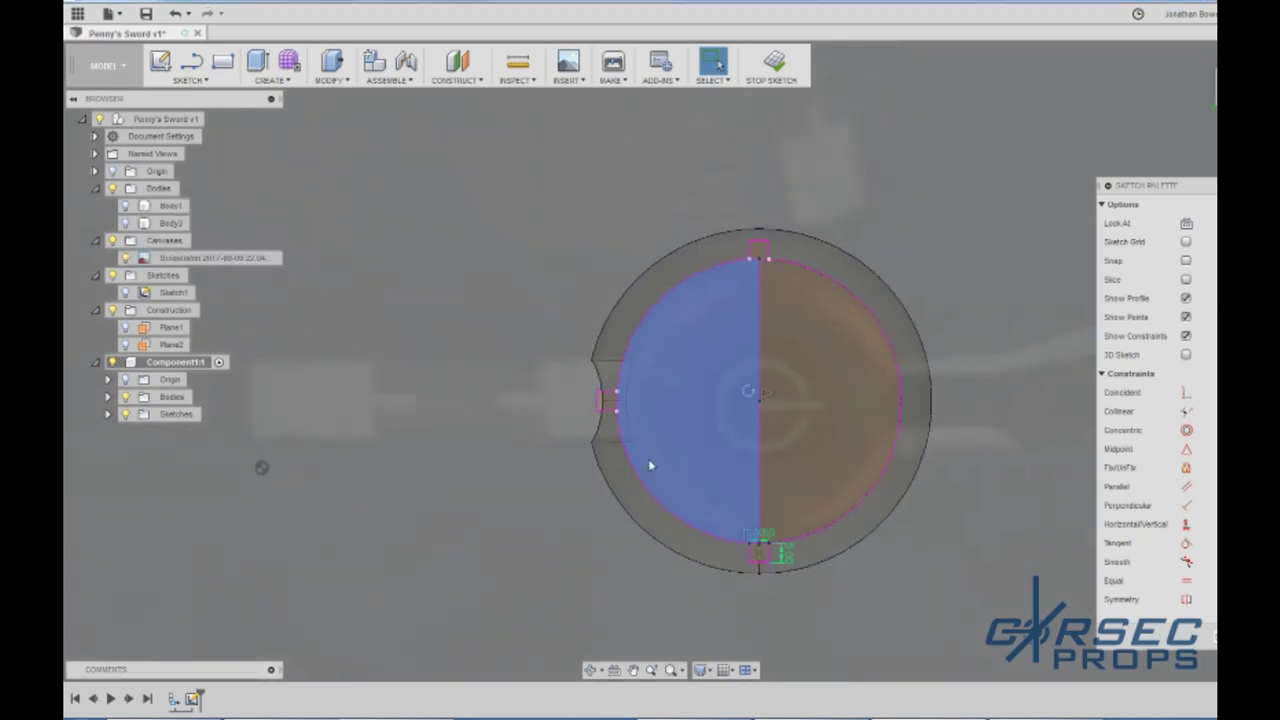
scroll(469, 434, "down", 5)
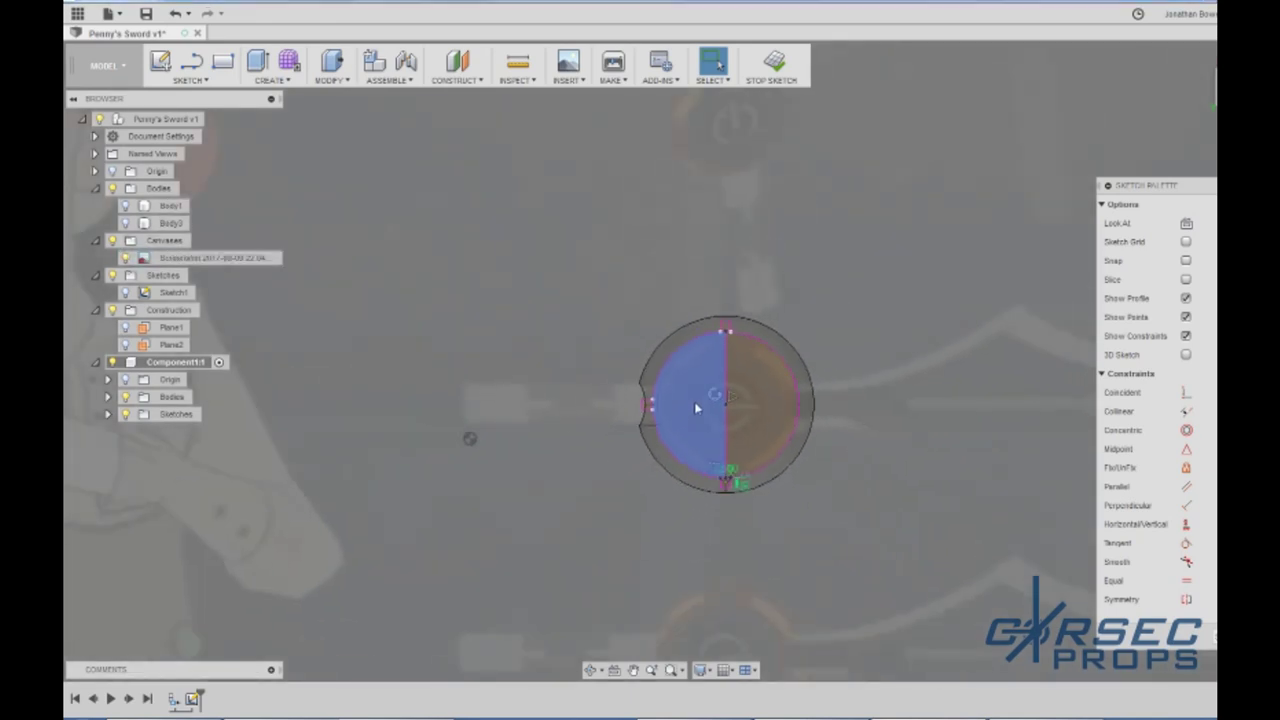
Step: Edit the reference canvas and set its opacity to 100
left_click(186, 259)
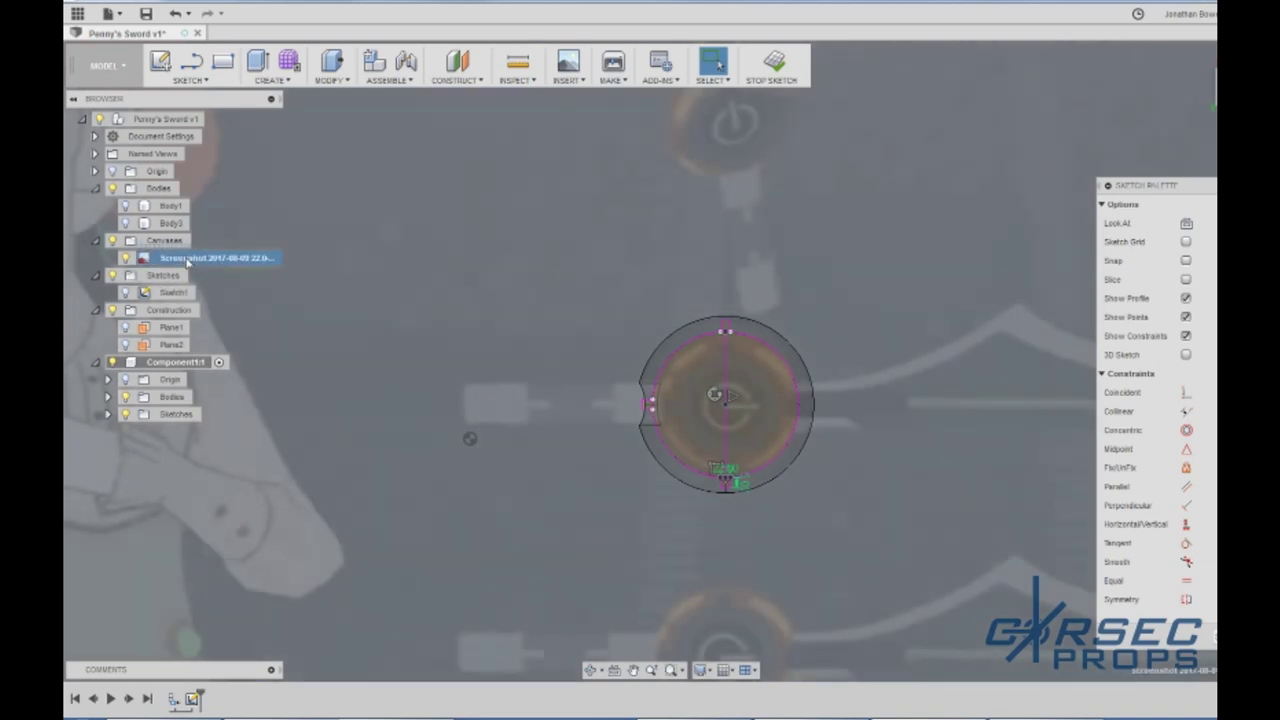
left_click(186, 259)
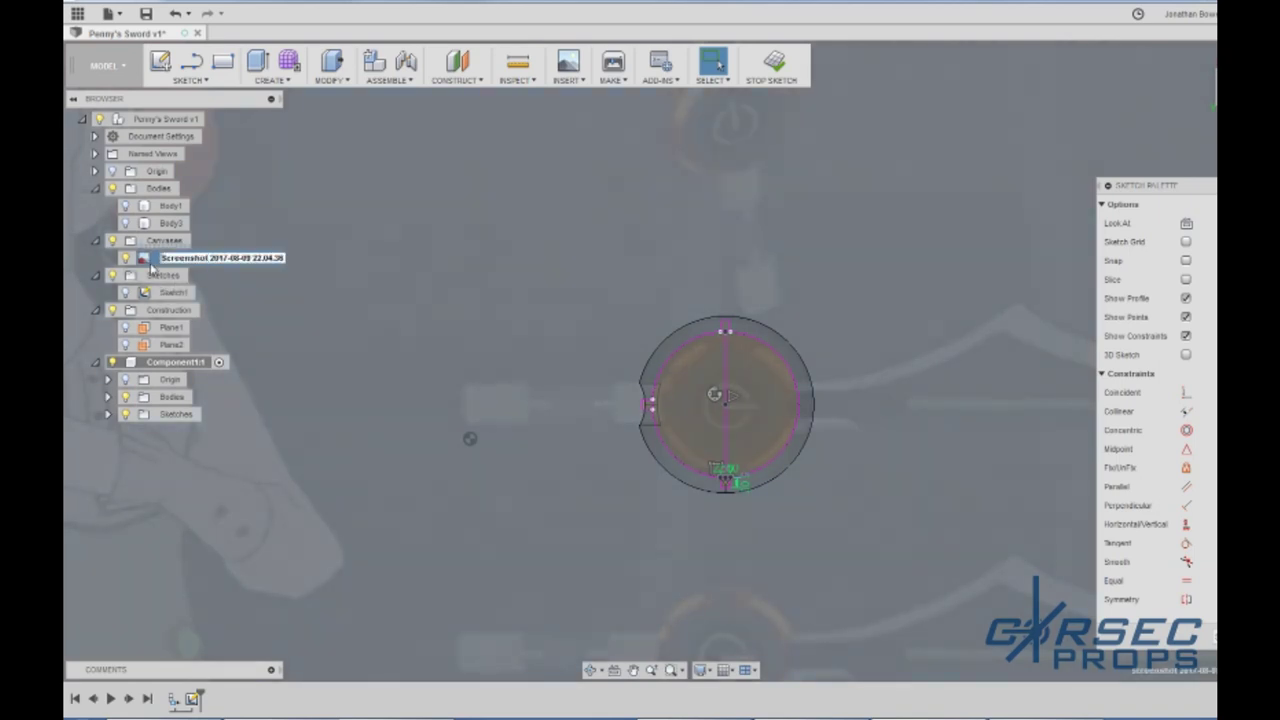
right_click(155, 260)
left_click(192, 282)
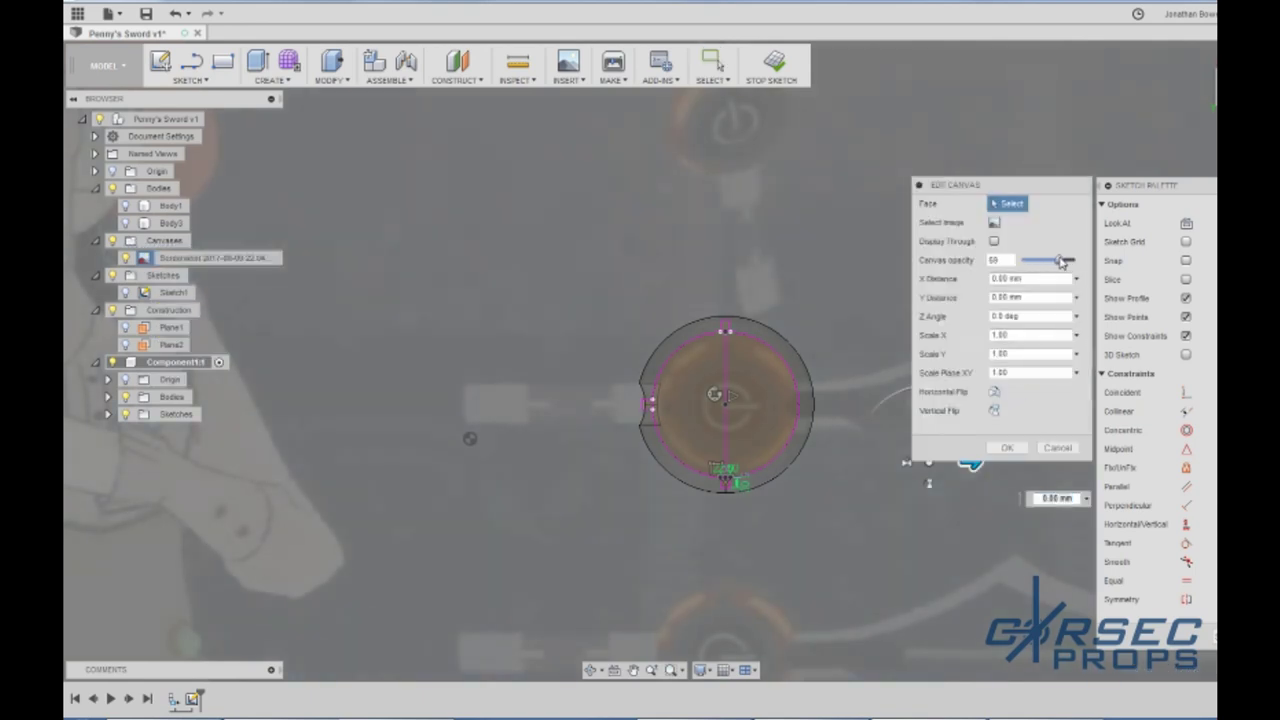
left_click_drag(1062, 261, 1107, 262)
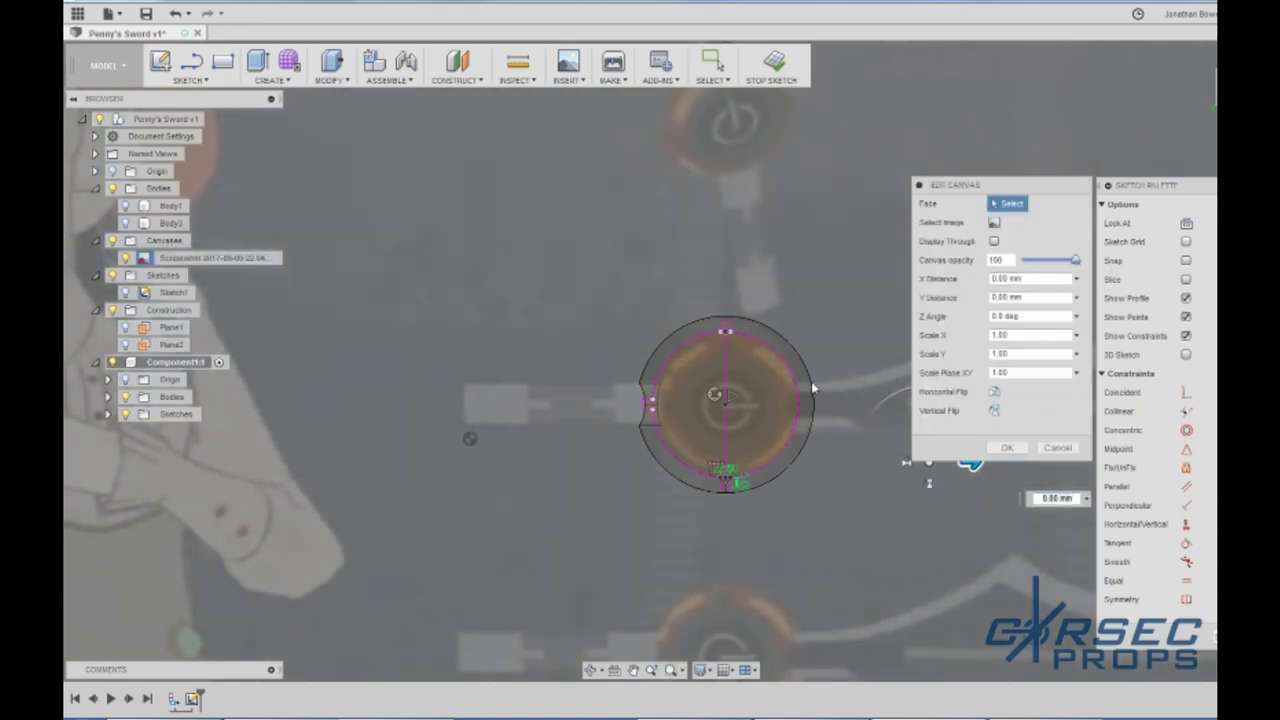
scroll(809, 386, "down", 2)
scroll(746, 308, "up", 4)
scroll(746, 310, "down", 4)
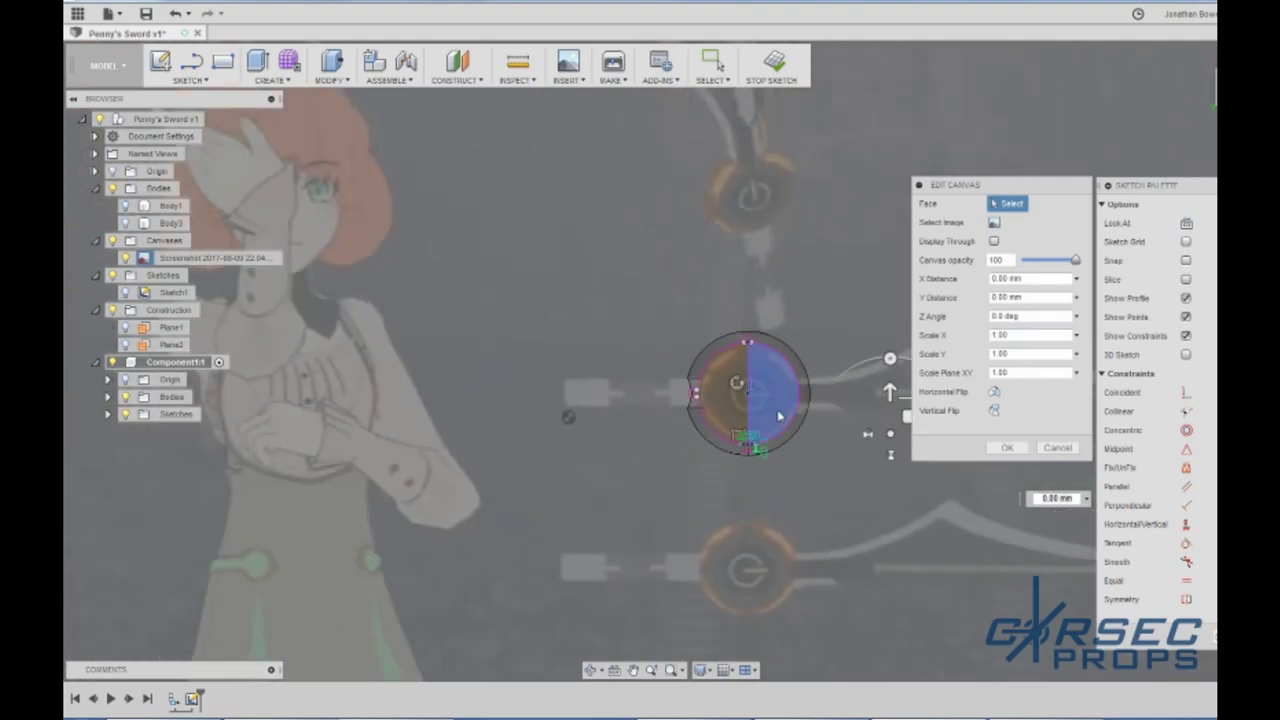
scroll(779, 416, "up", 8)
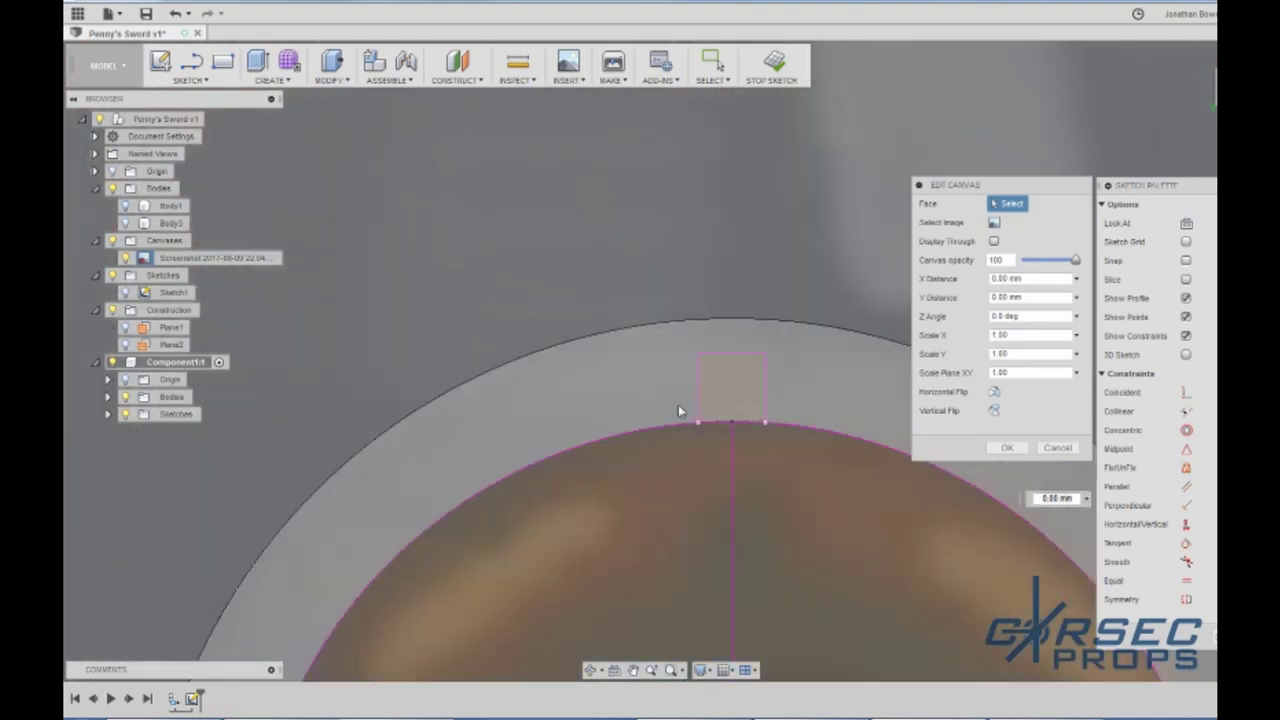
scroll(678, 406, "down", 3)
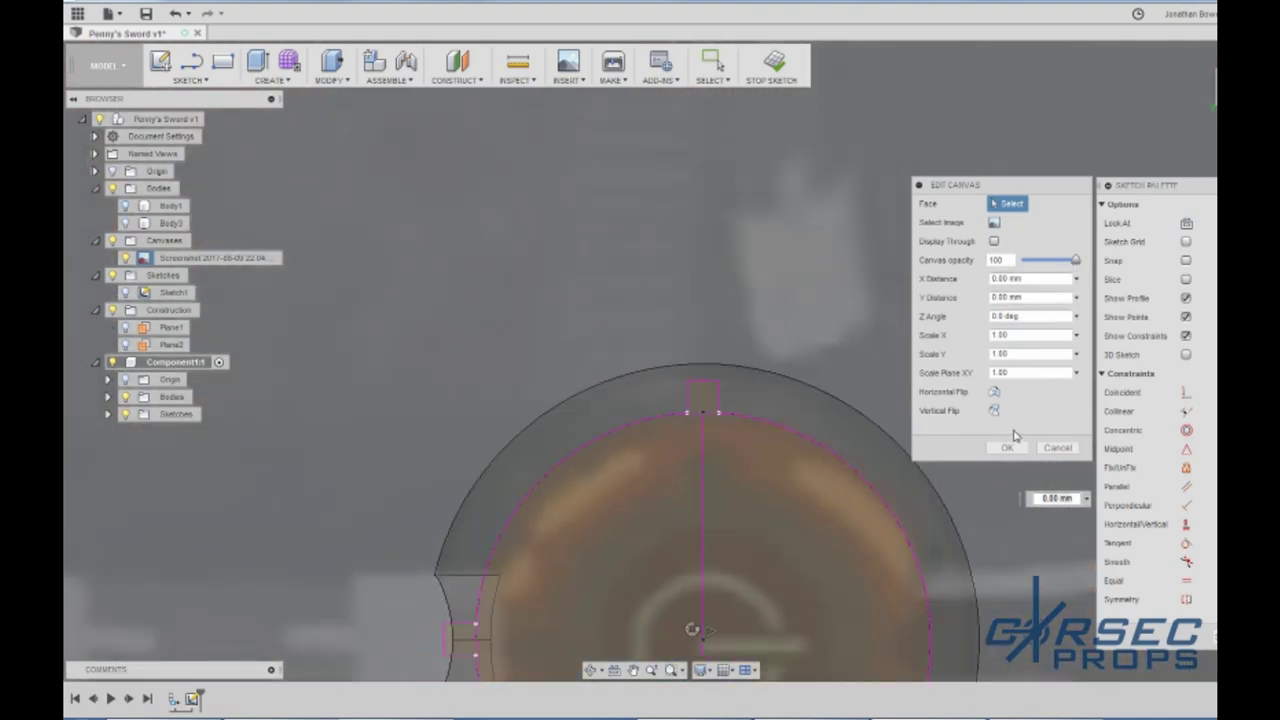
scroll(811, 303, "down", 8)
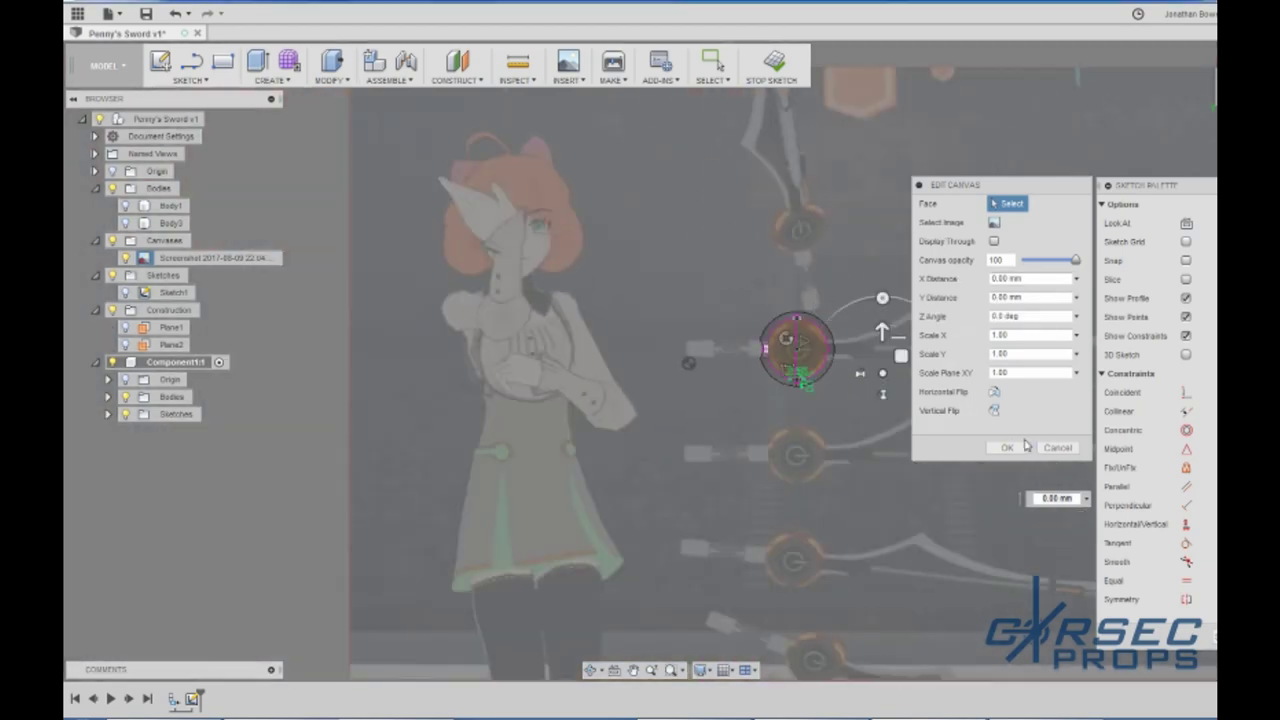
left_click(1010, 447)
scroll(727, 362, "down", 5)
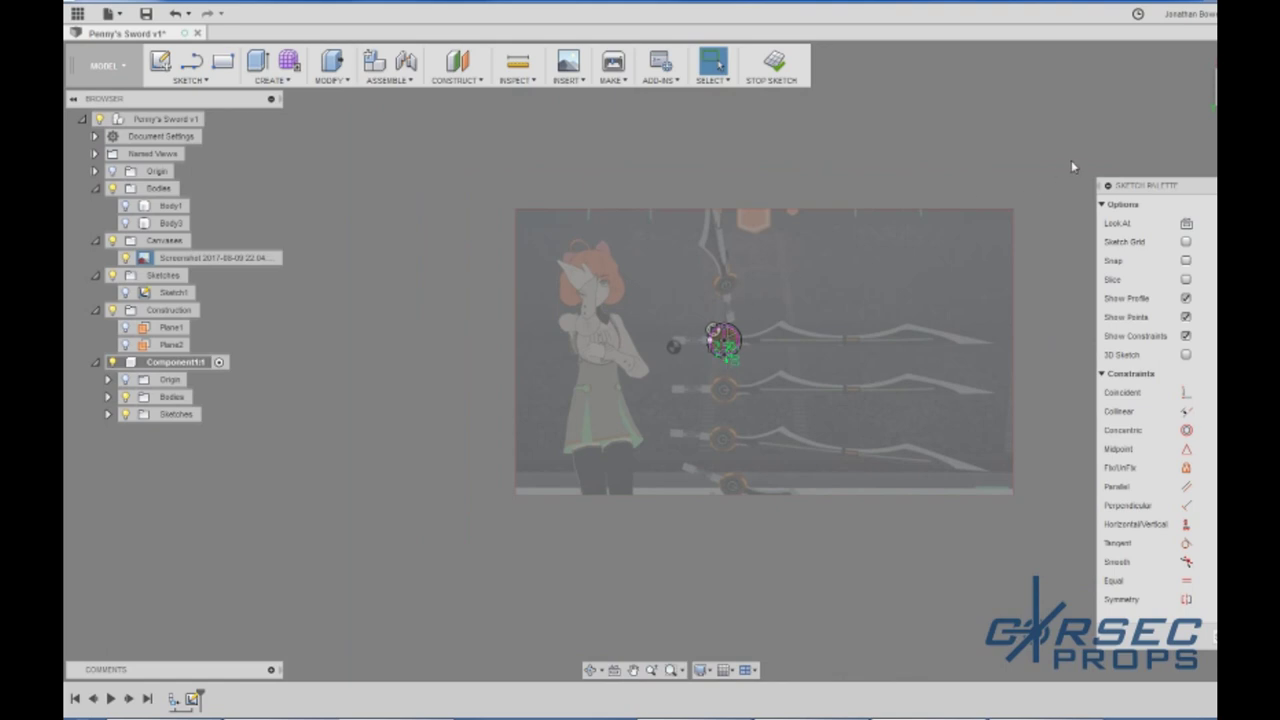
mouse_move(673, 346)
middle_mouse_down("shift")
mouse_move(673, 373)
mouse_move(668, 328)
middle_mouse_up("shift")
scroll(589, 352, "down", 3)
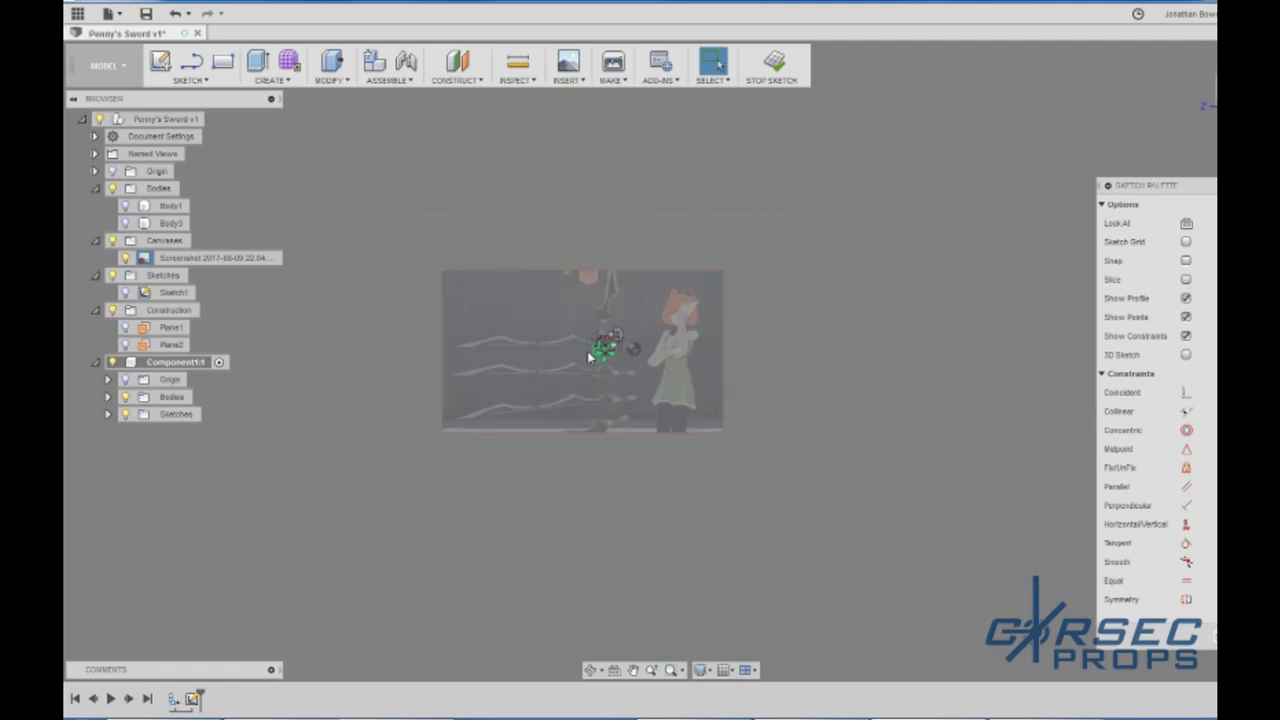
Step: Finish the hub sketch in Component1
scroll(590, 349, "up", 8)
scroll(638, 495, "up", 3)
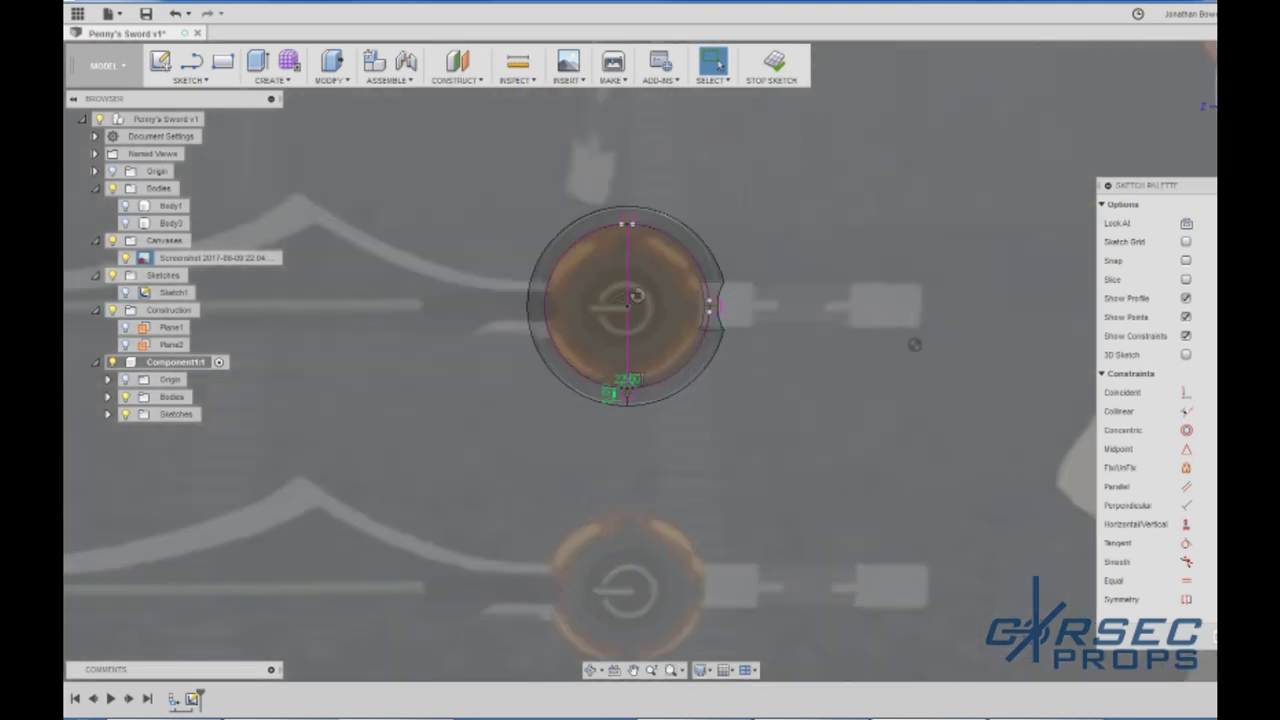
left_click(771, 67)
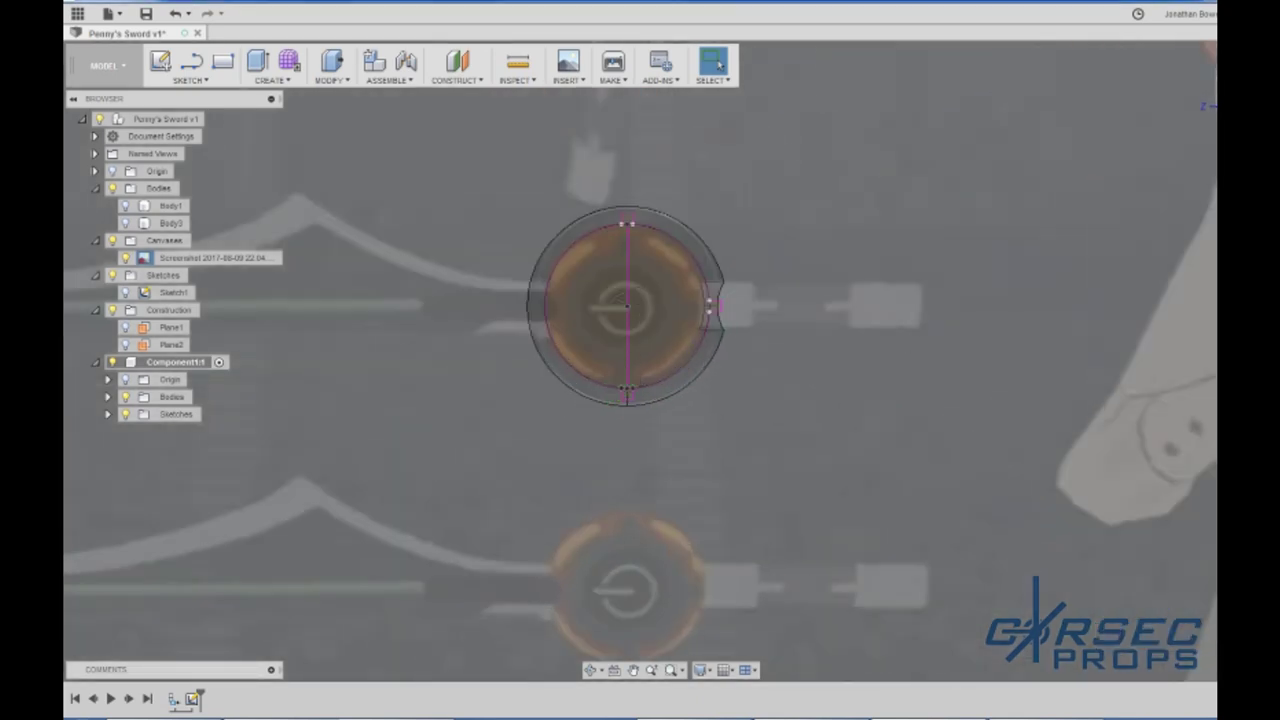
Step: Hide Component1's bodies and examine the sketched circle and notches against the reference canvas
scroll(660, 236, "up", 5)
scroll(700, 232, "down", 5)
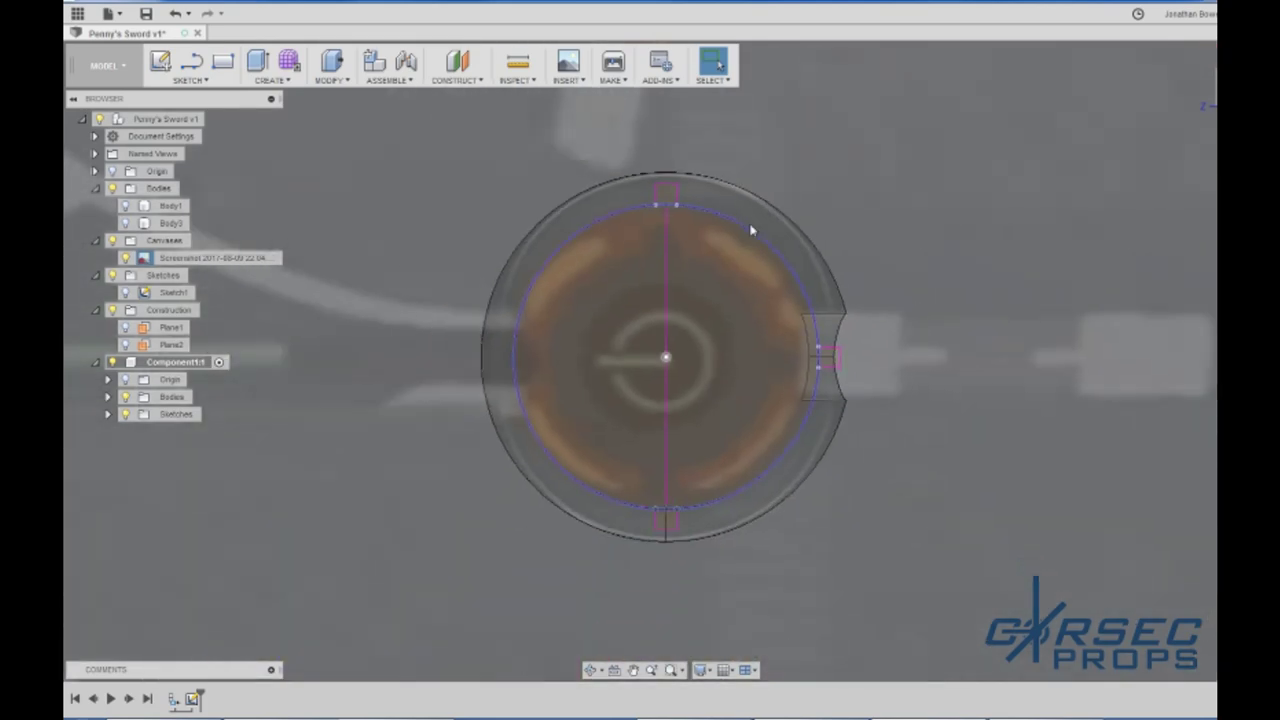
middle_click_drag(771, 272, 846, 297, "shift")
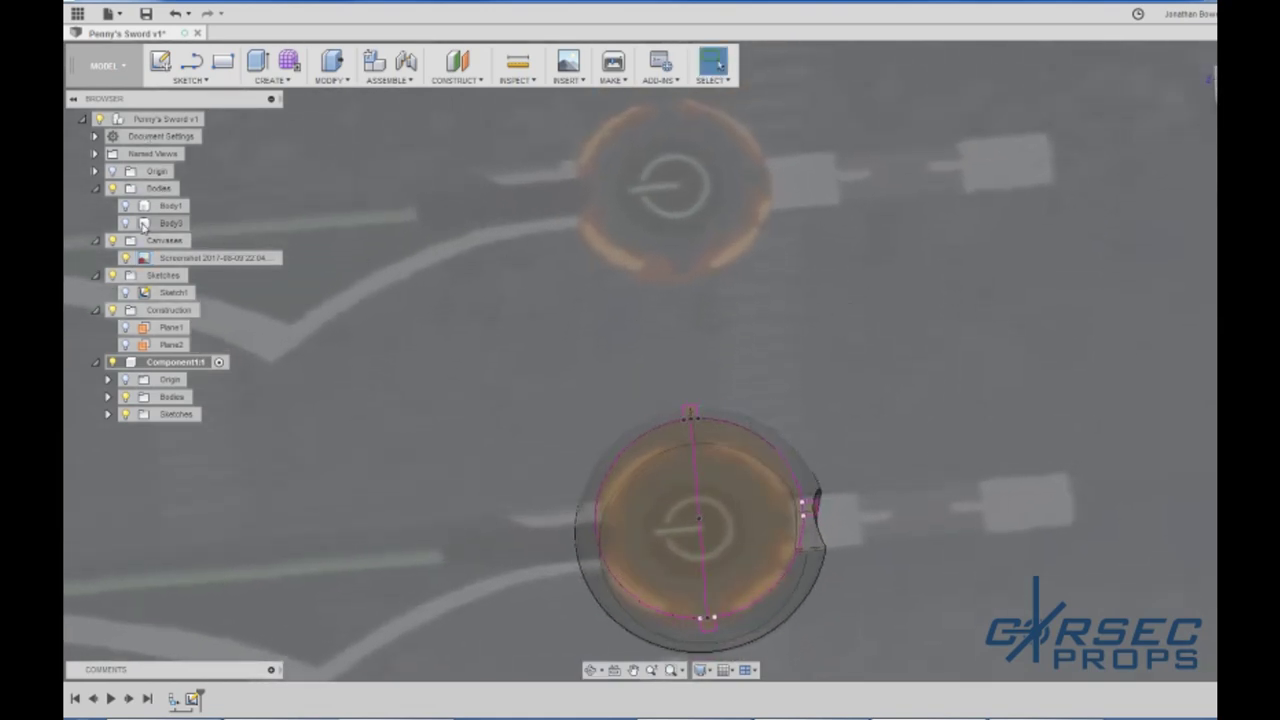
left_click(125, 397)
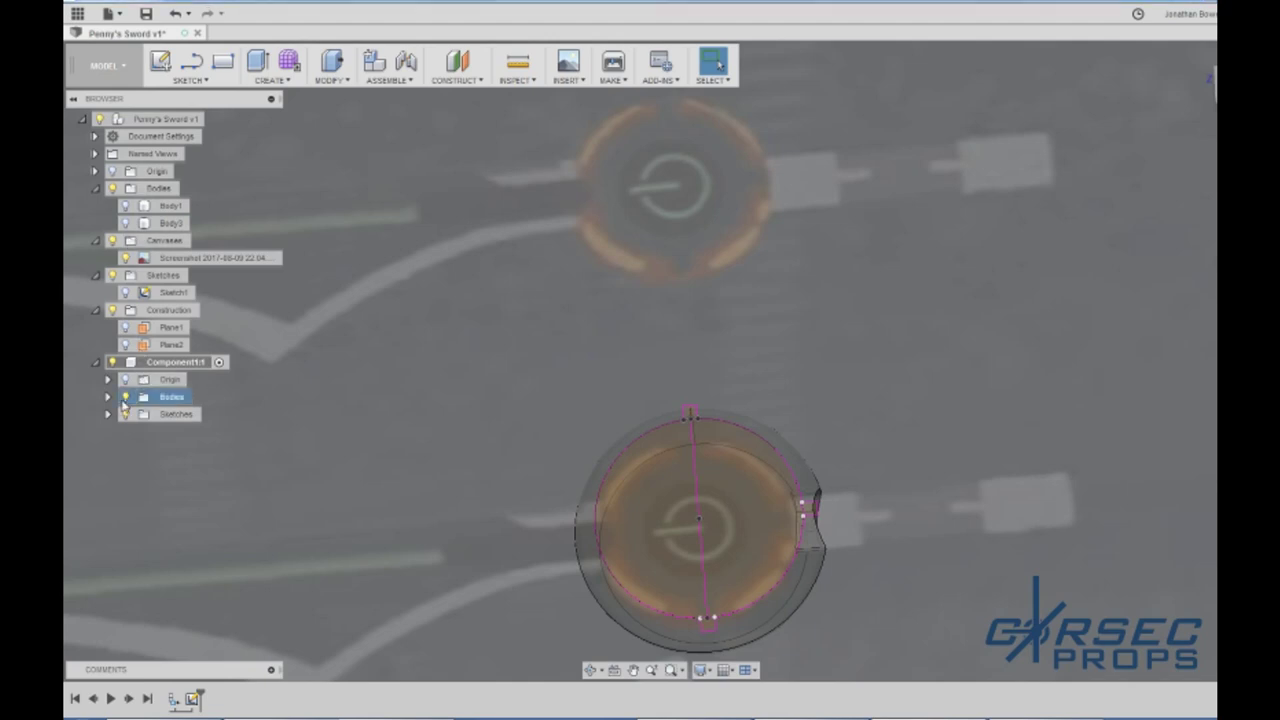
scroll(667, 339, "down", 3)
scroll(672, 456, "up", 2)
scroll(728, 484, "up", 5)
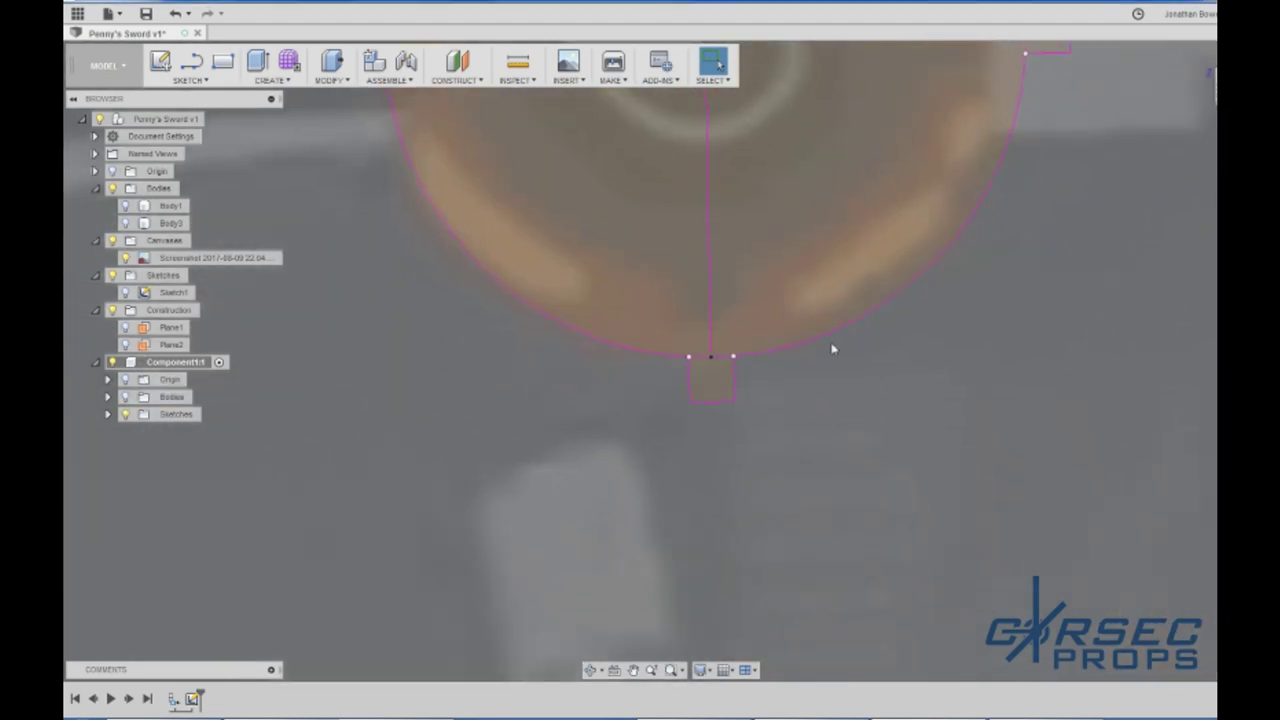
scroll(597, 406, "down", 5)
scroll(640, 417, "down", 3)
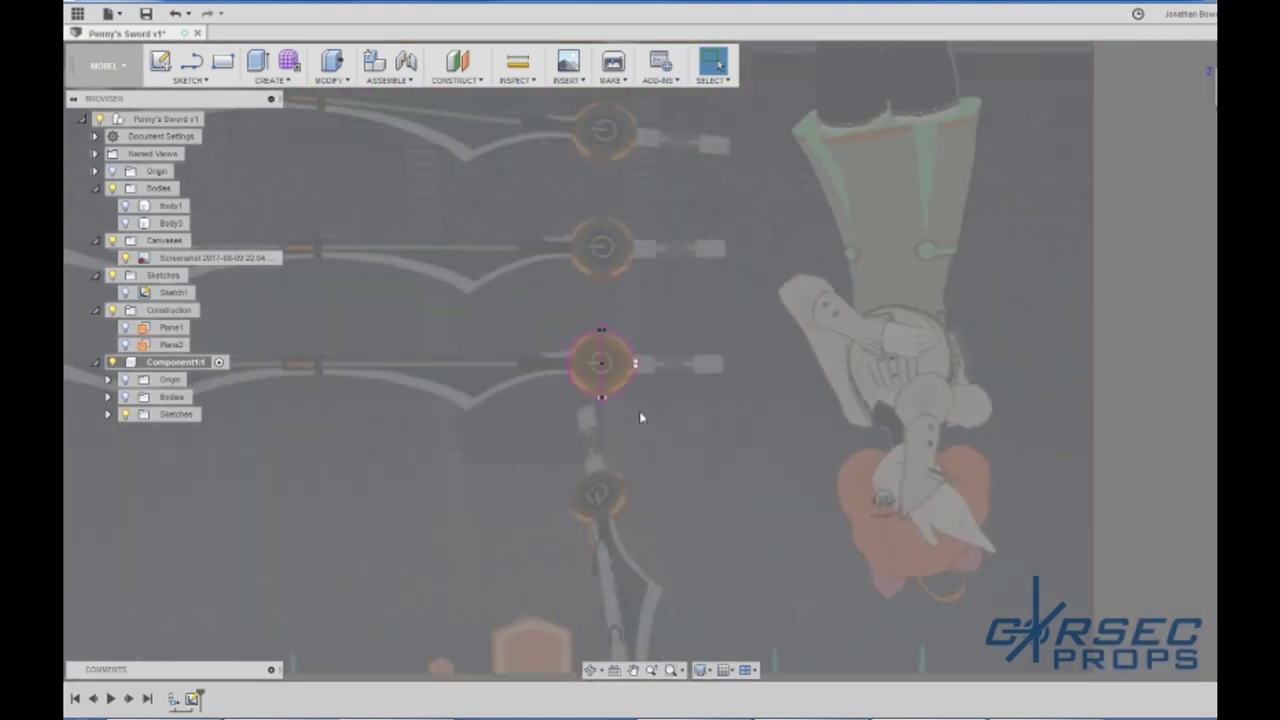
scroll(870, 450, "down", 3)
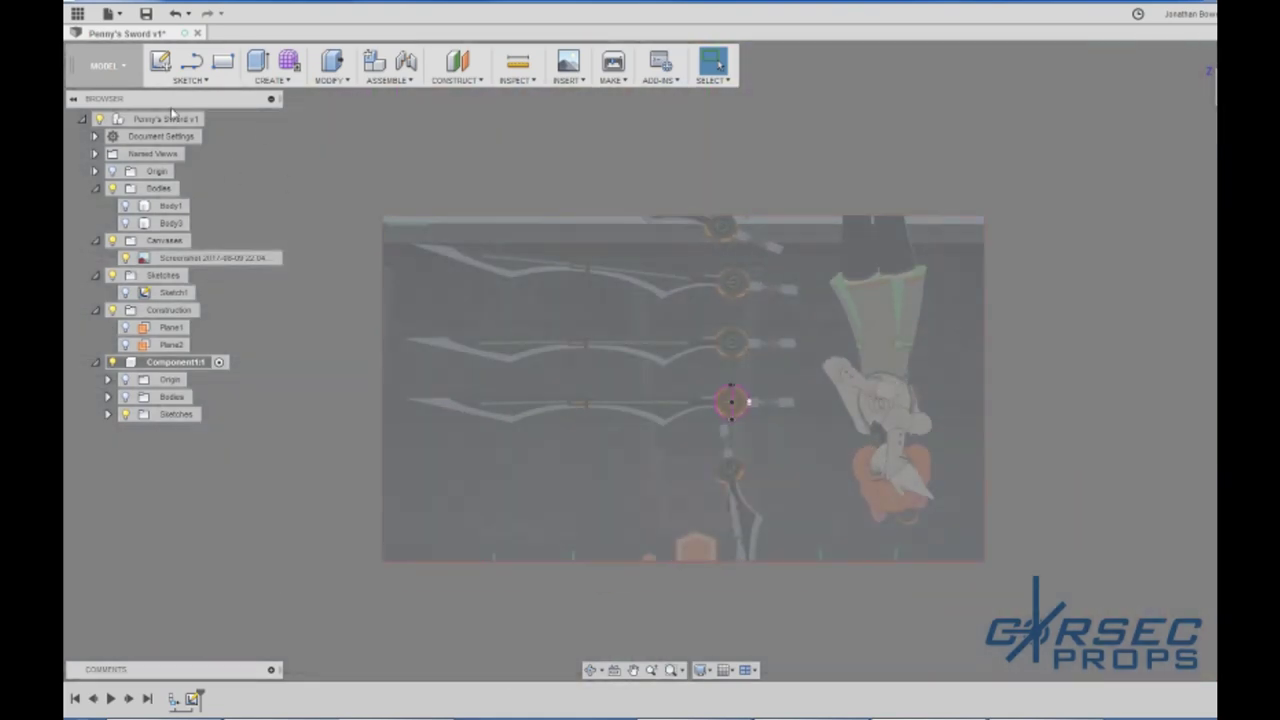
Step: Activate the top-level component and compare the notch widths with the gaps between the hub's orange segments on the canvas
left_click(211, 119)
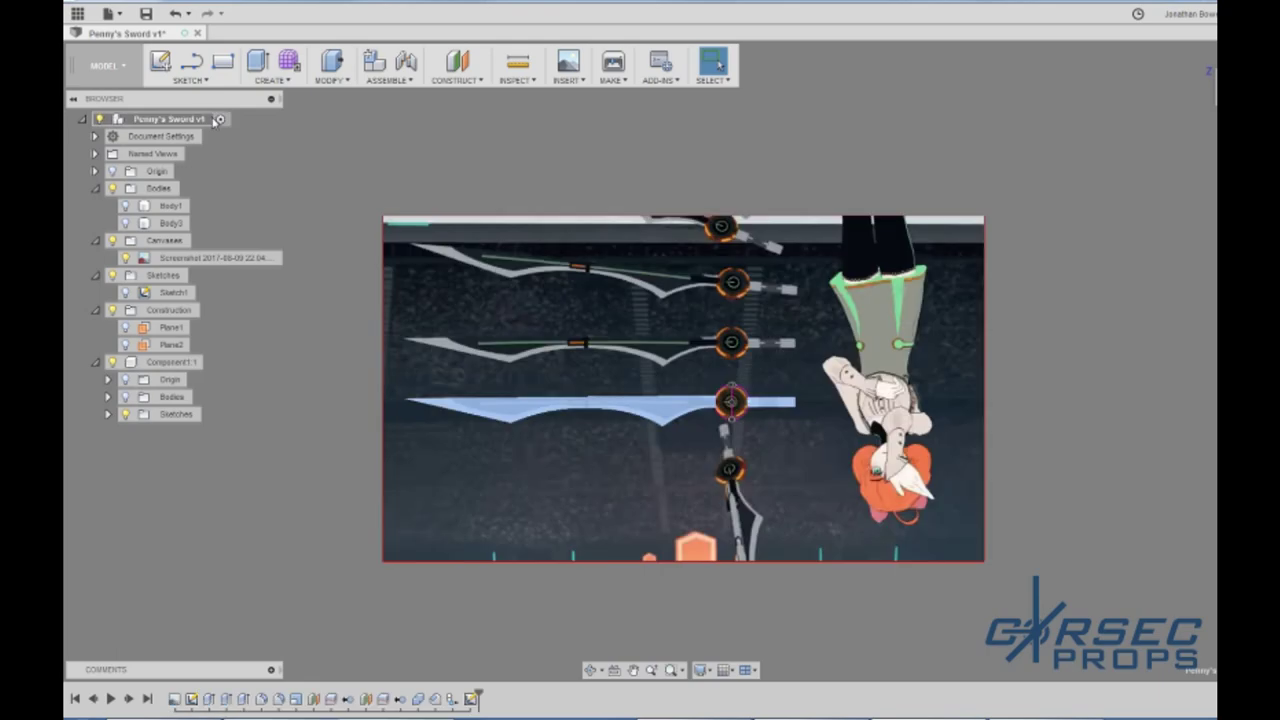
scroll(663, 457, "up", 5)
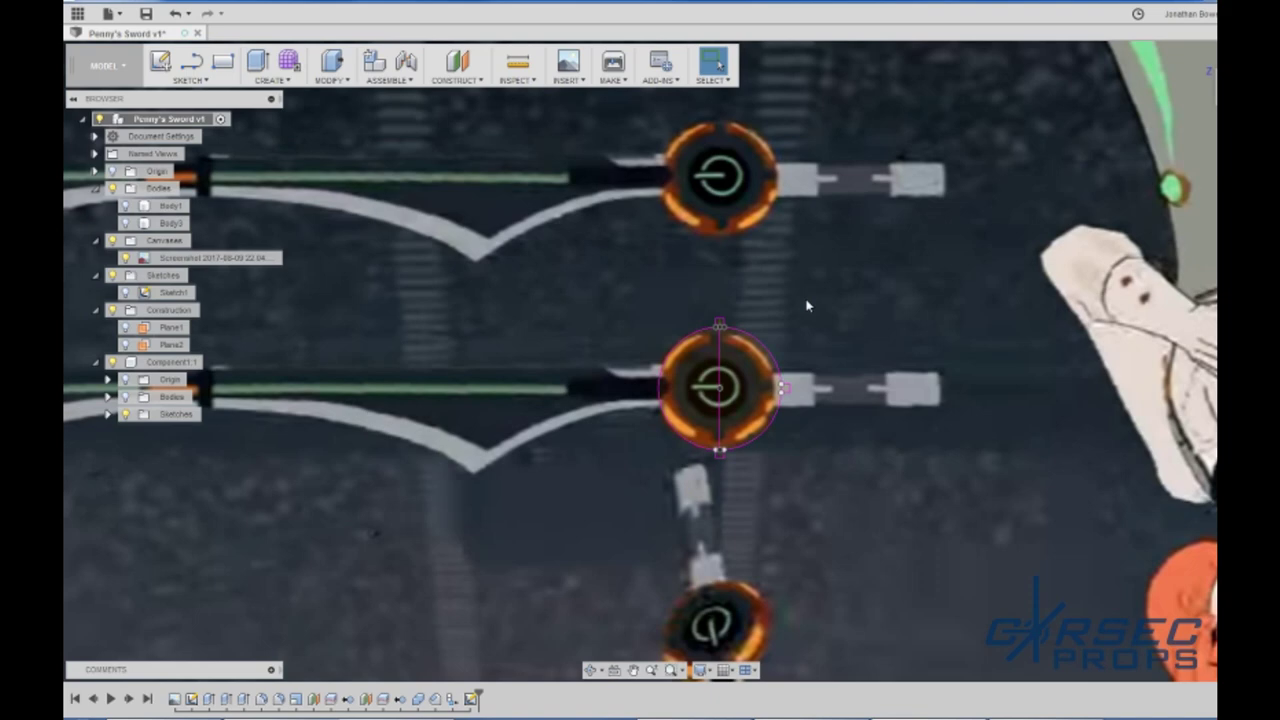
scroll(807, 305, "up", 4)
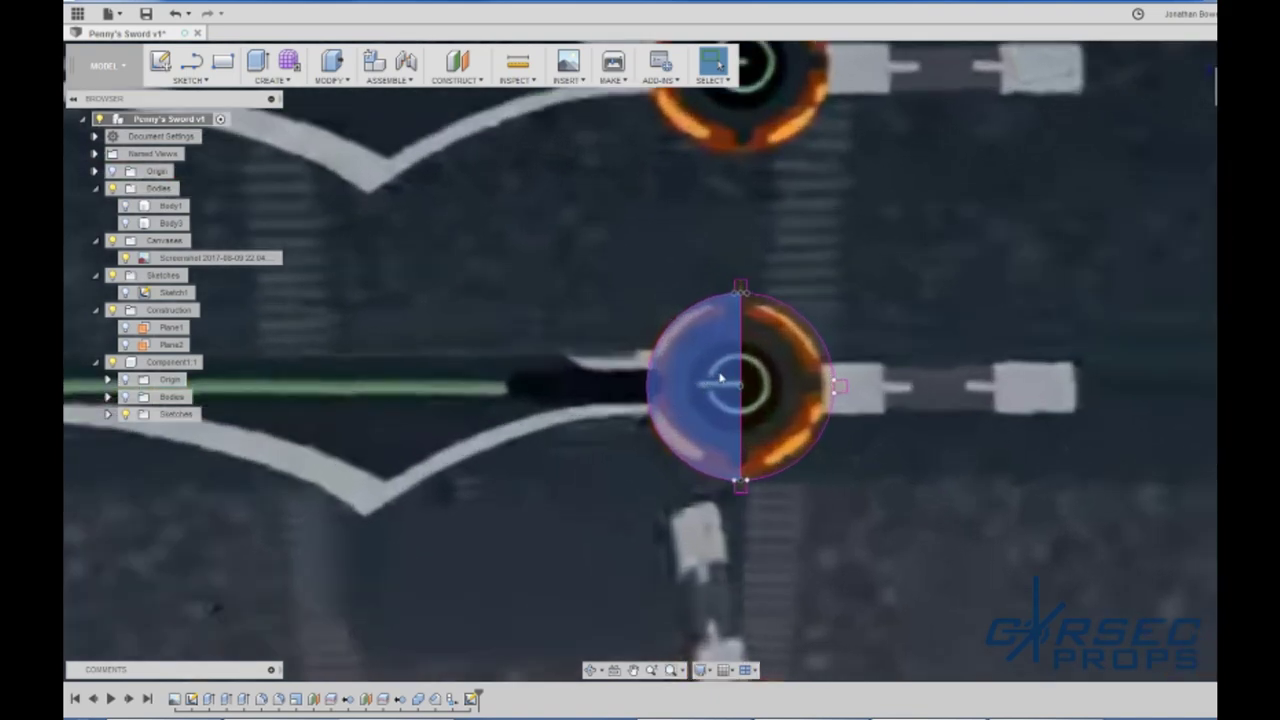
scroll(792, 596, "up", 5)
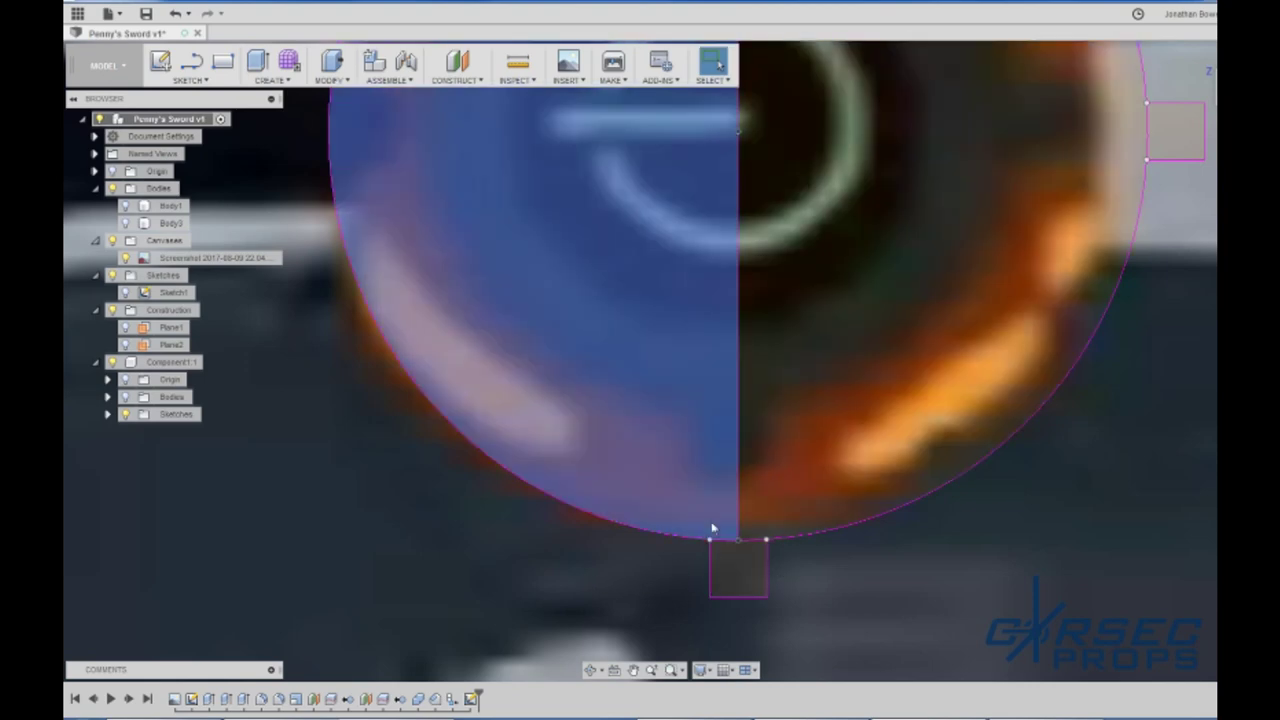
scroll(713, 528, "down", 5)
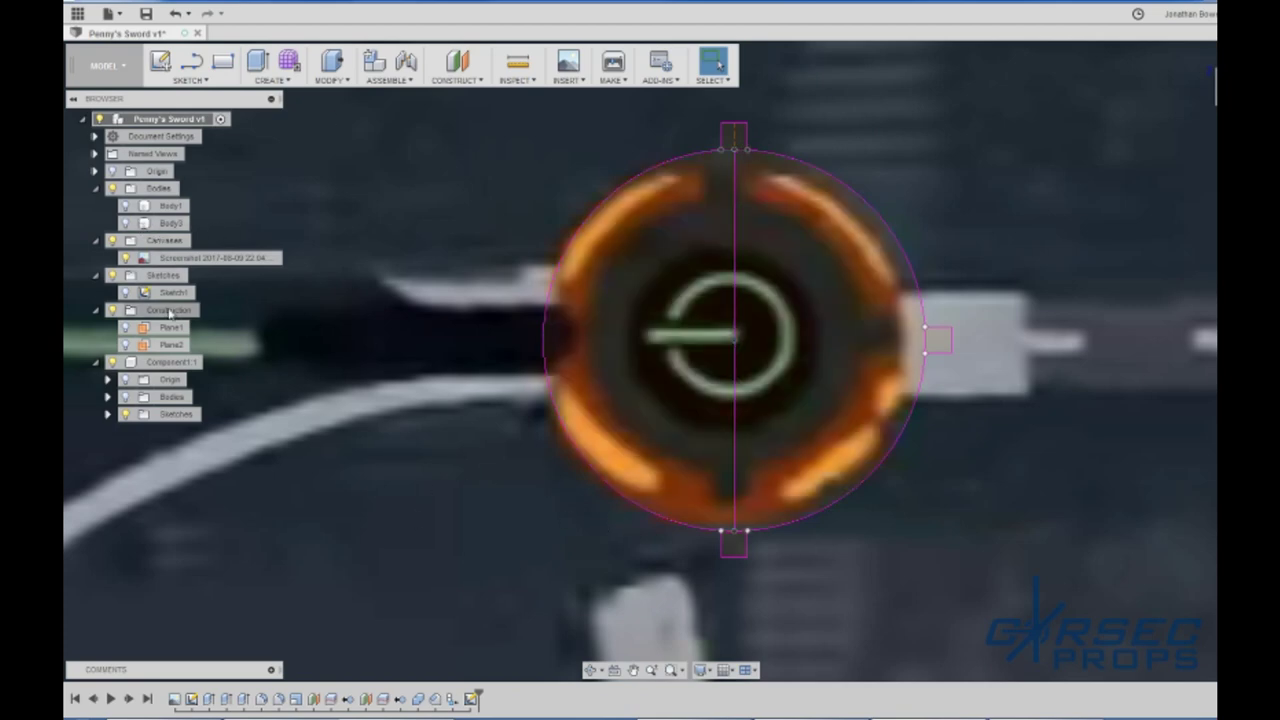
Step: Show Component1's bodies again and make Component1 the active component
left_click(126, 397)
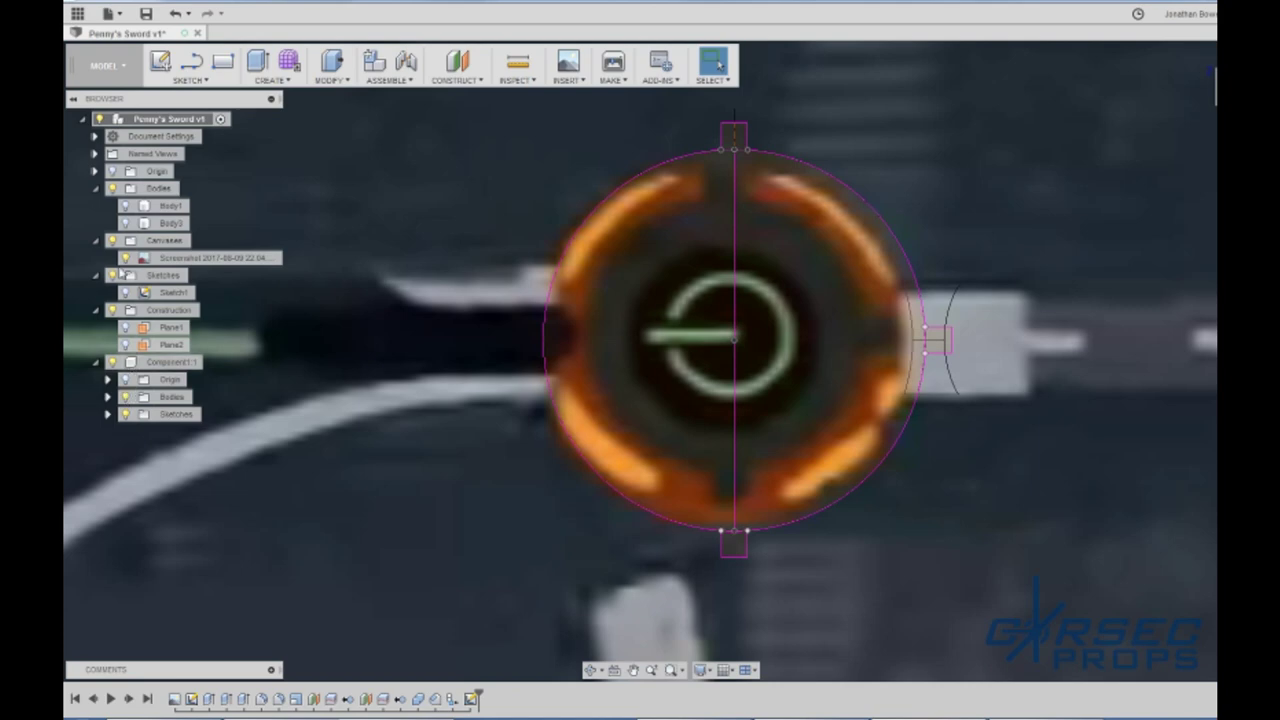
left_click(214, 362)
scroll(953, 298, "down", 3)
scroll(952, 297, "down", 2)
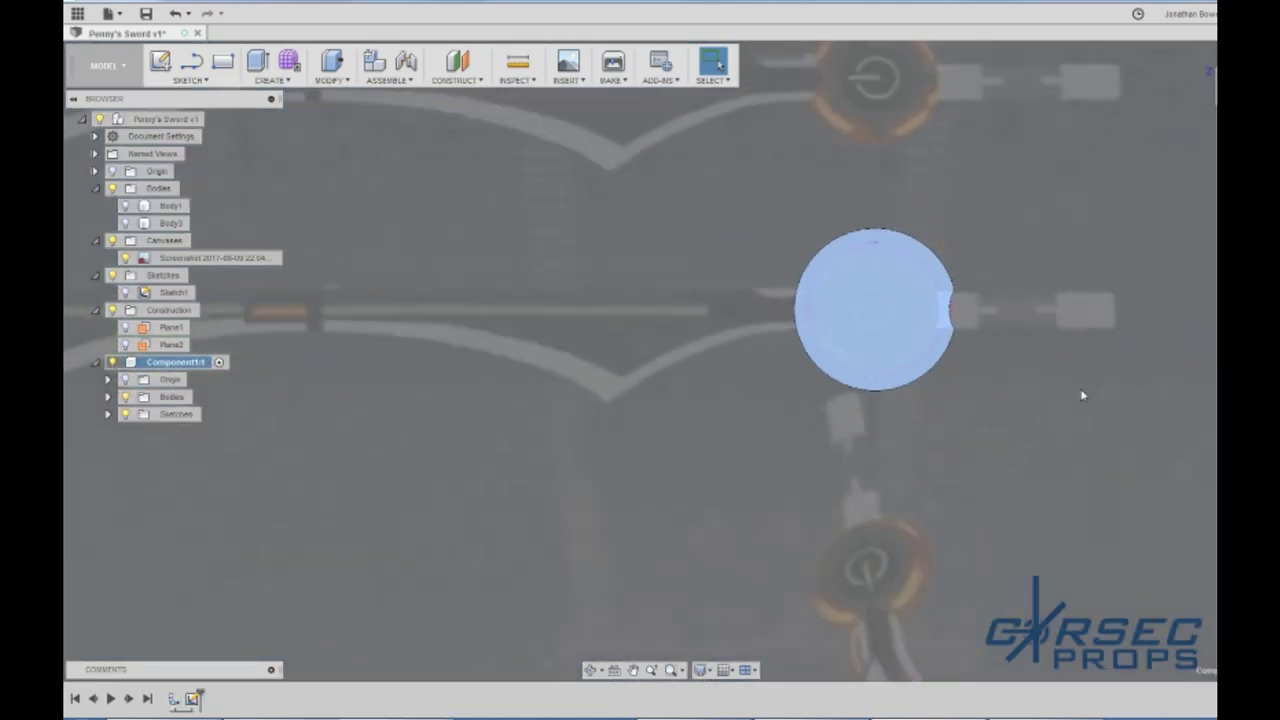
scroll(1057, 323, "up", 4)
scroll(900, 180, "down", 4)
scroll(660, 195, "down", 3)
scroll(650, 440, "down", 5)
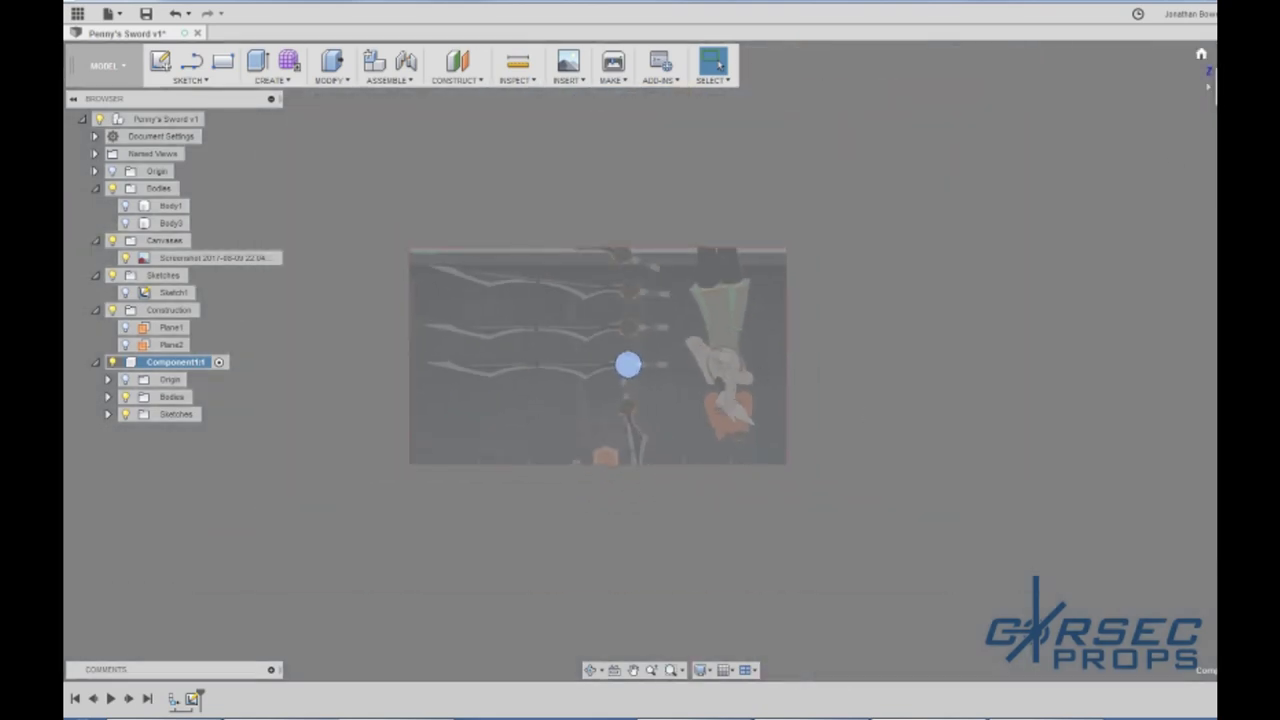
Step: Turn the view so the reference figure stands upright and inspect the hub's notches over the canvas
middle_click_drag(628, 365, 668, 318, "shift")
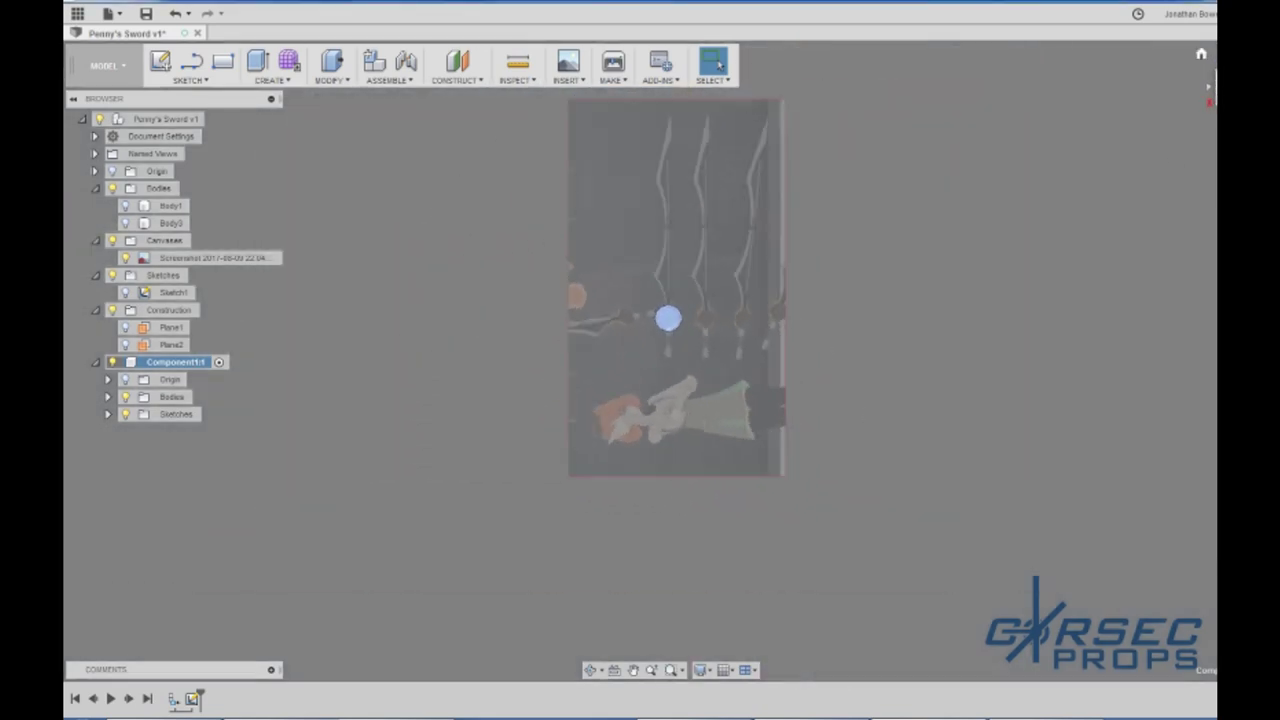
left_click(1240, 58)
scroll(758, 326, "up", 4)
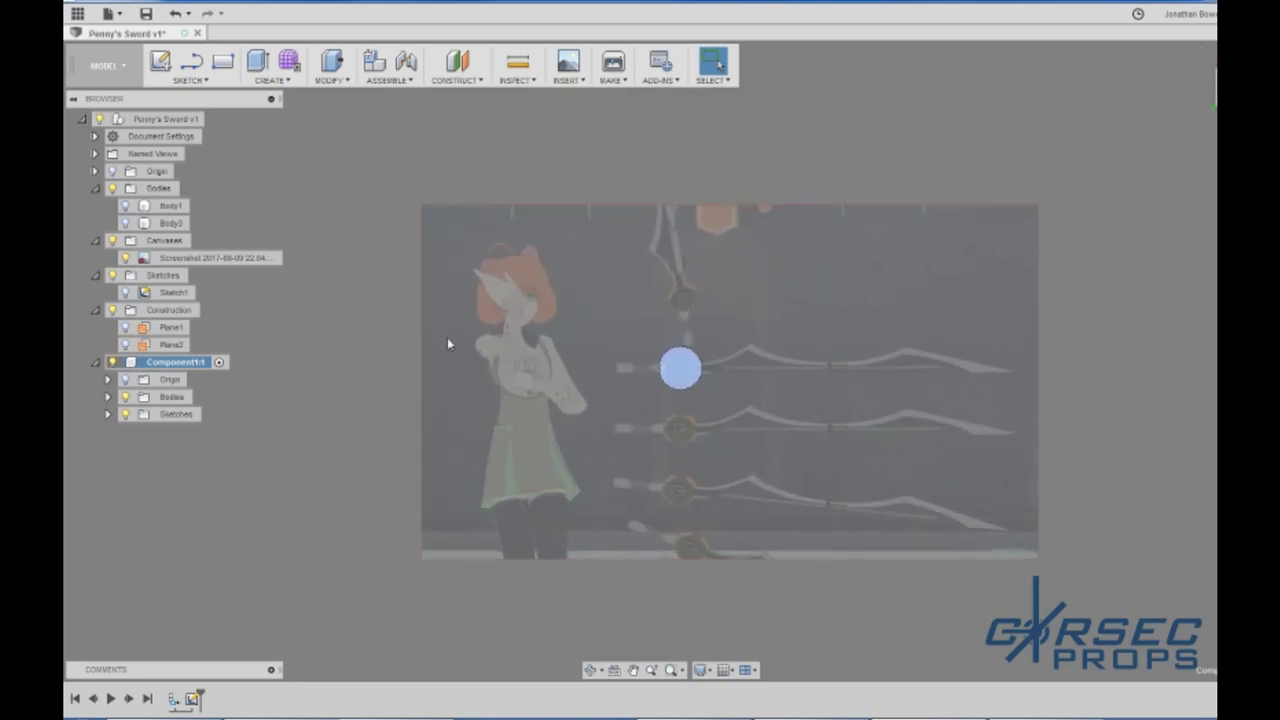
scroll(640, 545, "up", 5)
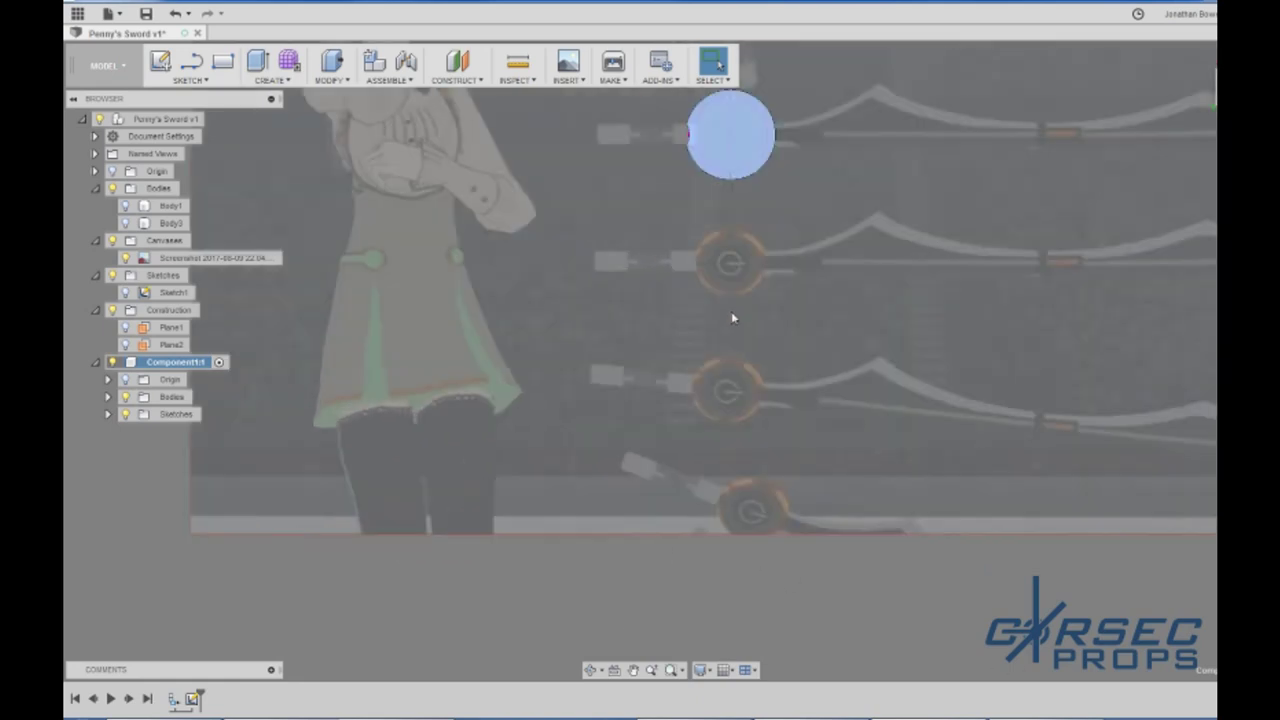
left_click(730, 312)
scroll(687, 406, "down", 4)
scroll(760, 205, "up", 4)
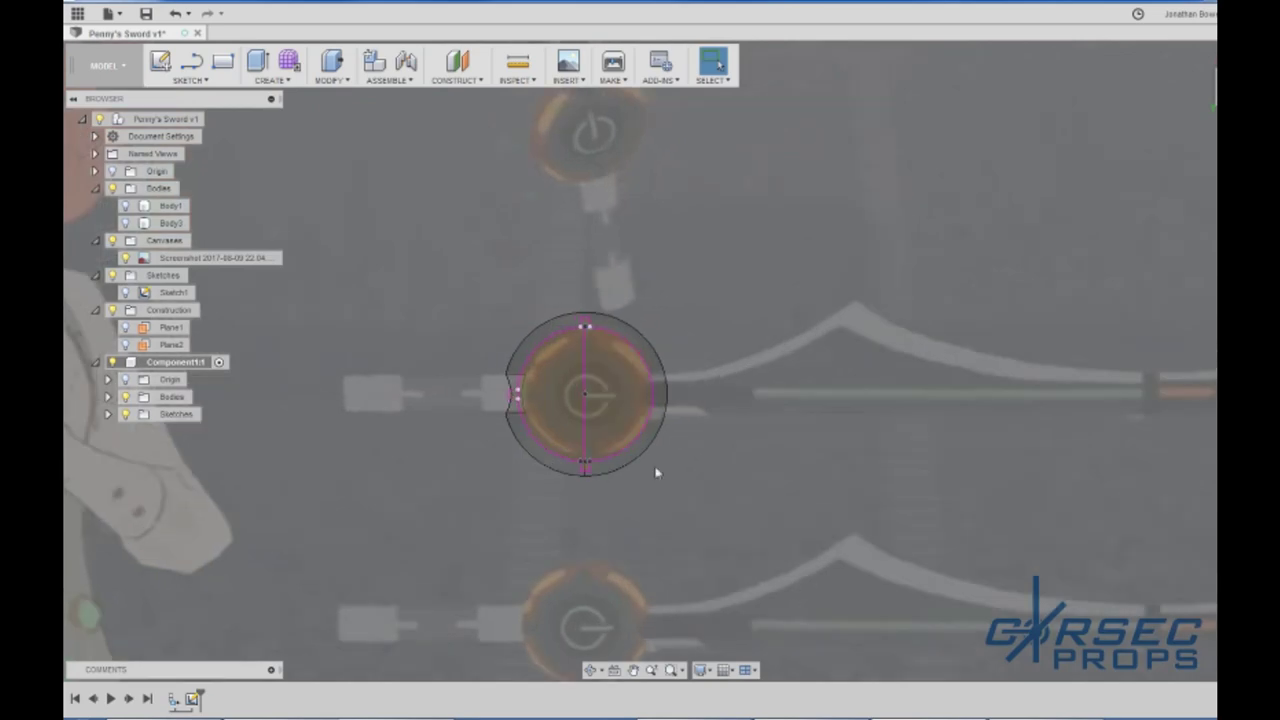
scroll(420, 466, "up", 1)
scroll(450, 318, "up", 3)
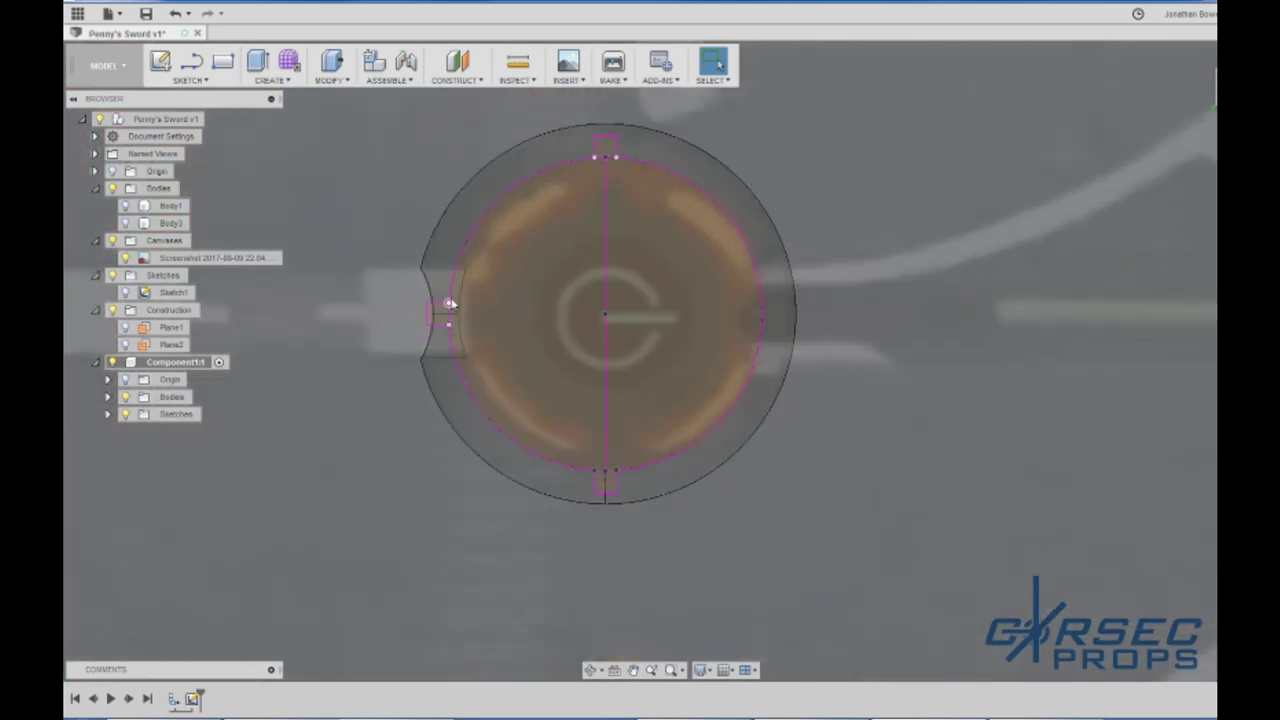
scroll(562, 441, "up", 4)
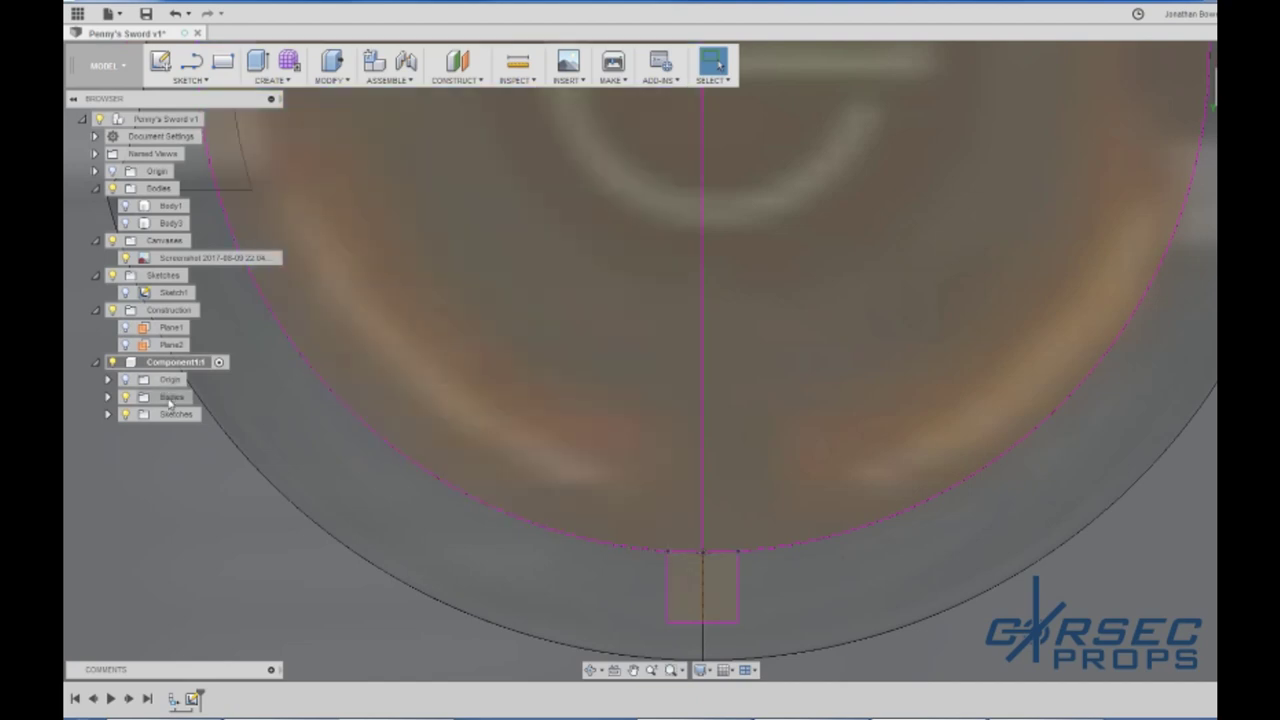
Step: Open Sketch1 of Component1 for editing
left_click(108, 413)
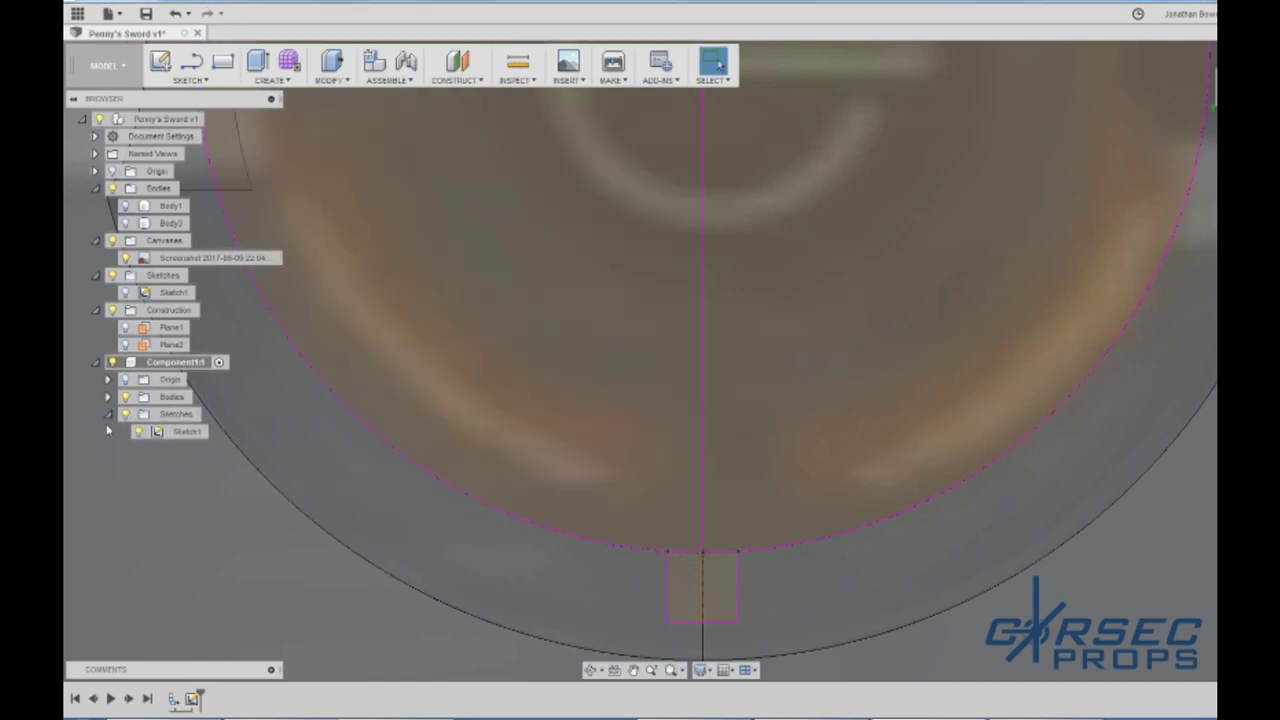
left_click(184, 436)
double_click(184, 436)
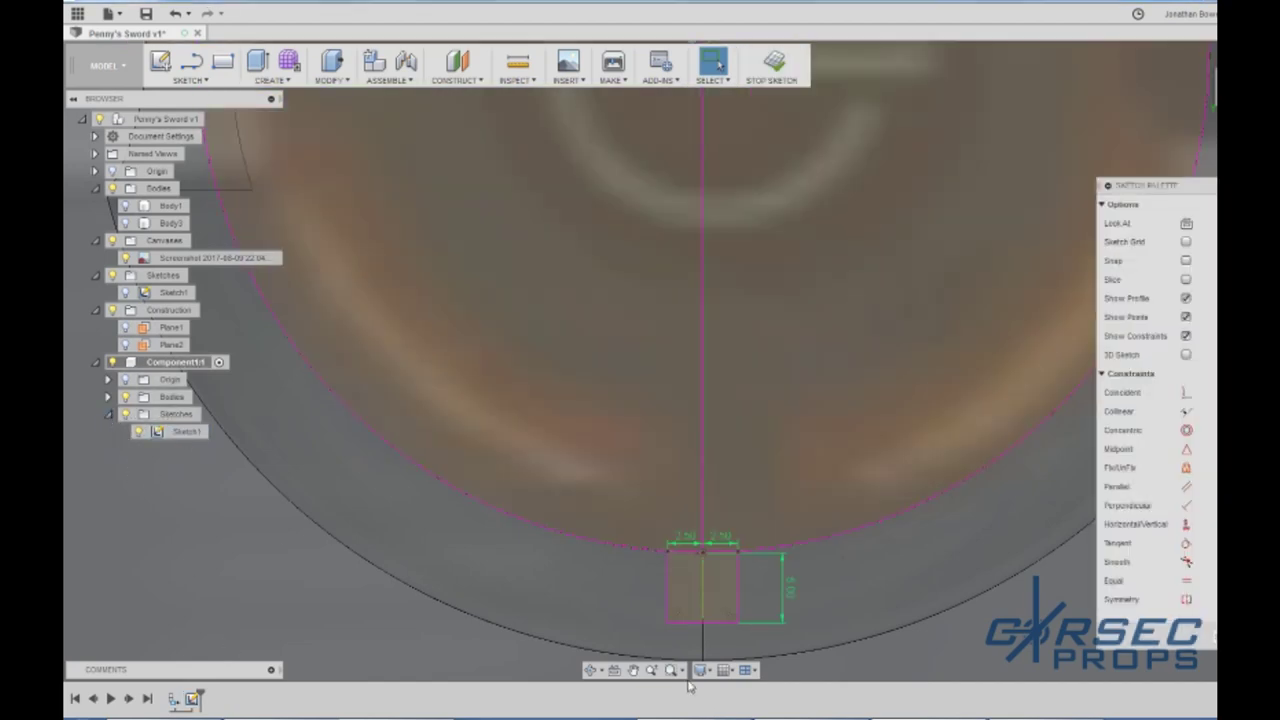
Step: Set both half-width dimensions of the hub's lower notch to 6 mm
scroll(700, 540, "up", 3)
double_click(692, 506)
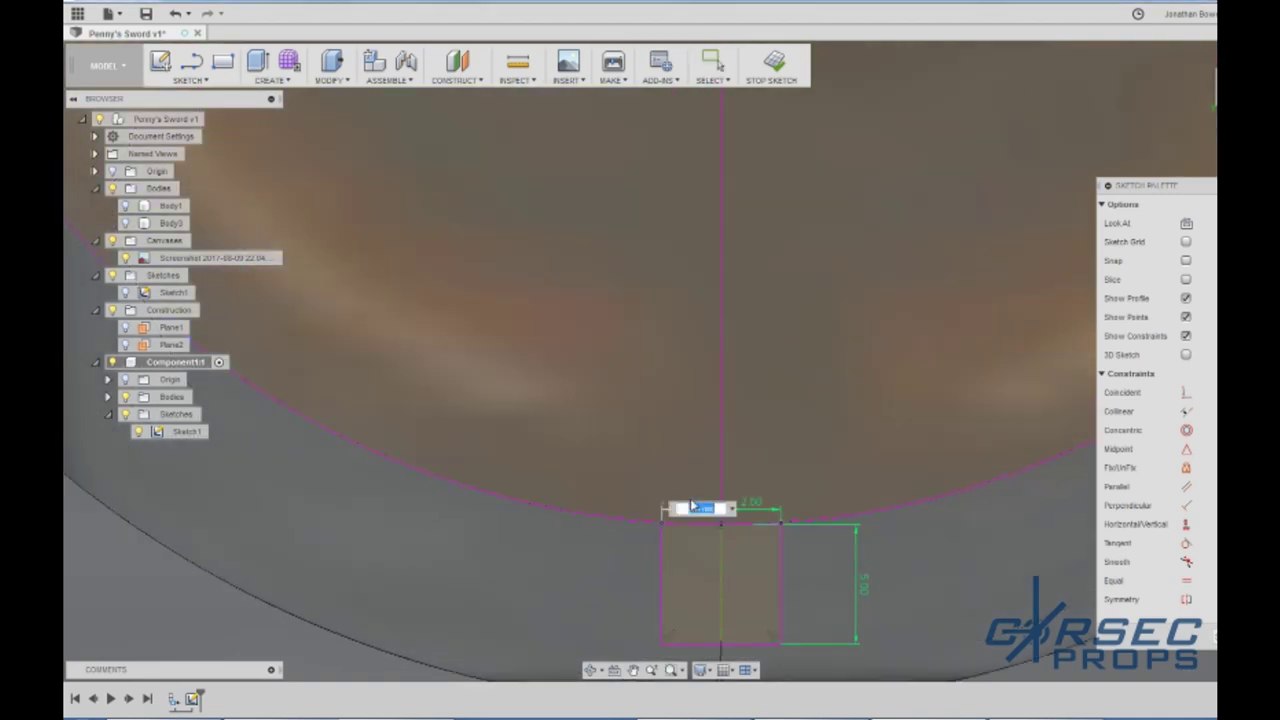
type("8")
key("Return")
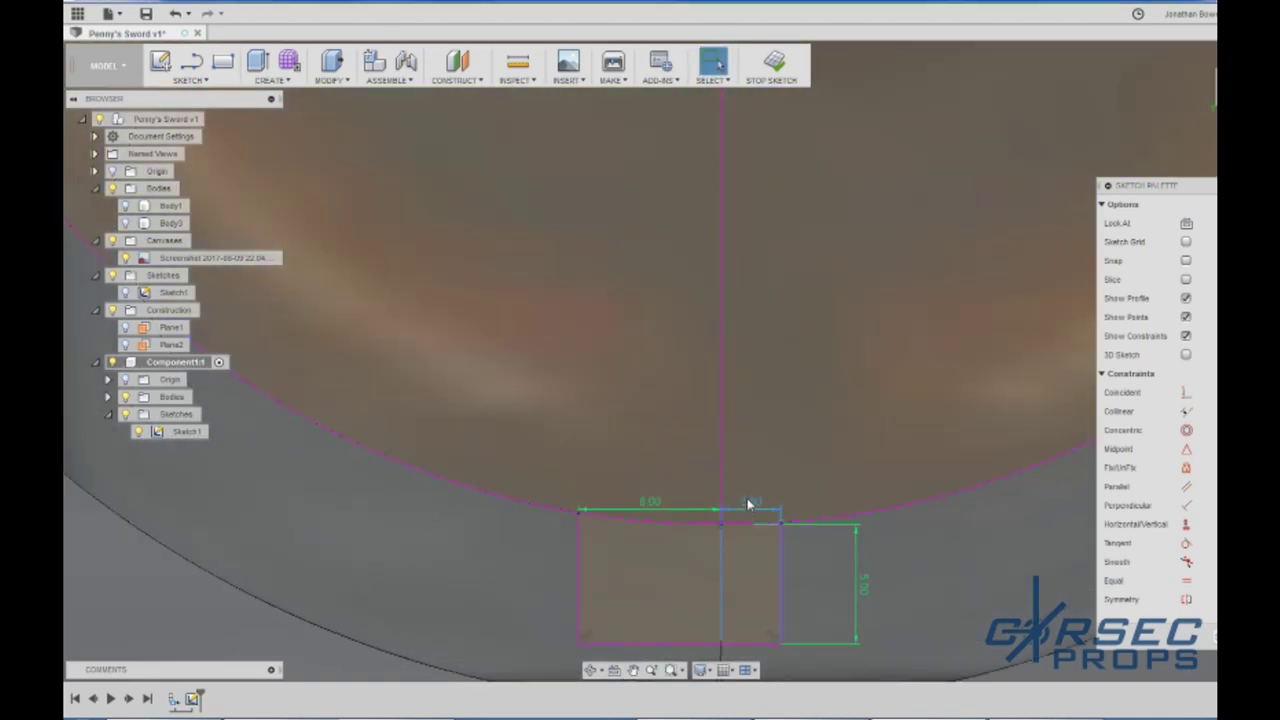
double_click(749, 500)
type("8")
key("Return")
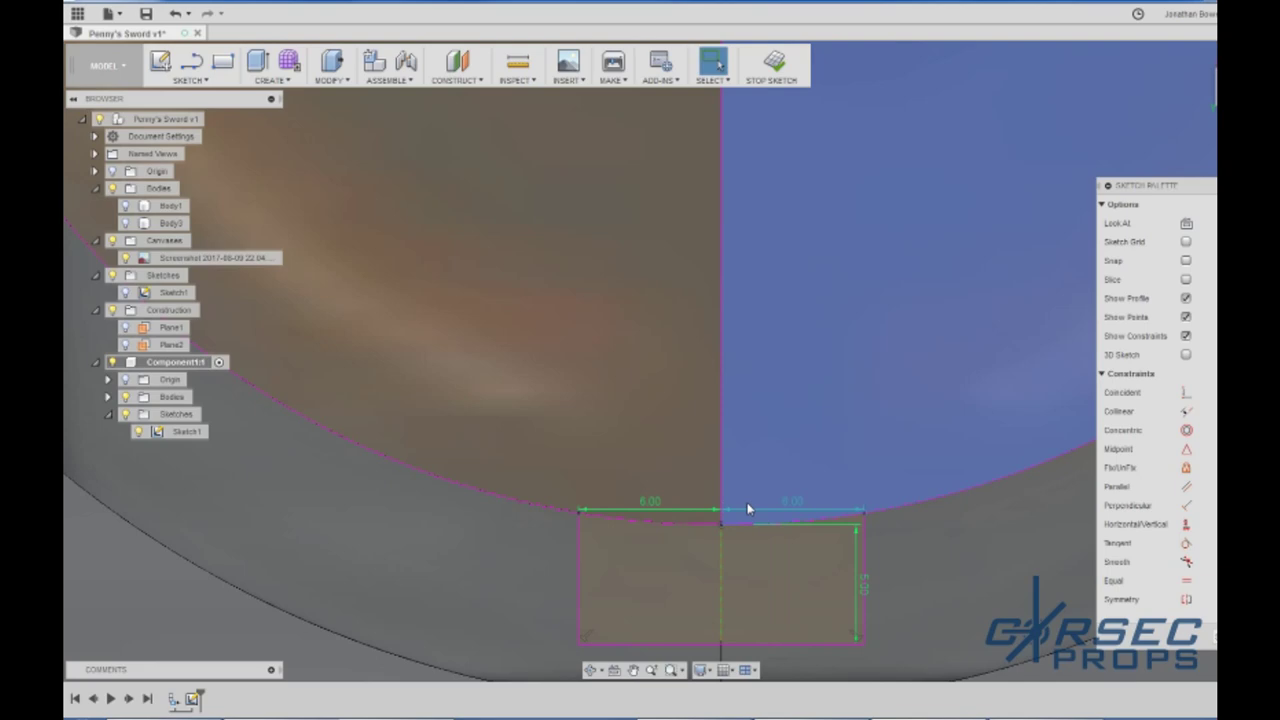
Step: Set both half-width dimensions of the hub's lower notch to 3 mm
scroll(748, 510, "down", 5)
scroll(800, 344, "up", 3)
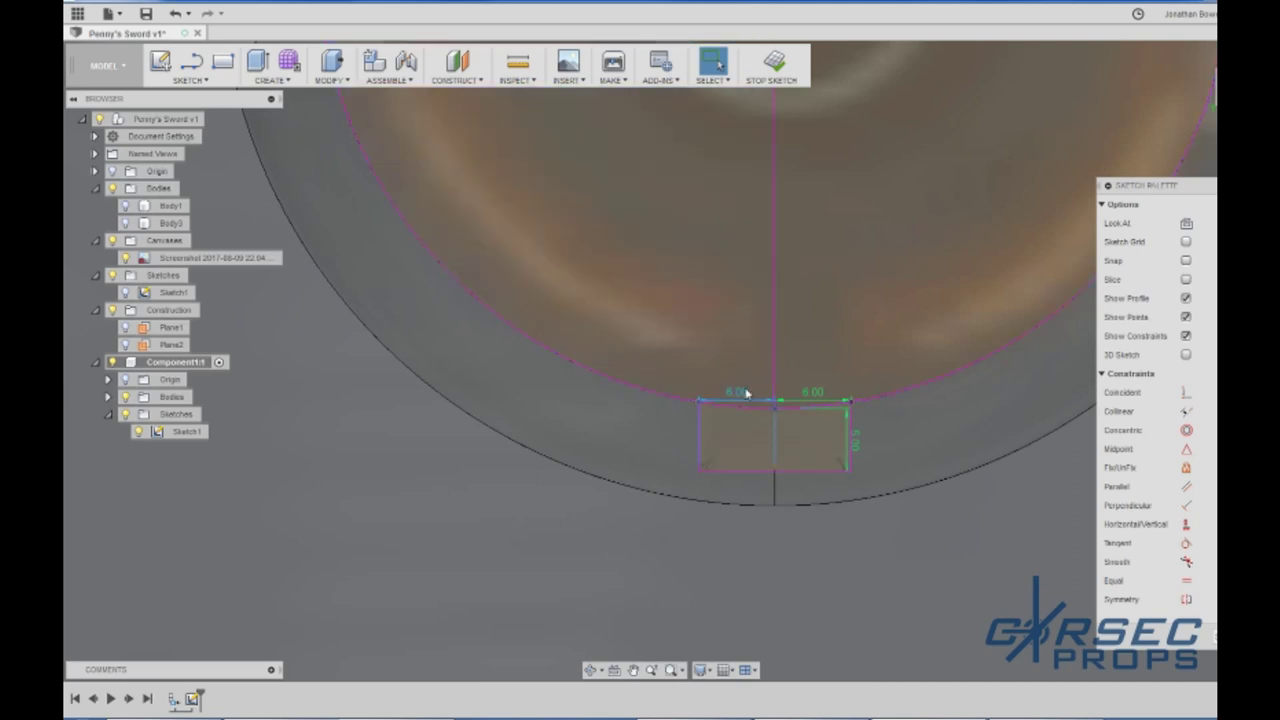
double_click(737, 393)
type("3")
key("Return")
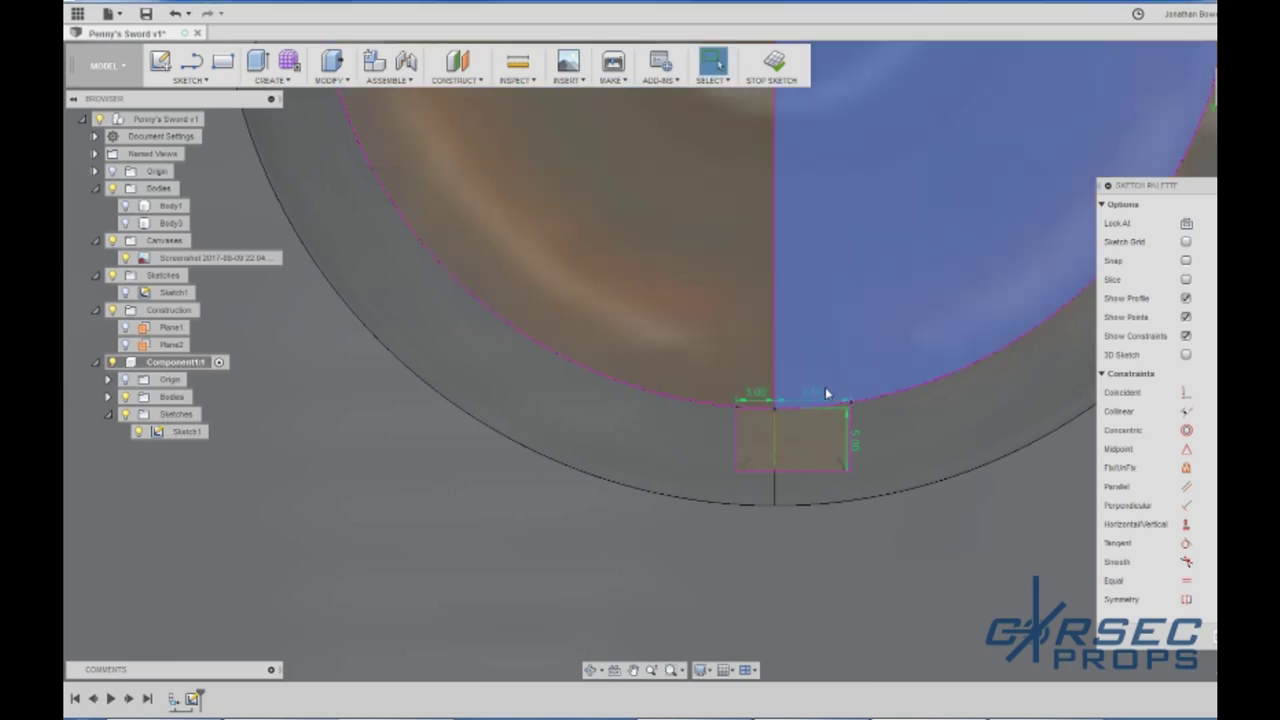
double_click(822, 397)
type("3")
key("Return")
Step: Check the resized notch against the hub outline and finish the sketch
scroll(789, 457, "up", 3)
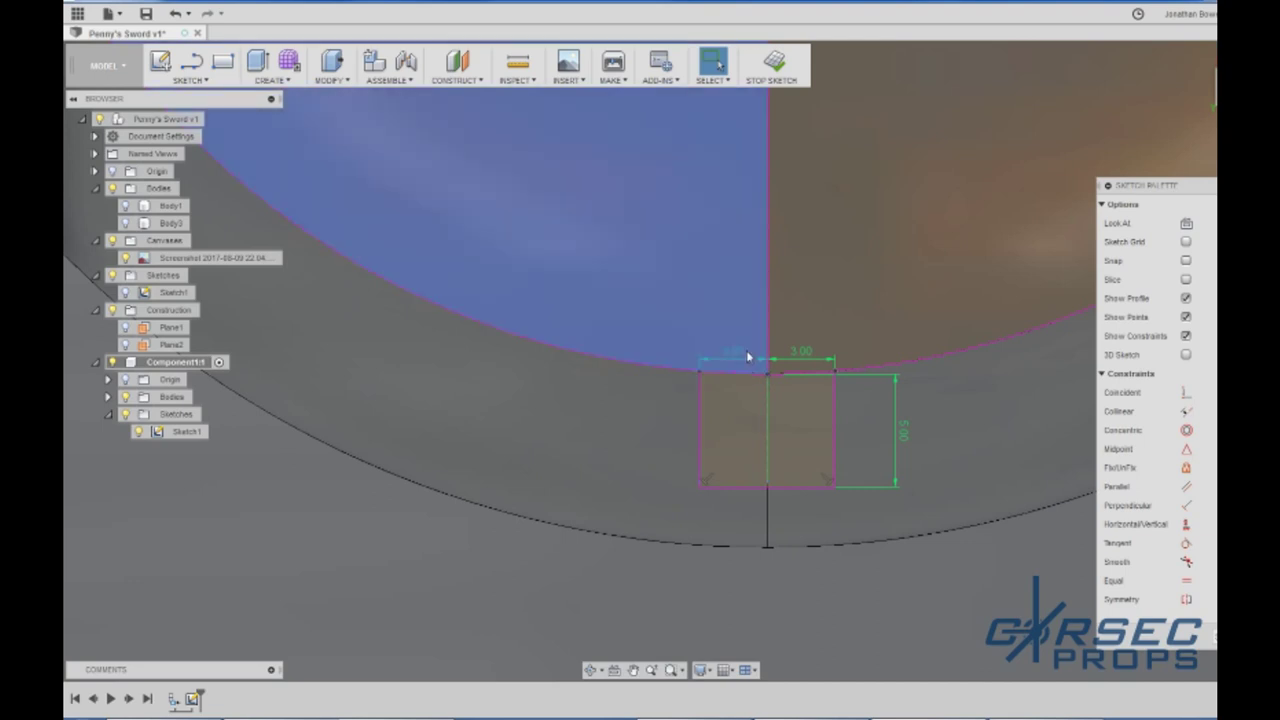
scroll(820, 405, "up", 3)
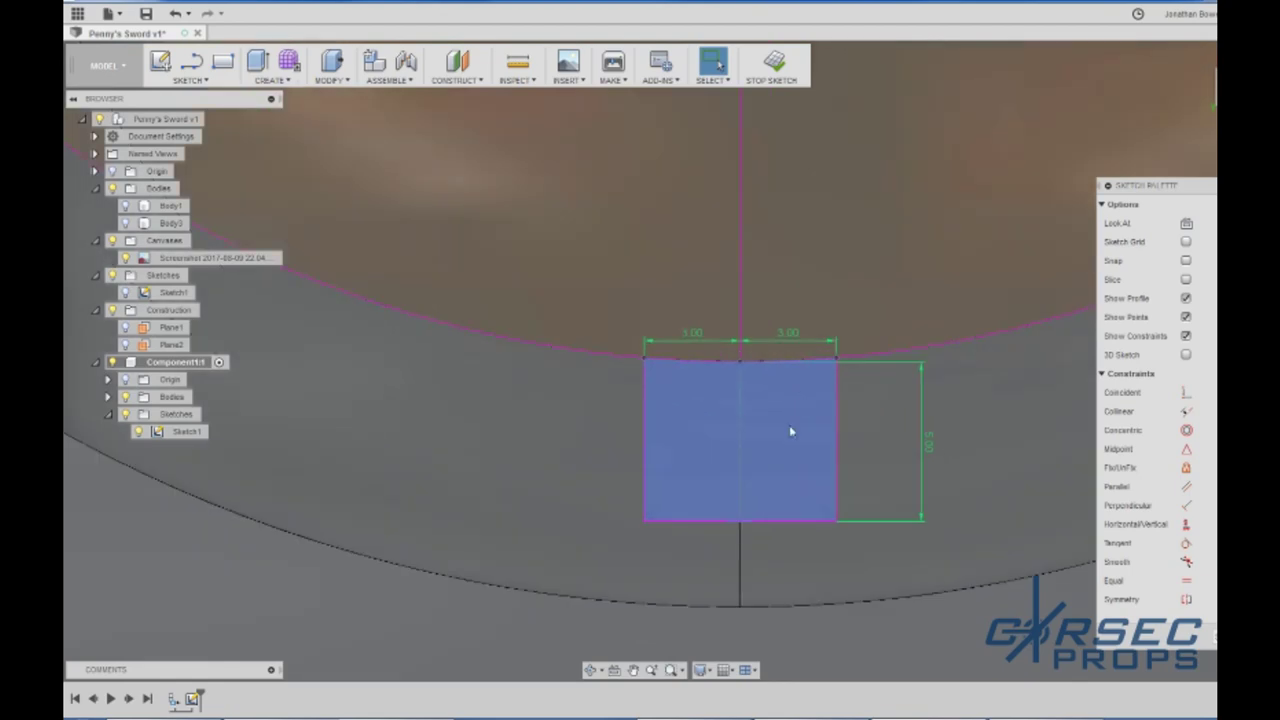
scroll(790, 431, "down", 5)
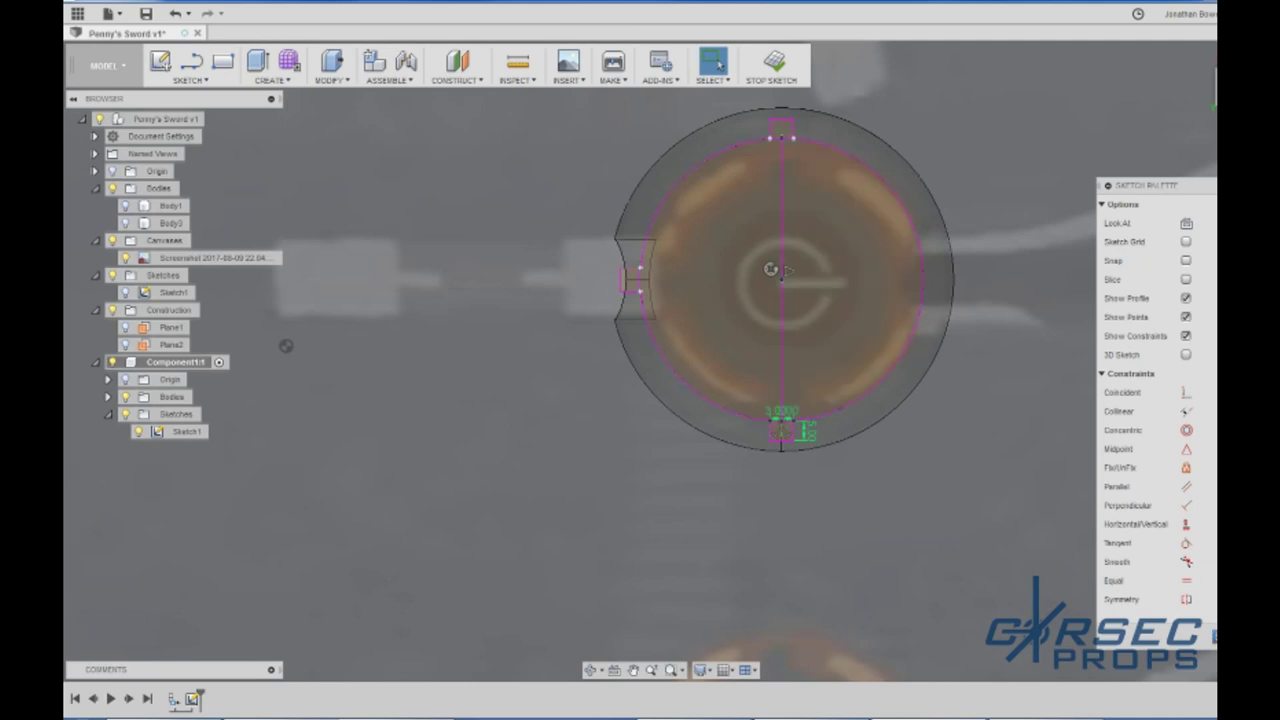
left_click(771, 65)
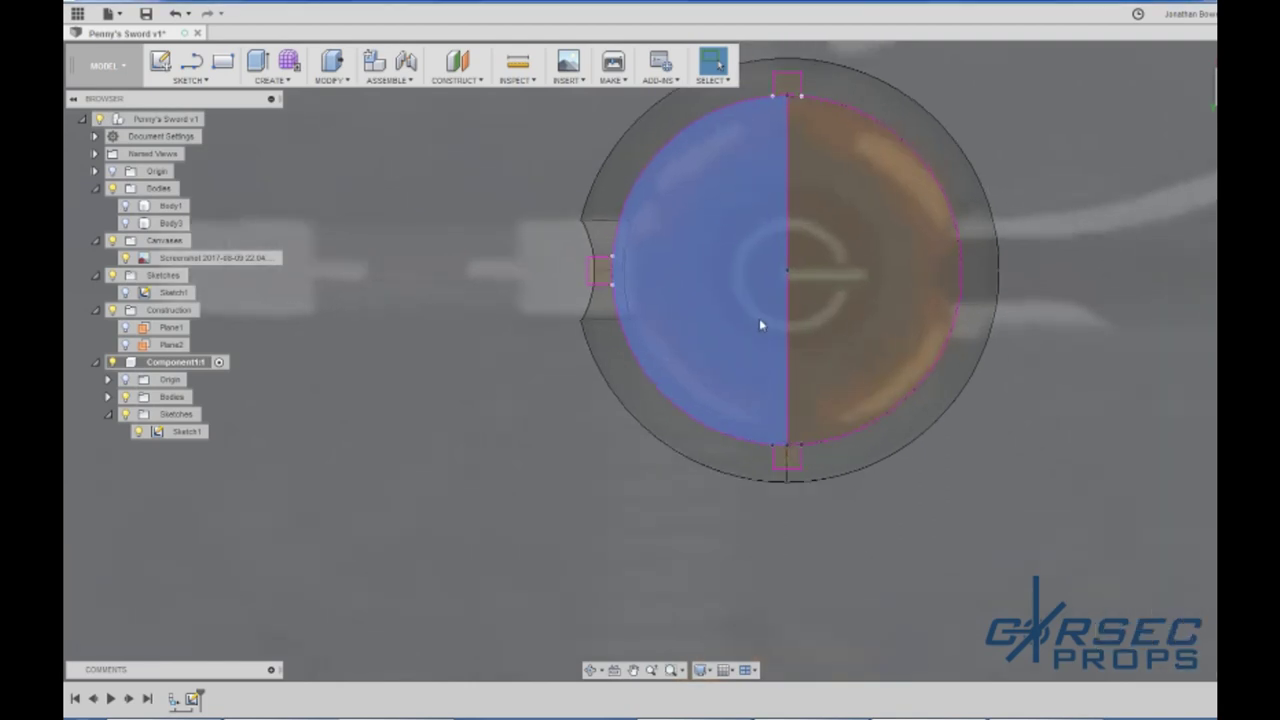
Step: Reopen Component1's Sketch1 and trim the inner circle's arc across the left half of the lower notch
double_click(177, 432)
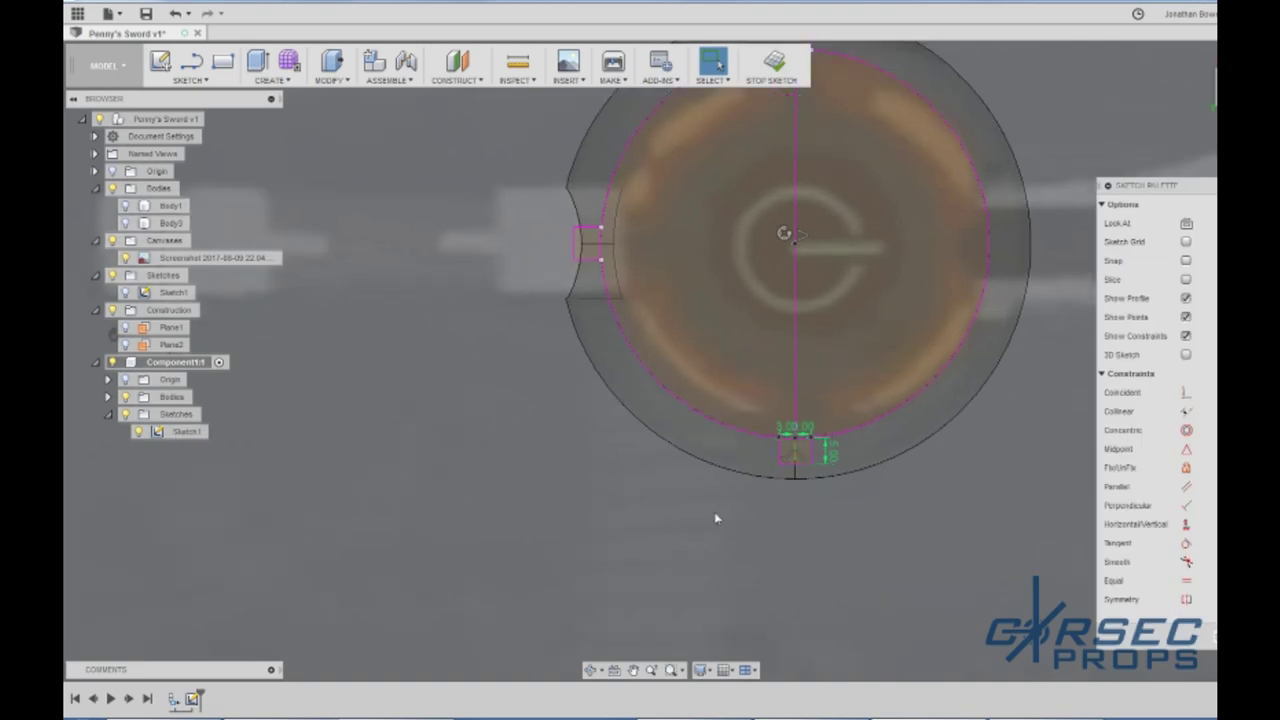
scroll(790, 460, "up", 5)
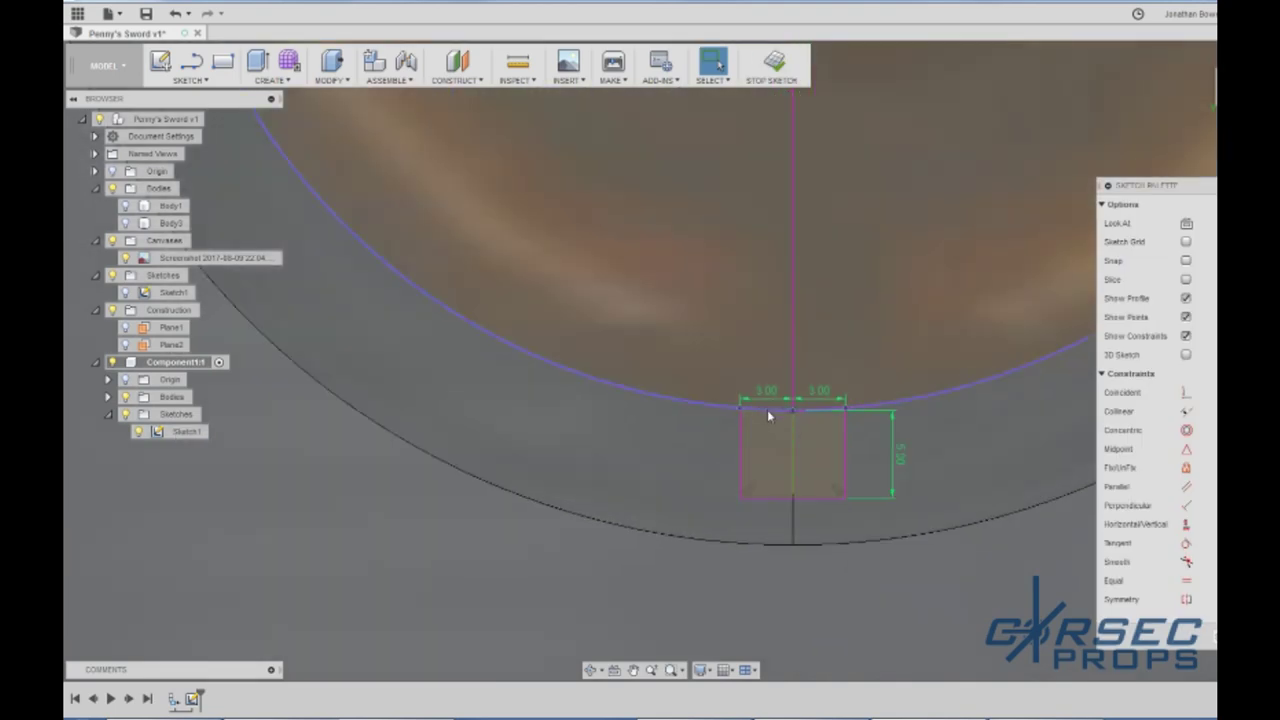
left_click(767, 408)
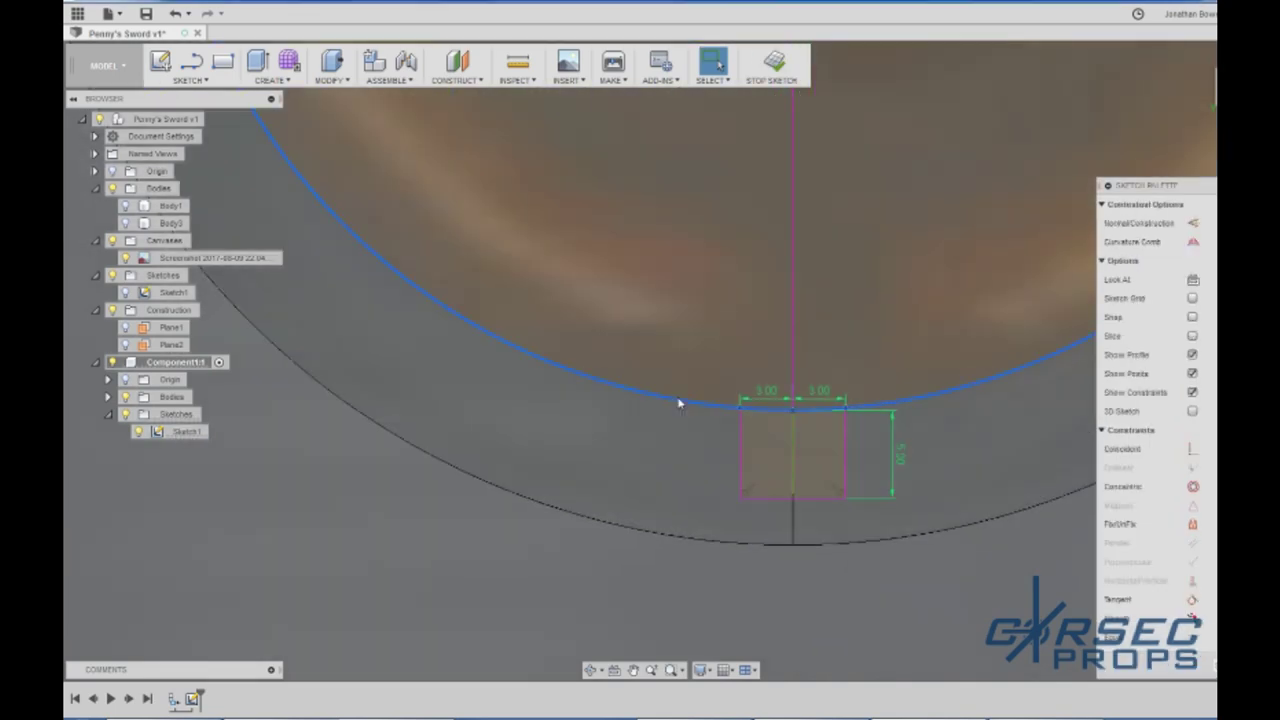
scroll(763, 420, "down", 2)
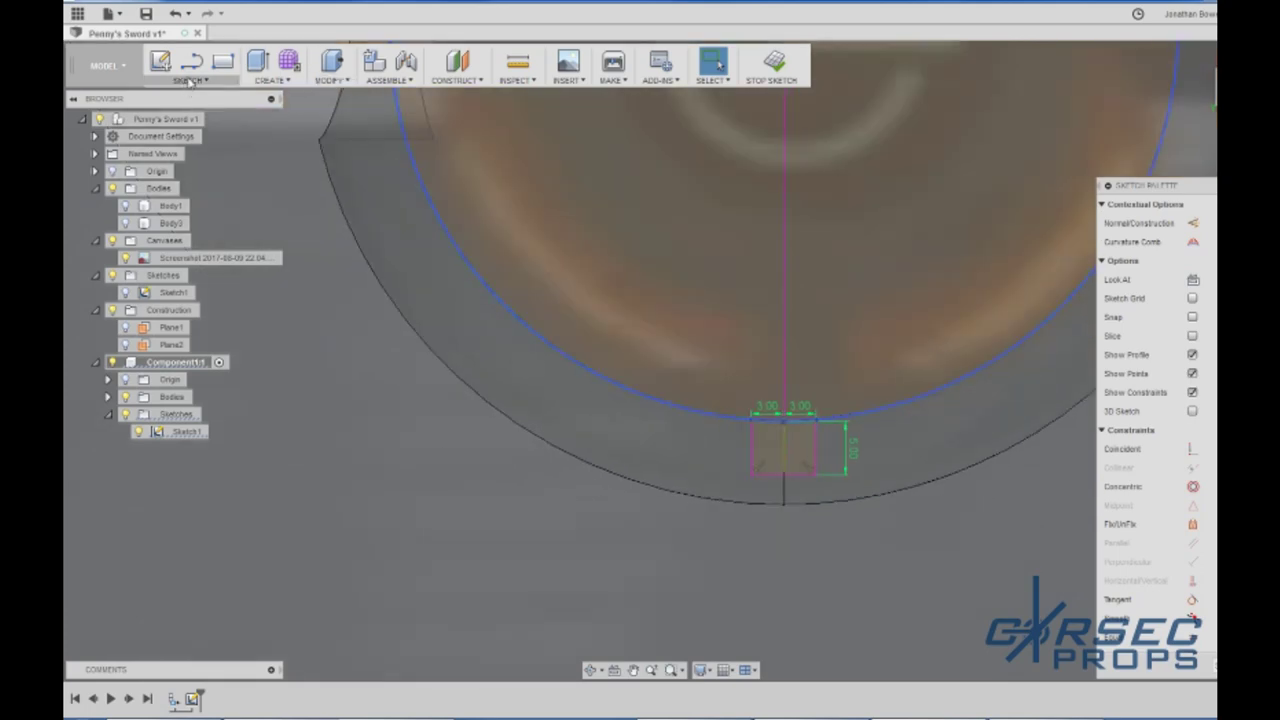
left_click(190, 80)
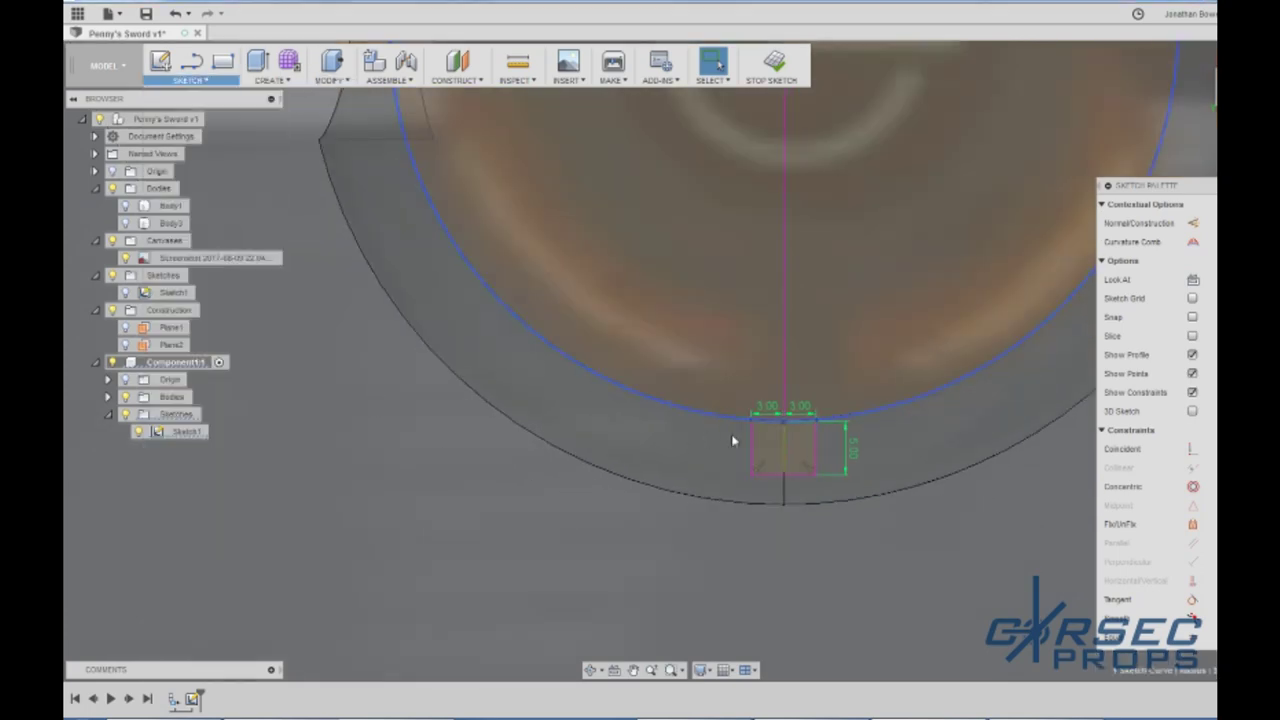
scroll(760, 430, "up", 3)
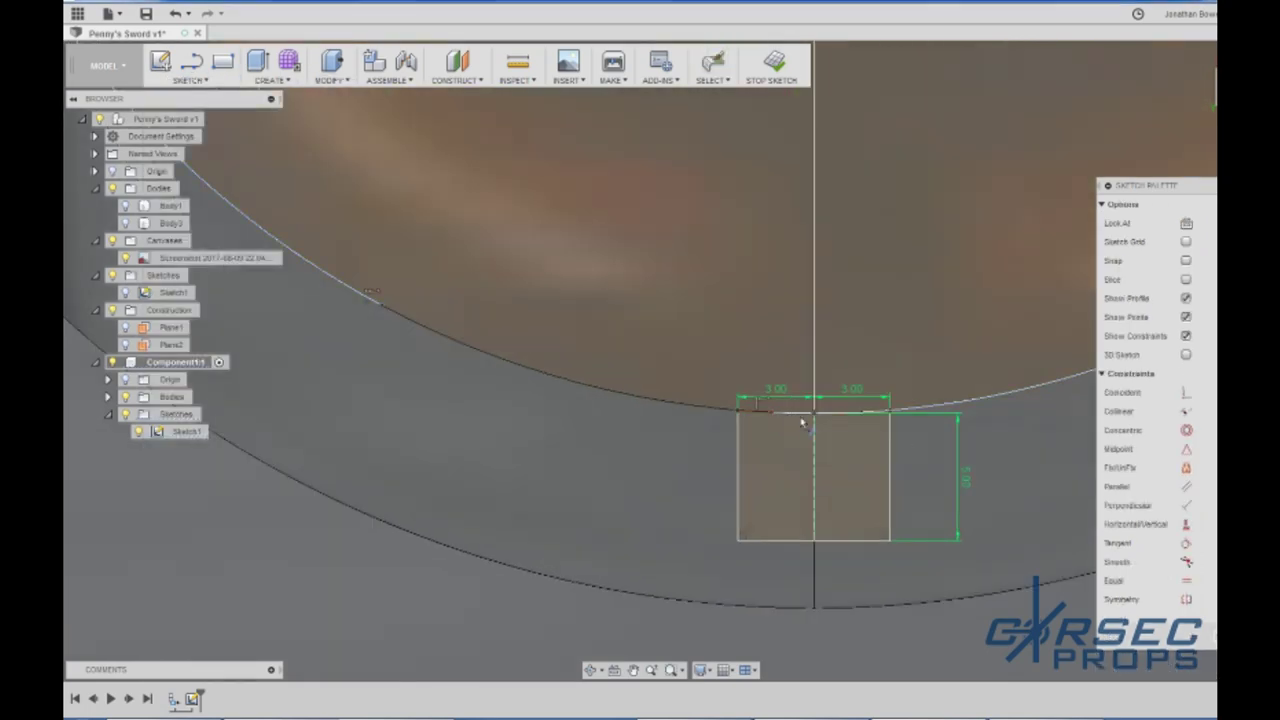
left_click(800, 416)
scroll(787, 420, "down", 2)
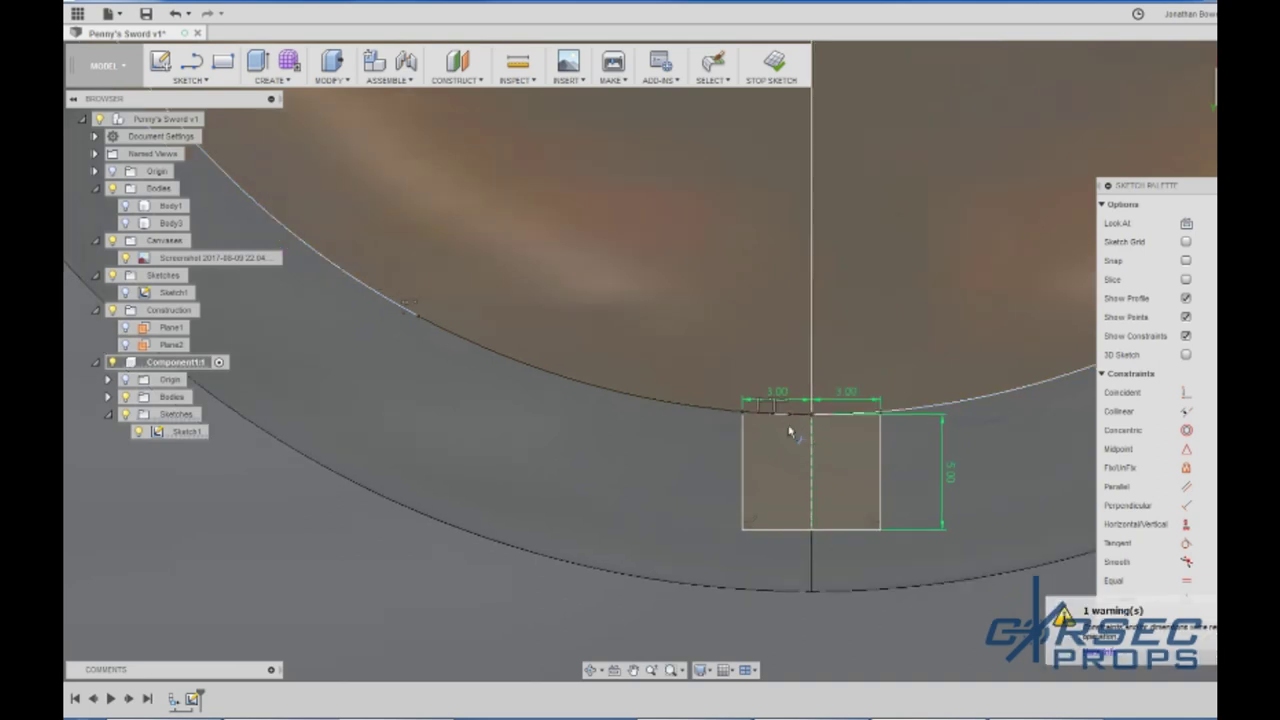
key("Escape")
Step: Trim the inner circle's remaining arc across the right half of the lower notch
left_click(815, 473)
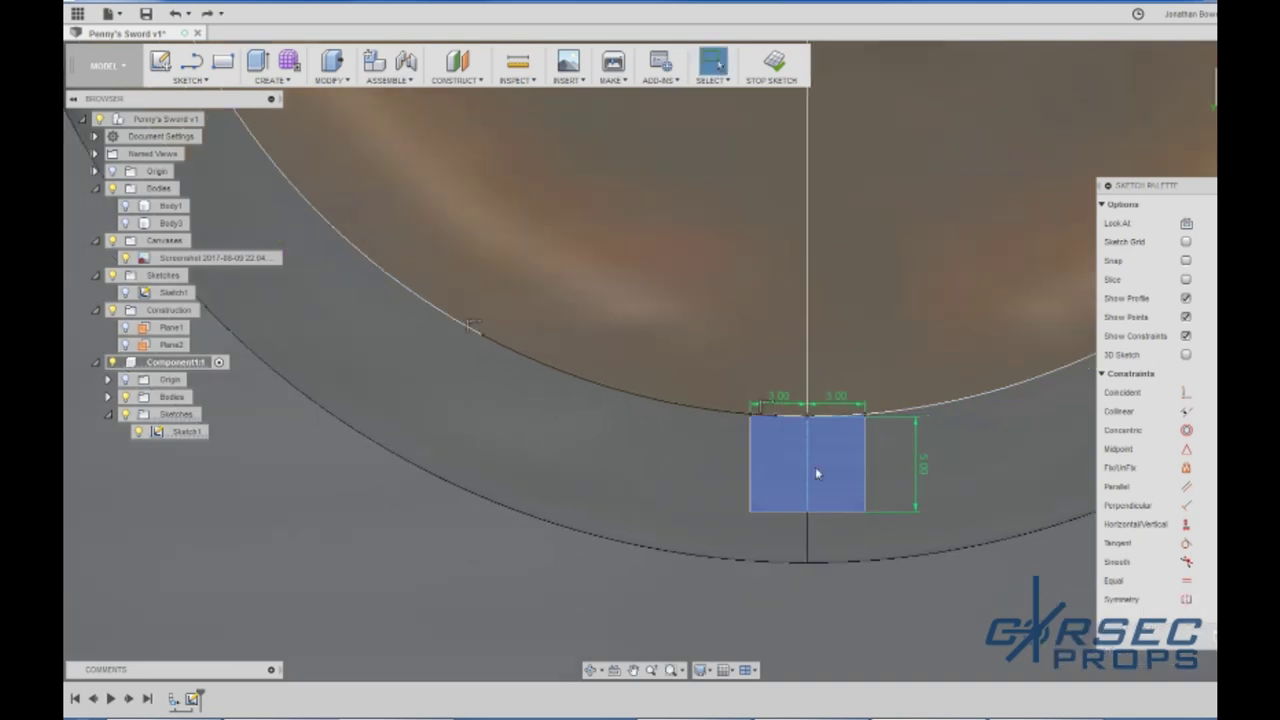
key("e")
key("t")
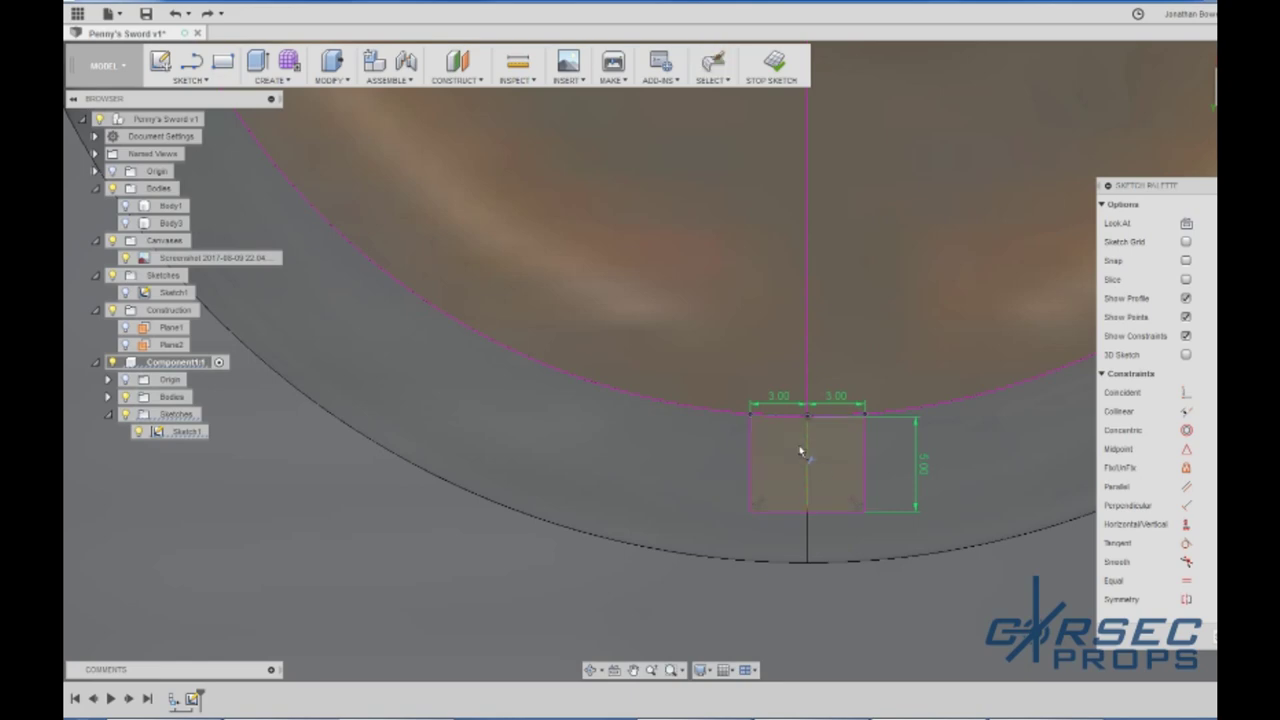
left_click(845, 420)
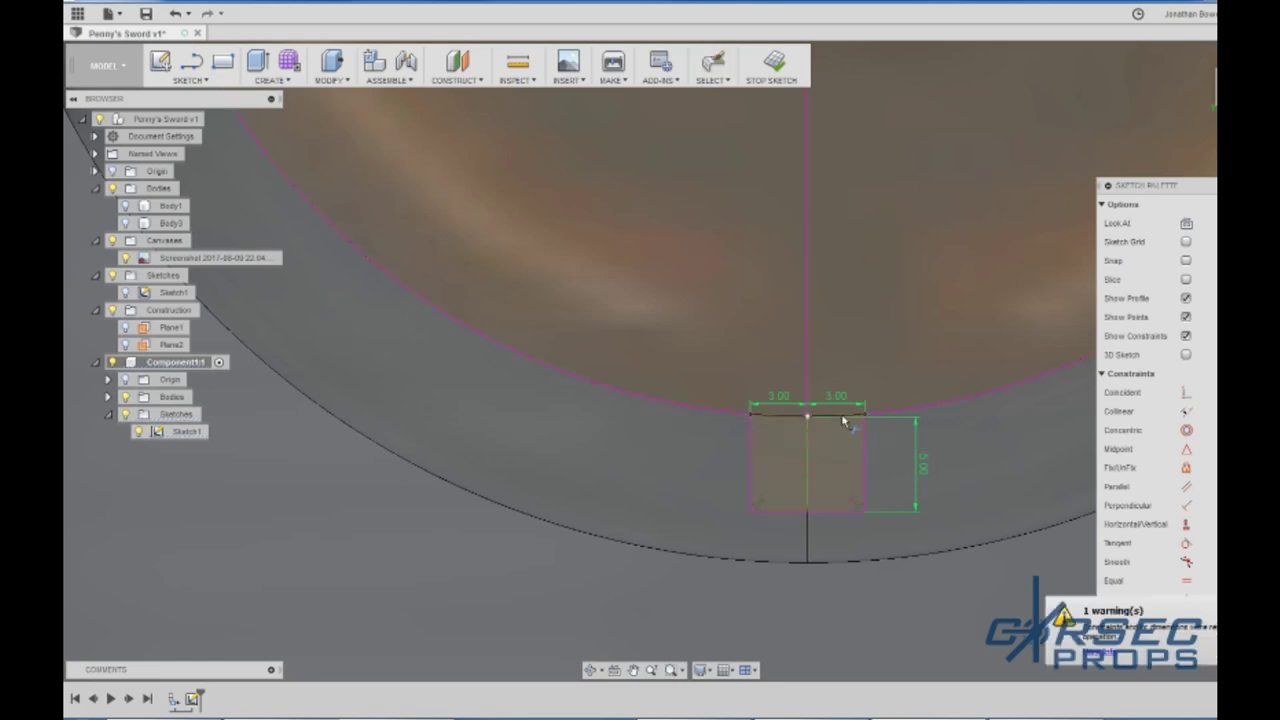
Step: Trim the inner circle's arcs across the left and upper notches and finish the sketch
scroll(832, 467, "down", 9)
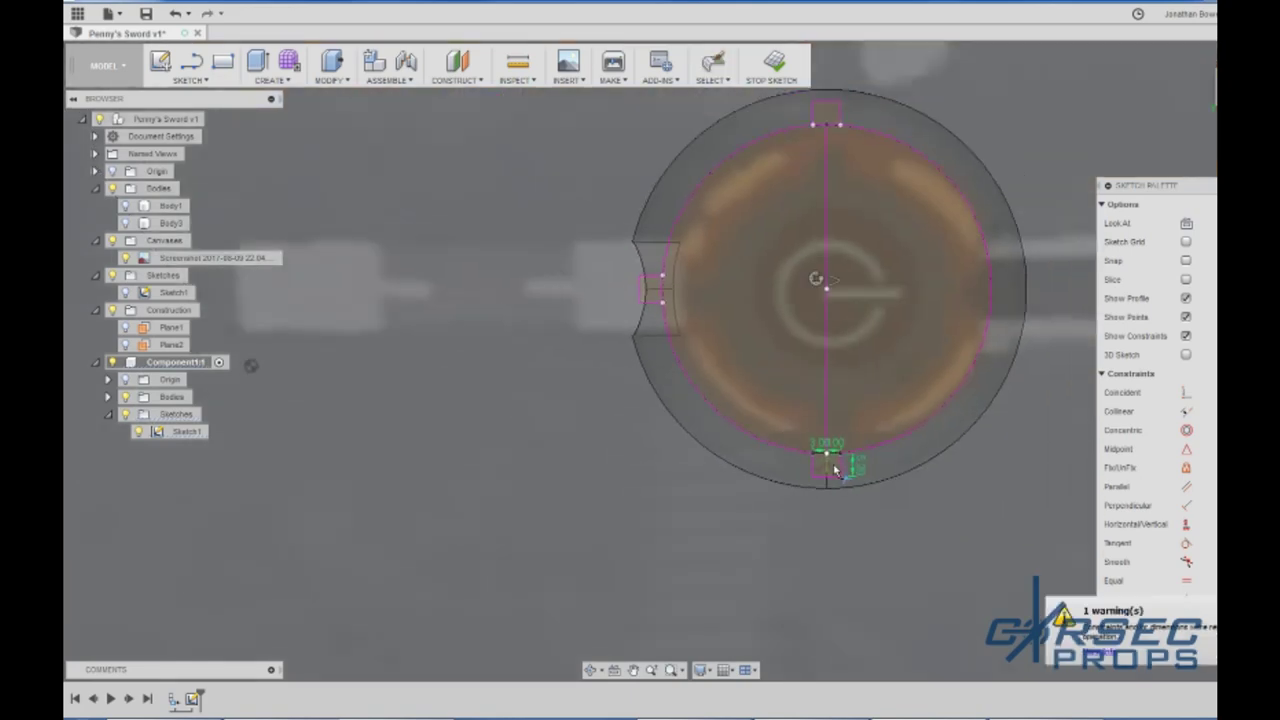
scroll(690, 277, "up", 3)
scroll(690, 277, "up", 4)
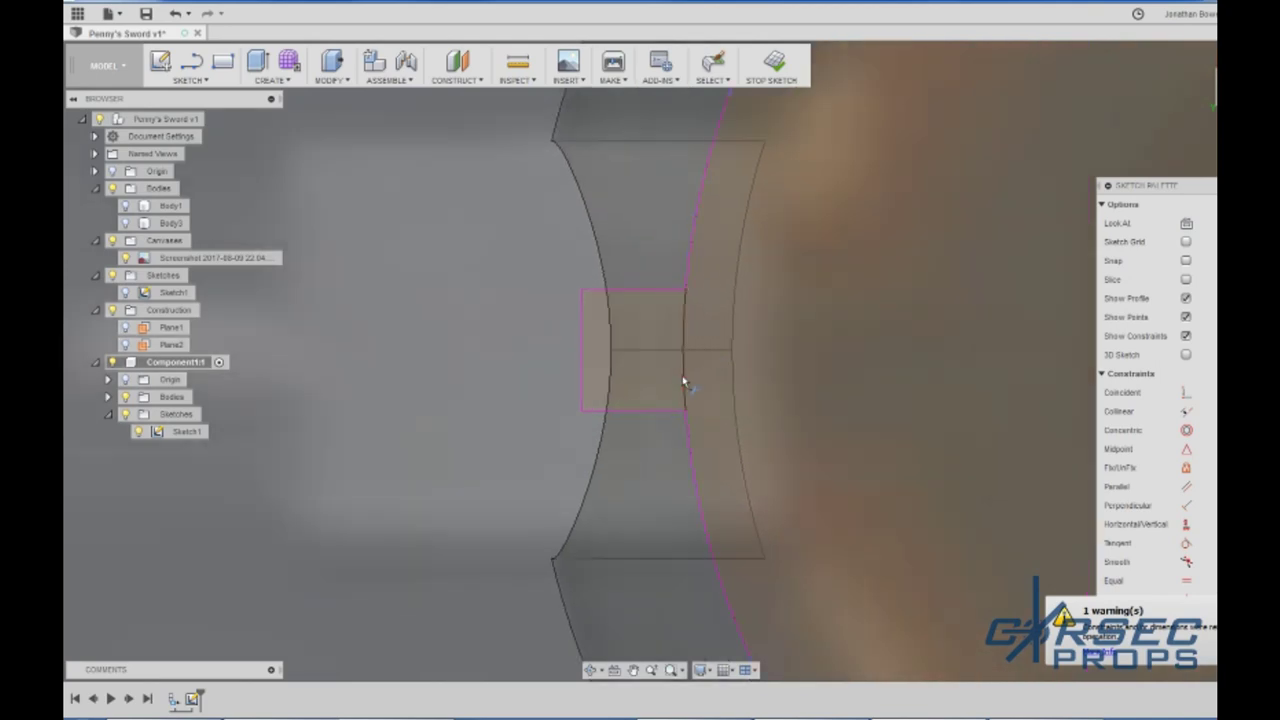
scroll(590, 458, "down", 3)
scroll(590, 458, "down", 3)
scroll(866, 250, "up", 5)
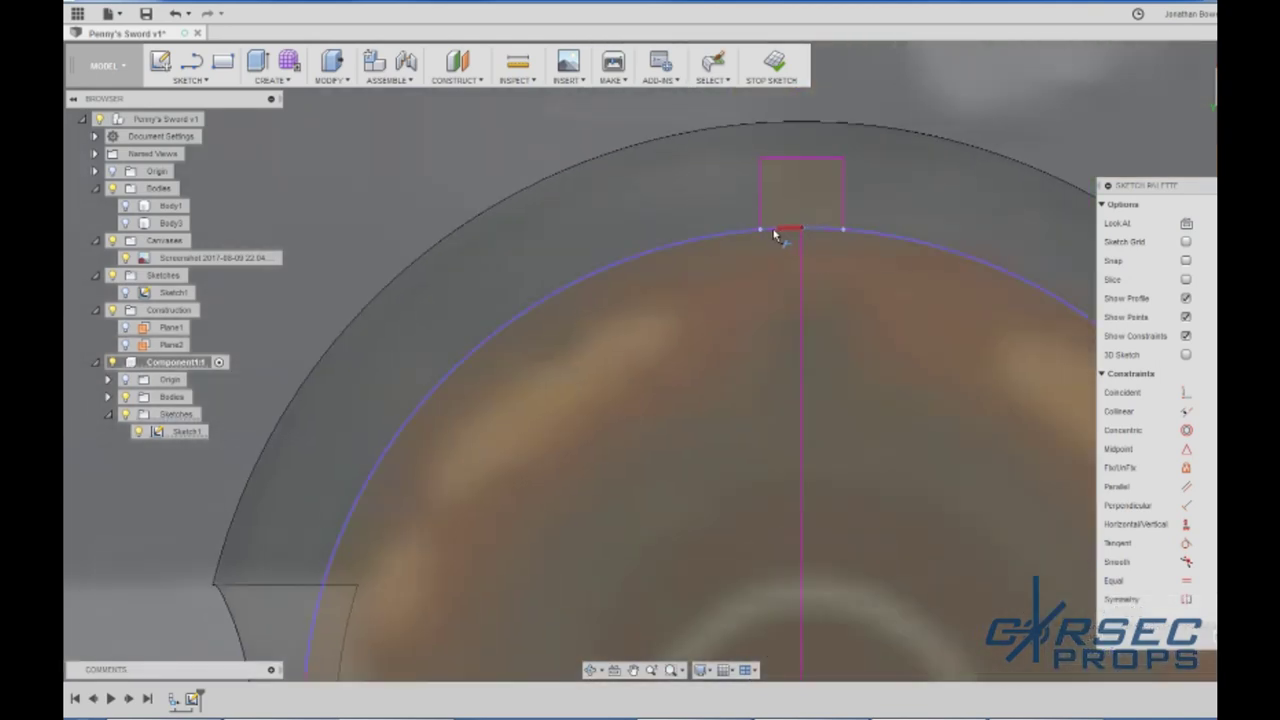
left_click(776, 232)
scroll(773, 232, "up", 2)
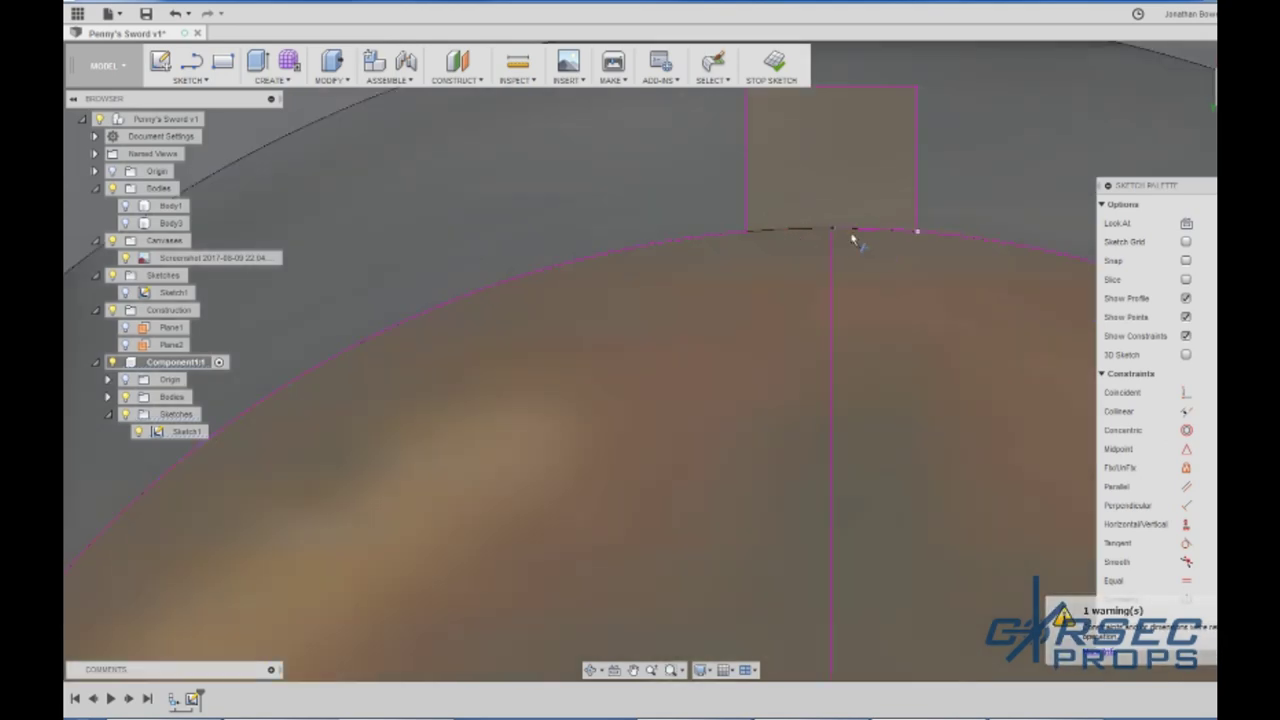
scroll(812, 228, "down", 5)
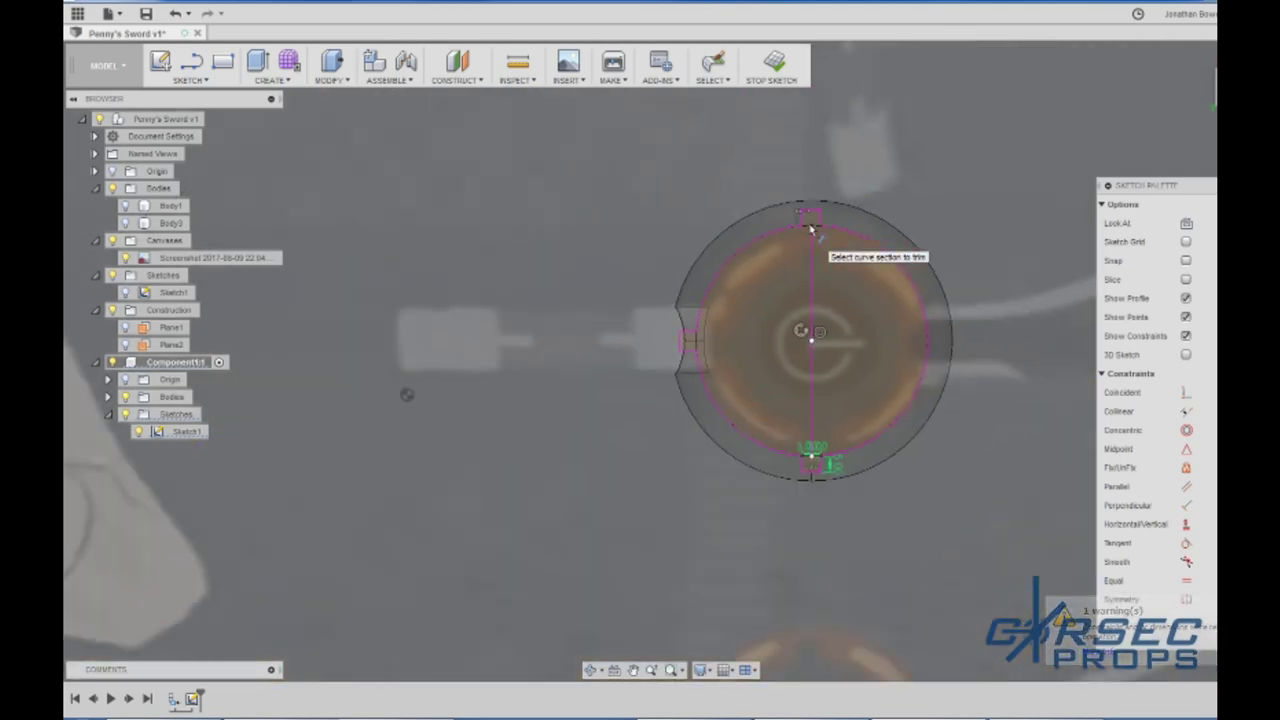
left_click(771, 66)
scroll(812, 342, "up", 2)
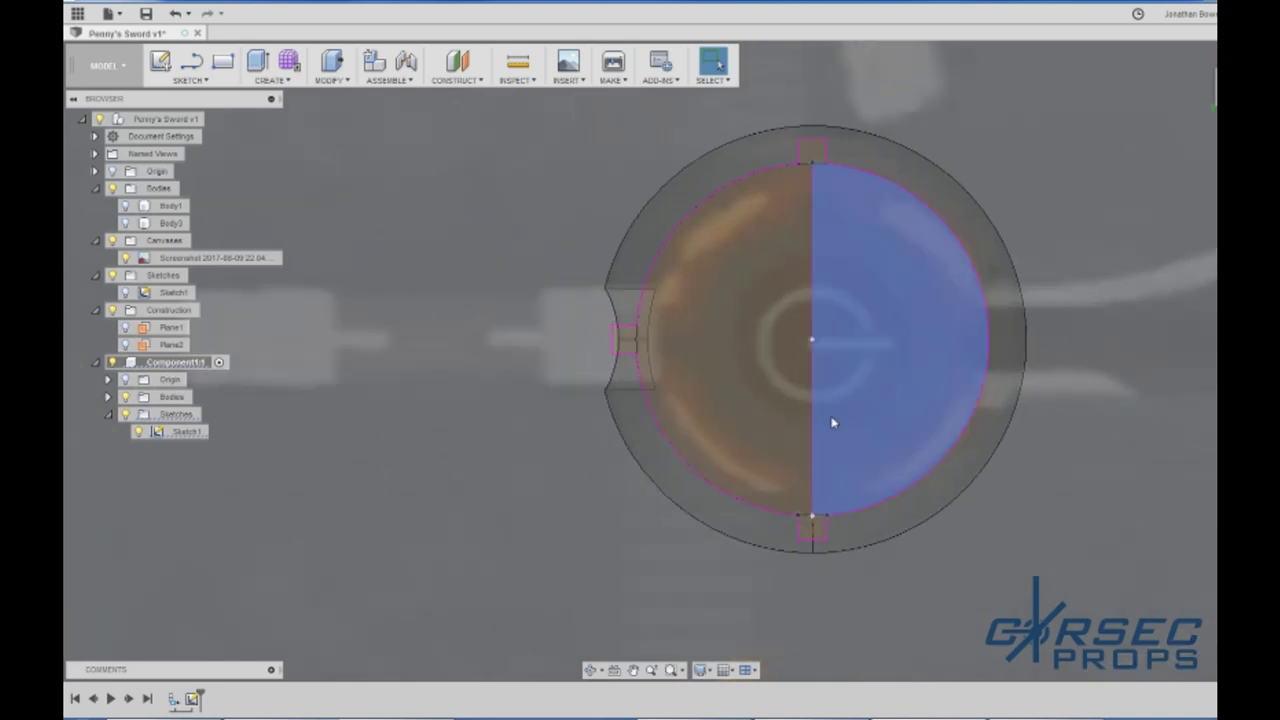
Step: Reopen Sketch1, convert the hub's vertical centre line to a construction line and finish the sketch
double_click(184, 431)
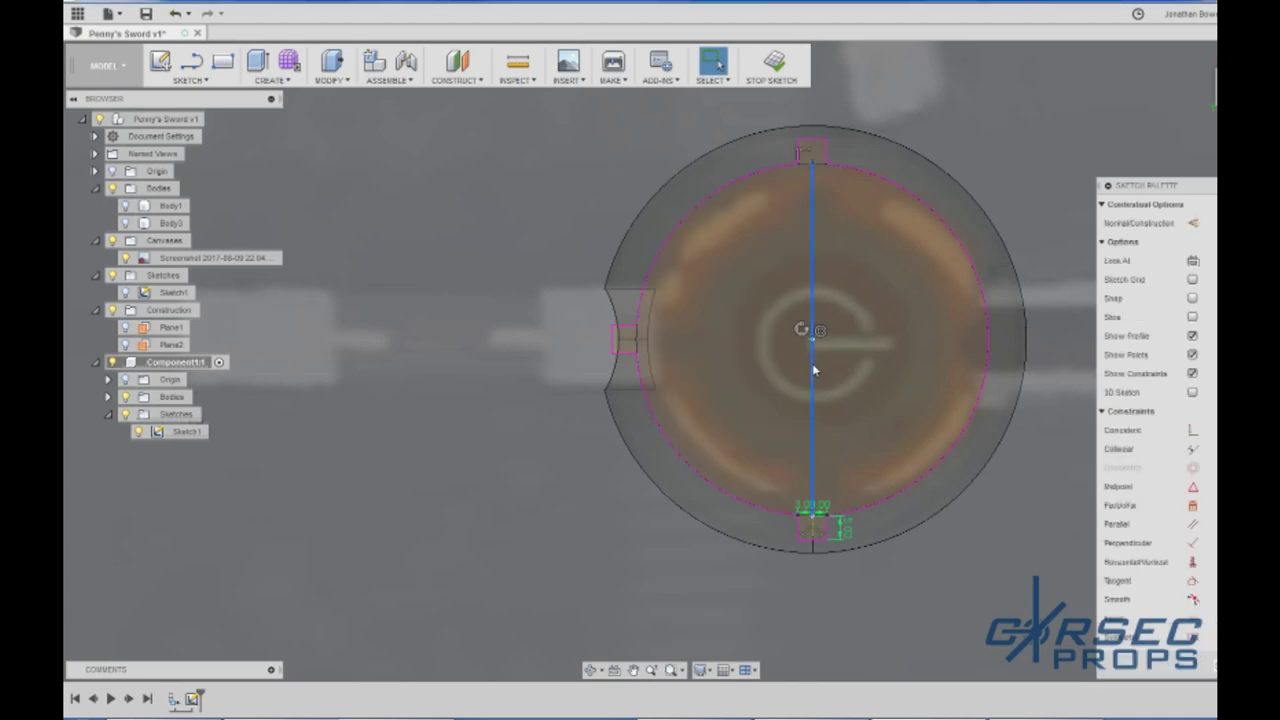
left_click(1213, 634)
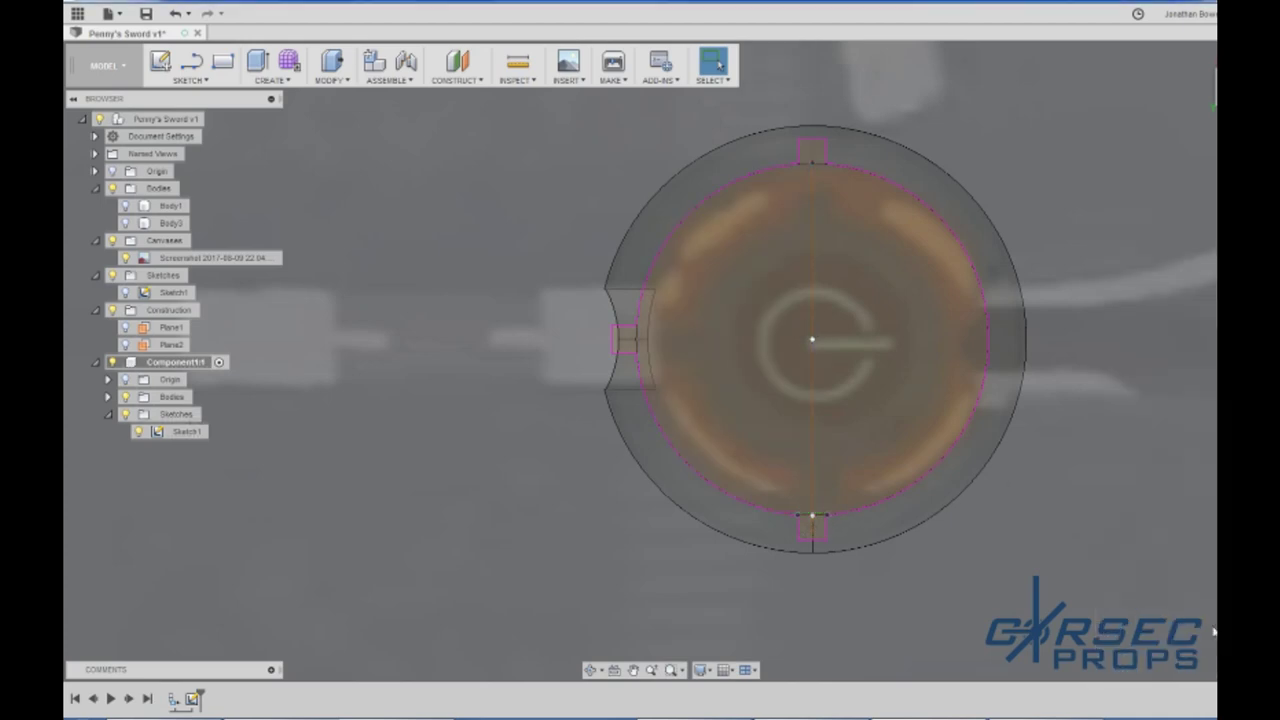
Step: Check the inner circle and the combined circle-and-notch profile, reopening and closing Sketch1
left_click(637, 348)
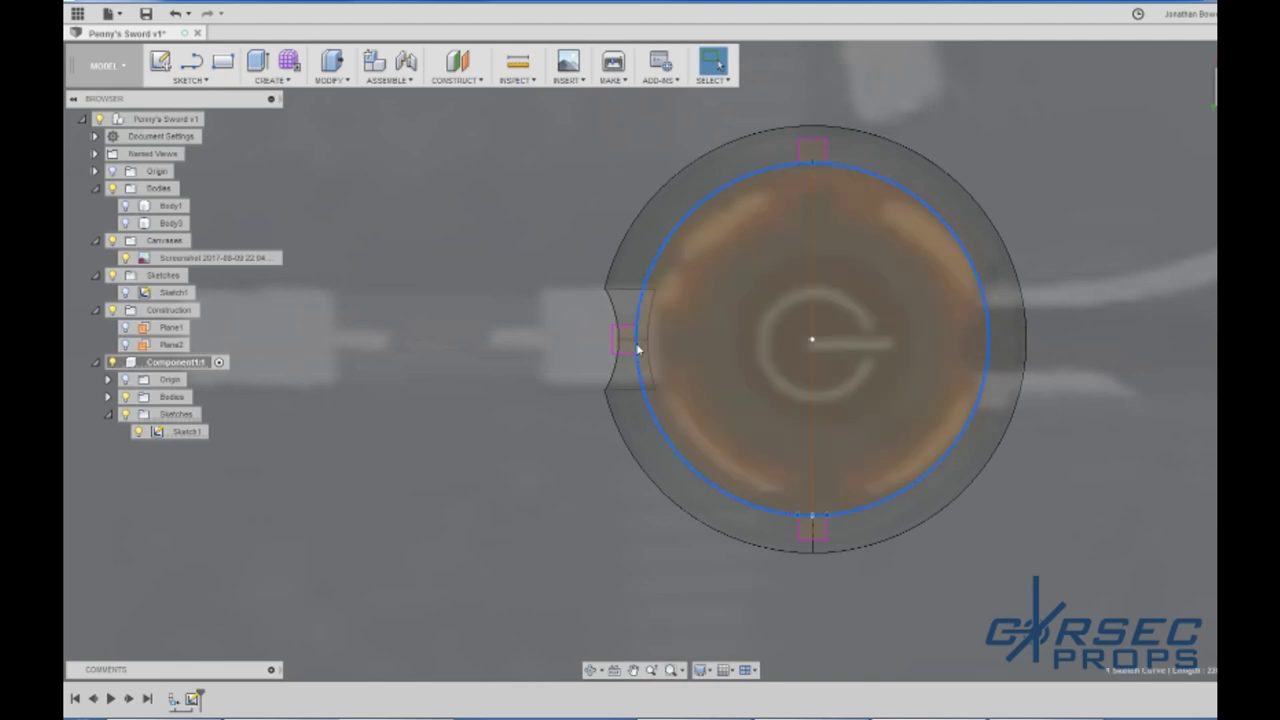
double_click(180, 431)
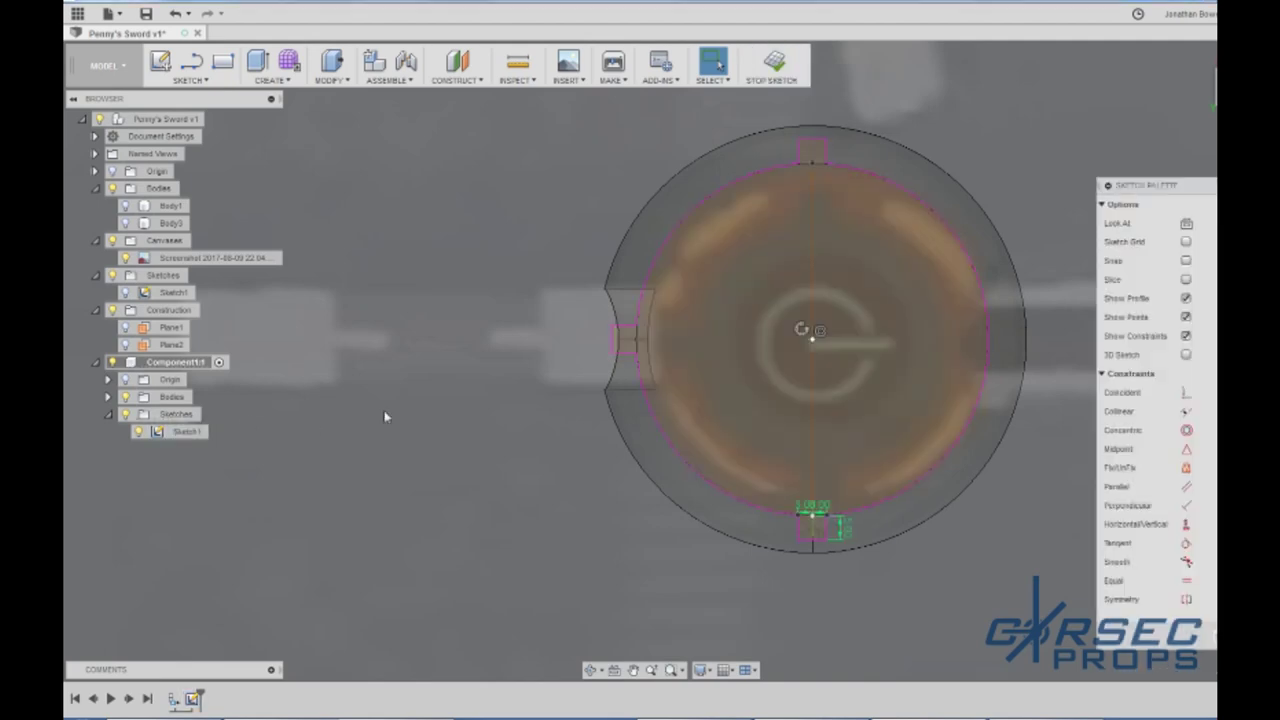
left_click(636, 342)
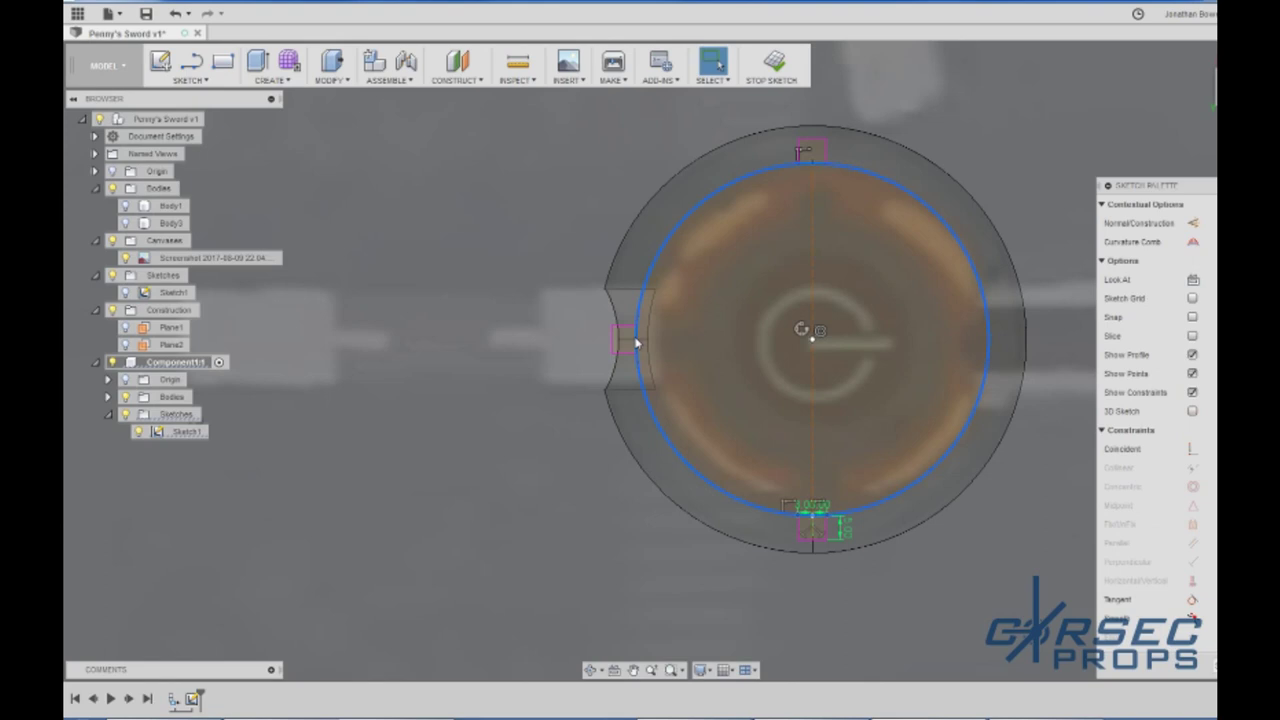
left_click(637, 343)
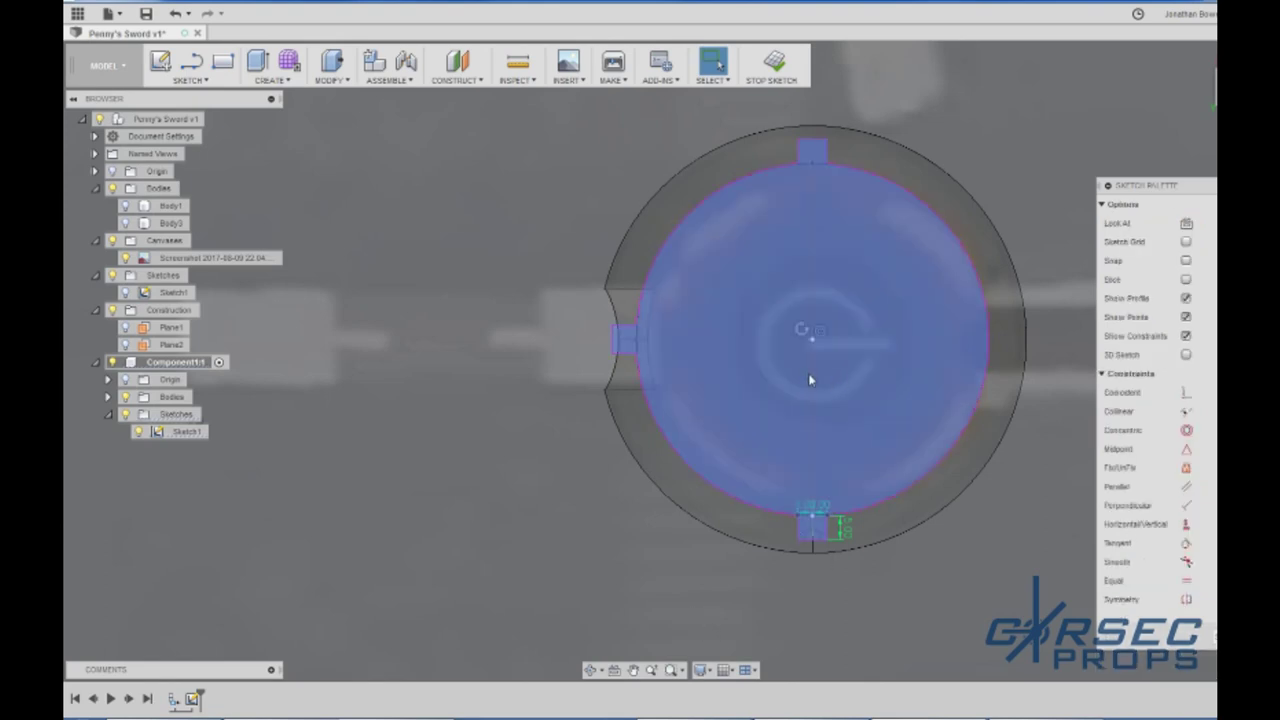
key("Escape")
left_click(1173, 634)
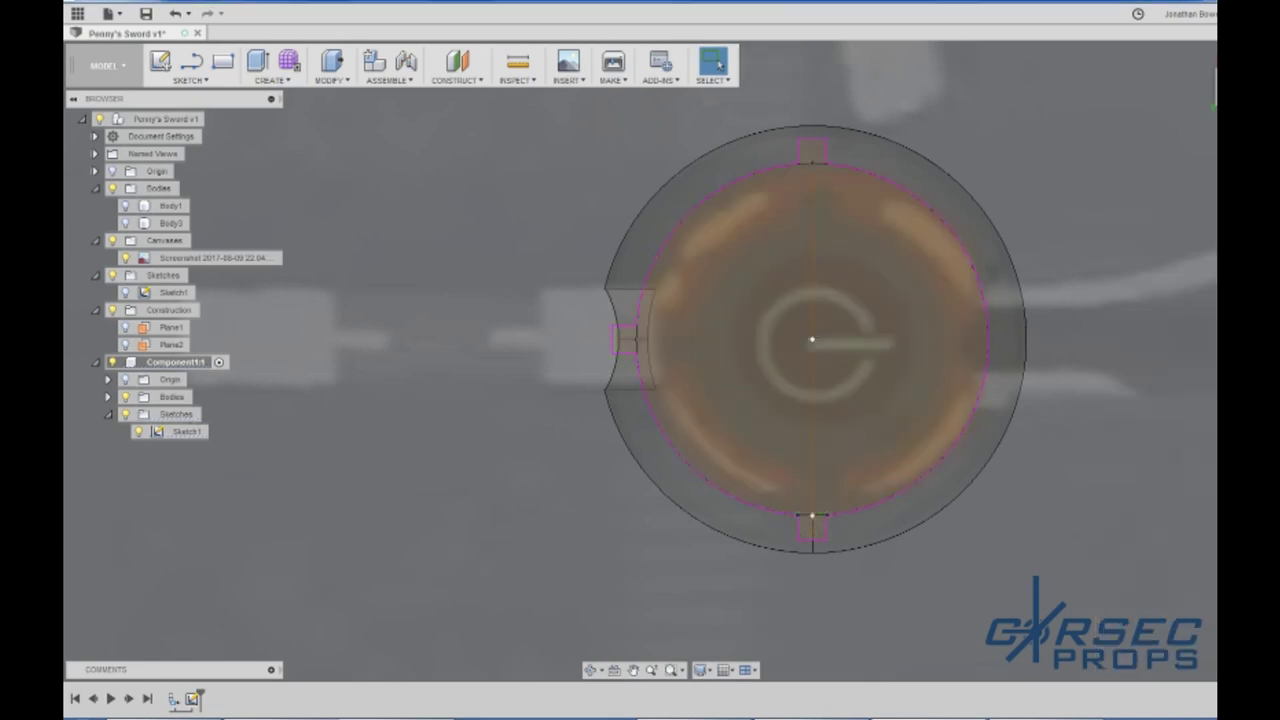
left_click(938, 248)
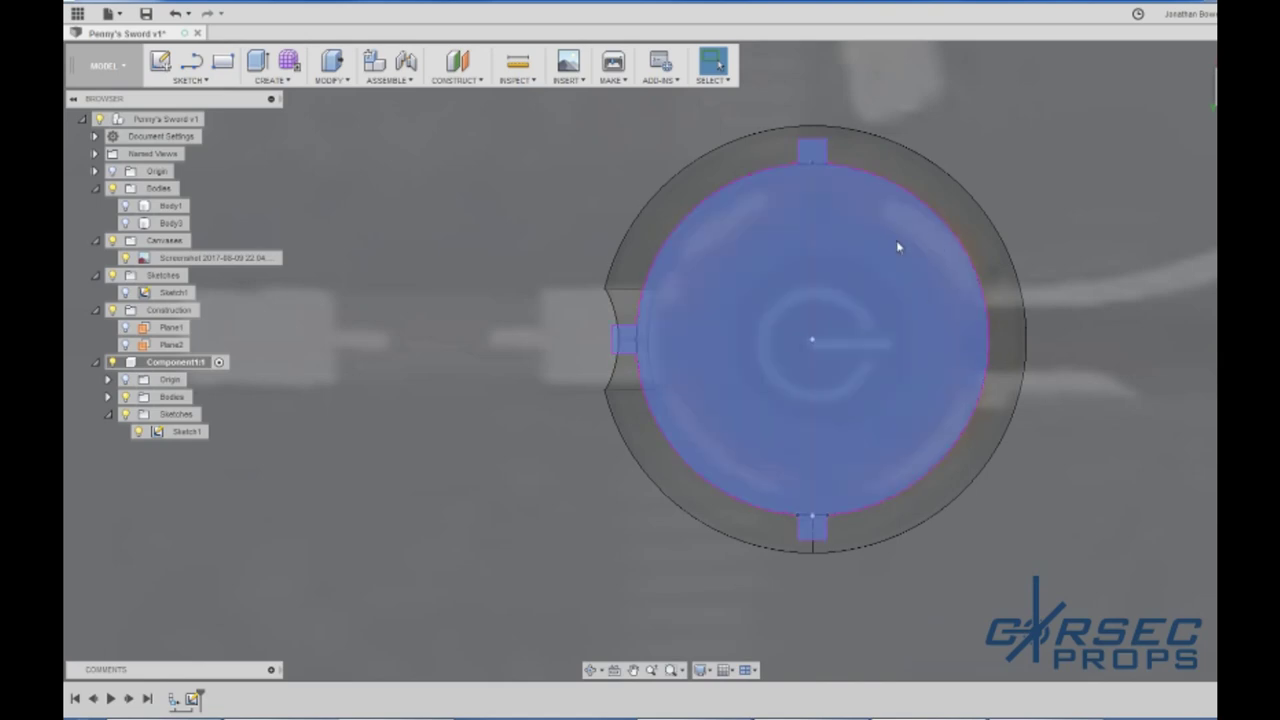
key("e")
Step: Split the hub body with the notched inner-circle sketch profile as the splitting tool, keeping the tool extended
left_click(333, 79)
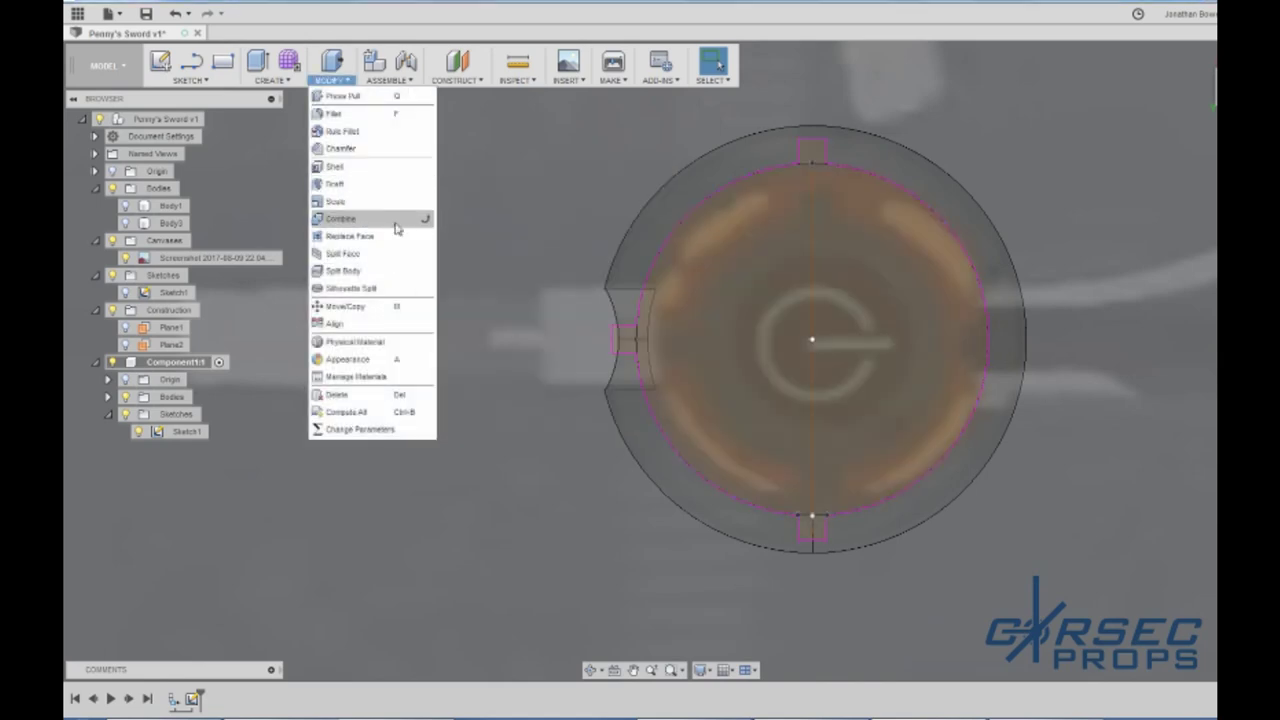
left_click(343, 270)
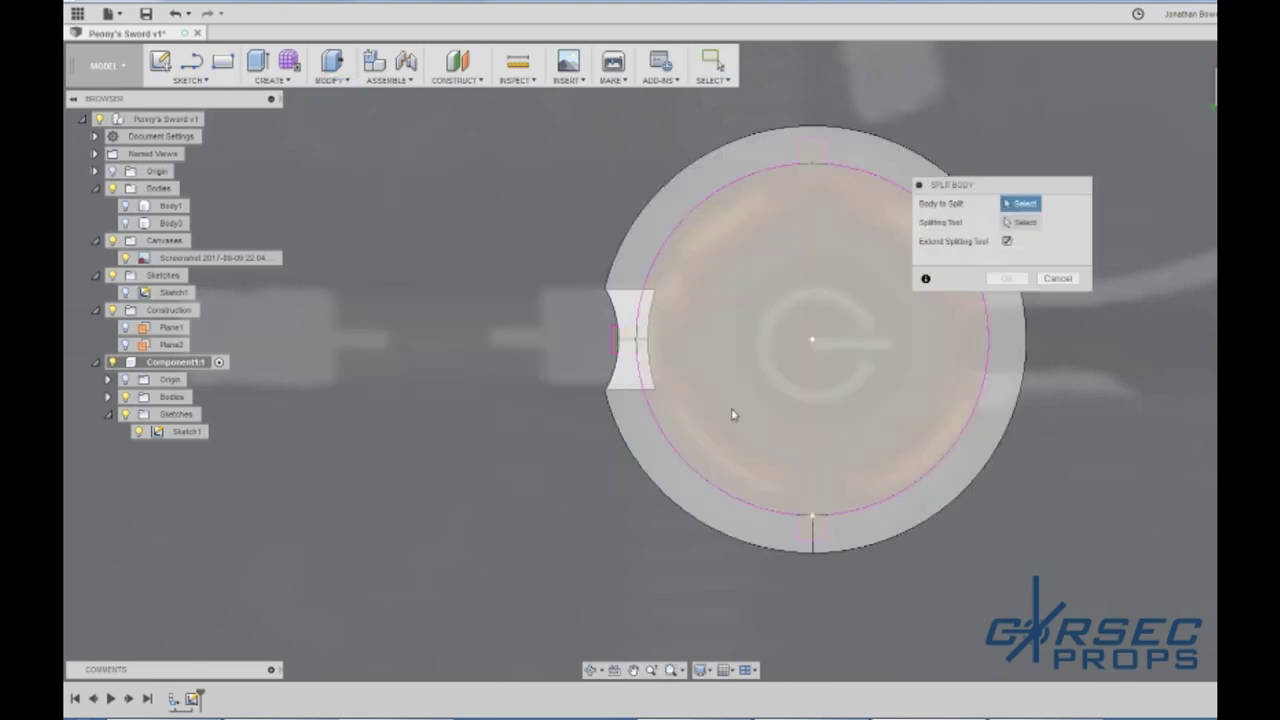
left_click(628, 249)
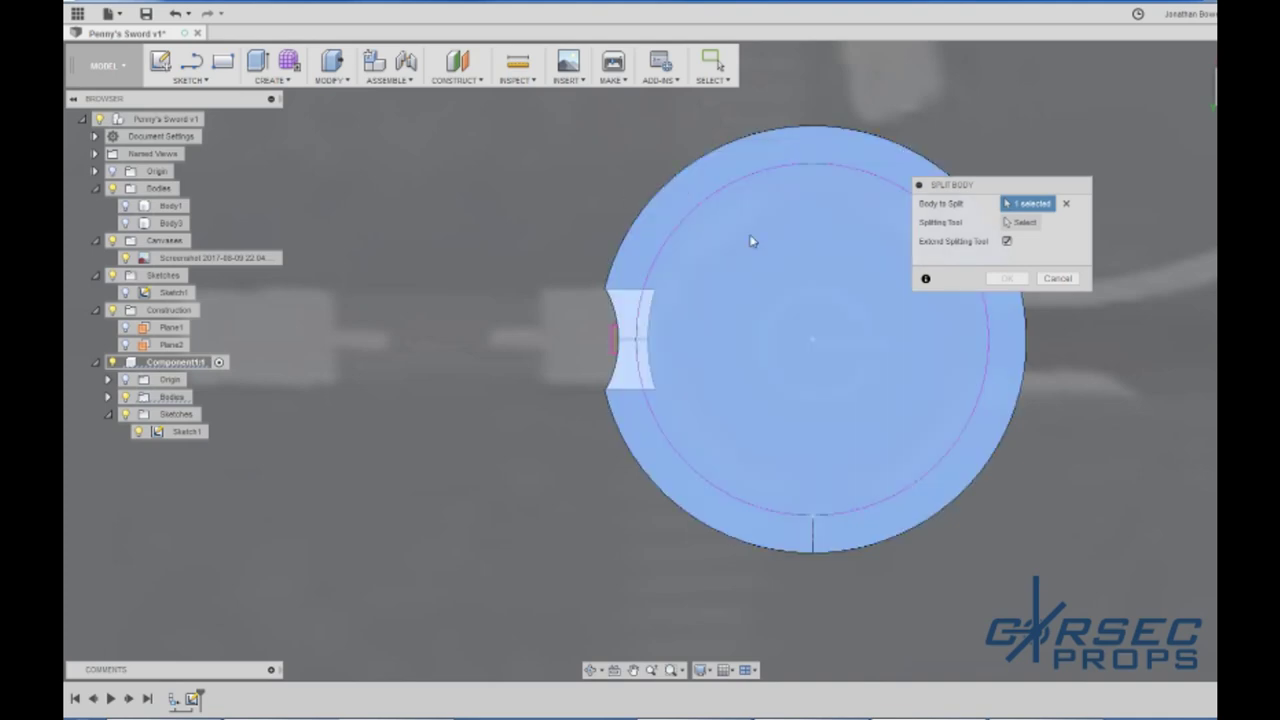
left_click(1021, 222)
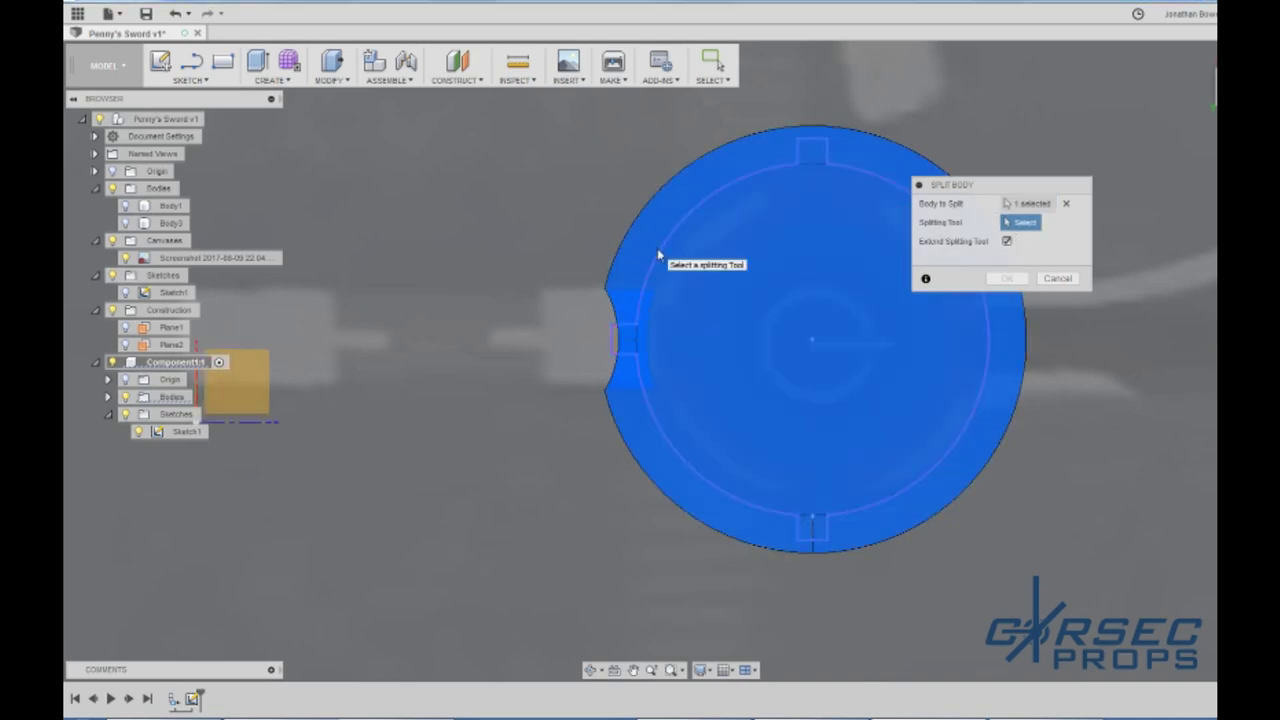
left_click(658, 255)
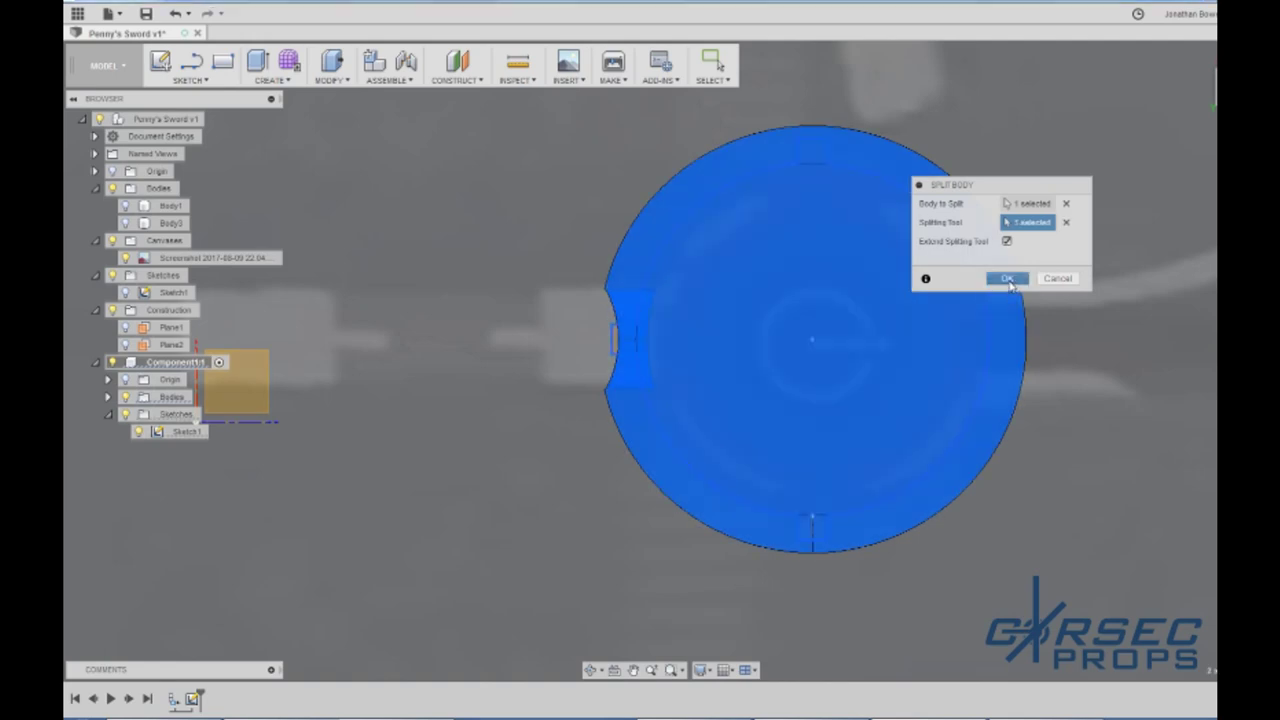
left_click(1007, 278)
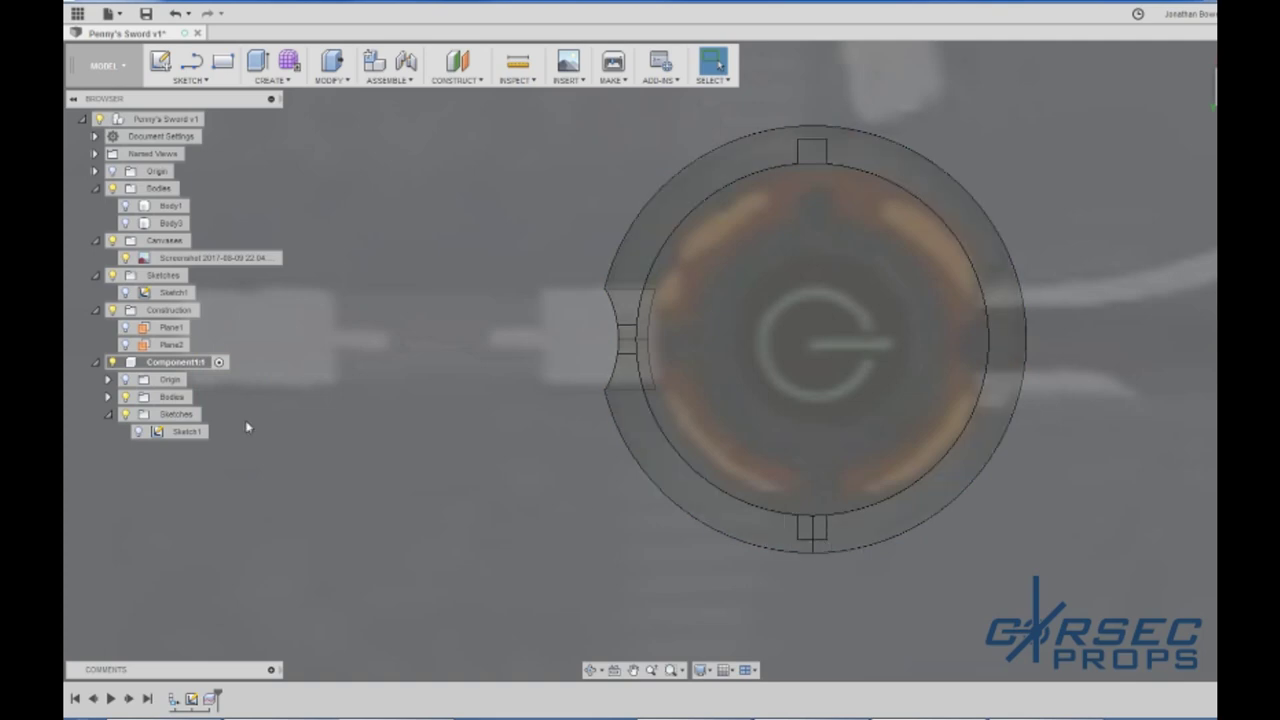
Step: Hide the outer ring Body2 in Component1 and inspect the notched core Body1 from an angle
left_click(108, 397)
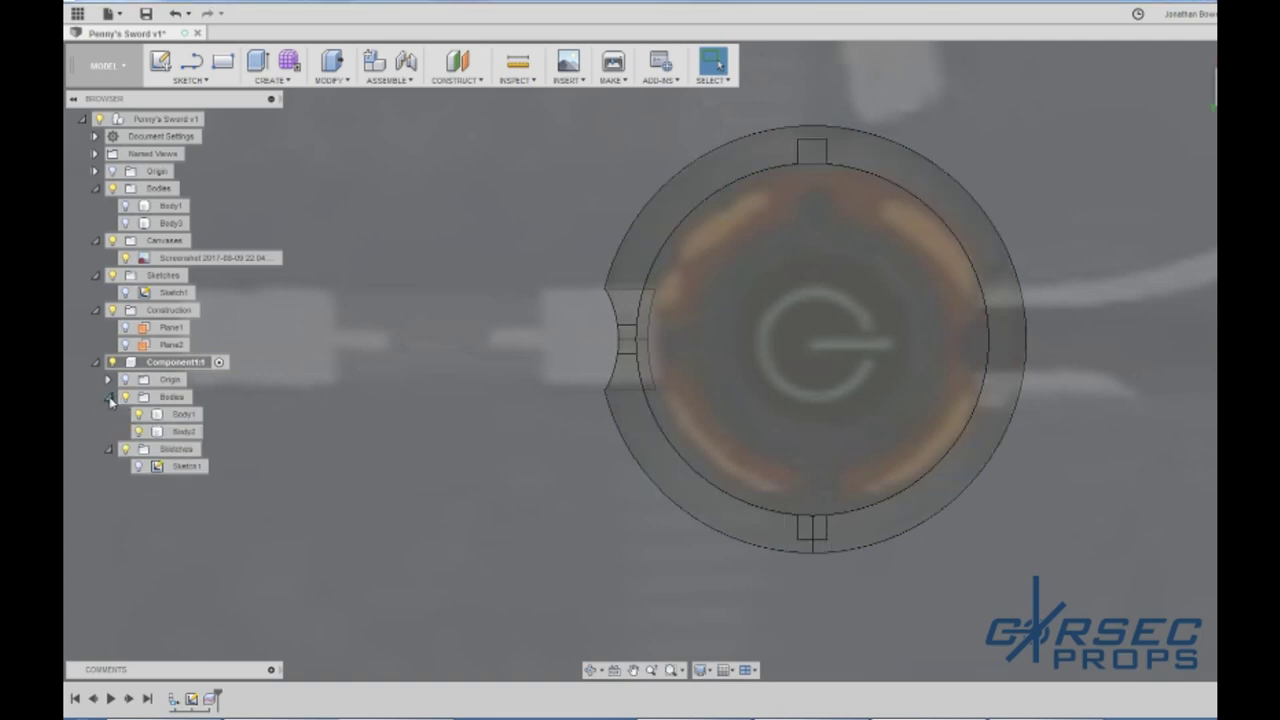
left_click(166, 436)
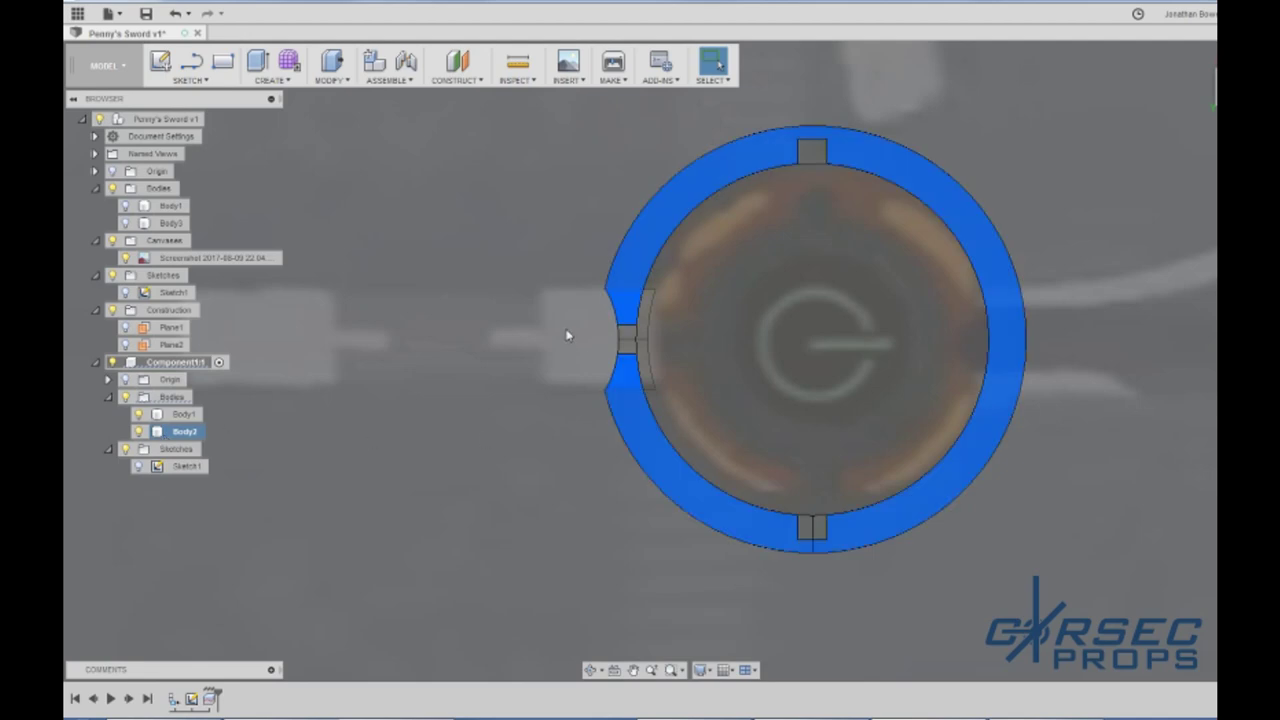
scroll(565, 335, "up", 3)
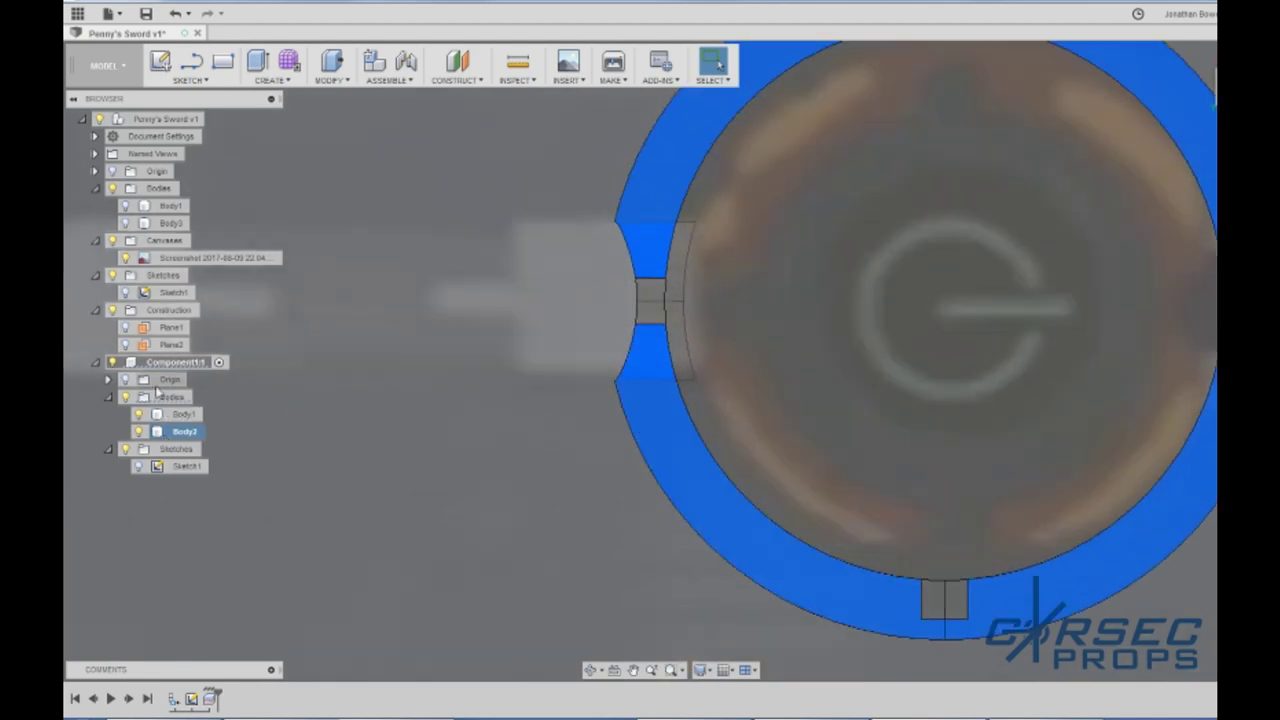
scroll(430, 440, "down", 3)
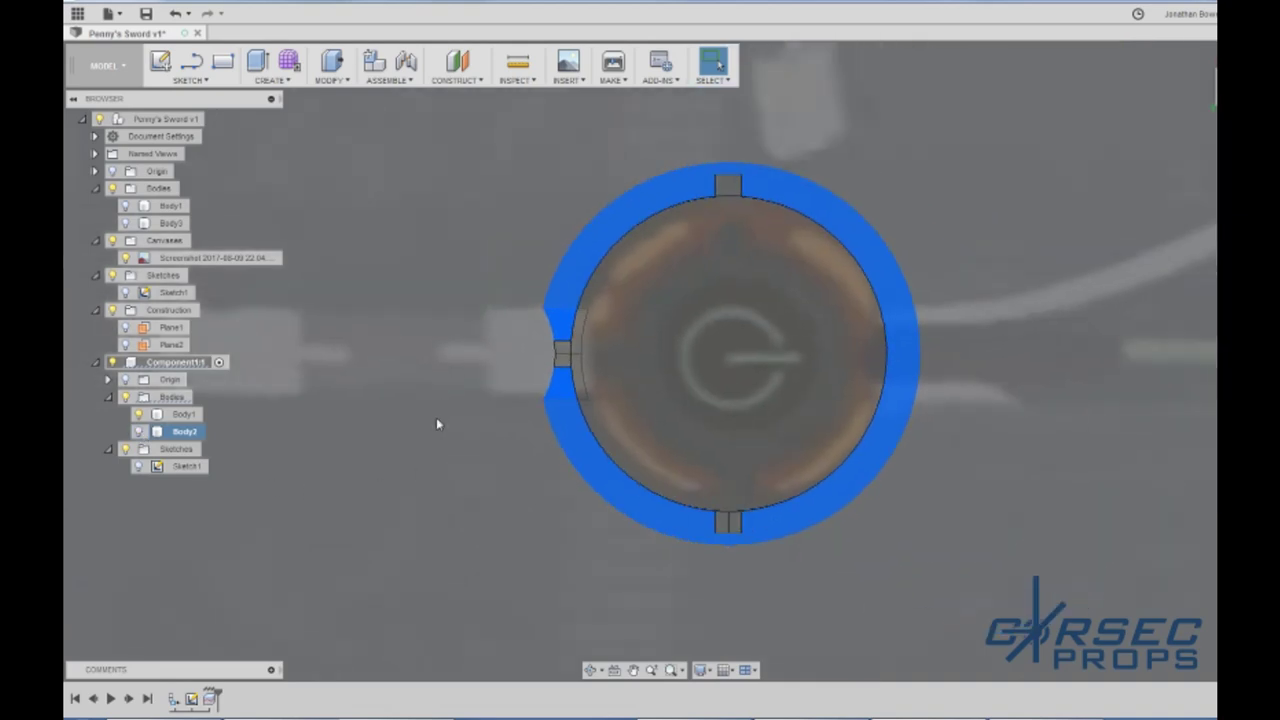
left_click(480, 501)
middle_click_drag(480, 501, 578, 440, "shift")
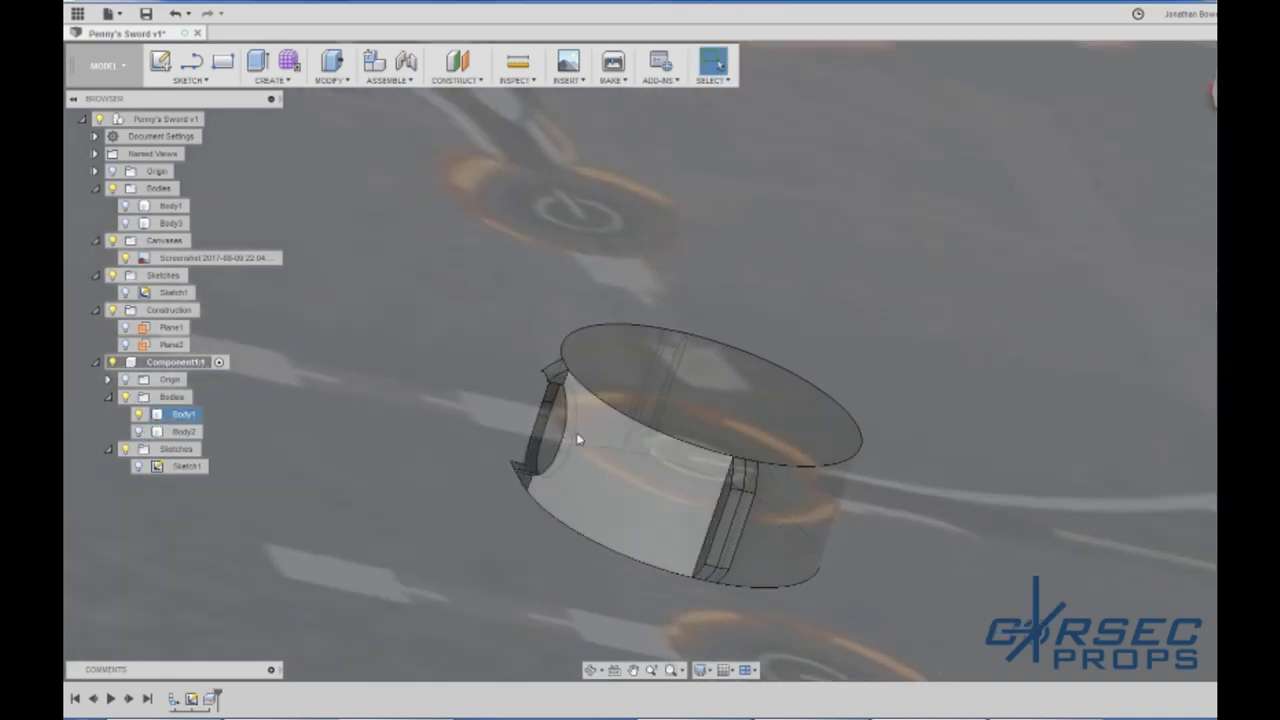
Step: Roll Component1's history back to before the inner-circle sketch to check the original hub, and return to its latest feature
left_click(93, 699)
left_click(93, 699)
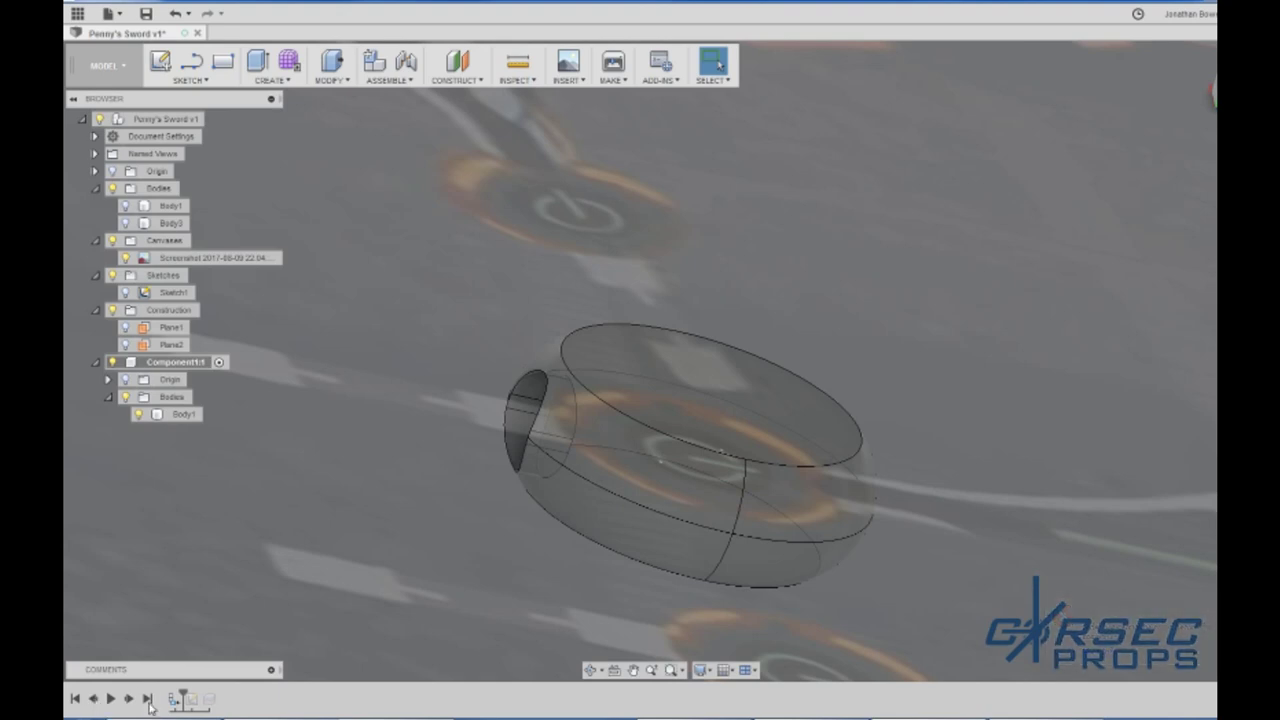
left_click(148, 700)
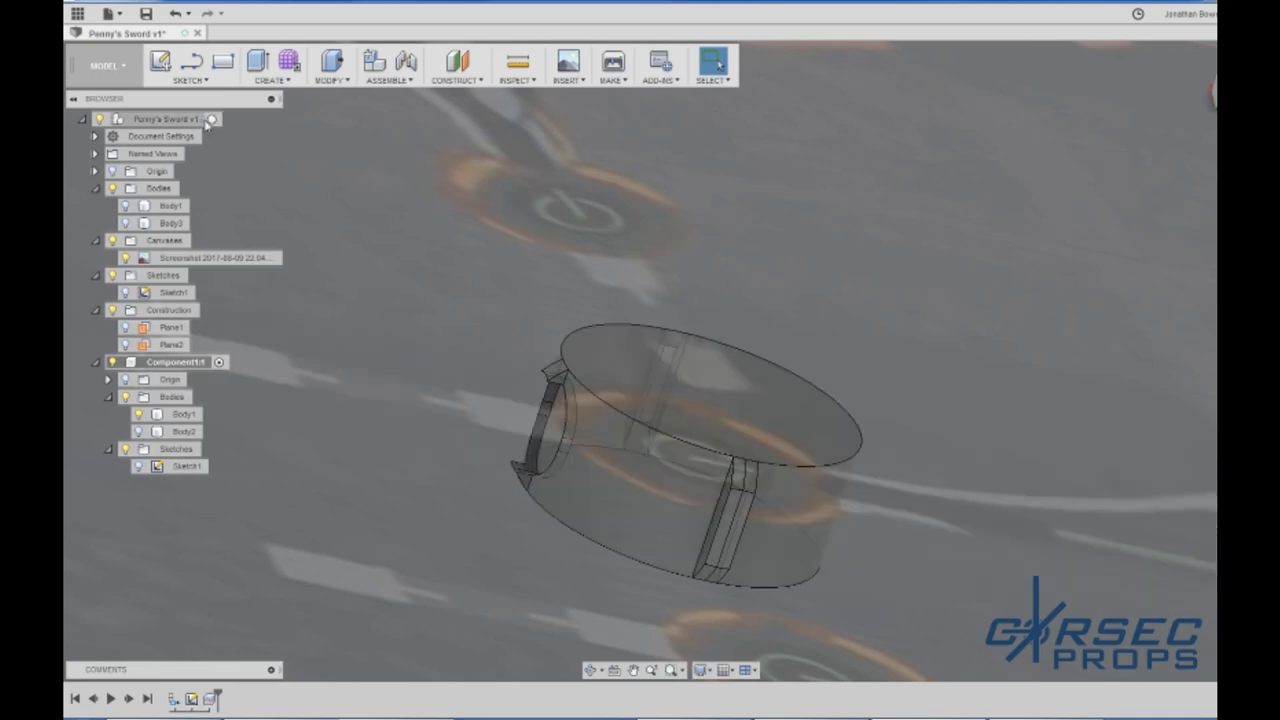
Step: Activate the top-level Penny's Sword component, check the Combine1 cut's settings and delete that feature from the history
left_click(211, 120)
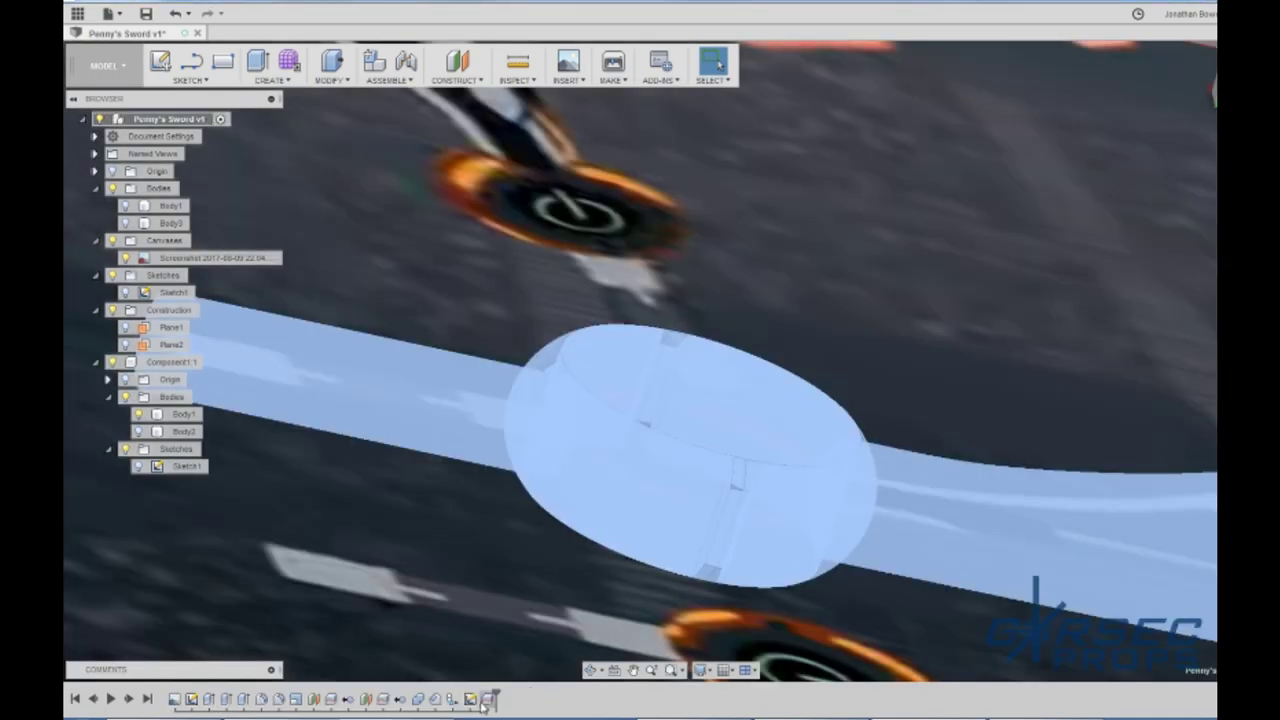
left_click(419, 706)
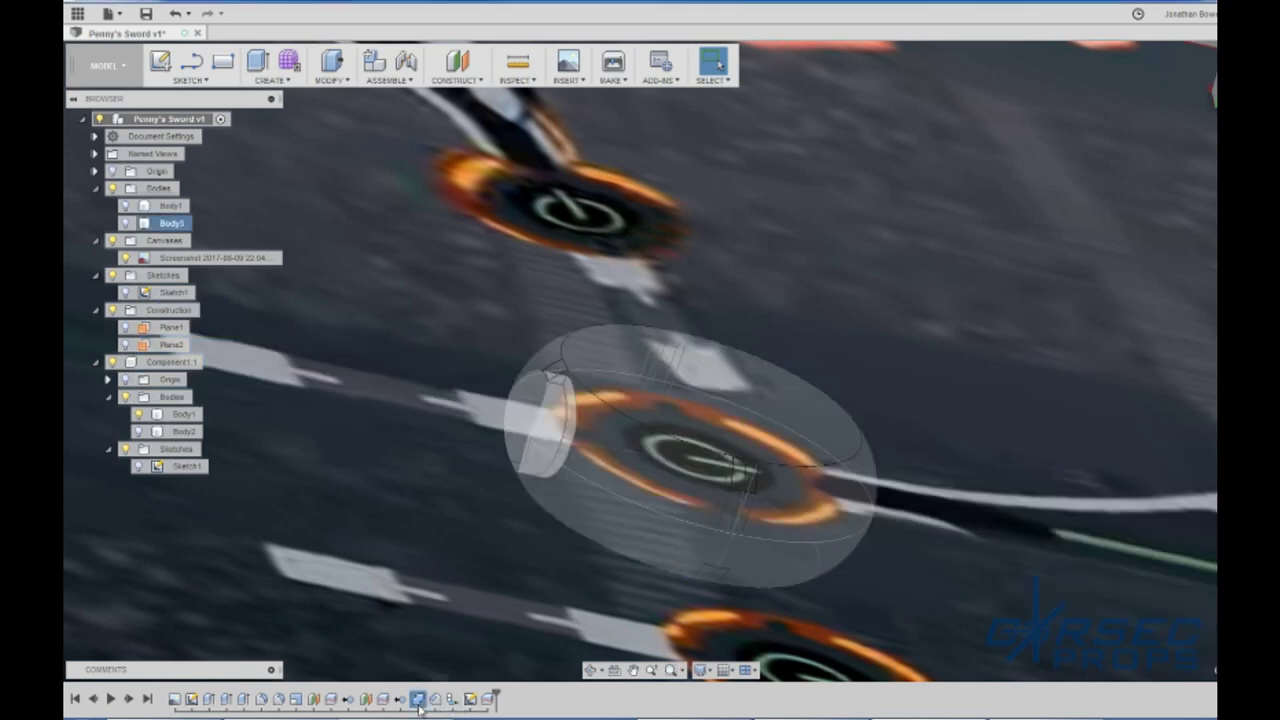
double_click(419, 706)
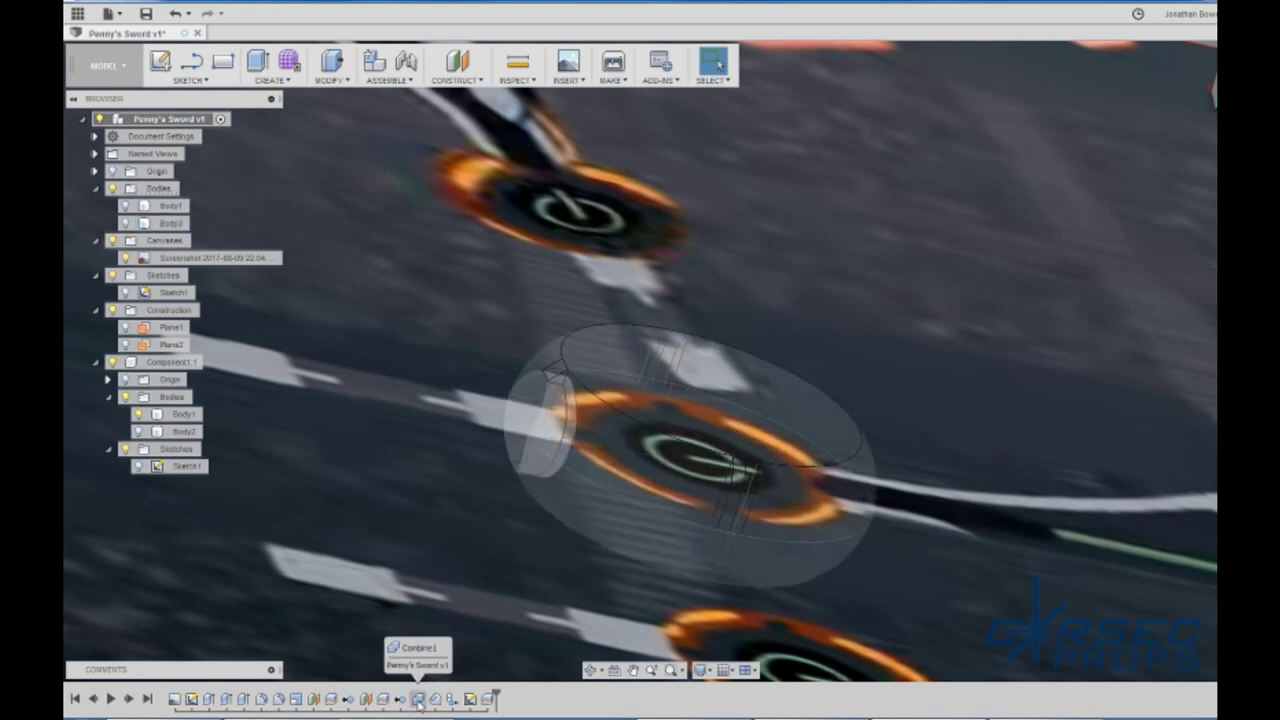
double_click(419, 706)
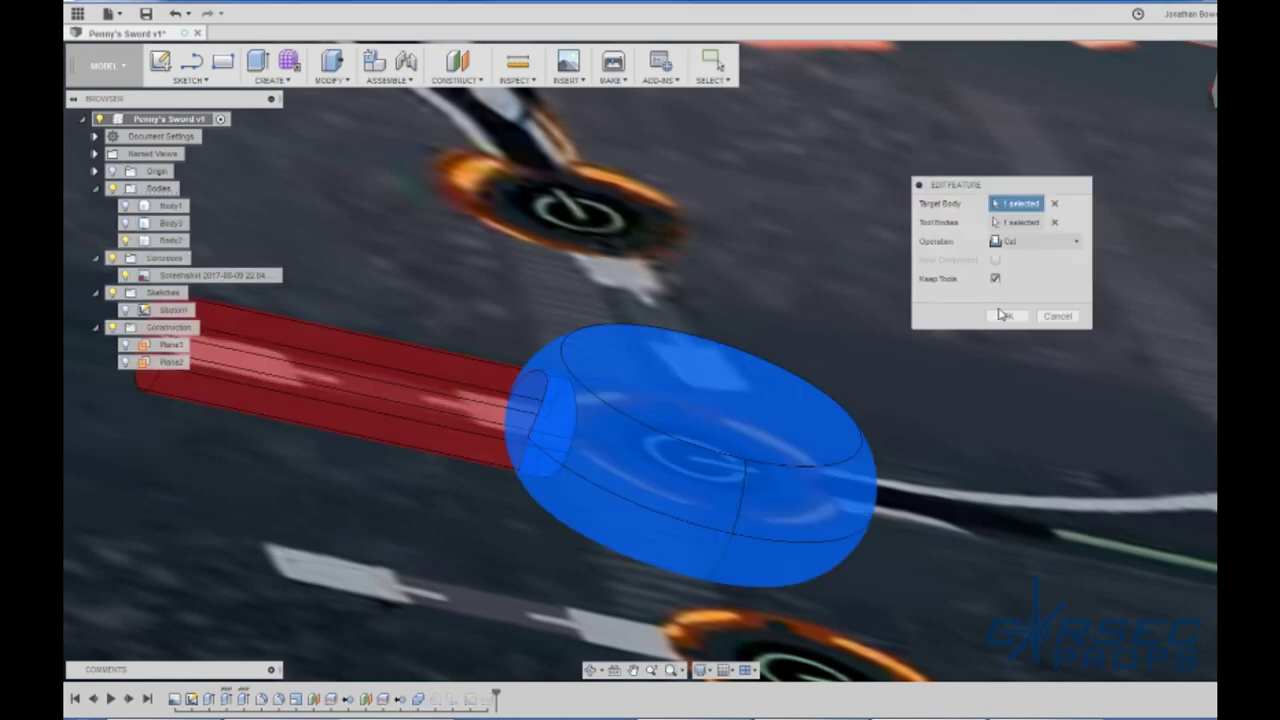
left_click(1057, 316)
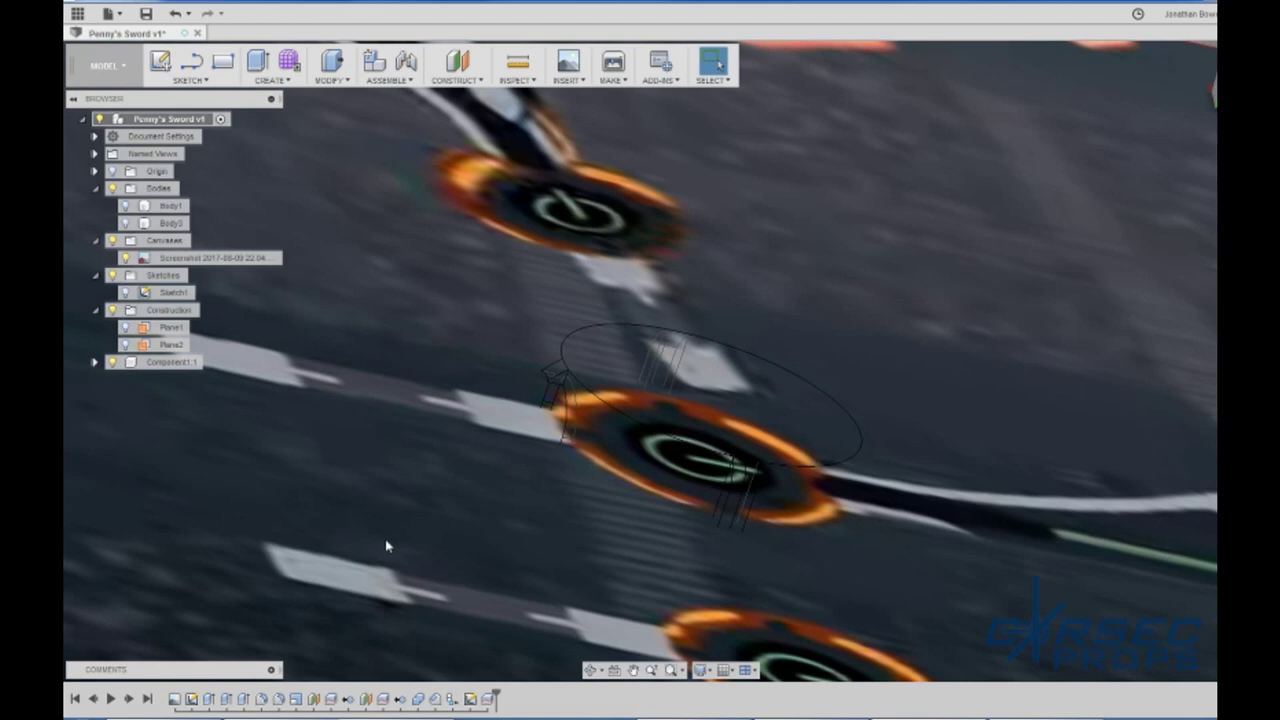
left_click(418, 704)
right_click(418, 704)
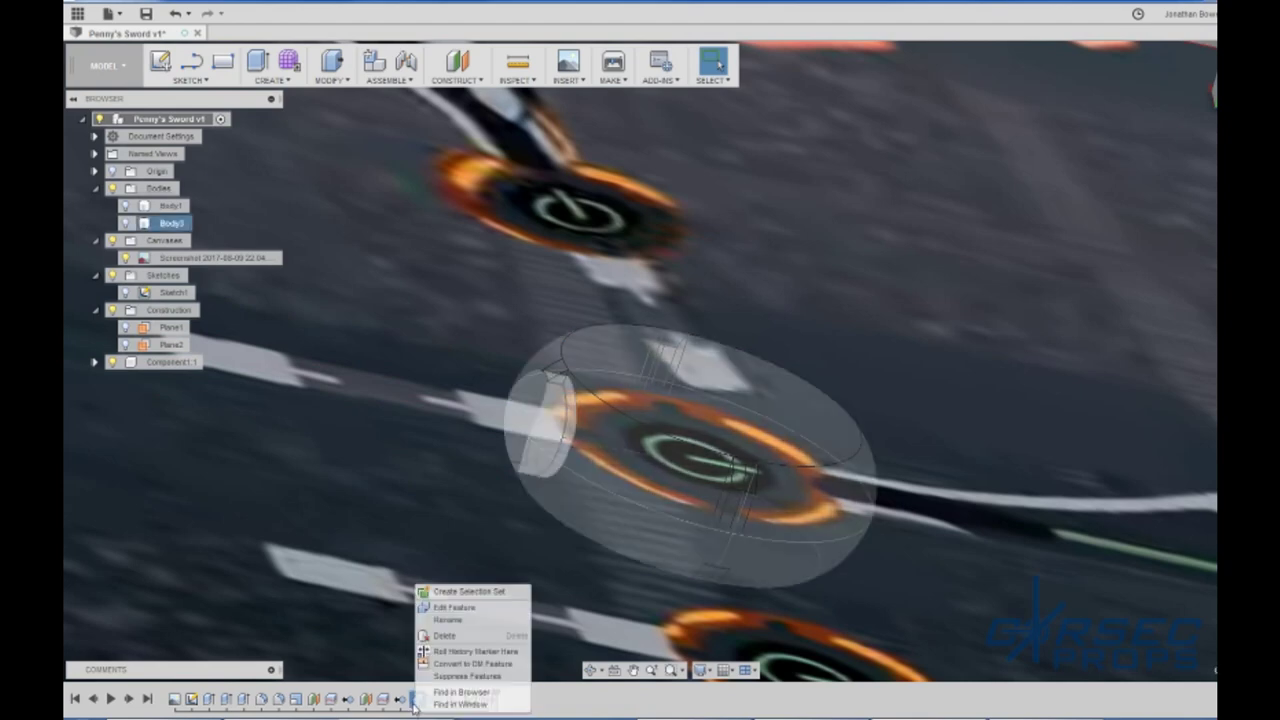
left_click(444, 636)
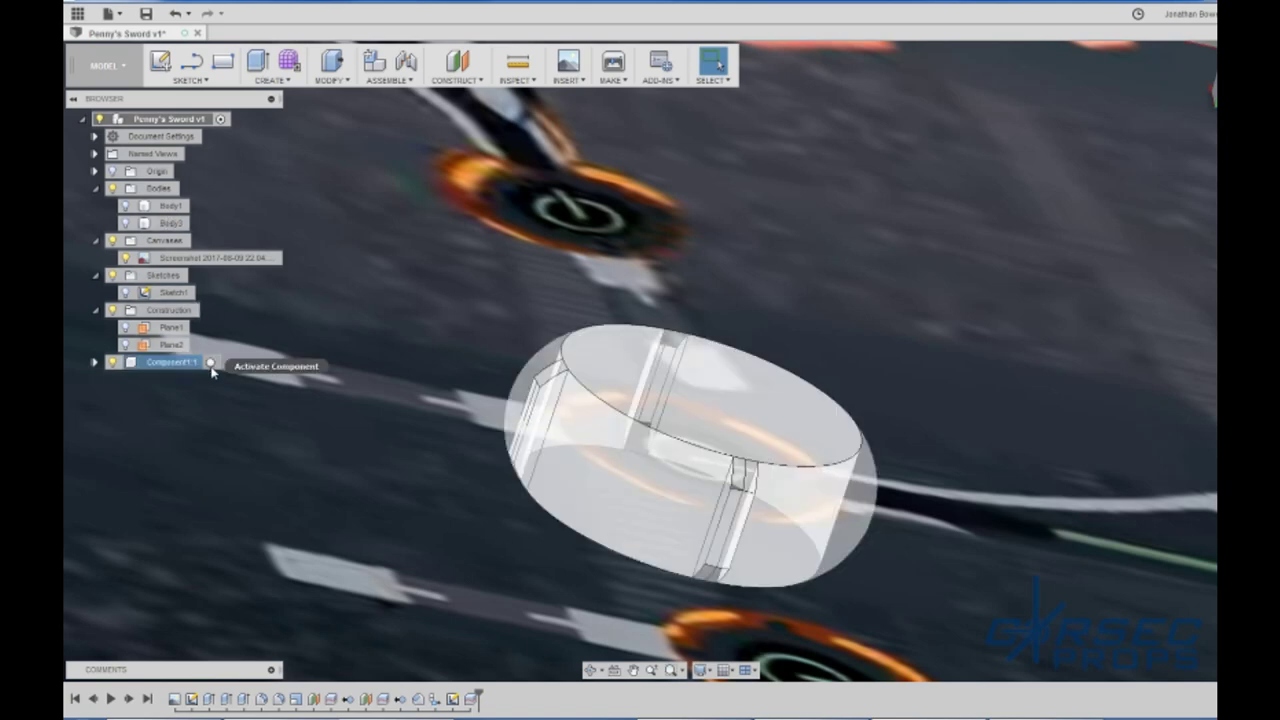
Step: Reactivate Component1, expand its bodies and inspect the notched core Body1 from several angles
left_click(217, 363)
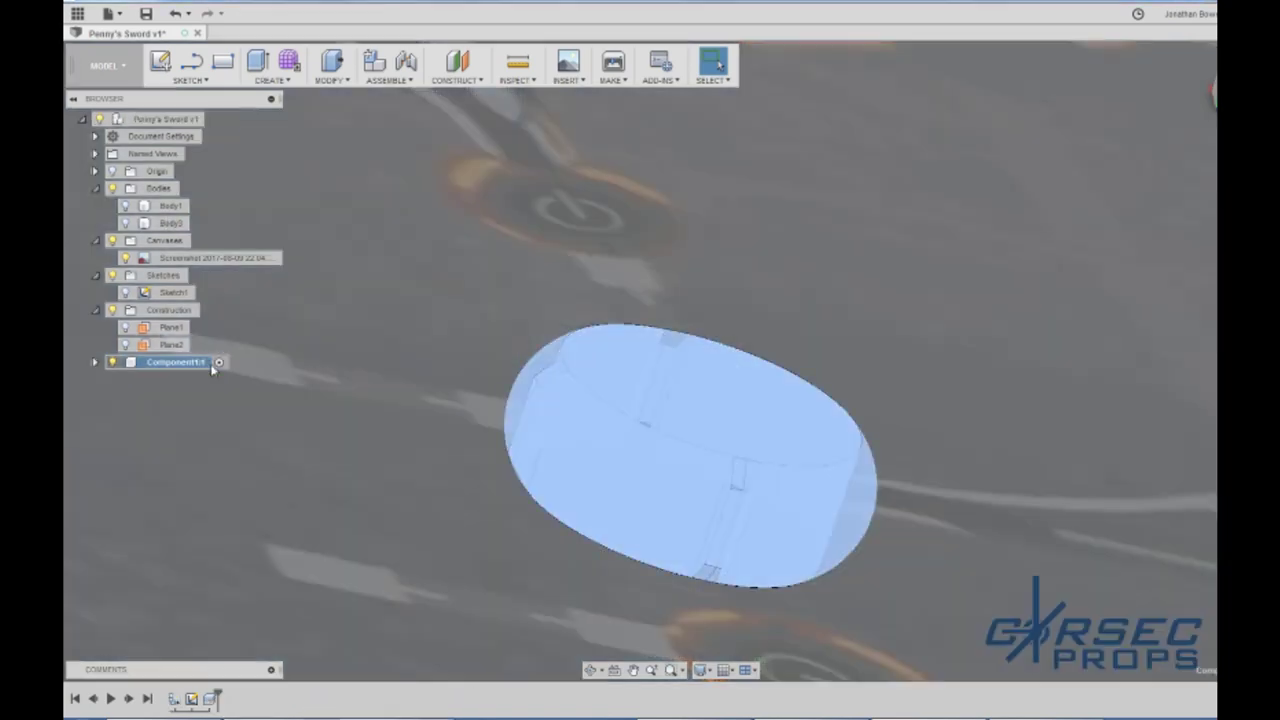
left_click(93, 362)
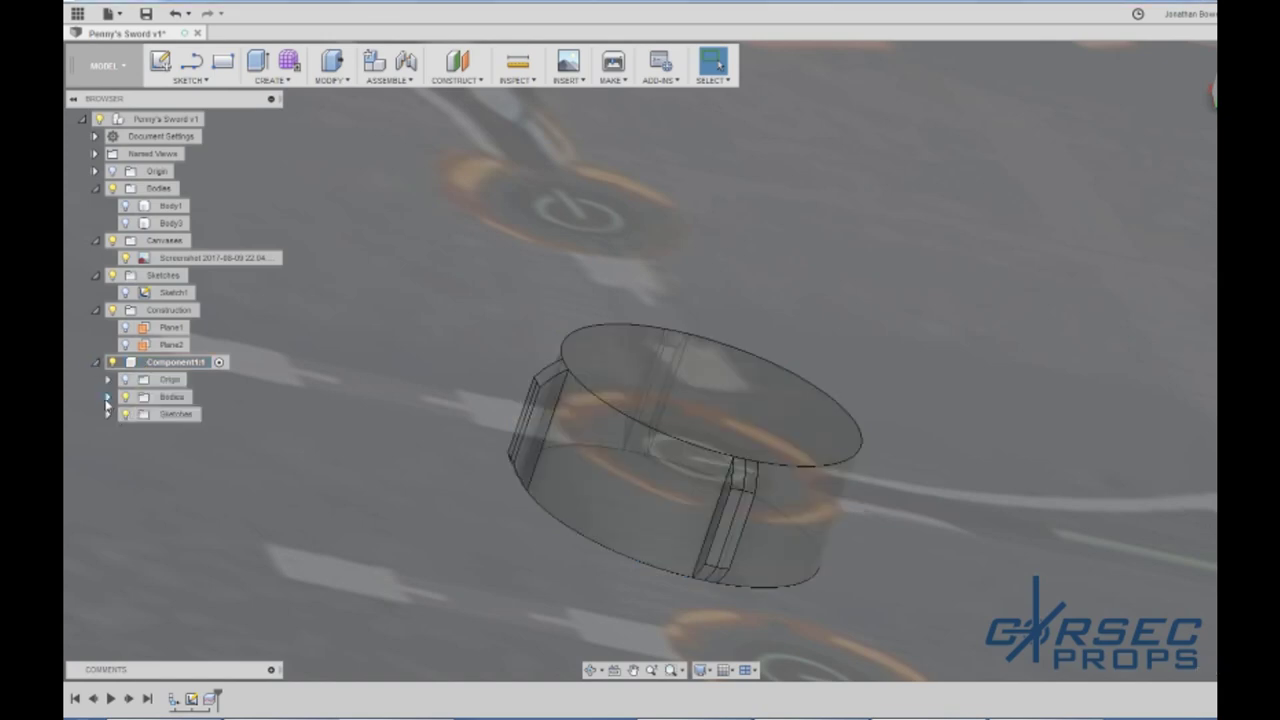
left_click(108, 398)
scroll(610, 360, "down", 2)
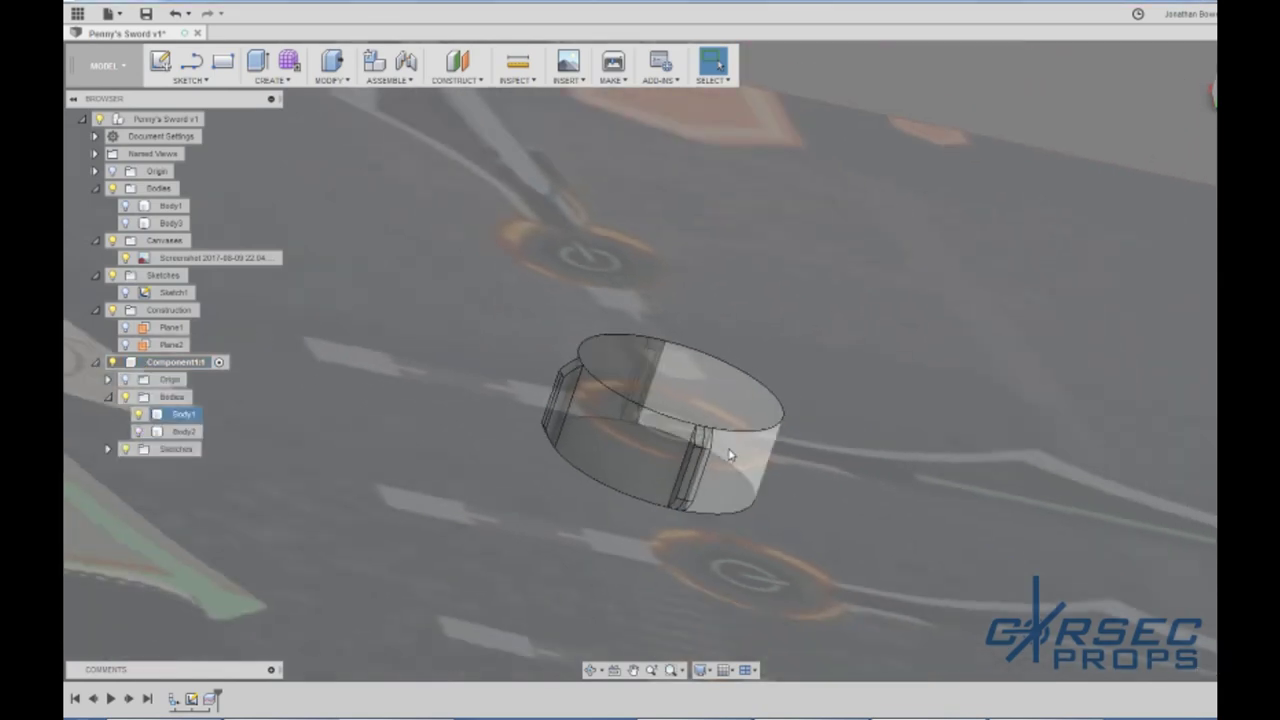
scroll(725, 457, "up", 2)
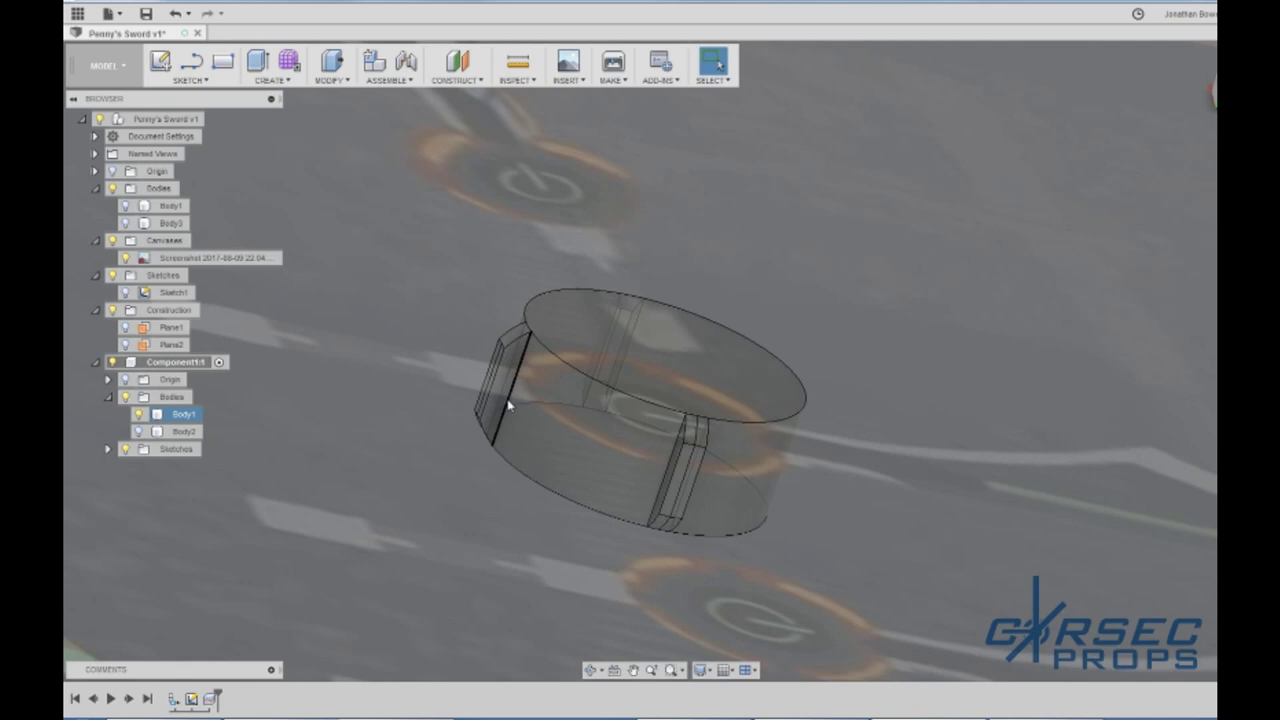
middle_click_drag(508, 405, 598, 308, "shift")
scroll(600, 310, "up", 3)
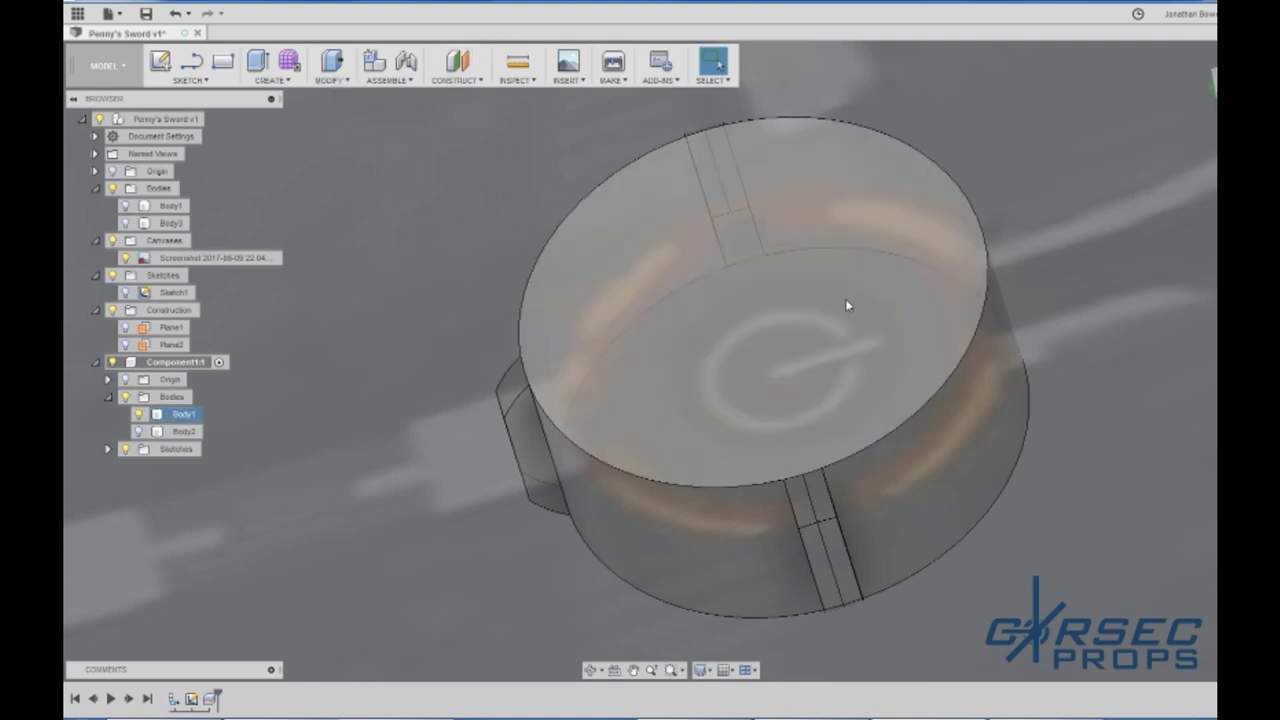
Step: Construct a midplane between the two flat circular faces of the notched core in Component1
left_click(456, 80)
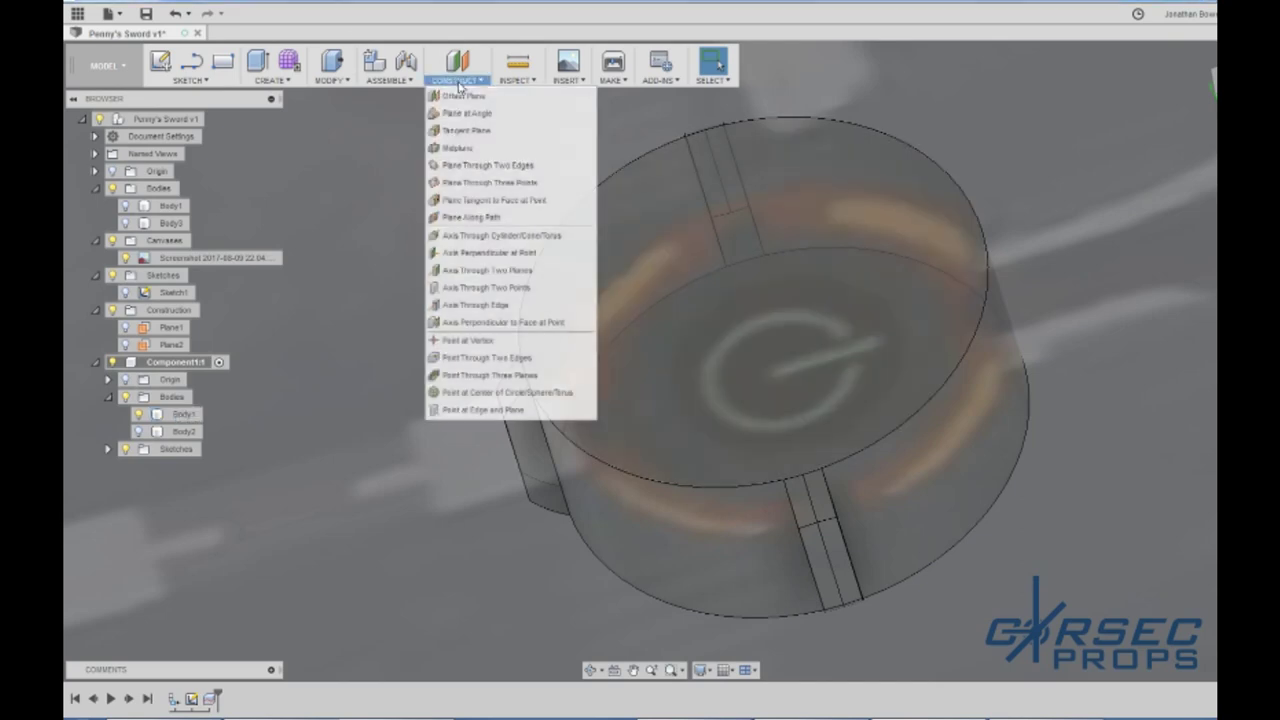
left_click(465, 148)
left_click(748, 369)
middle_click_drag(748, 369, 730, 245, "shift")
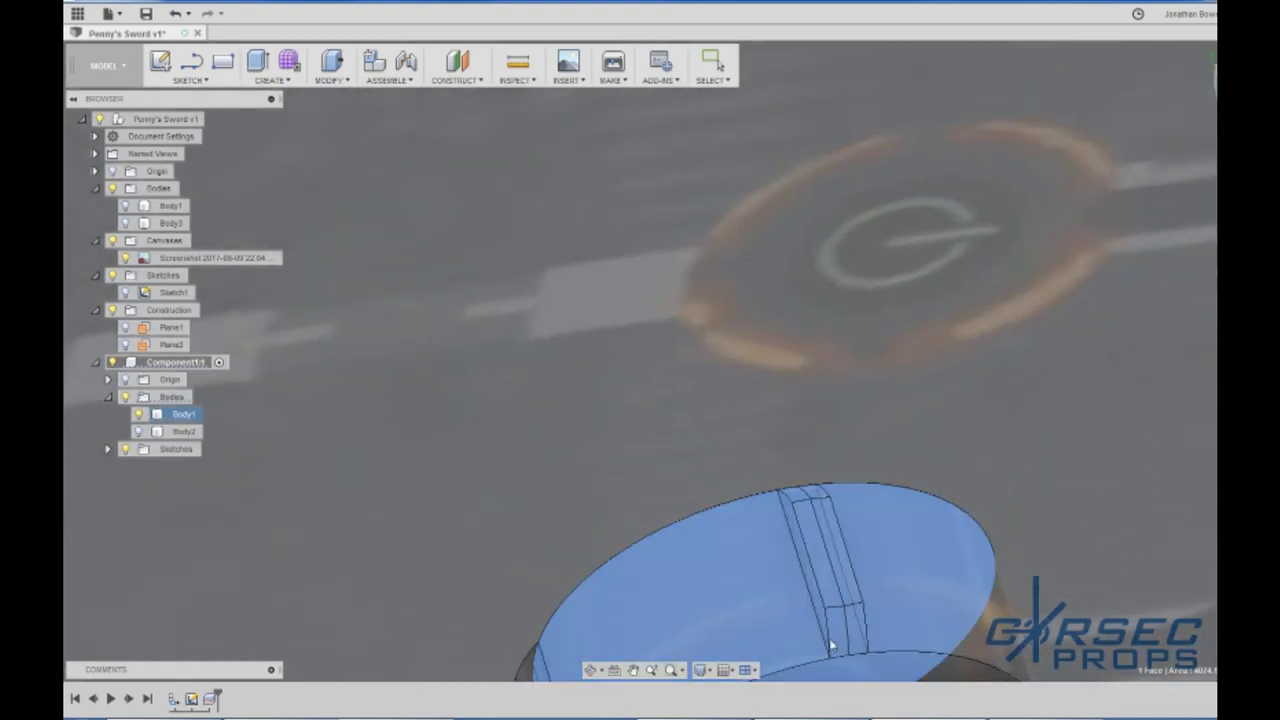
left_click(843, 678)
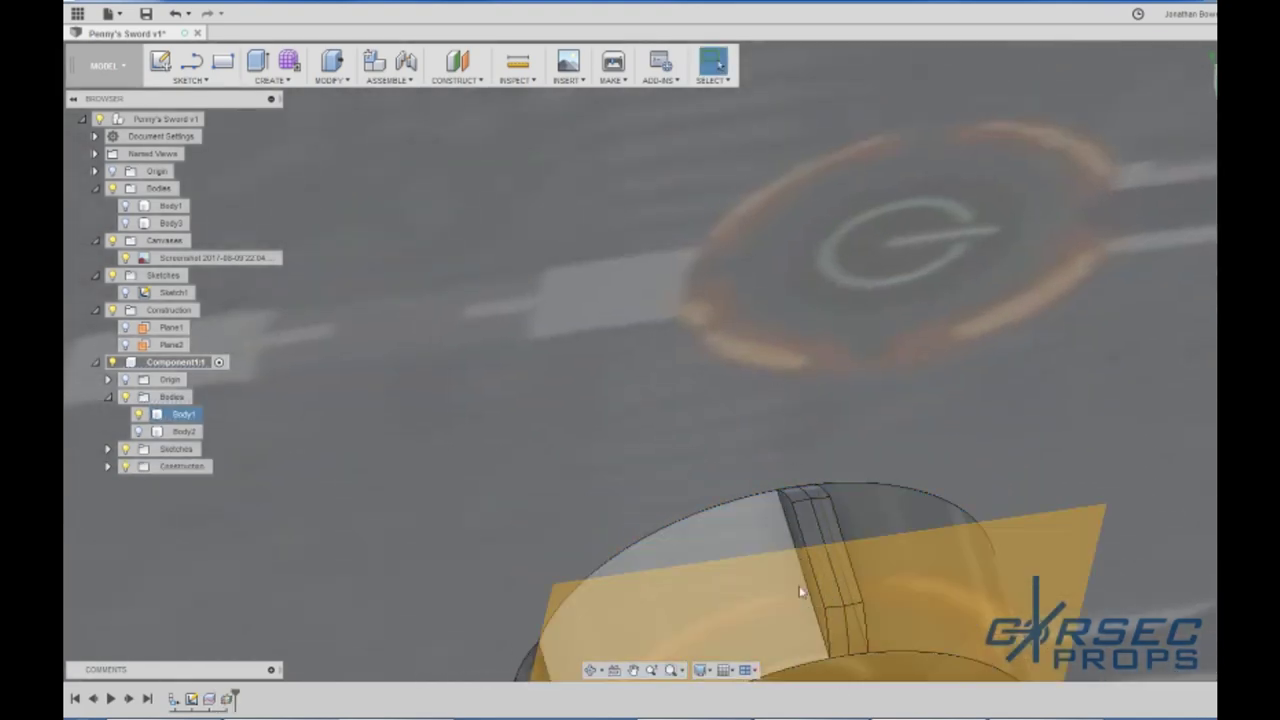
middle_click_drag(822, 540, 831, 594, "shift")
middle_click_drag(906, 607, 671, 472, "shift")
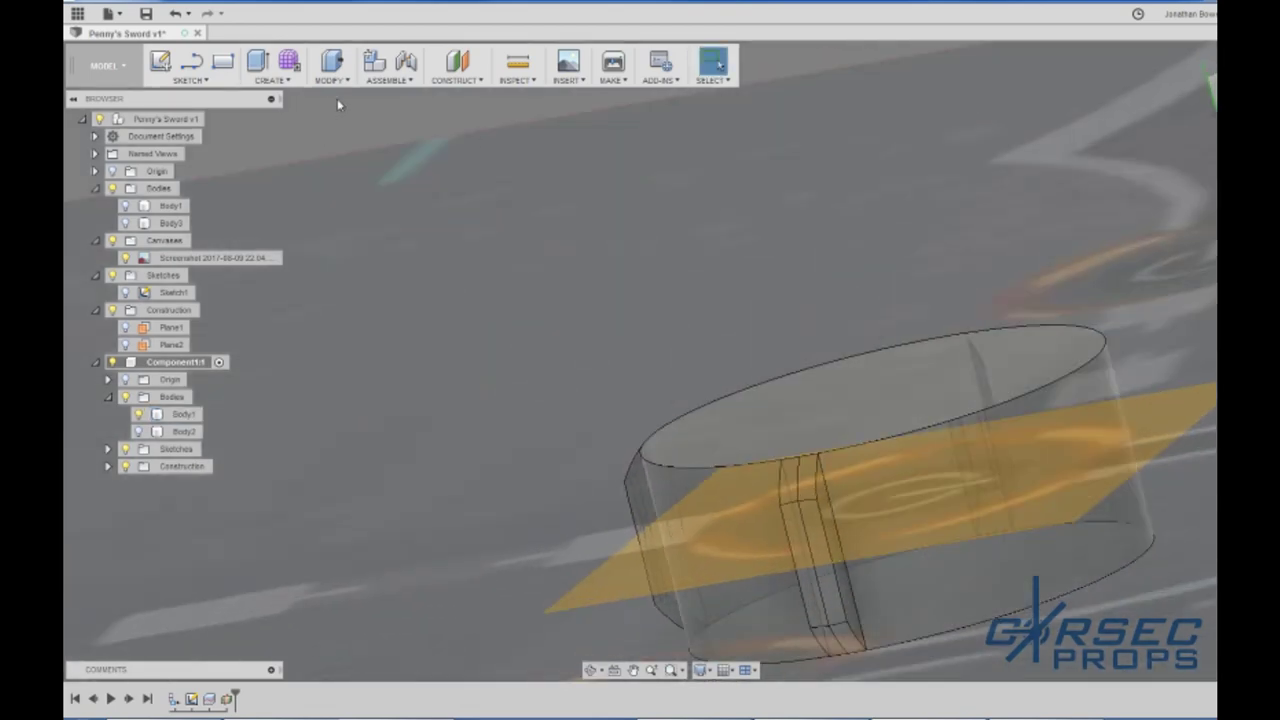
Step: Split the notched core Body1 in half using the new midplane as the splitting tool
left_click(331, 72)
left_click(356, 278)
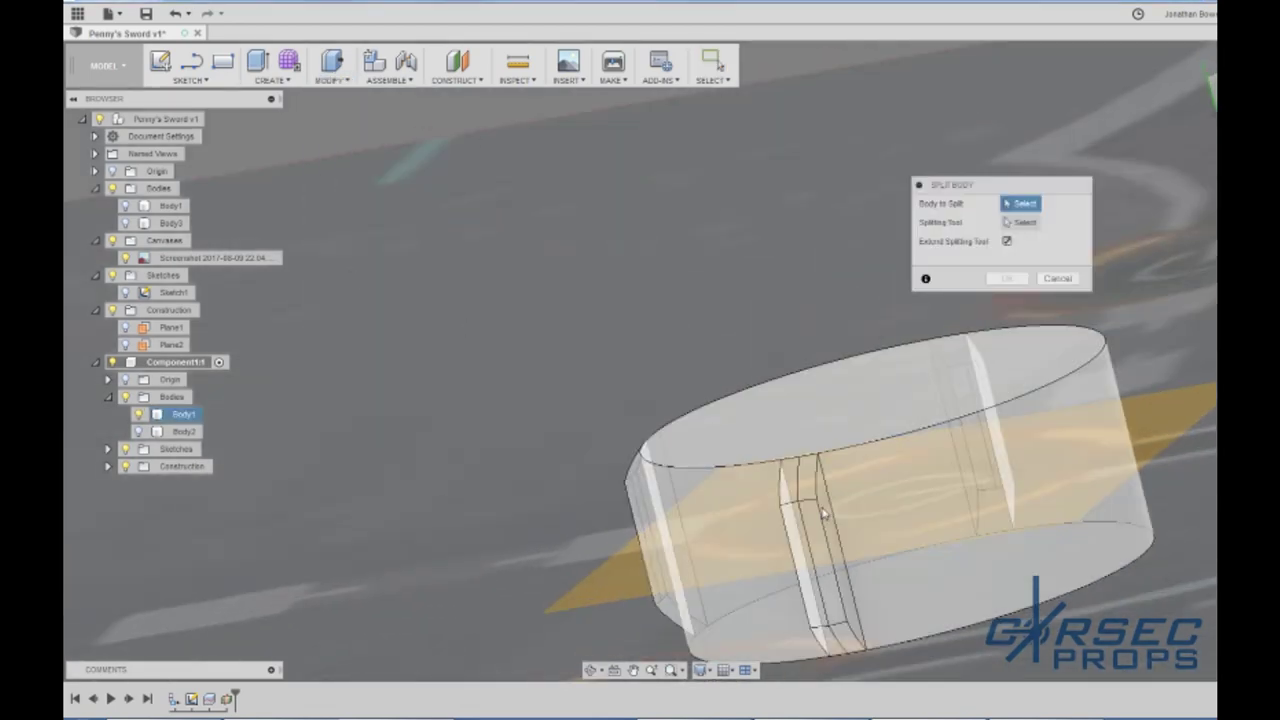
left_click(1066, 388)
left_click(1191, 421)
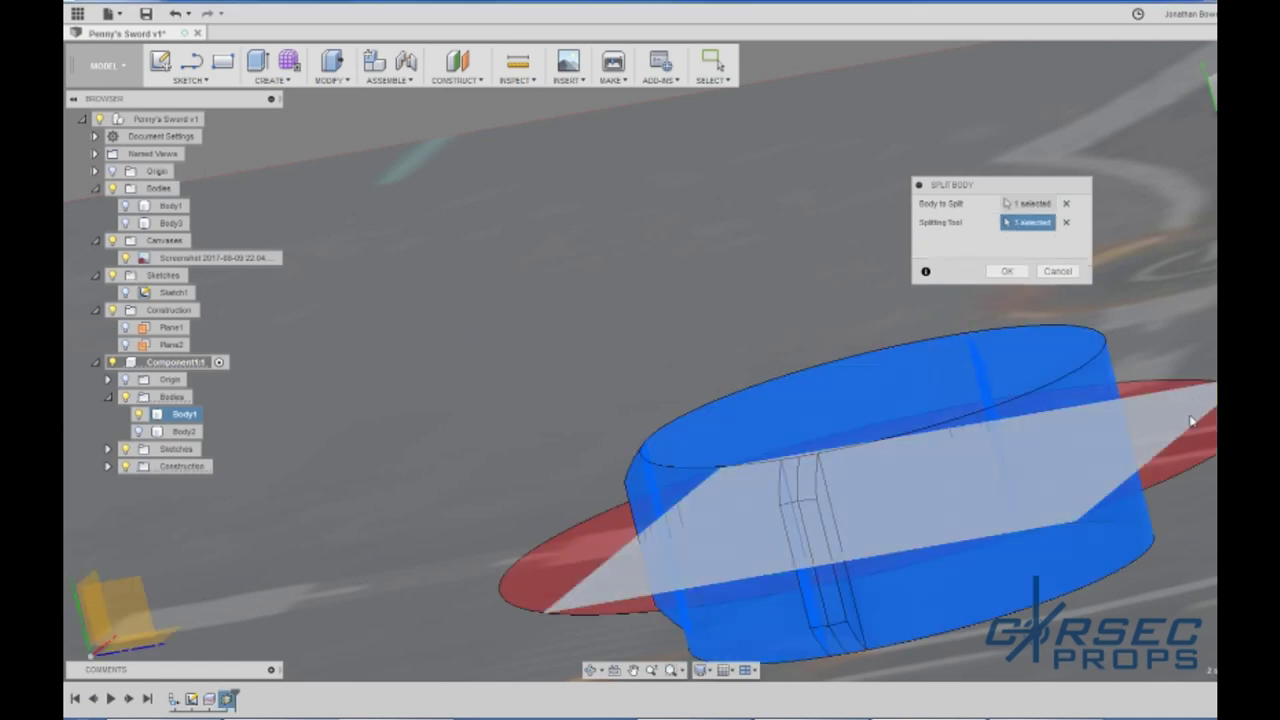
left_click(1024, 277)
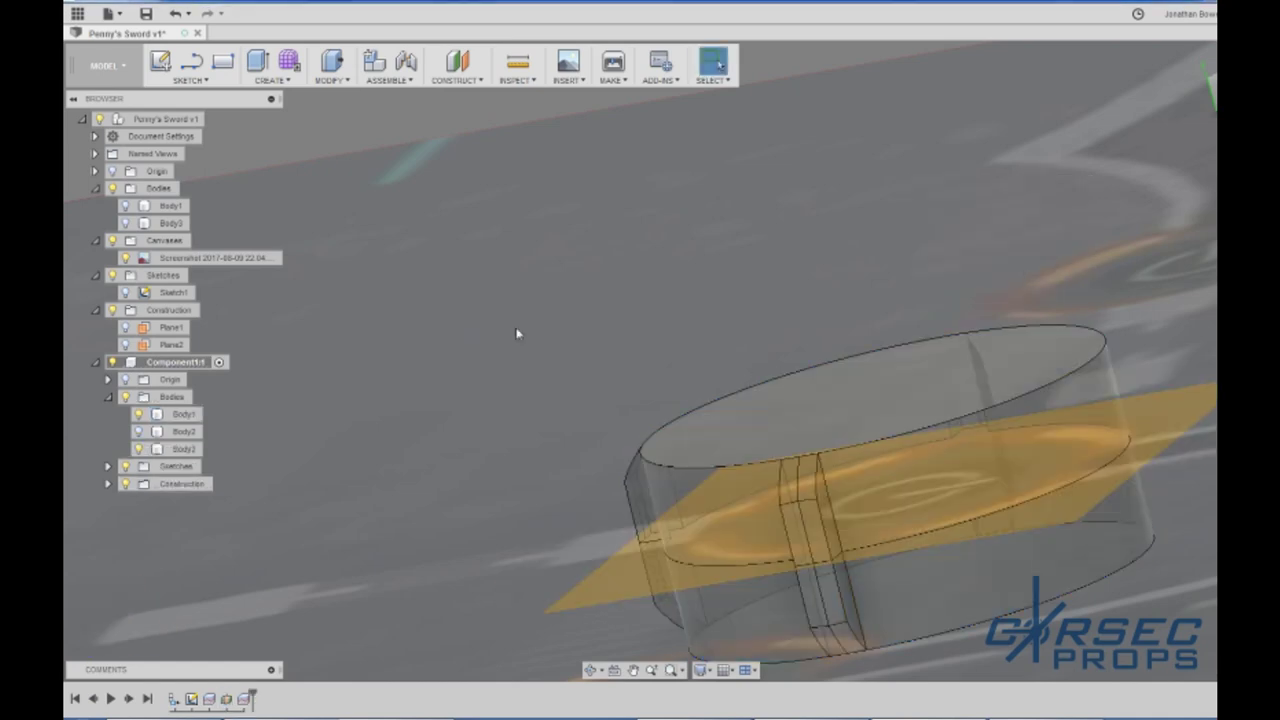
Step: Identify the two halves of the core and remove the lower half, Body1, from Component1
left_click(172, 450)
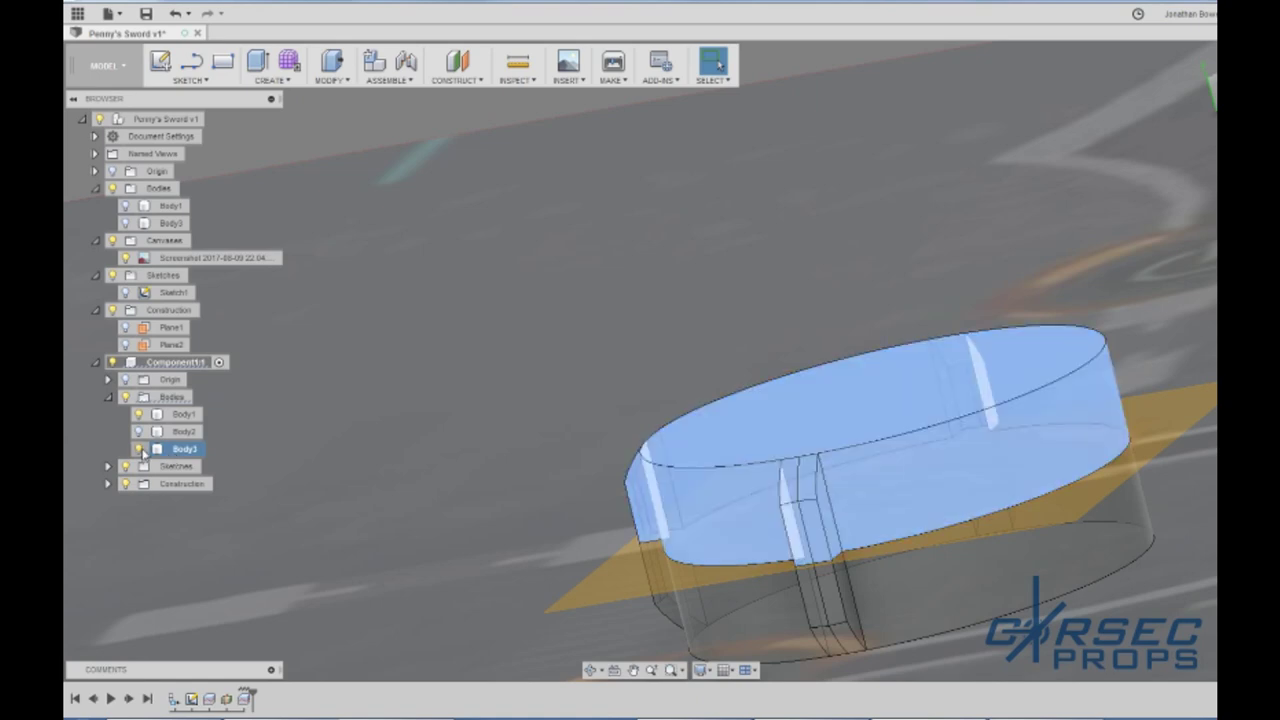
left_click(140, 414)
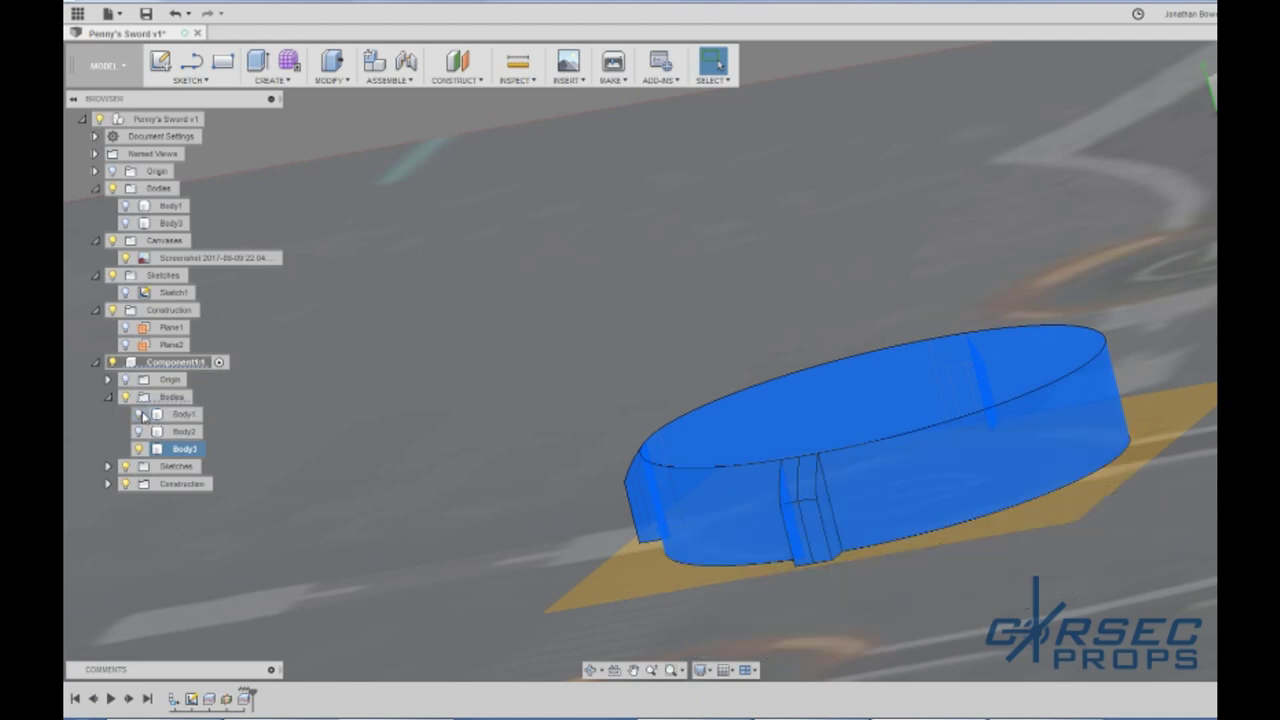
left_click(140, 414)
right_click(192, 414)
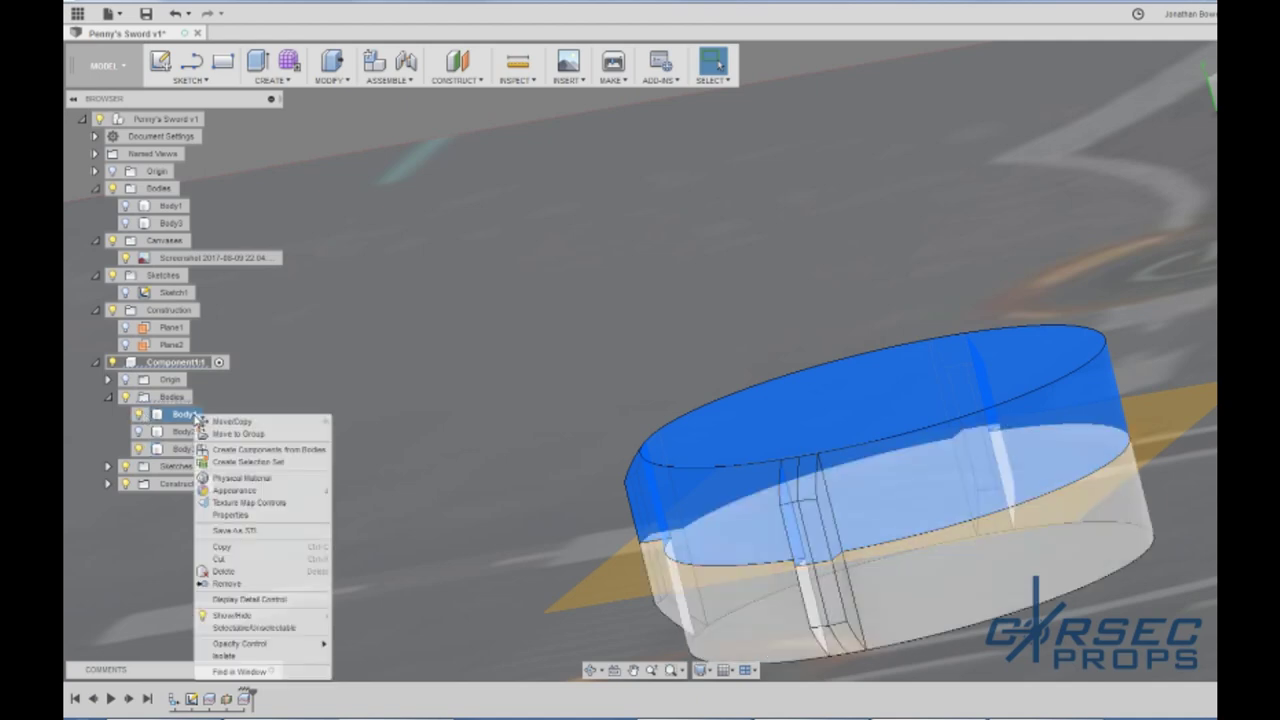
left_click(250, 586)
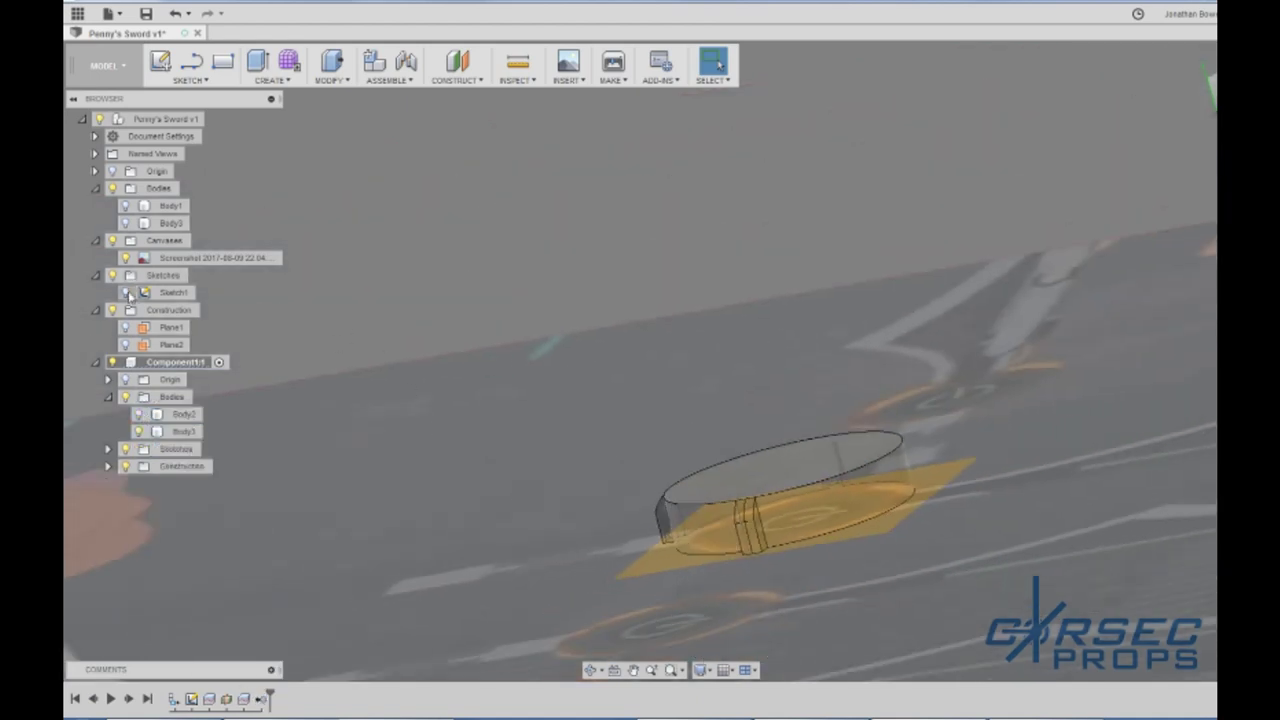
Step: Hide construction plane Plane1 in Component1 and inspect the remaining upper half of the core
left_click(108, 466)
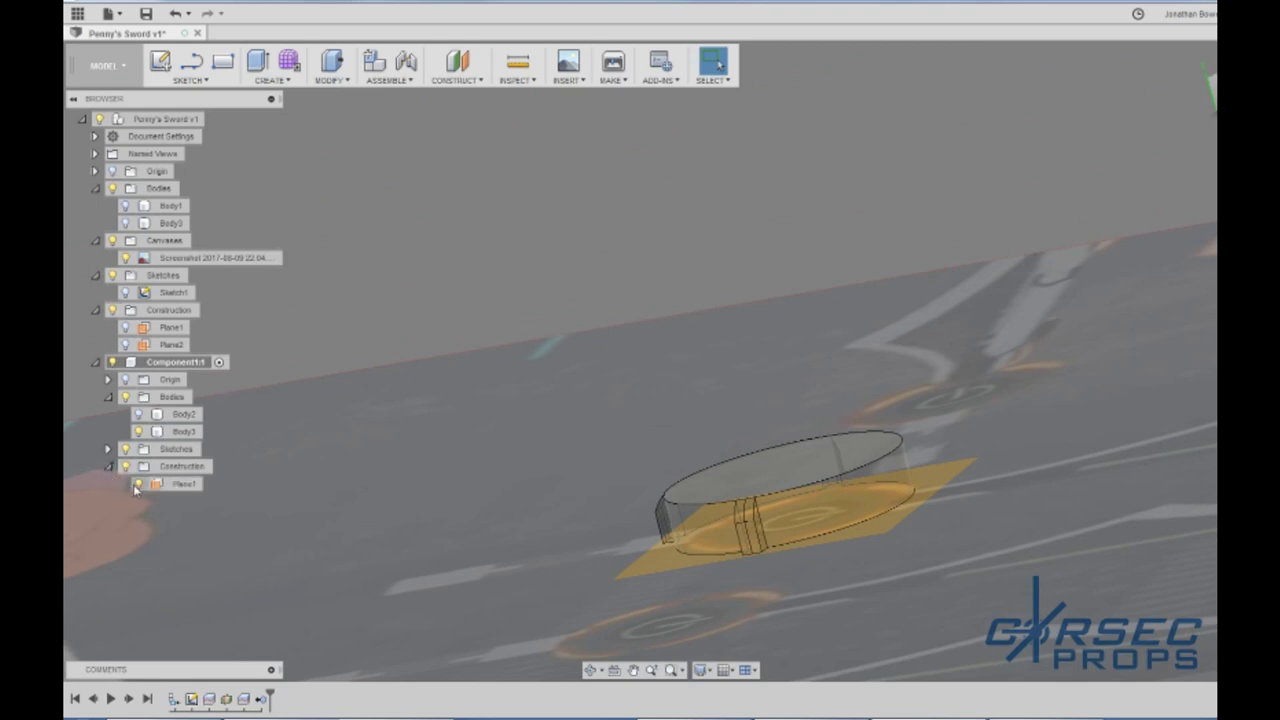
left_click(137, 485)
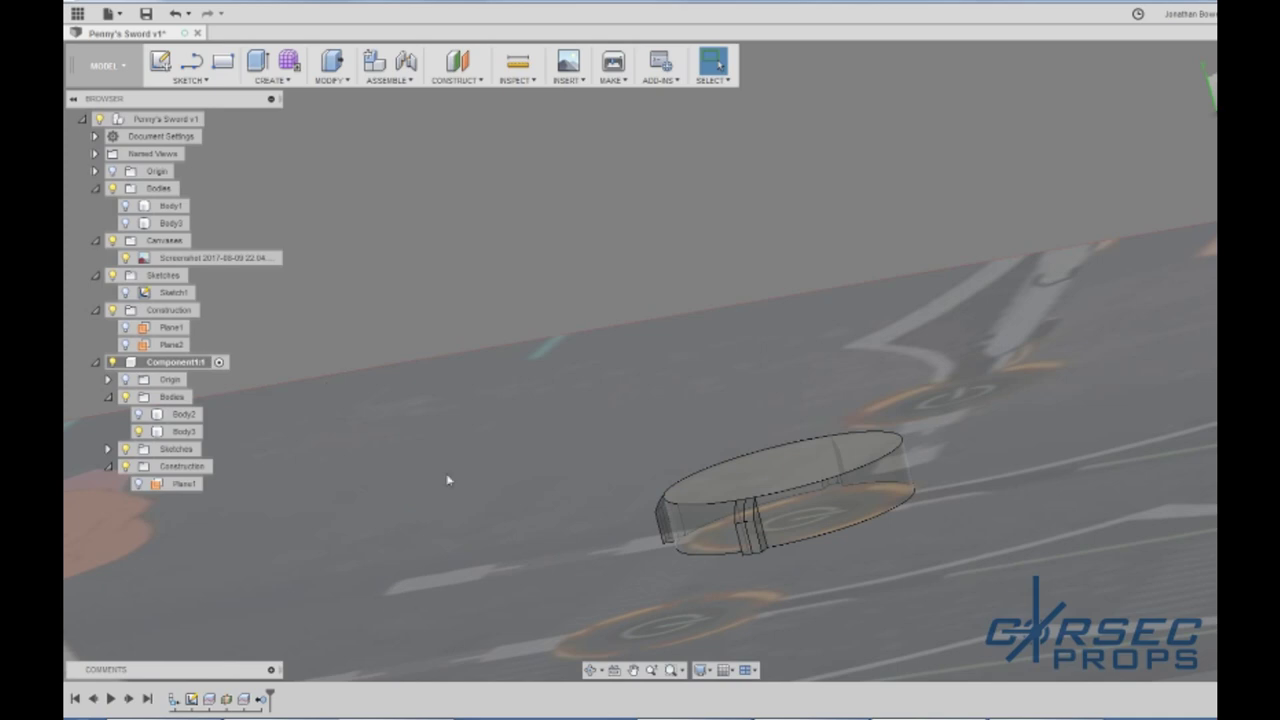
middle_click_drag(871, 521, 909, 563, "shift")
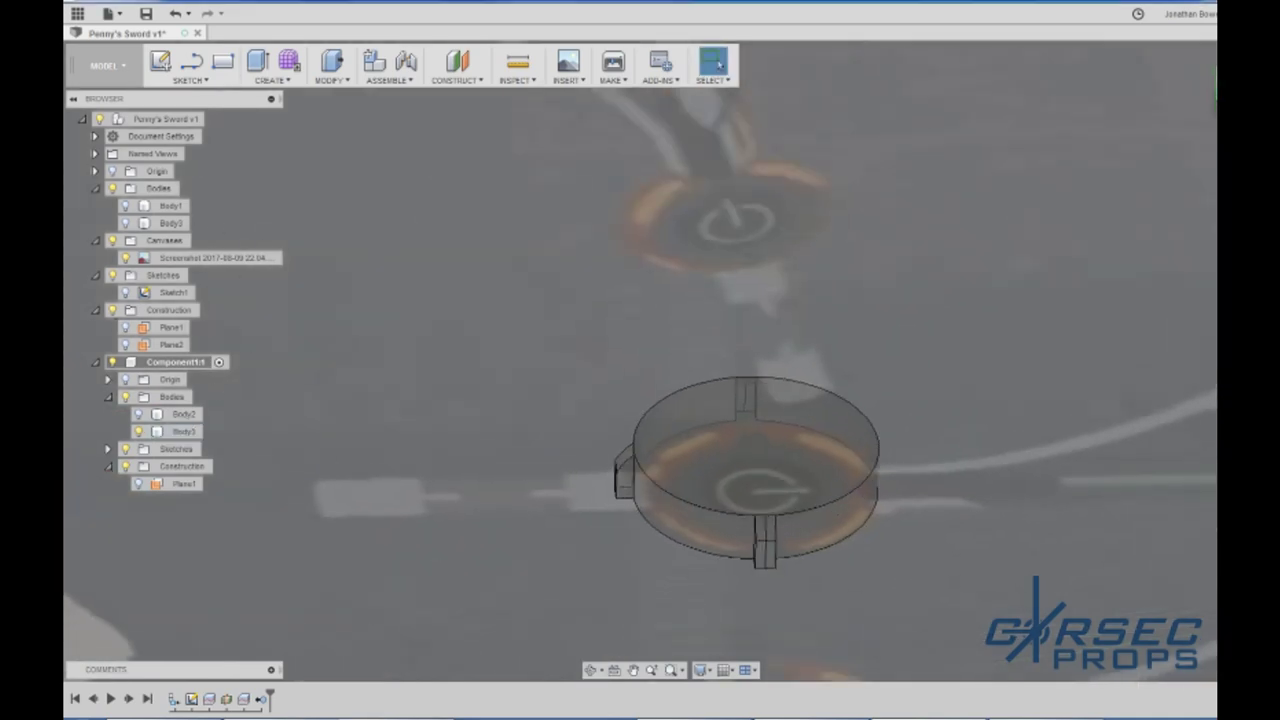
scroll(814, 509, "down", 3)
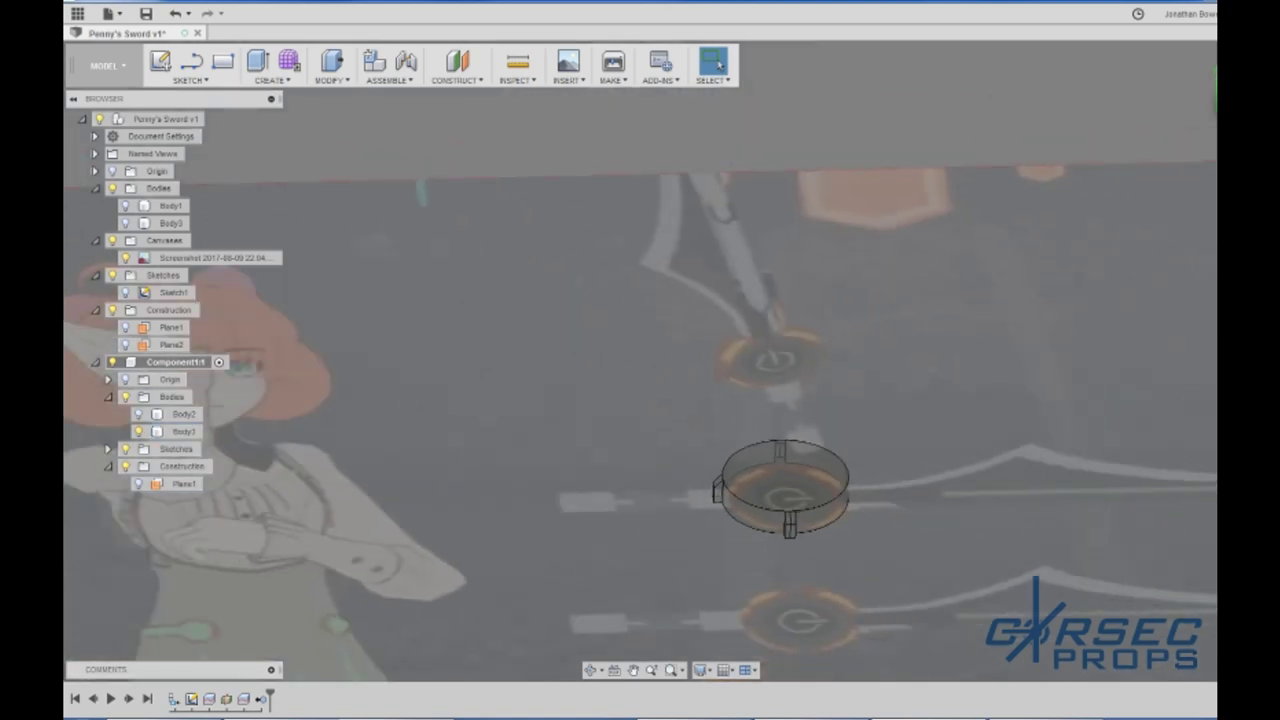
scroll(800, 530, "up", 5)
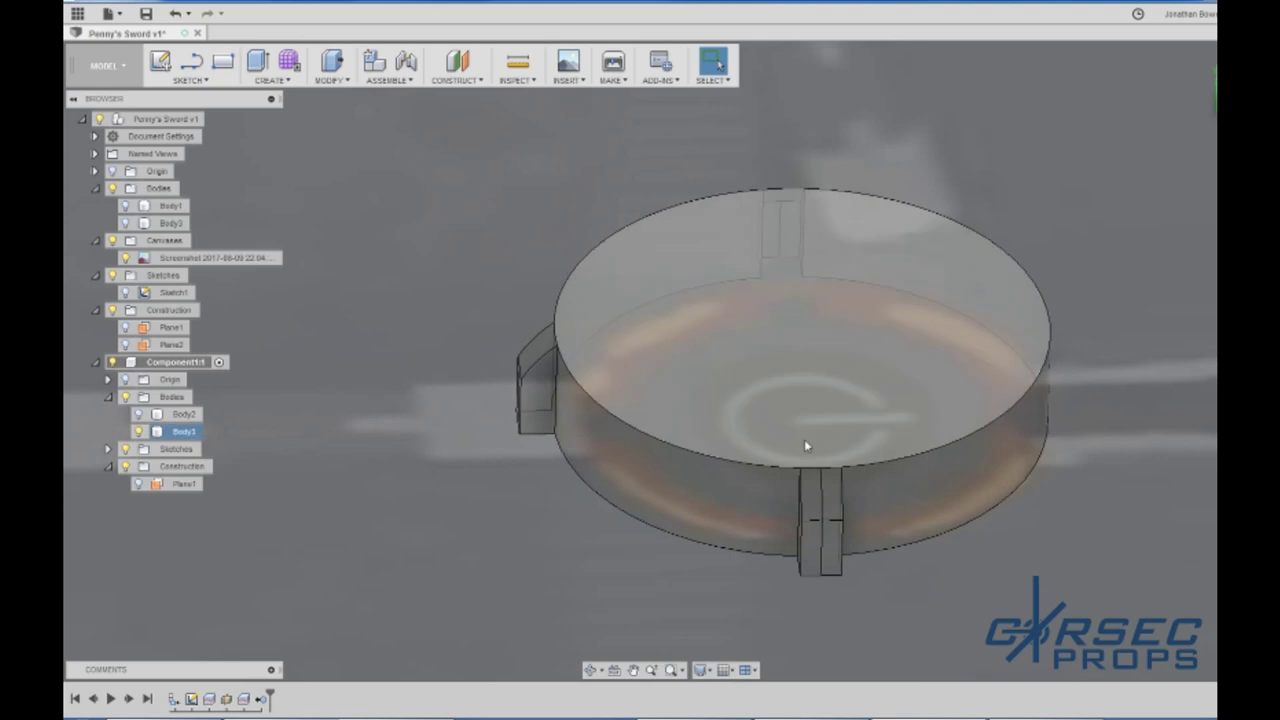
scroll(804, 440, "down", 5)
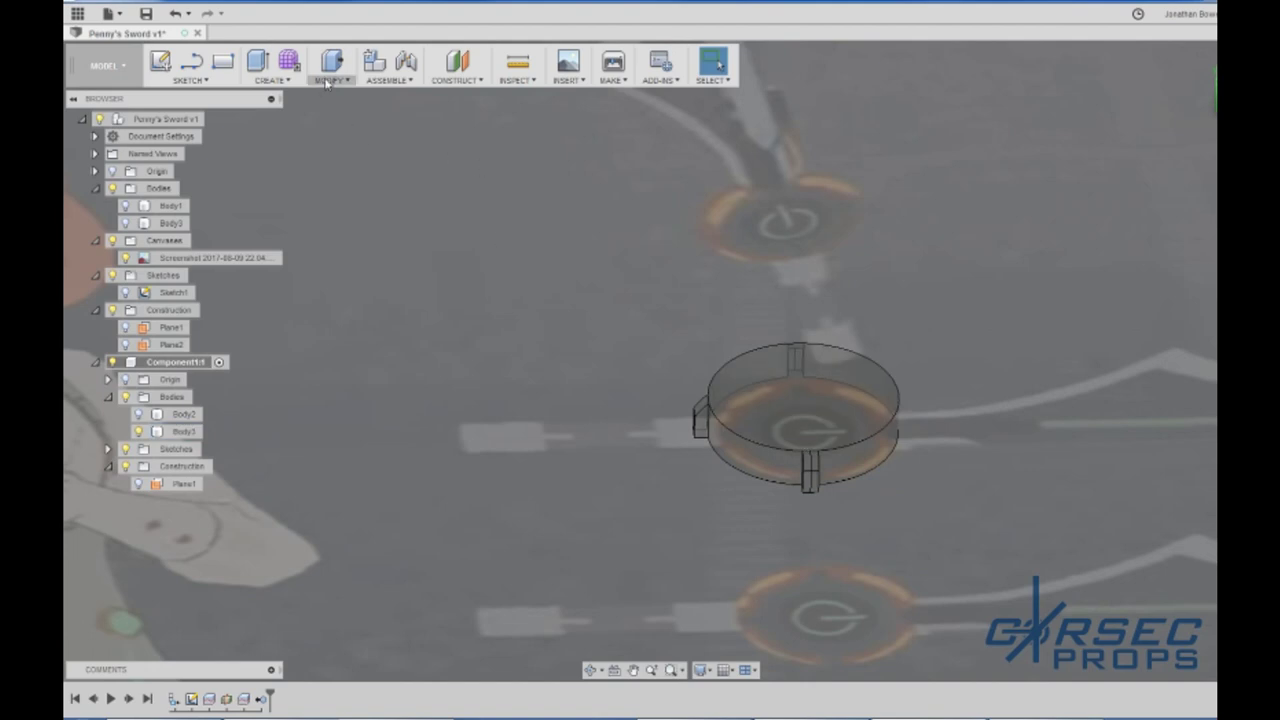
left_click(160, 61)
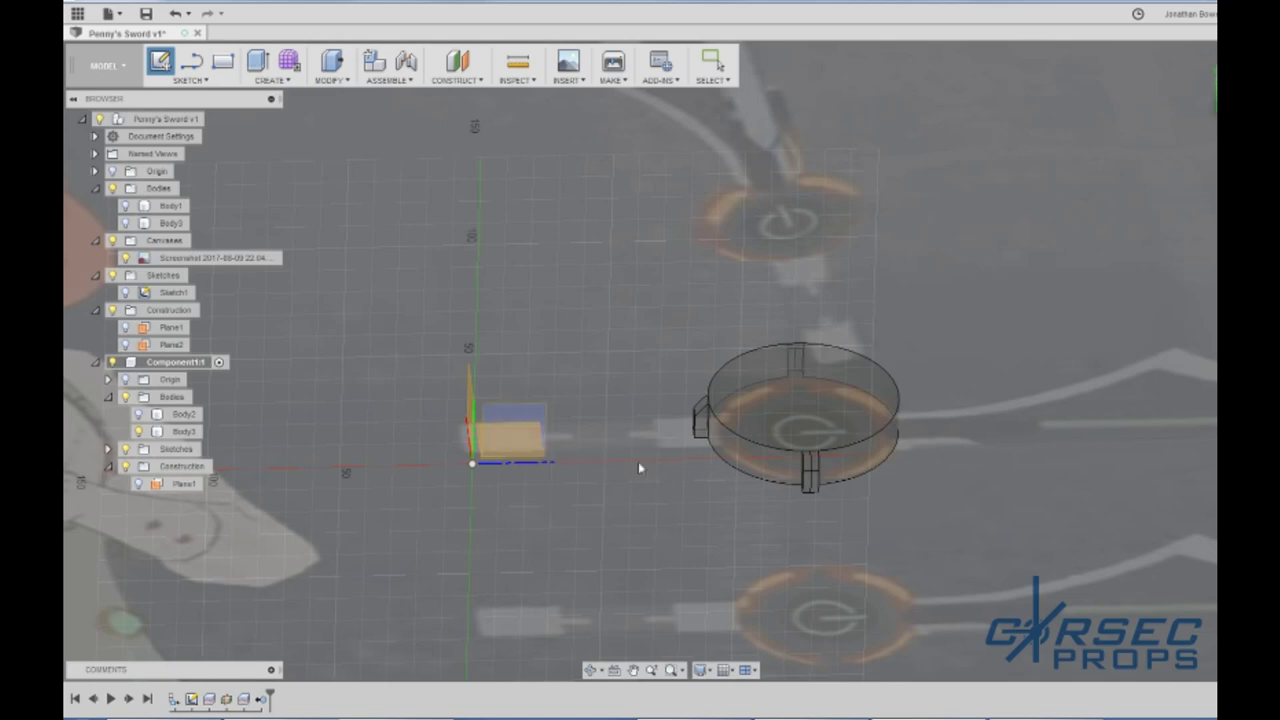
middle_click_drag(648, 528, 736, 522, "shift")
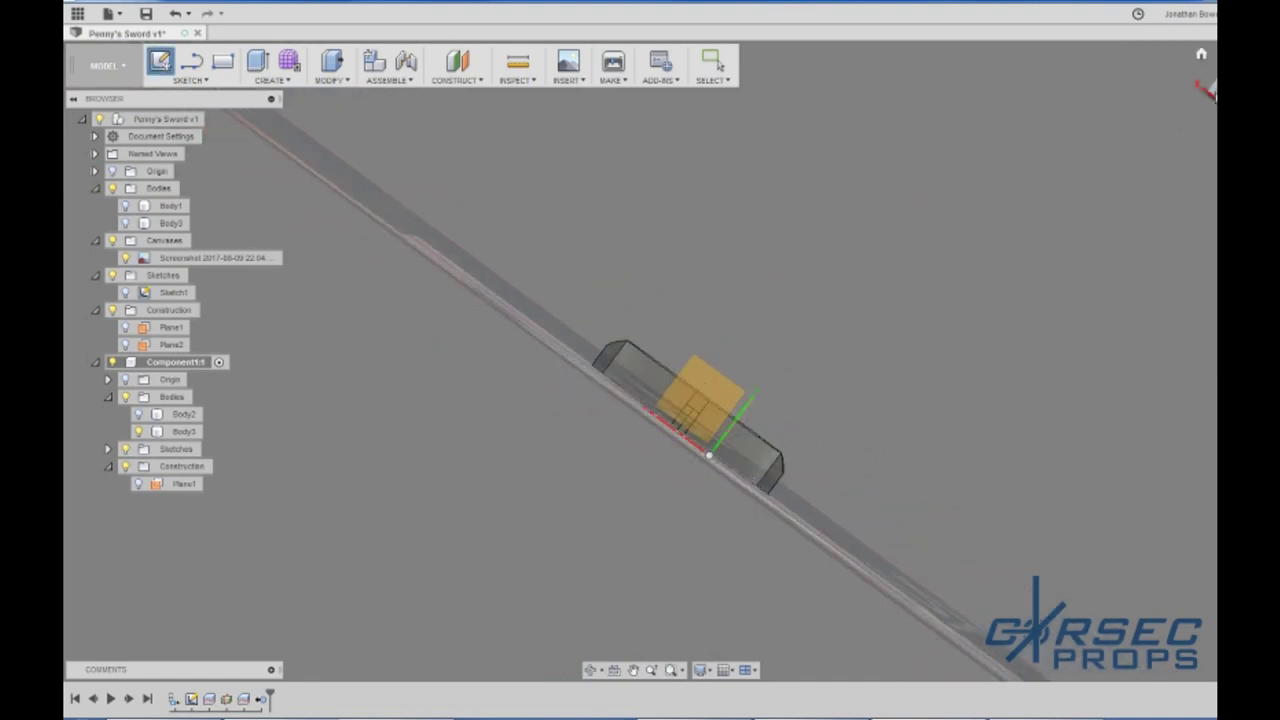
left_click(1211, 88)
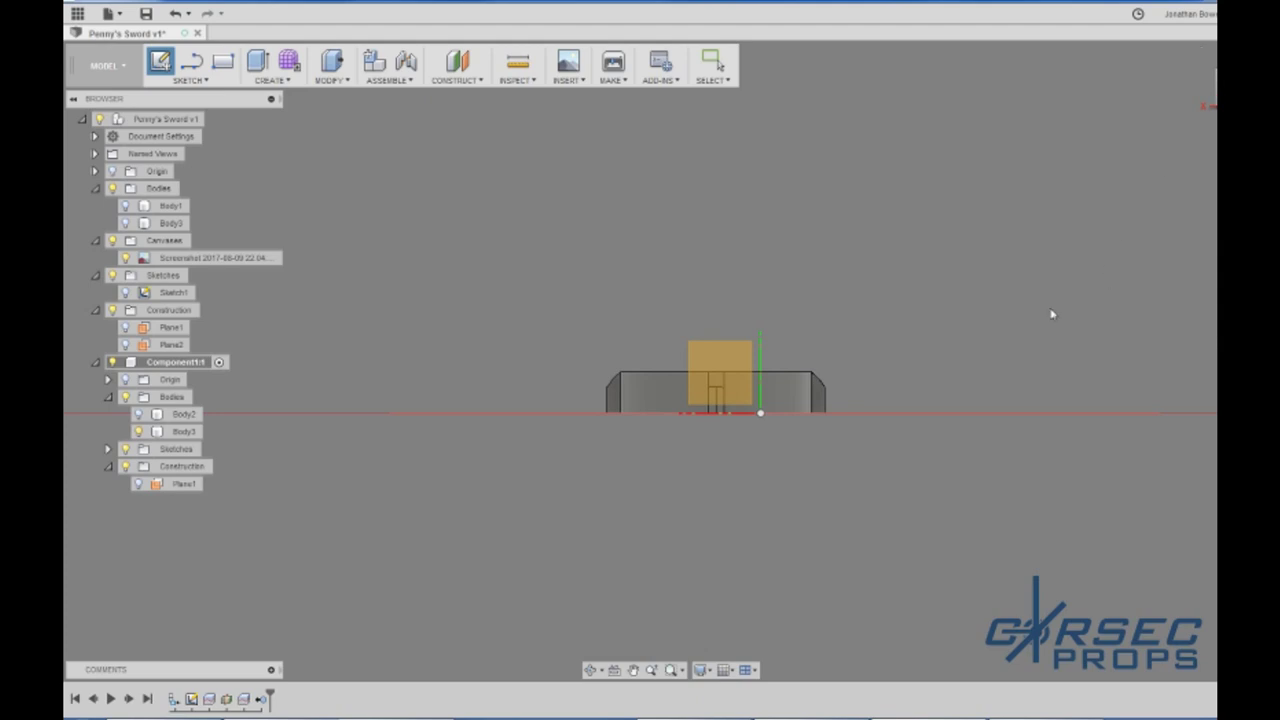
middle_click_drag(1051, 314, 888, 248, "shift")
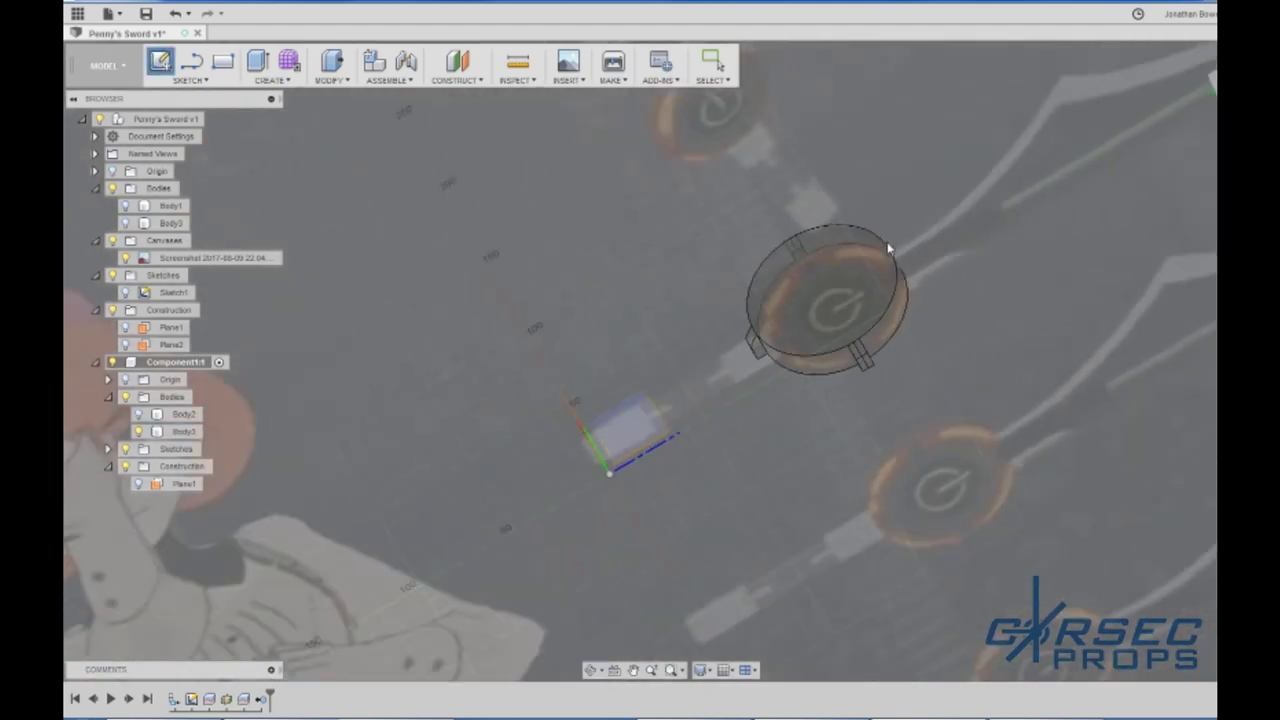
scroll(888, 248, "down", 1)
scroll(631, 188, "up", 2)
left_click(457, 63)
scroll(1003, 400, "up", 2)
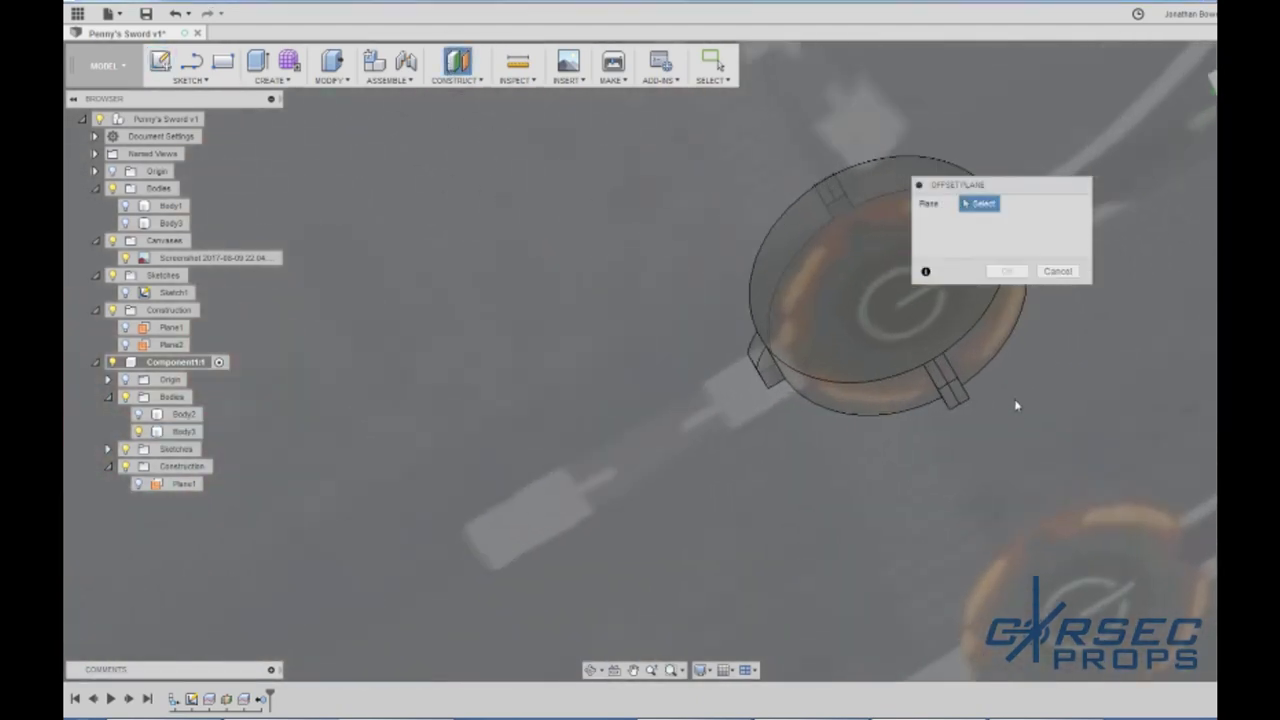
scroll(1016, 405, "up", 3)
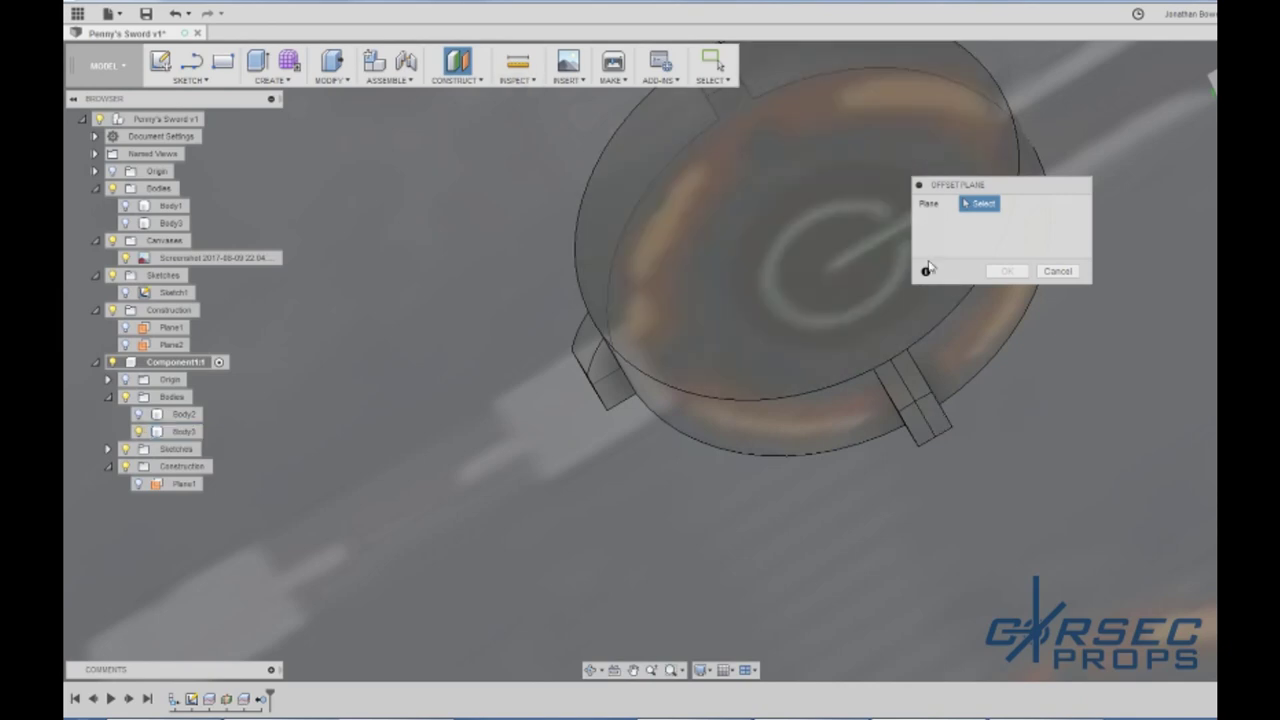
left_click(1058, 271)
Step: Construct a midplane through the core in Component1 from the faces of two of its protruding tabs
left_click(455, 80)
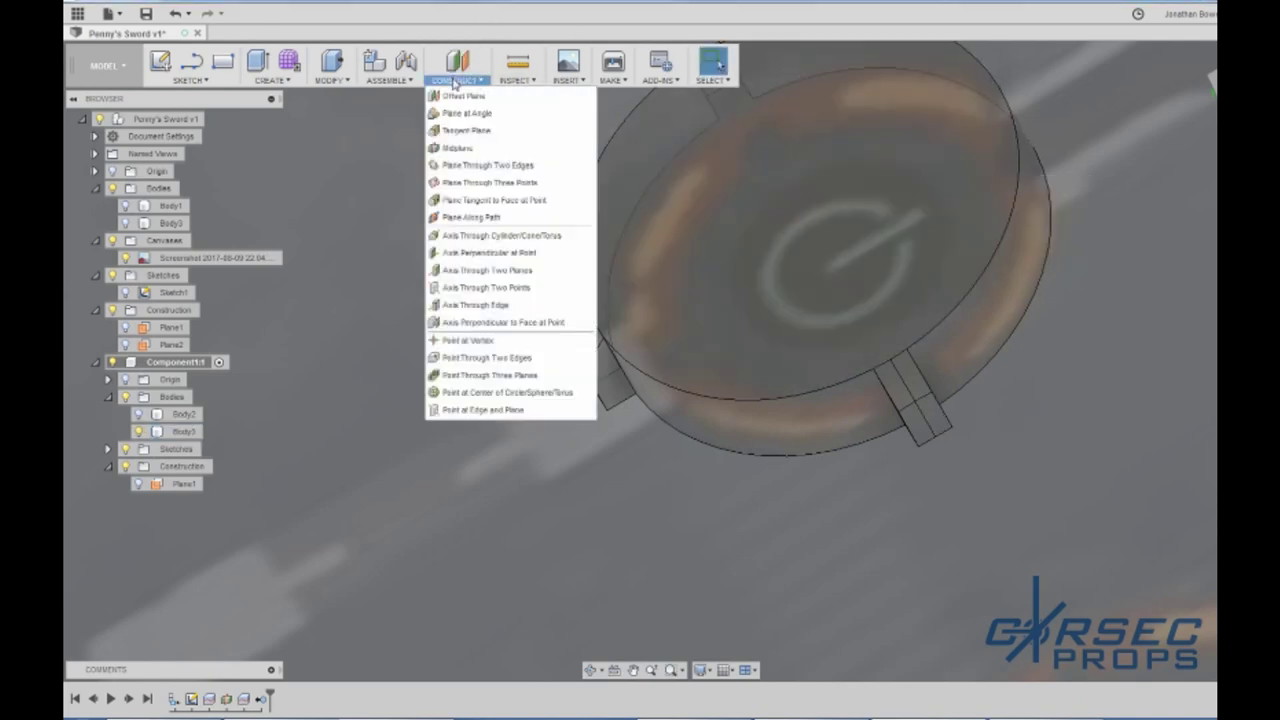
left_click(457, 147)
left_click(916, 424)
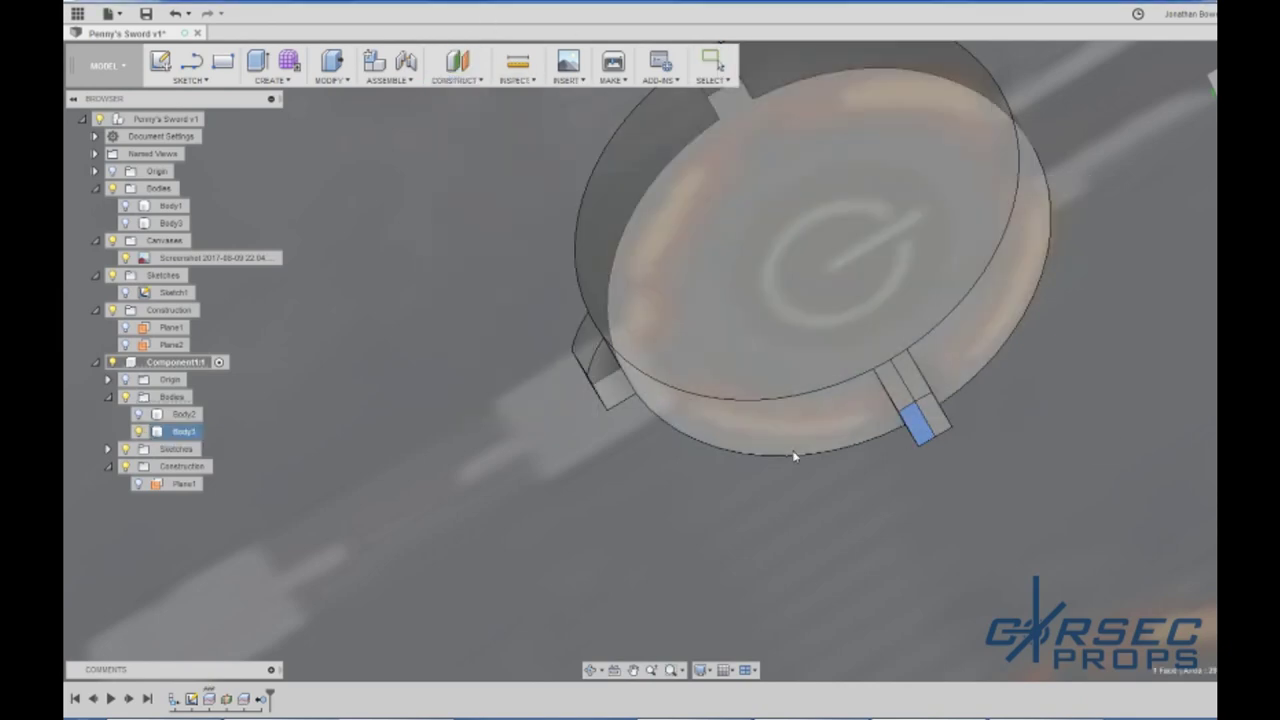
scroll(794, 452, "down", 3)
middle_click_drag(614, 434, 744, 505, "shift")
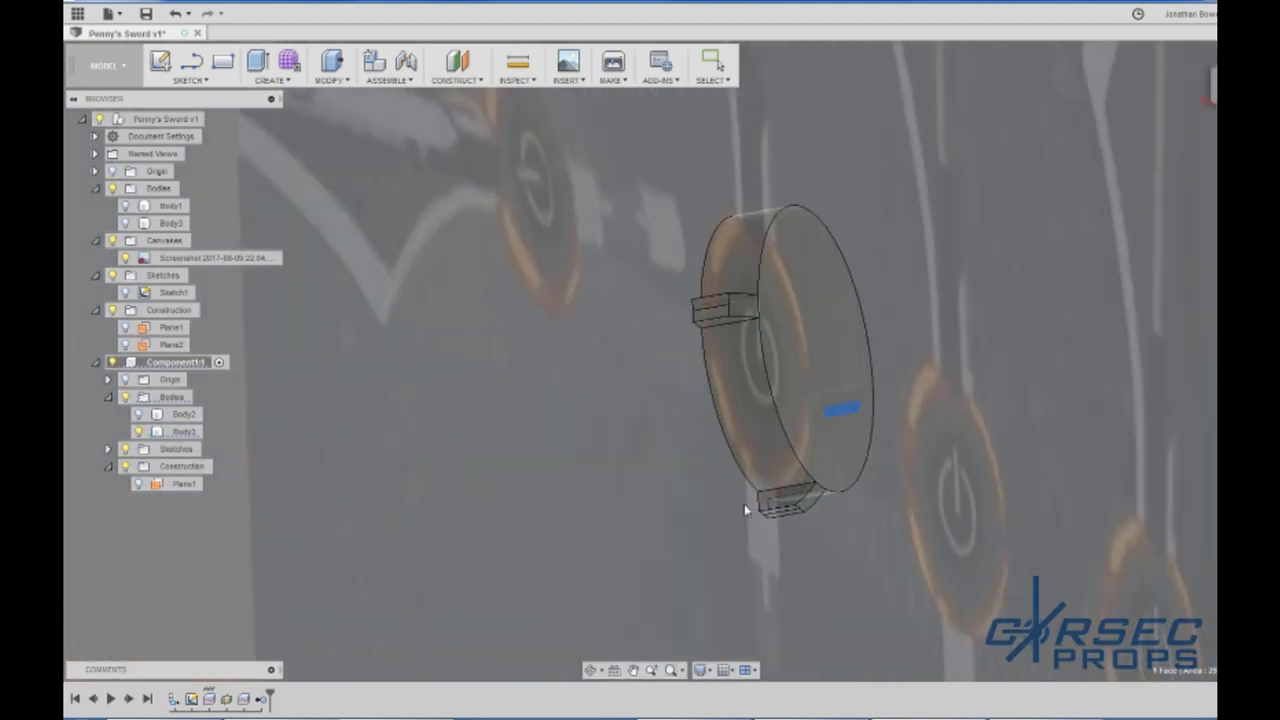
left_click(709, 314)
middle_click_drag(800, 403, 672, 330, "shift")
Step: Start a new sketch on the midplane that runs vertically through the core
left_click(174, 62)
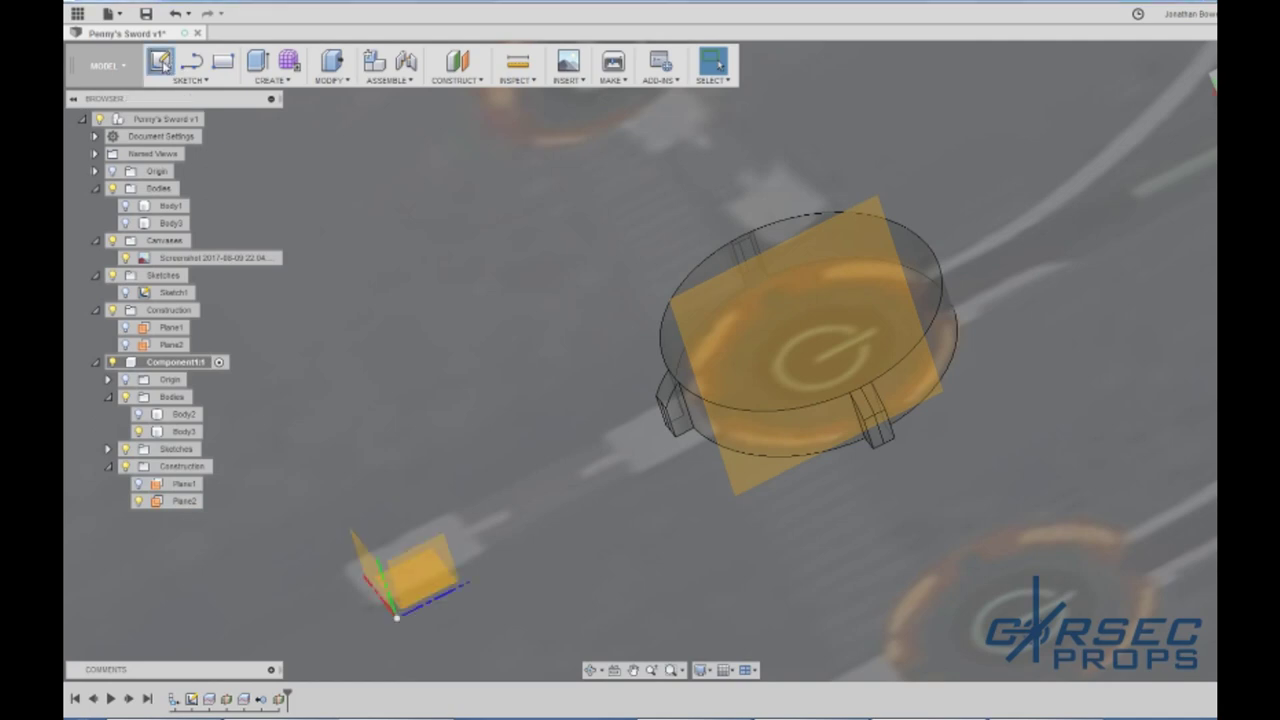
left_click(738, 314)
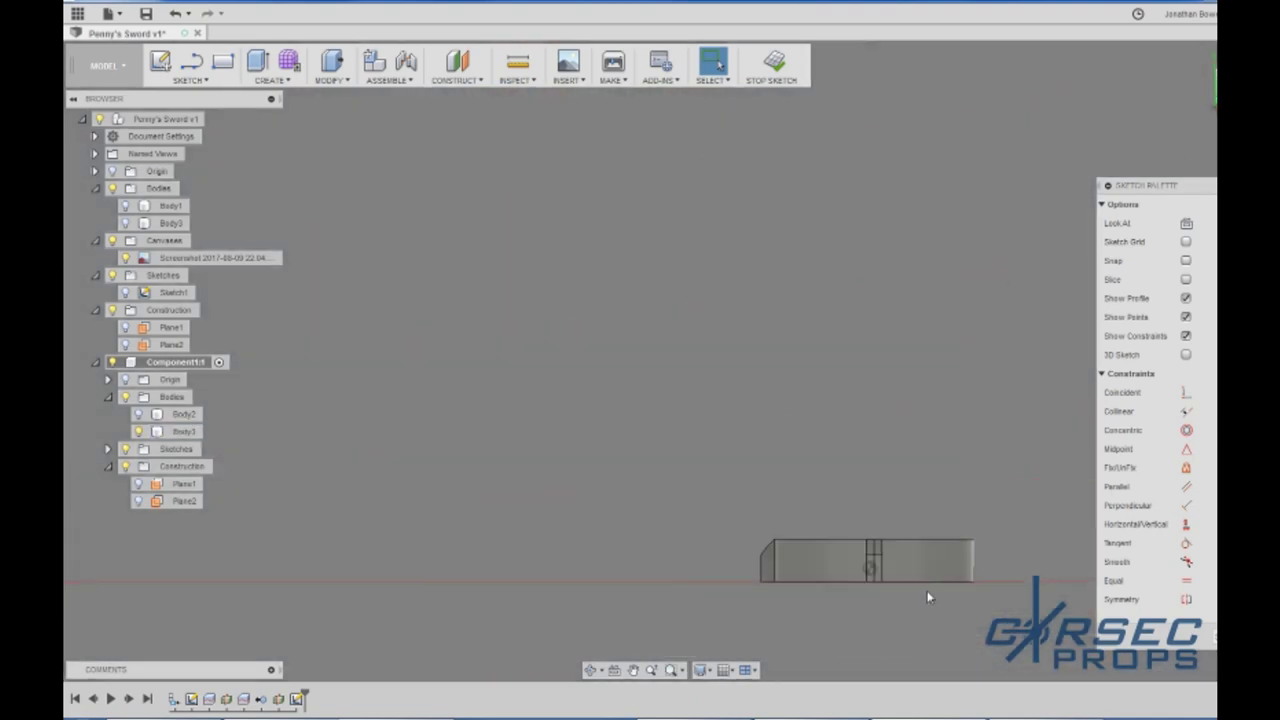
scroll(946, 579, "up", 3)
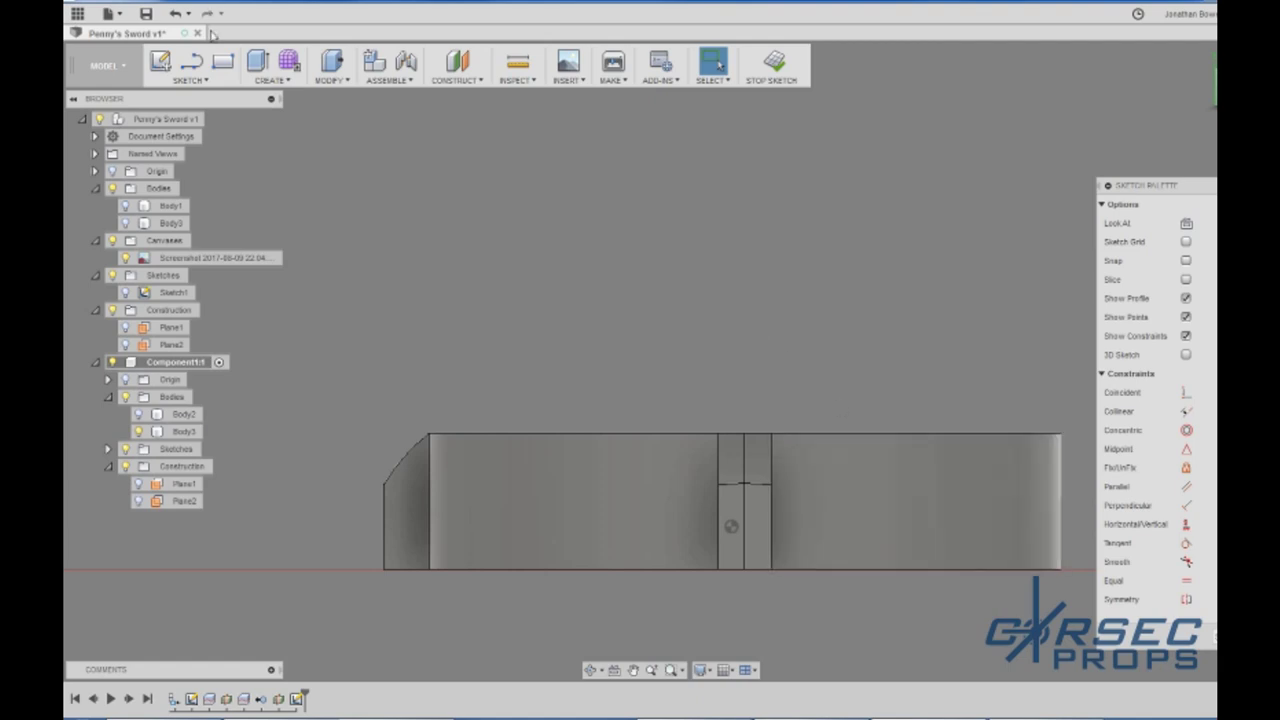
Step: Sketch a shallow three-point arc from the core's upper left corner down to the center of the middle tab's curved edge
left_click(190, 80)
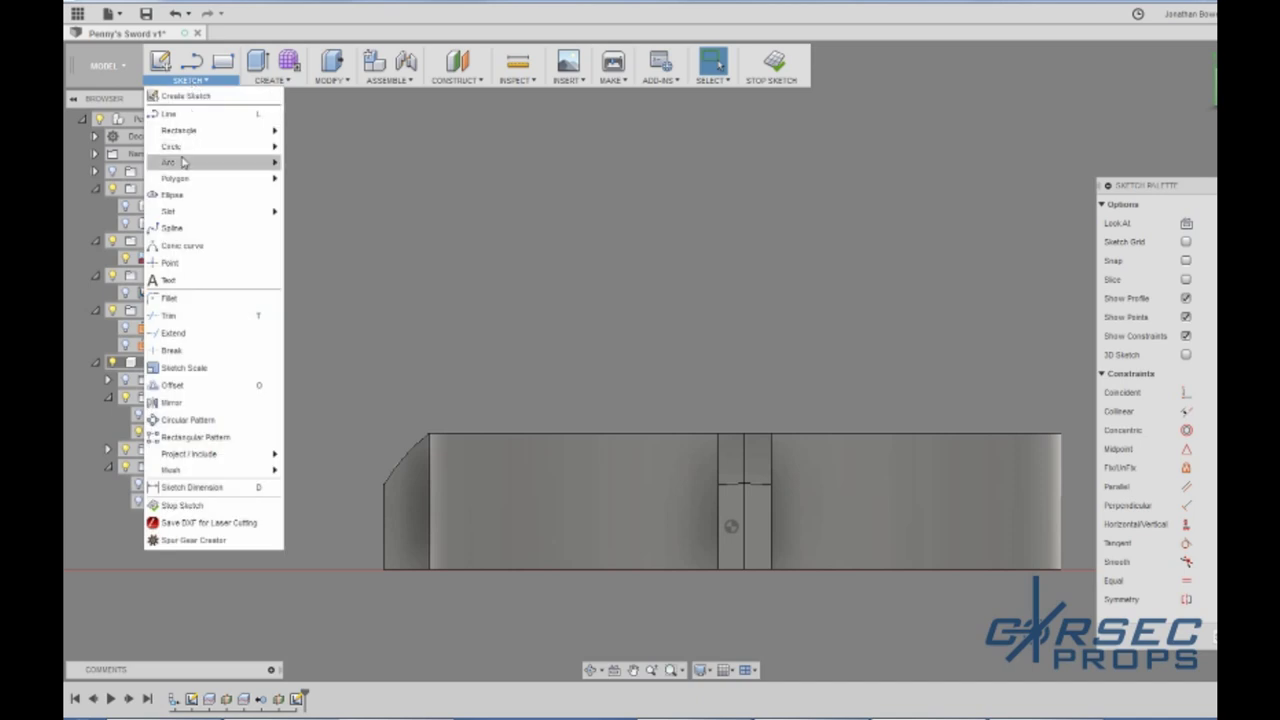
mouse_move(183, 162)
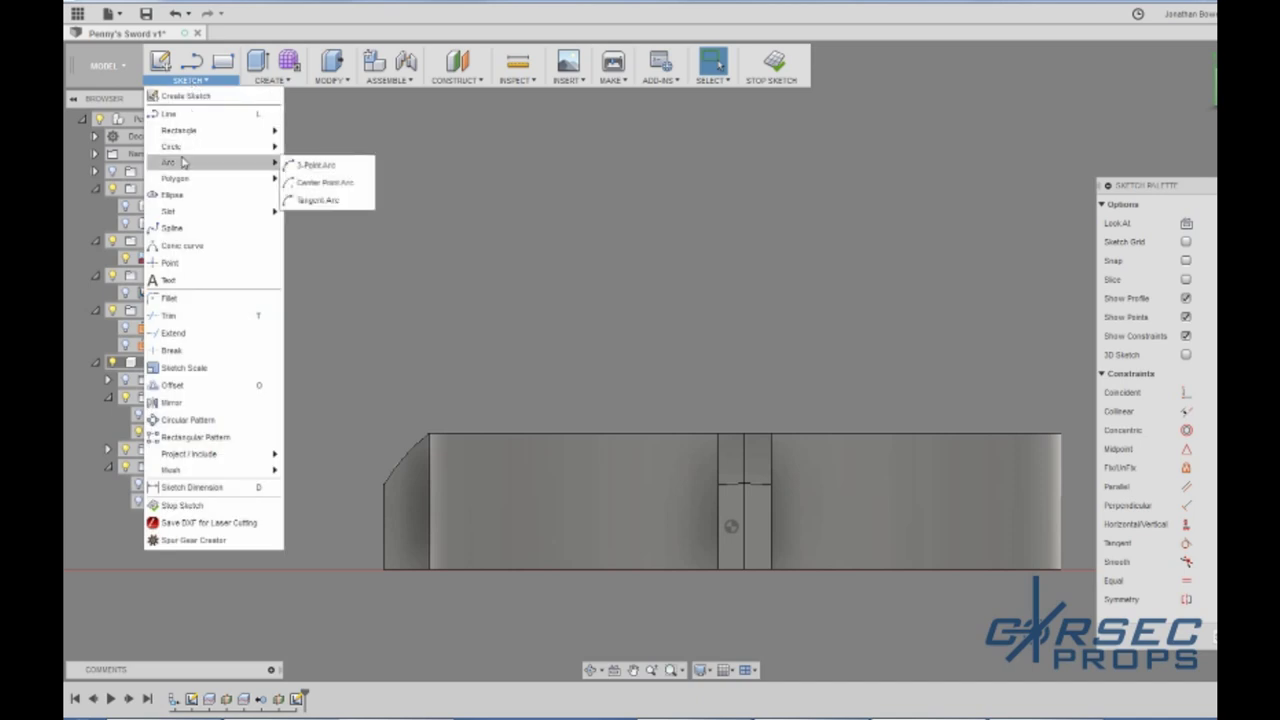
left_click(314, 181)
left_click(430, 435)
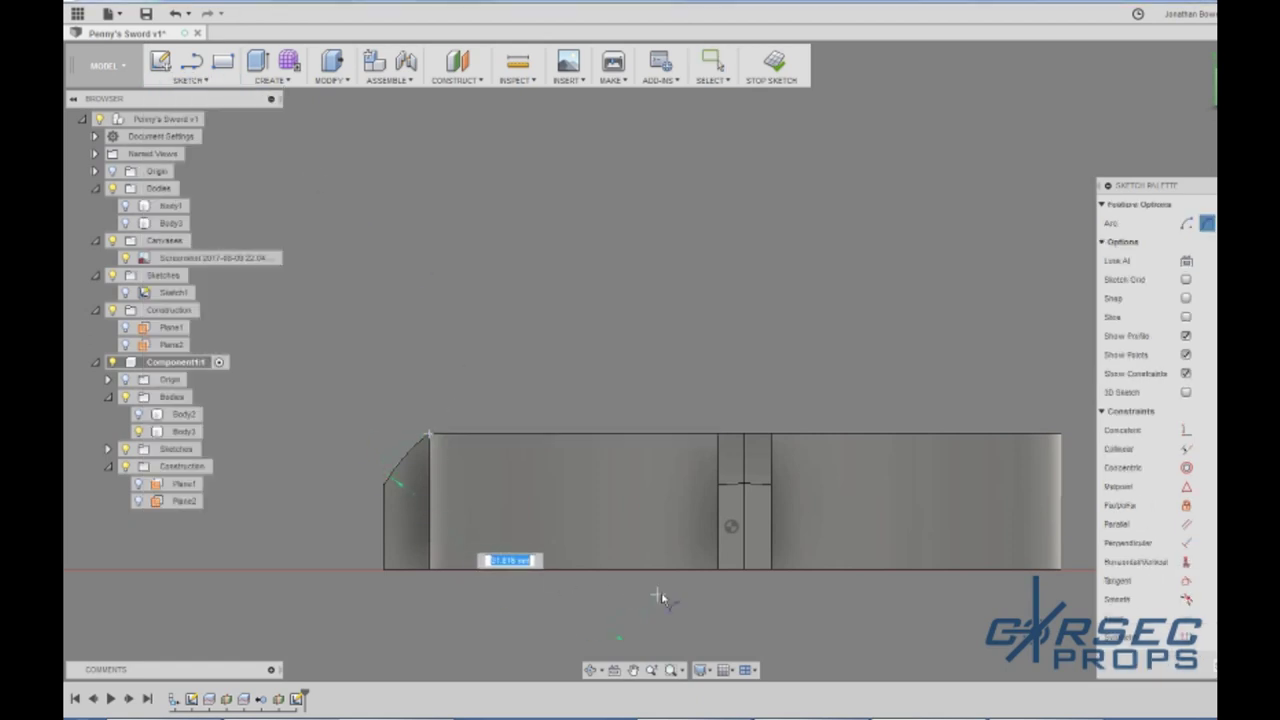
left_click(744, 487)
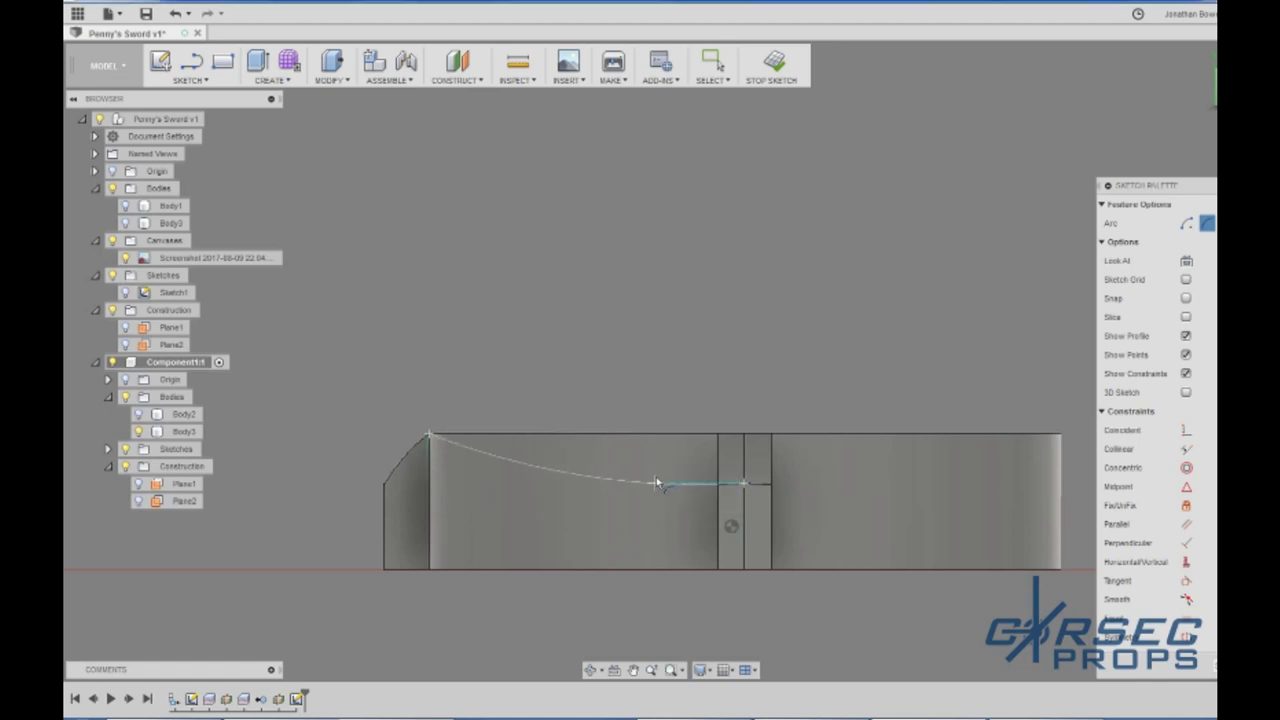
scroll(656, 480, "up", 3)
scroll(656, 480, "up", 2)
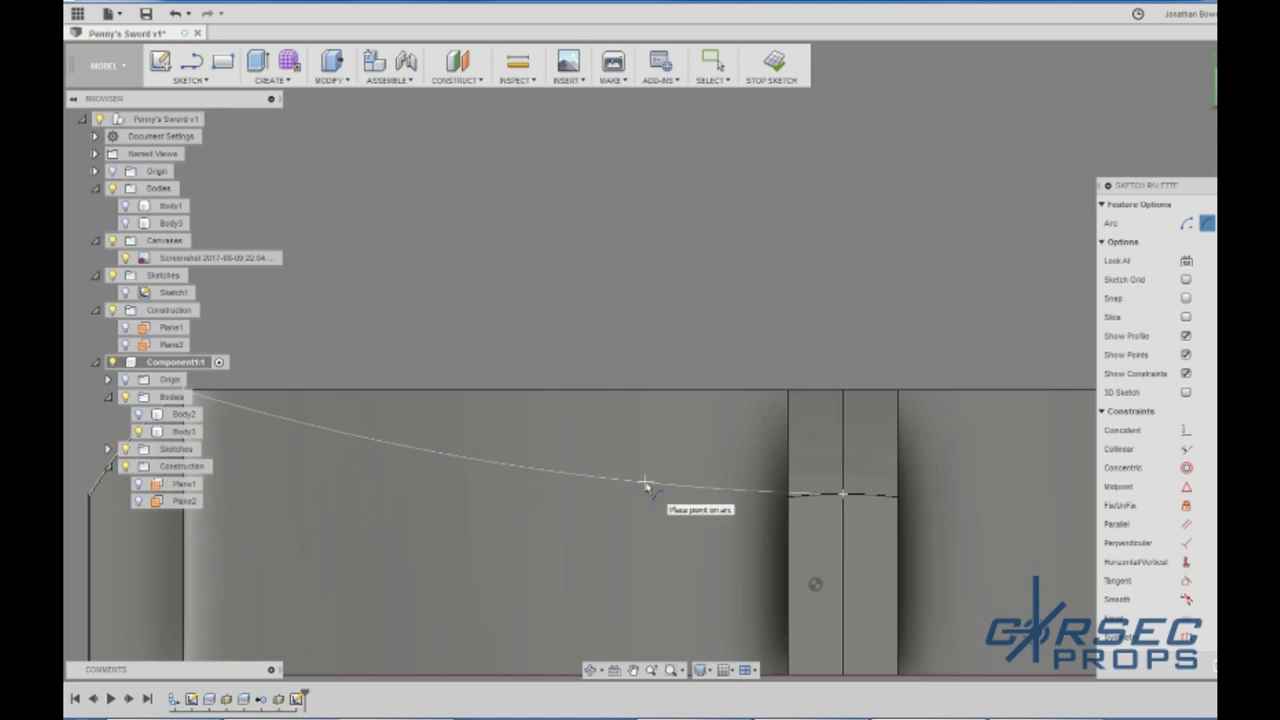
left_click(646, 488)
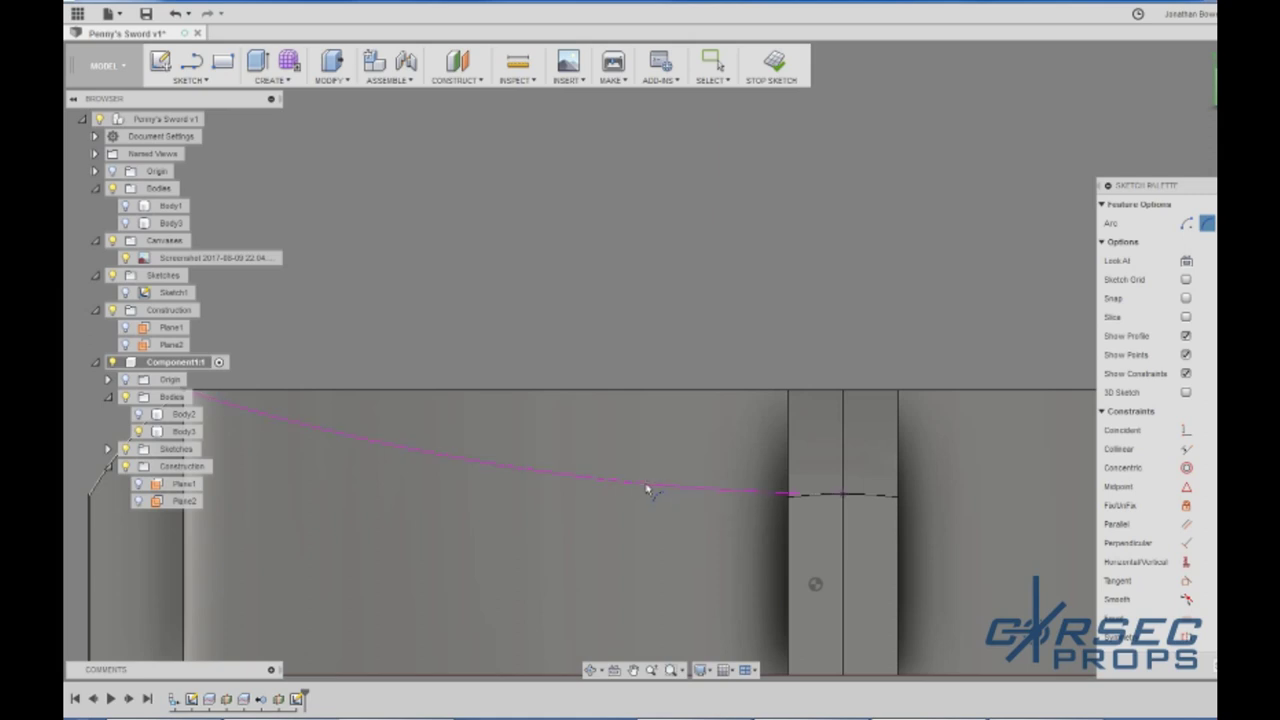
scroll(572, 551, "down", 2)
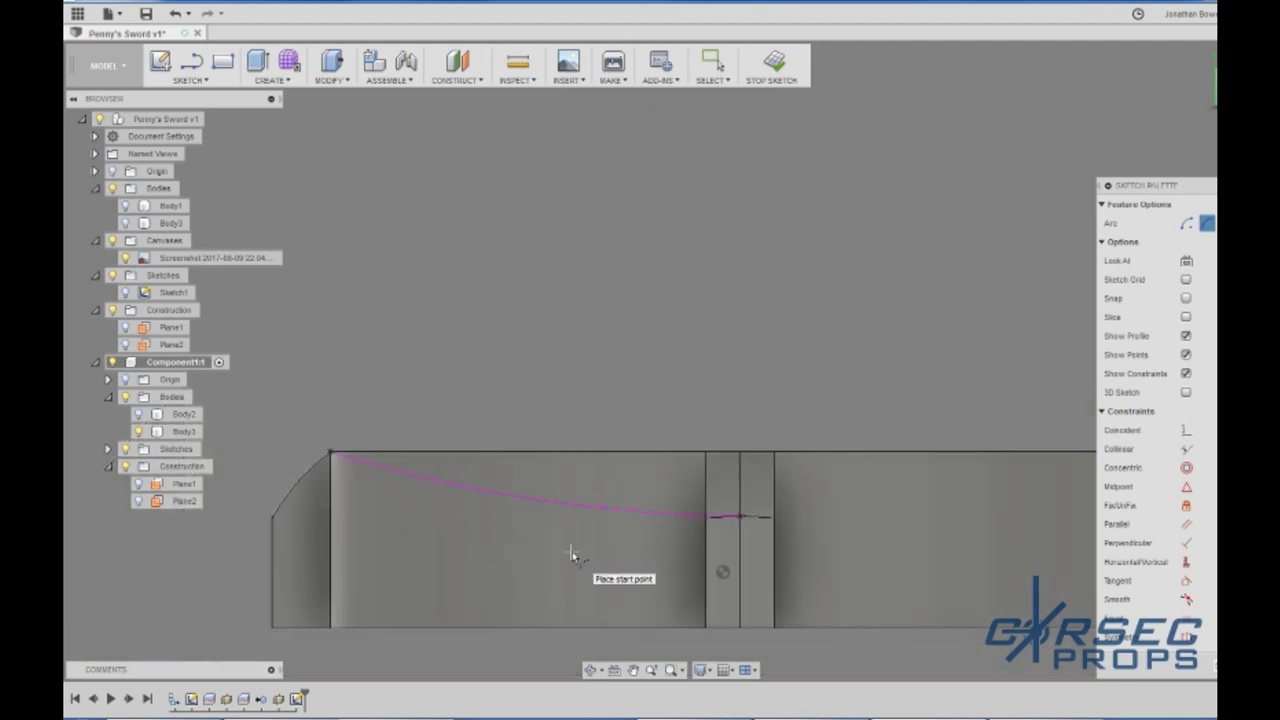
Step: Project the vertical center edge of the middle tab's upper part into the sketch
key("p")
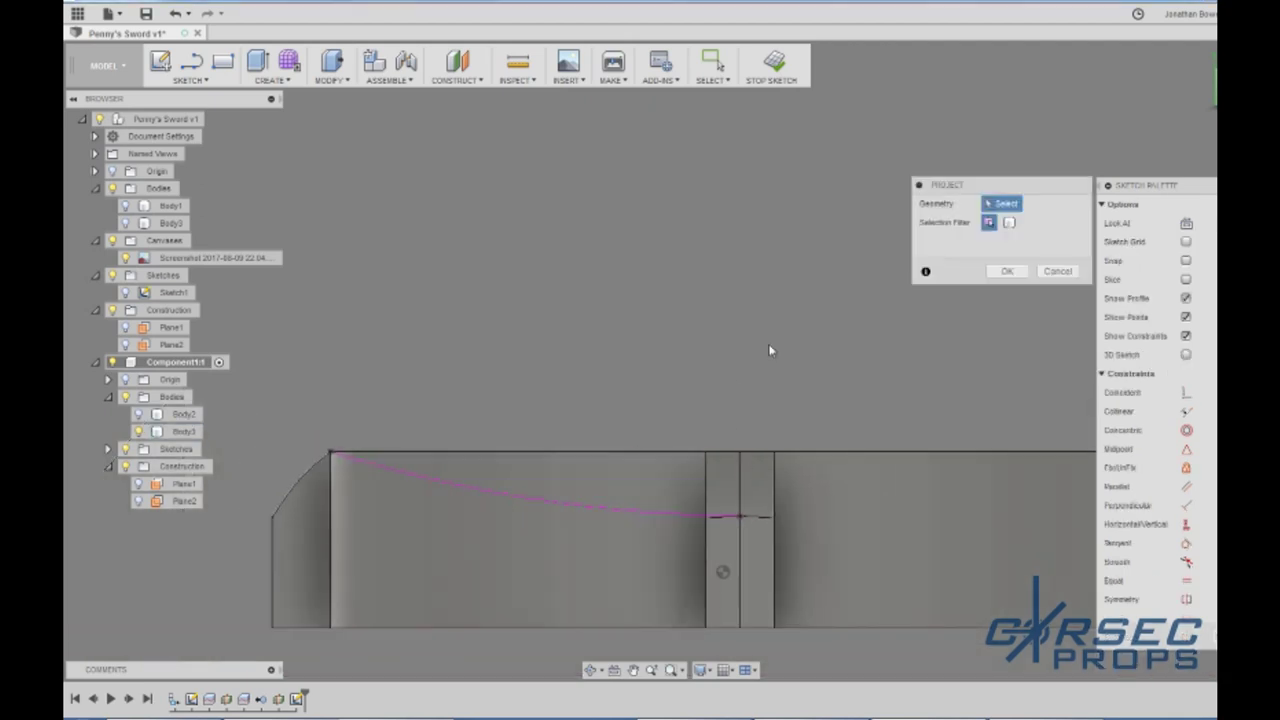
left_click(740, 484)
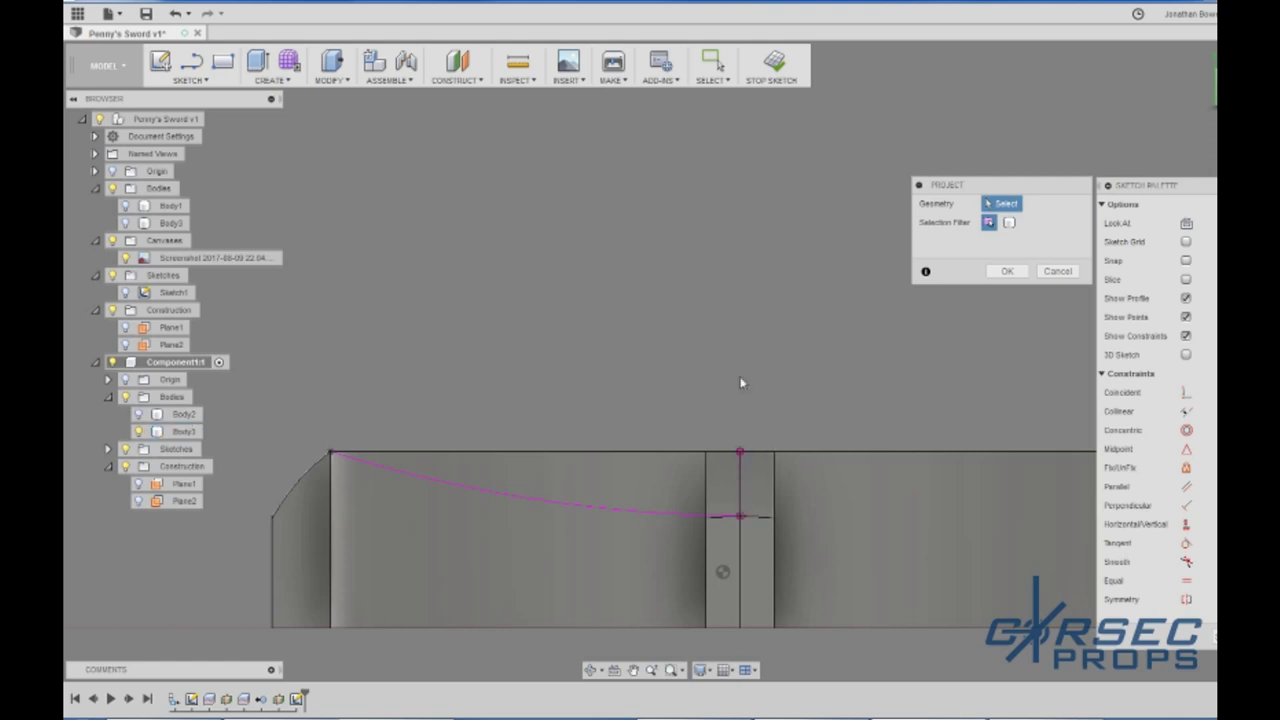
left_click(1007, 272)
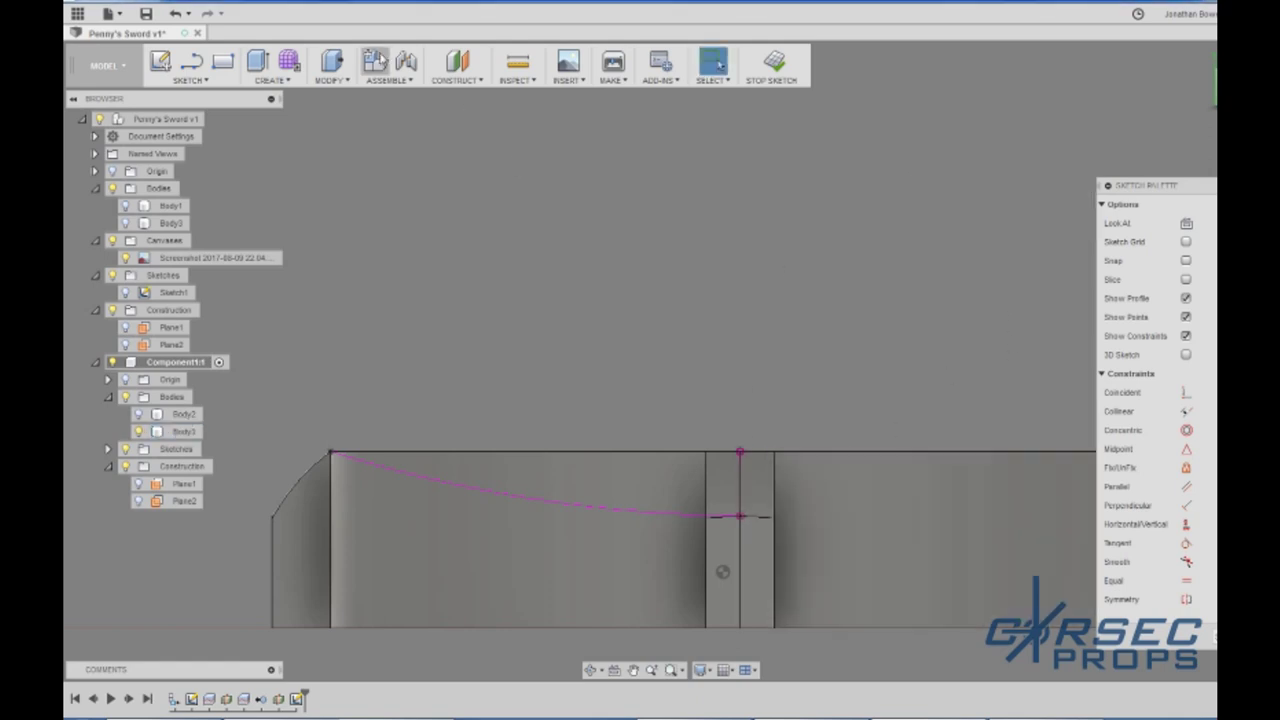
Step: Mirror the arc to the other side of the core using the projected center edge as the mirror line
left_click(190, 79)
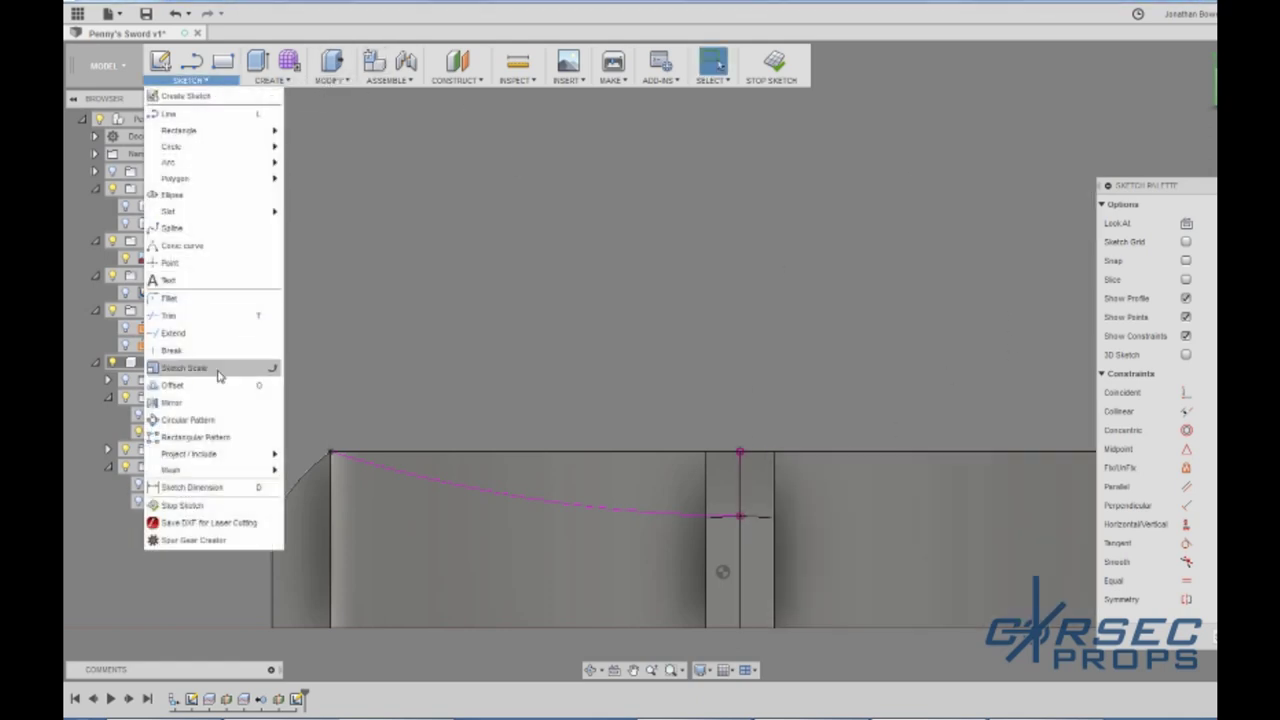
left_click(212, 408)
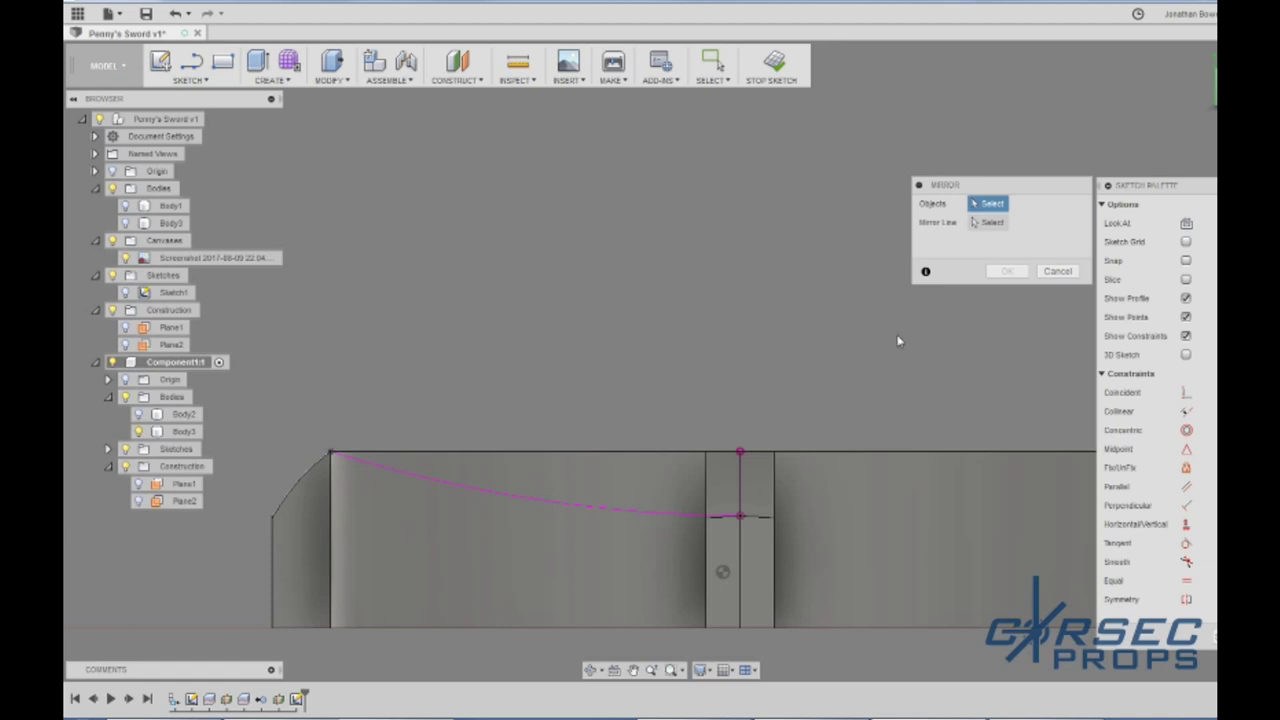
left_click(609, 510)
left_click(988, 222)
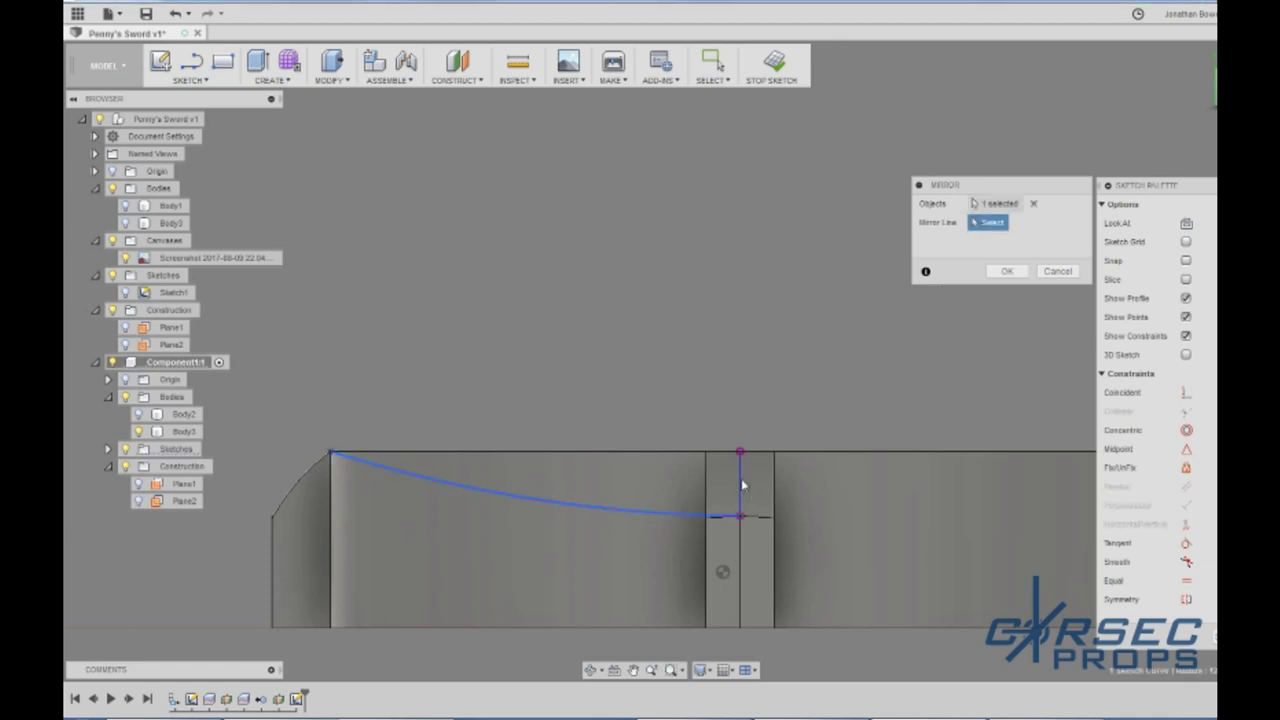
left_click(741, 485)
left_click(1007, 271)
Step: Check where the two arcs meet at the middle tab and start a sketch line from that point
scroll(733, 545, "up", 2)
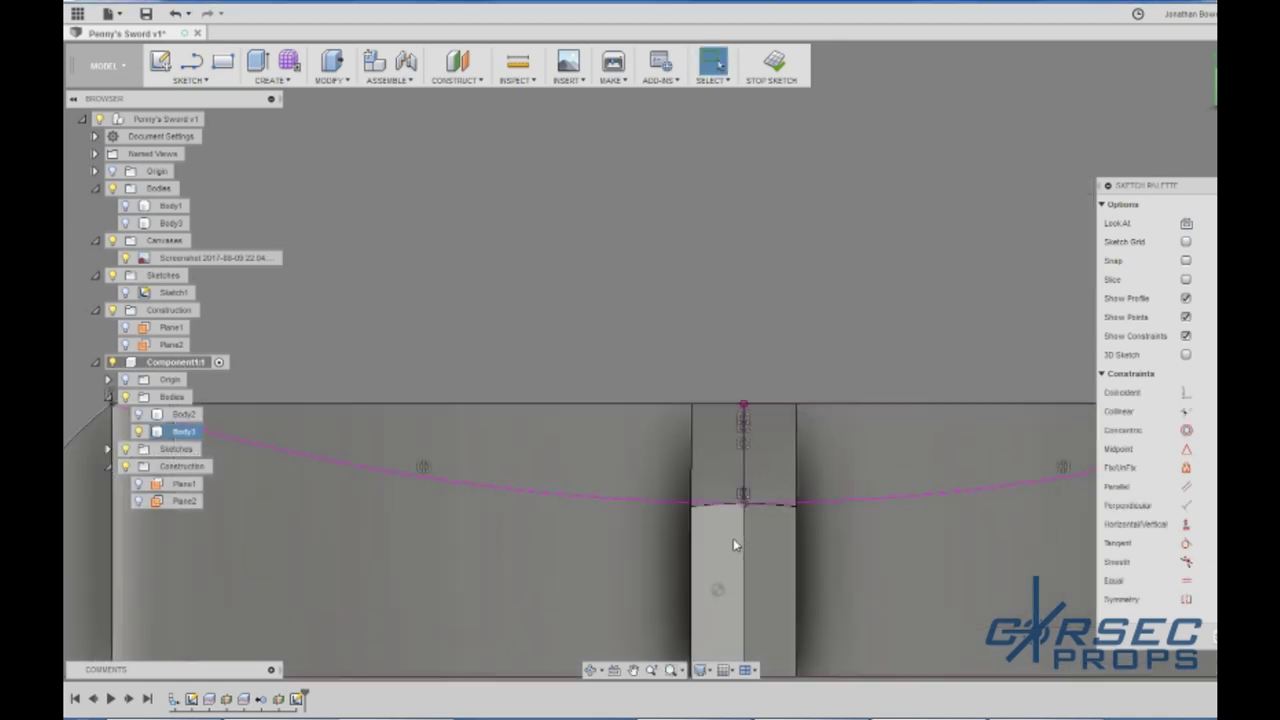
scroll(733, 545, "up", 3)
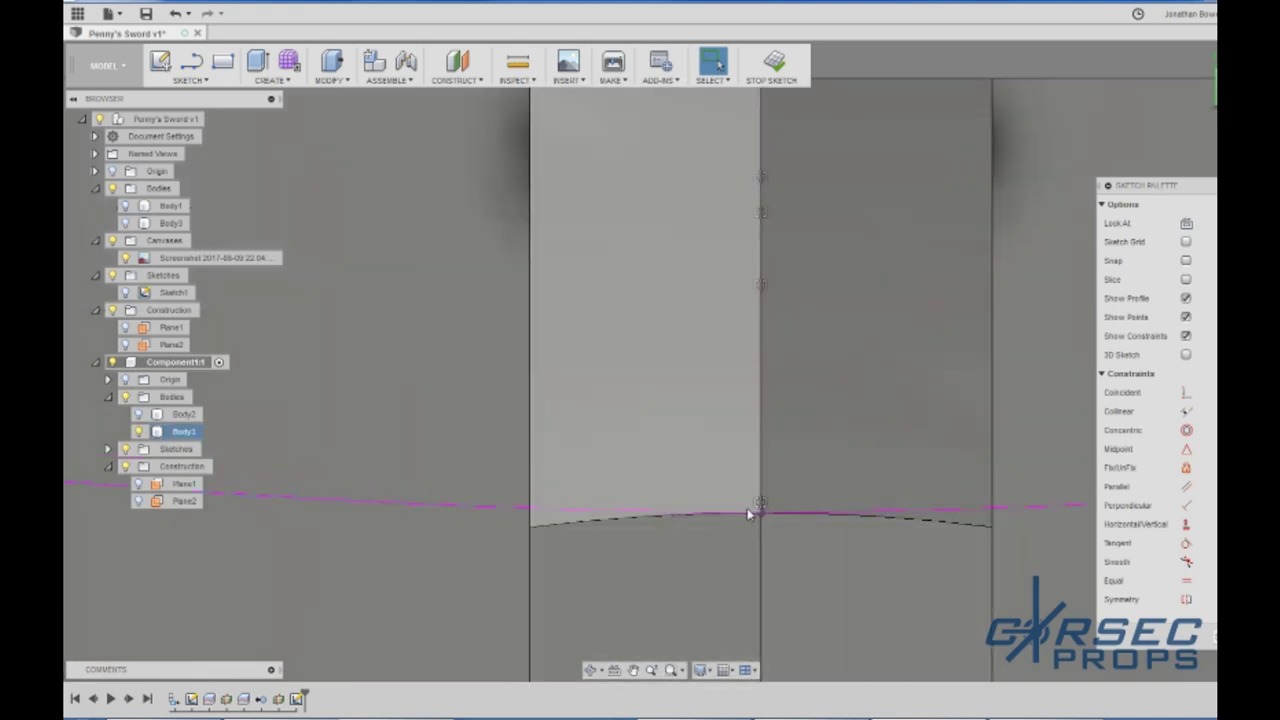
scroll(800, 471, "down", 5)
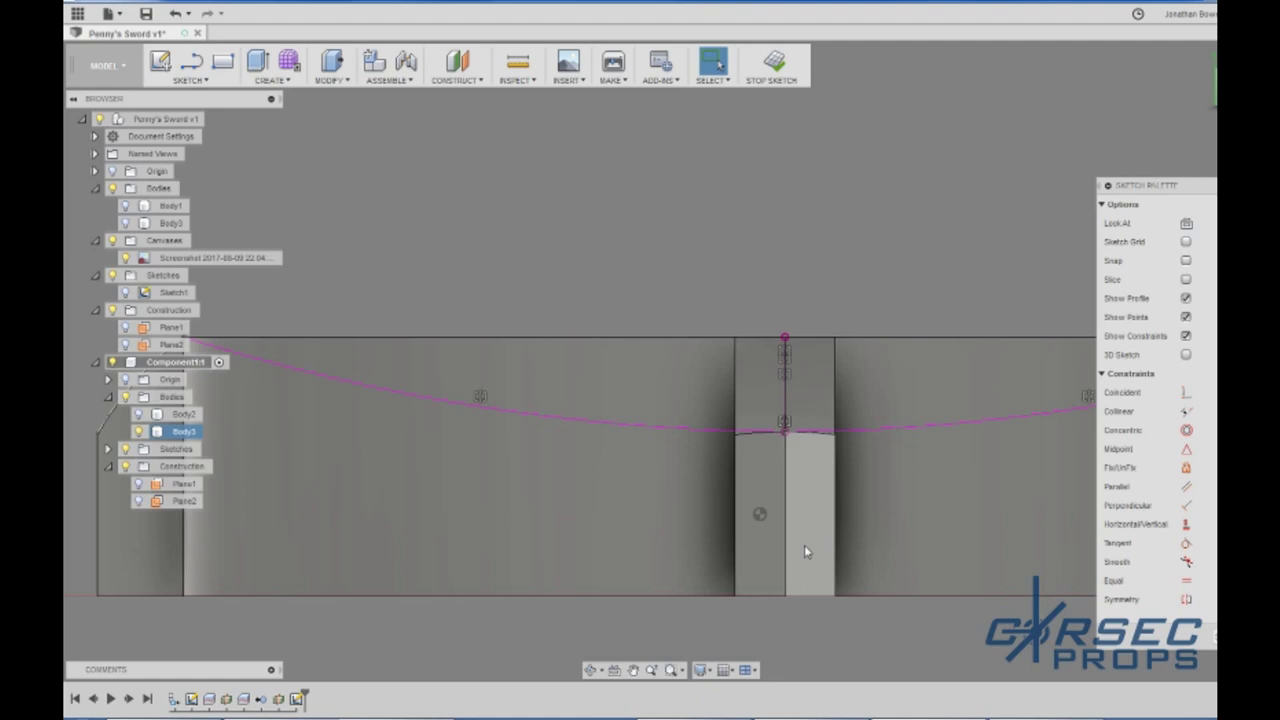
scroll(804, 545, "down", 2)
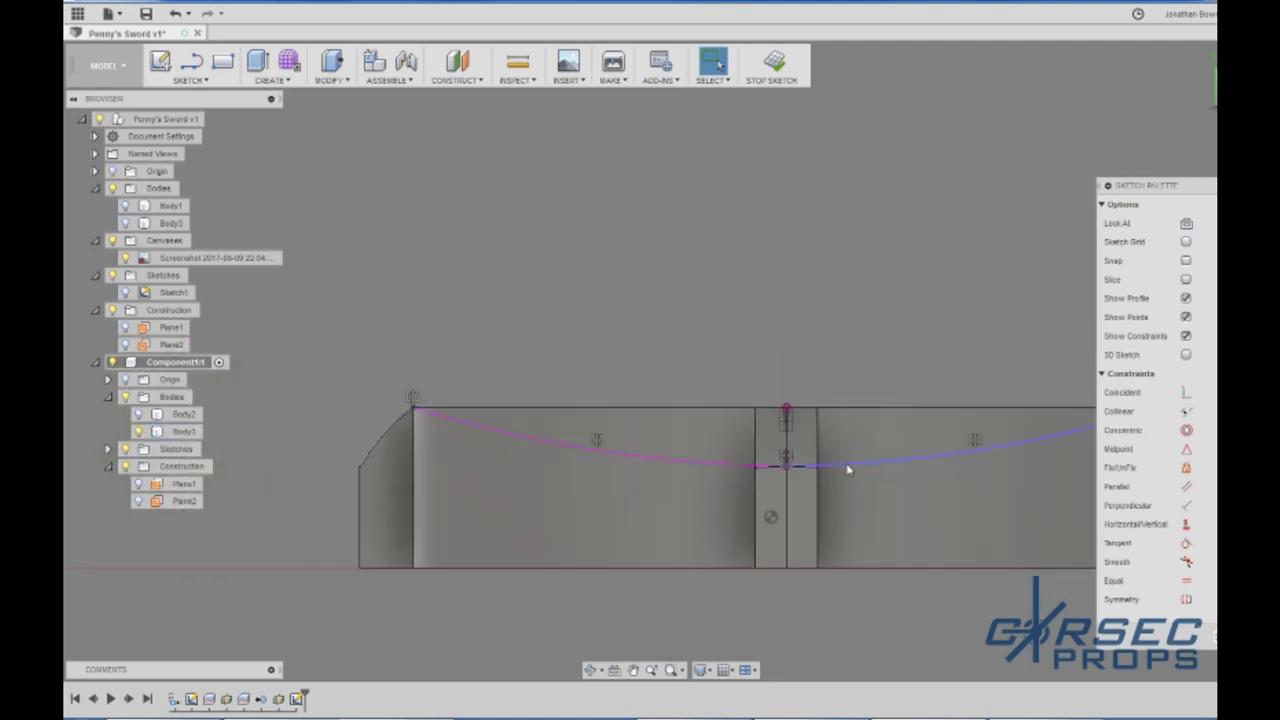
scroll(848, 470, "up", 5)
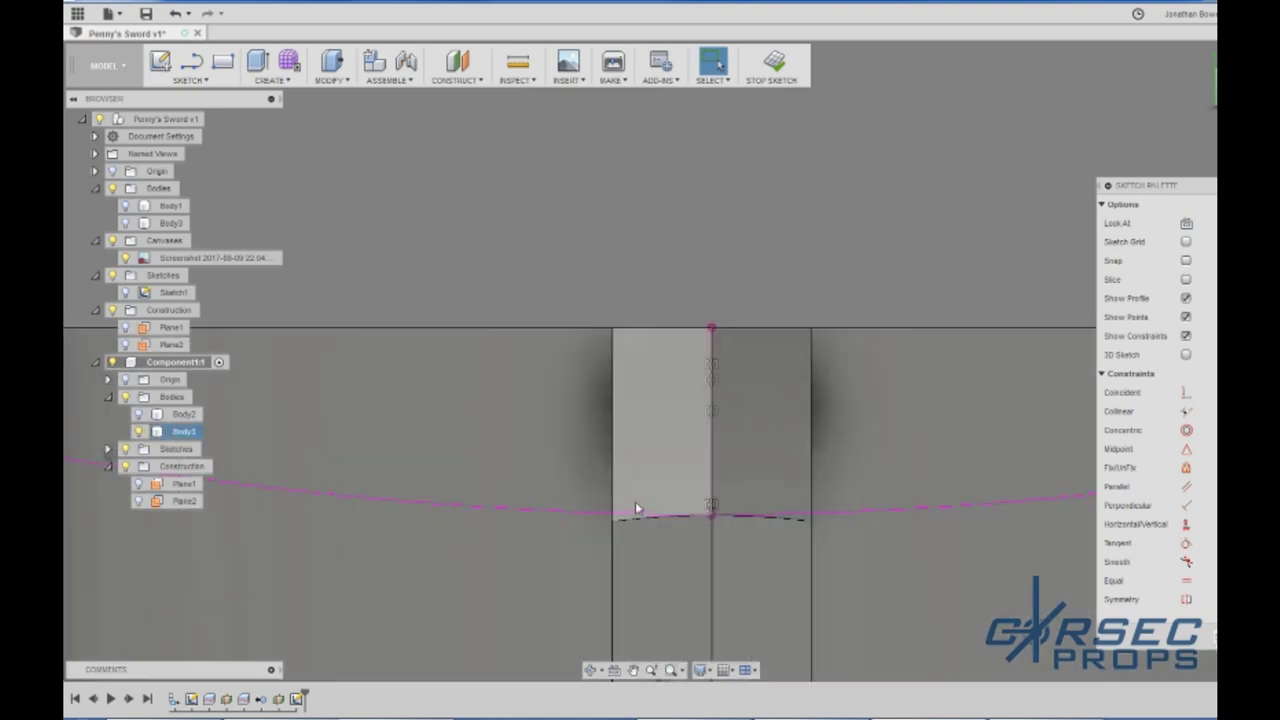
key("l")
left_click(712, 519)
scroll(603, 531, "down", 3)
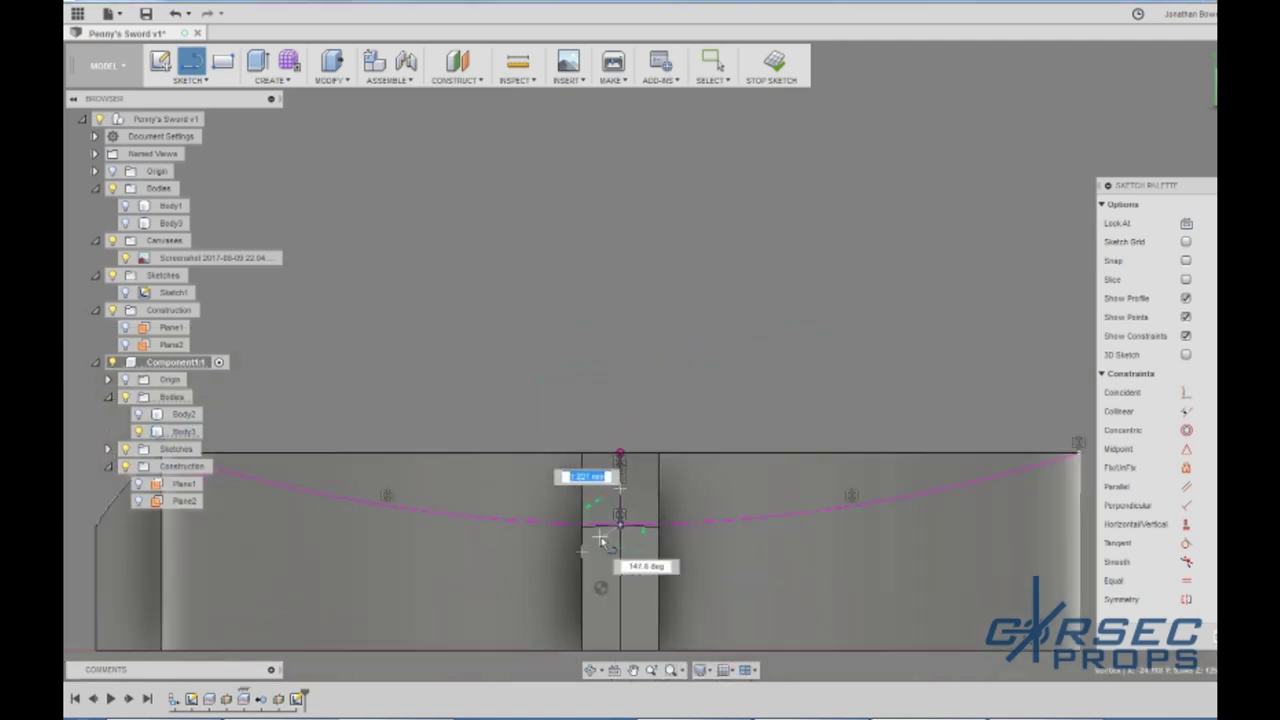
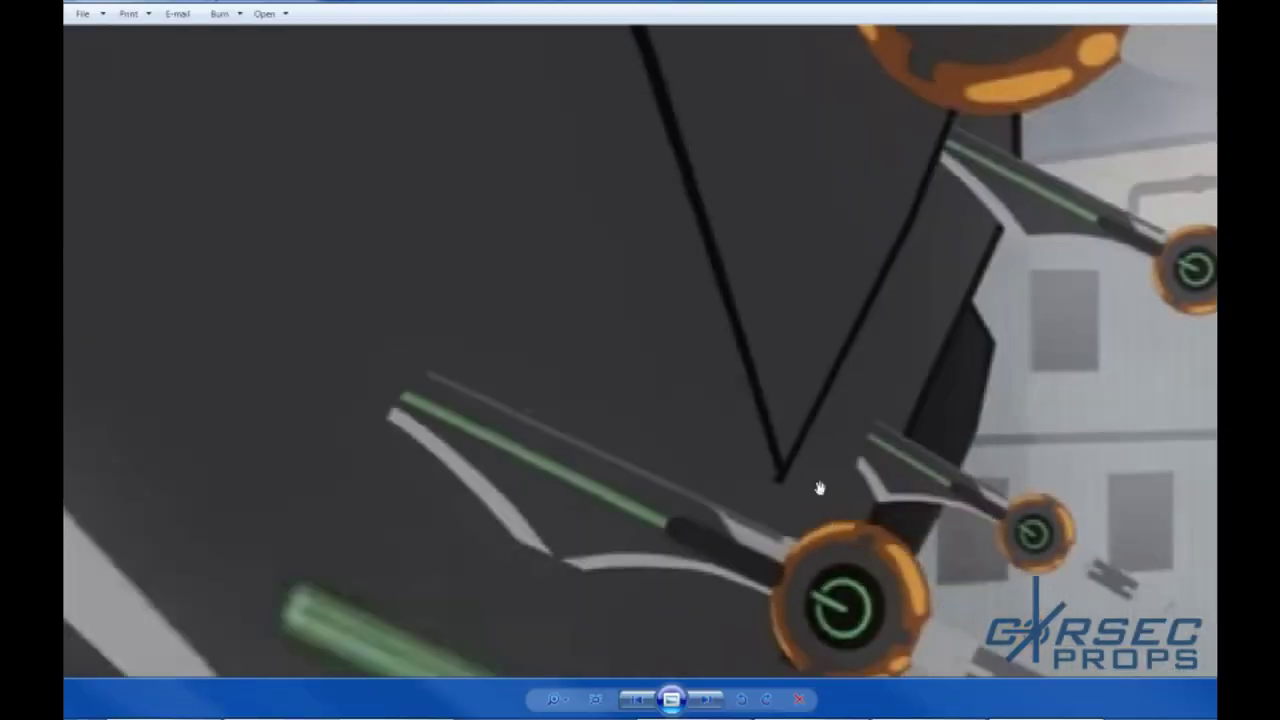
Step: Switch to the image viewer and examine the hub details of the swords in the reference picture
scroll(820, 486, "down", 3)
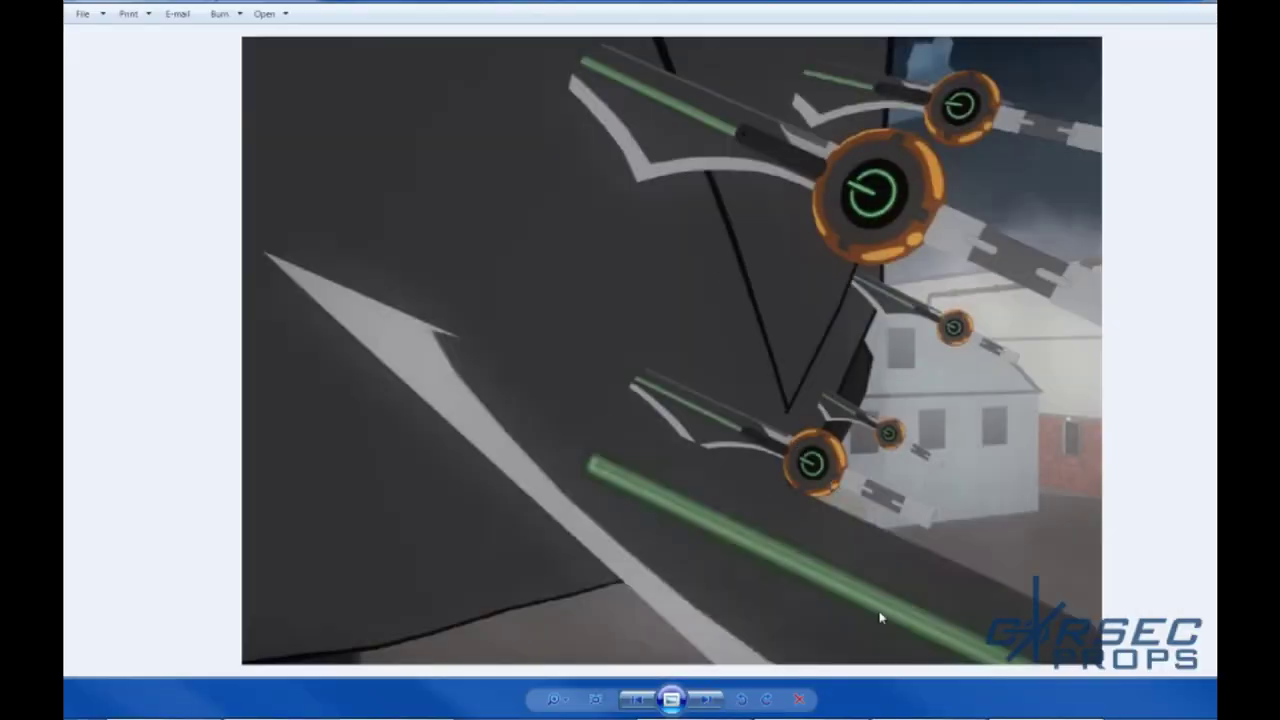
scroll(880, 618, "up", 3)
scroll(830, 345, "up", 2)
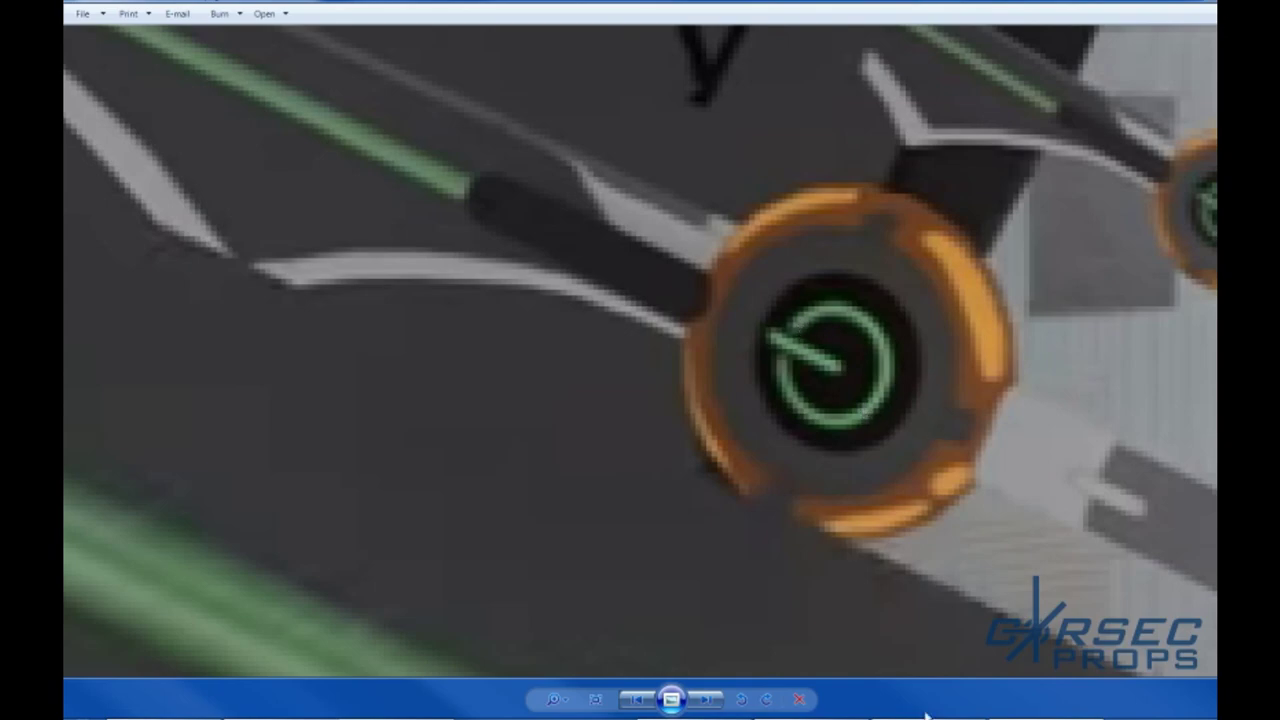
scroll(348, 684, "down", 2)
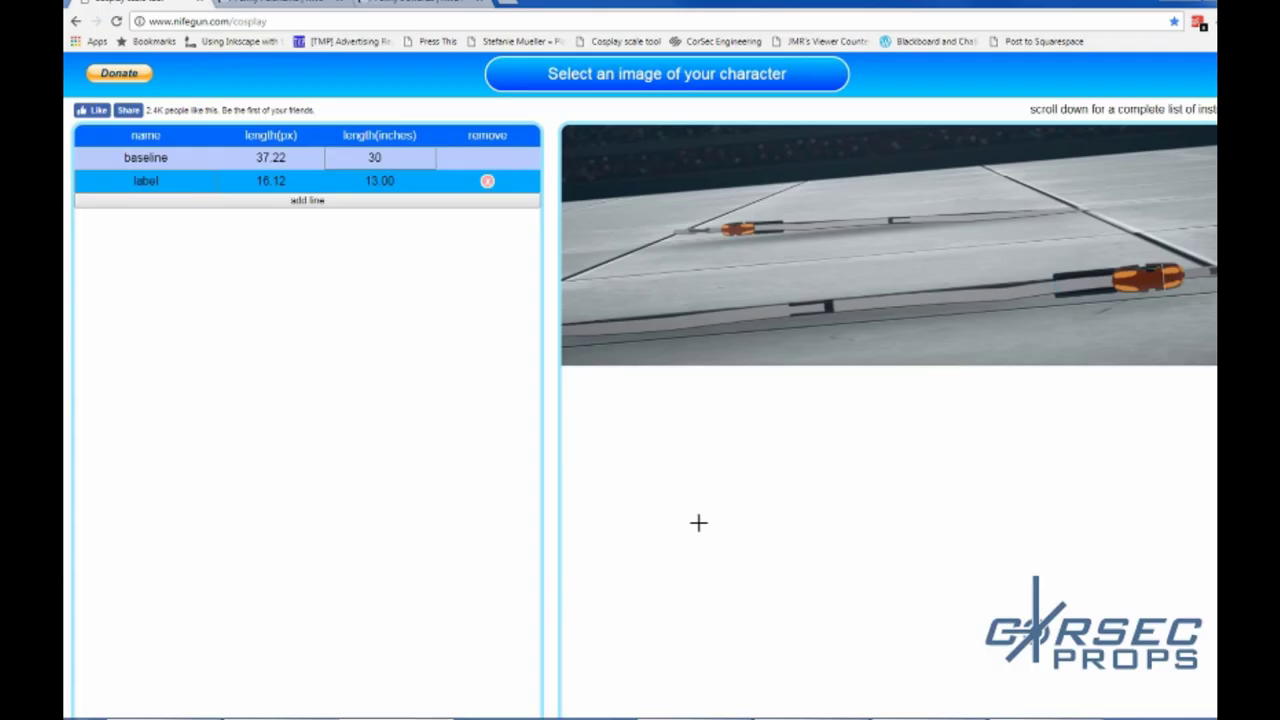
Step: Measure the detail on the orange sword hub in the Cosplay scale tool's reference image and switch back to Fusion 360
scroll(780, 391, "down", 2)
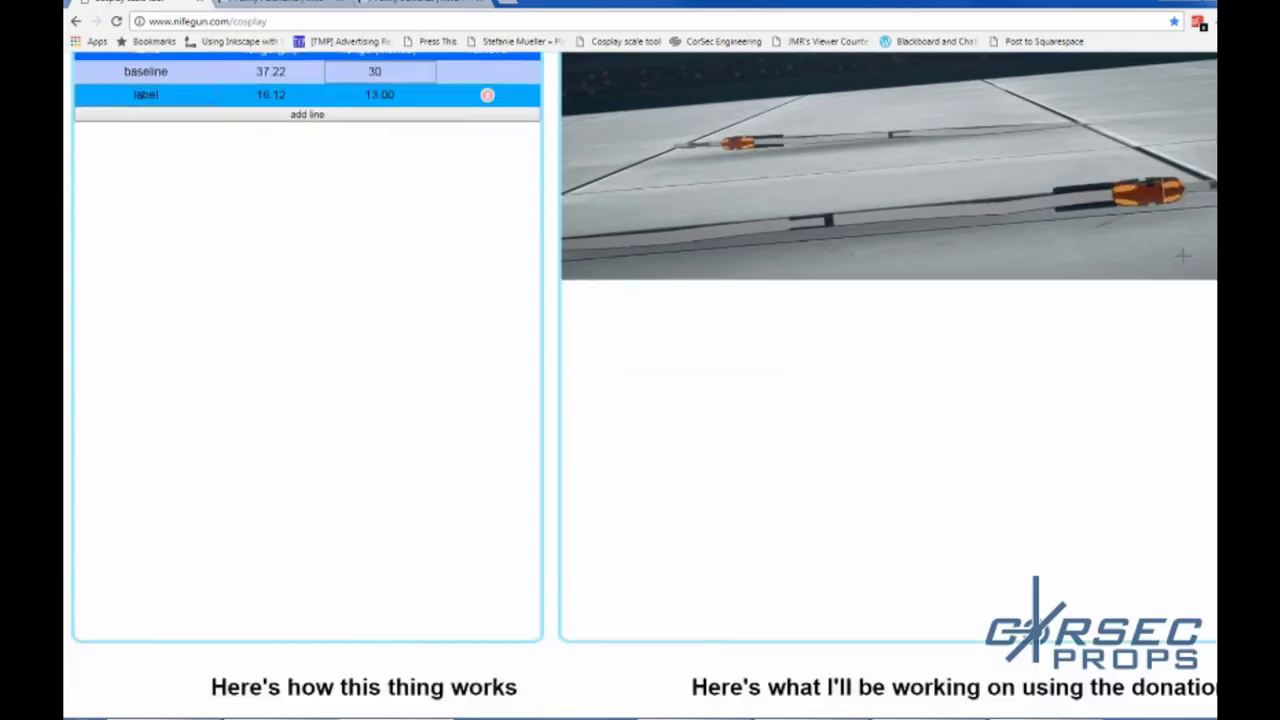
scroll(780, 300, "up", 2)
left_click(703, 77)
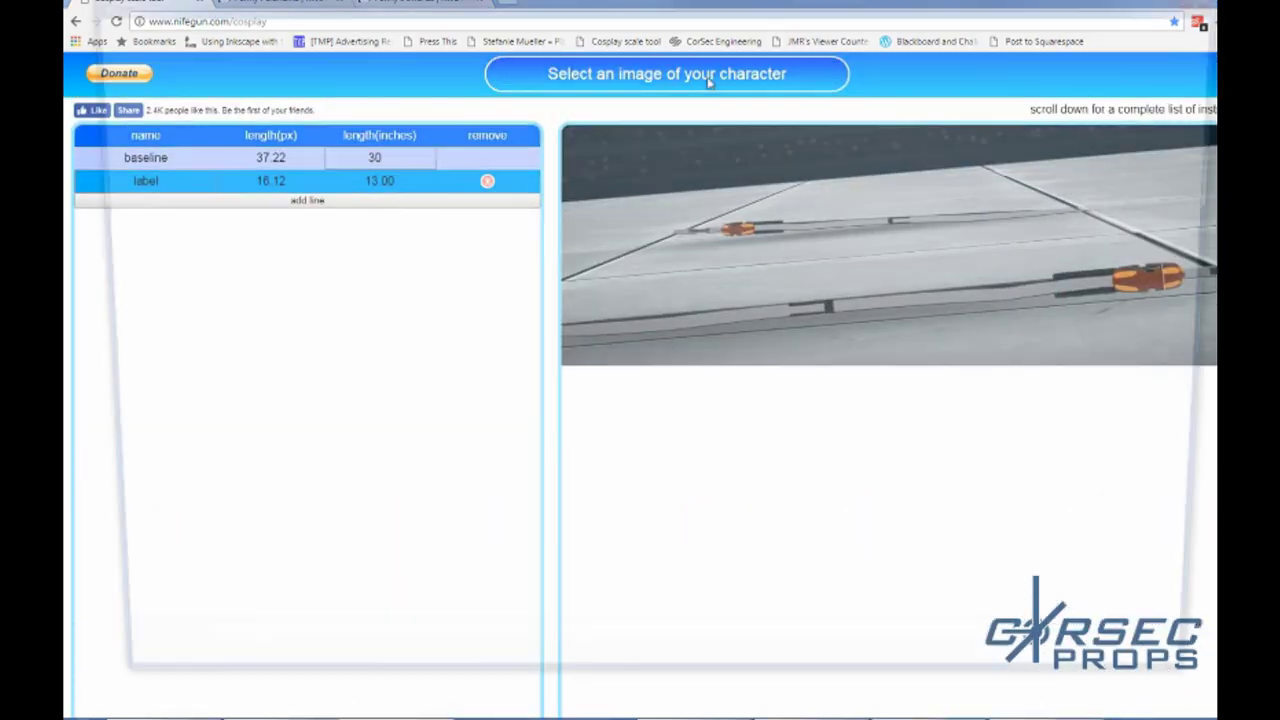
left_click(710, 100)
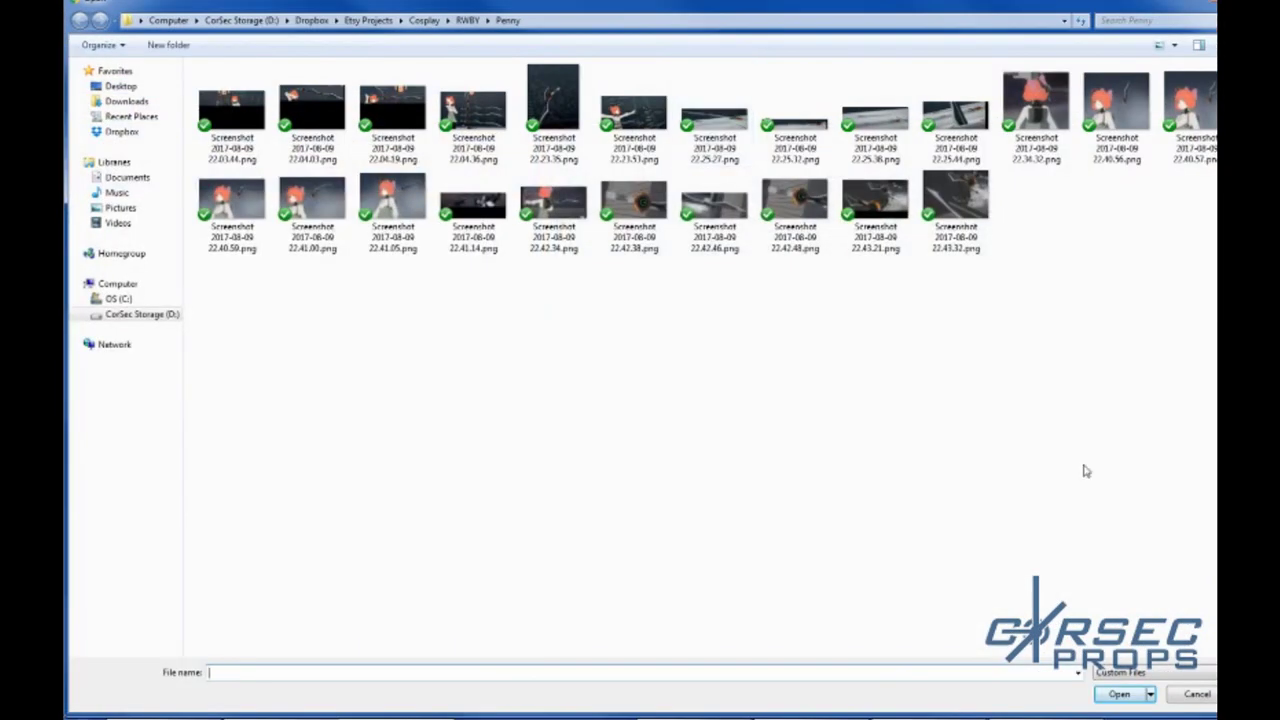
left_click(1120, 694)
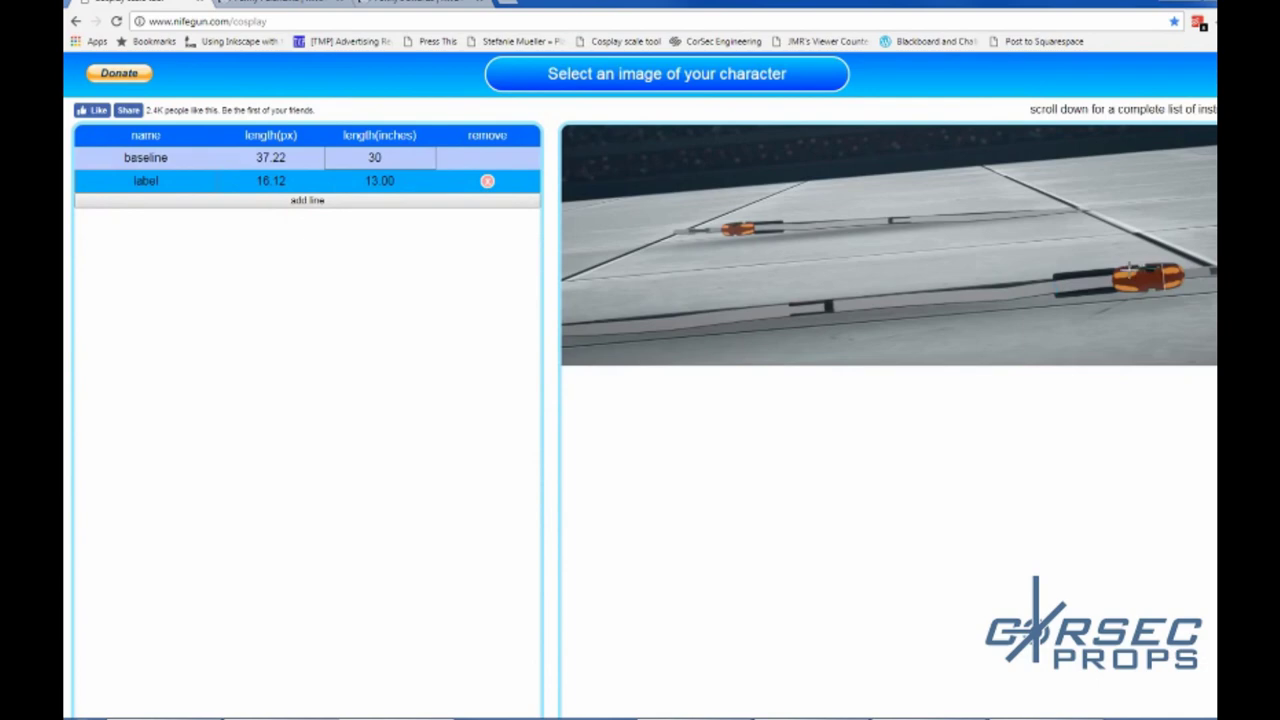
left_click_drag(1136, 268, 1163, 268)
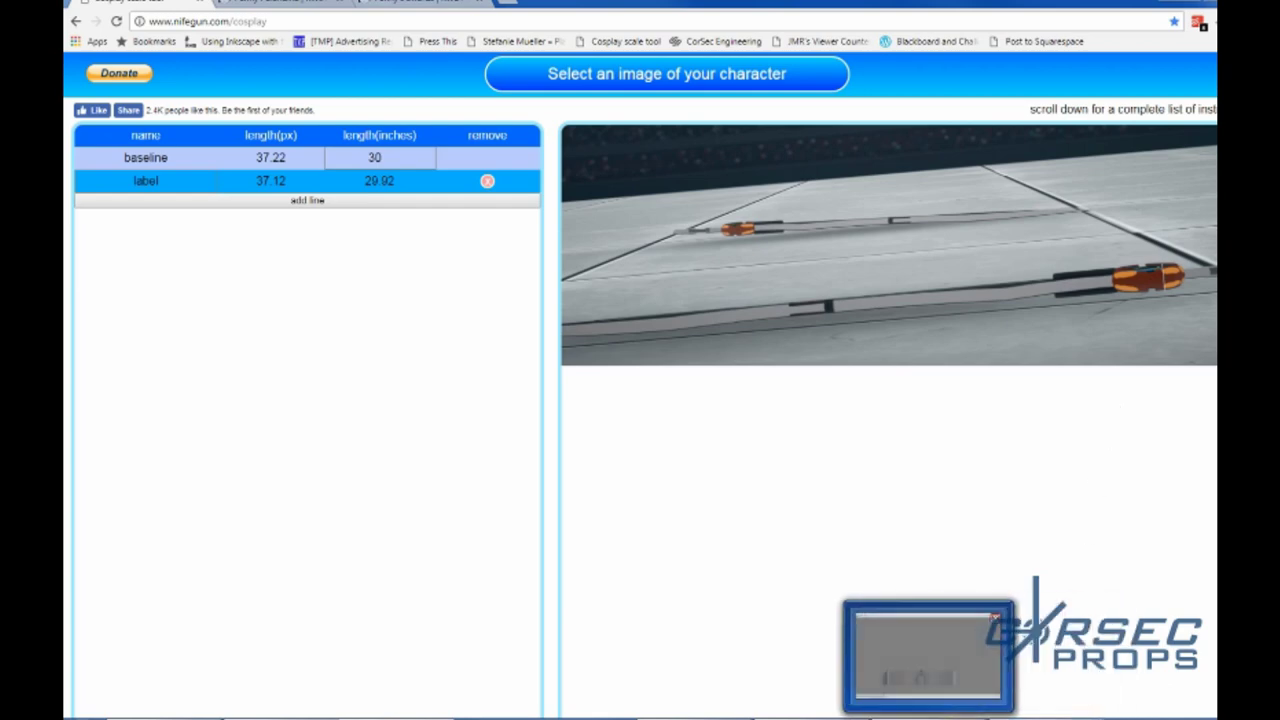
left_click(950, 716)
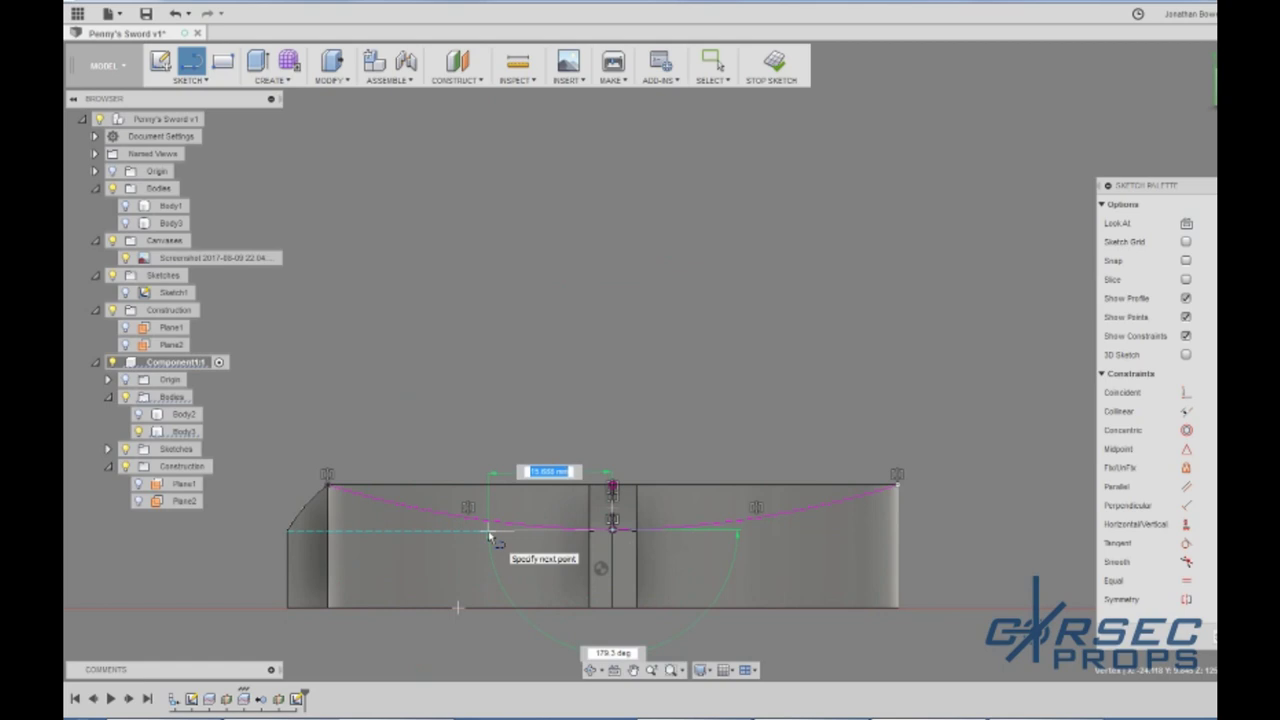
Step: Try to sketch a 20 mm line leftward from the point where the two arcs meet at the middle tab
type("20")
key("Tab")
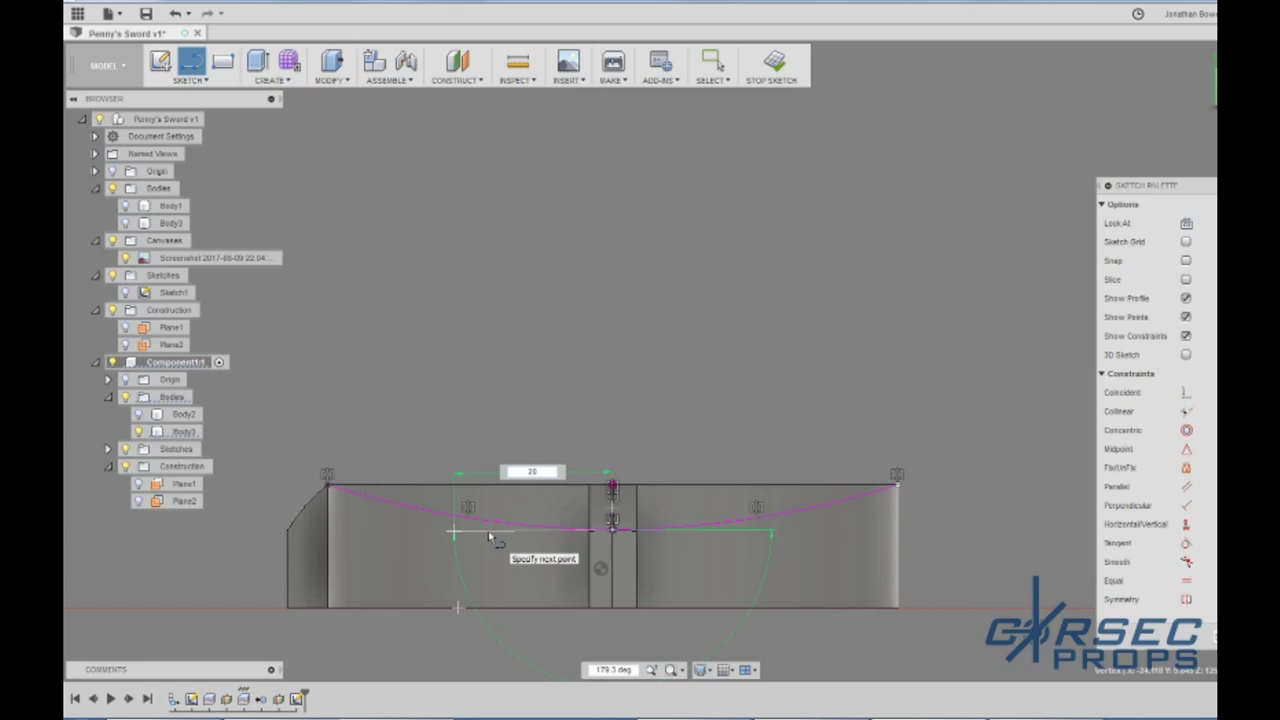
key("Return")
key("Escape")
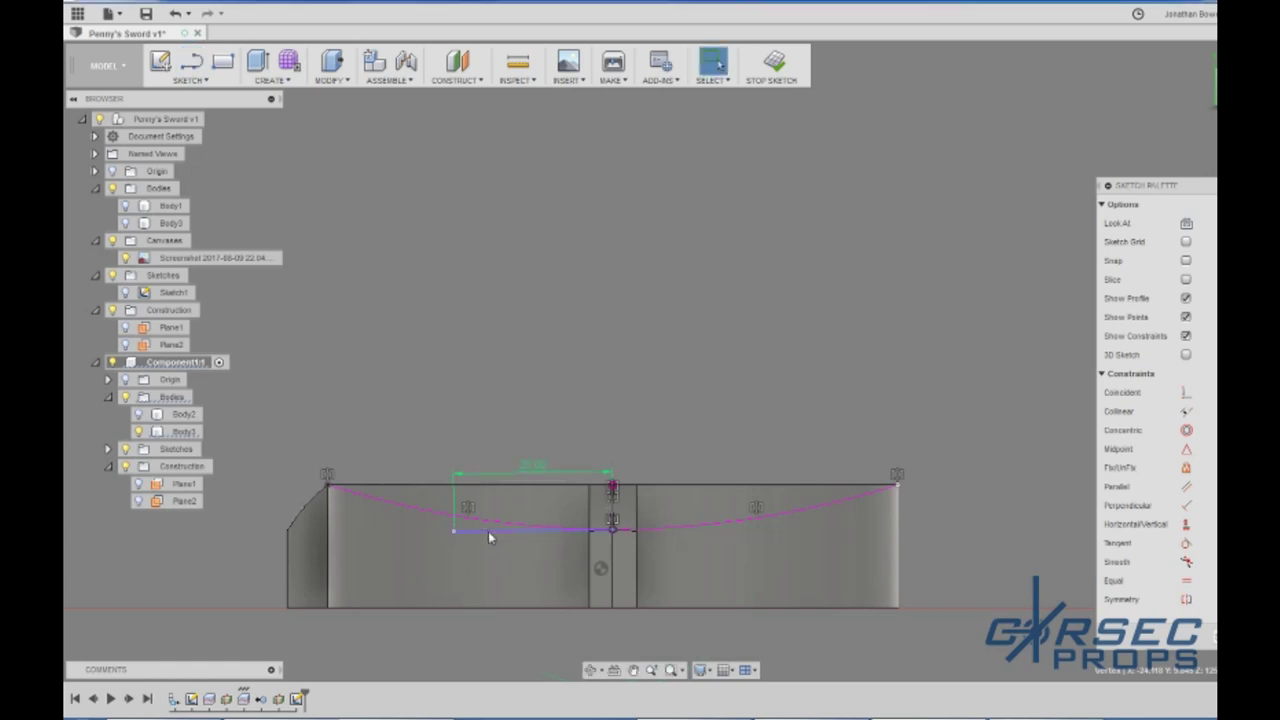
key("l")
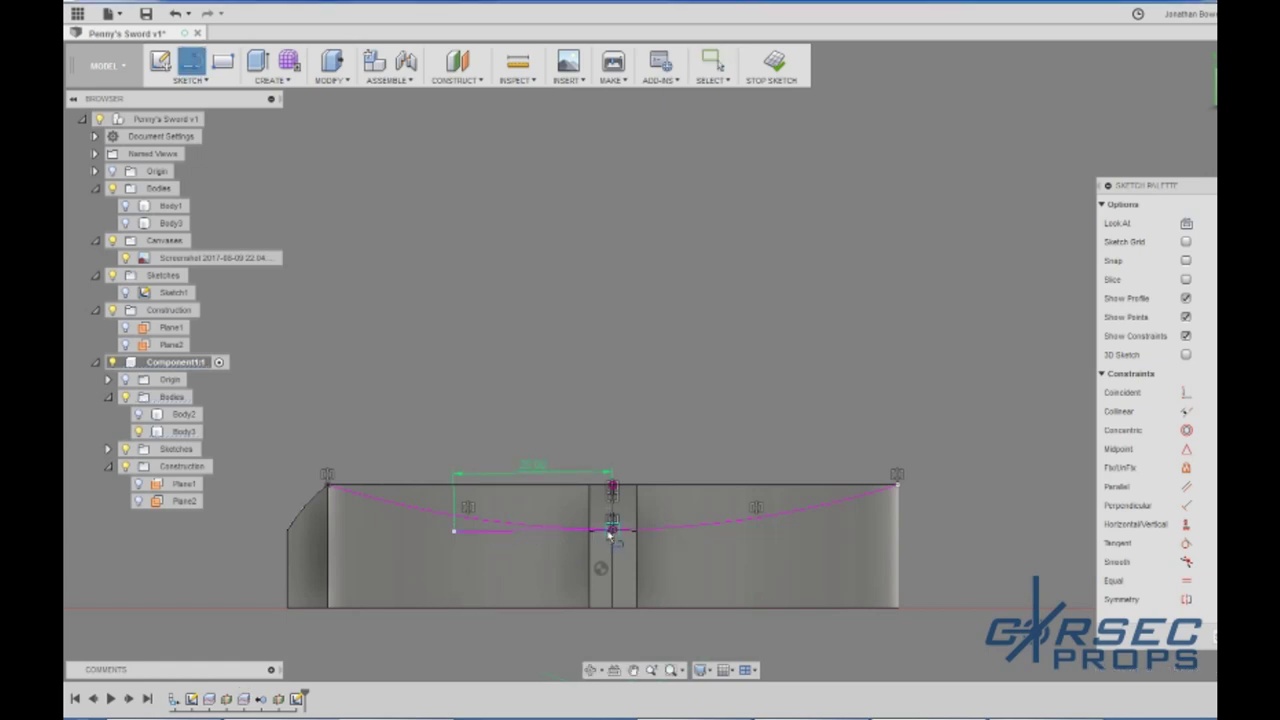
left_click(610, 535)
key("Escape")
scroll(484, 507, "down", 2)
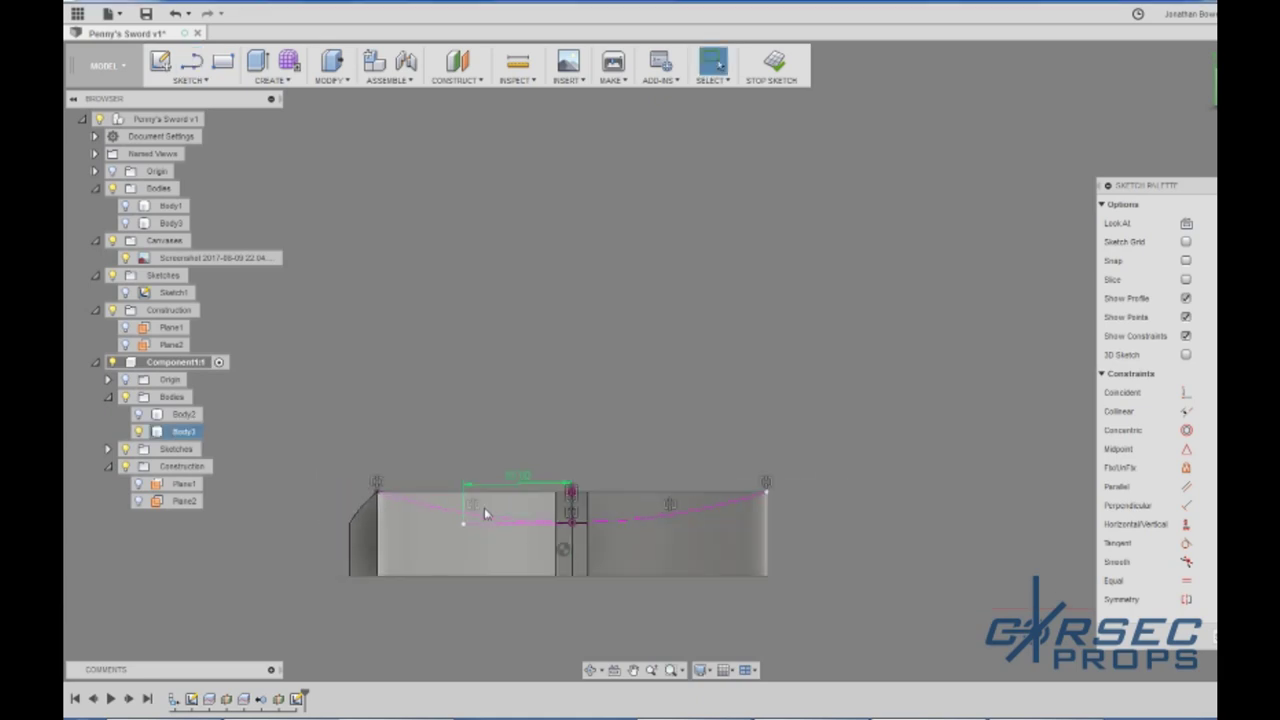
scroll(484, 507, "up", 3)
Step: Sketch a horizontal line 20 mm long at 180 degrees, running left from the point where the two arcs meet
key("l")
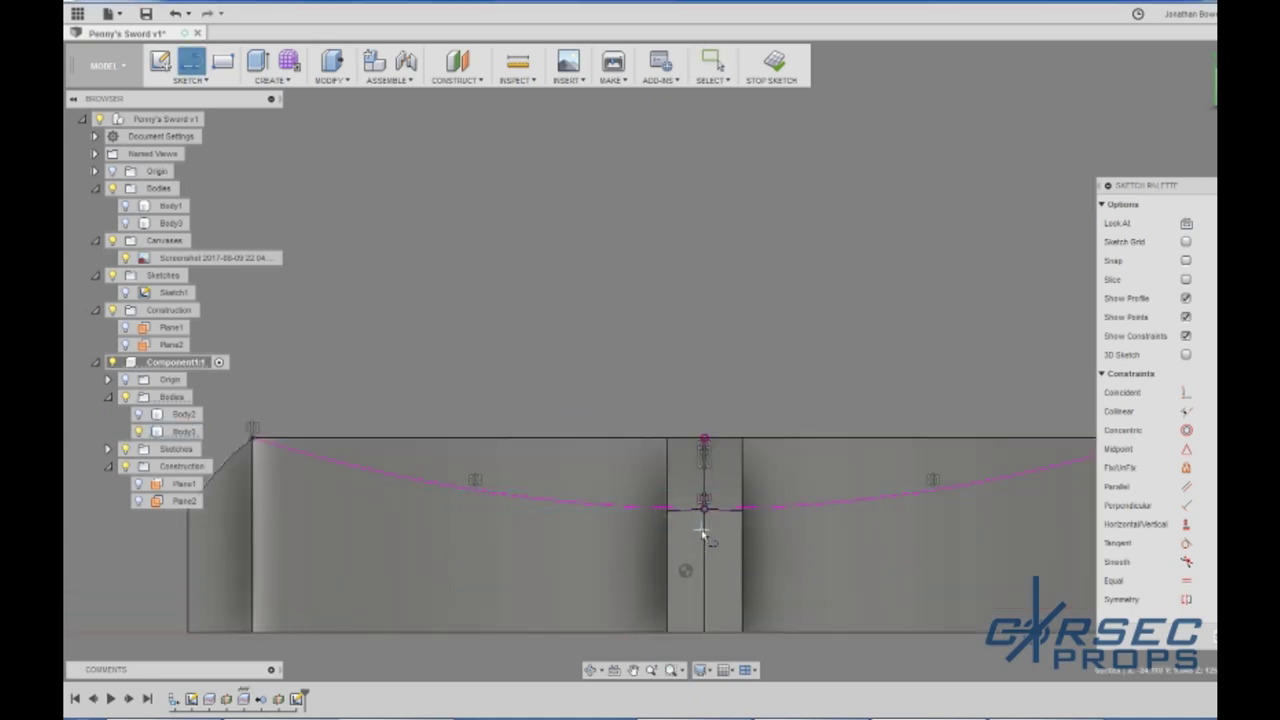
left_click(704, 508)
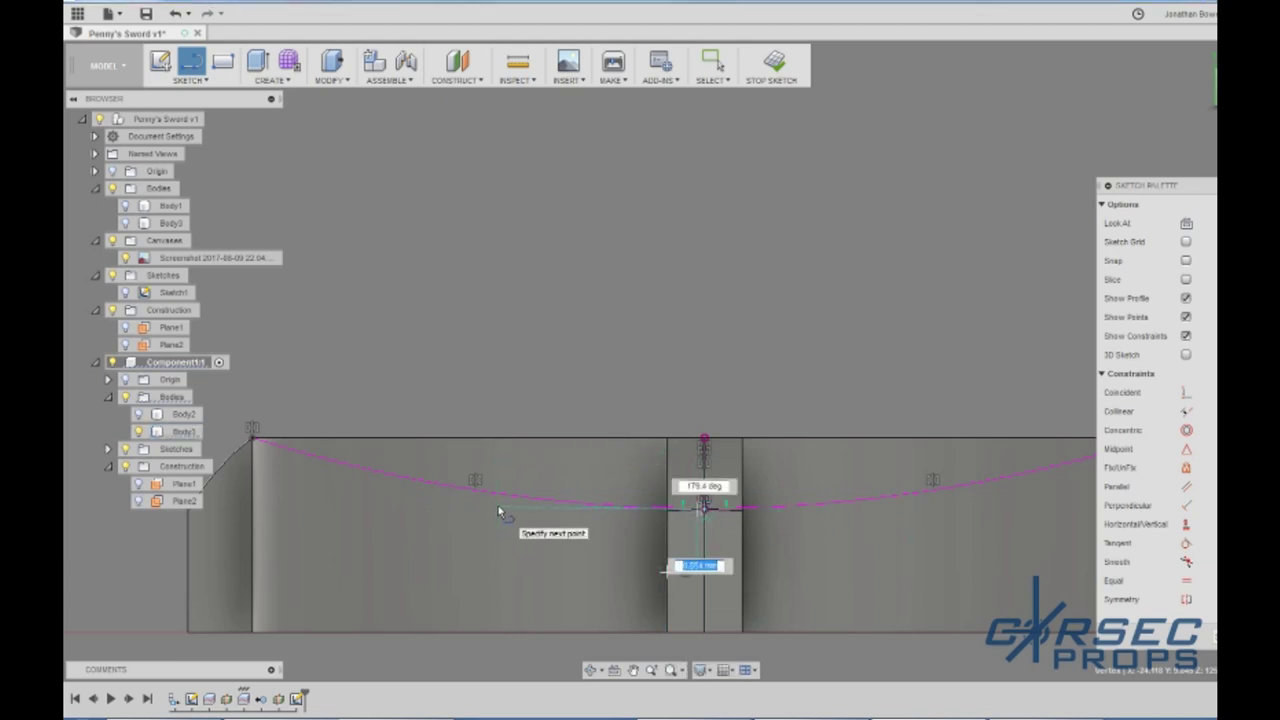
key("Tab")
type("1")
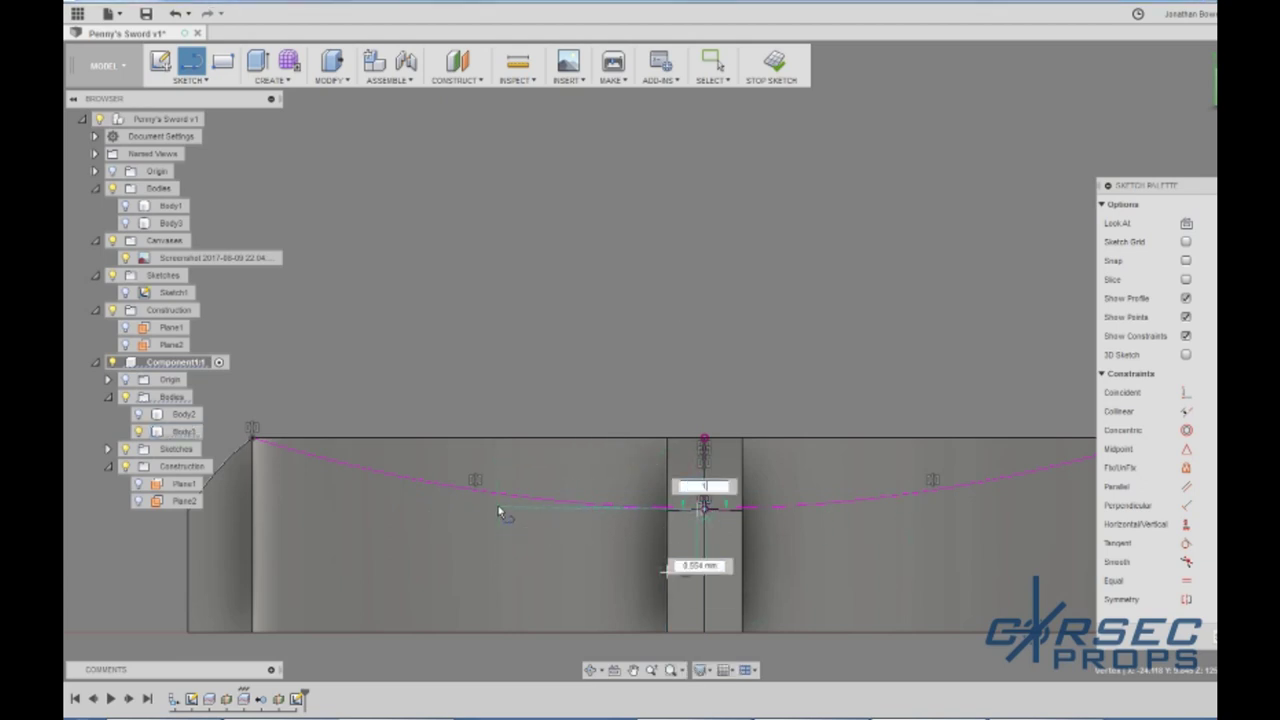
type("80")
key("Tab")
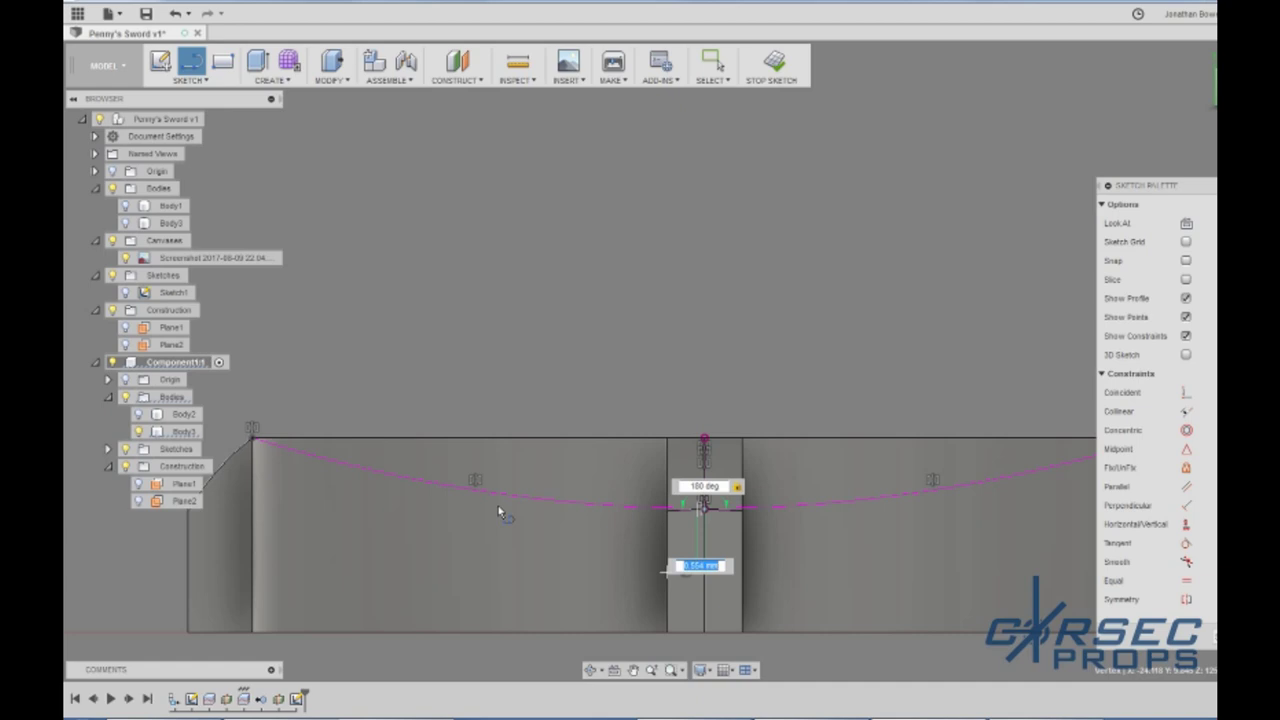
type("20")
key("Return")
key("Escape")
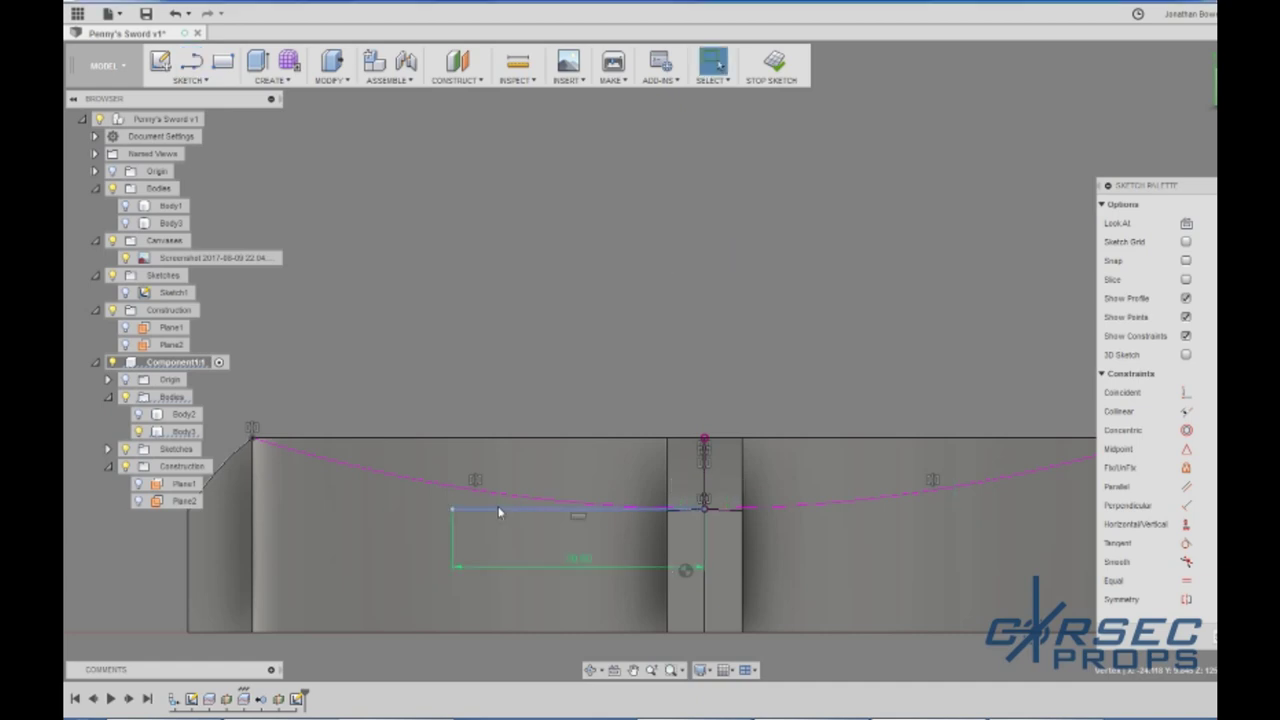
Step: Sketch a vertical line 4.5 mm long upward from the arcs' meeting point along the middle tab's center edge
key("l")
left_click(704, 508)
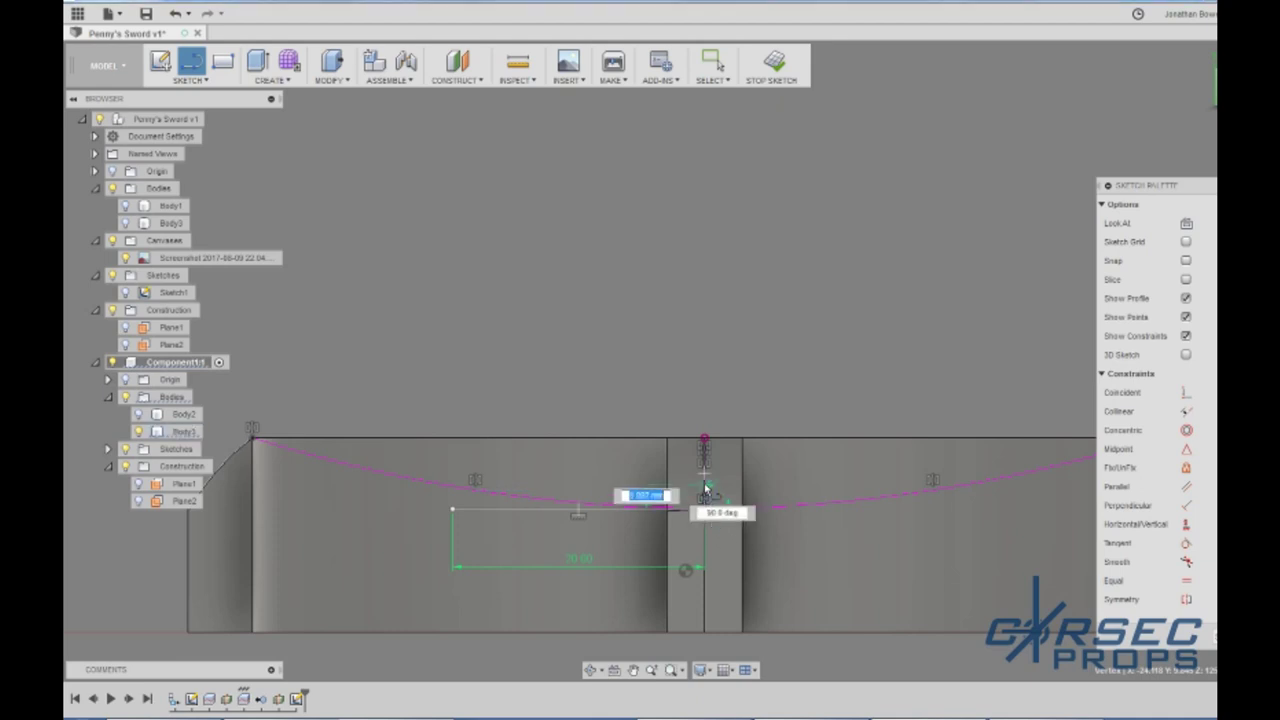
scroll(703, 438, "up", 1)
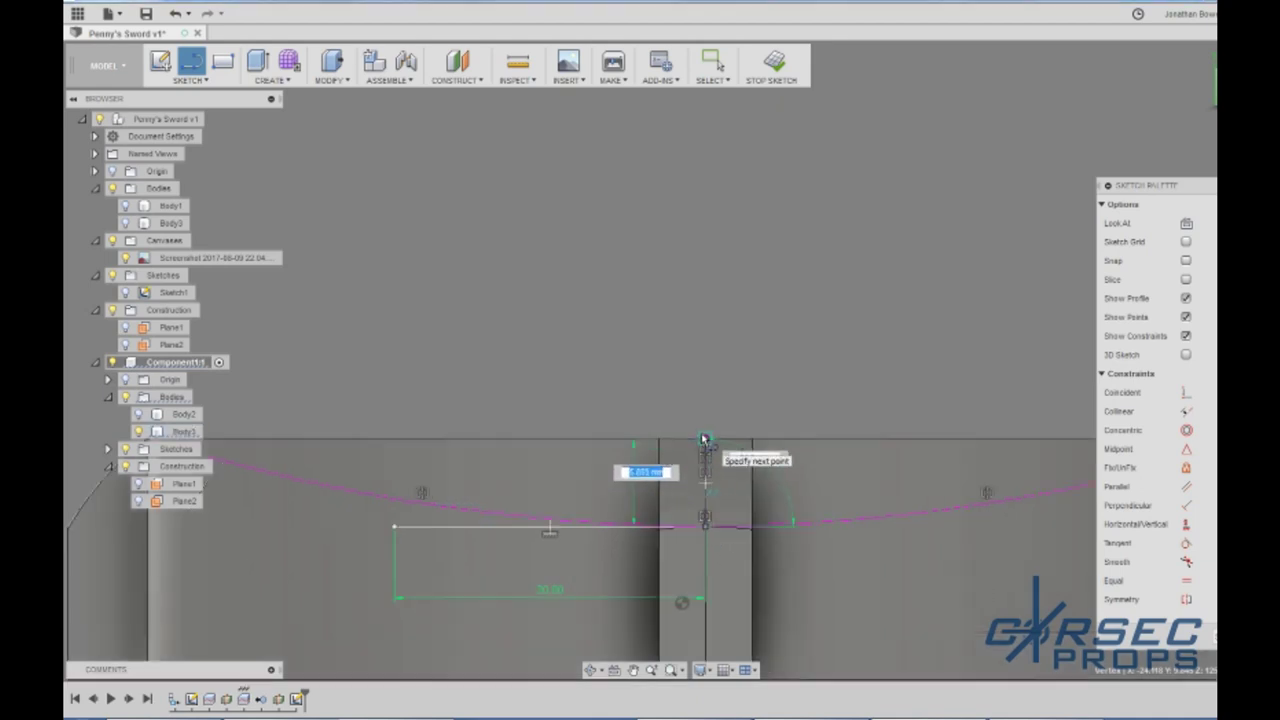
scroll(704, 440, "up", 3)
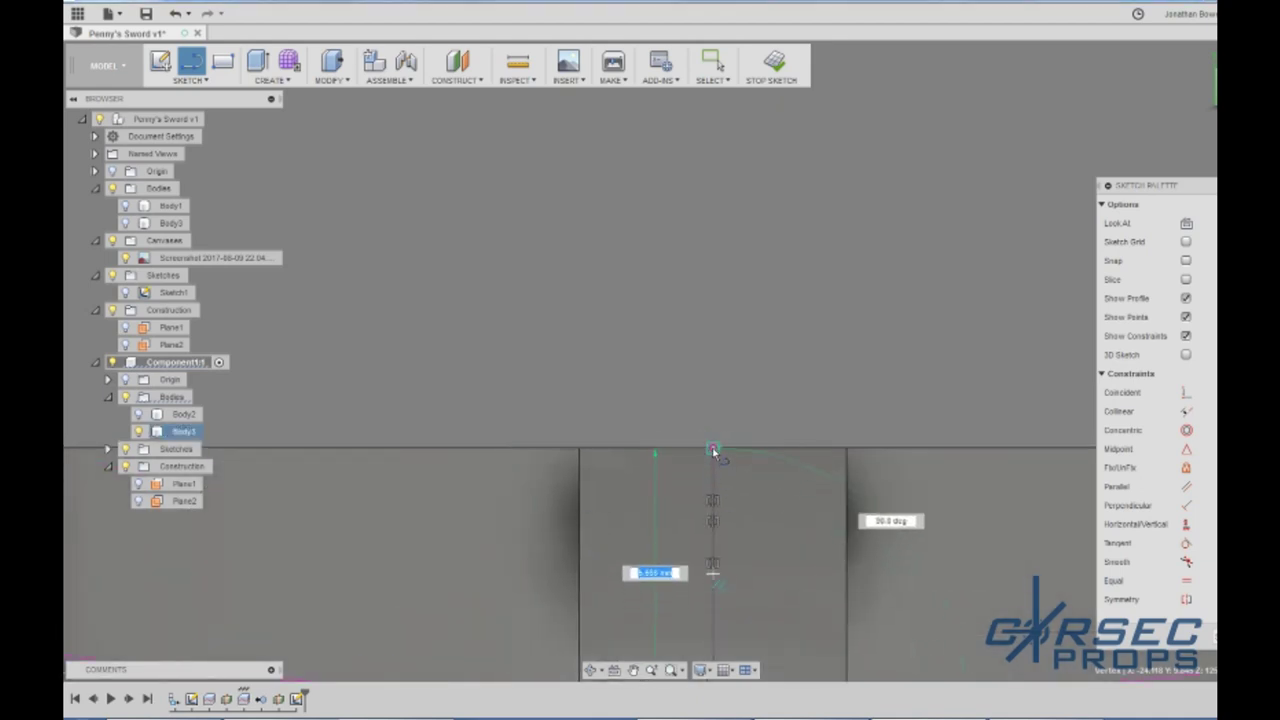
left_click(713, 450)
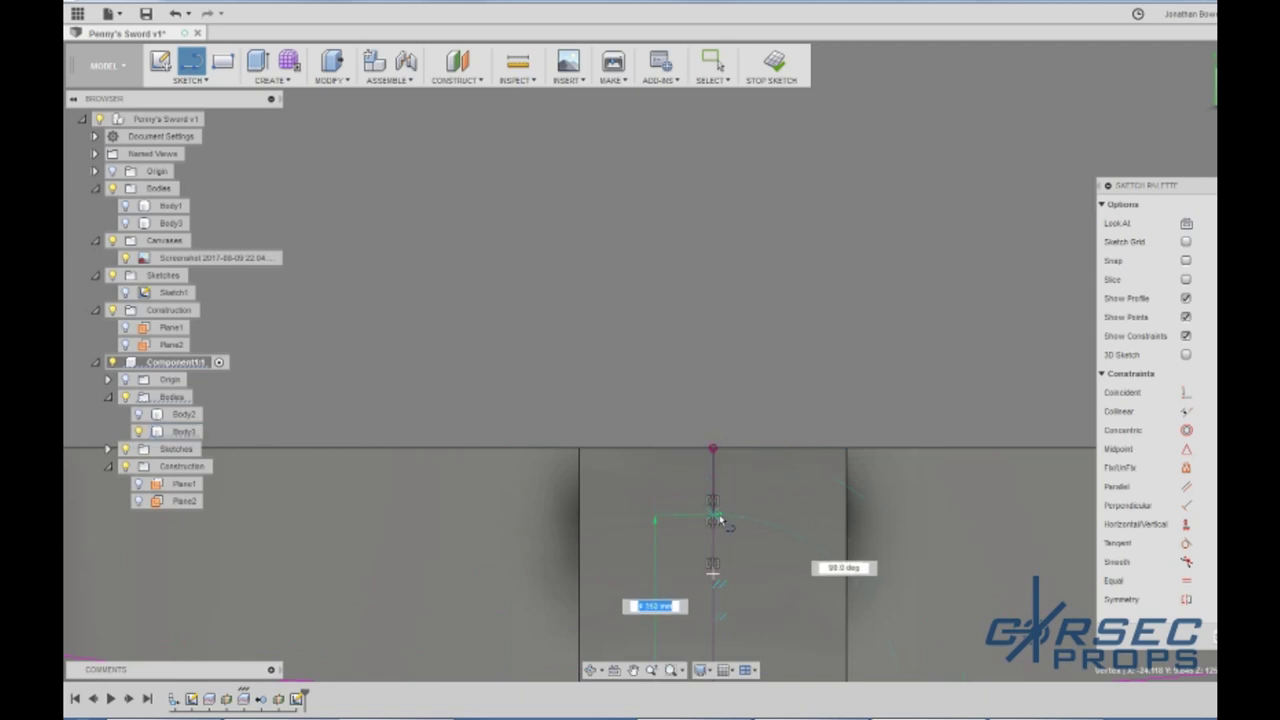
type("4.5")
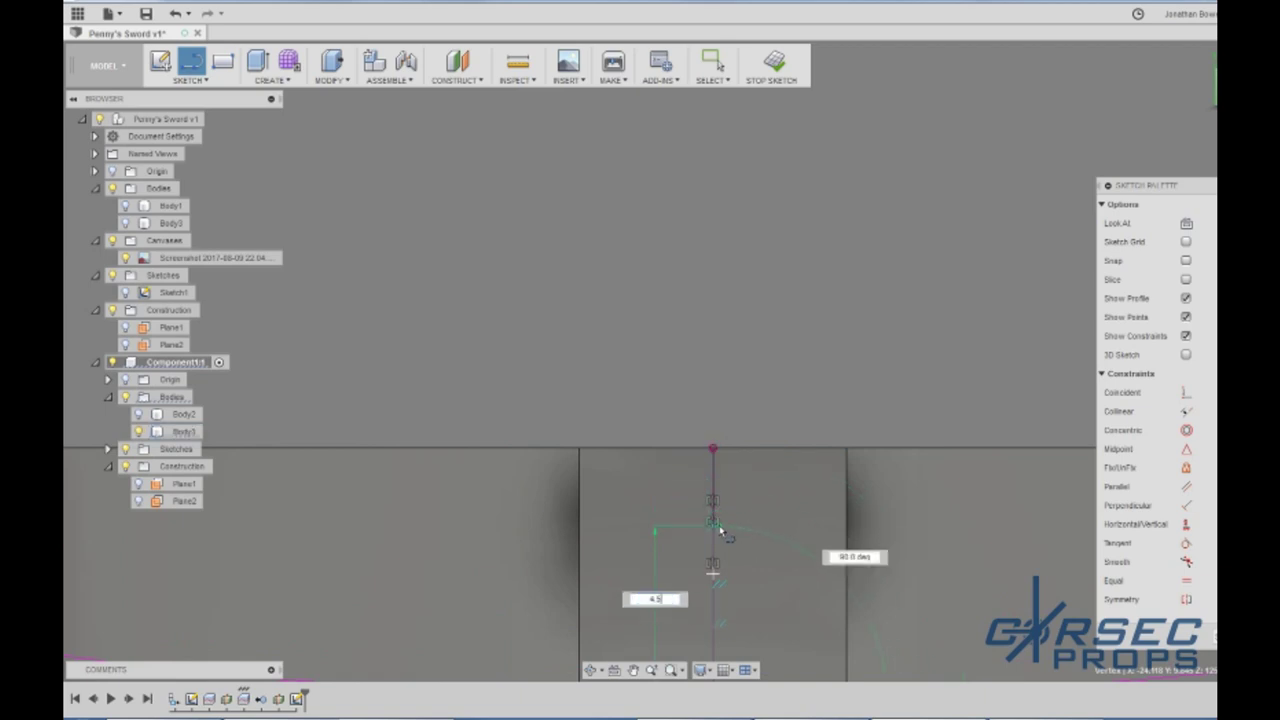
key("Return")
scroll(786, 449, "down", 3)
scroll(786, 455, "down", 2)
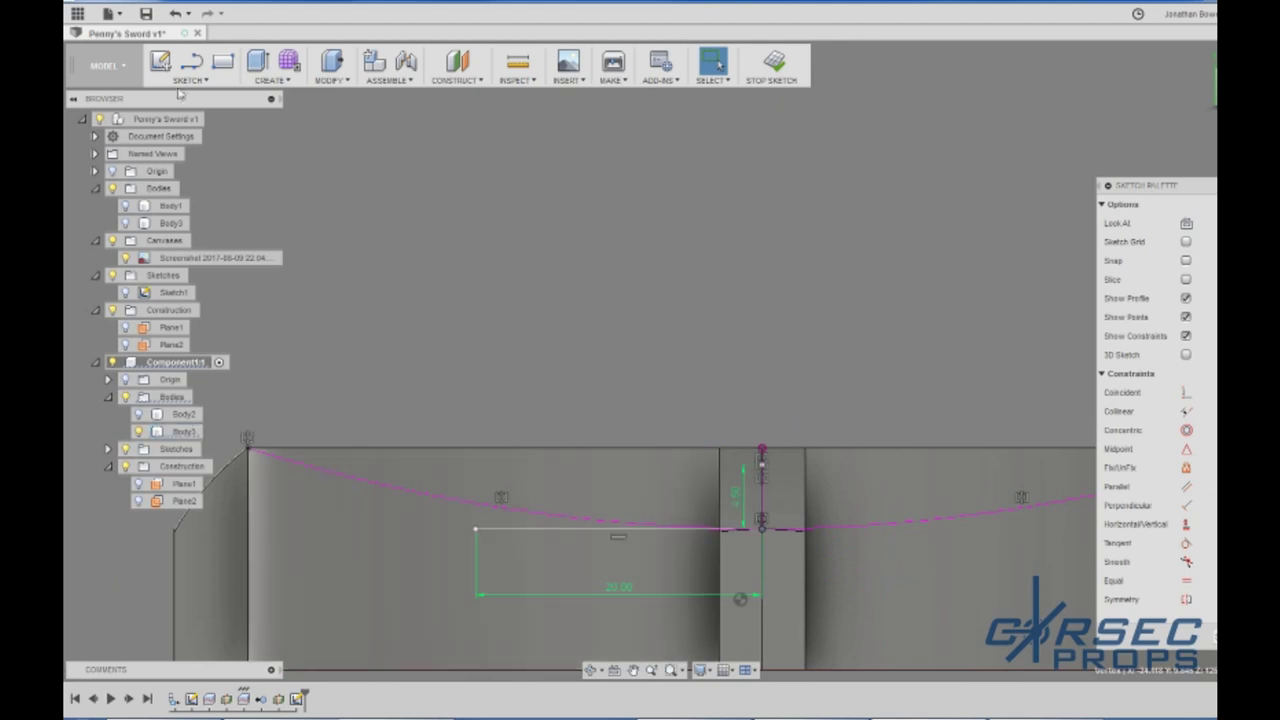
Step: Draw a 3-point arc bulging upward from the left end of the 20 mm line to the upper end of the 4.5 mm line
left_click(205, 80)
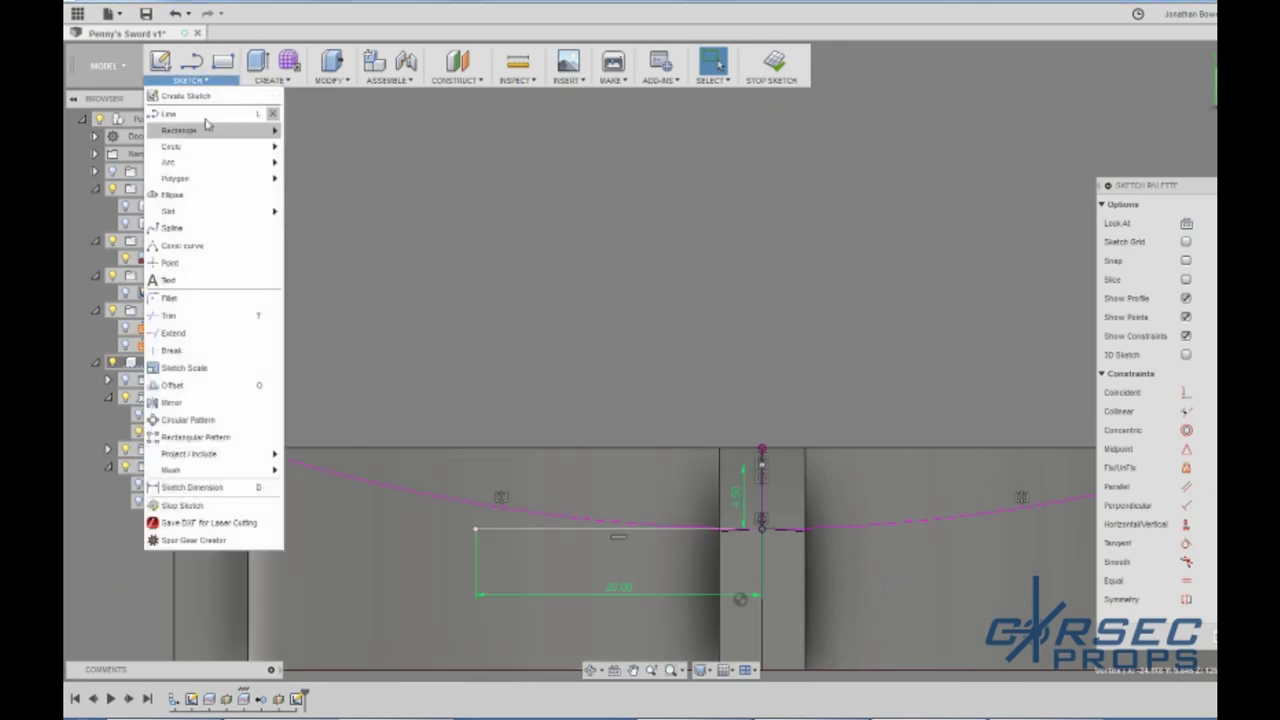
mouse_move(200, 166)
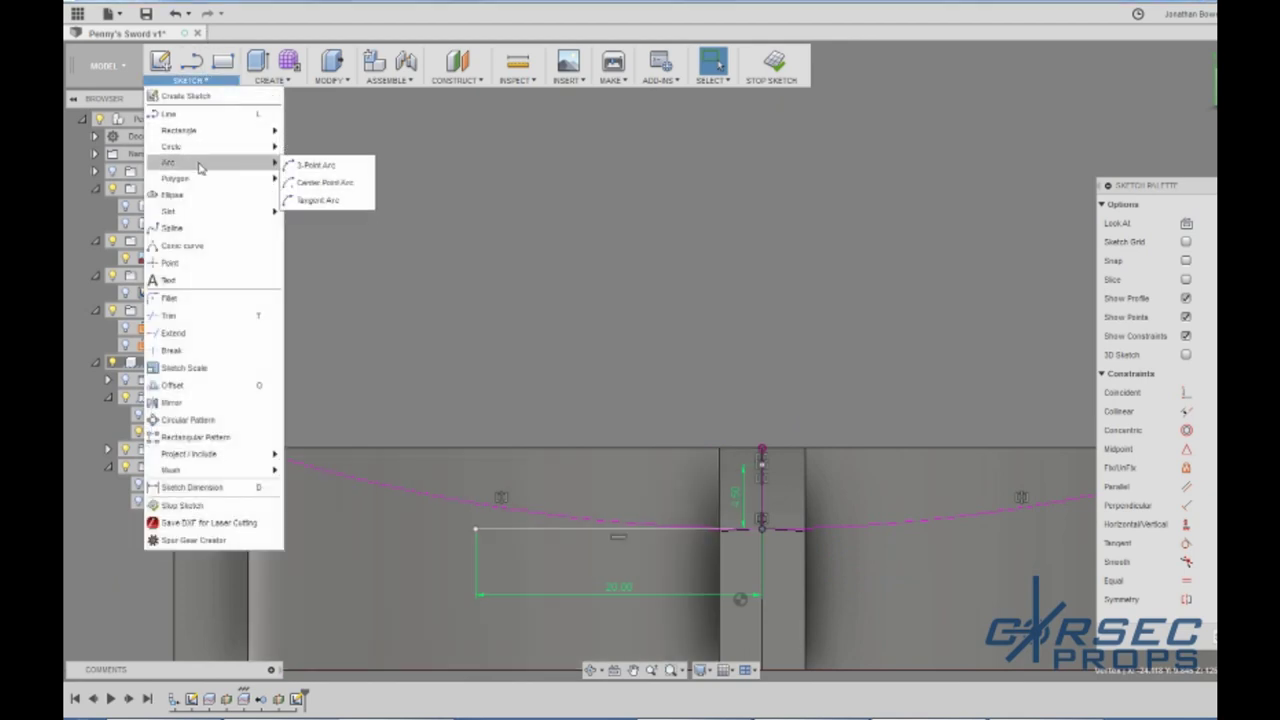
left_click(310, 165)
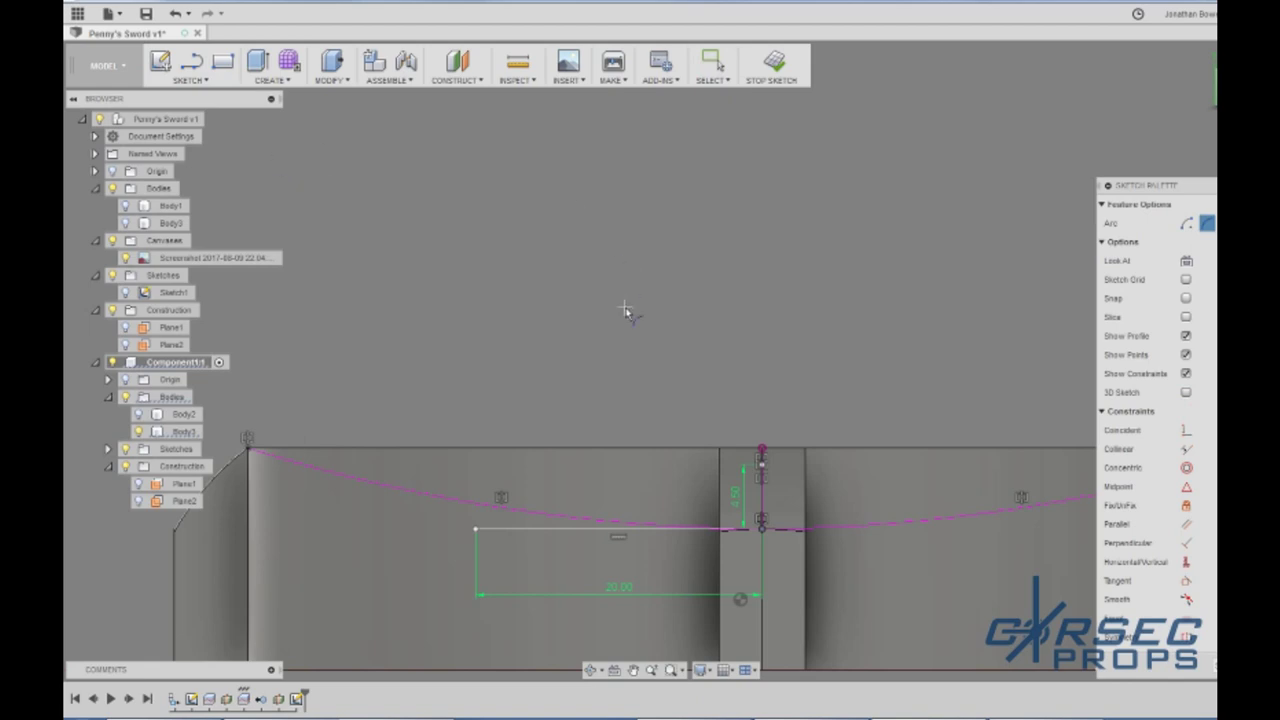
left_click(475, 531)
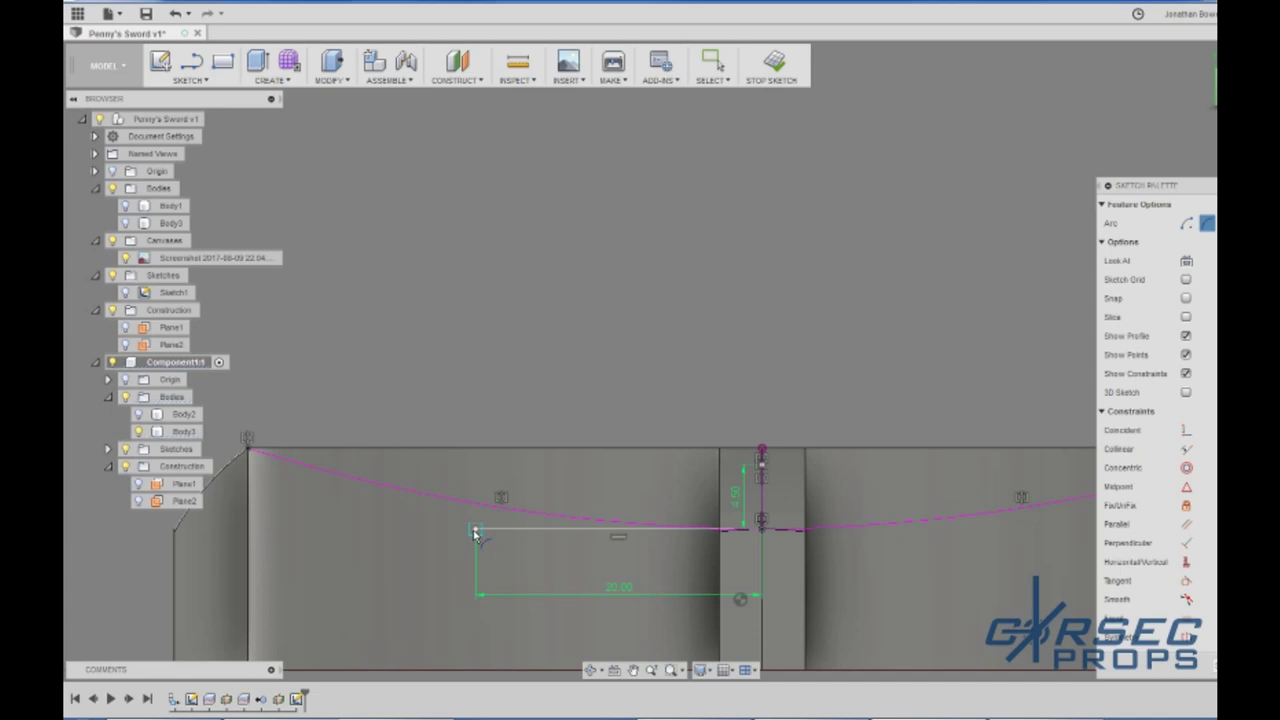
left_click(762, 455)
scroll(684, 540, "up", 5)
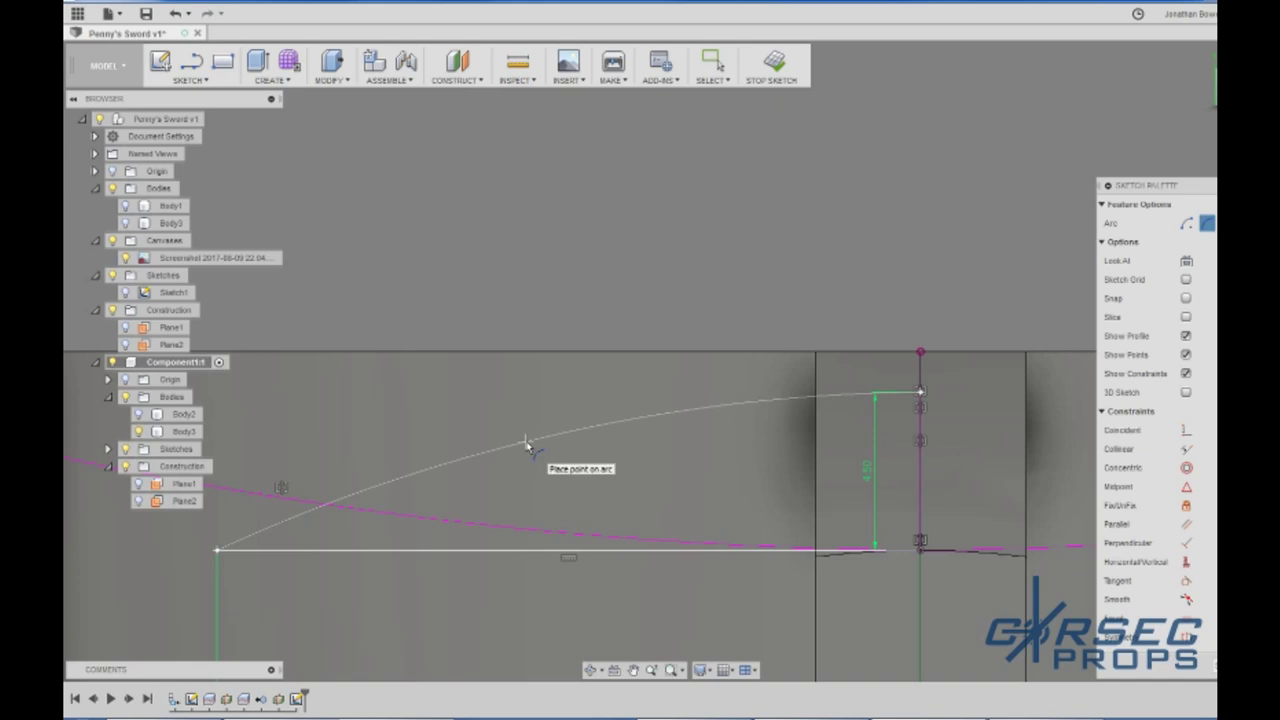
left_click(526, 443)
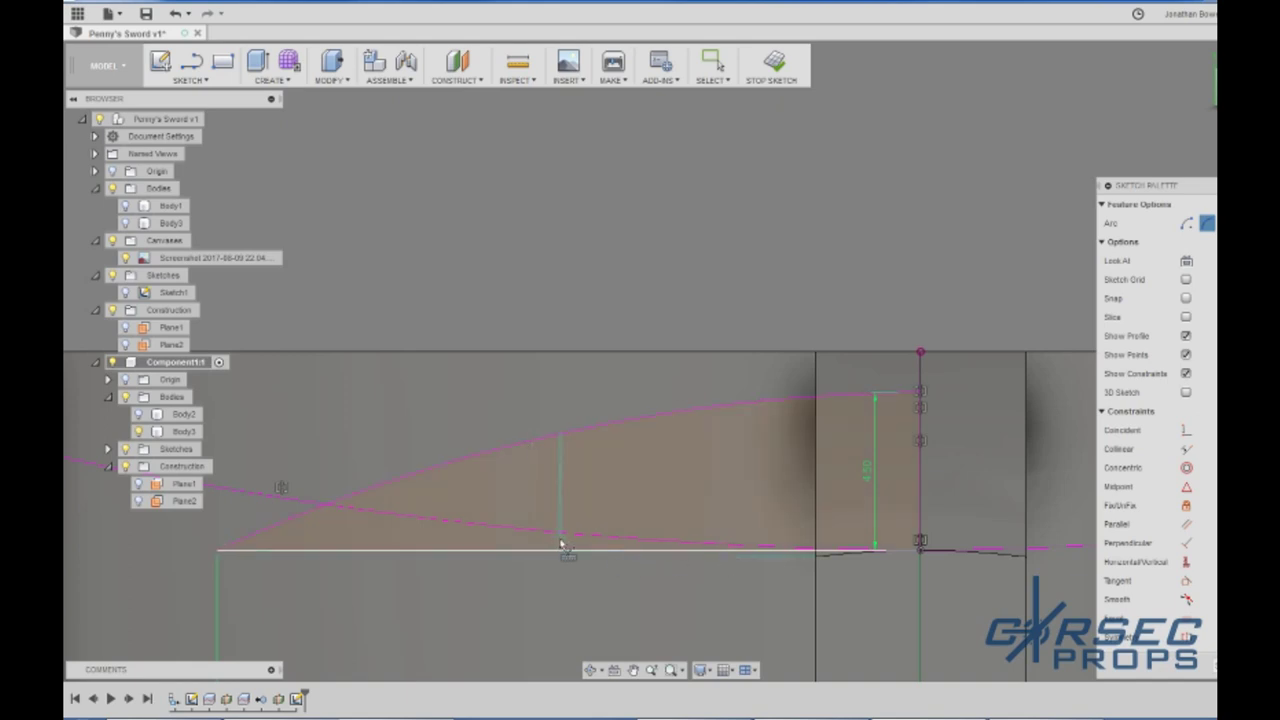
Step: Trim the new arc's end below the long arc and remove the 20 mm horizontal line
key("t")
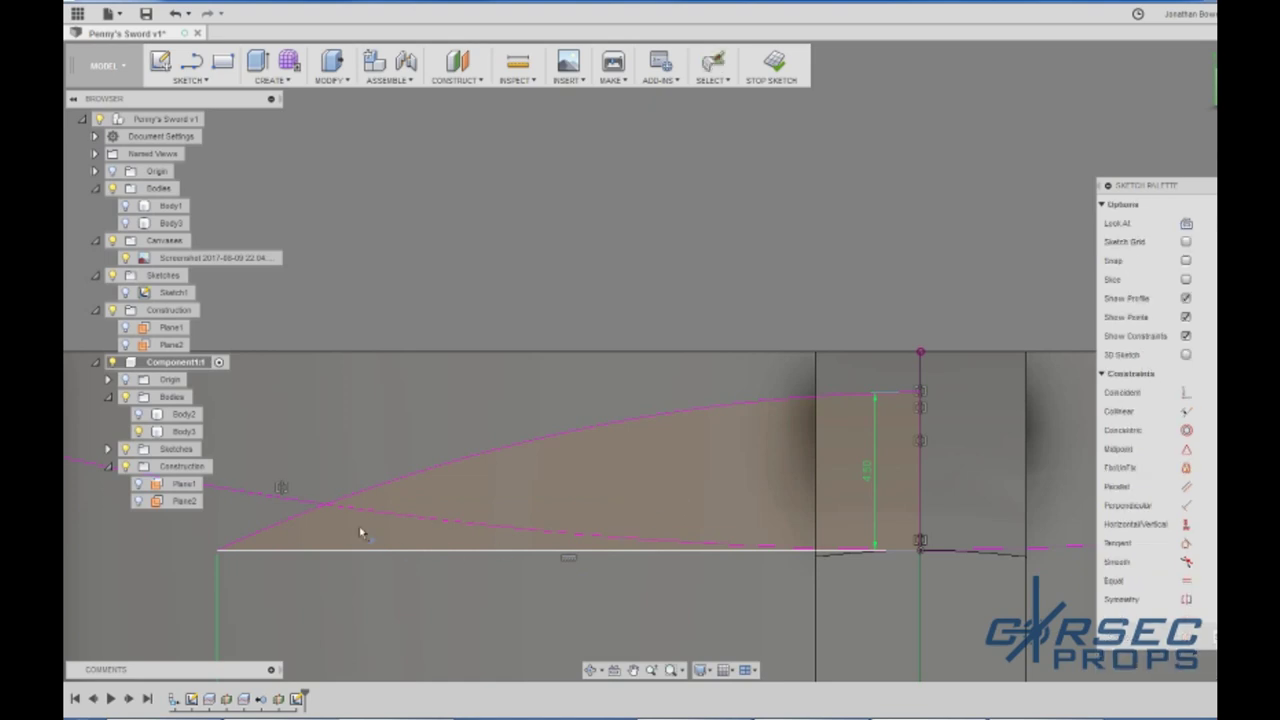
left_click(312, 516)
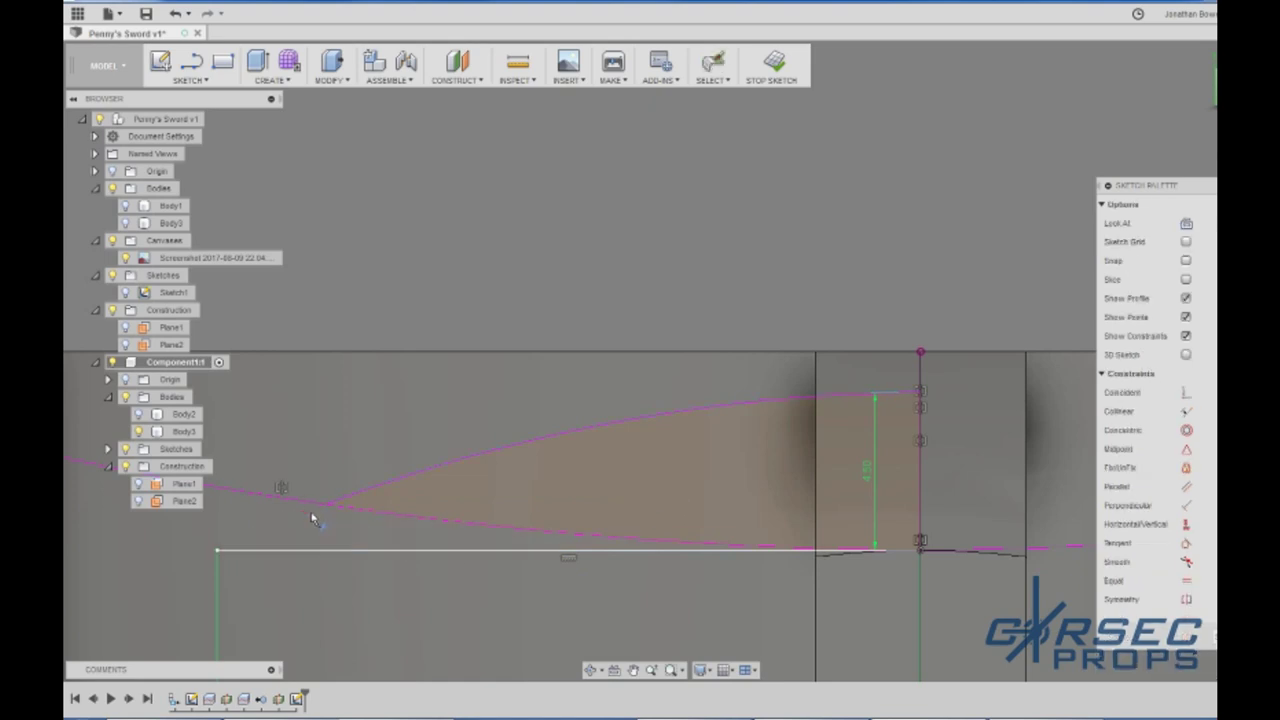
left_click(392, 554)
scroll(668, 522, "down", 2)
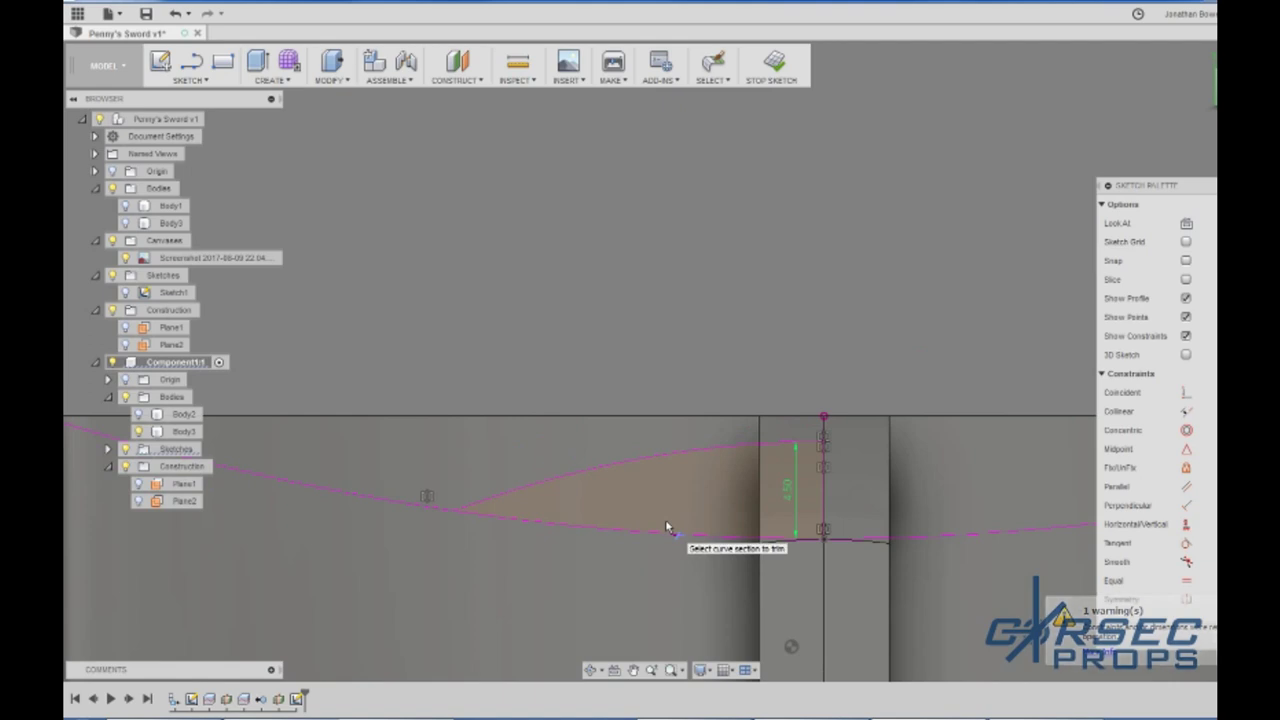
Step: Mirror the trimmed upper arc to the other side of the middle tab
left_click(196, 80)
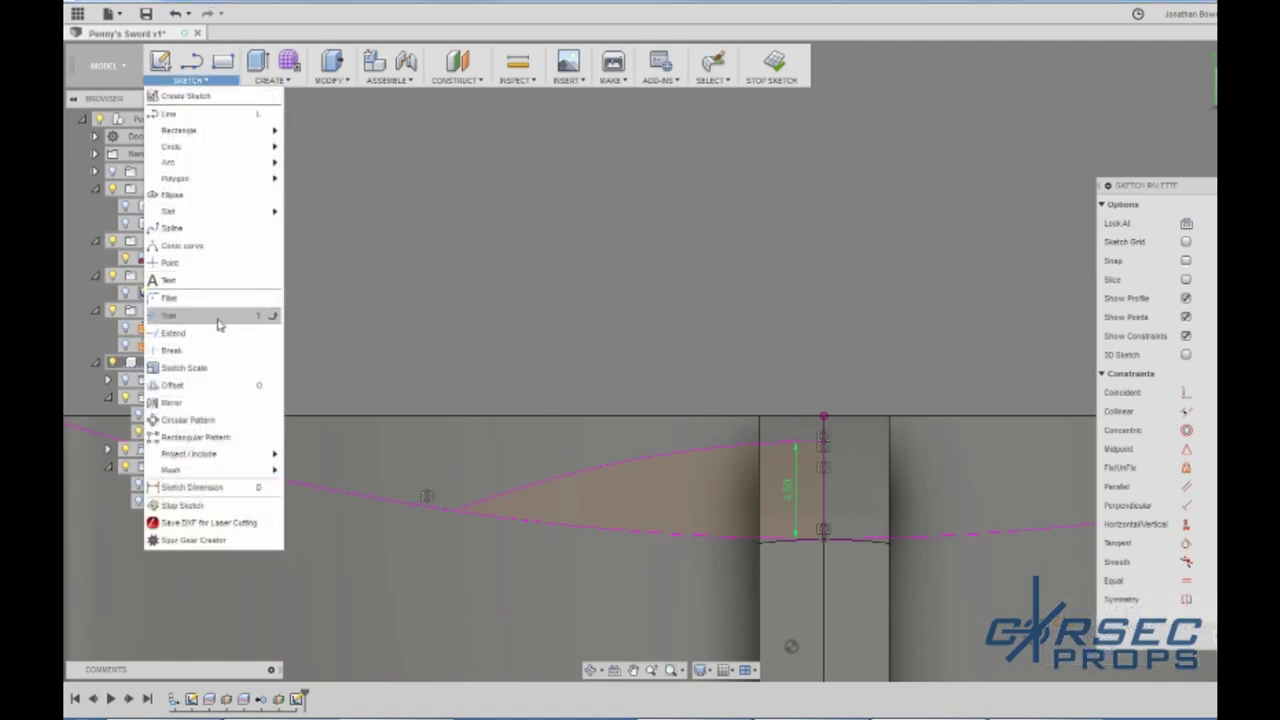
left_click(197, 403)
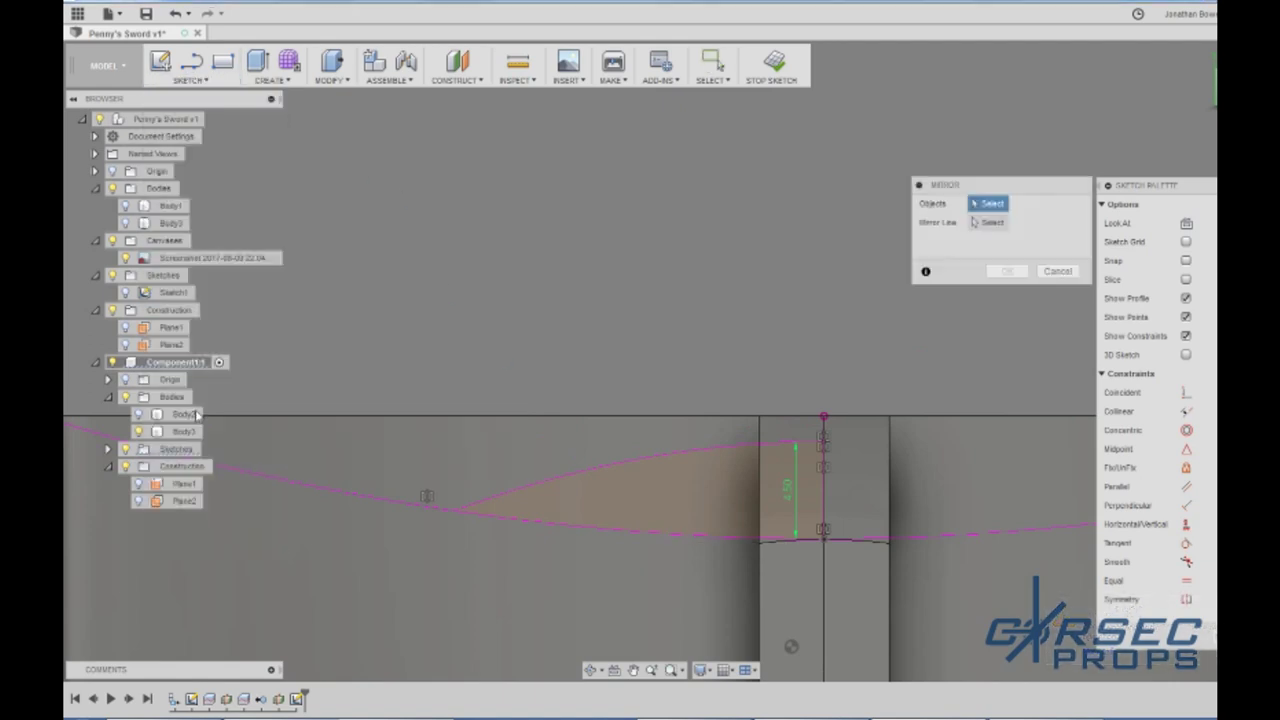
left_click(697, 455)
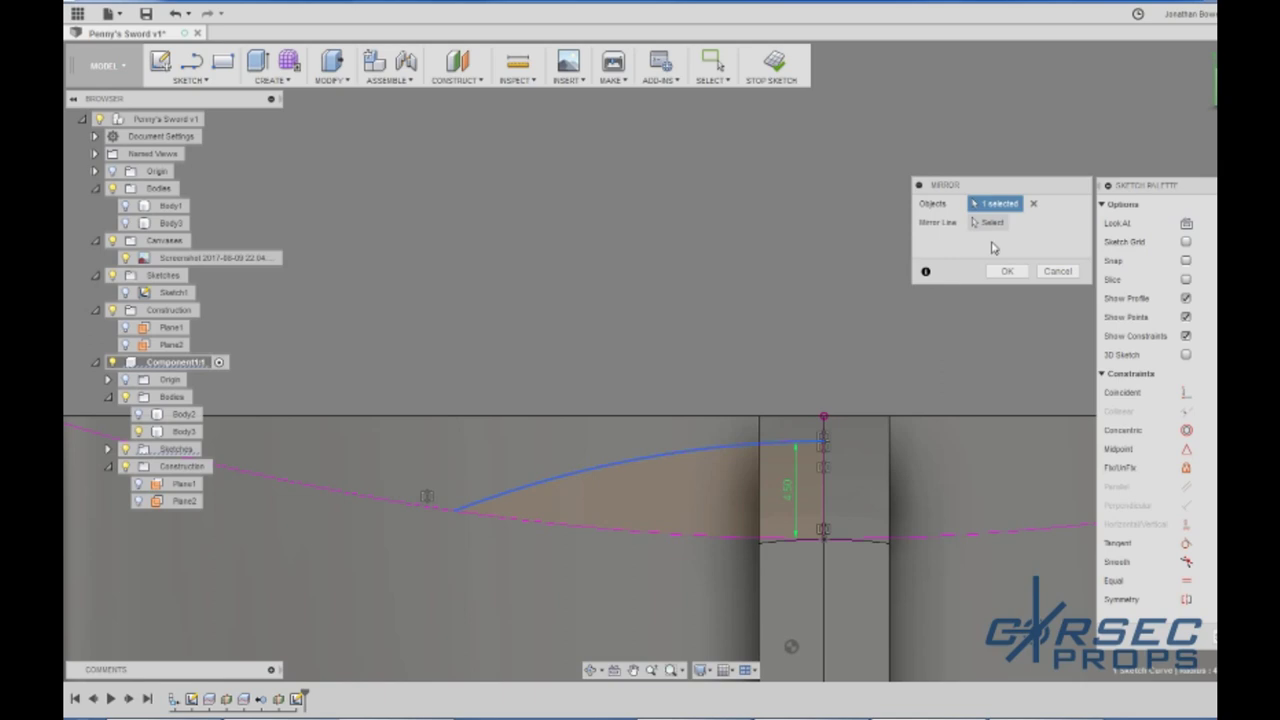
Step: Mirror the dome arc about the sketch's vertical centre line
left_click(824, 500)
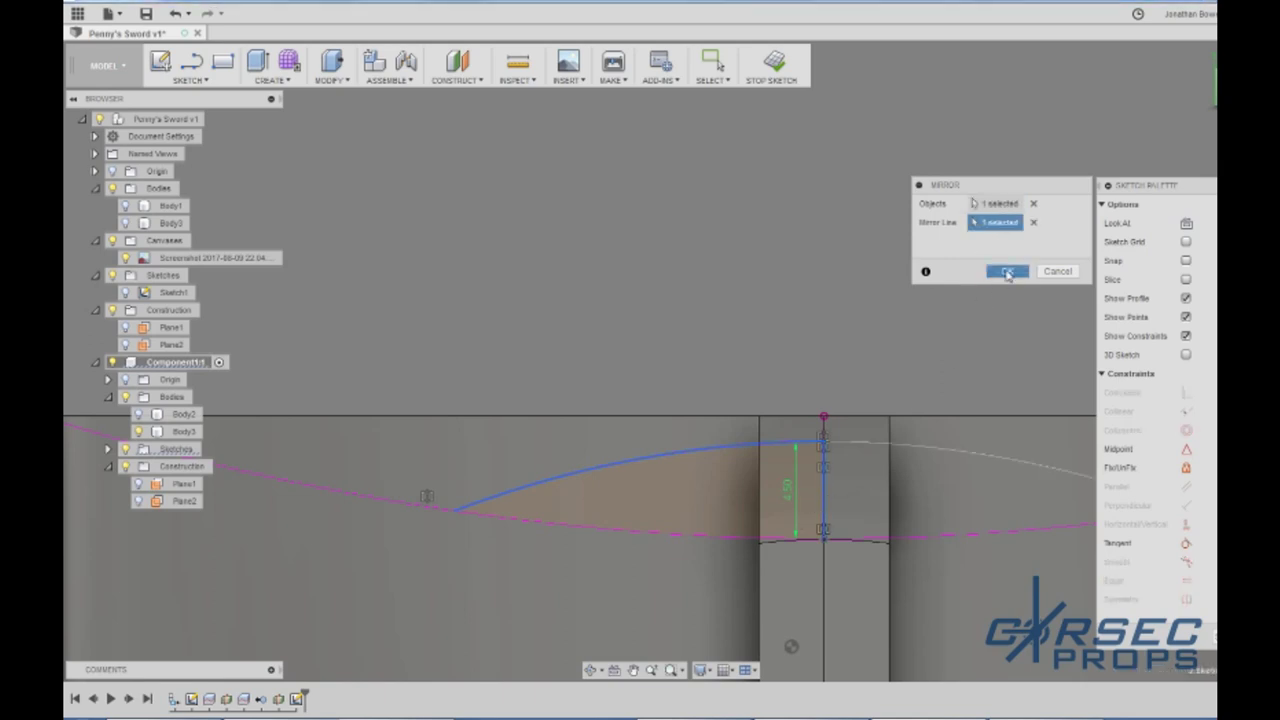
left_click(1006, 271)
scroll(771, 418, "down", 4)
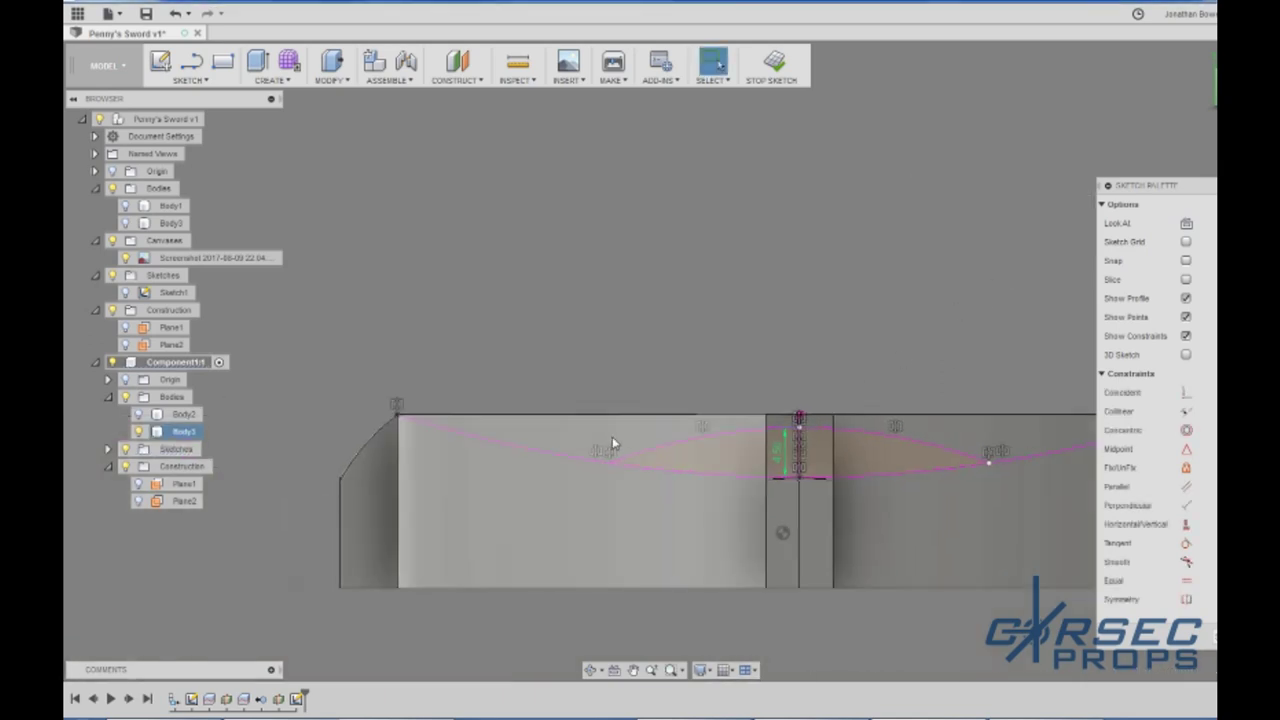
Step: Project the segments of the body's top edge into the sketch
key("p")
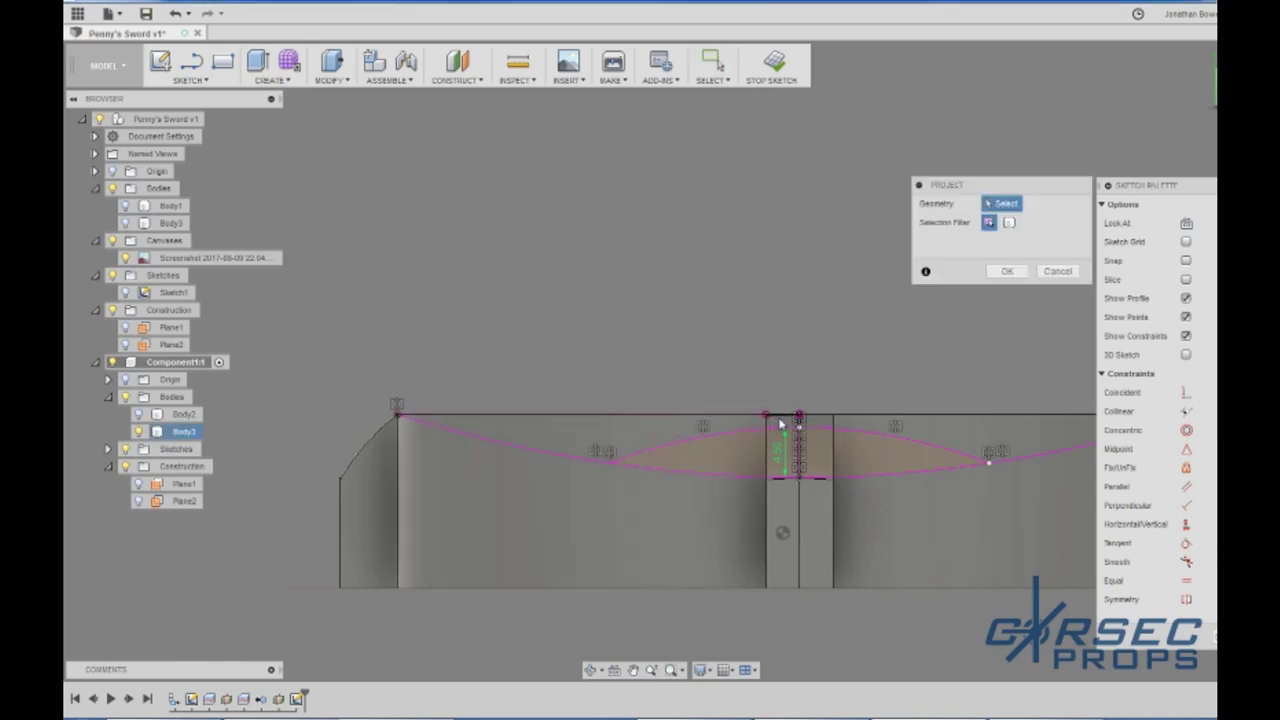
left_click(845, 418)
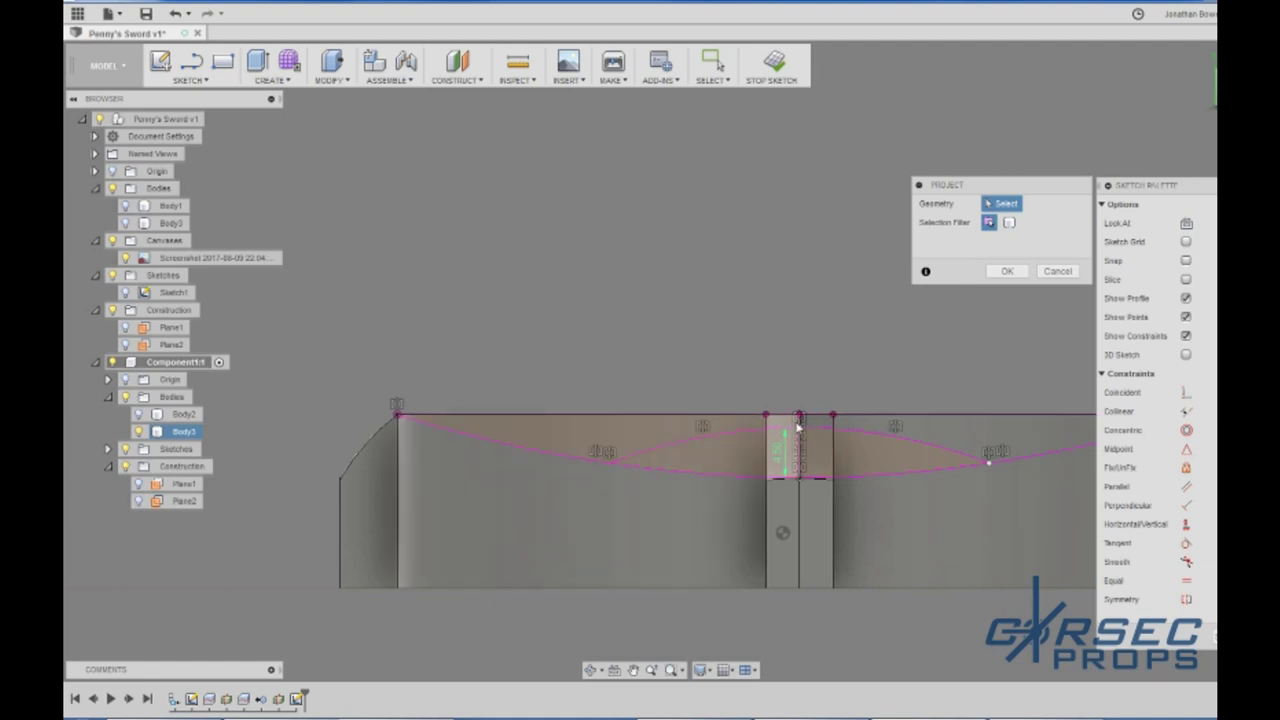
left_click(819, 419)
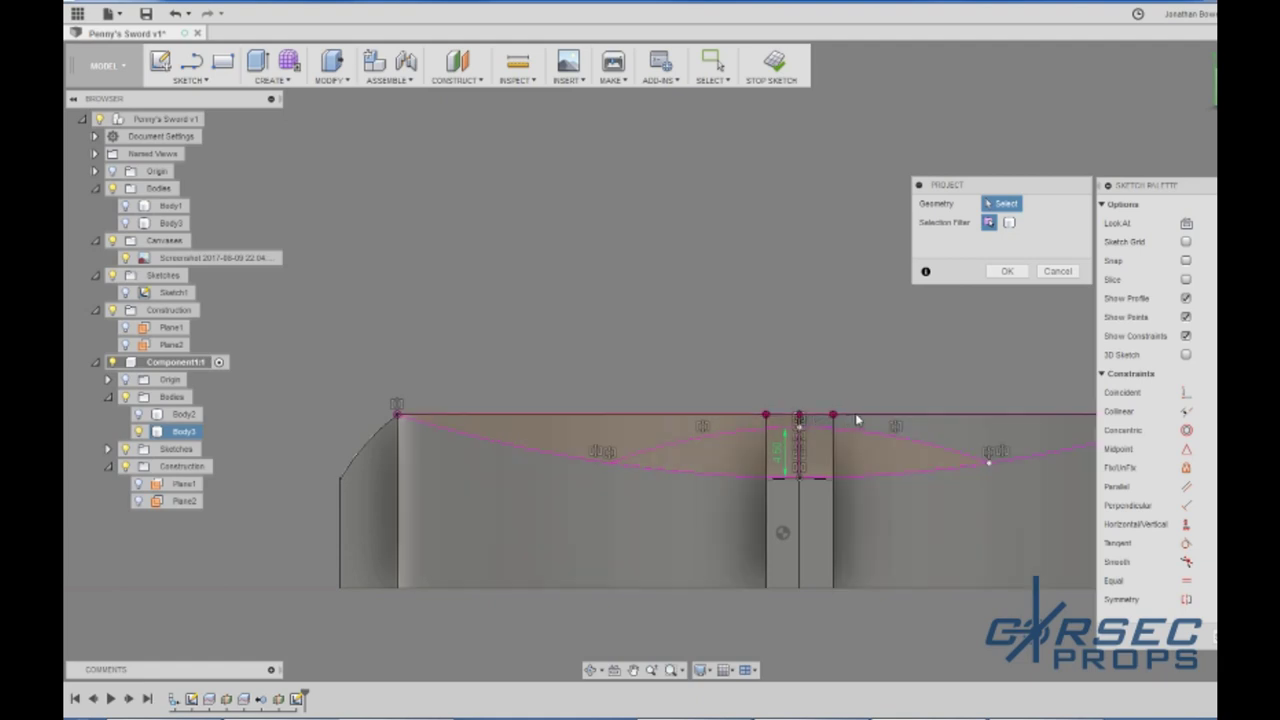
scroll(950, 360, "down", 2)
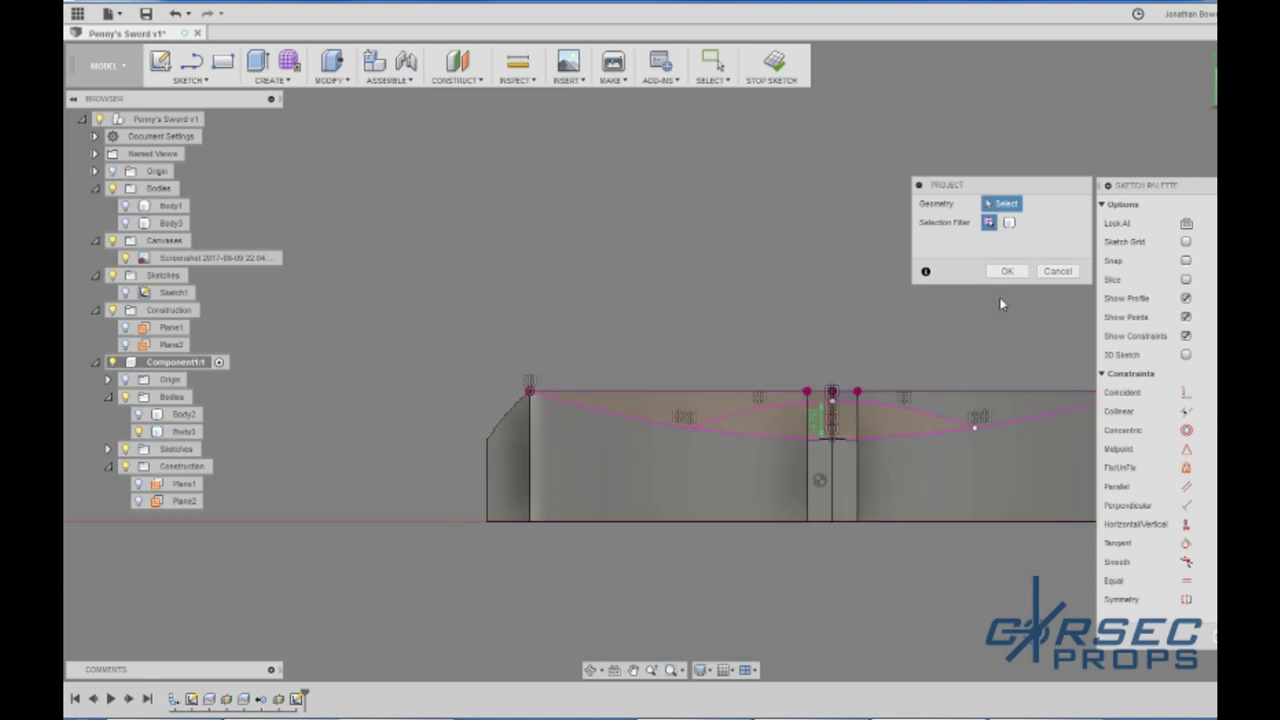
left_click(1007, 271)
Step: Project the outline of the body's outer wall to the right of the middle tab into the sketch
scroll(980, 300, "up", 3)
key("p")
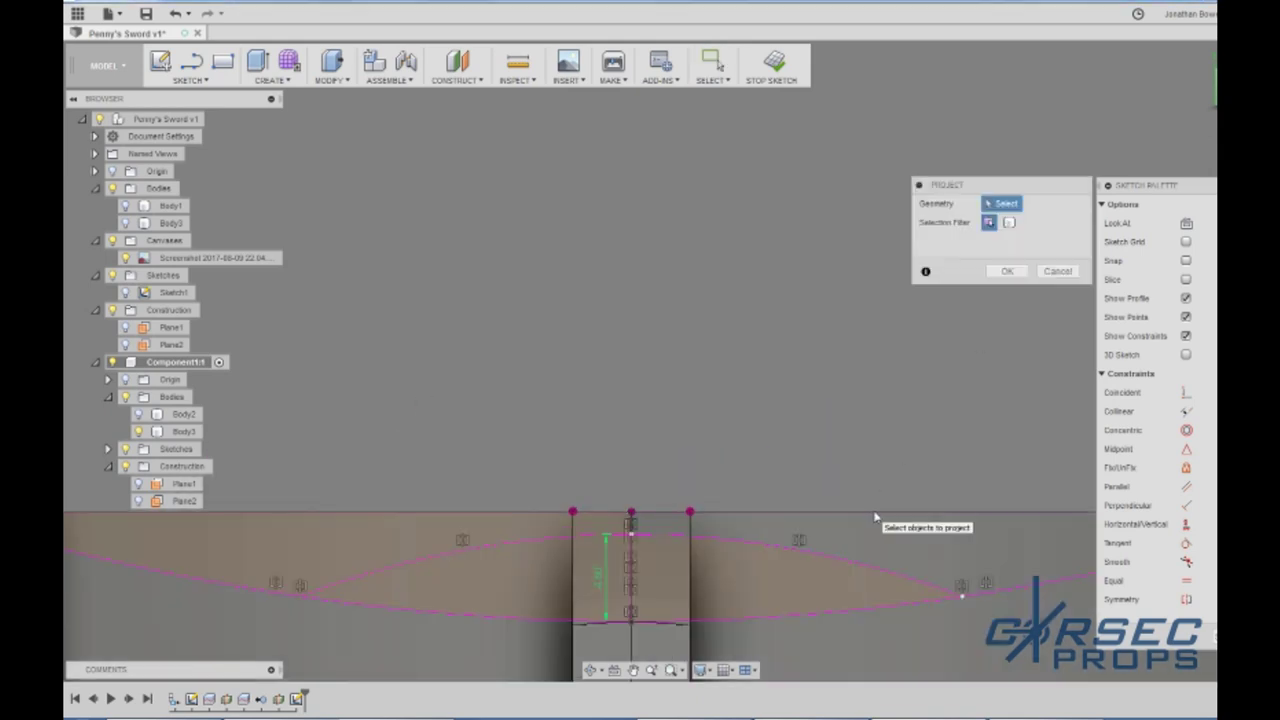
scroll(697, 441, "down", 3)
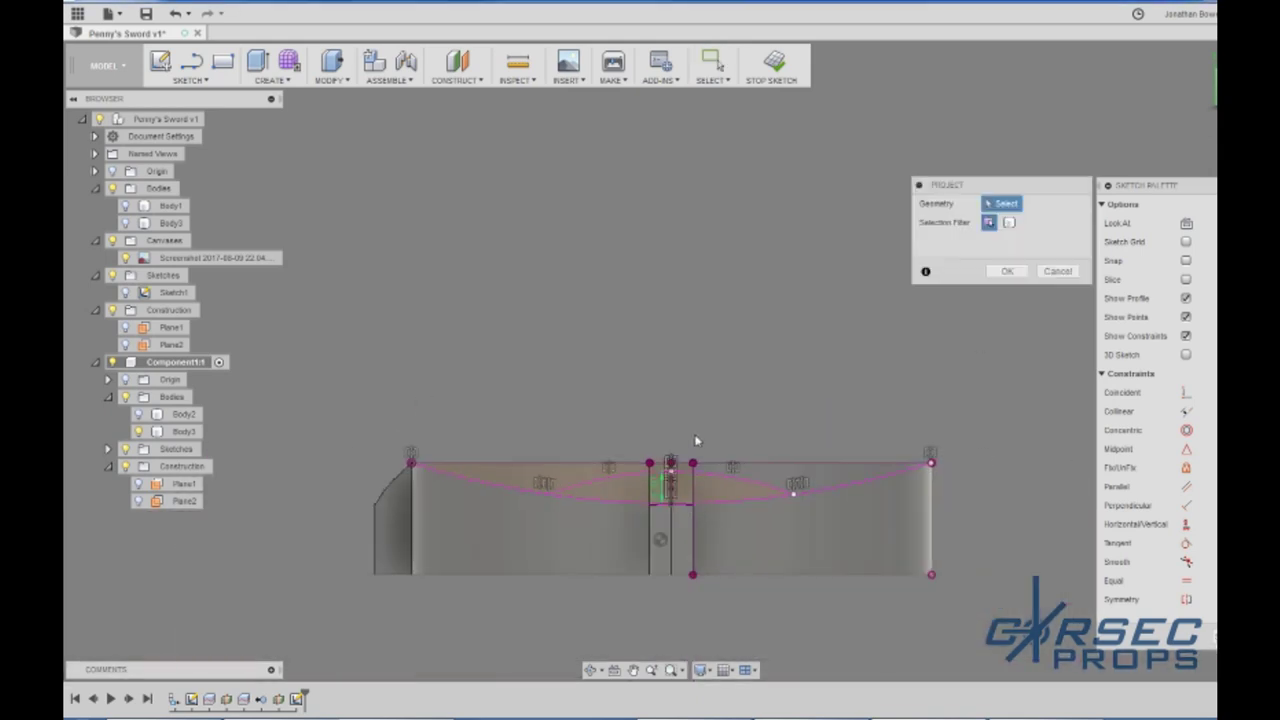
scroll(694, 434, "up", 2)
key("Escape")
Step: Draw a line from the centre point on the top edge to the body's upper right corner
key("l")
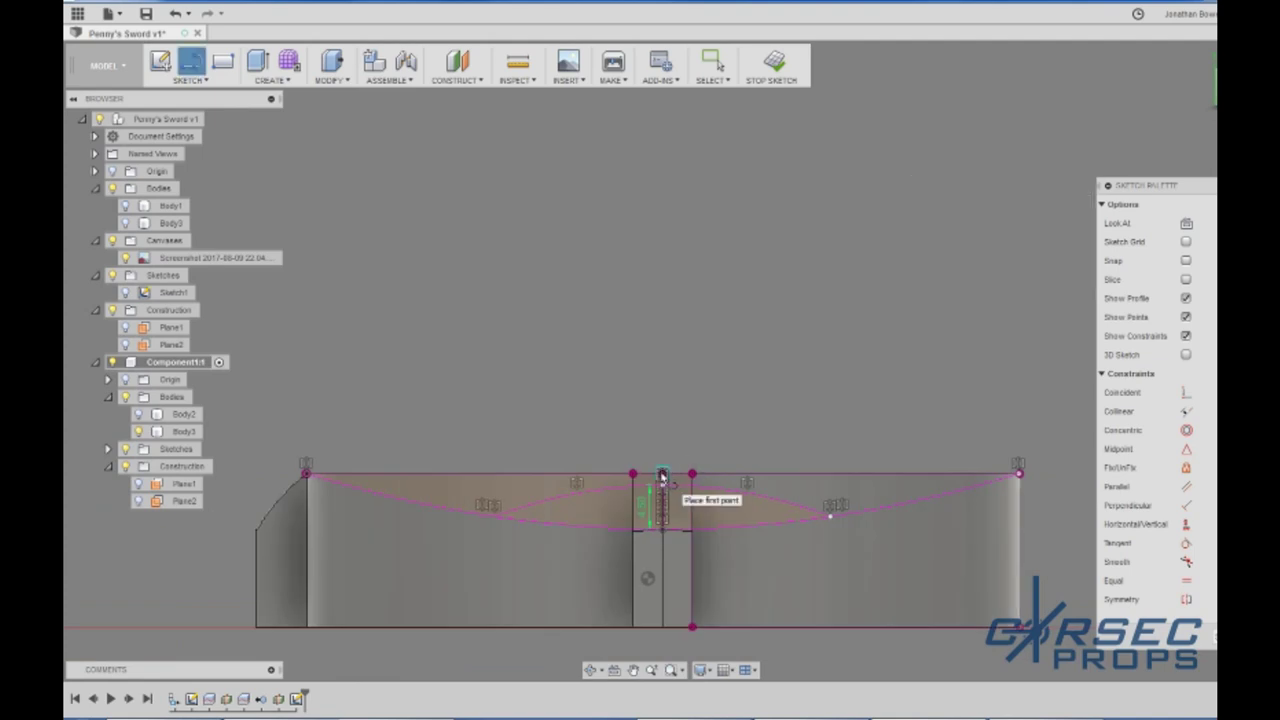
left_click(662, 475)
left_click(1019, 474)
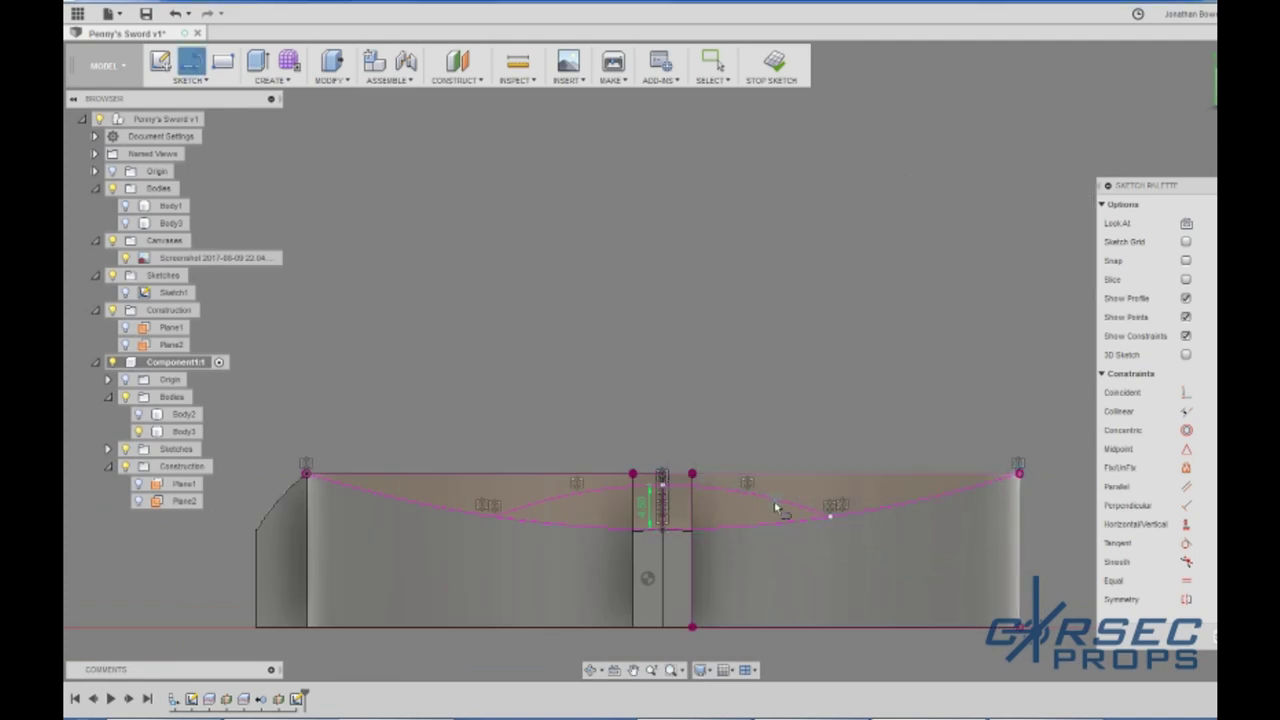
key("Escape")
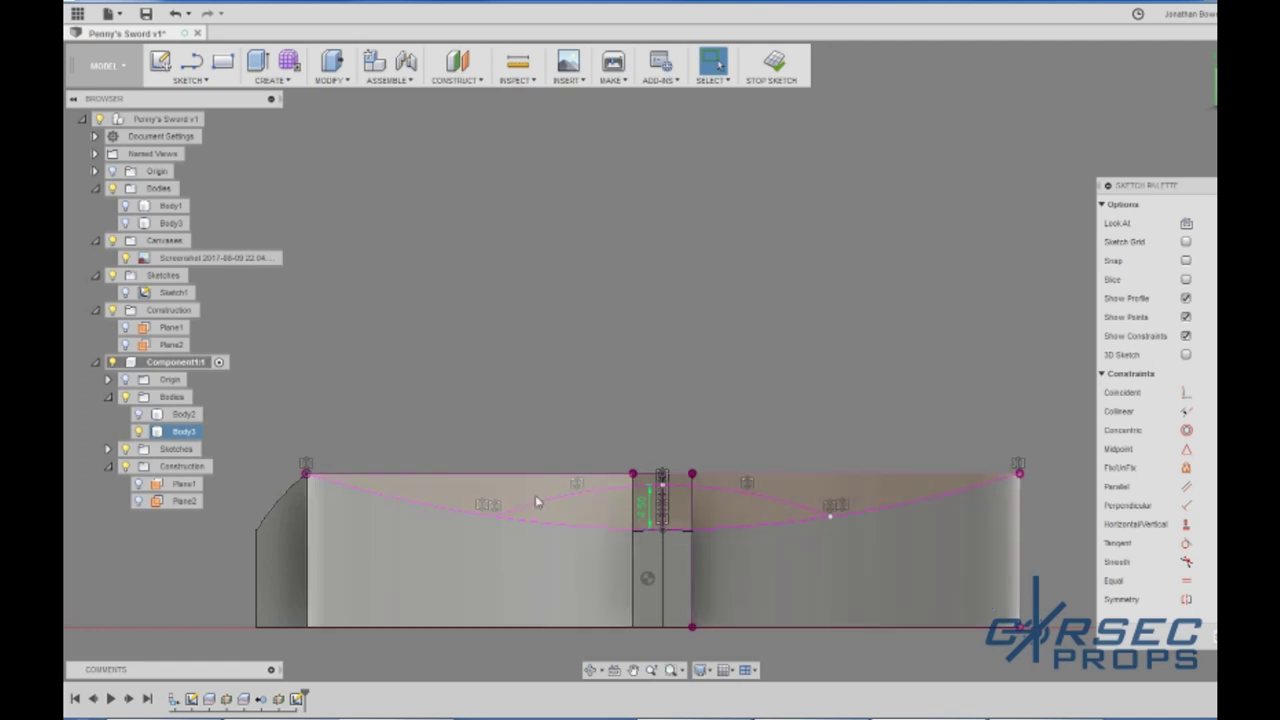
Step: Set up a 360° Revolve cut of the left profile between the top edge and the arcs, around the tab's vertical centre edge
scroll(535, 498, "up", 3)
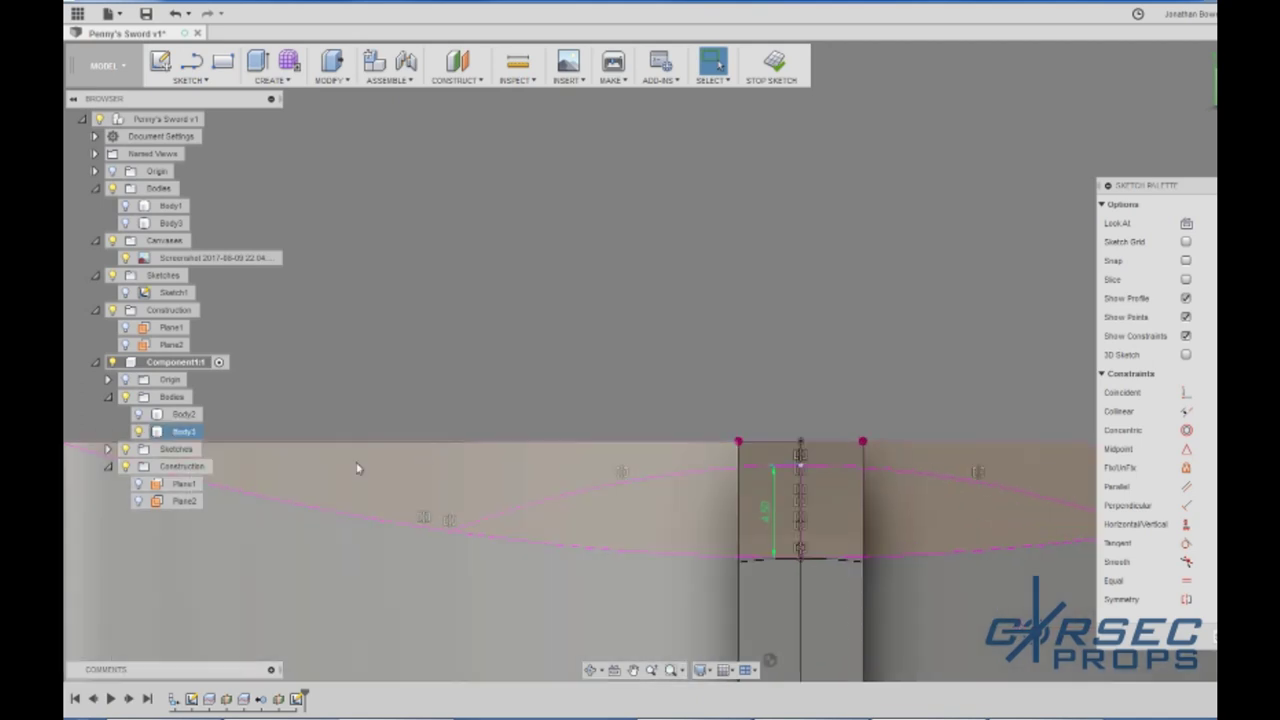
left_click(335, 82)
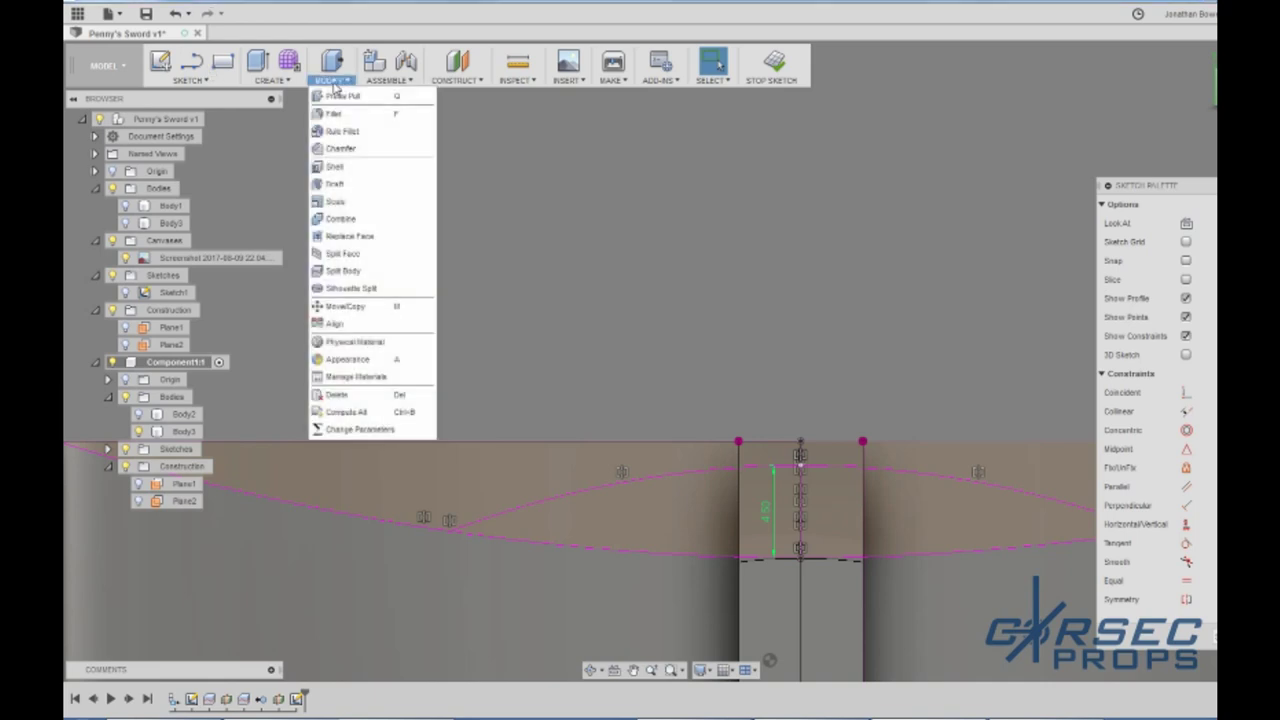
mouse_move(298, 81)
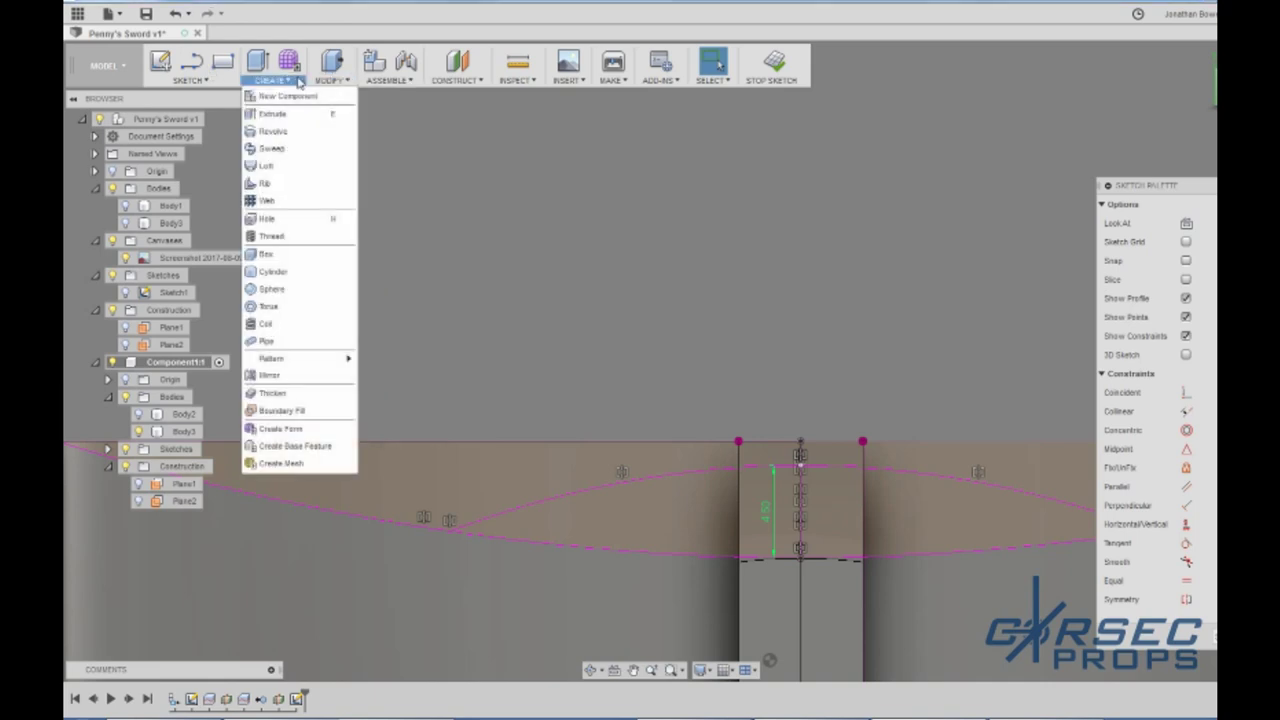
left_click(296, 133)
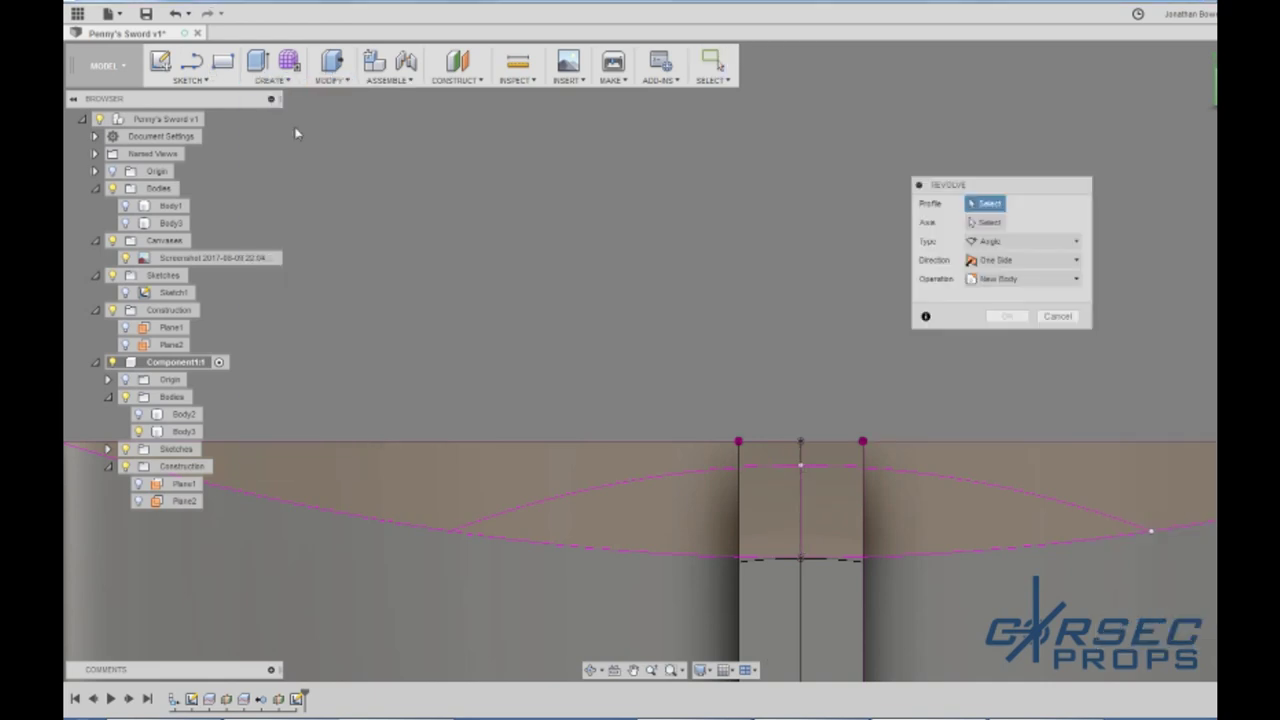
left_click(593, 479)
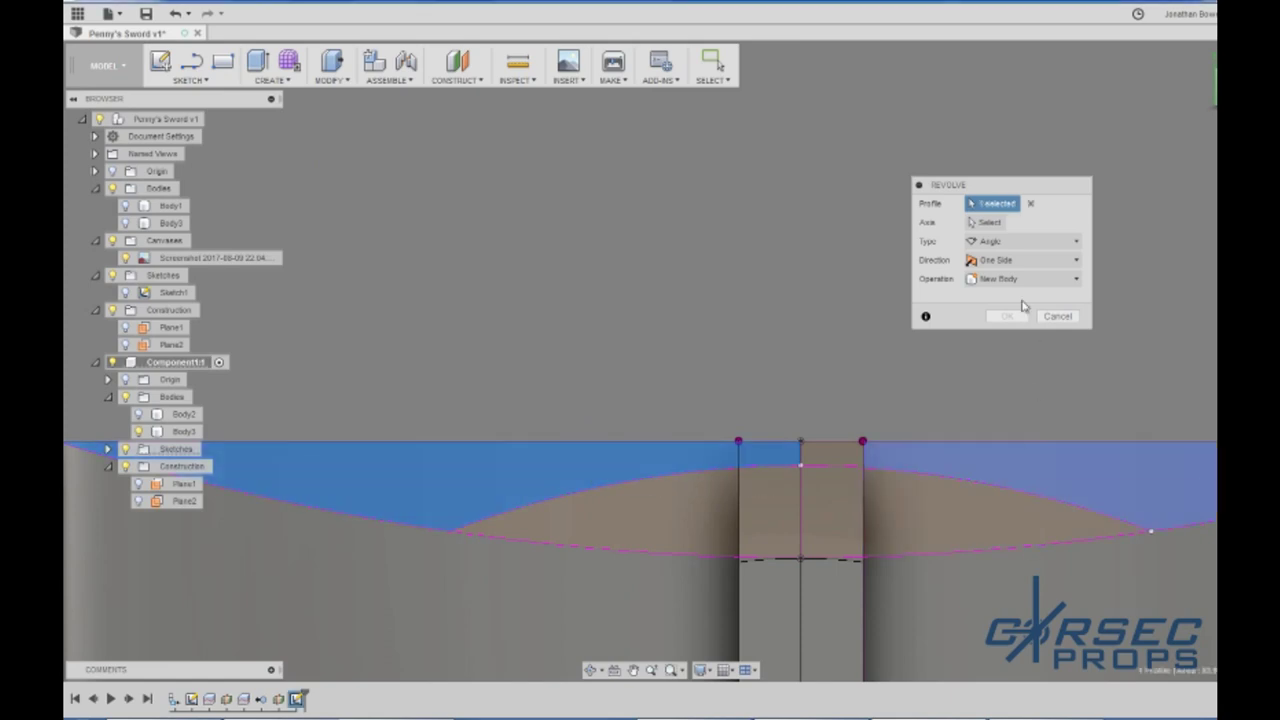
left_click(998, 243)
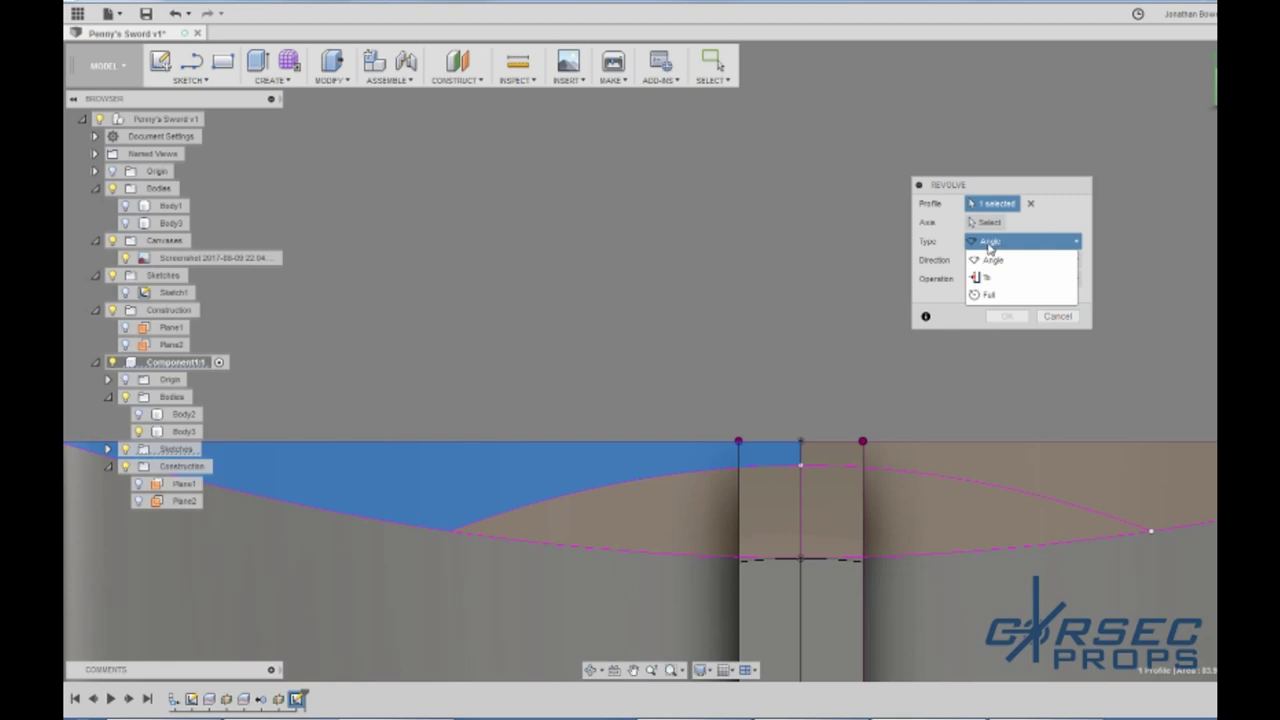
left_click(990, 224)
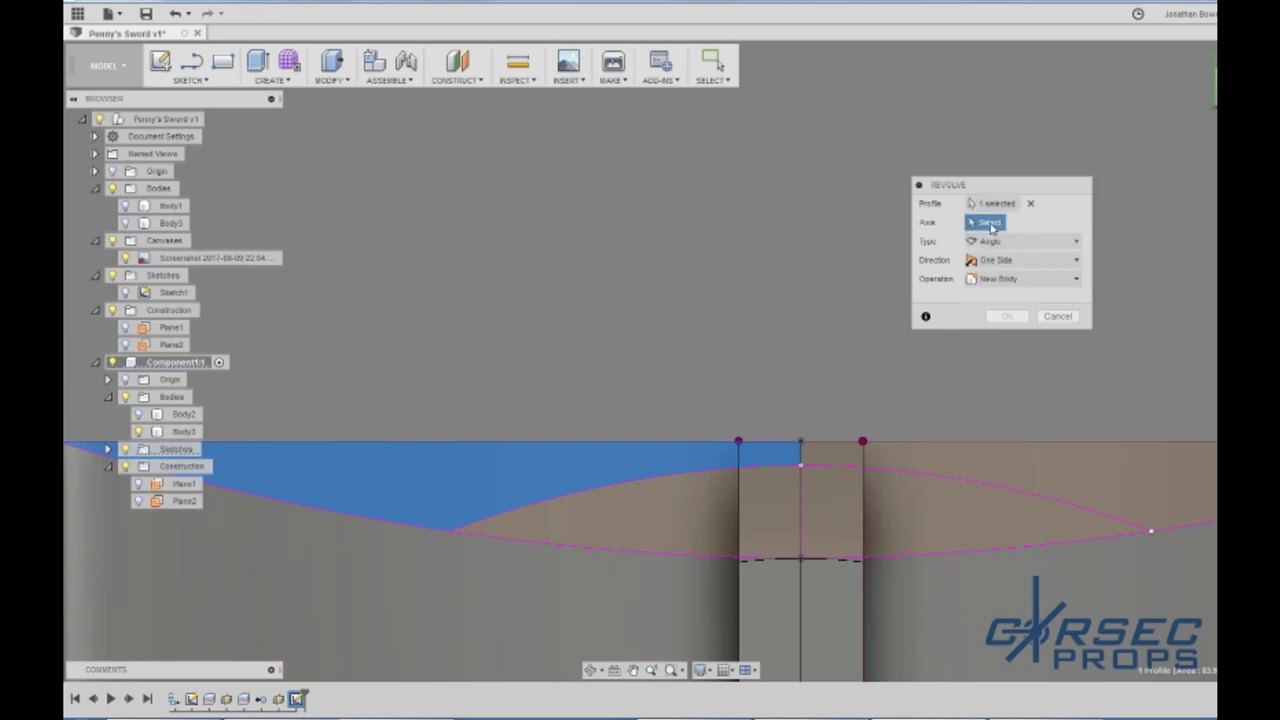
left_click(801, 600)
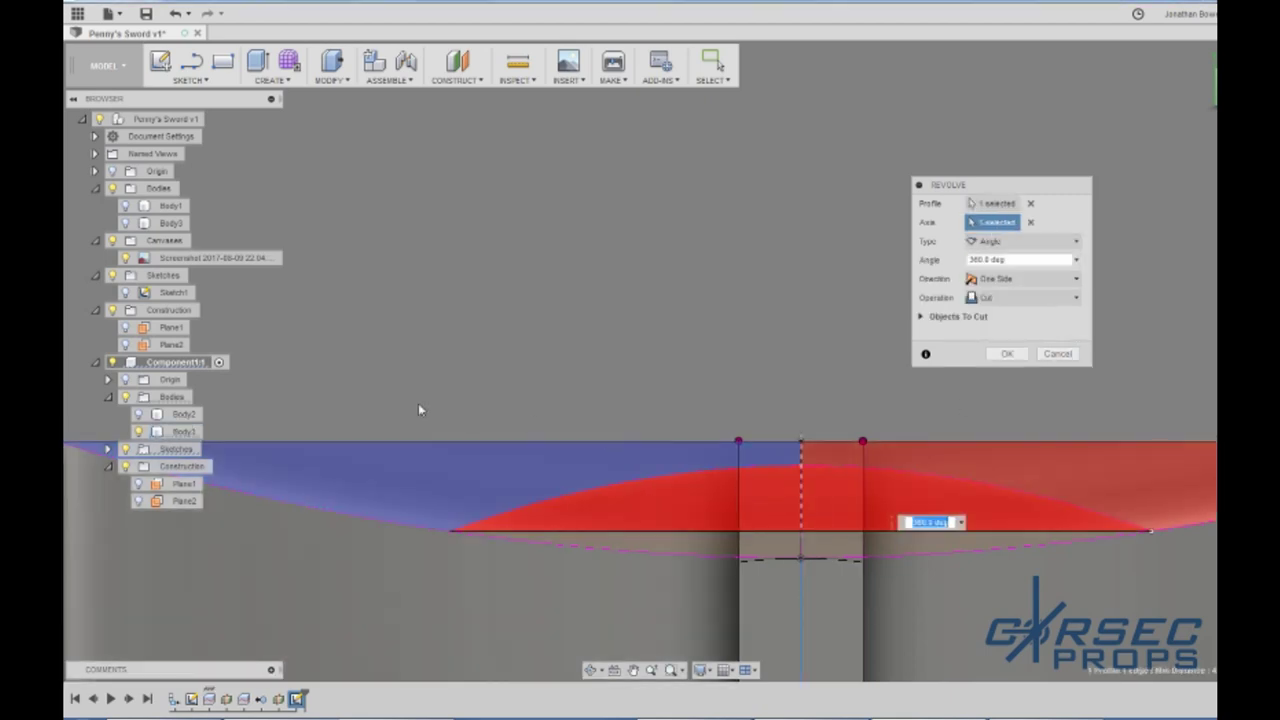
scroll(714, 449, "down", 3)
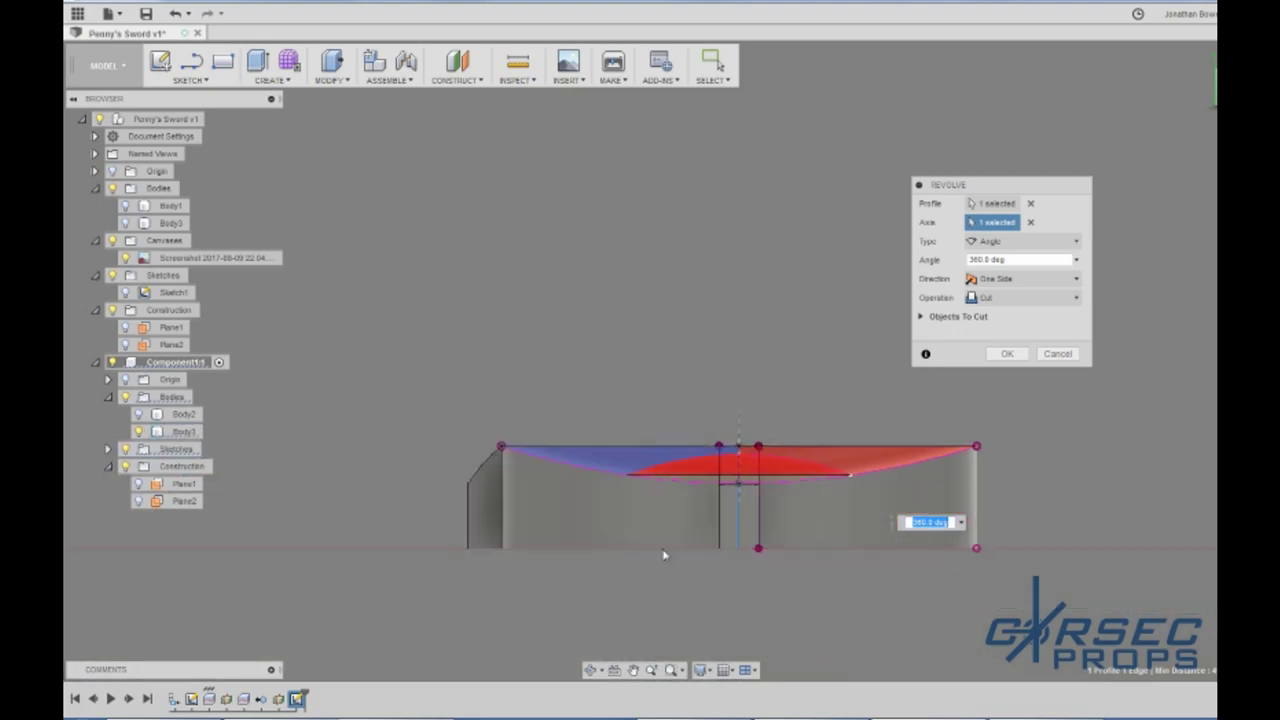
Step: Hide the reference screenshot canvas to expose the cut preview on the round body
middle_click_drag(680, 475, 694, 511, "shift")
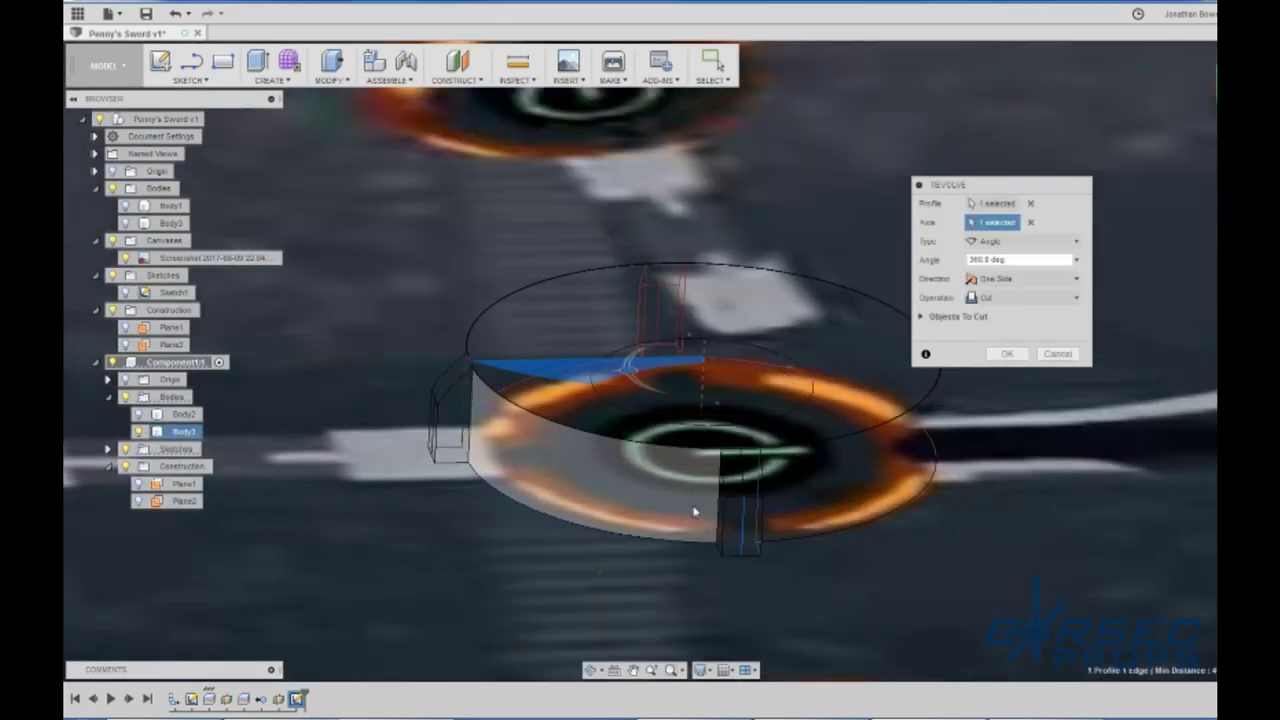
scroll(782, 491, "down", 3)
scroll(777, 450, "up", 4)
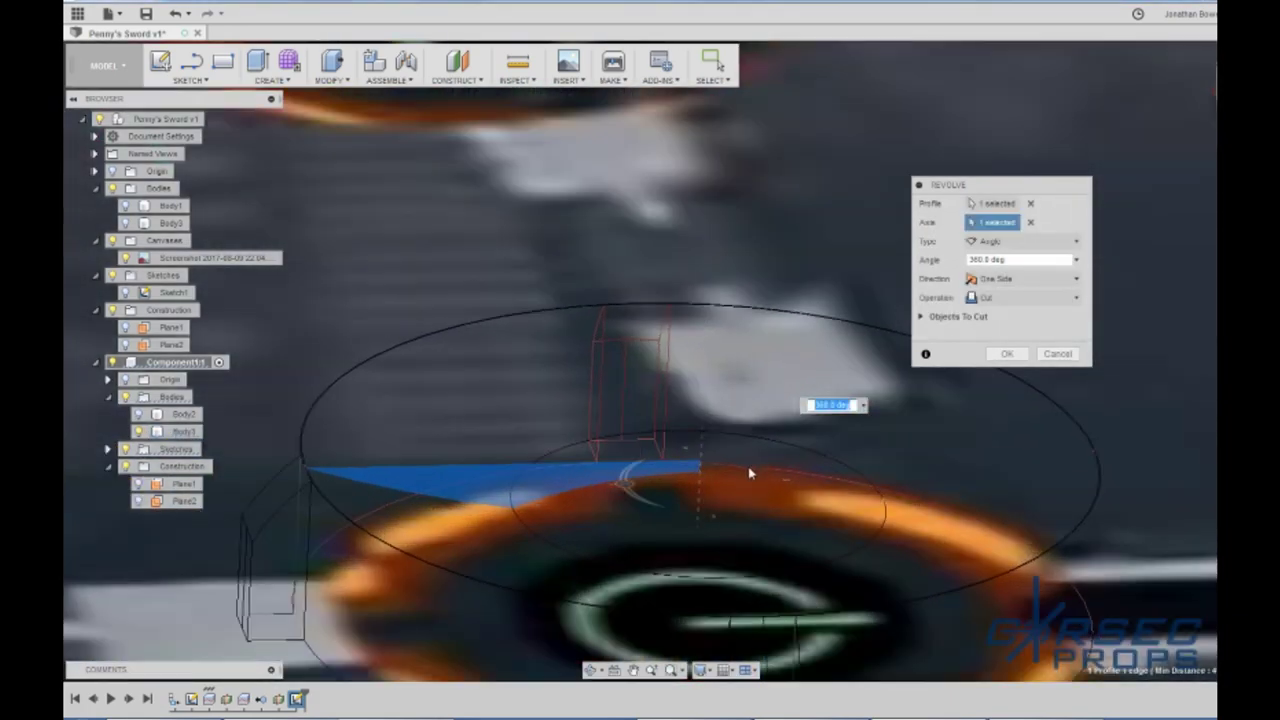
scroll(710, 518, "down", 2)
mouse_move(697, 487)
middle_mouse_down("shift")
mouse_move(686, 457)
mouse_move(680, 474)
middle_mouse_up("shift")
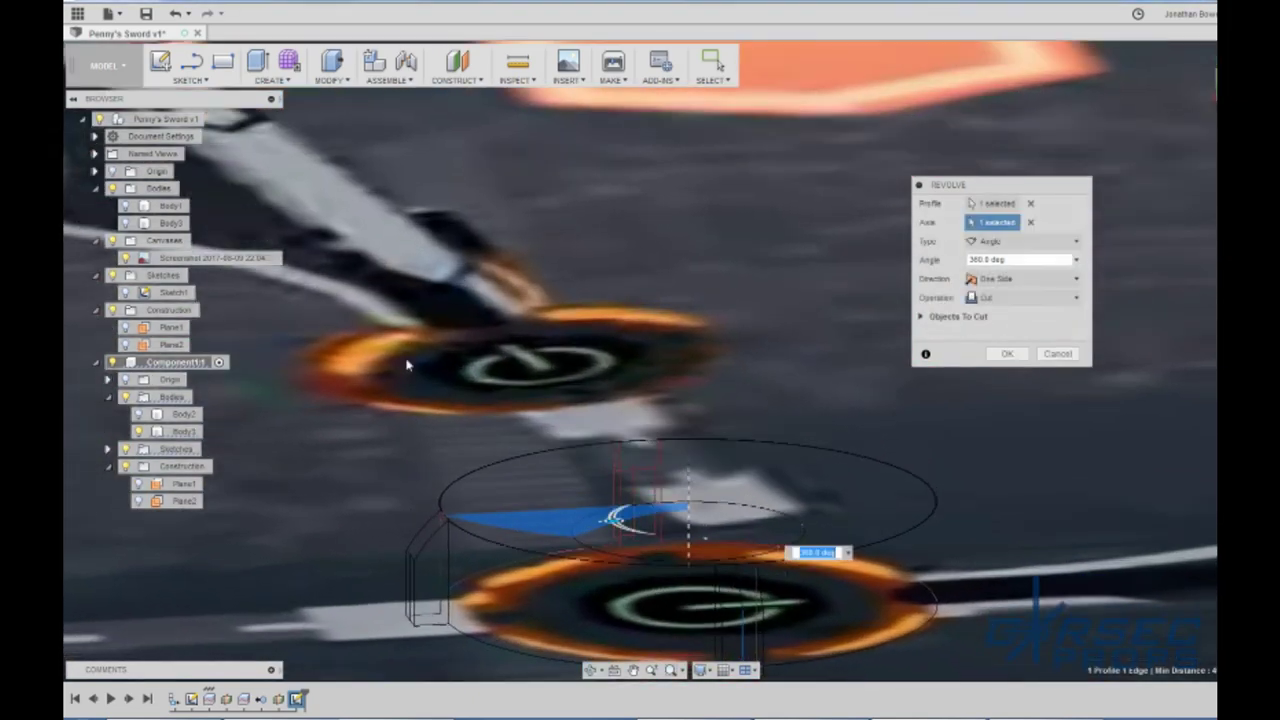
left_click(126, 258)
scroll(497, 404, "down", 4)
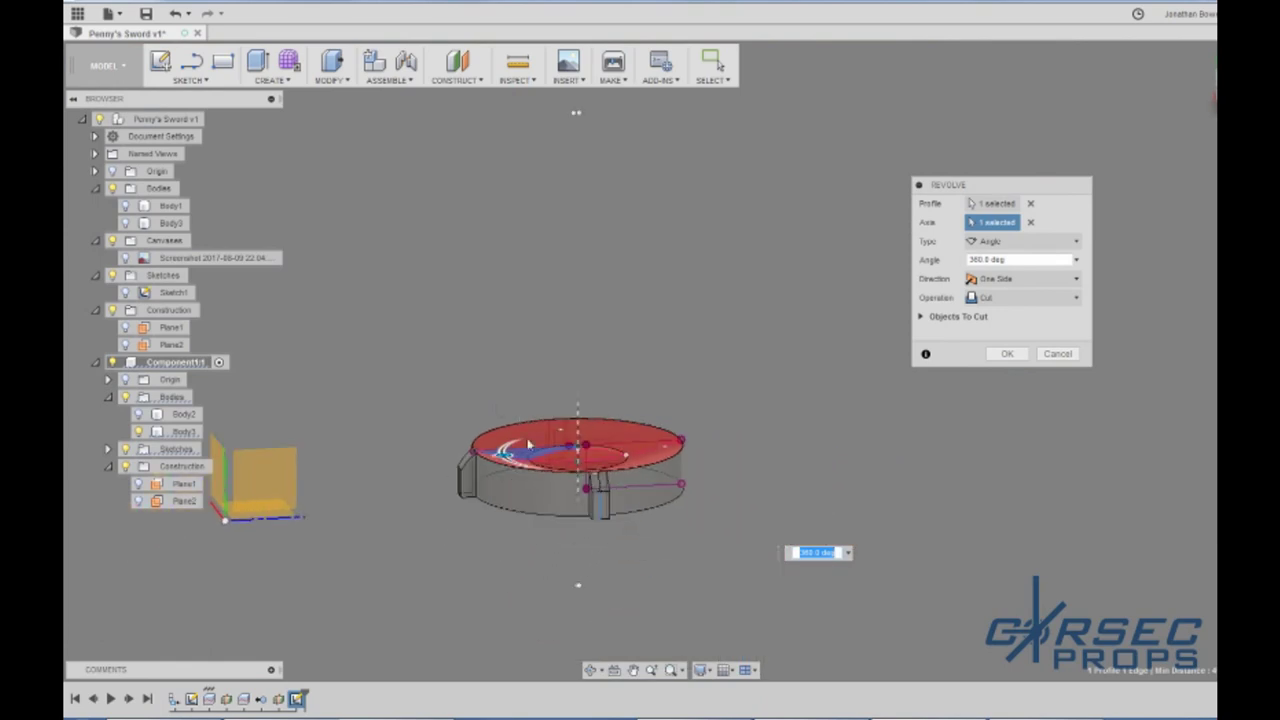
scroll(564, 585, "up", 3)
scroll(557, 362, "down", 2)
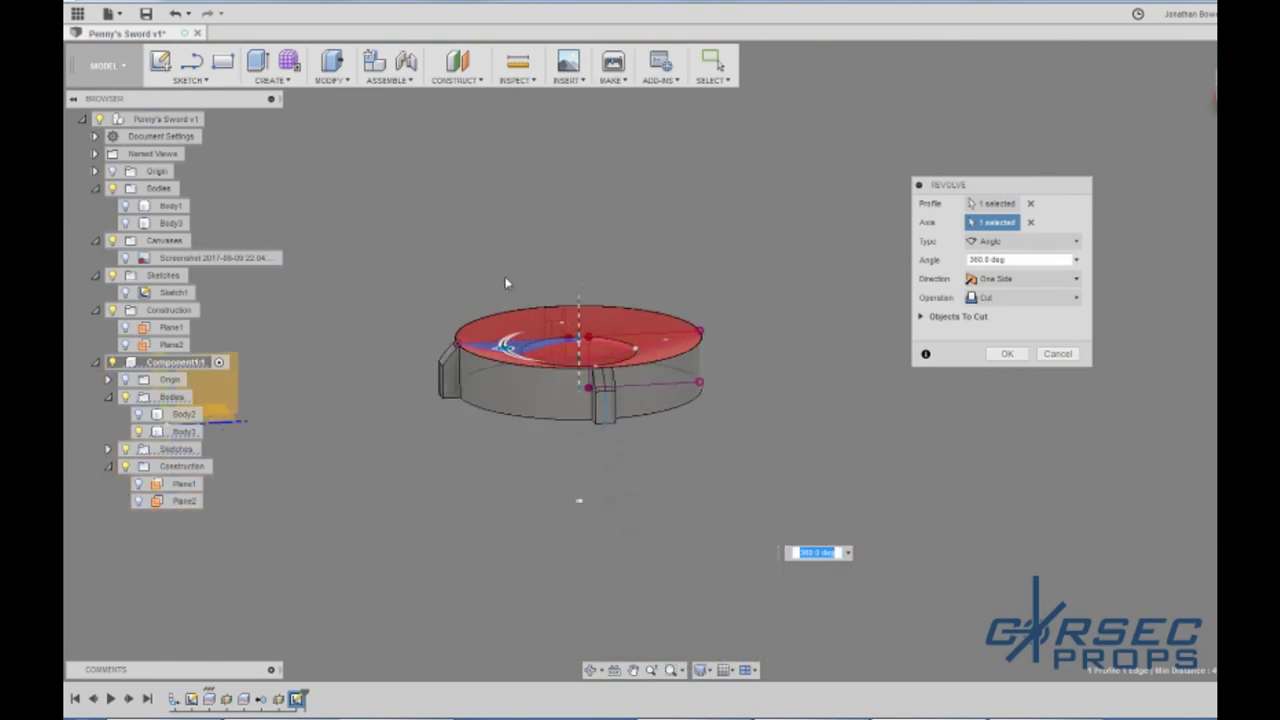
scroll(628, 488, "up", 5)
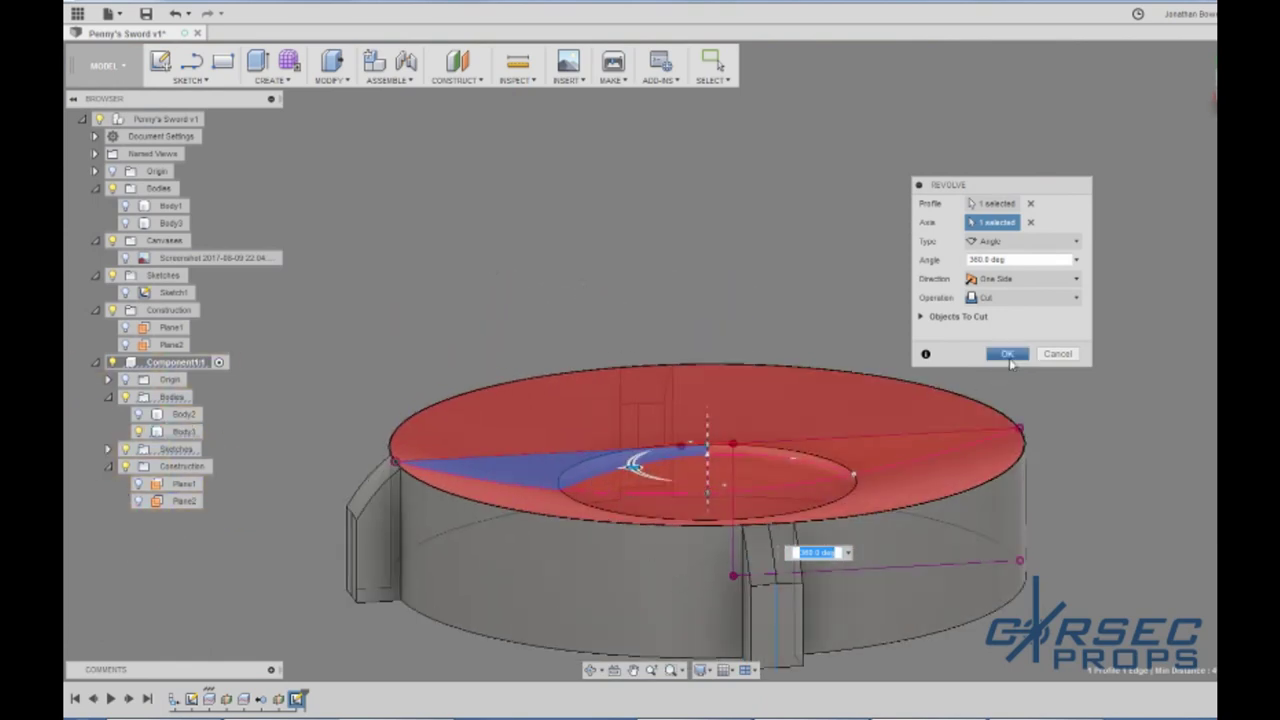
Step: Accept the revolve cut and examine the dished top and raised centre dome from the side
left_click(1007, 354)
left_click(679, 475)
scroll(679, 475, "up", 3)
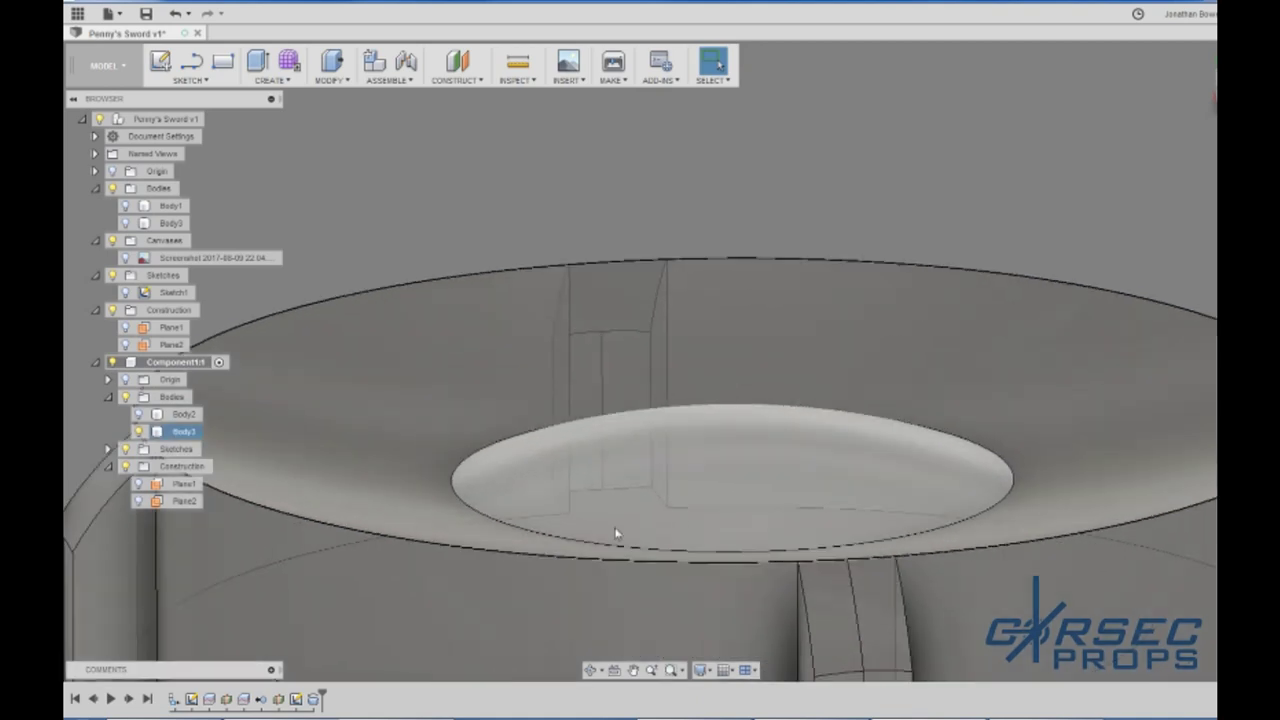
scroll(610, 470, "down", 3)
mouse_move(615, 487)
middle_mouse_down("shift")
mouse_move(617, 536)
mouse_move(618, 482)
mouse_move(606, 531)
mouse_move(597, 482)
middle_mouse_up("shift")
key("Escape")
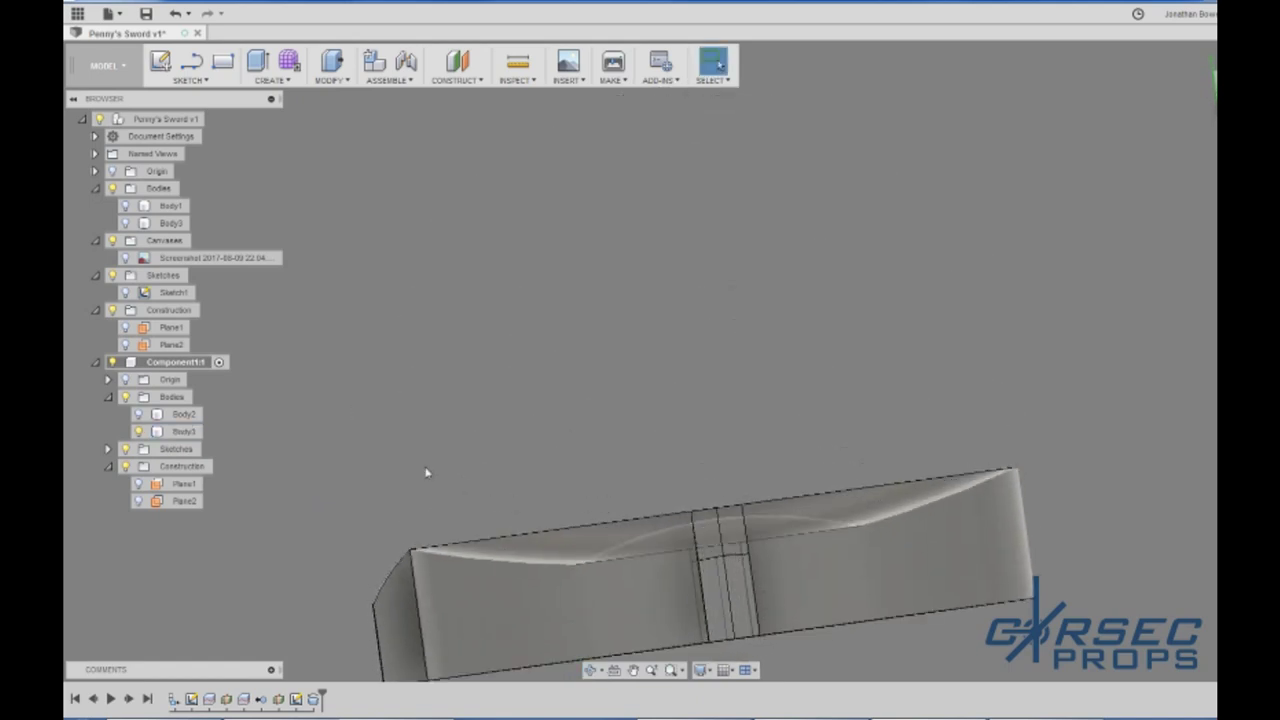
Step: Reopen the profile sketch and undo the revolve, closing line, projections, mirror and trimming, back to the untrimmed dome arc with its dimensioned base line
double_click(297, 700)
scroll(639, 552, "up", 2)
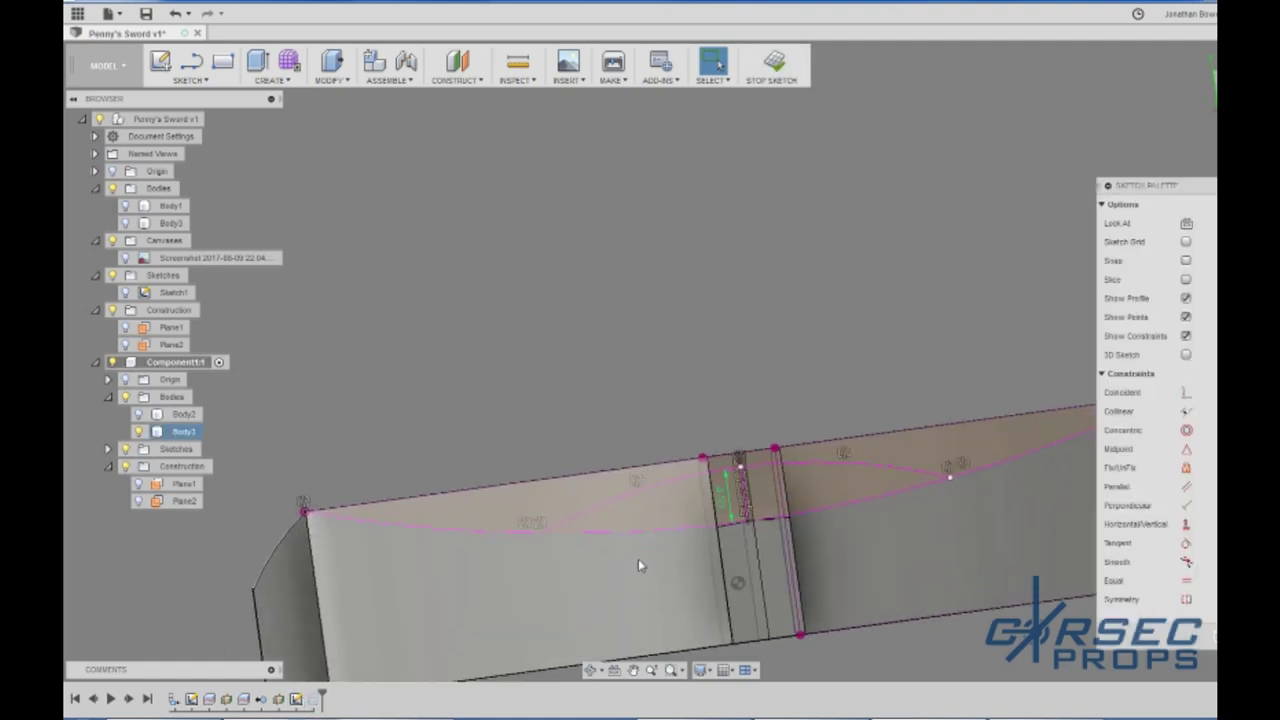
scroll(640, 565, "up", 2)
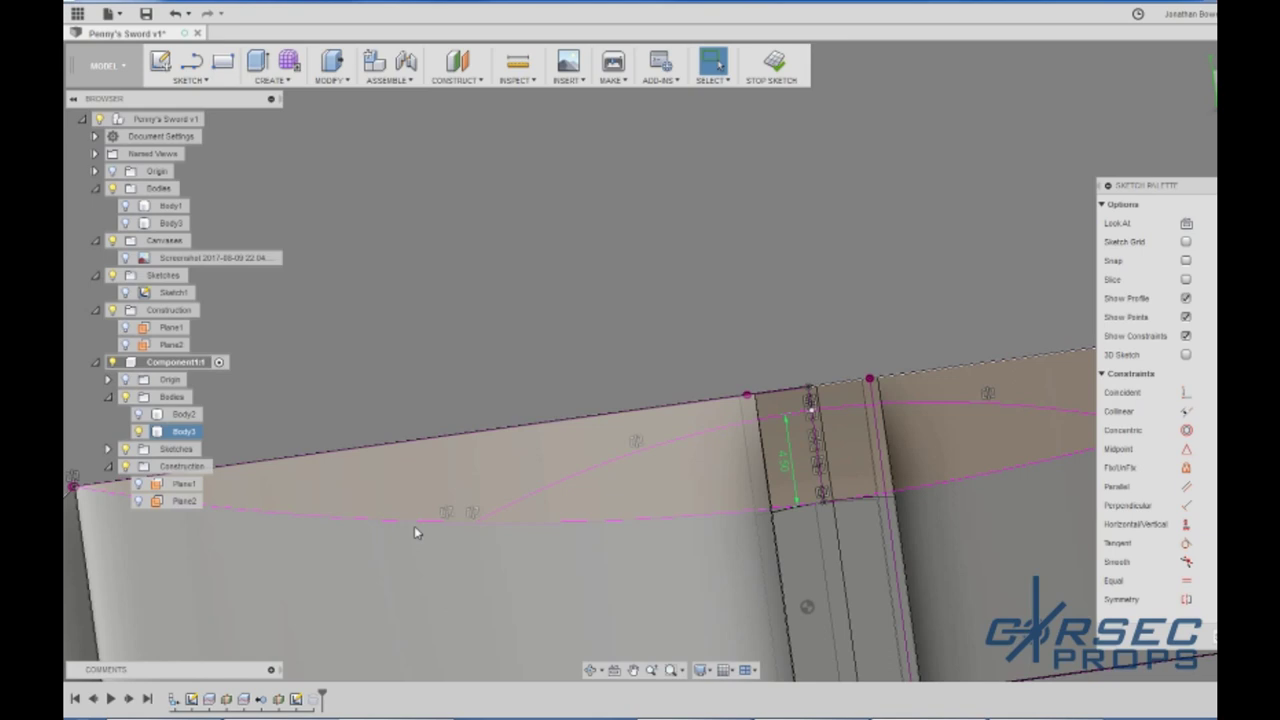
key("ctrl+z")
key("ctrl+z")
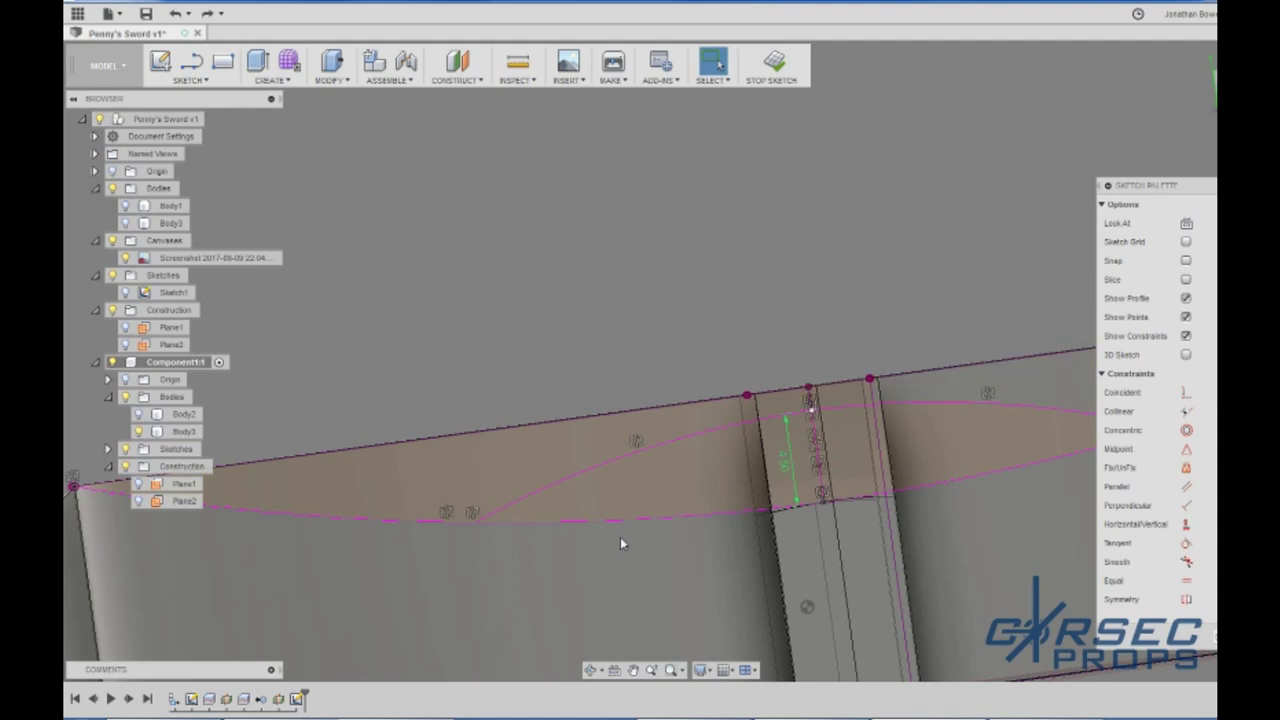
key("ctrl+z")
key("ctrl+z")
key("ctrl+z")
key("ctrl+z")
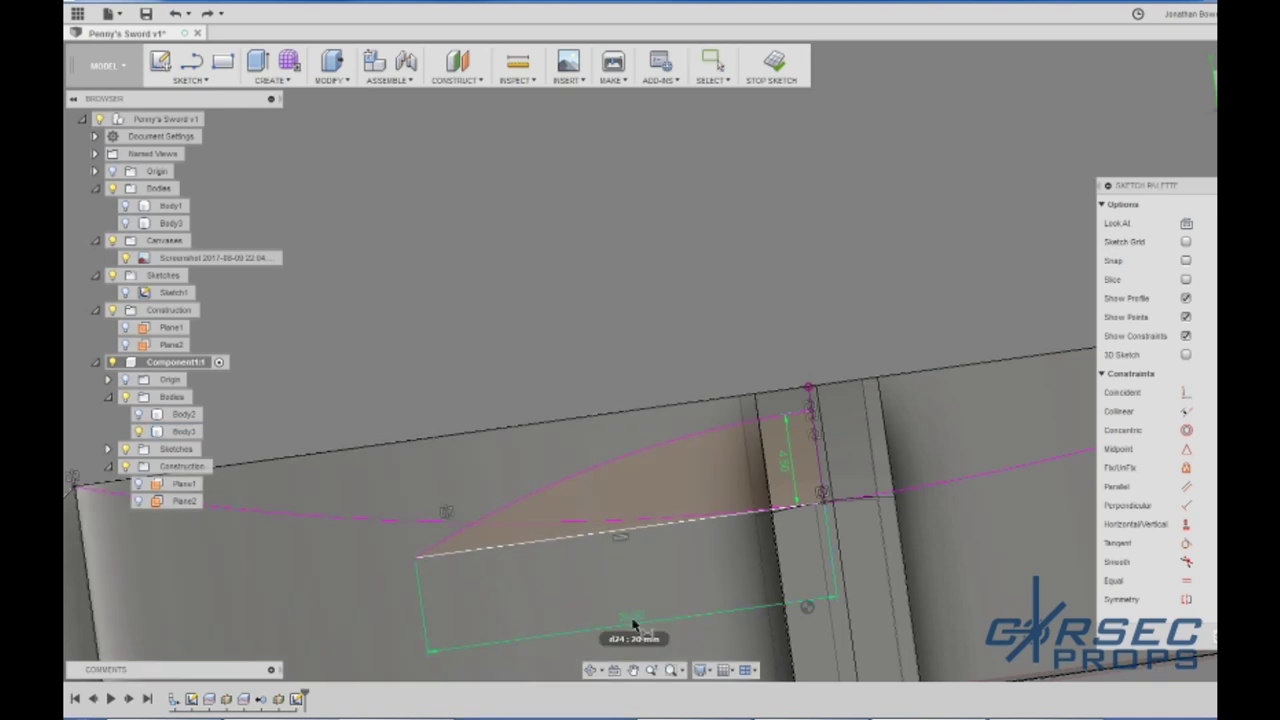
Step: Set the length of the dome arc's base line to 25 mm
double_click(632, 622)
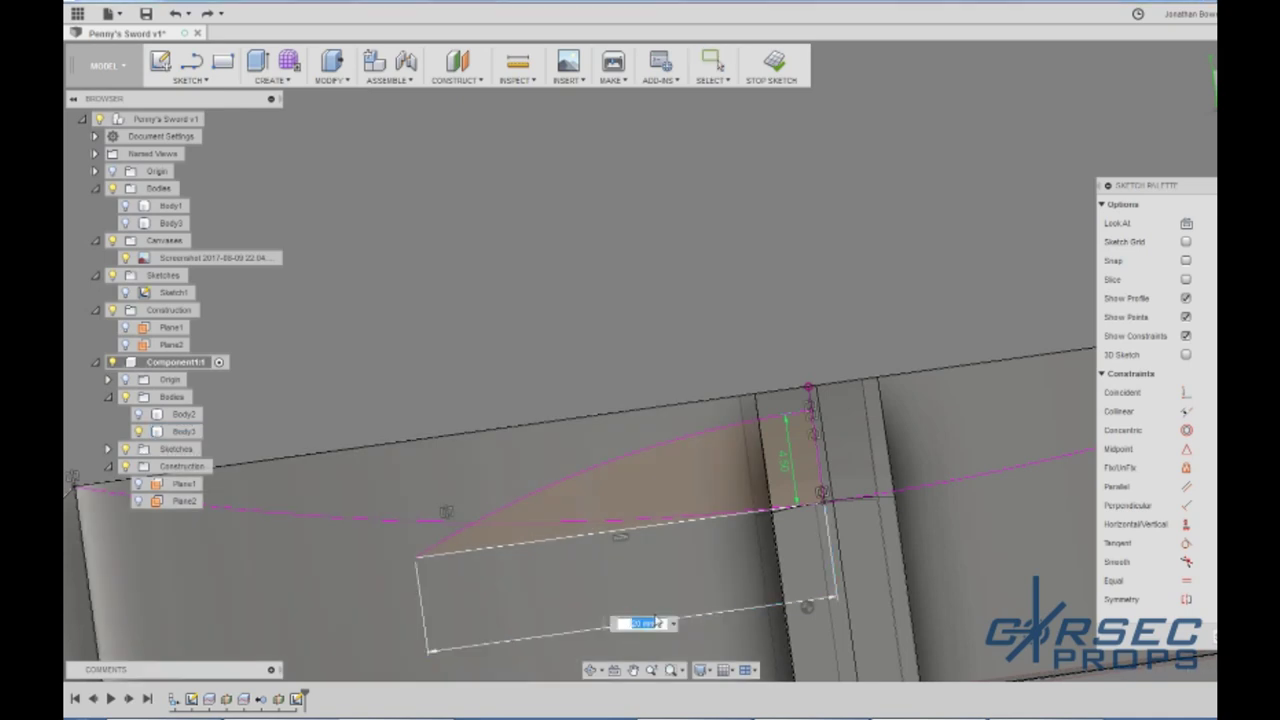
type("45")
key("Return")
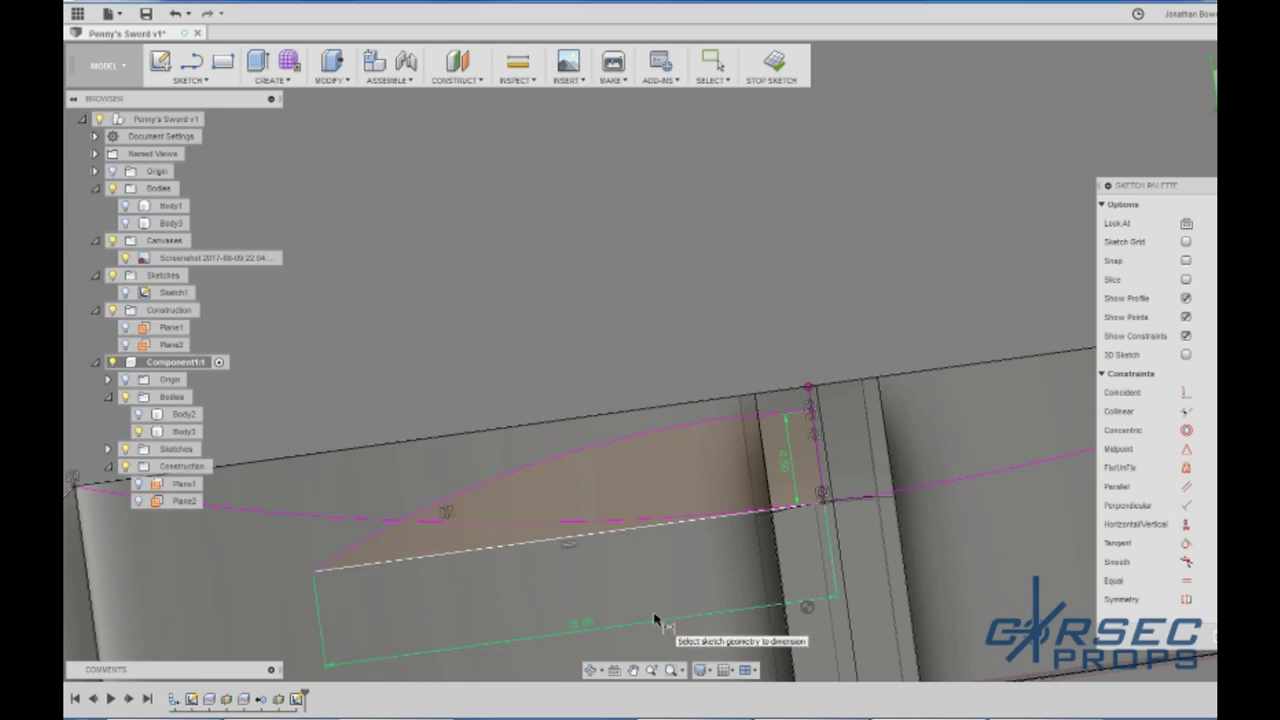
scroll(866, 507, "down", 2)
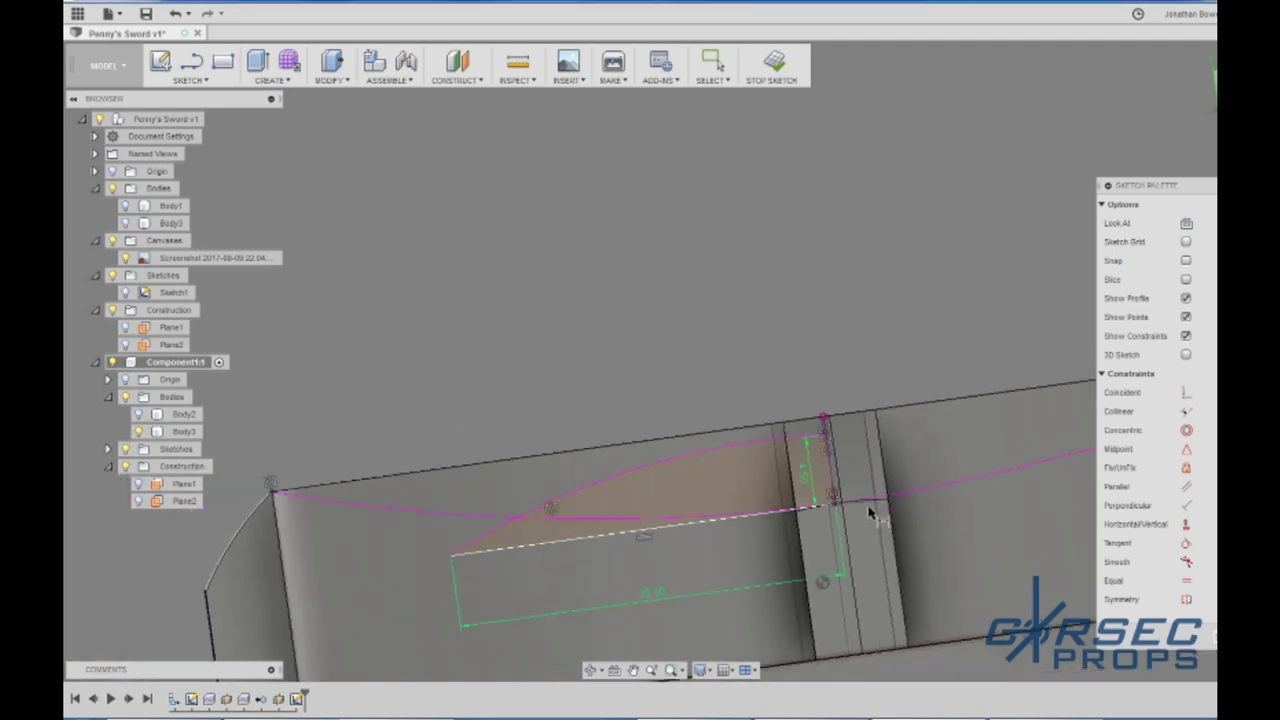
Step: Set the length of the dome arc's base line to 30 mm
left_click(652, 596)
left_click(652, 597)
type("30")
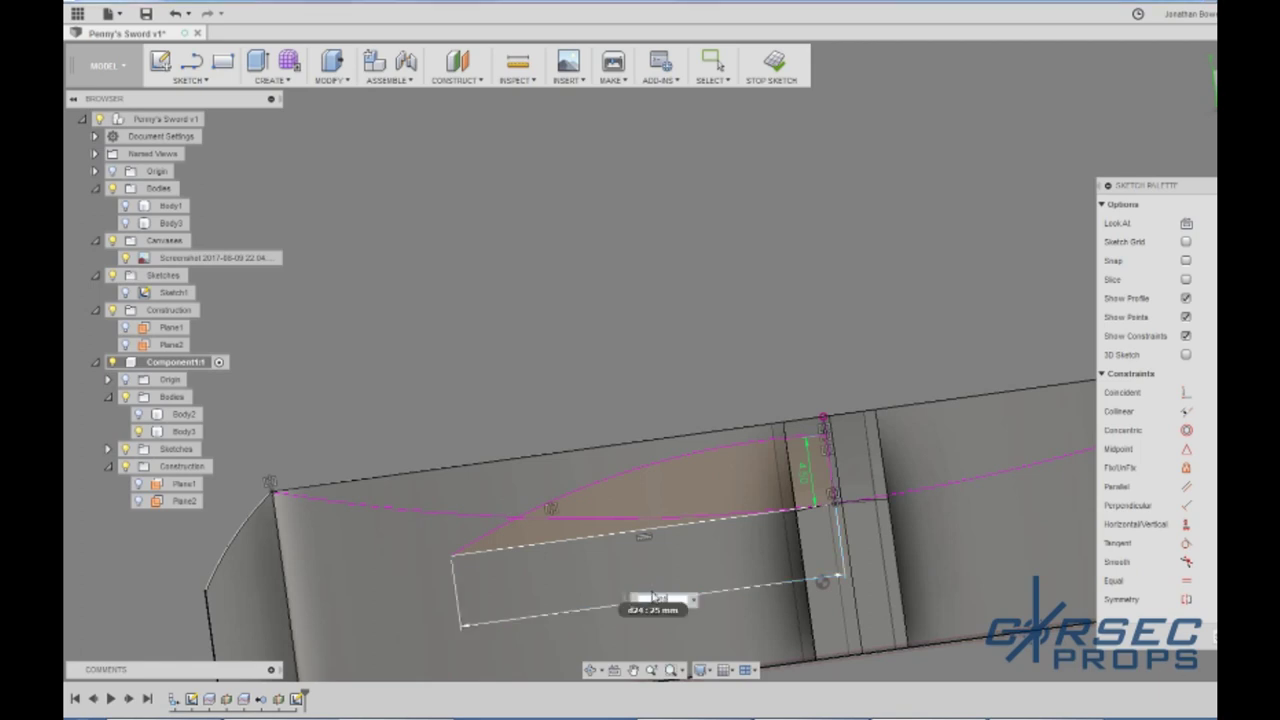
key("Return")
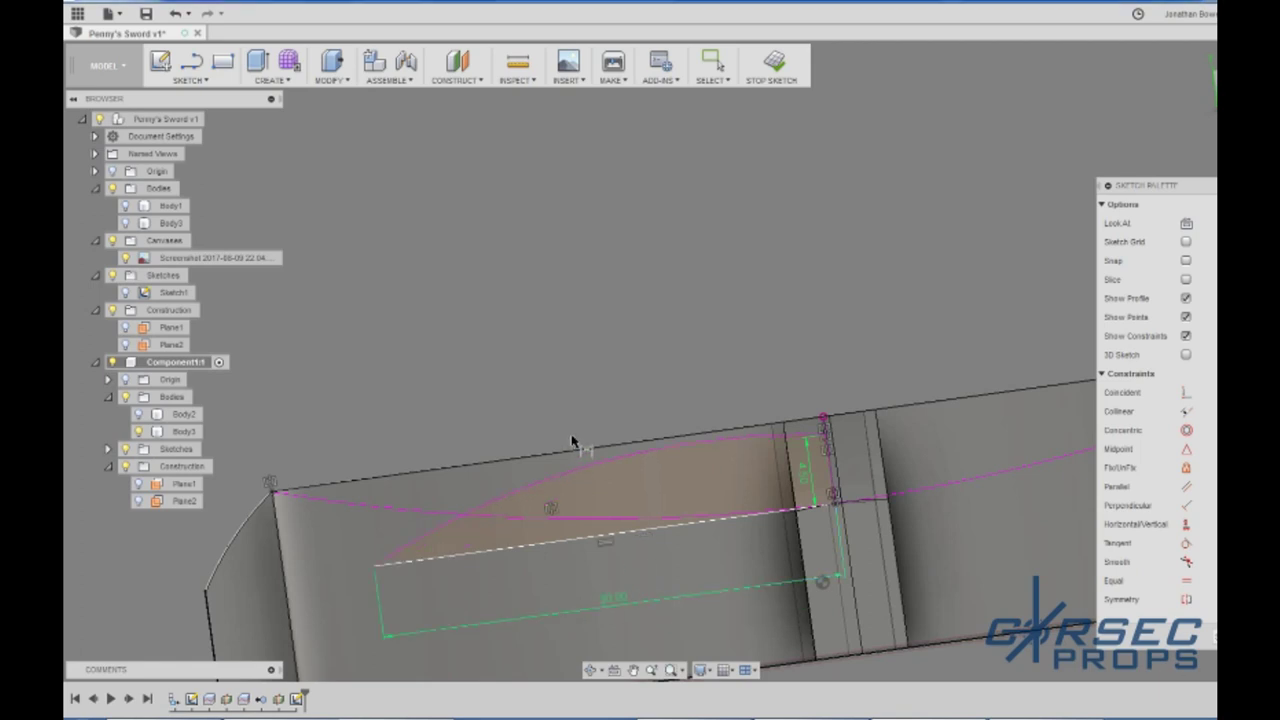
key("Escape")
Step: Replace the dome arc with a flatter three-point arc from the base line's outer end to the top of the 4 mm height dimension
left_click(564, 479)
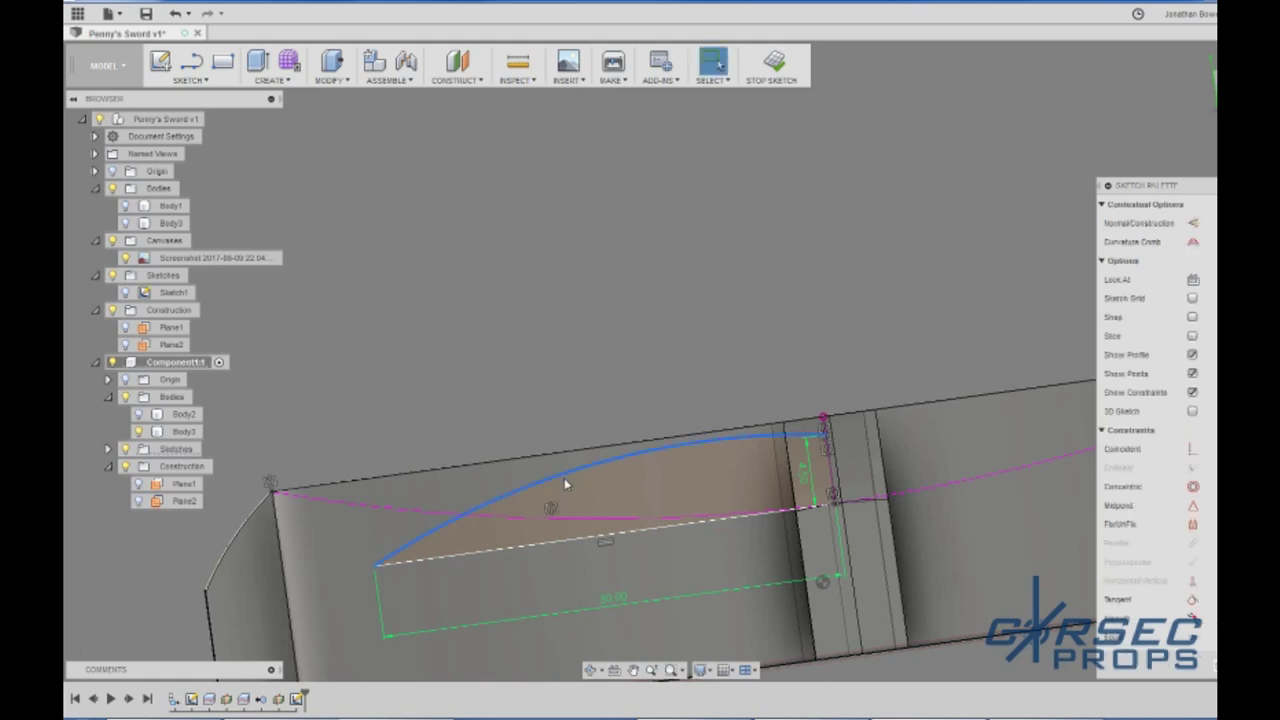
key("Delete")
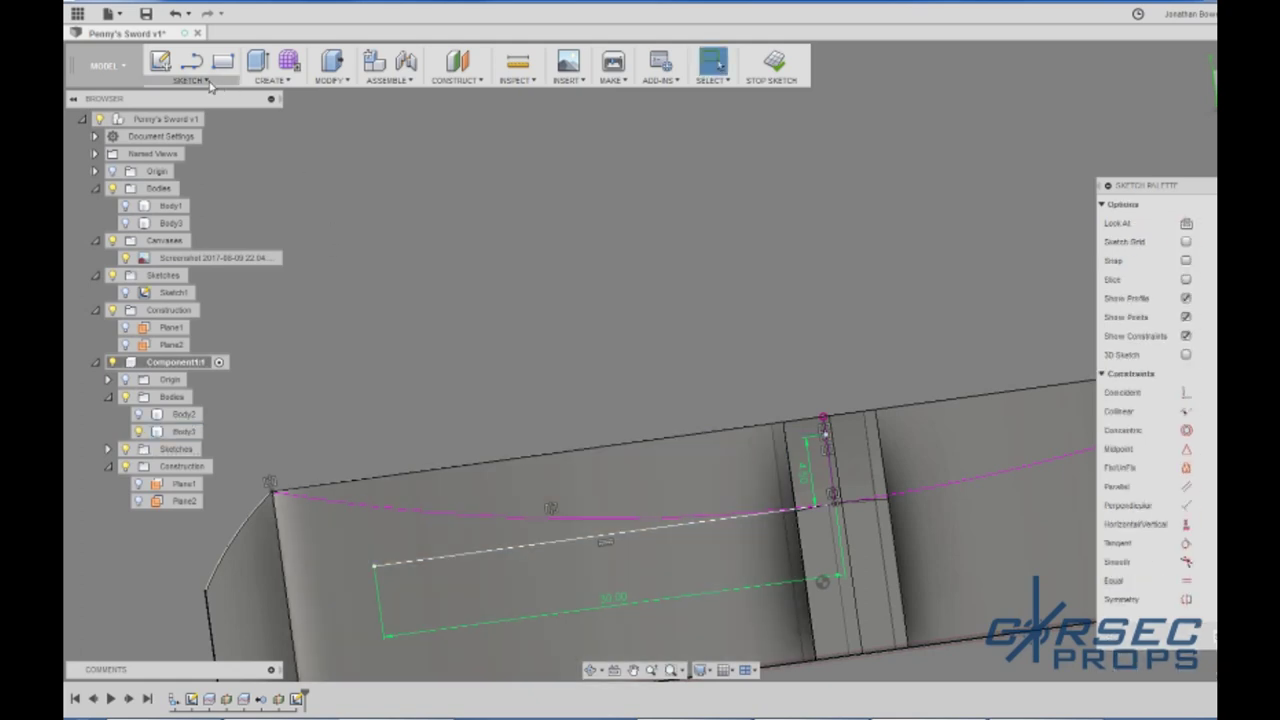
left_click(205, 80)
mouse_move(212, 162)
left_click(313, 162)
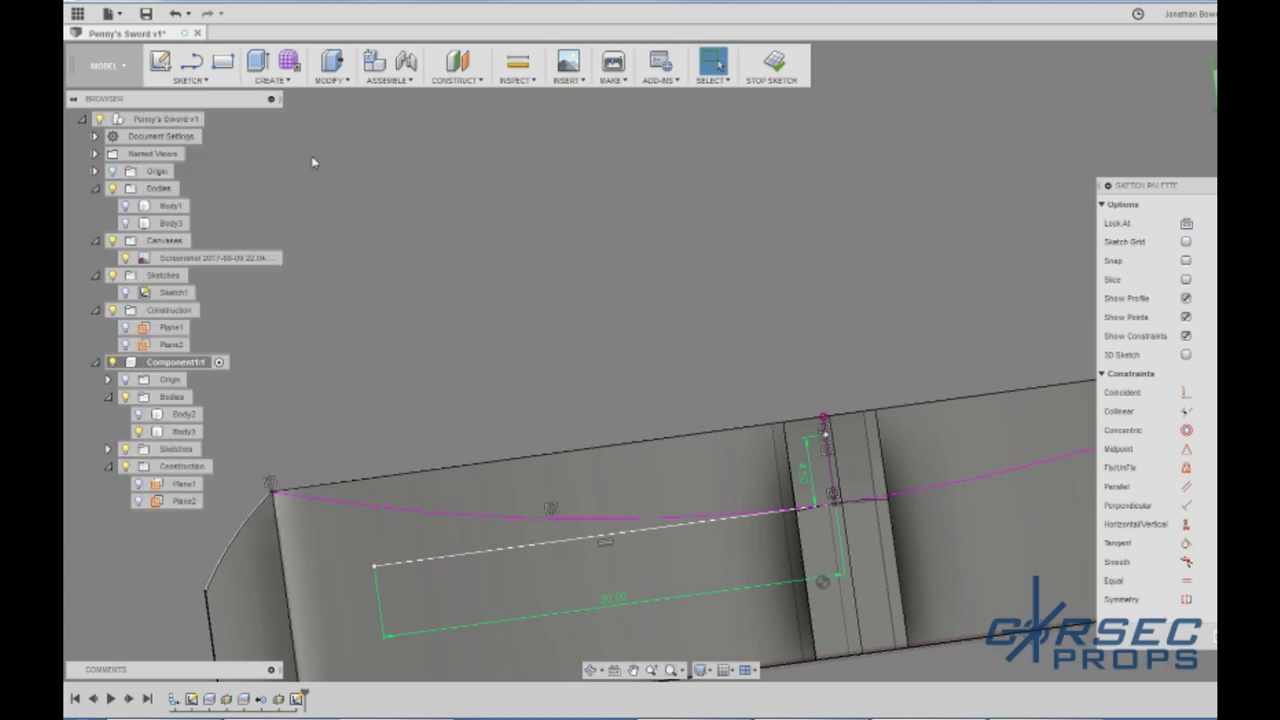
left_click(190, 80)
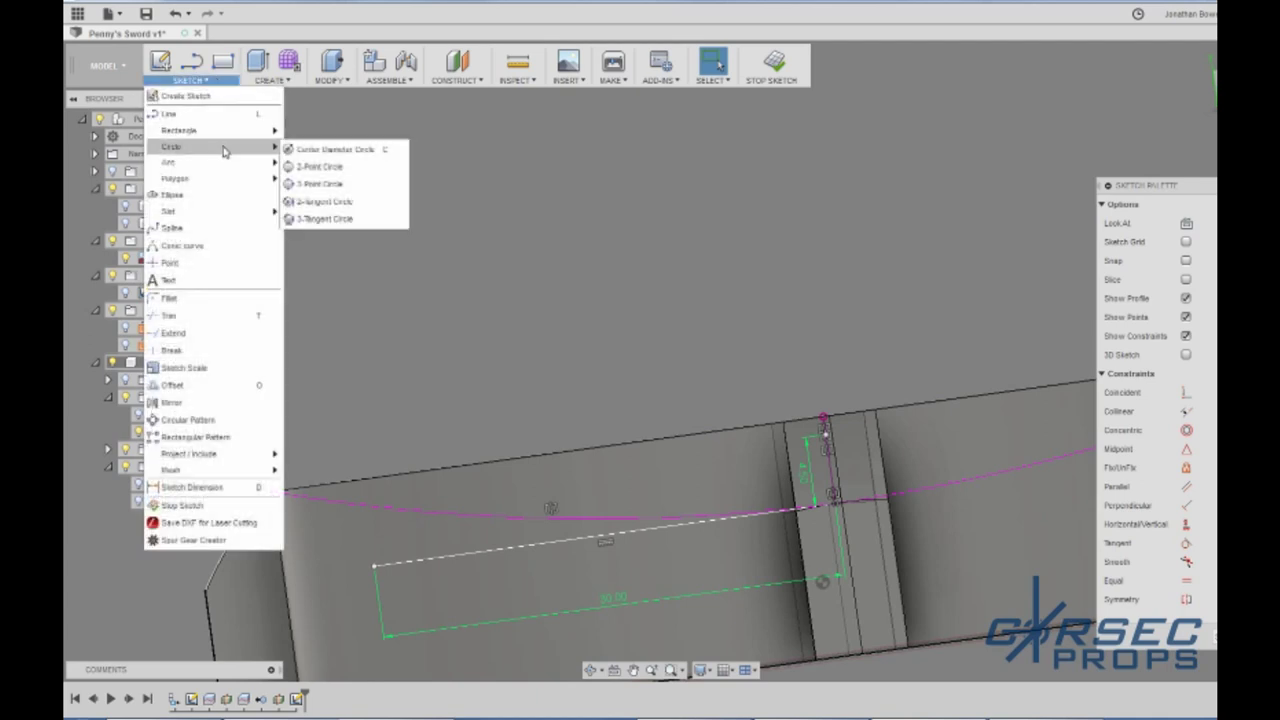
mouse_move(224, 163)
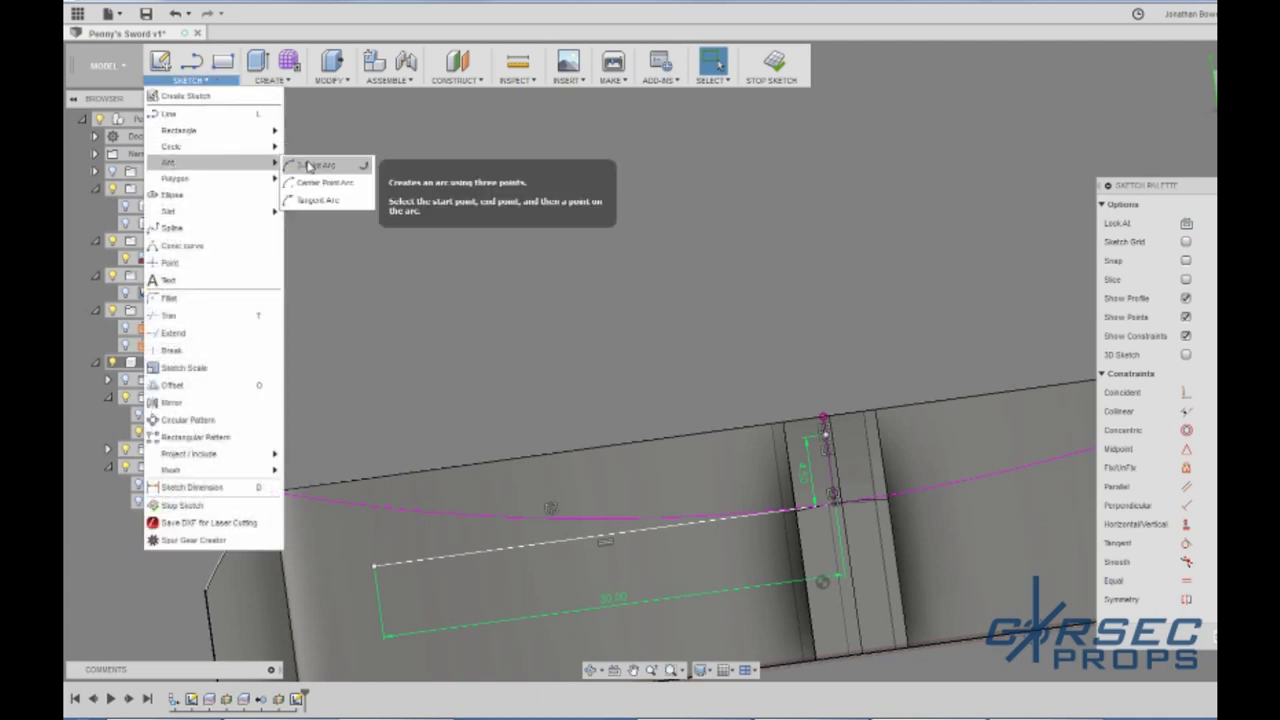
left_click(309, 165)
left_click(374, 566)
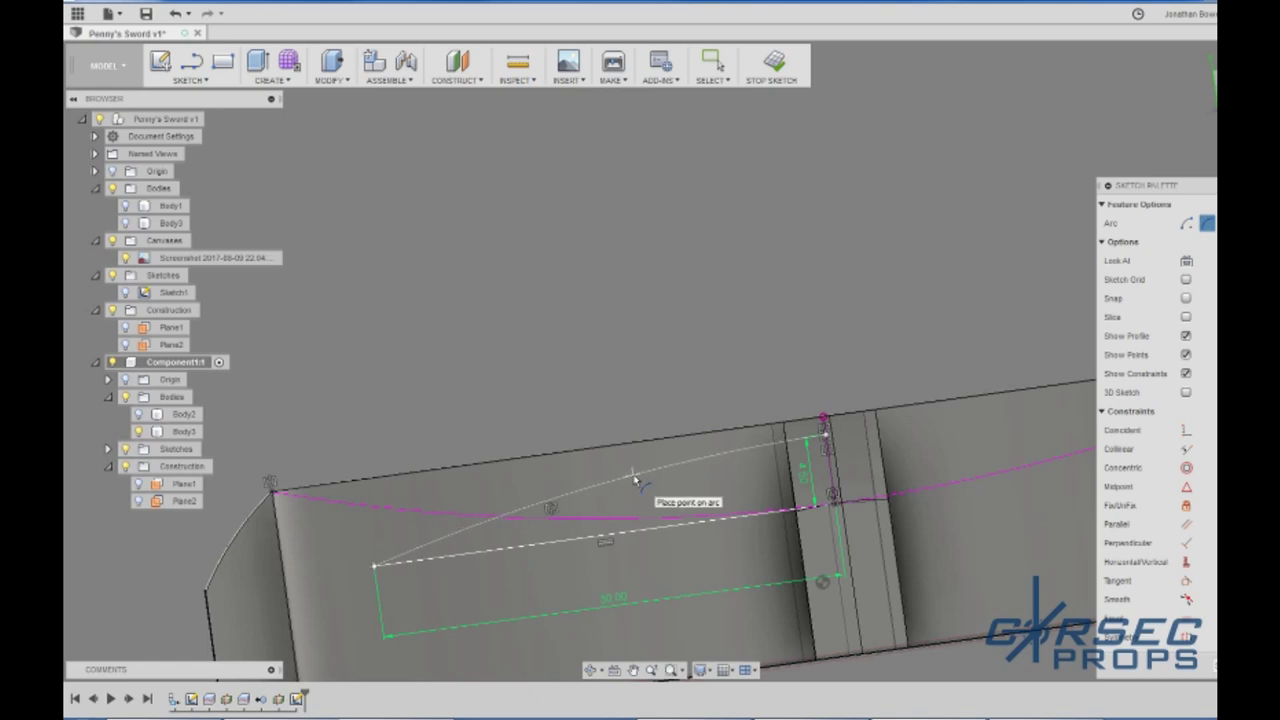
left_click(633, 479)
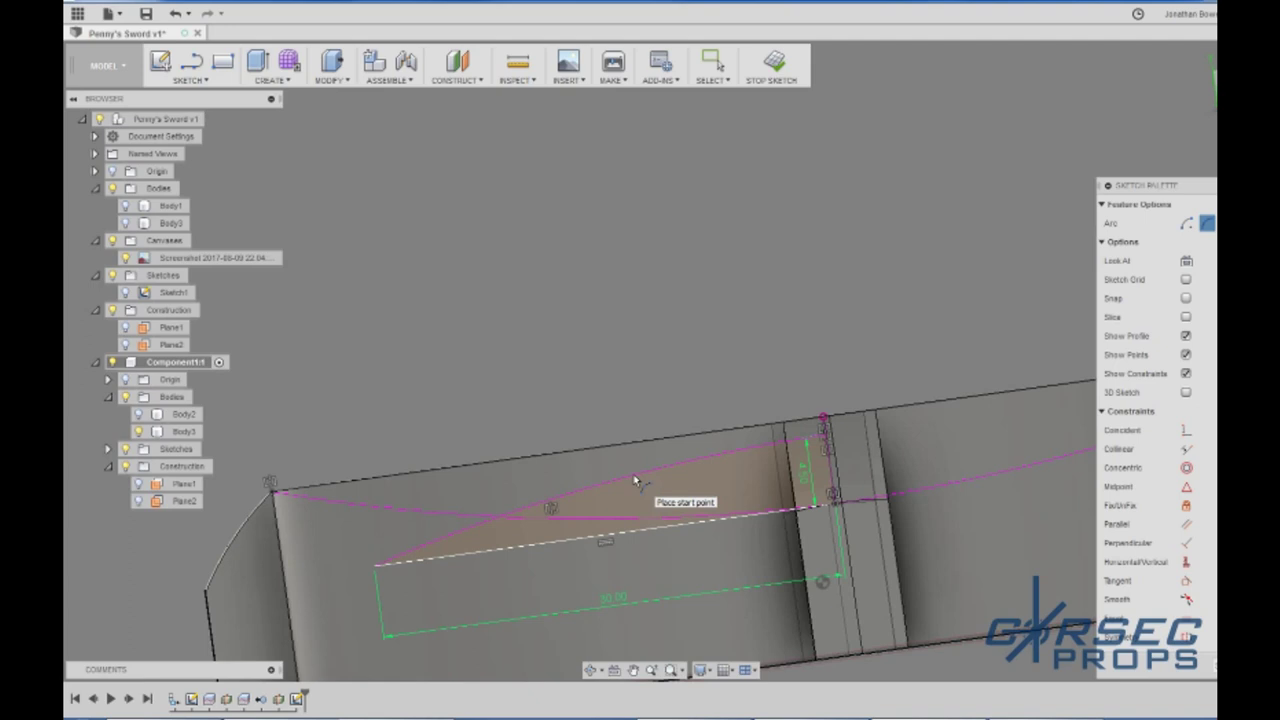
Step: Project the body's top outline into the sketch and revolve-cut the region above both arcs 360 degrees about the vertical centre line
key("p")
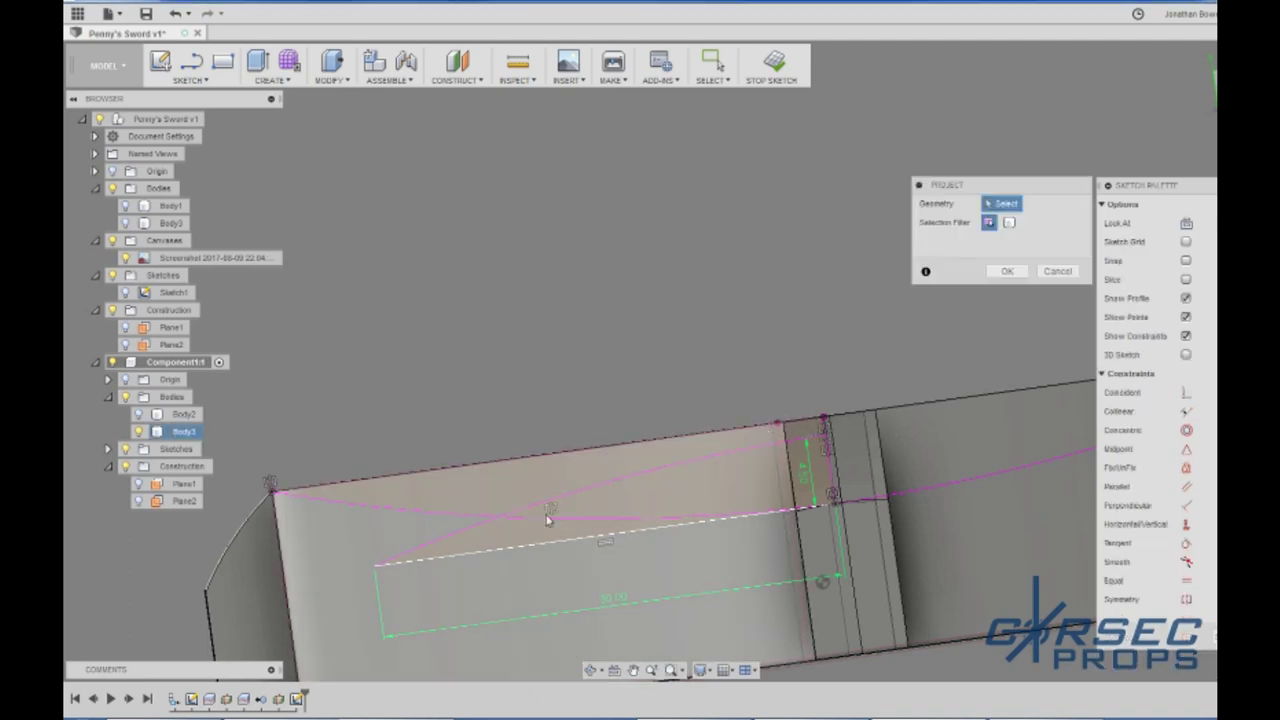
left_click(1007, 271)
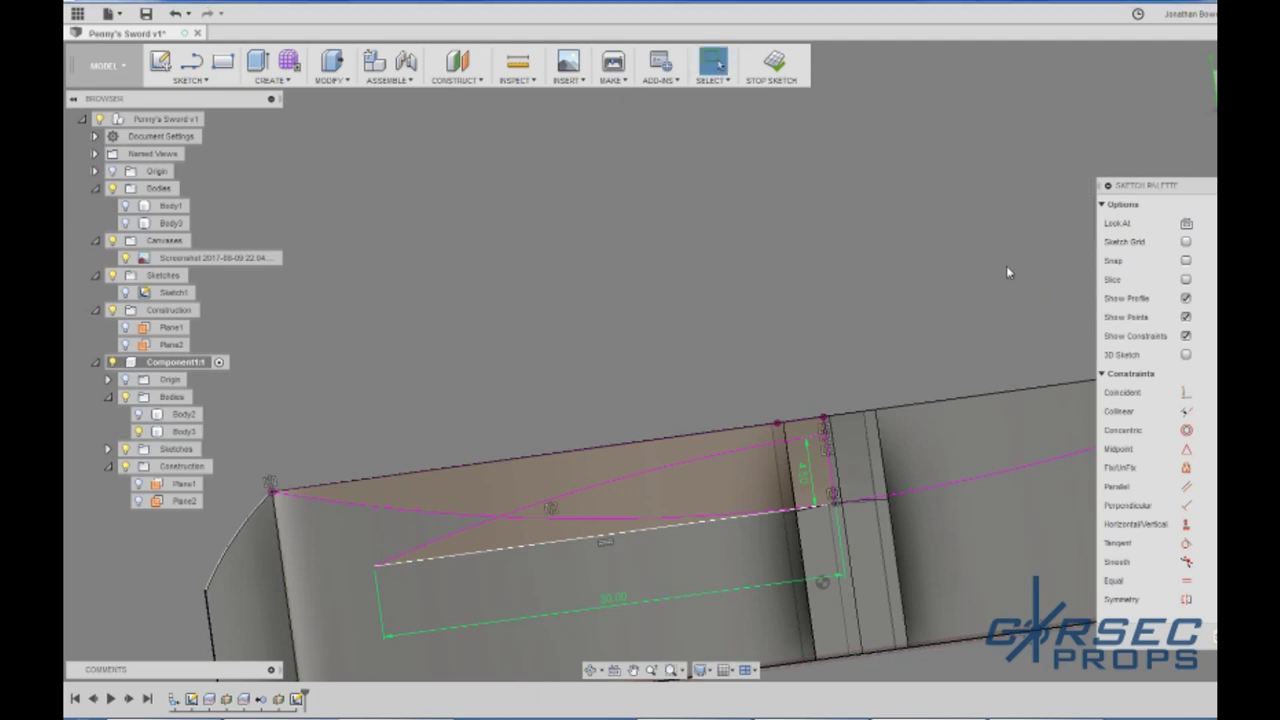
left_click(285, 86)
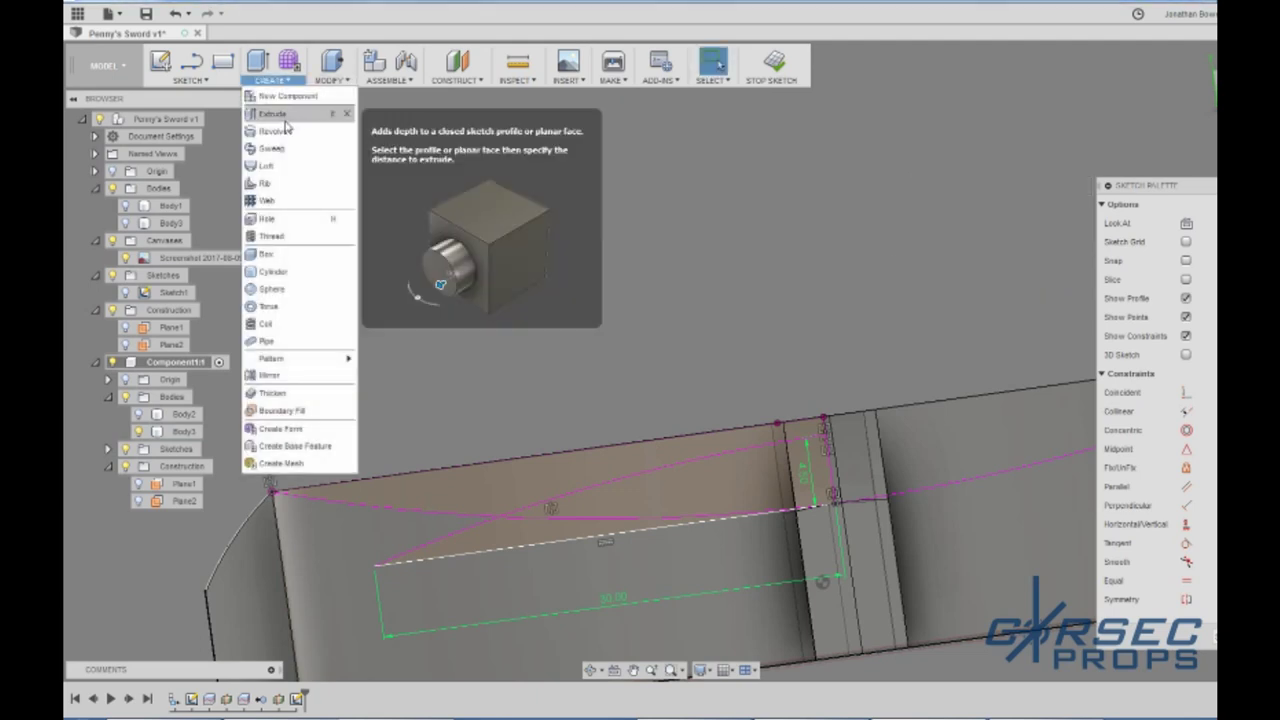
left_click(280, 129)
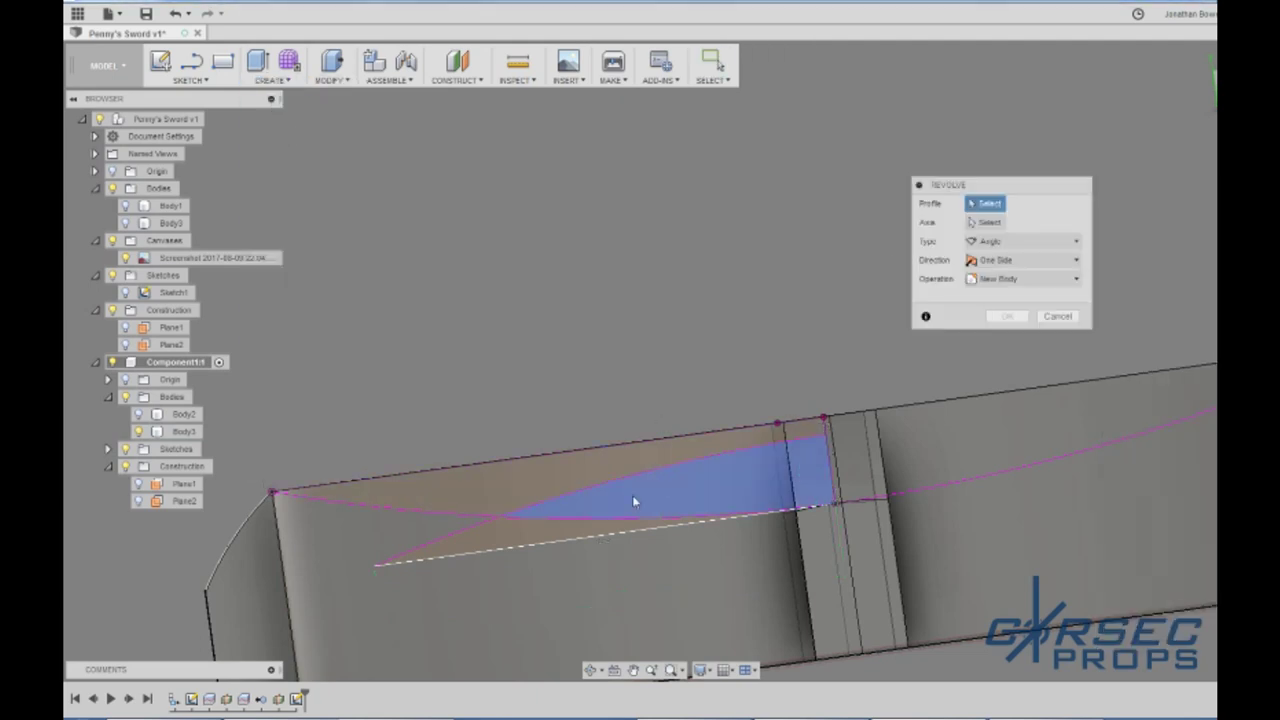
left_click(521, 465)
left_click(1000, 241)
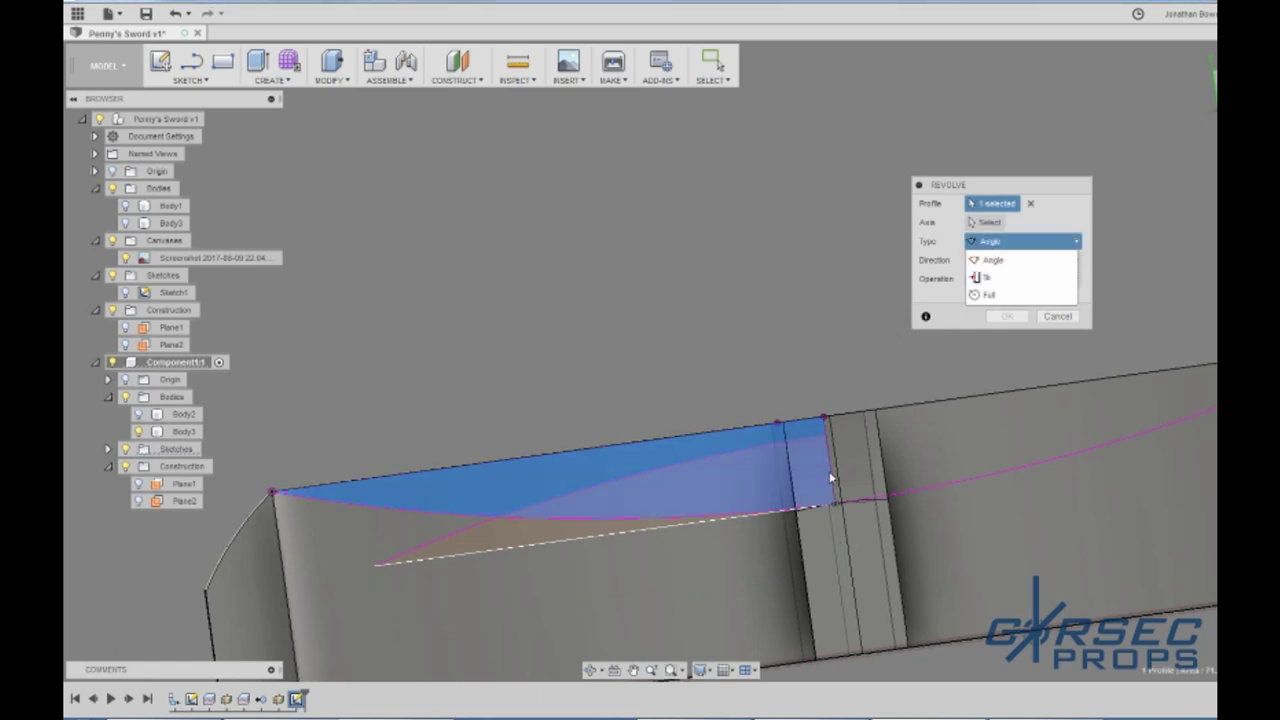
scroll(834, 470, "up", 5)
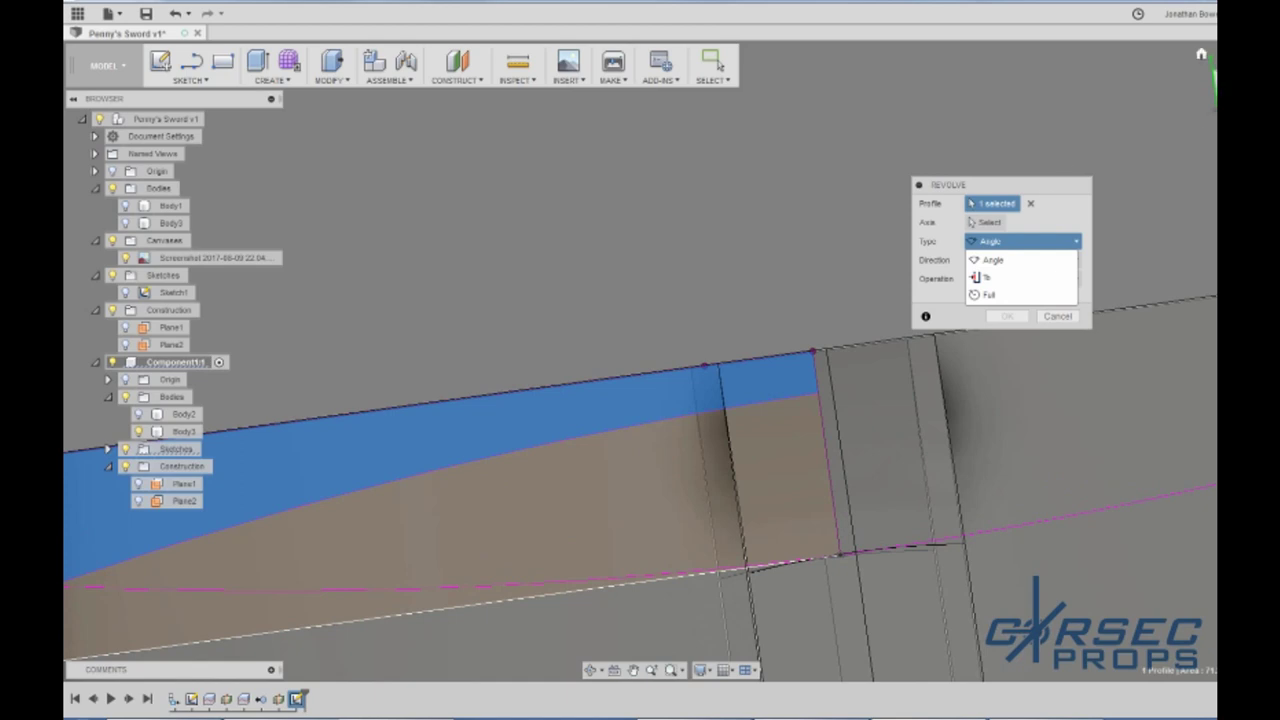
left_click(1213, 85)
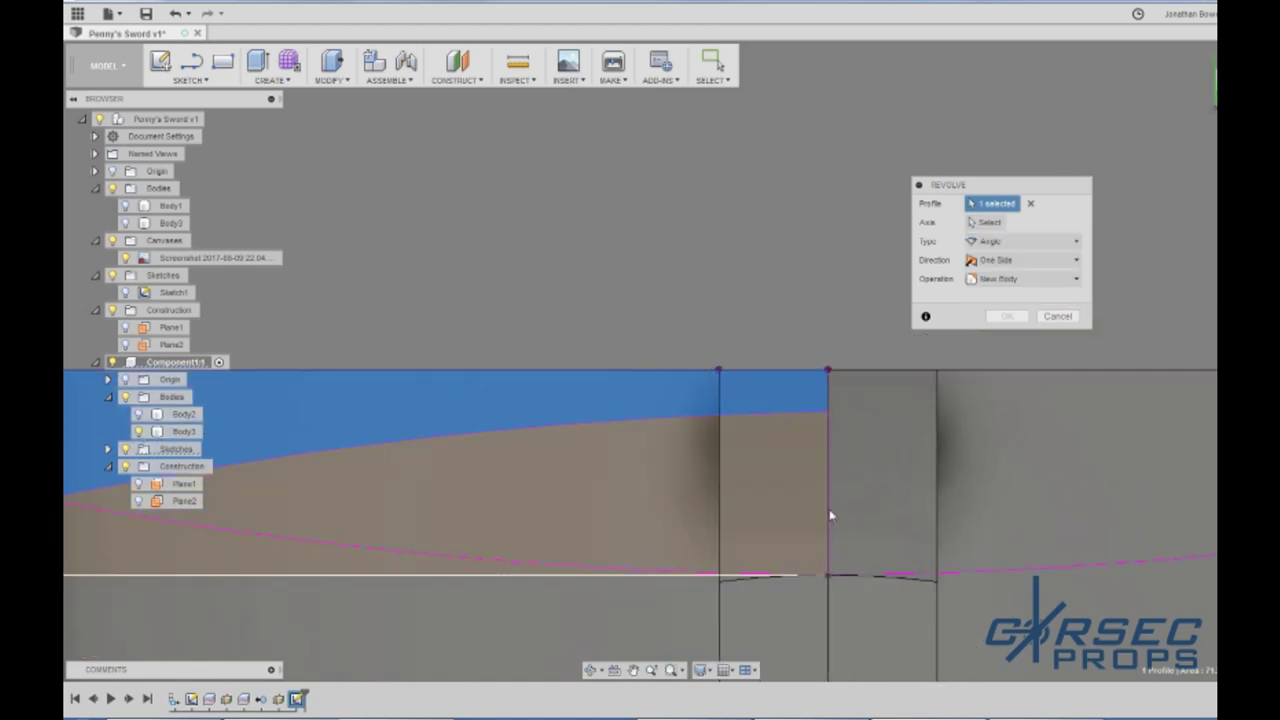
scroll(838, 474, "down", 3)
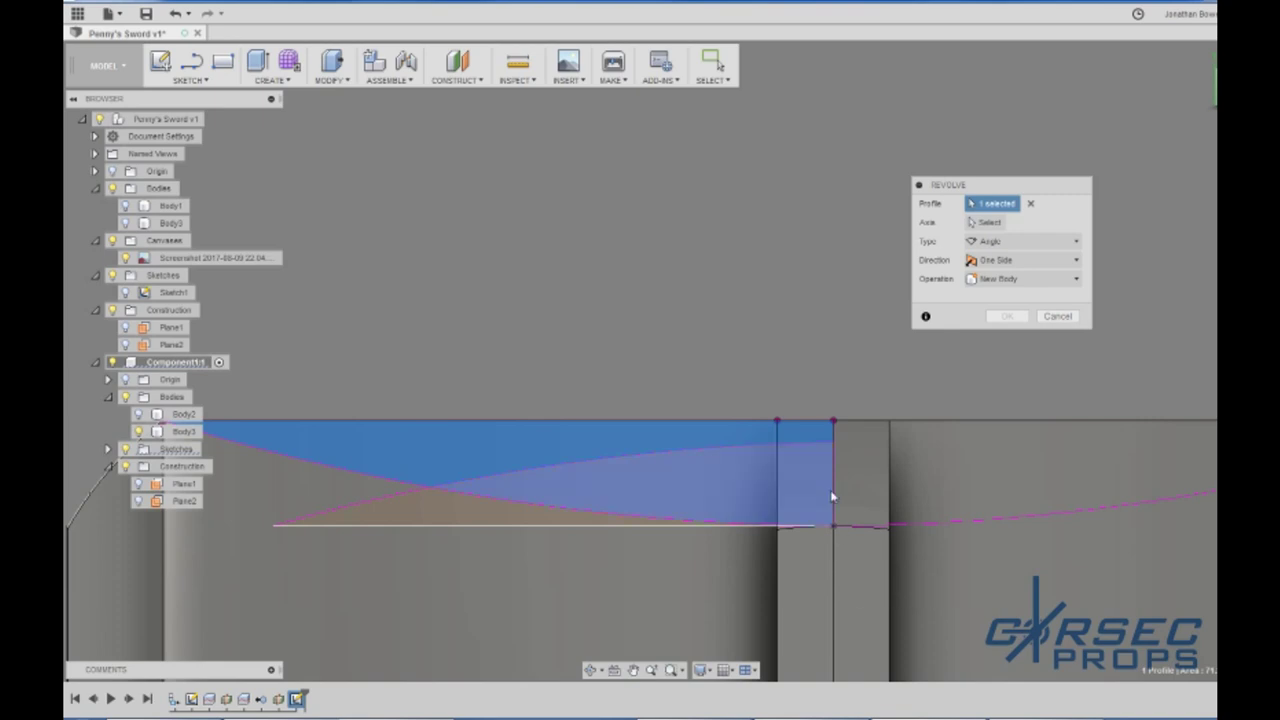
left_click(830, 444)
left_click(832, 448)
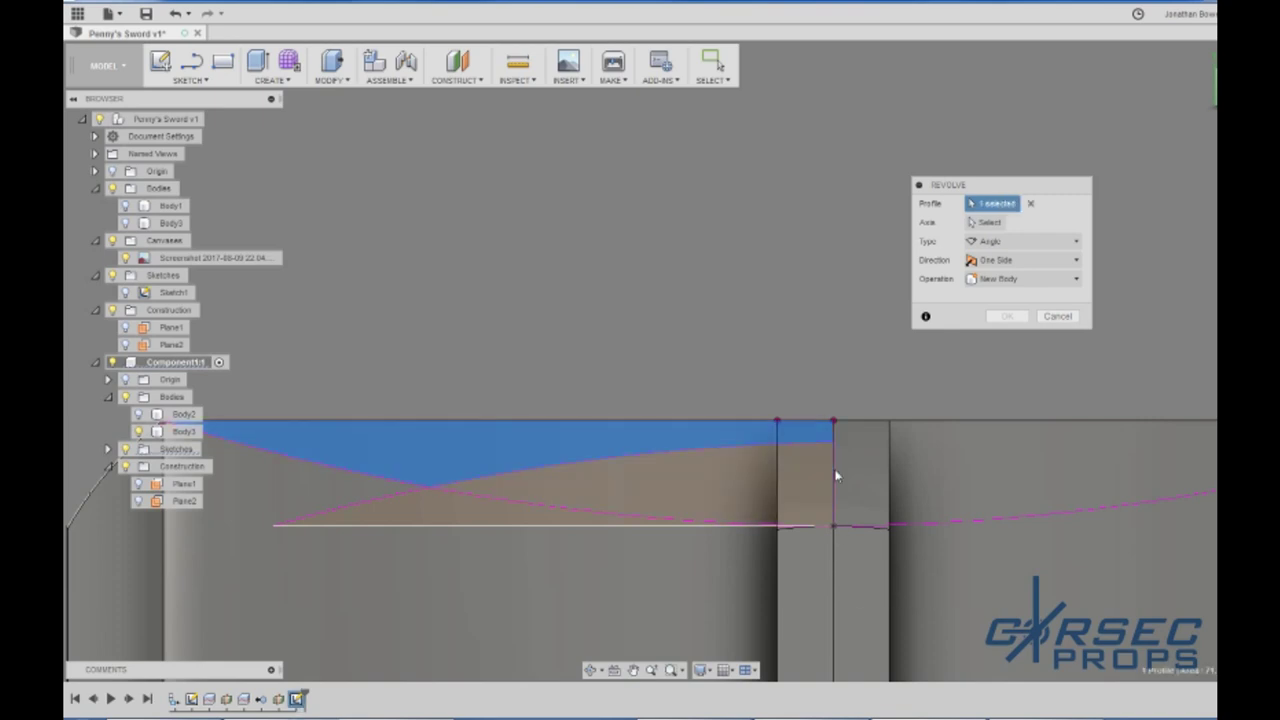
left_click(976, 221)
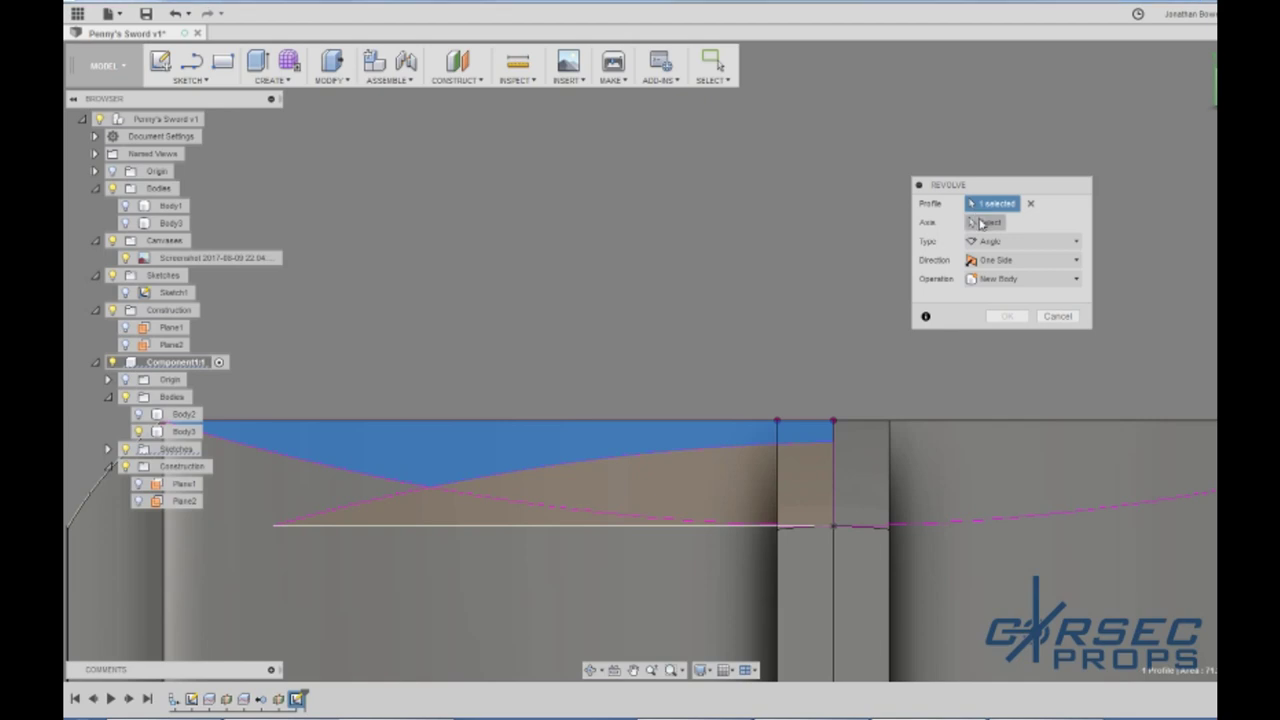
left_click(834, 480)
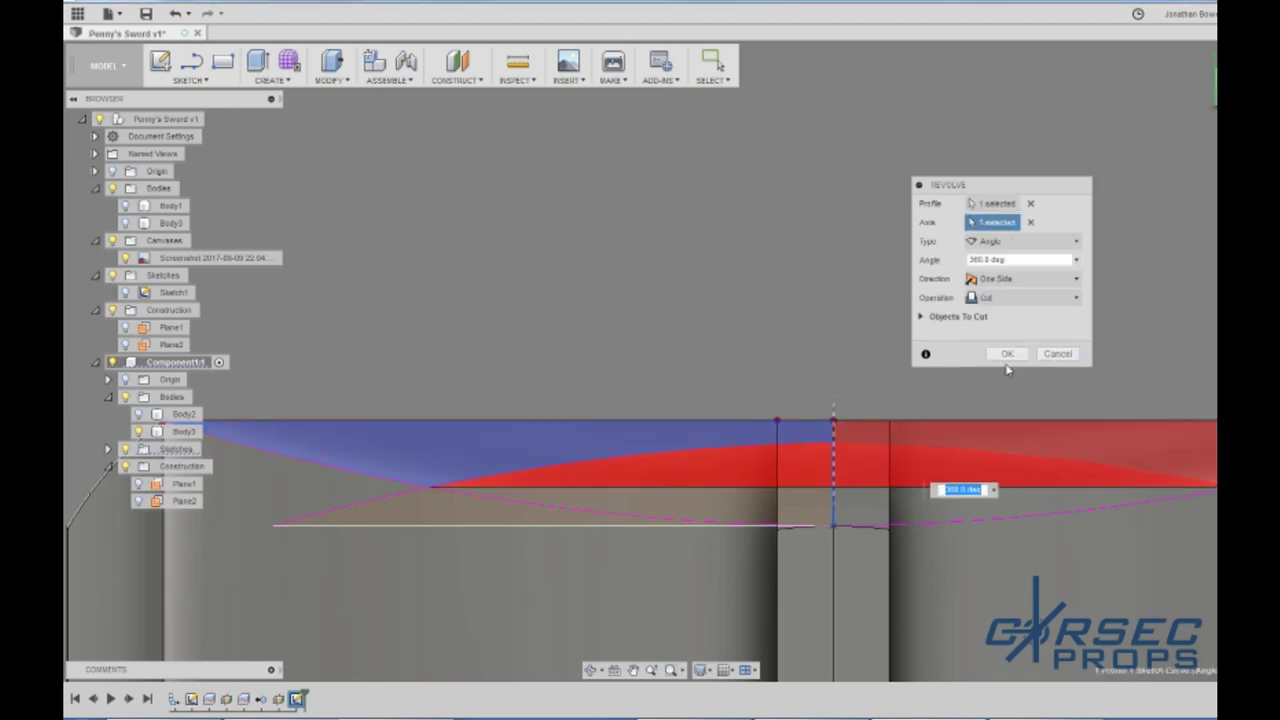
left_click(1007, 355)
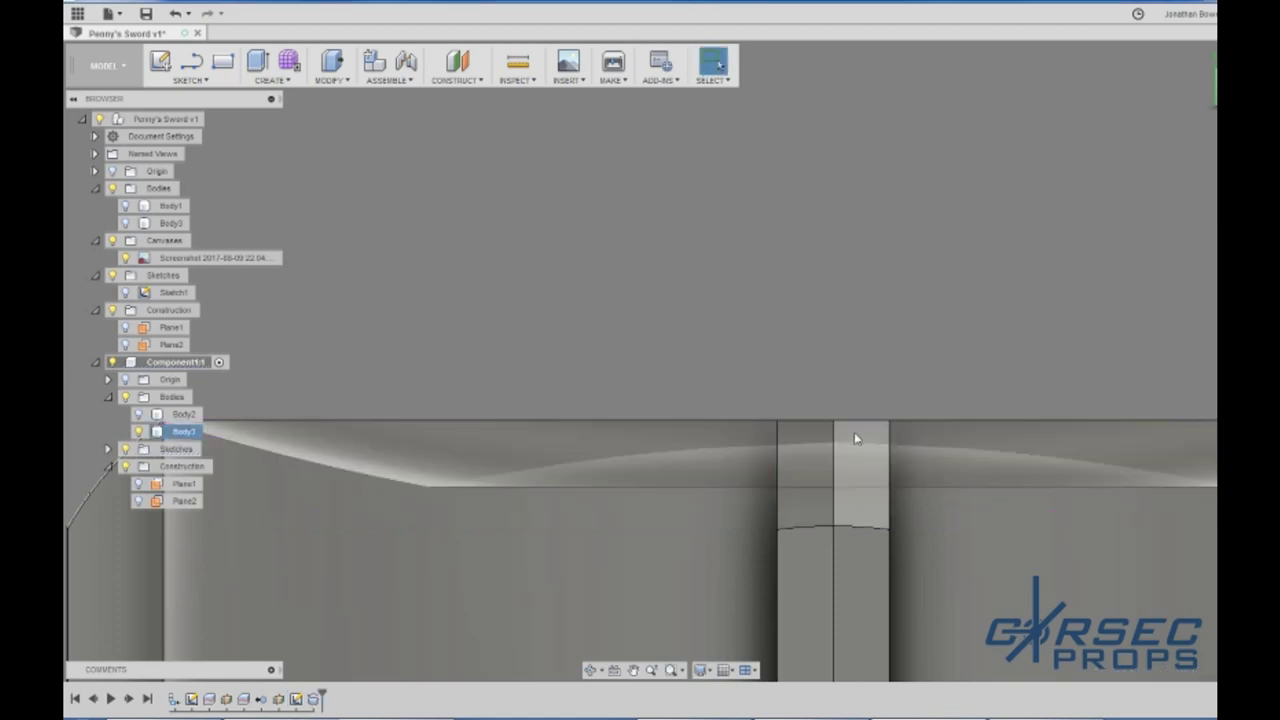
Step: Hide the reference screenshot canvas to expose the round body with its new cut
scroll(855, 499, "down", 10)
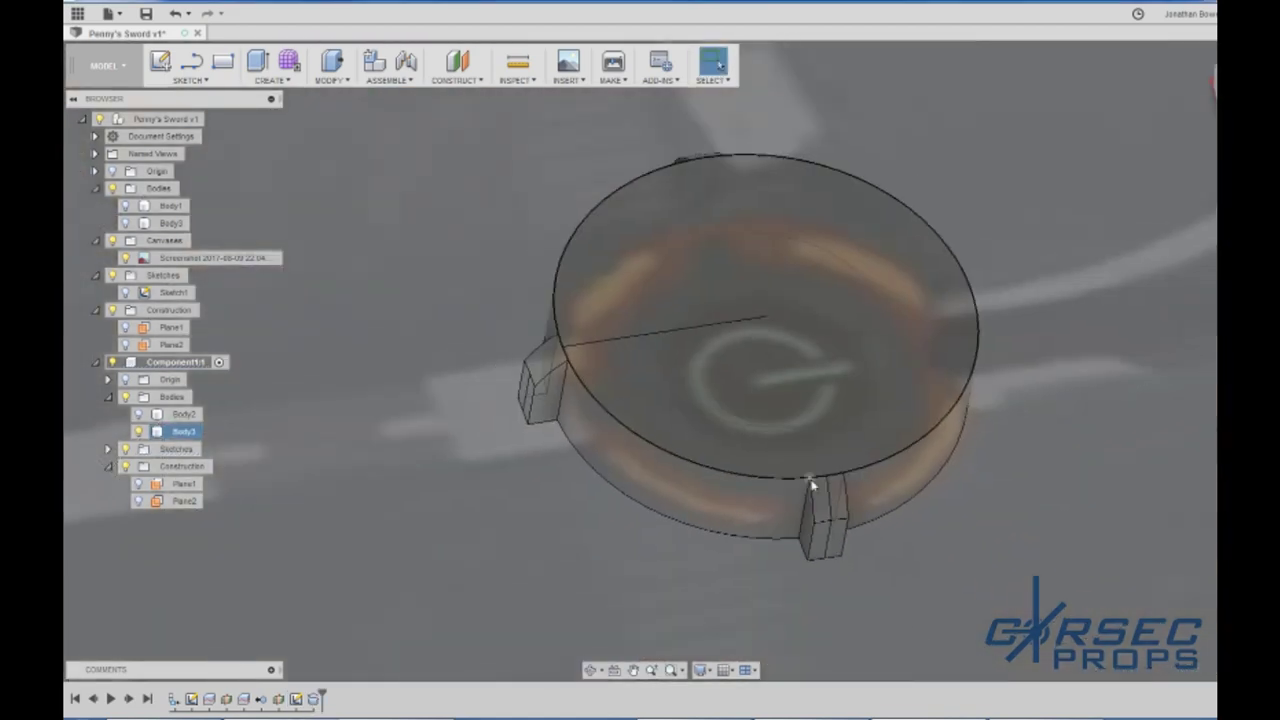
scroll(789, 420, "up", 3)
middle_click_drag(723, 408, 726, 383, "shift")
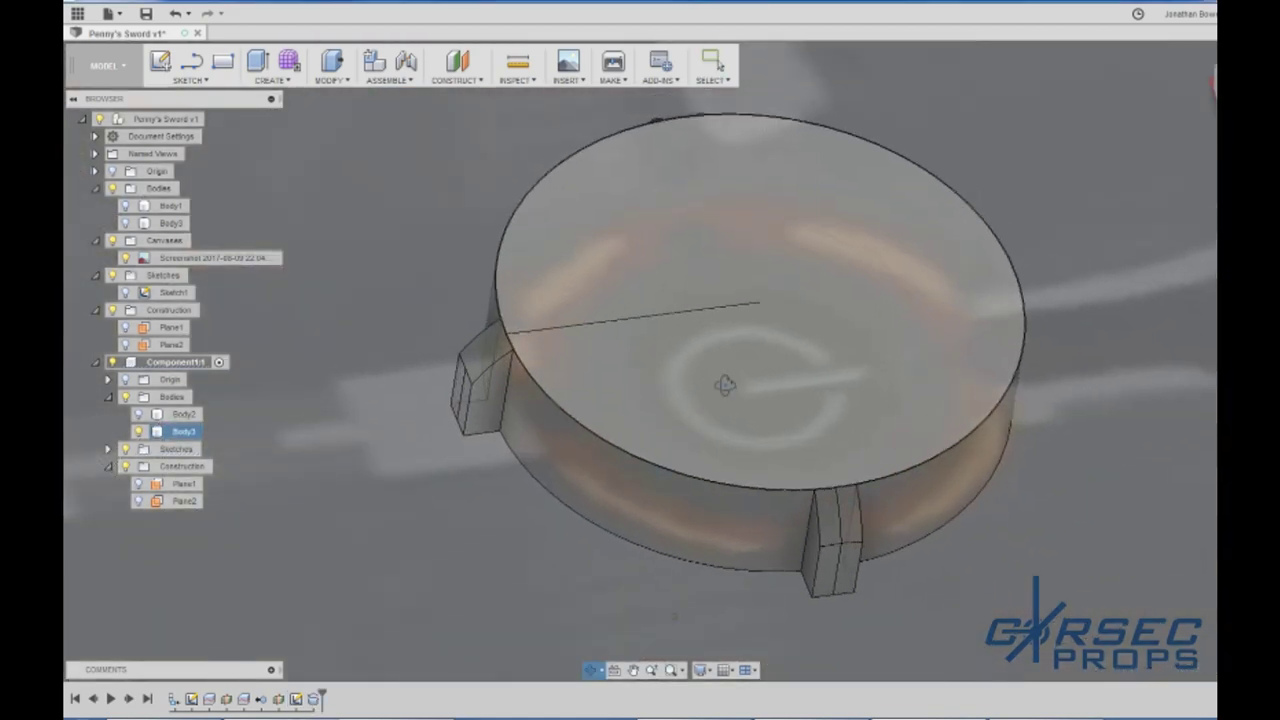
left_click(125, 258)
left_click(680, 441)
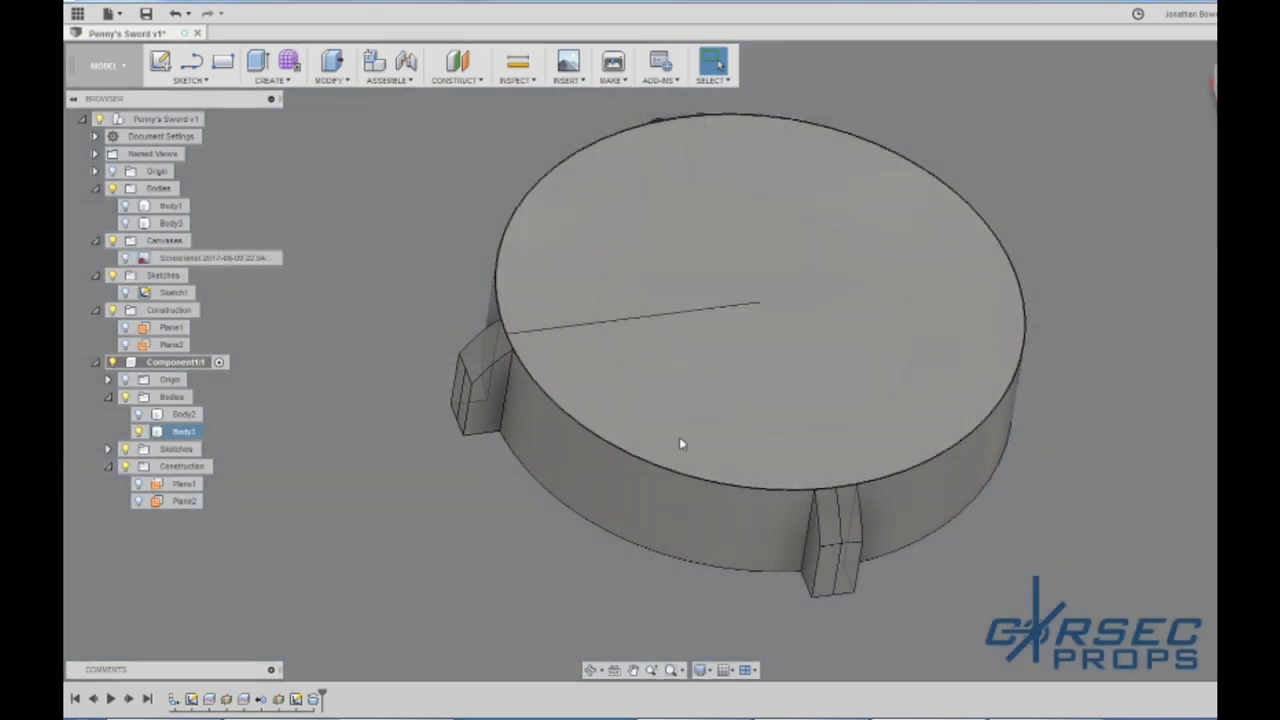
Step: Examine the dished top, the wider central dome and the radial seam edge up close
middle_click_drag(680, 441, 645, 395, "shift")
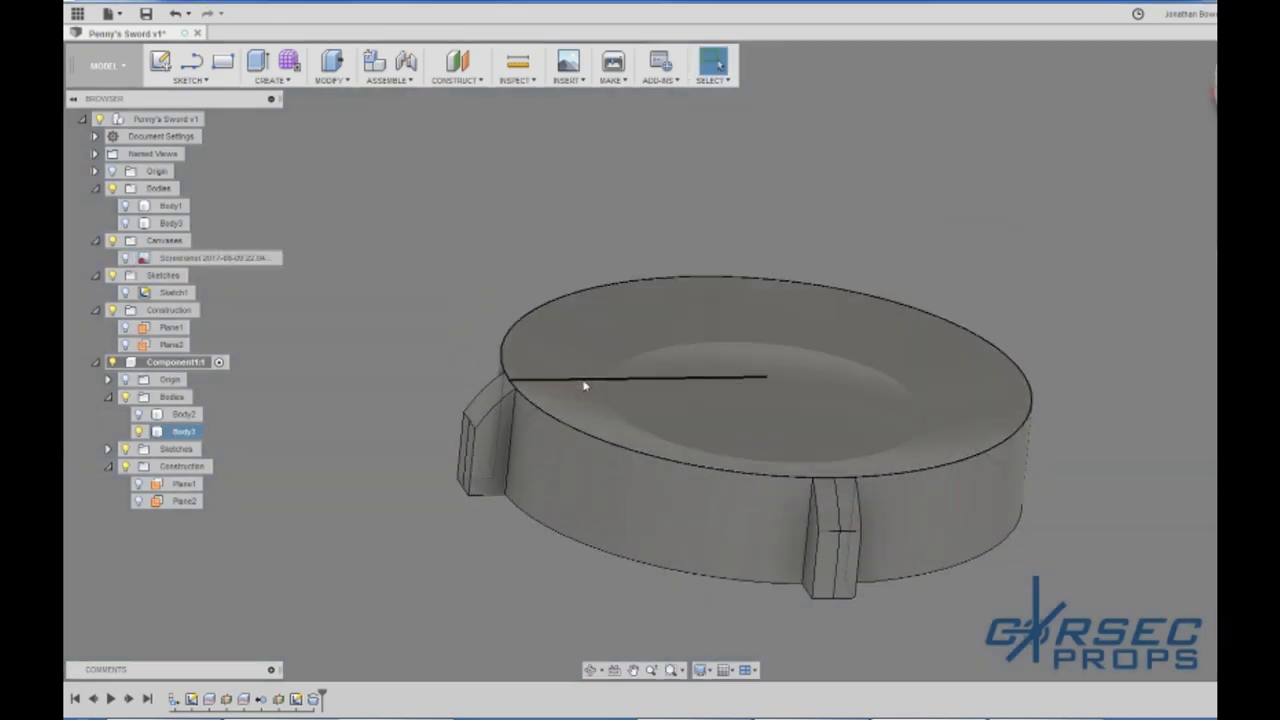
scroll(586, 380, "up", 5)
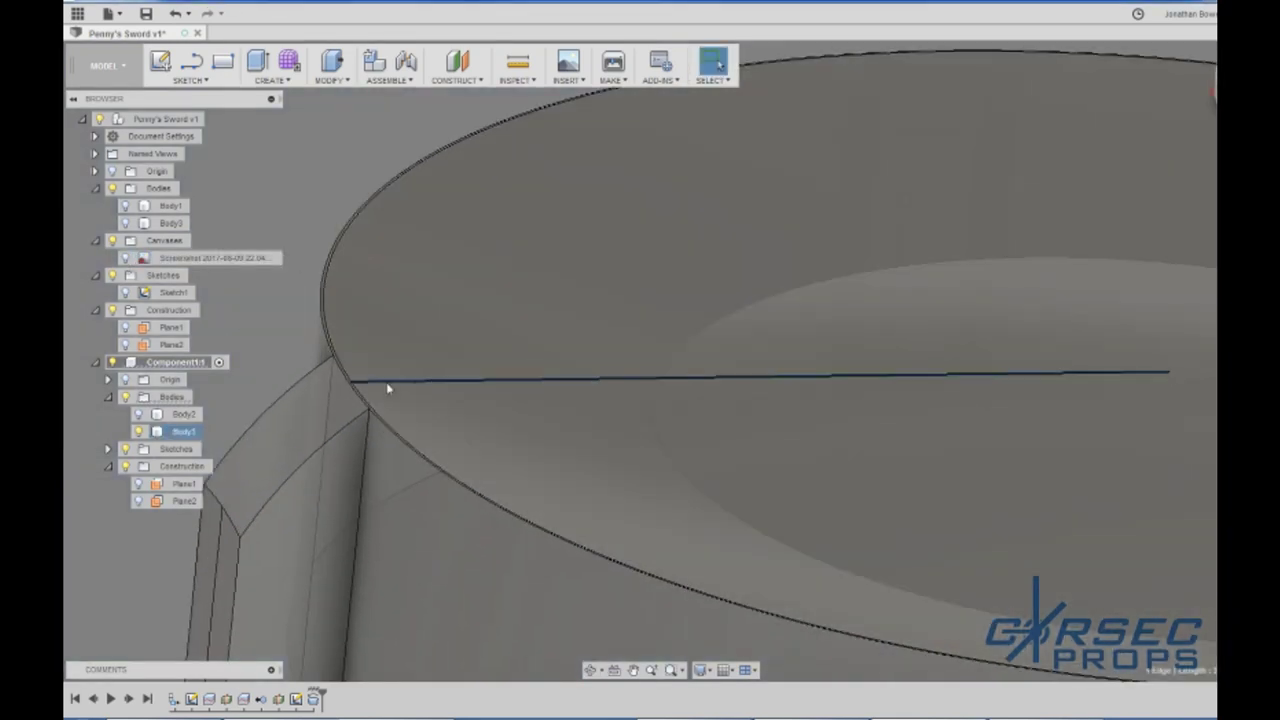
scroll(388, 388, "down", 5)
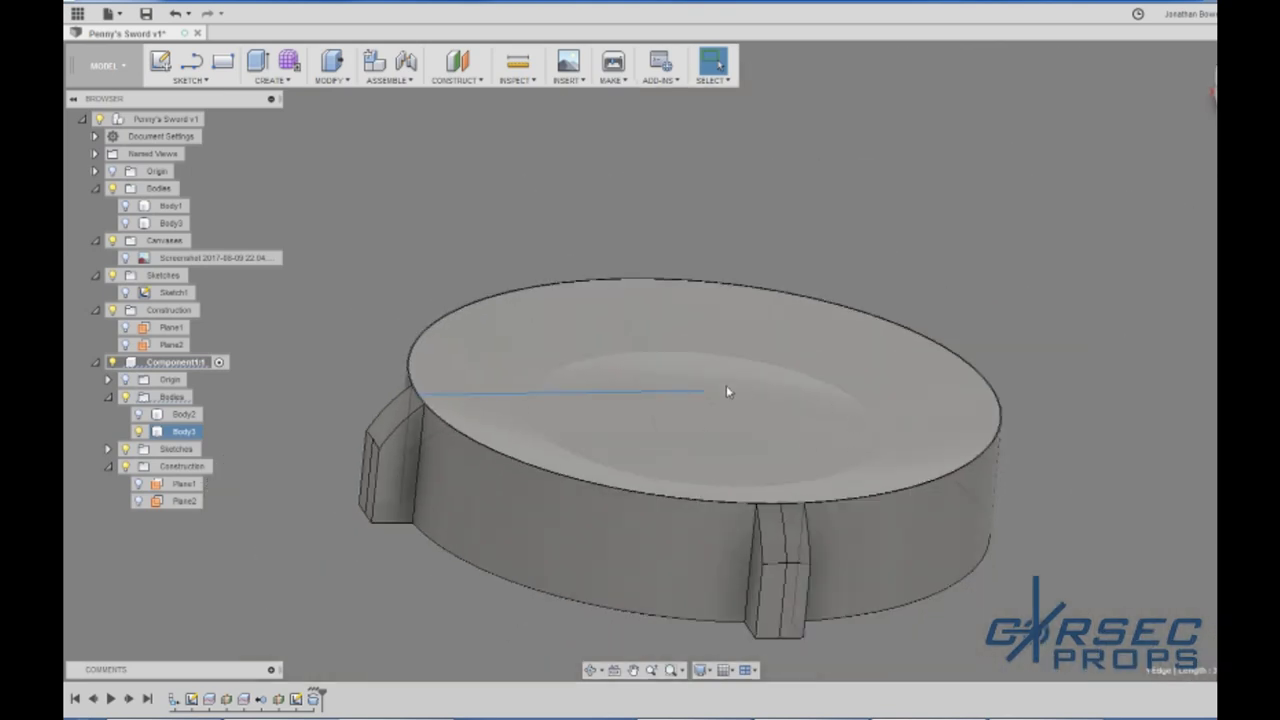
scroll(726, 388, "up", 3)
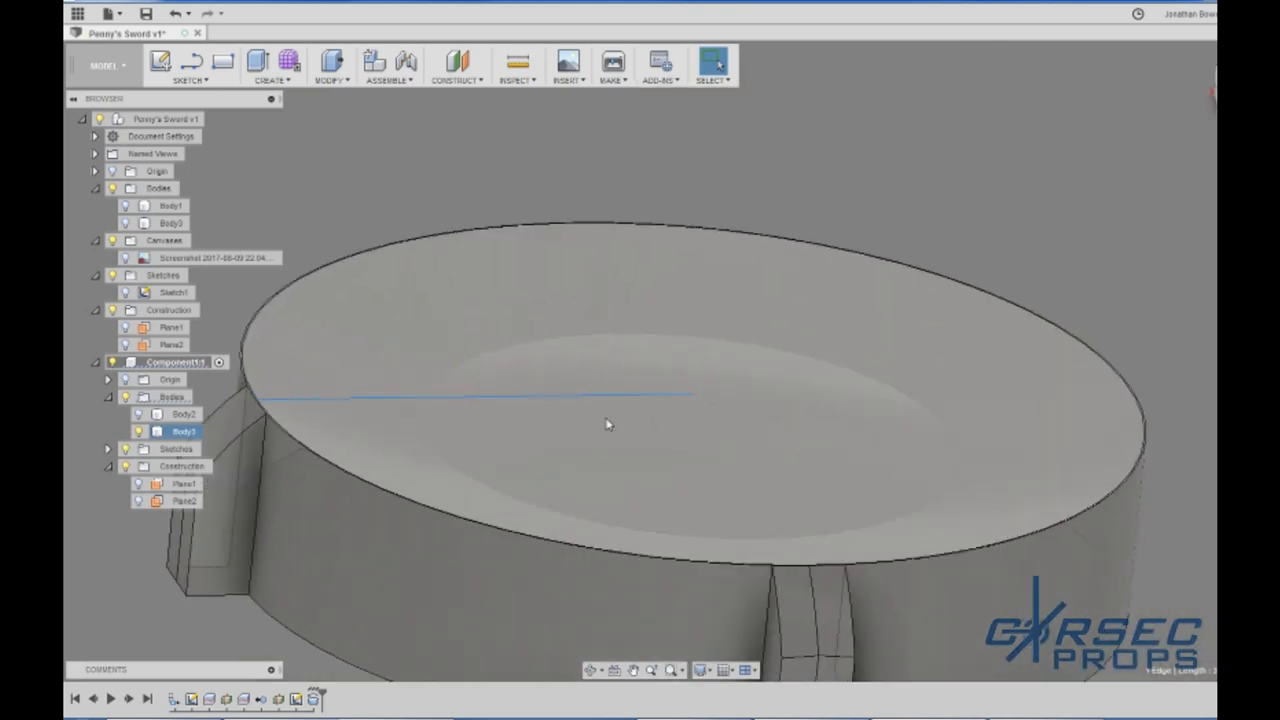
key("Escape")
left_click(500, 404)
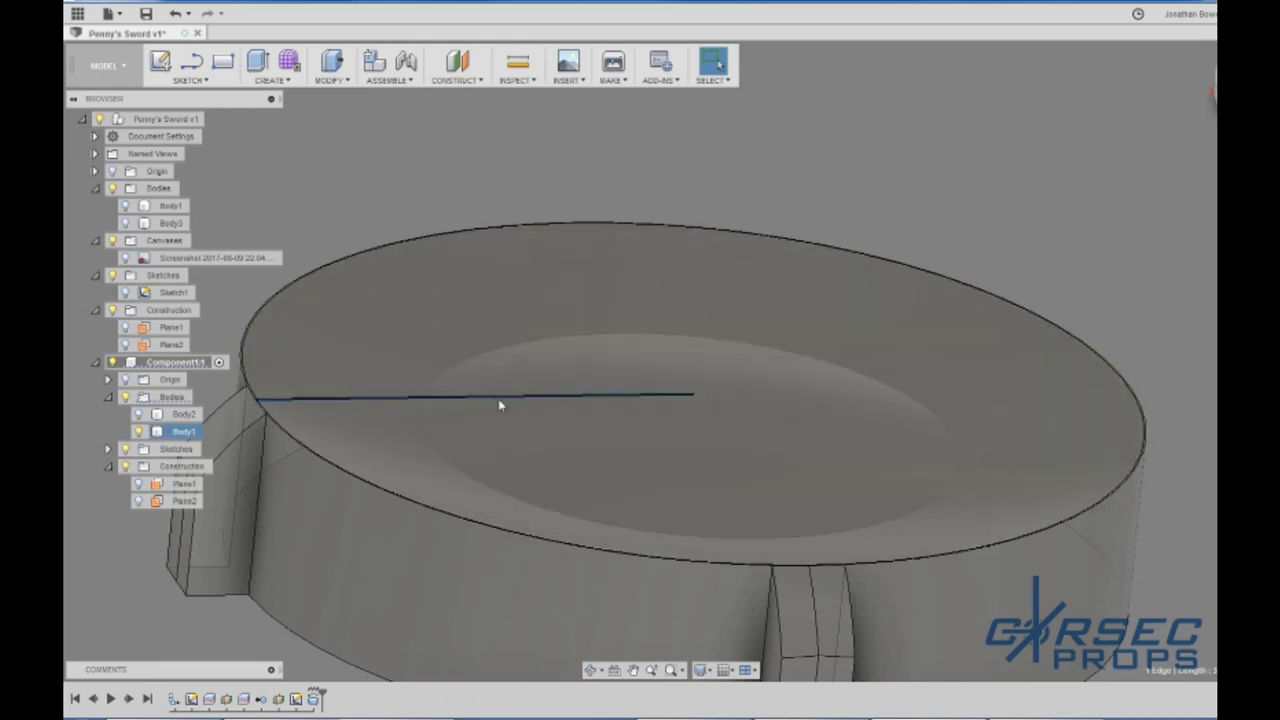
scroll(496, 451, "down", 2)
scroll(545, 461, "up", 2)
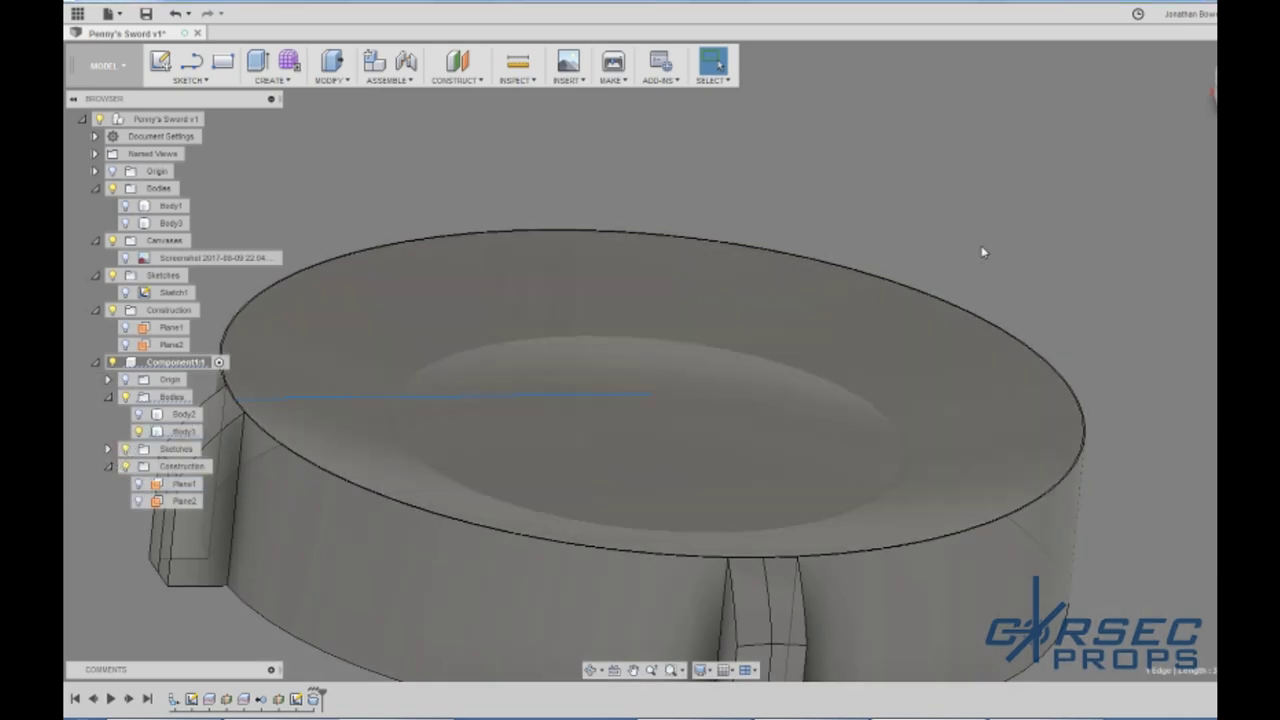
Step: Show Body2 around the dished body and examine how the two fit together from above and from the side
scroll(746, 441, "down", 4)
middle_click_drag(743, 431, 708, 465, "shift")
left_click(138, 414)
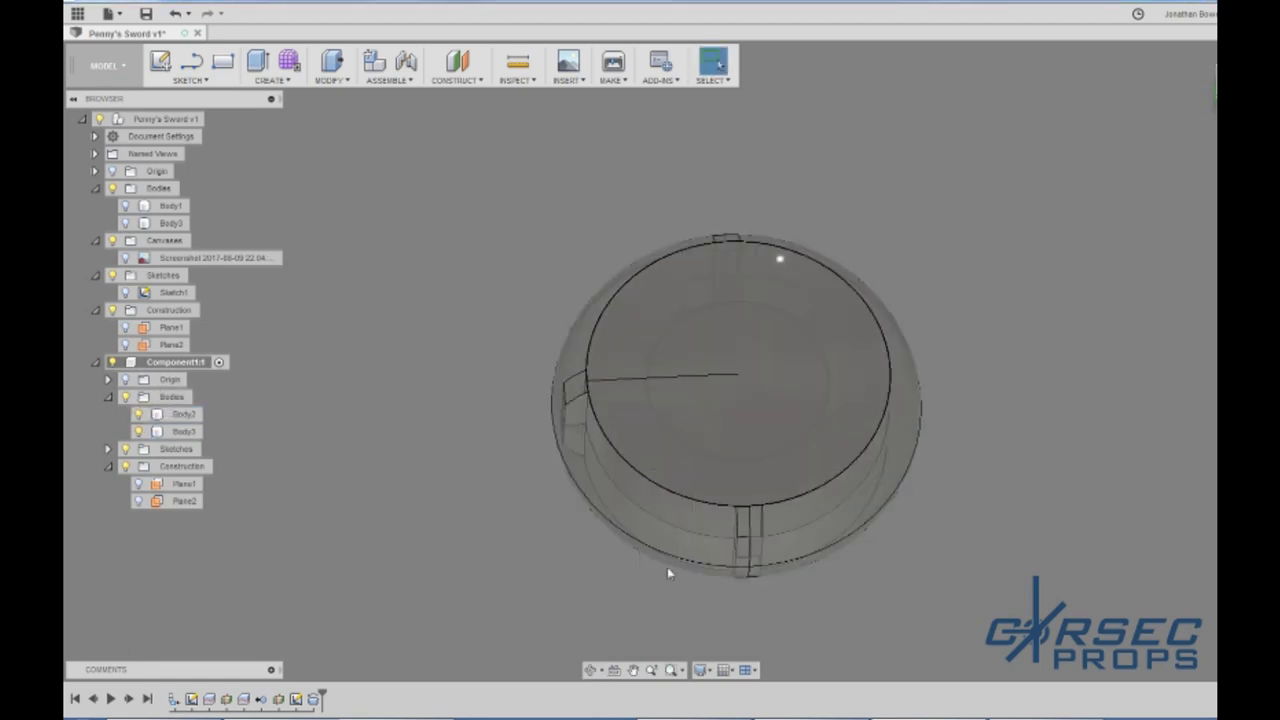
middle_click_drag(614, 569, 657, 506, "shift")
left_click(709, 395)
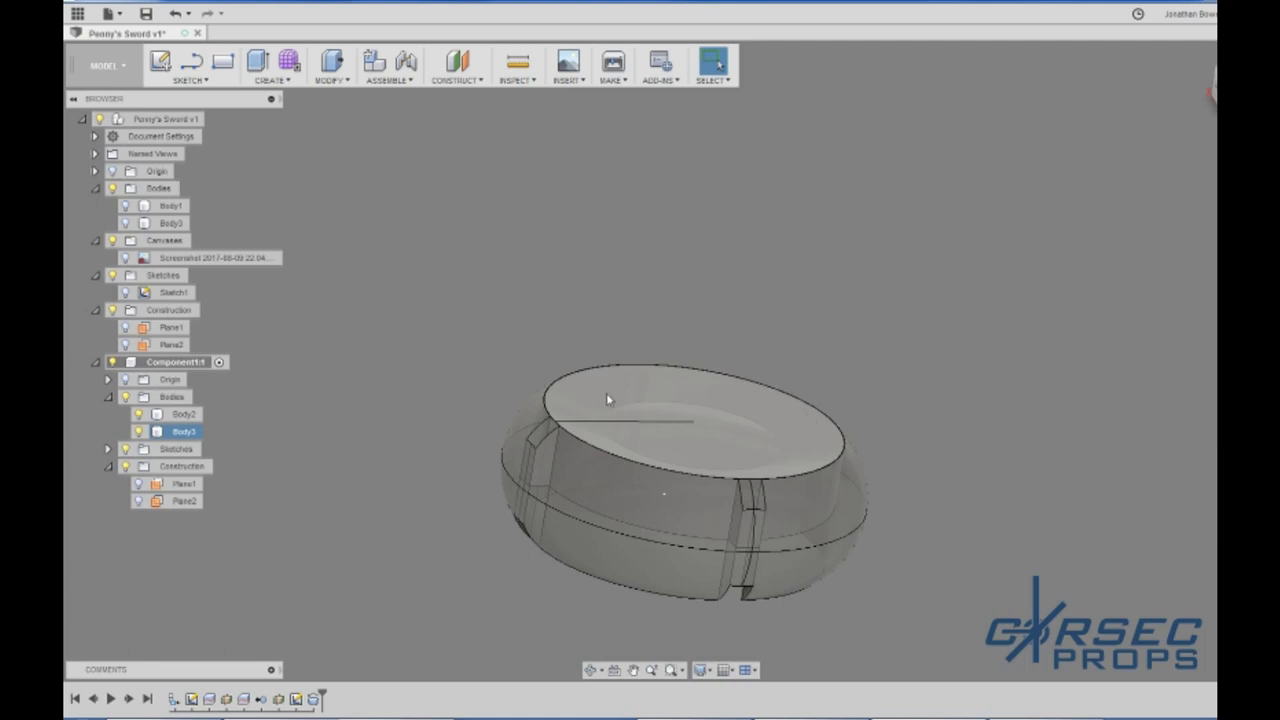
key("Escape")
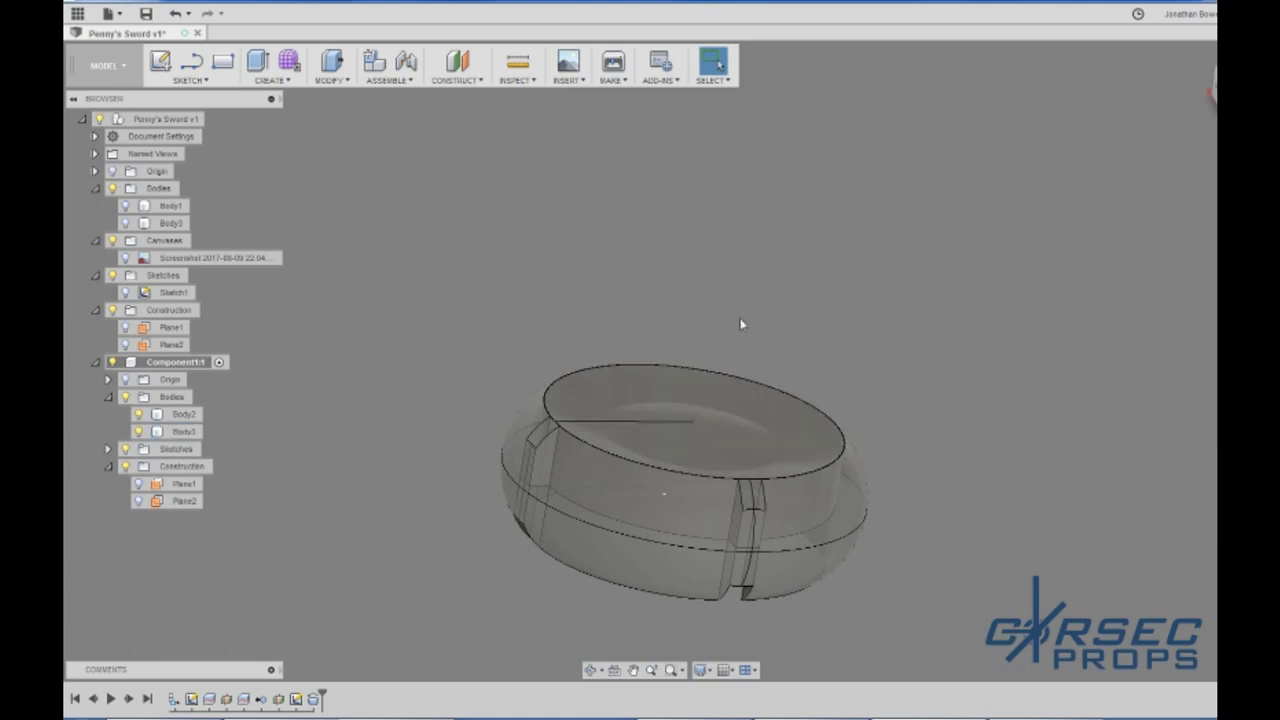
Step: Reopen the dish profile sketch and delete the horizontal line running across the top of the arcs
double_click(296, 700)
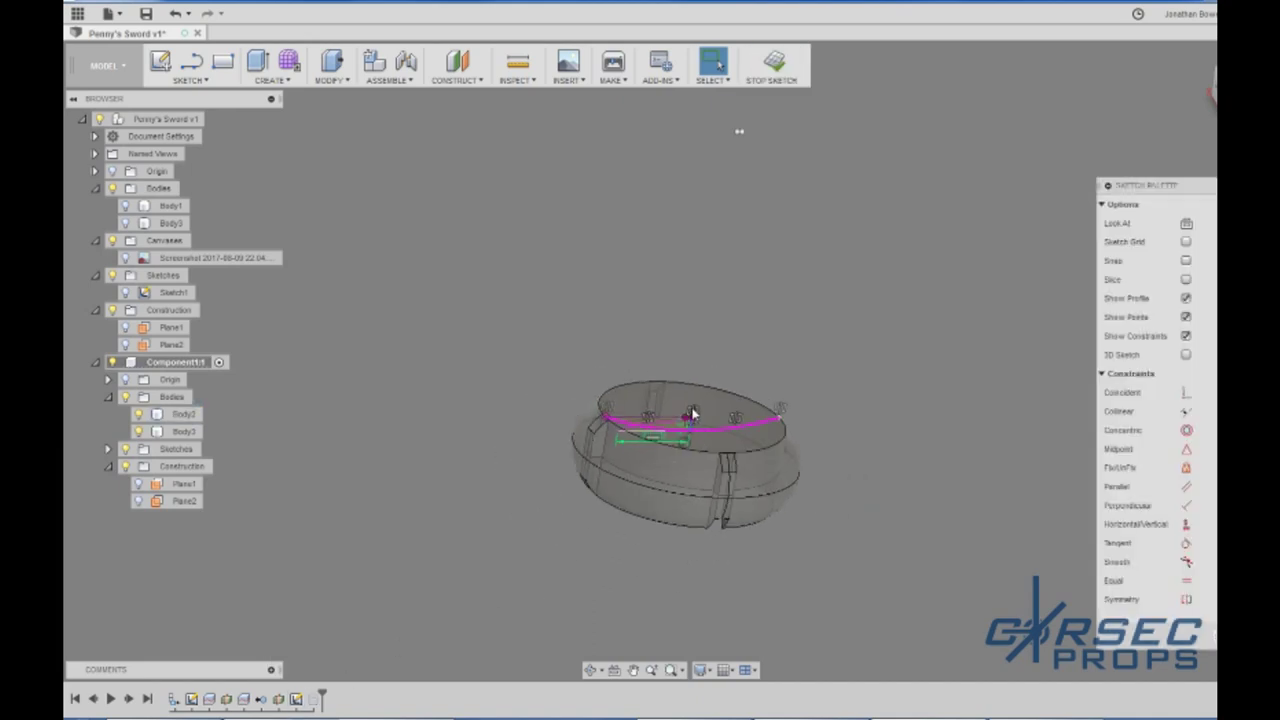
left_click(616, 425)
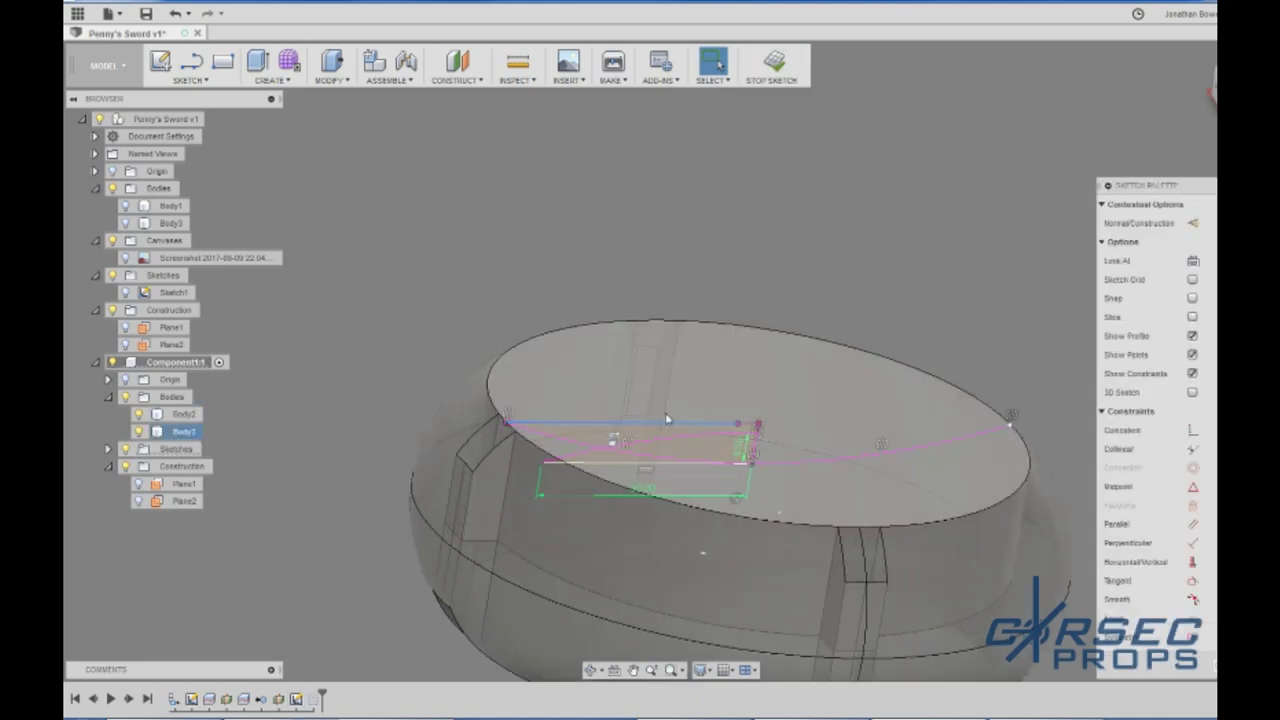
scroll(665, 412, "up", 3)
left_click(812, 437)
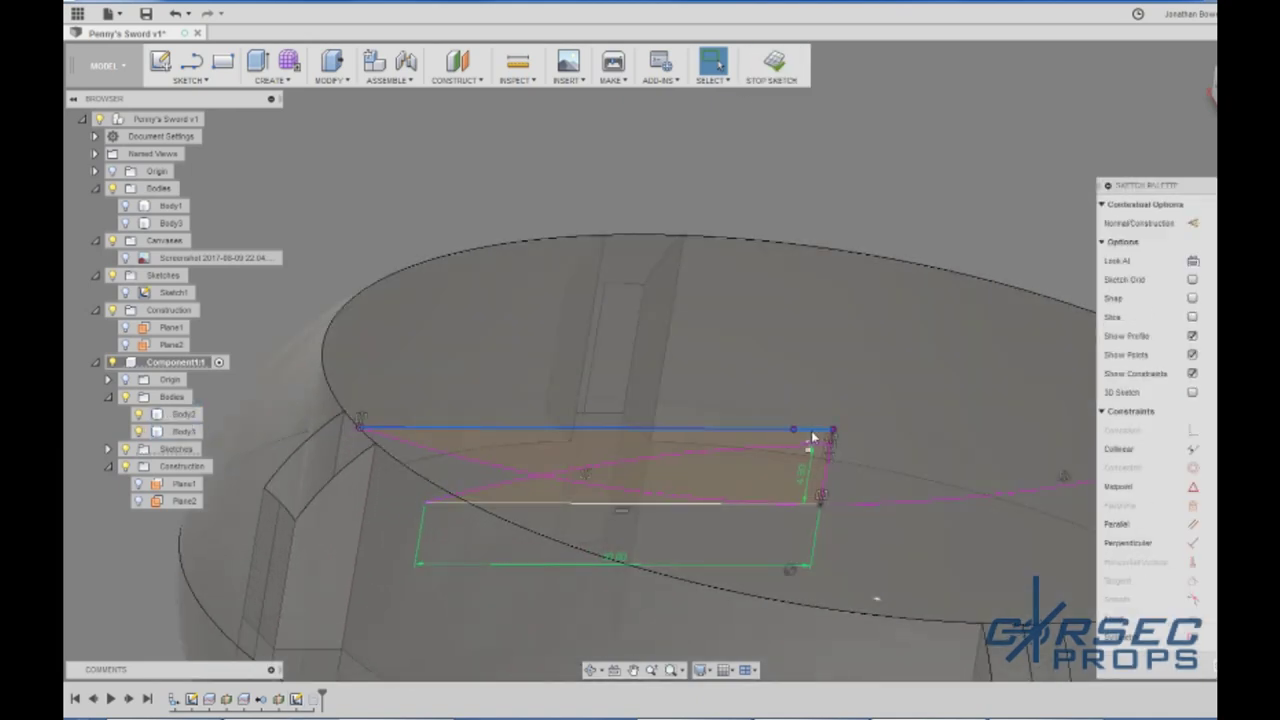
key("Delete")
Step: Redraw the horizontal top line, about 35 mm long, from the centre line's upper endpoint to the rim point, and finish the sketch
key("l")
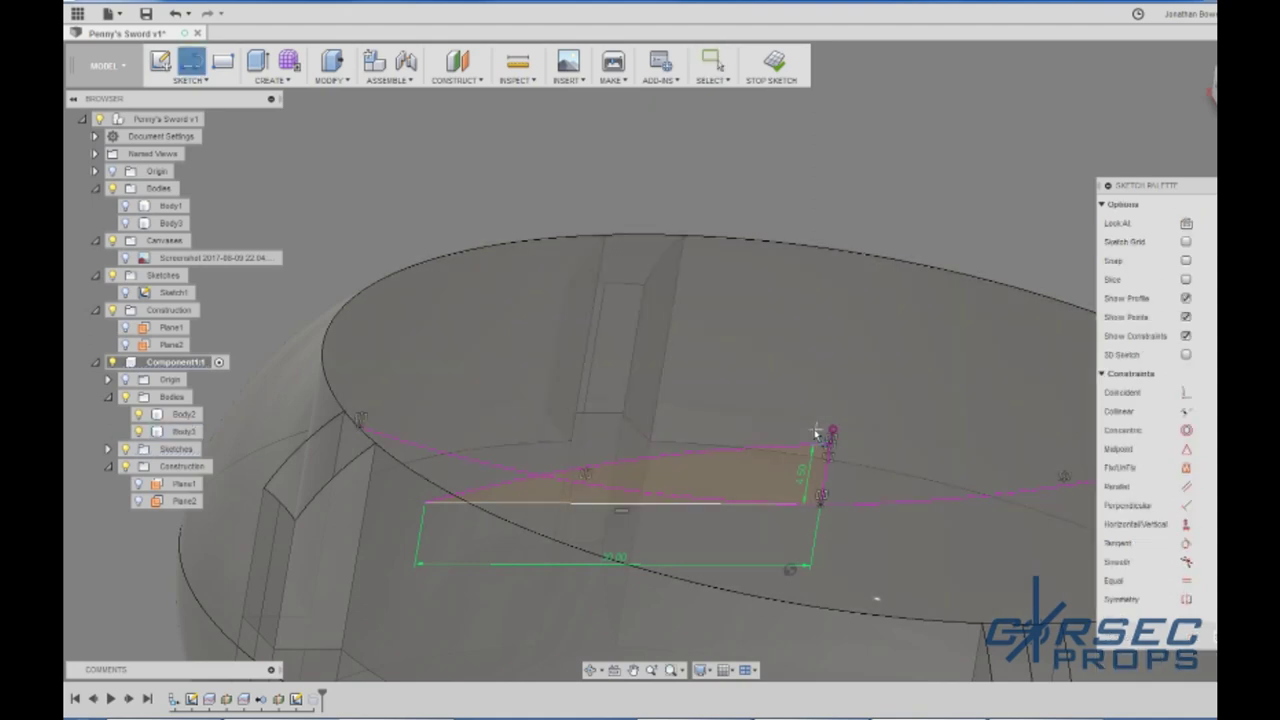
left_click(831, 433)
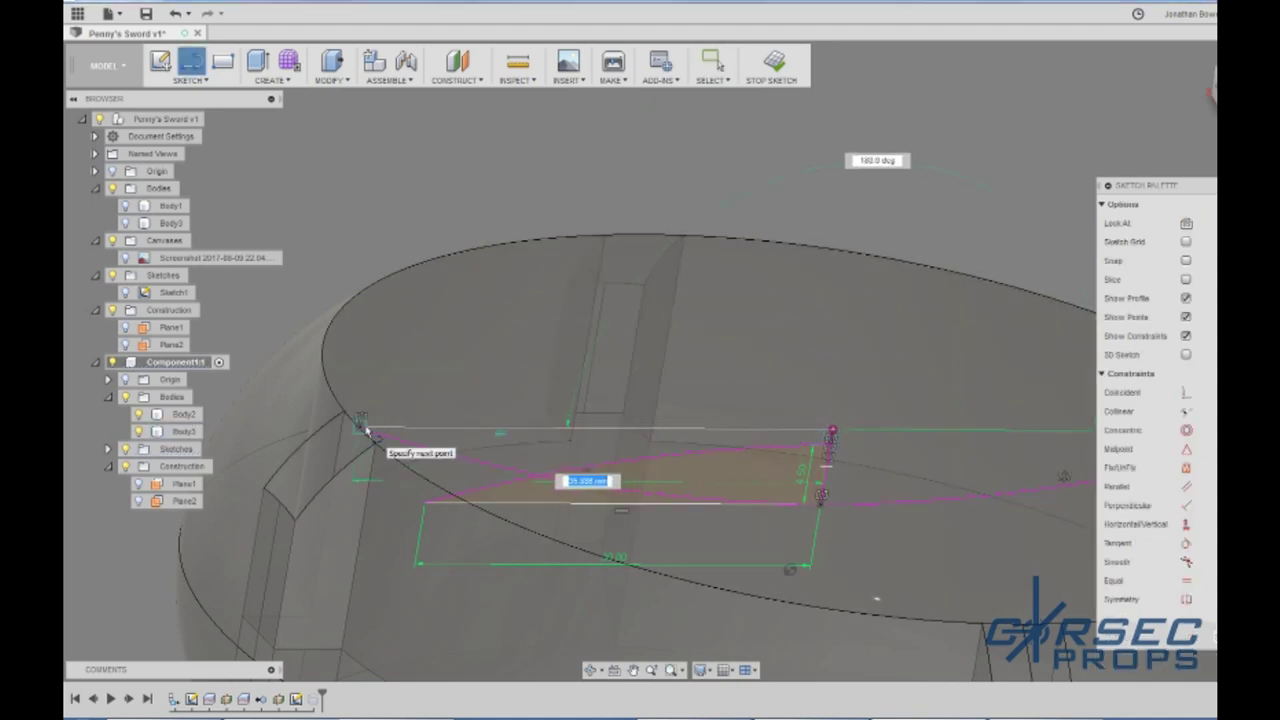
left_click(312, 349)
key("Escape")
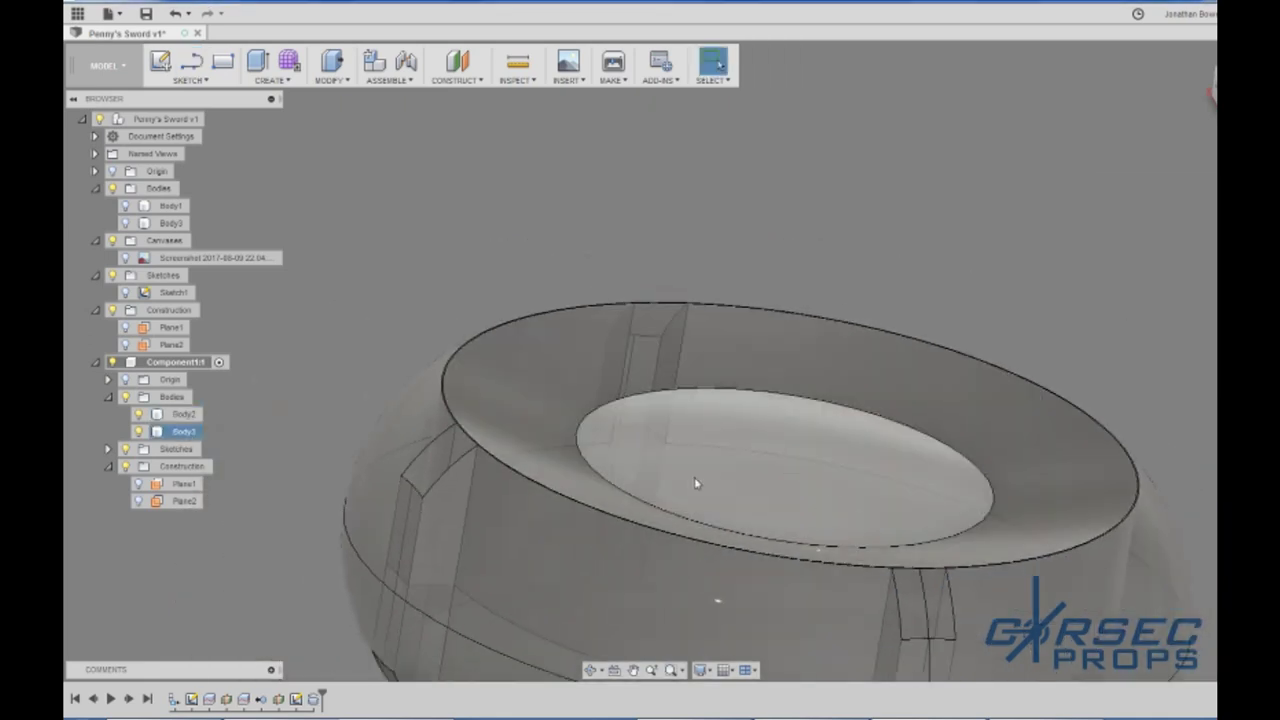
Step: Examine the recut dished top, its central dome and the surrounding ring body up close and at a distance
scroll(697, 483, "down", 3)
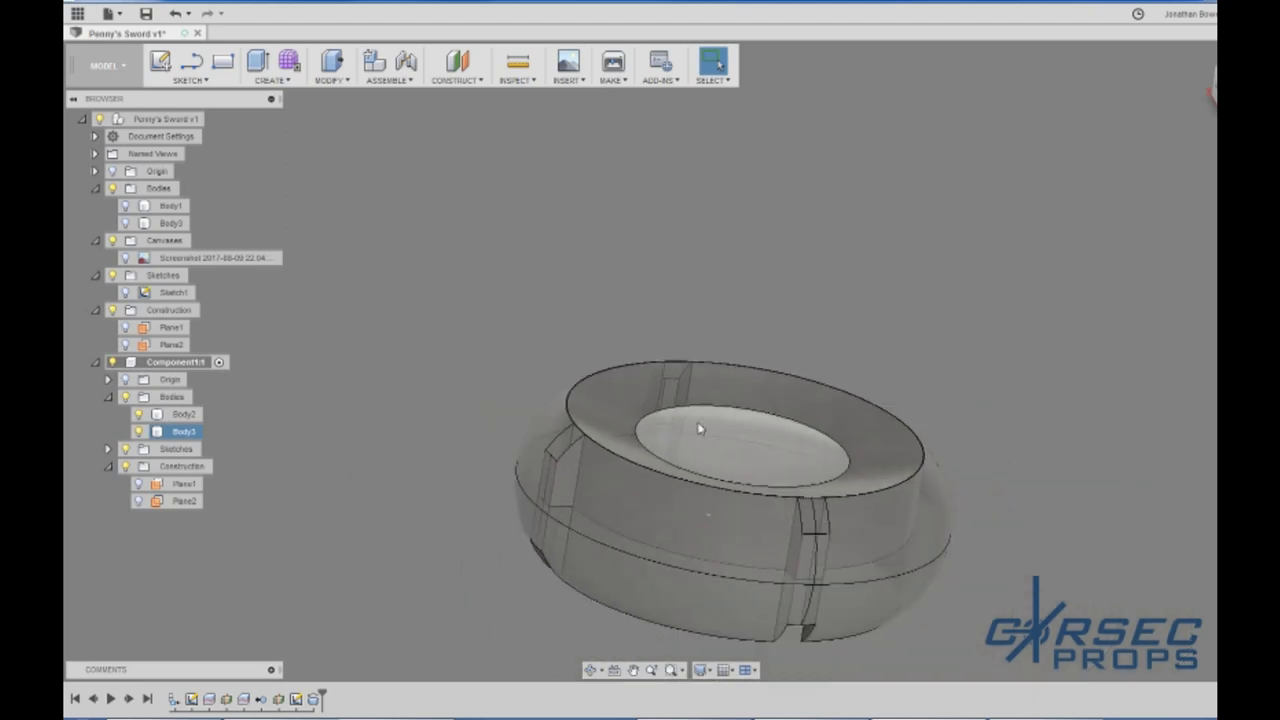
scroll(709, 441, "up", 2)
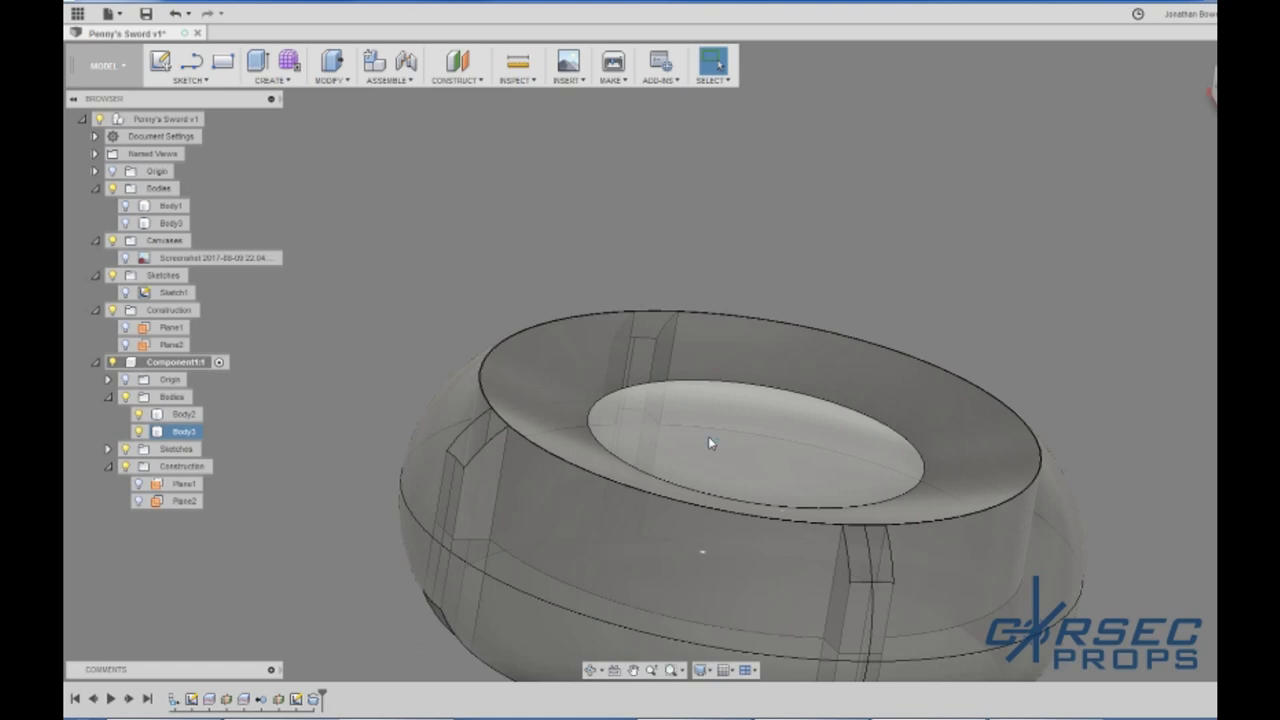
scroll(708, 436, "down", 2)
left_click(583, 462)
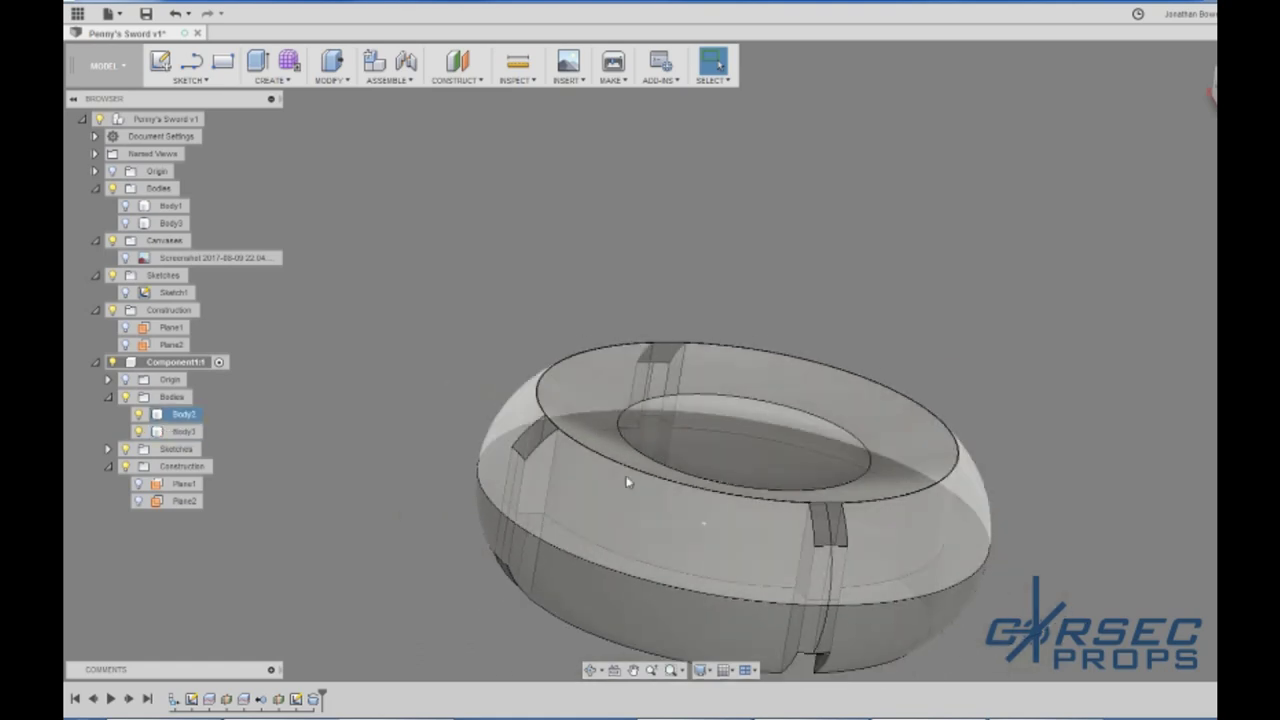
left_click(613, 417)
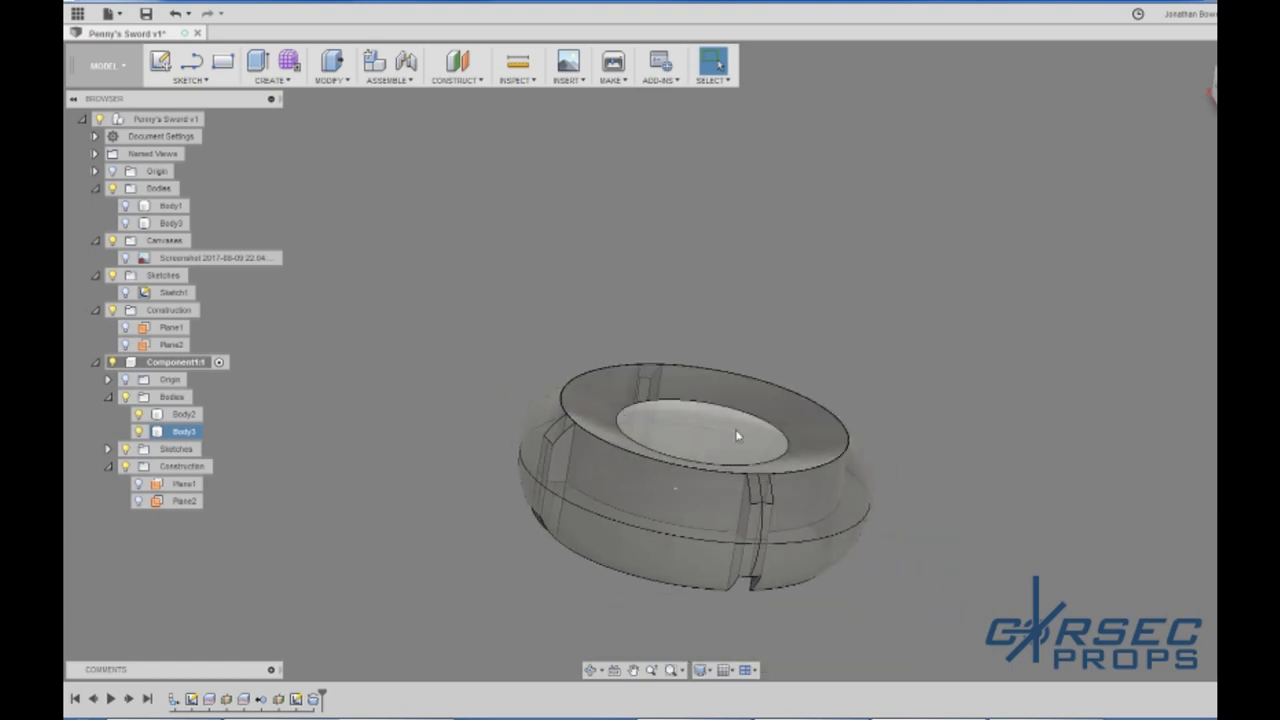
scroll(737, 436, "up", 4)
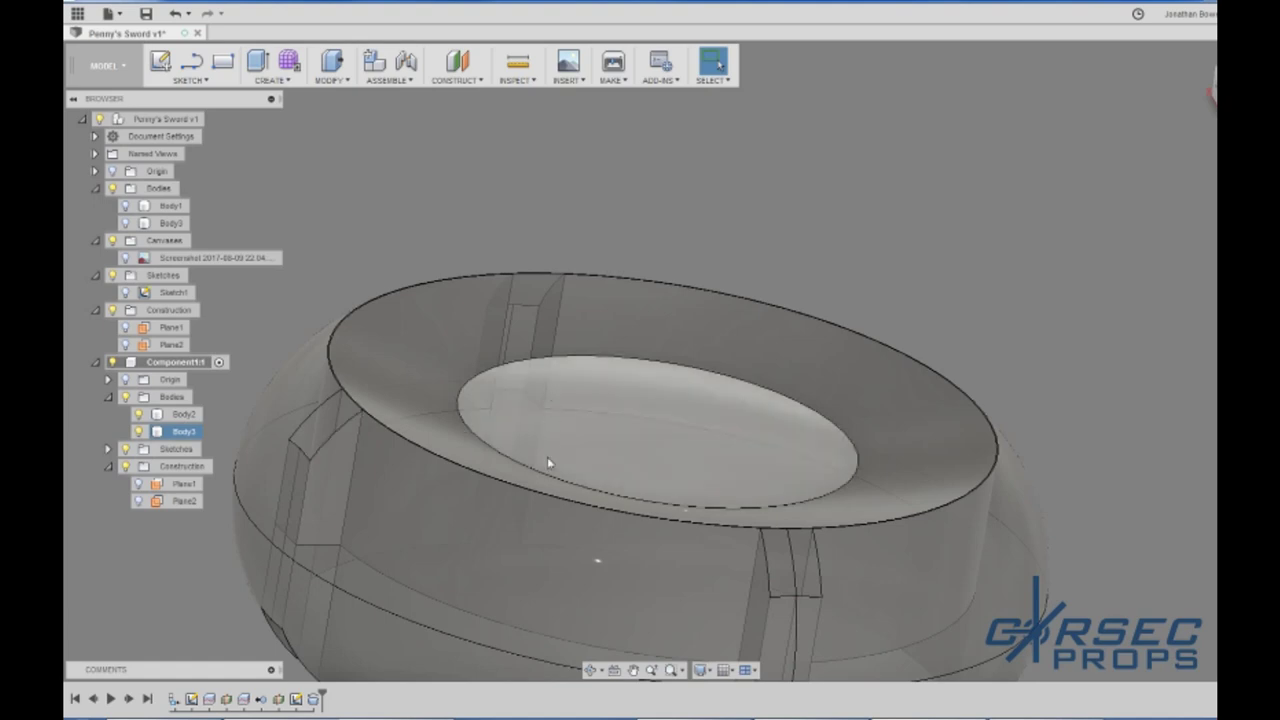
scroll(547, 463, "down", 5)
left_click(575, 491)
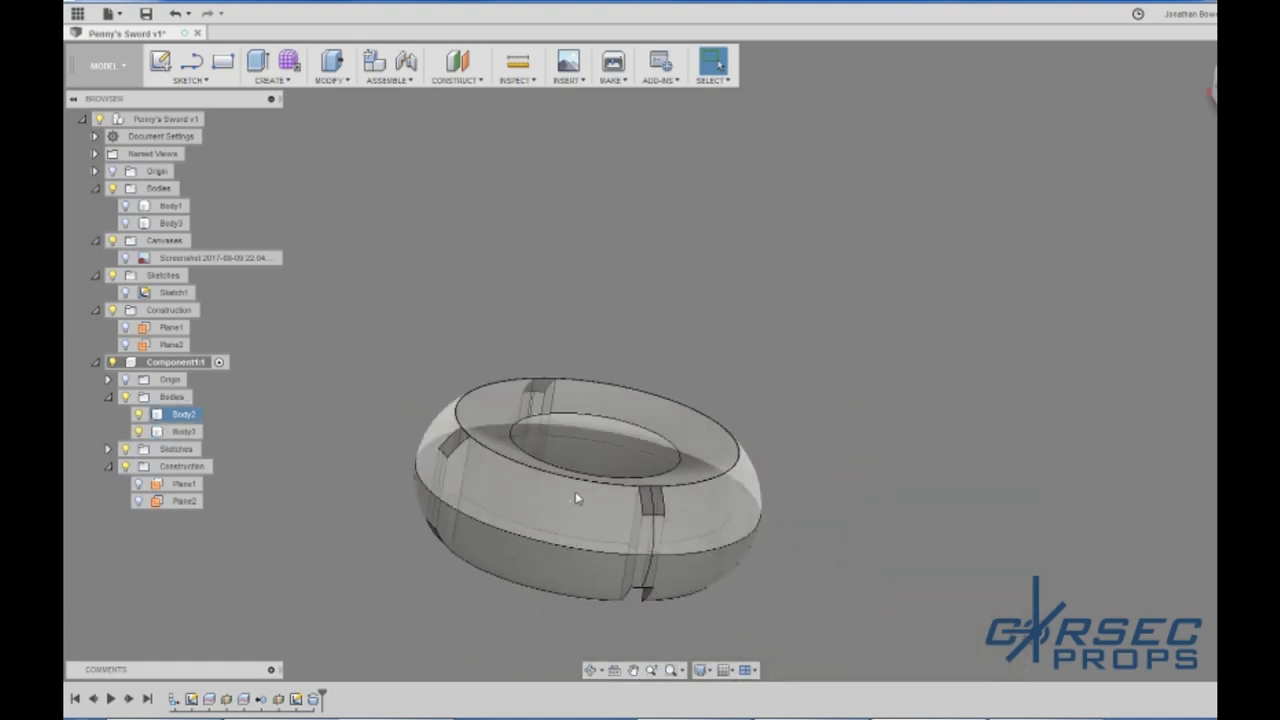
mouse_move(575, 491)
middle_mouse_down("shift")
mouse_move(587, 511)
mouse_move(591, 449)
mouse_move(589, 537)
mouse_move(558, 493)
middle_mouse_up("shift")
left_click(557, 490)
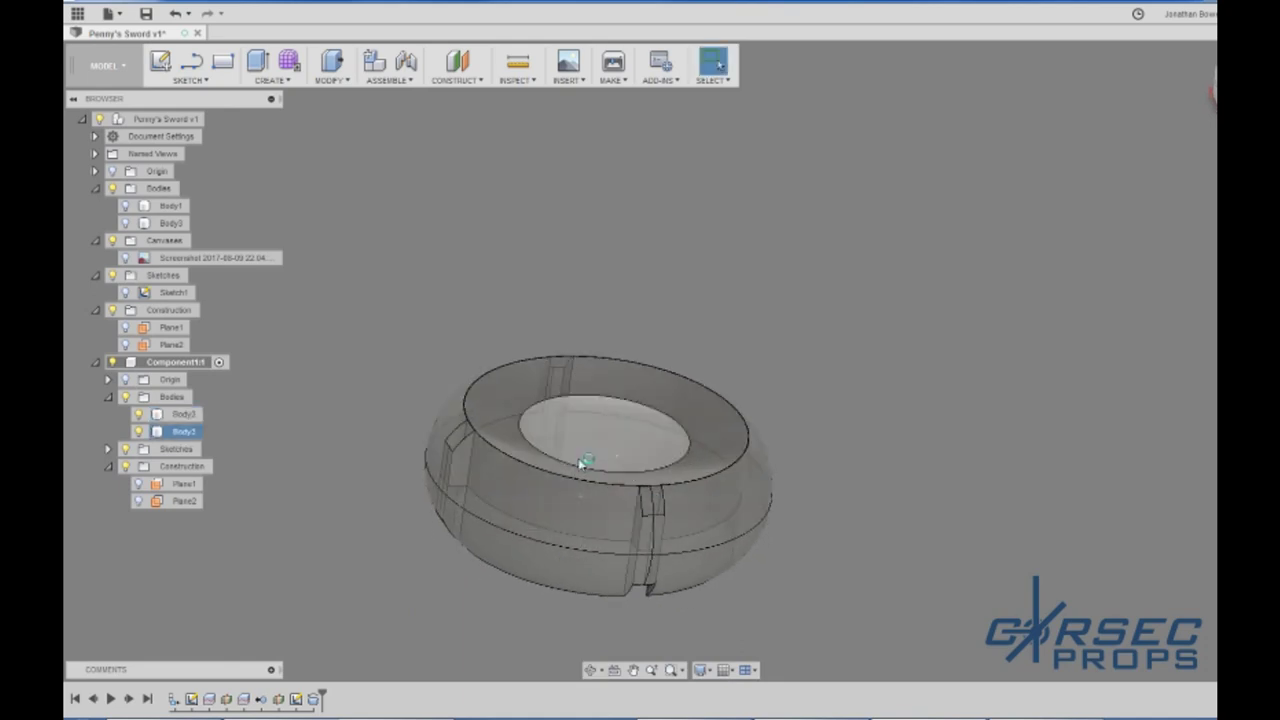
Step: Mirror the dished inner body across its flat bottom face using the Bodies pattern type
left_click(268, 80)
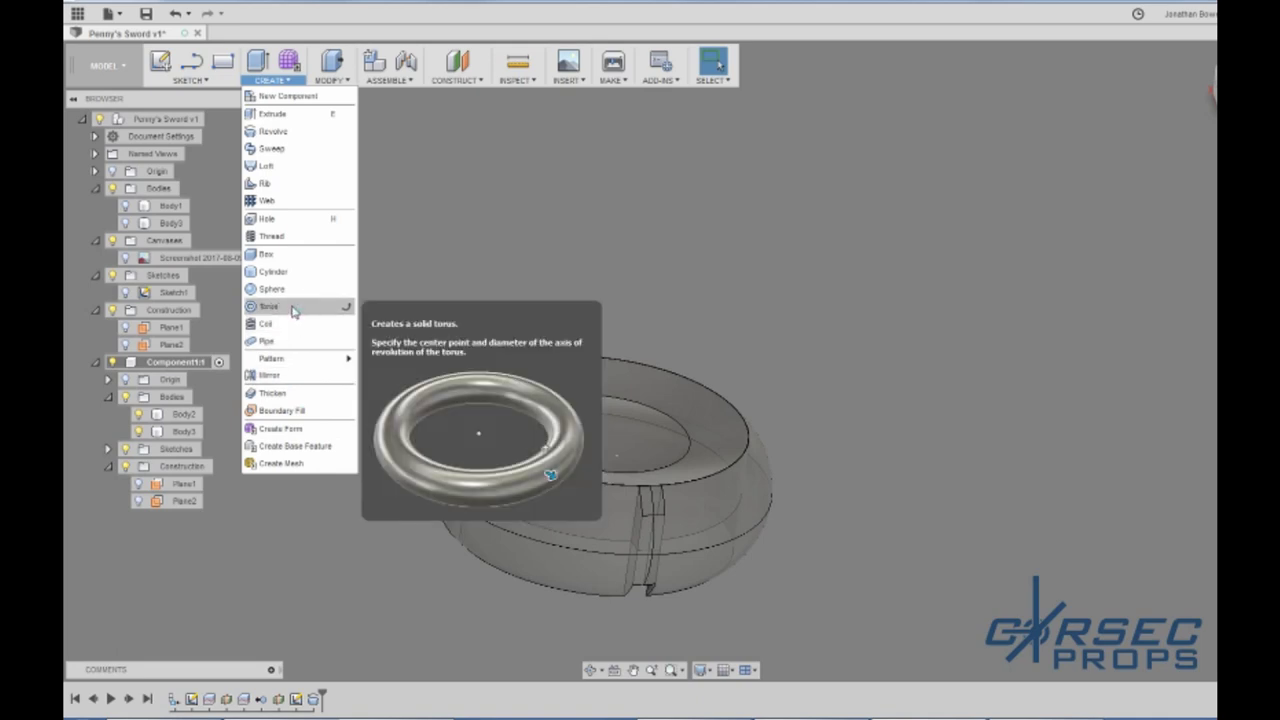
left_click(331, 80)
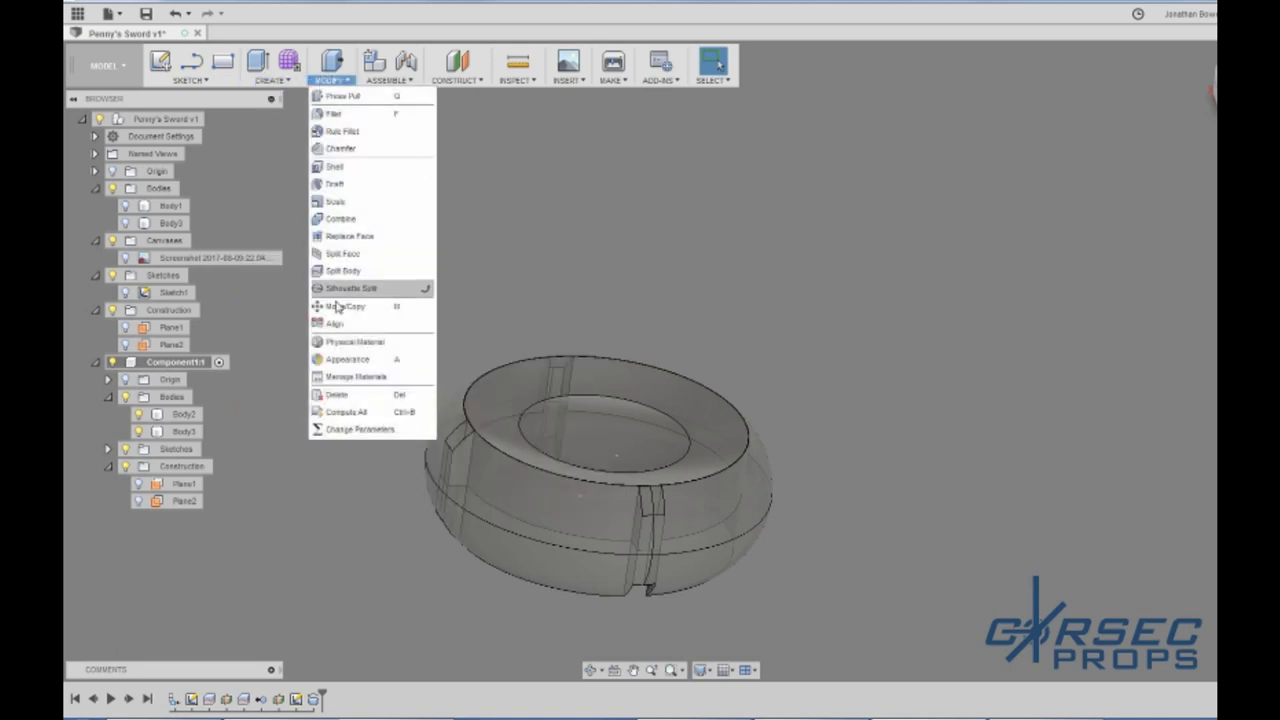
left_click(275, 80)
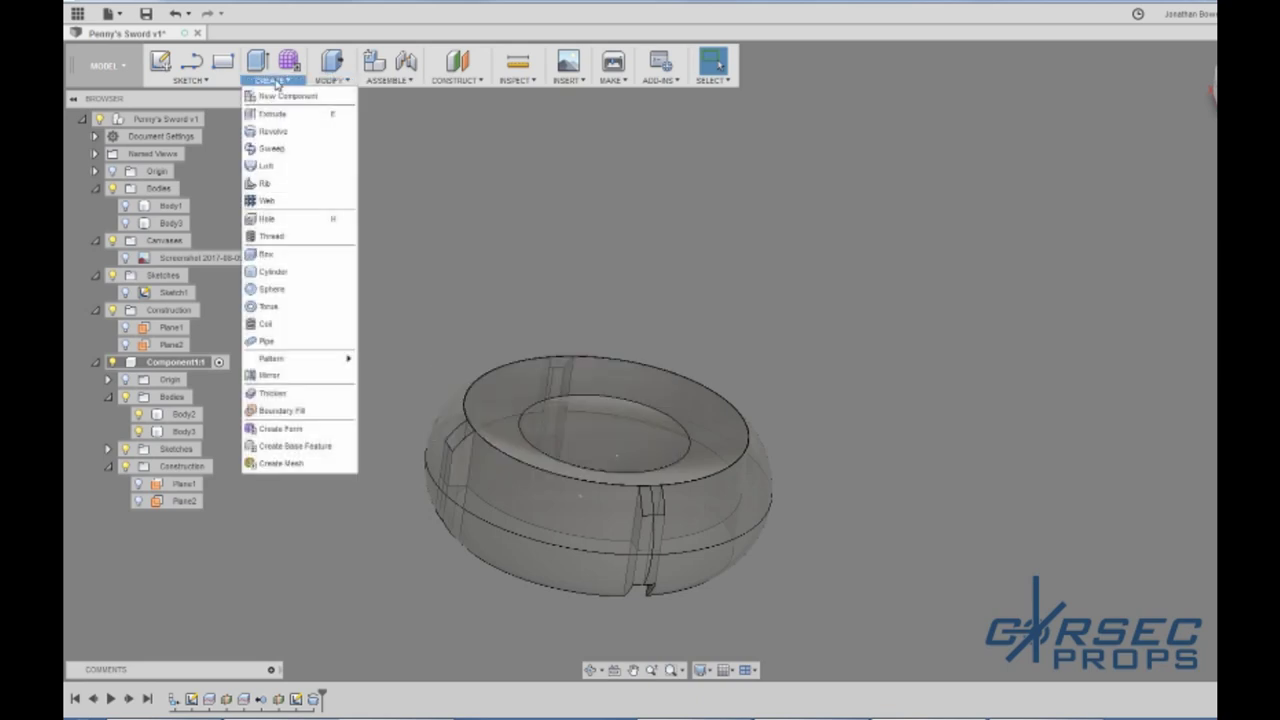
left_click(275, 374)
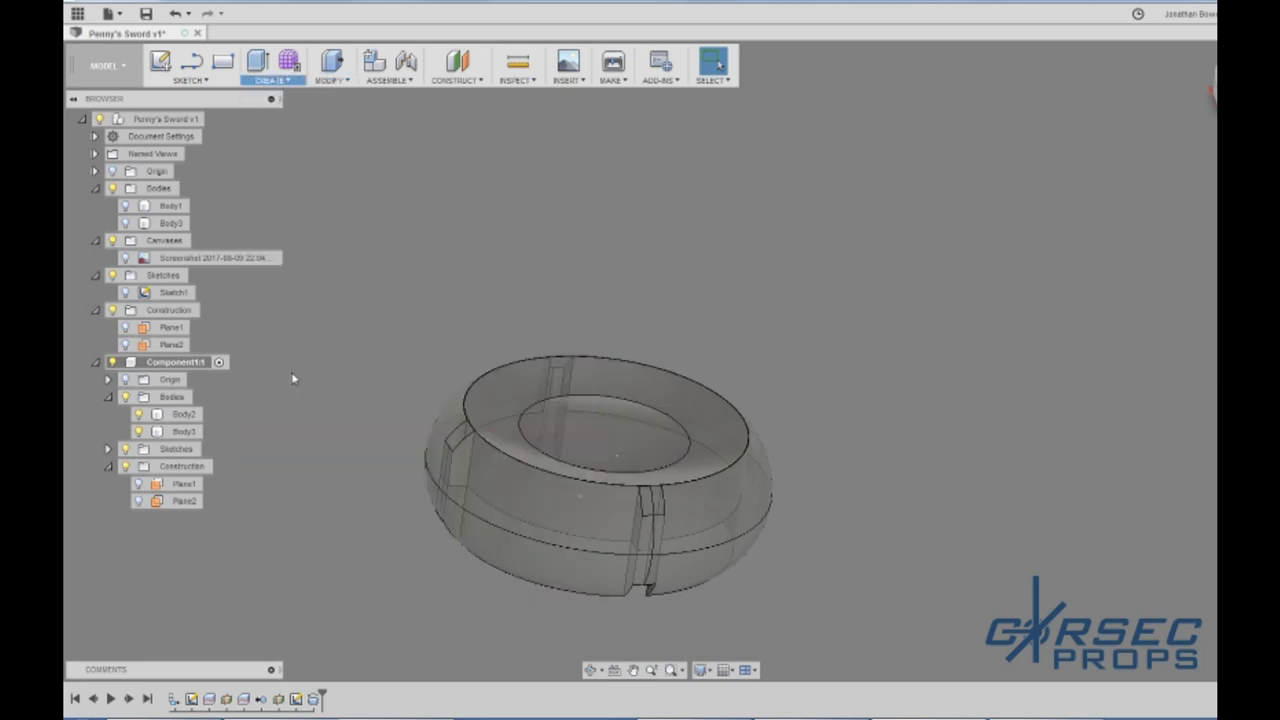
left_click(550, 455)
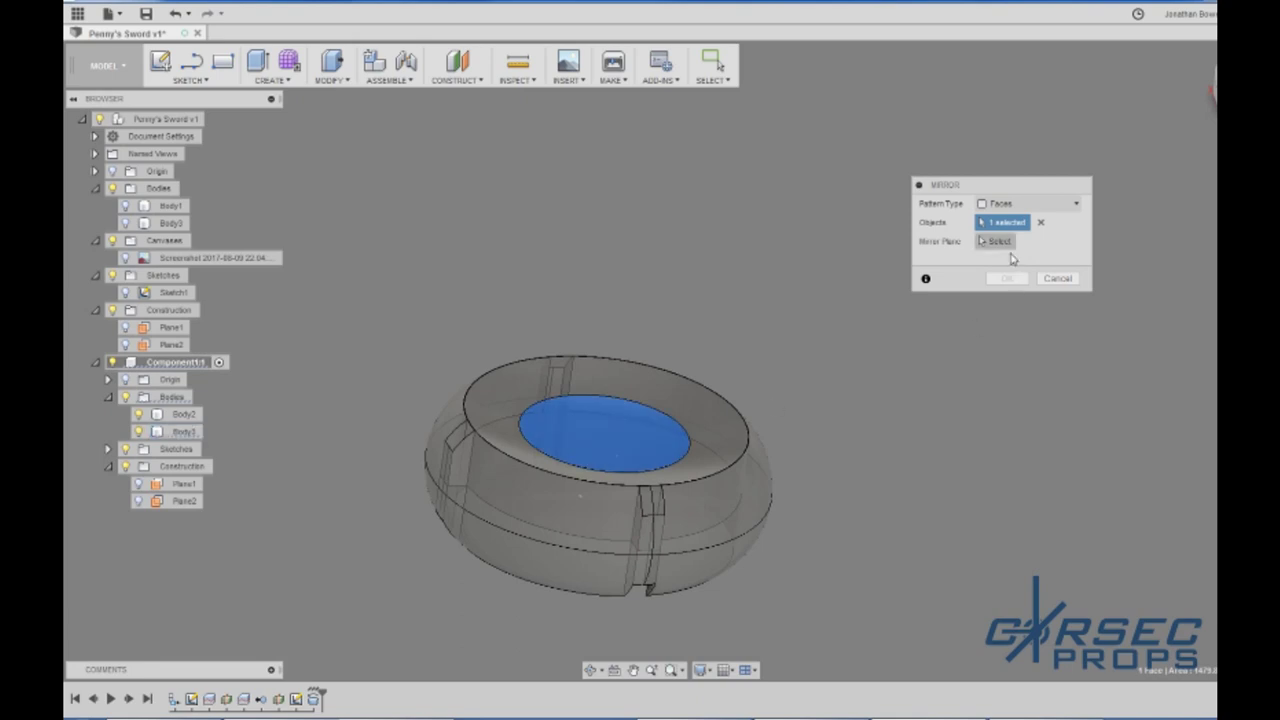
left_click(1028, 203)
left_click(1018, 248)
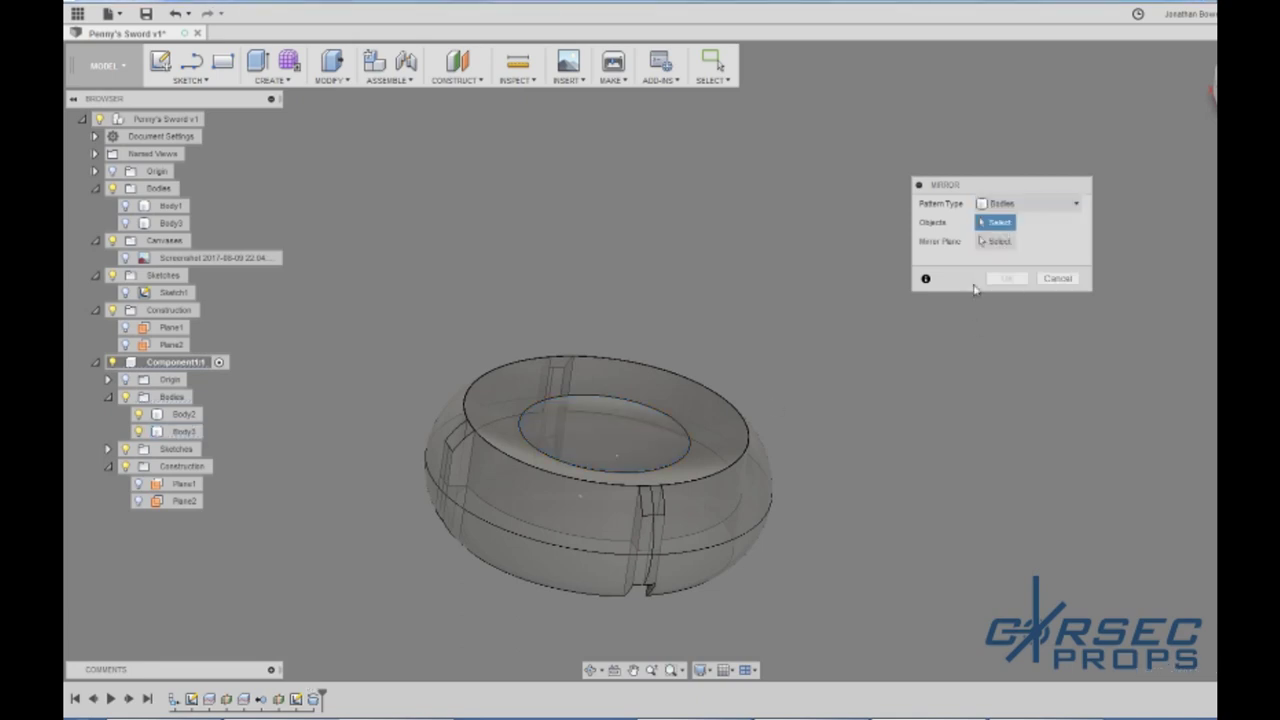
left_click(653, 407)
left_click(995, 241)
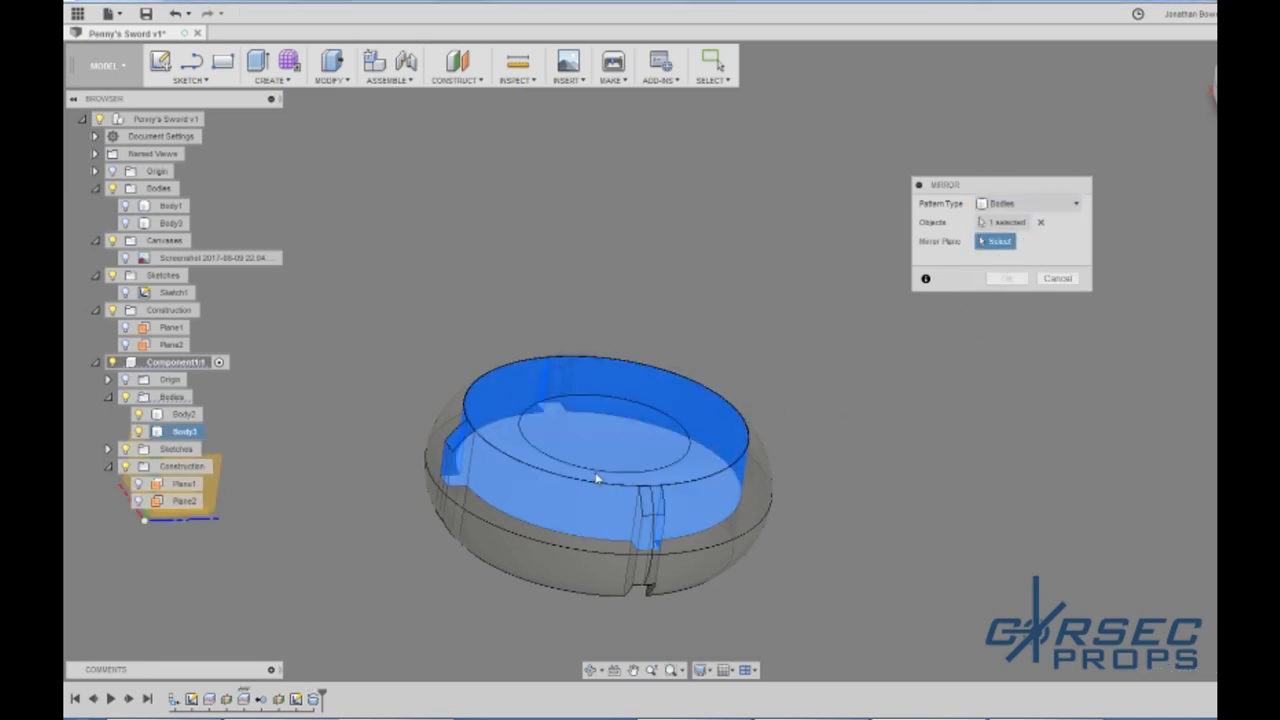
middle_click_drag(634, 491, 628, 431, "shift")
left_click(572, 627)
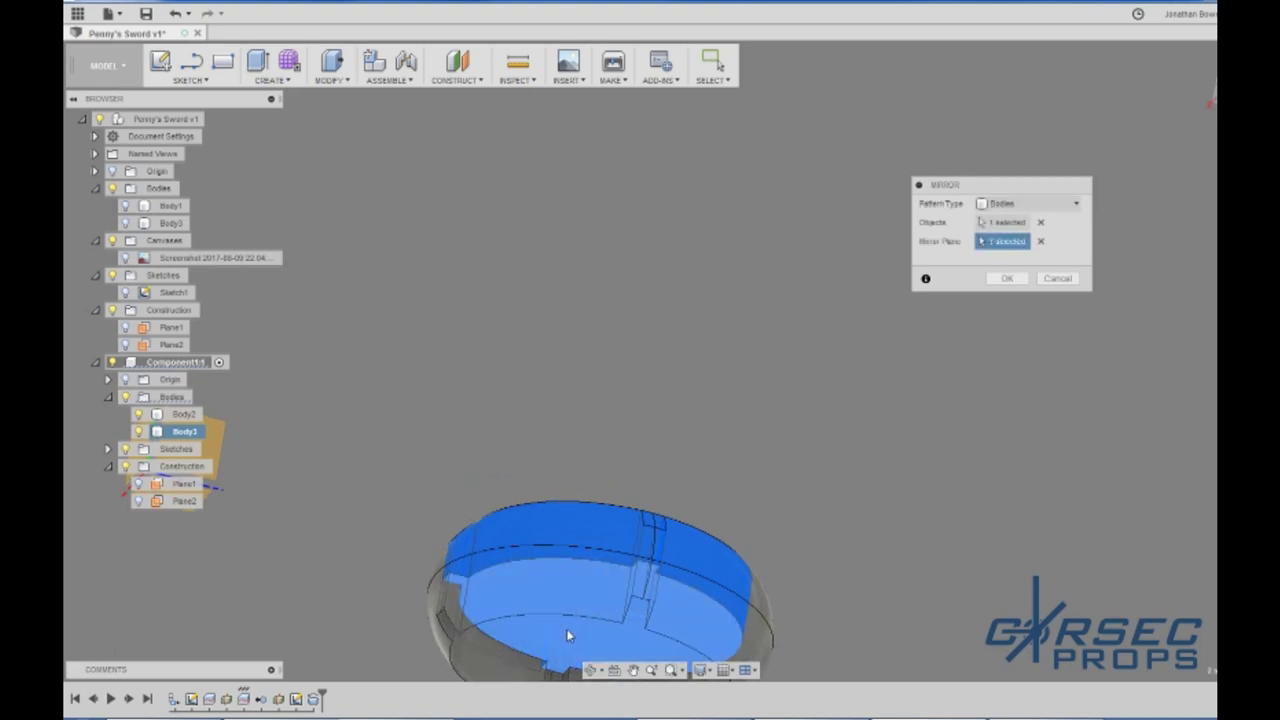
scroll(640, 565, "down", 3)
scroll(600, 634, "up", 4)
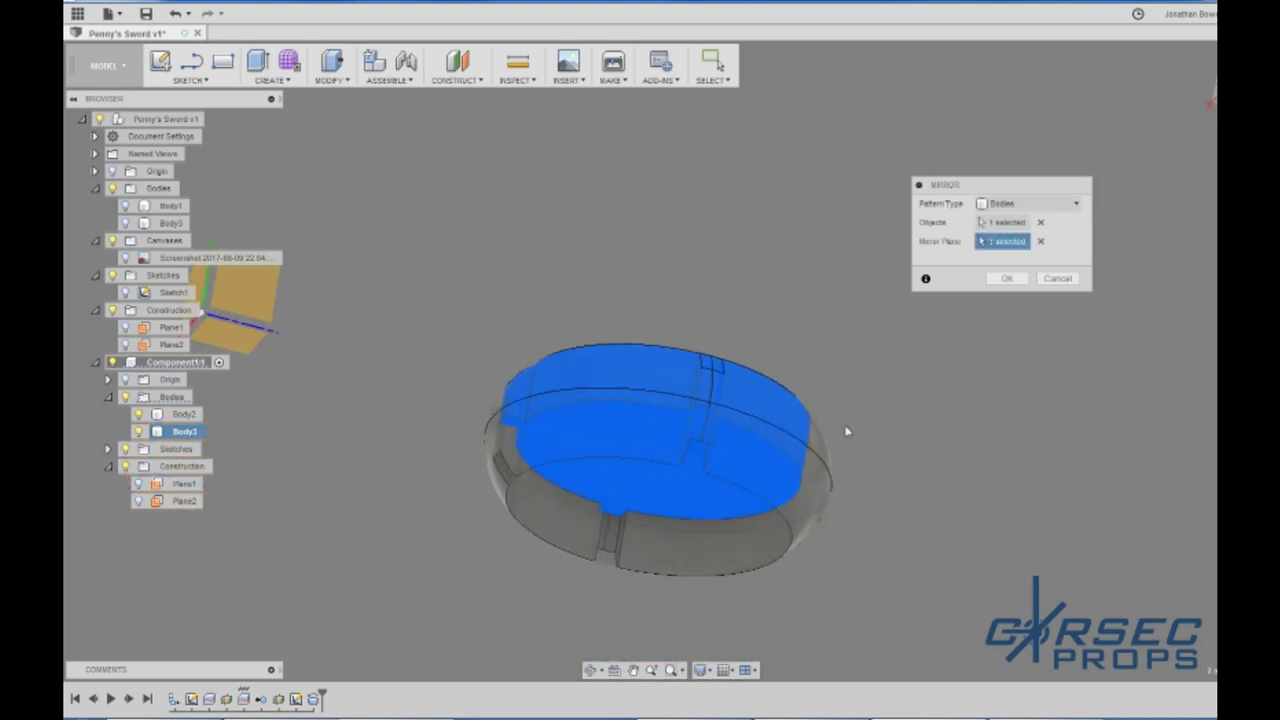
left_click(1013, 278)
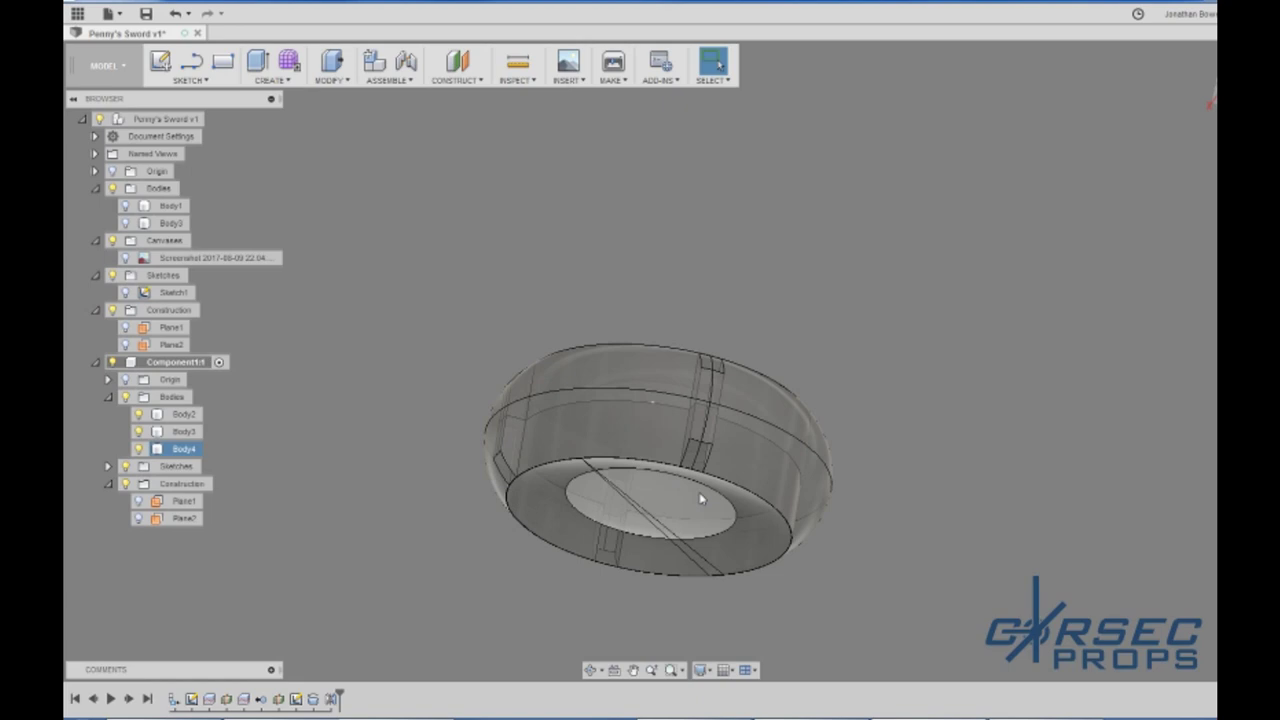
Step: Examine the mirrored dished body from below and above, including its edges and its fit against the original body
scroll(701, 498, "up", 5)
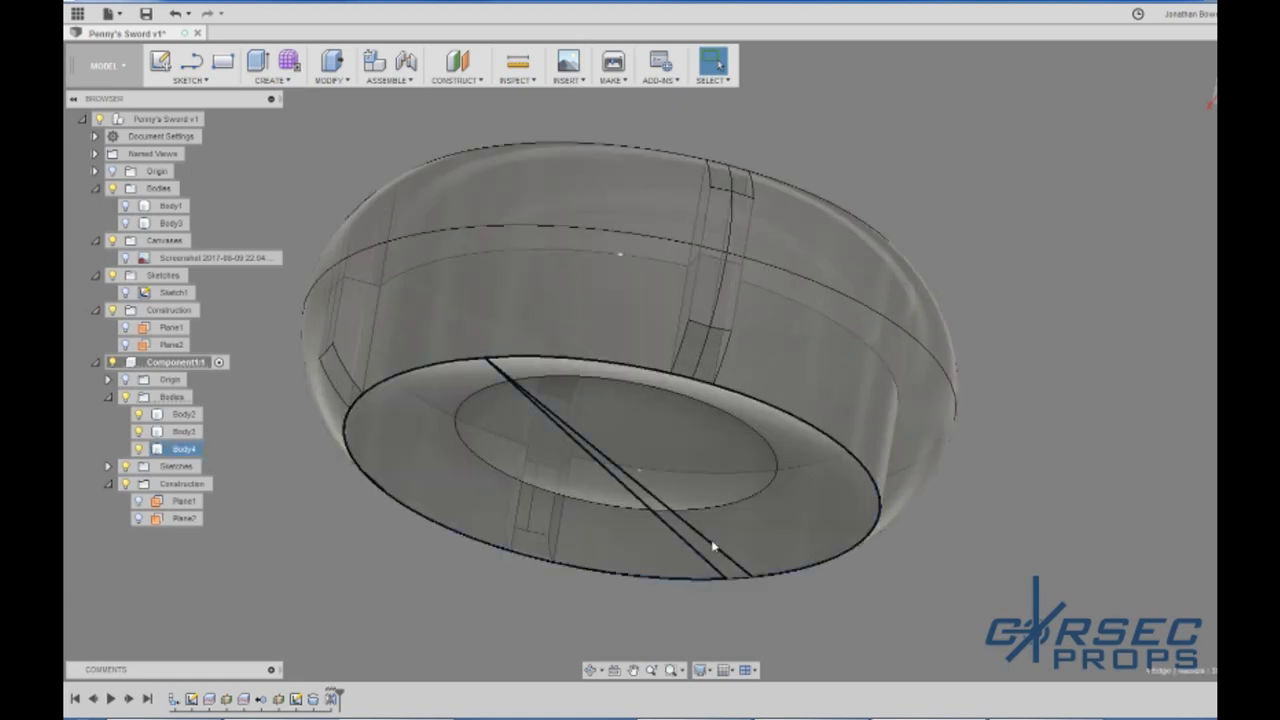
left_click(597, 606)
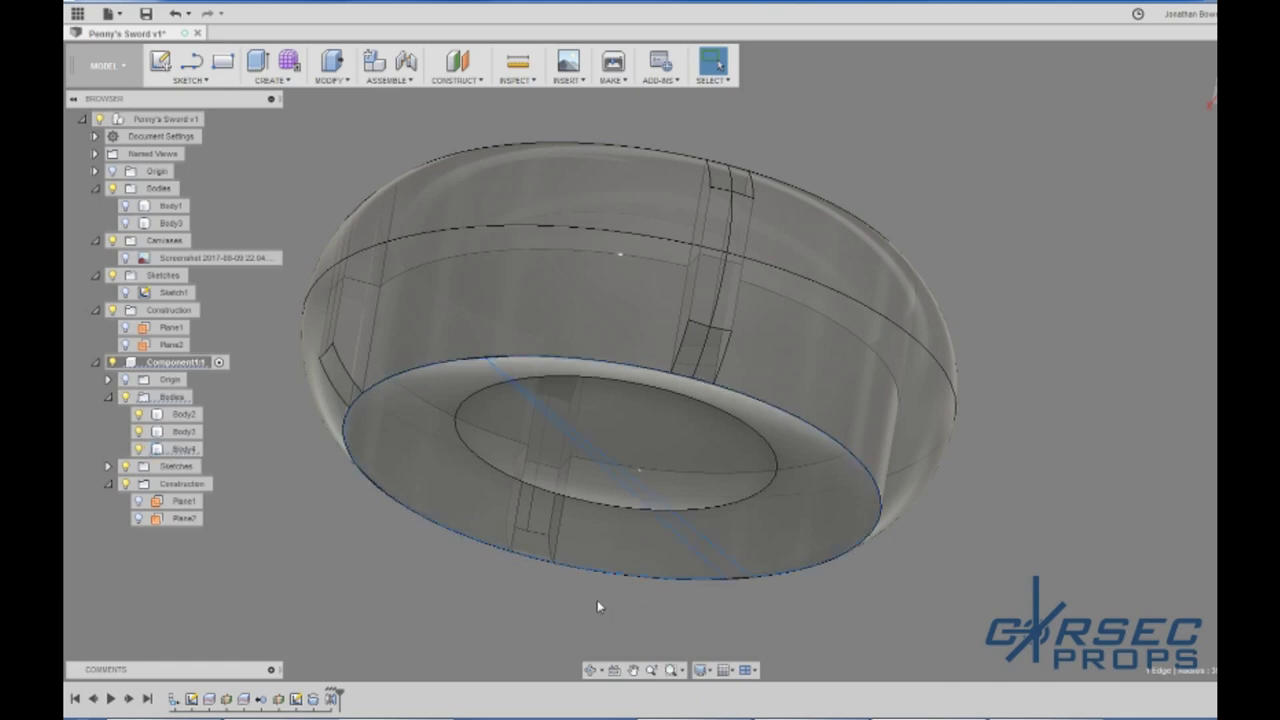
left_click(188, 450)
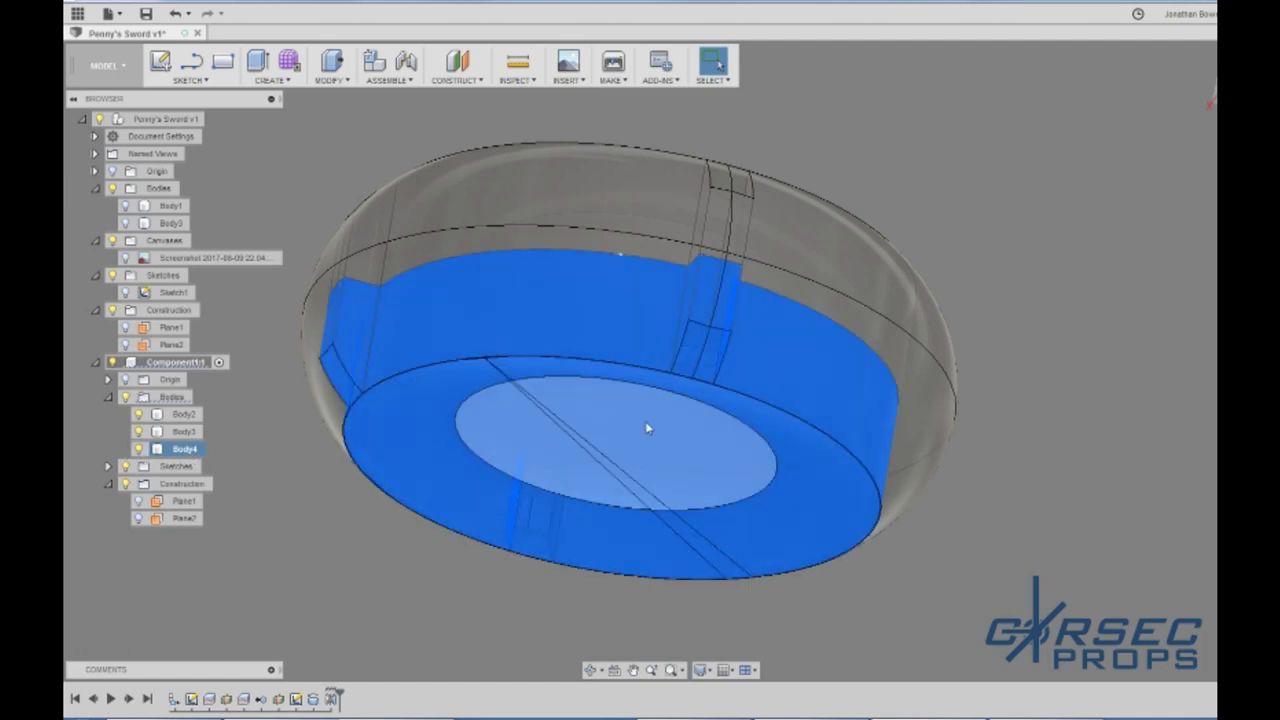
middle_click_drag(682, 423, 613, 145, "shift")
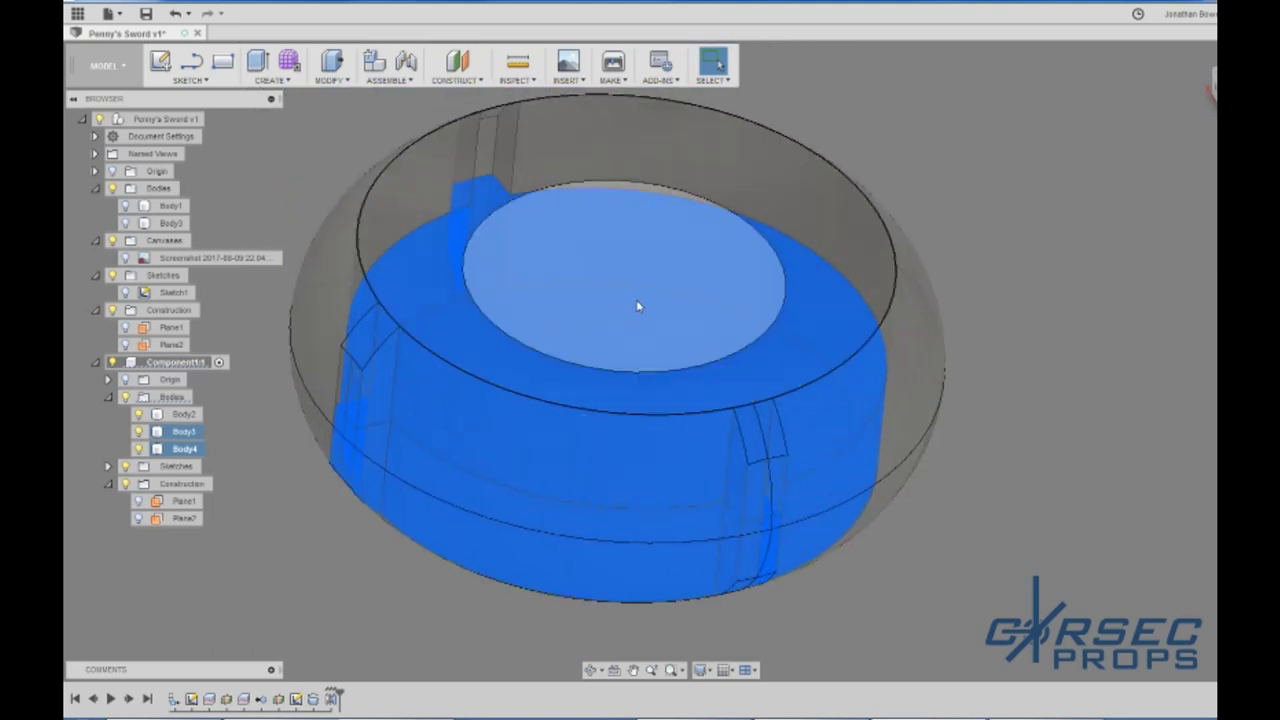
key("Escape")
middle_click_drag(681, 476, 803, 278, "shift")
scroll(818, 357, "down", 5)
scroll(877, 177, "up", 5)
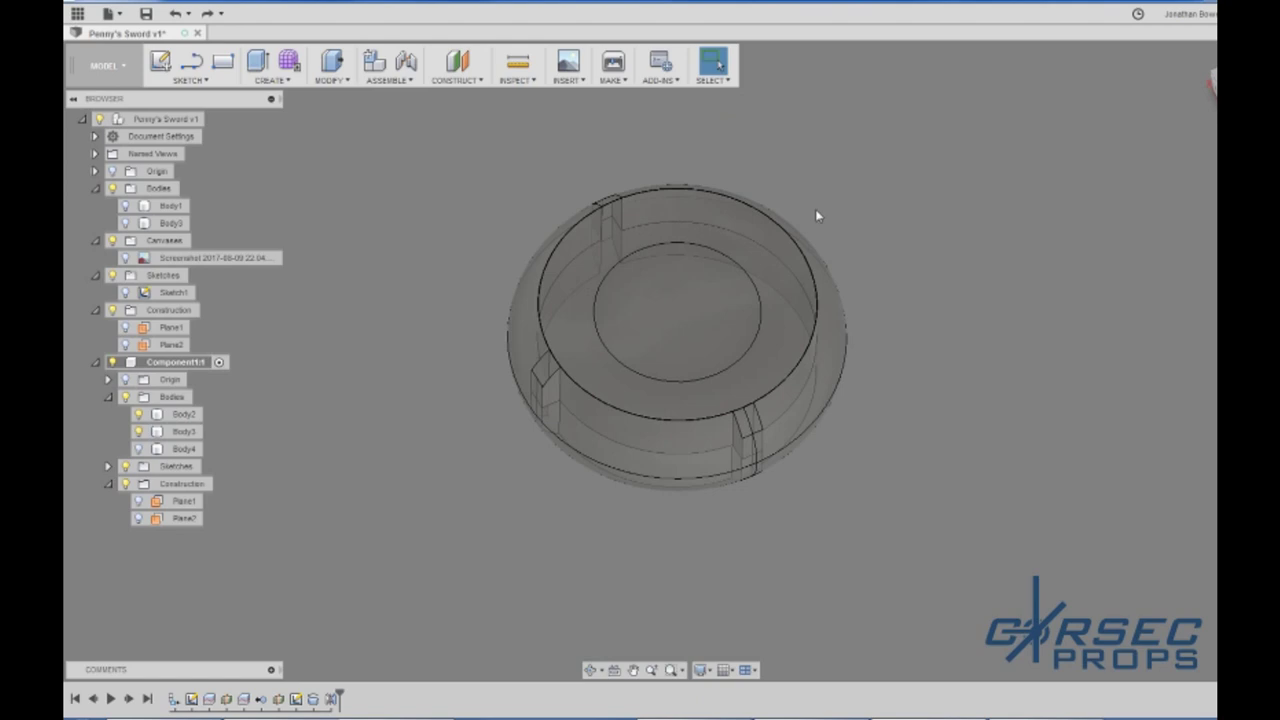
Step: Apply the Bronze - Polished metal appearance to the outer ring body
key("a")
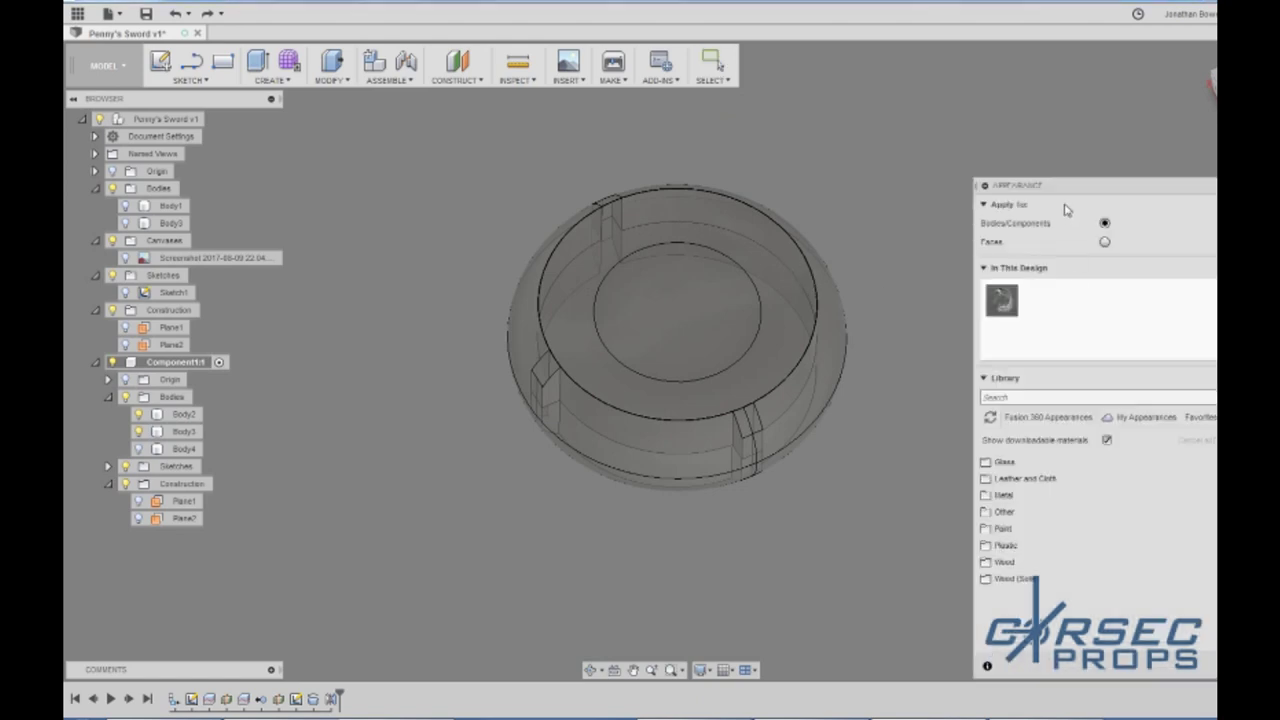
left_click(992, 495)
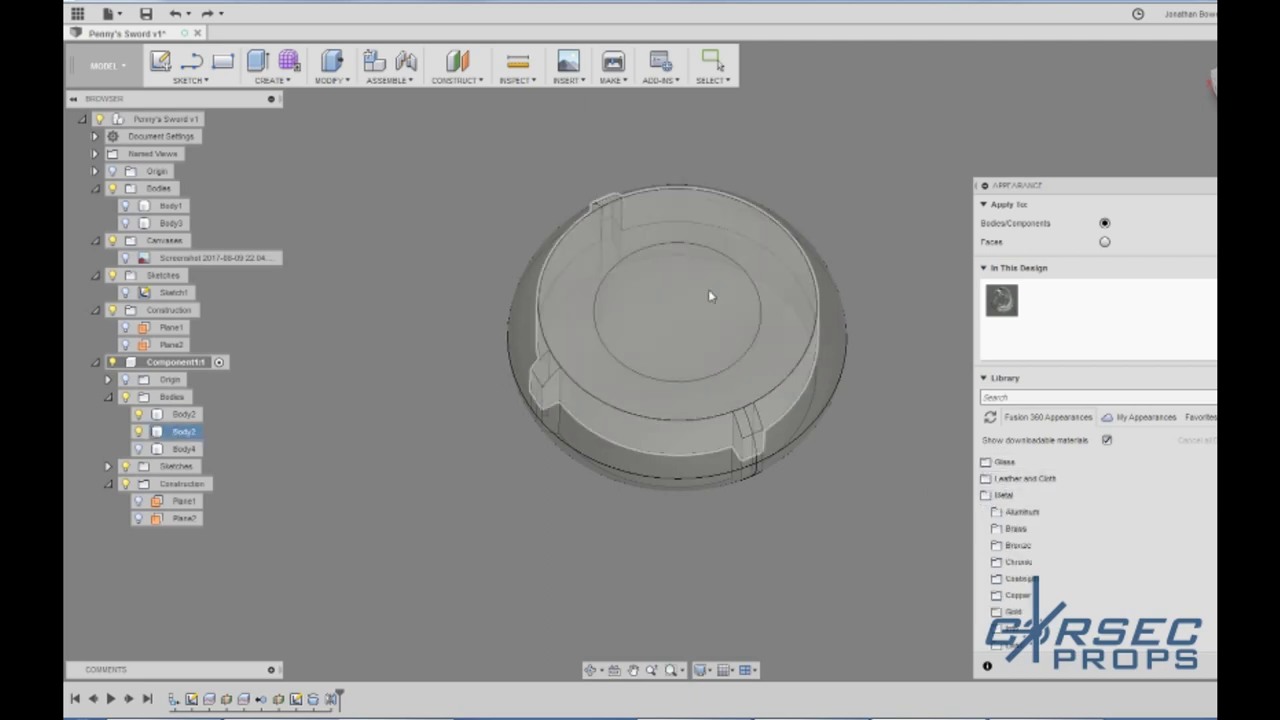
left_click(1030, 546)
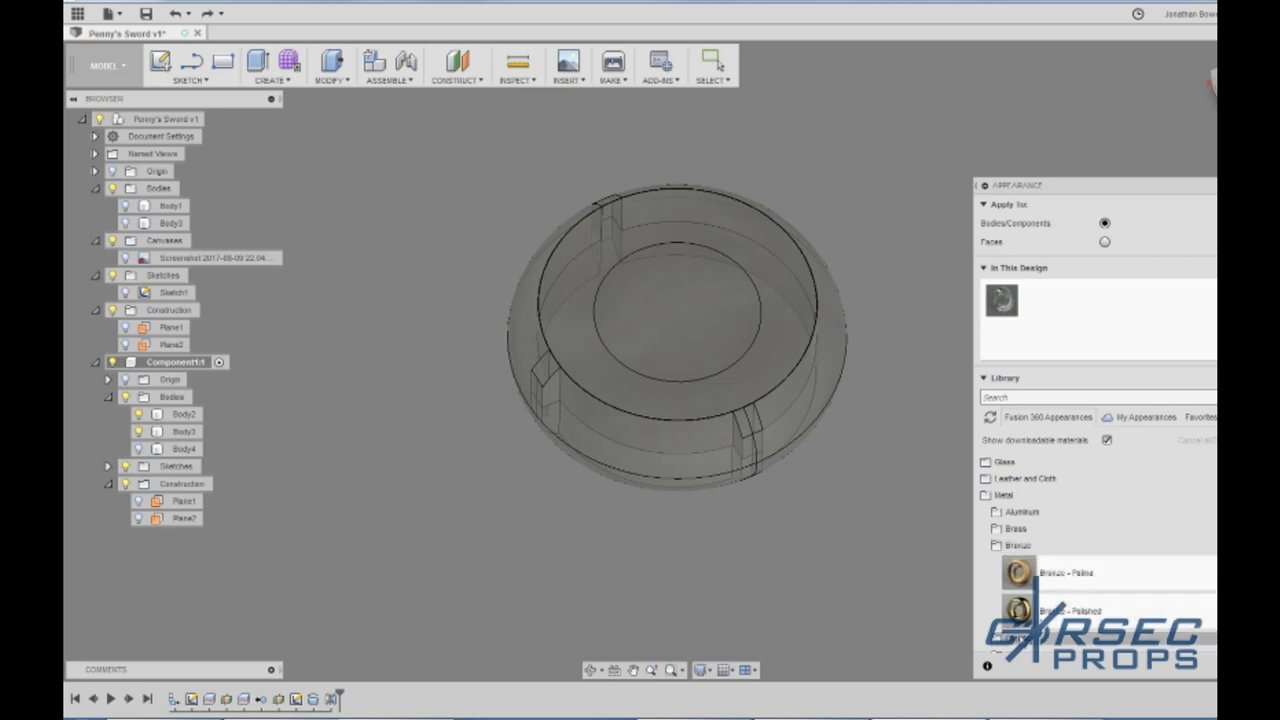
left_click_drag(1022, 608, 774, 408)
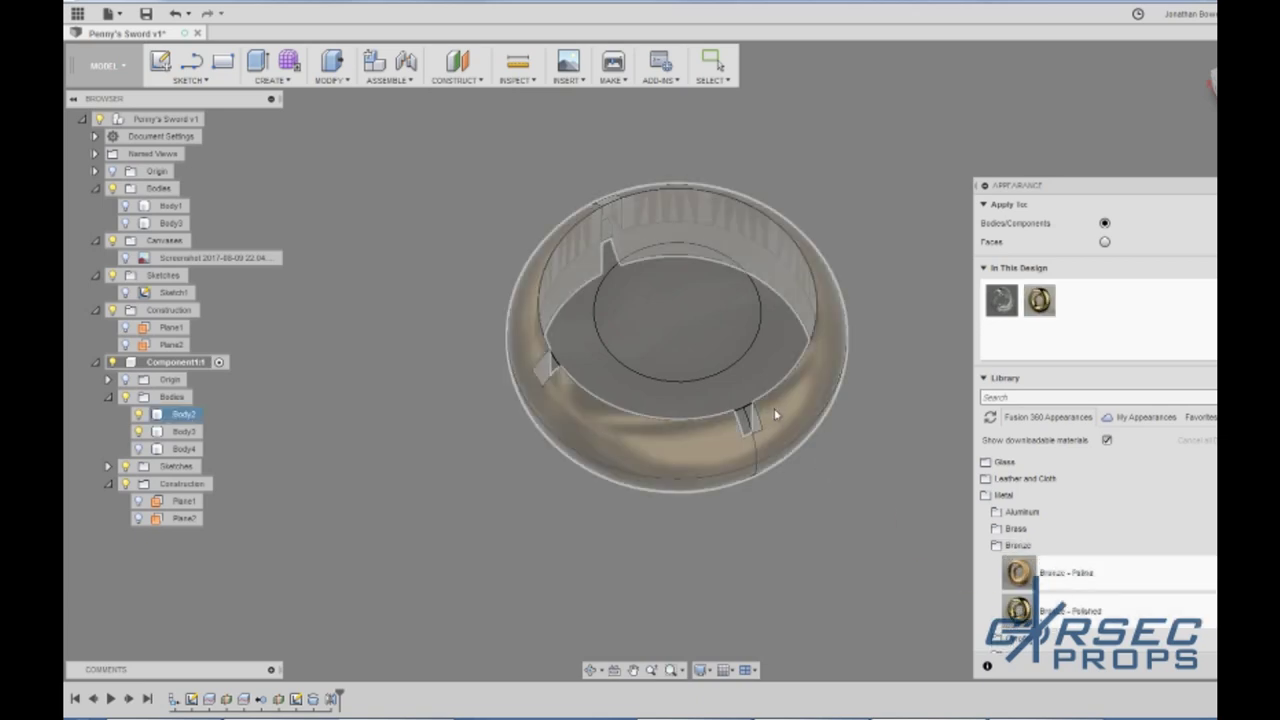
Step: Apply the Paint - Enamel Glossy (Black) appearance to the dished inner body
left_click(1018, 545)
scroll(1023, 594, "down", 2)
scroll(1022, 595, "down", 1)
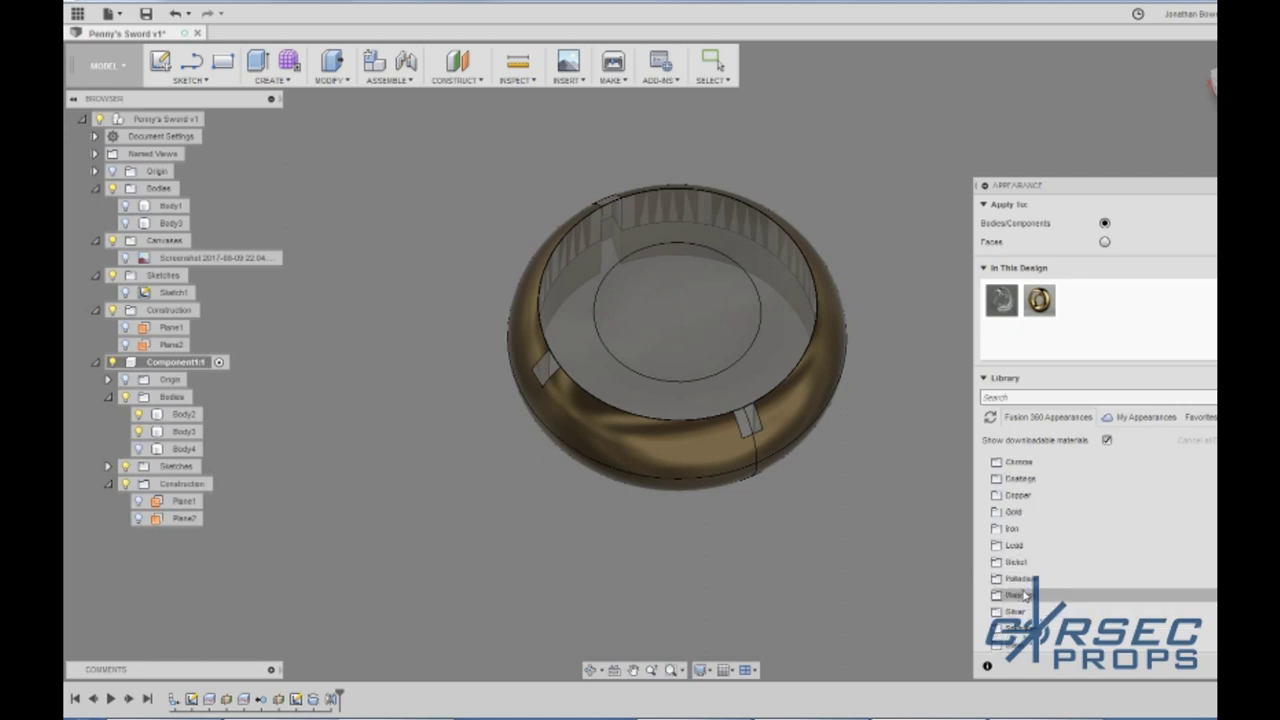
scroll(1020, 530, "up", 2)
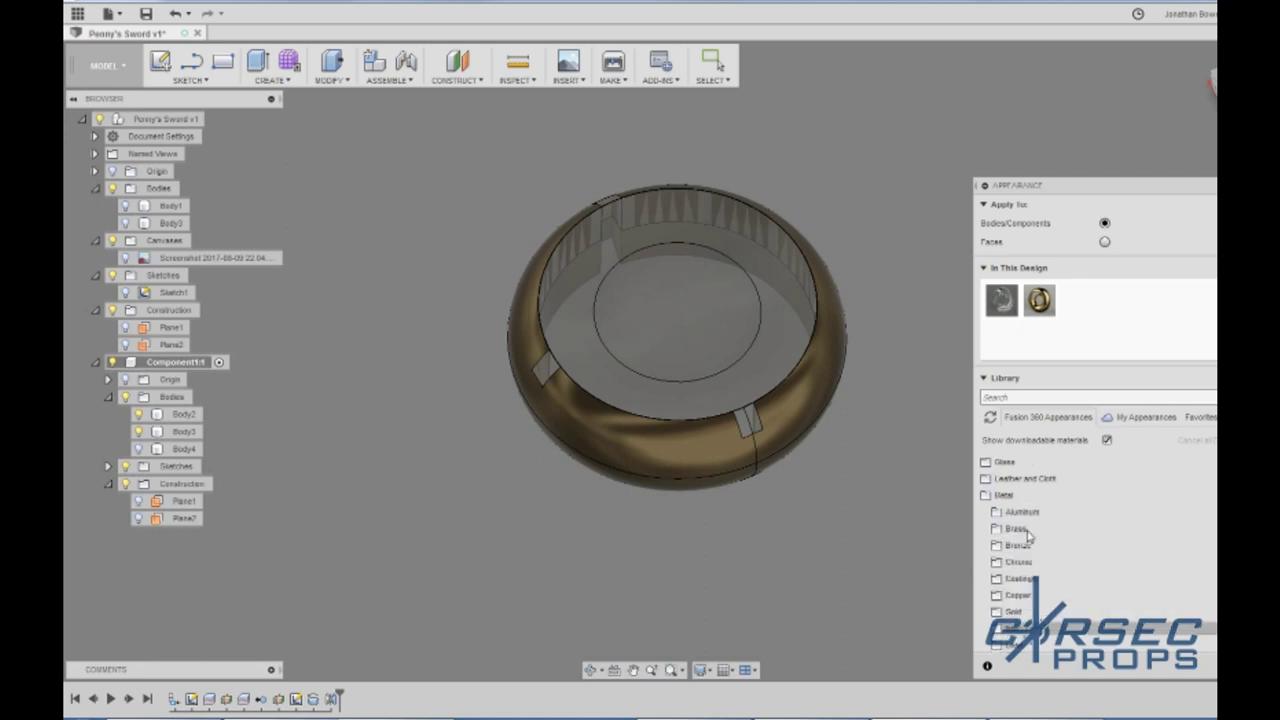
left_click(1003, 495)
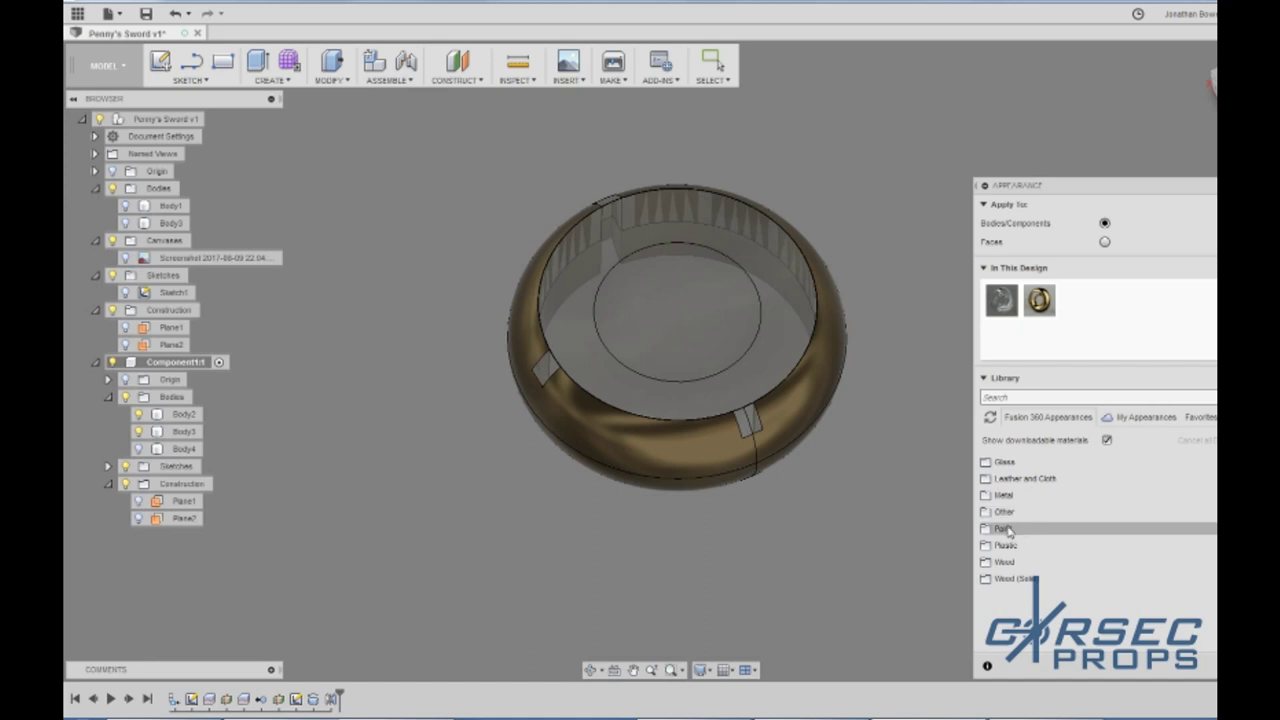
left_click(1004, 528)
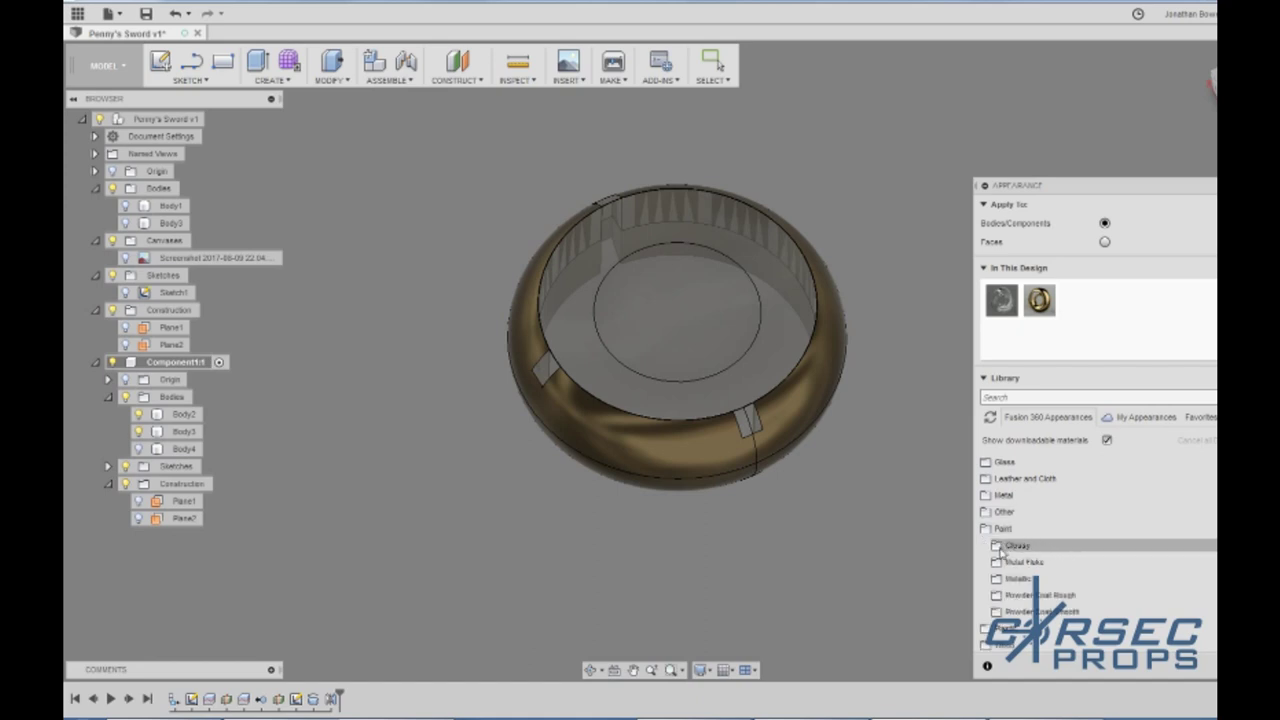
left_click(1000, 546)
left_click_drag(1018, 572, 758, 320)
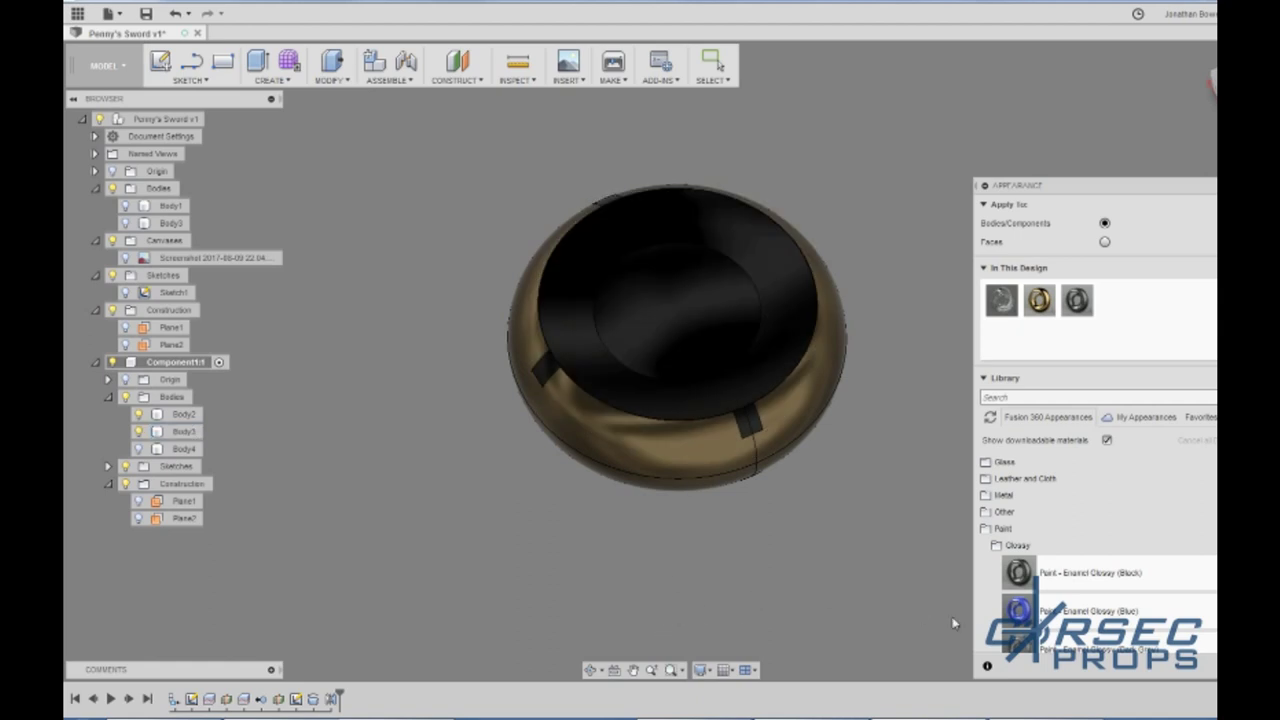
Step: Apply the Paint - Enamel Glossy (Dark Grey) appearance to the dished inner body and close the appearance settings
scroll(1010, 590, "down", 2)
left_click_drag(1018, 598, 796, 401)
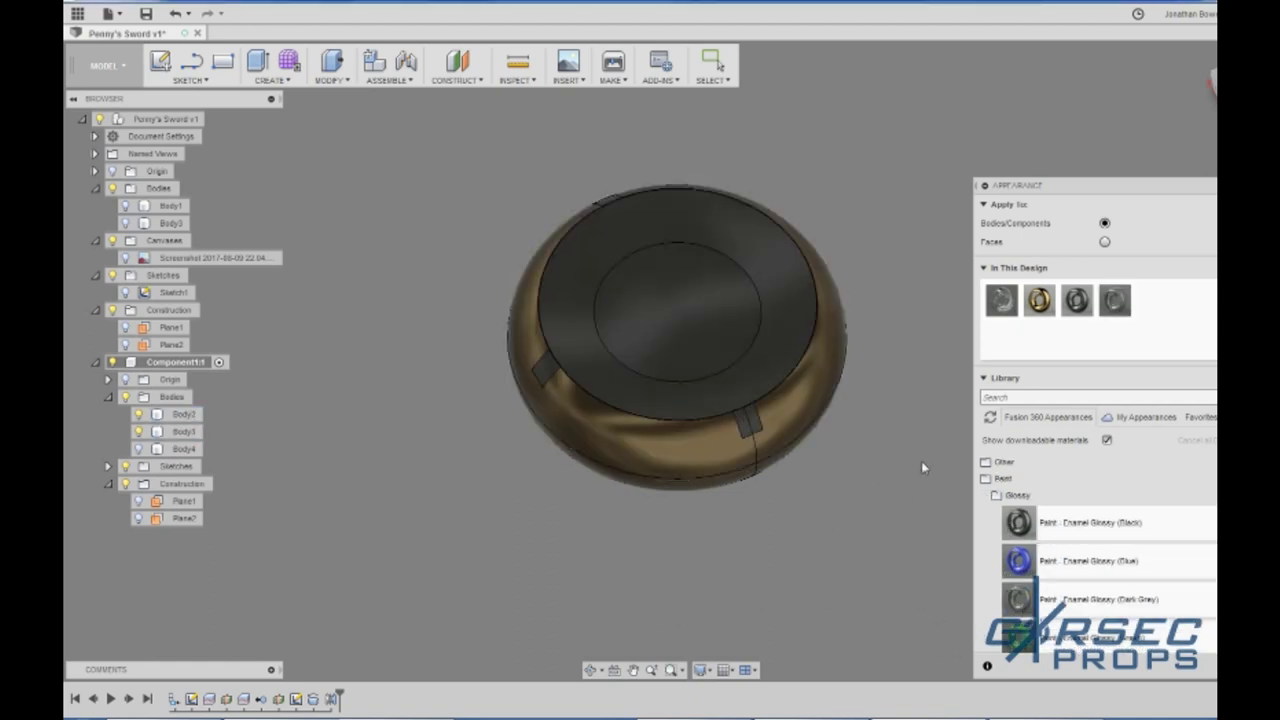
scroll(883, 482, "down", 3)
scroll(1100, 600, "down", 3)
left_click(1213, 669)
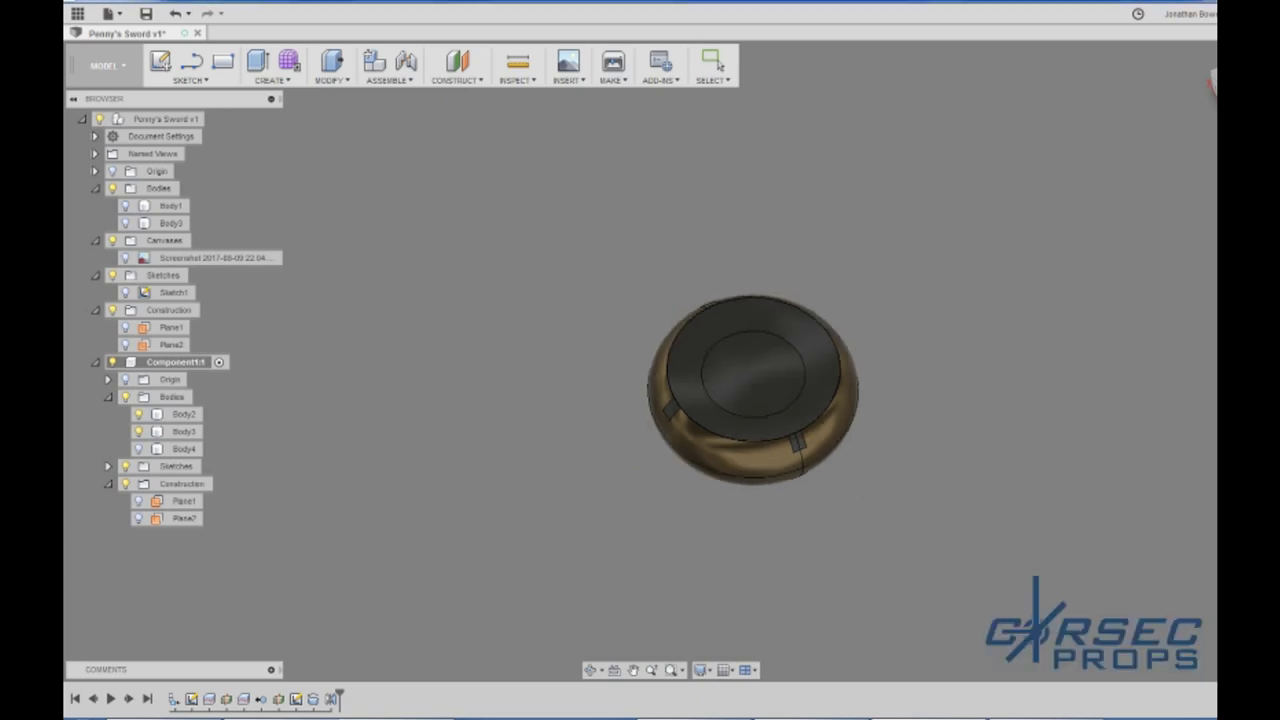
Step: Examine the painted inner body and bronze ring up close, and compare them with the sword's round hub in the reference image
scroll(740, 374, "up", 5)
middle_click_drag(743, 529, 740, 495, "shift")
left_click(577, 580)
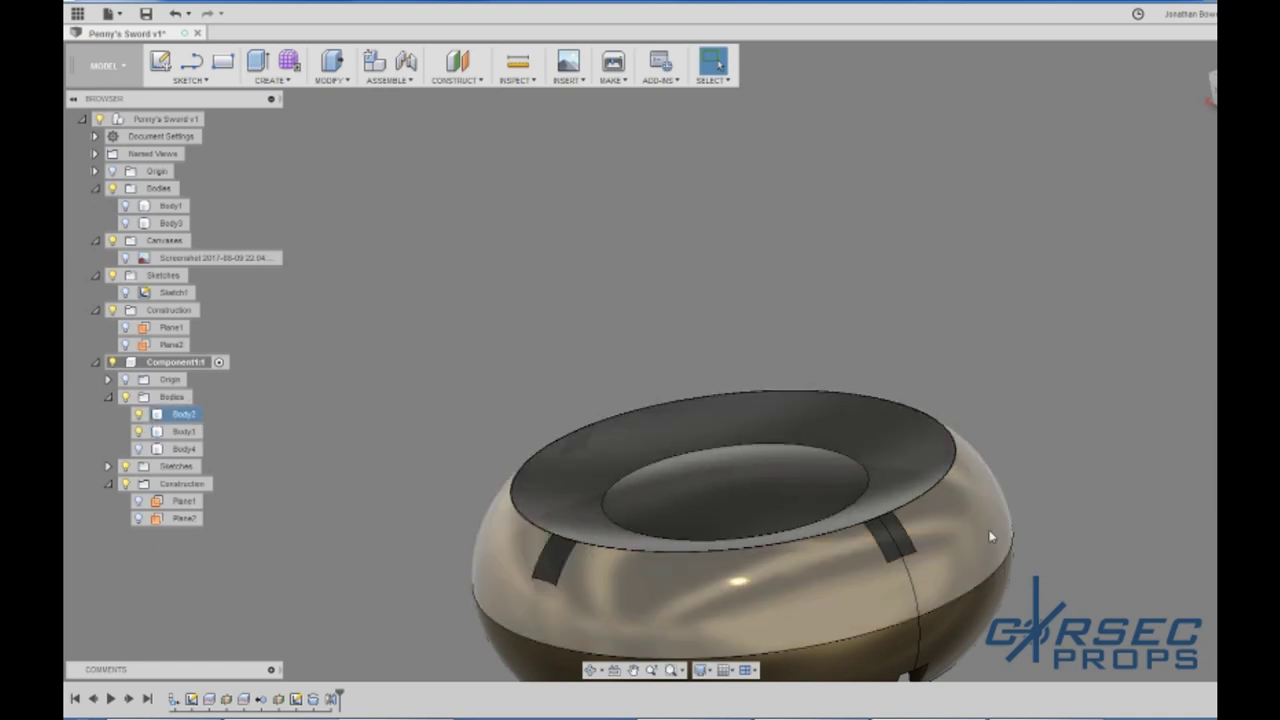
left_click(728, 538)
left_click(760, 570)
scroll(907, 593, "down", 2)
scroll(840, 520, "up", 5)
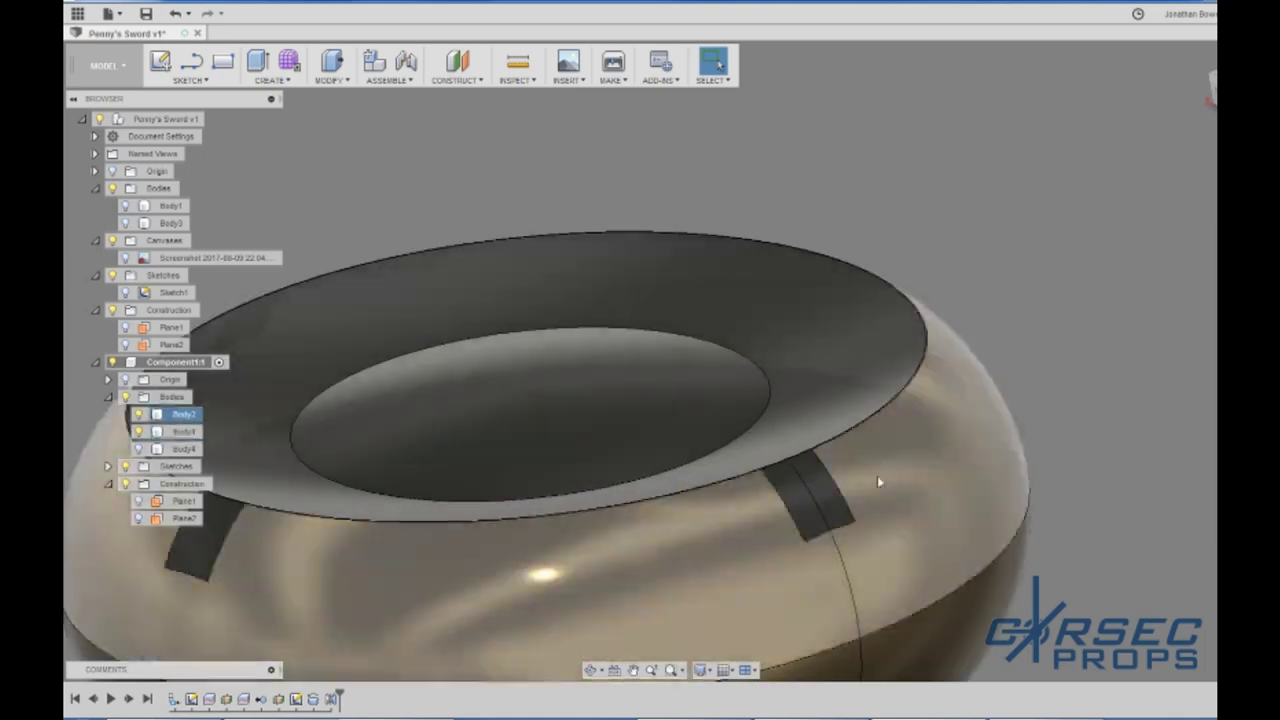
left_click(749, 457)
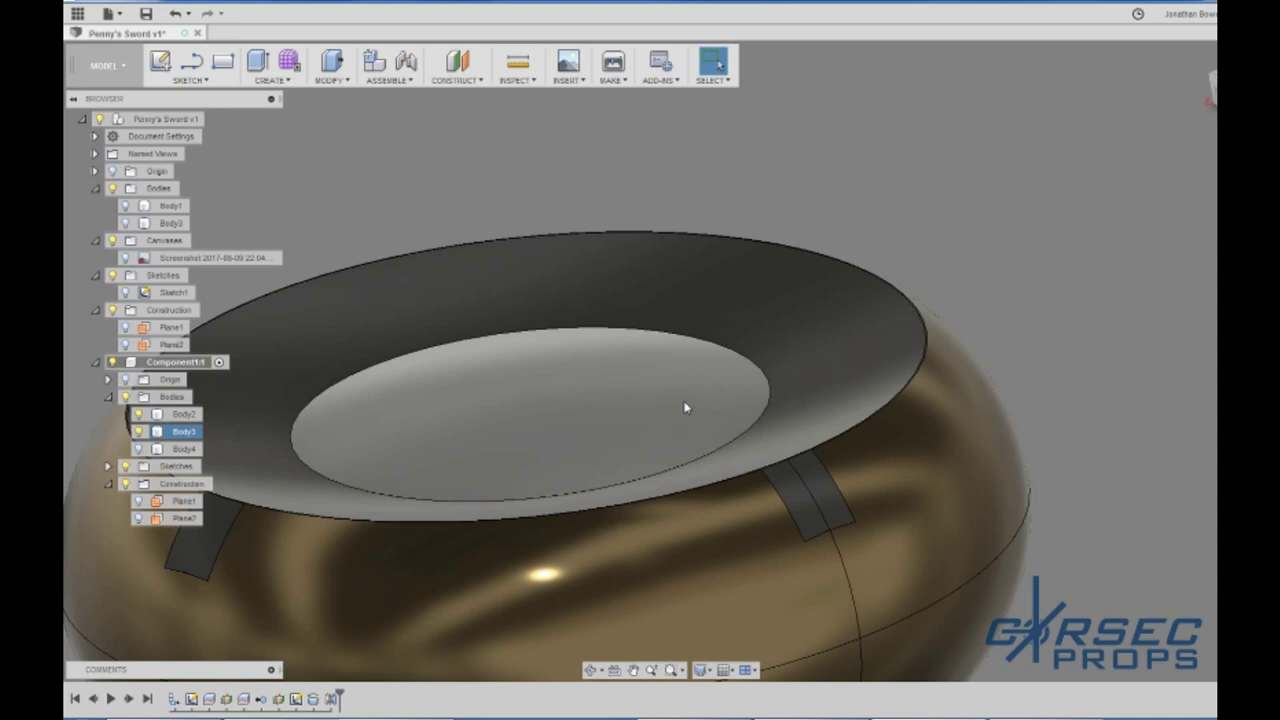
scroll(828, 521, "down", 3)
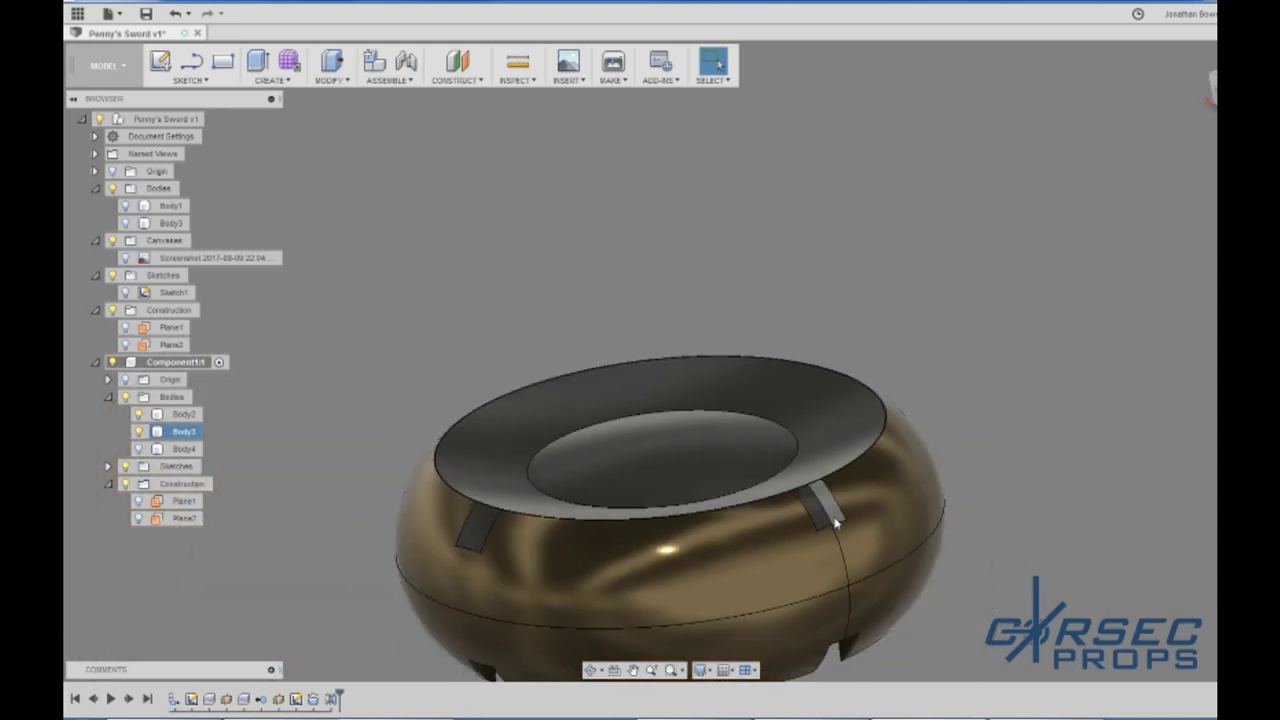
scroll(789, 537, "down", 1)
middle_click_drag(697, 500, 702, 462, "shift")
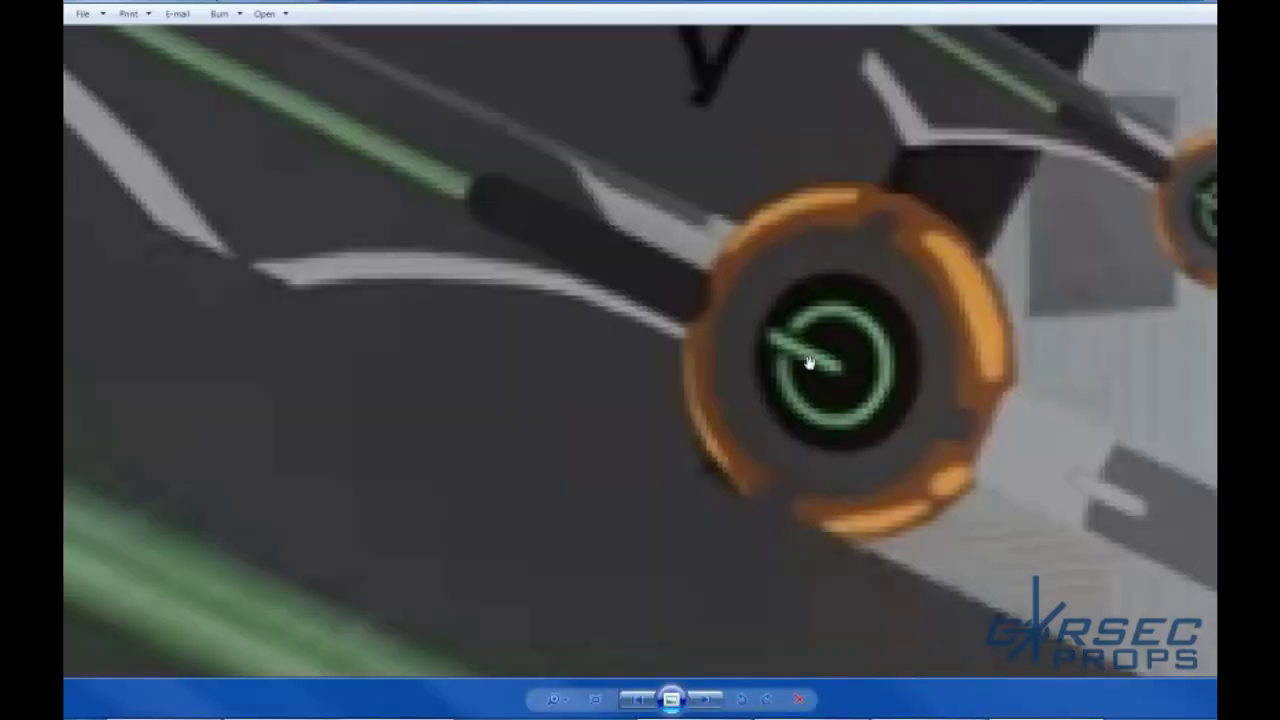
scroll(809, 363, "down", 3)
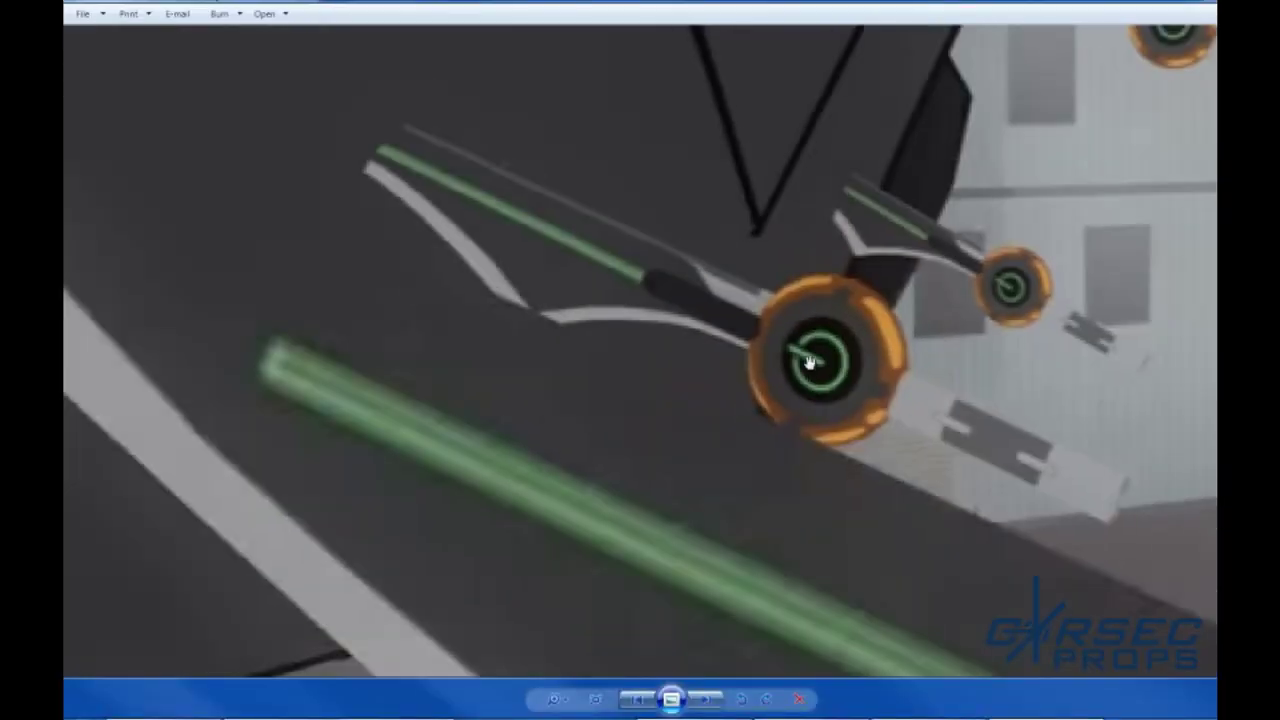
scroll(869, 323, "up", 2)
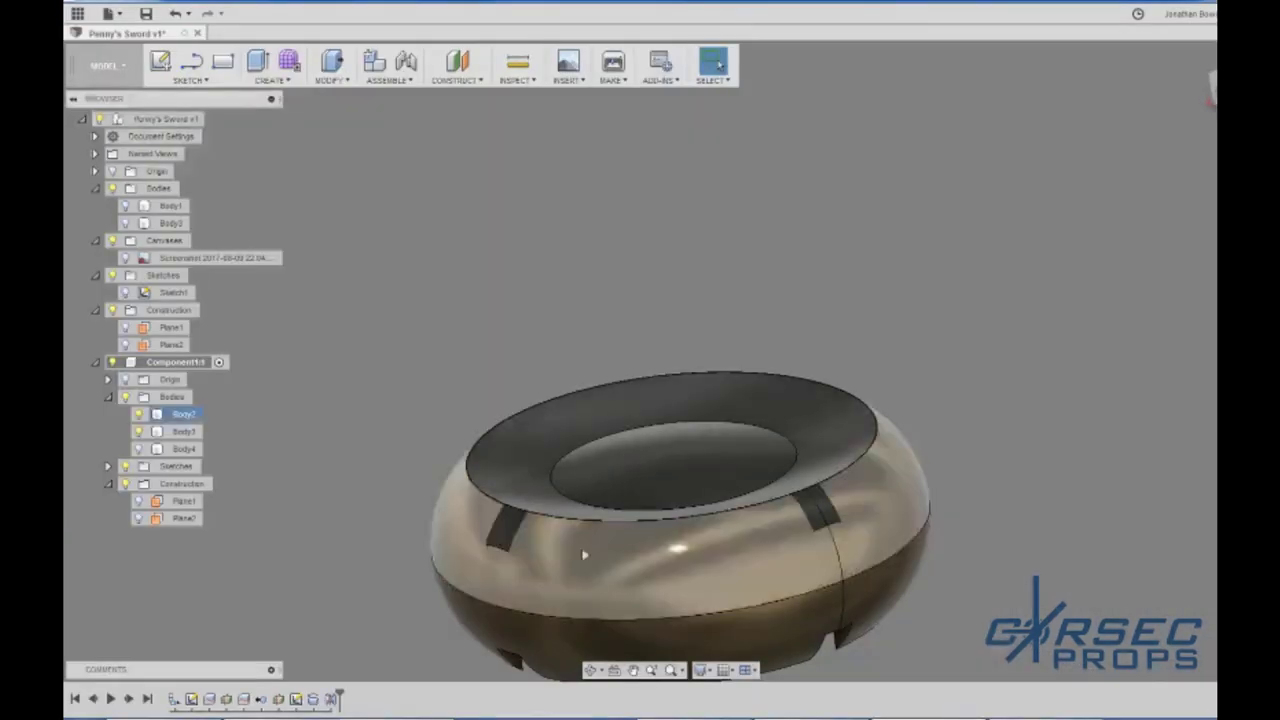
left_click(659, 450)
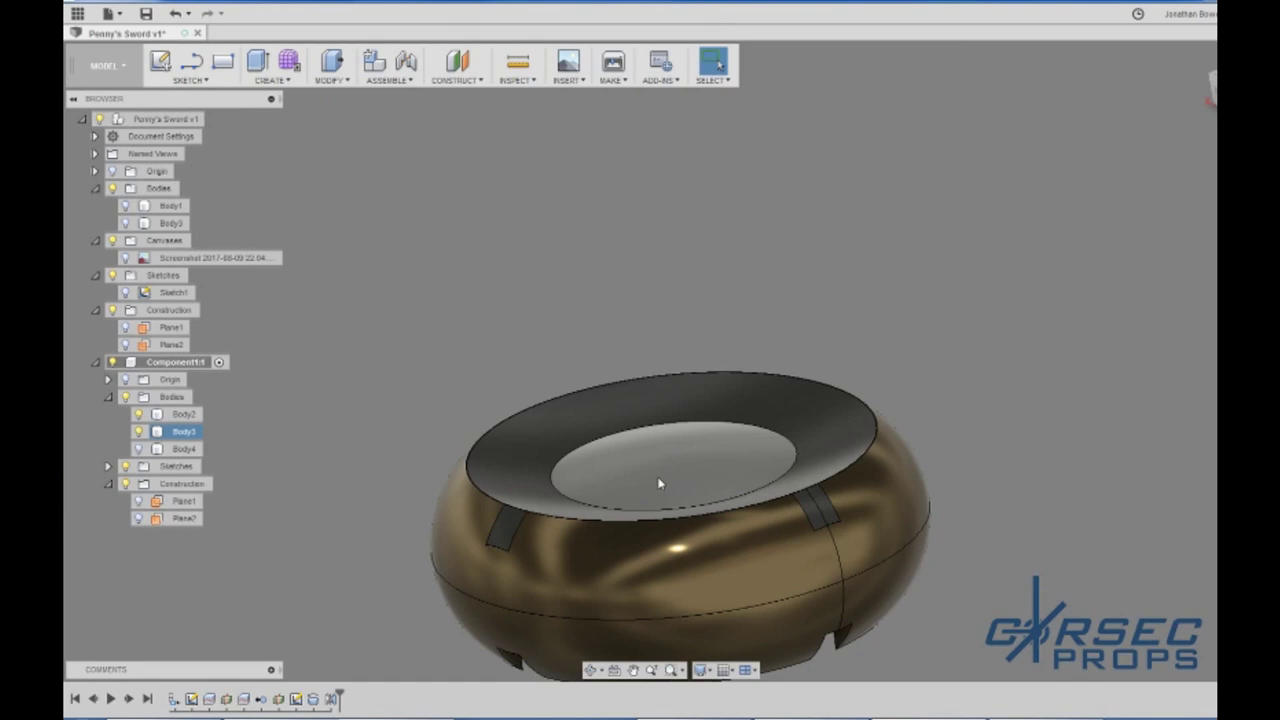
left_click(471, 66)
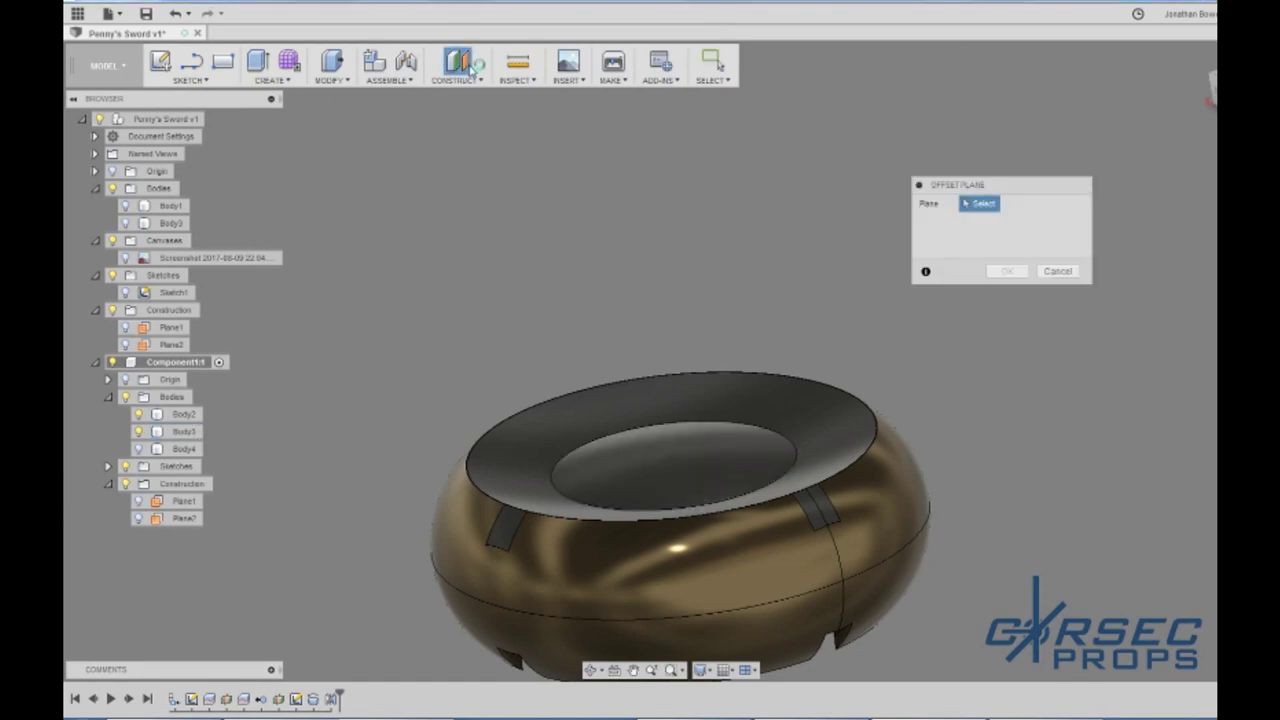
left_click(1058, 276)
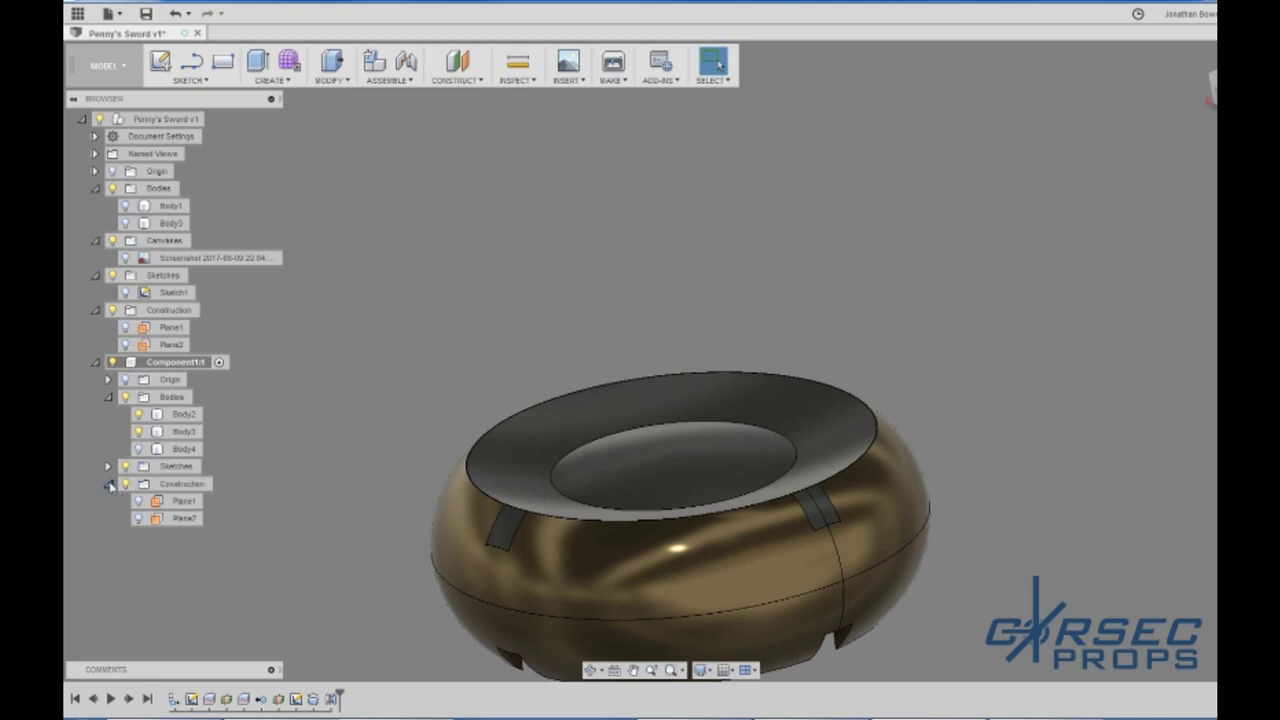
left_click(138, 501)
left_click(138, 518)
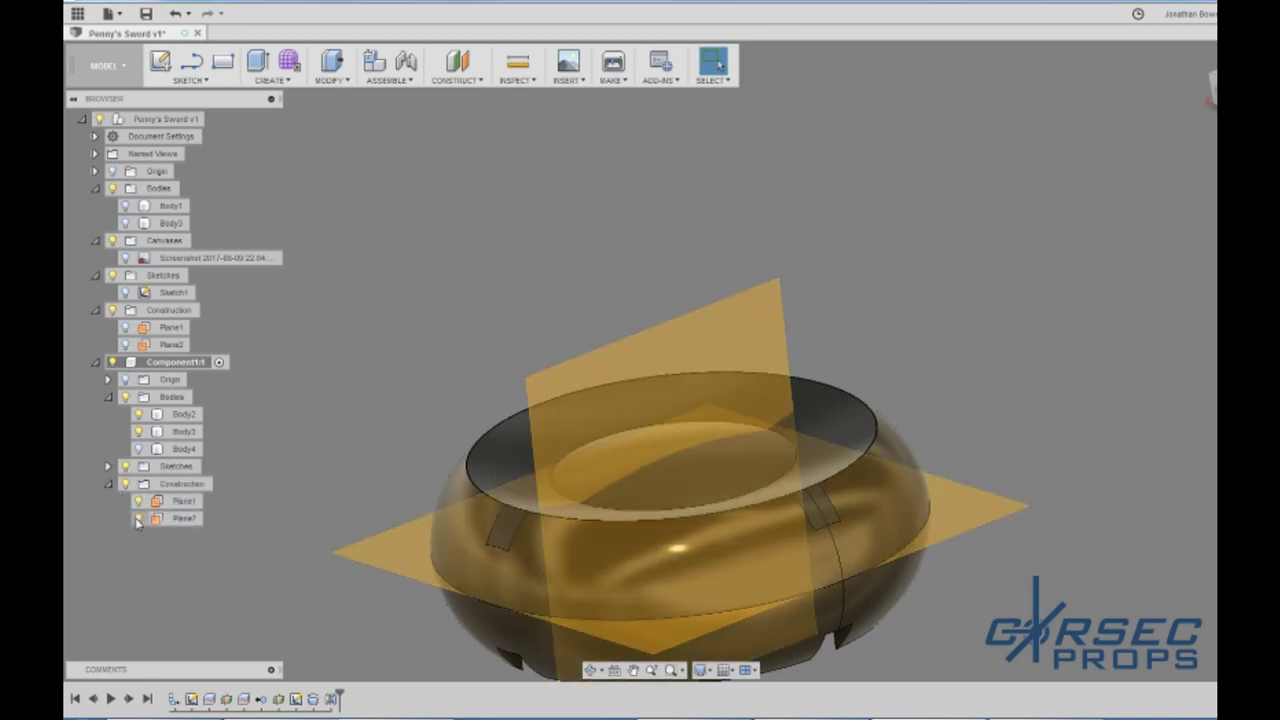
left_click(138, 501)
left_click(138, 518)
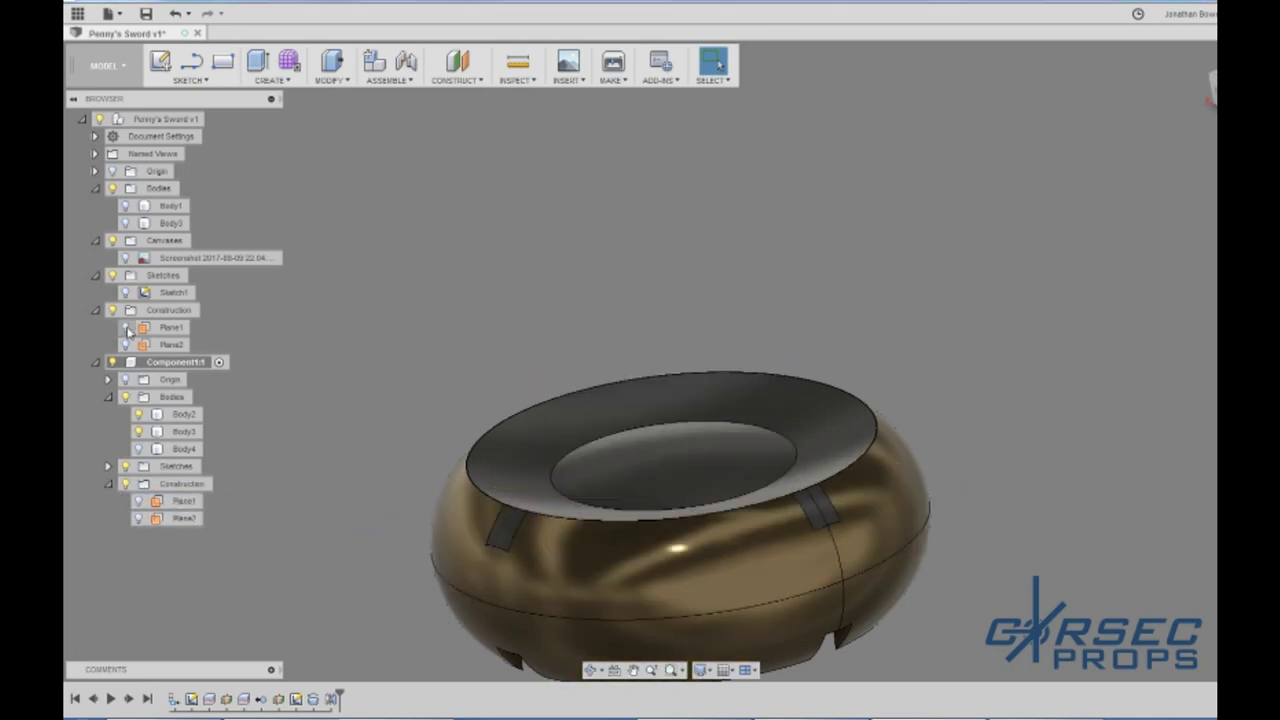
Step: Show the main assembly's Plane1, create a sketch on it across the component's top, and view it straight on
left_click(125, 328)
left_click(503, 466)
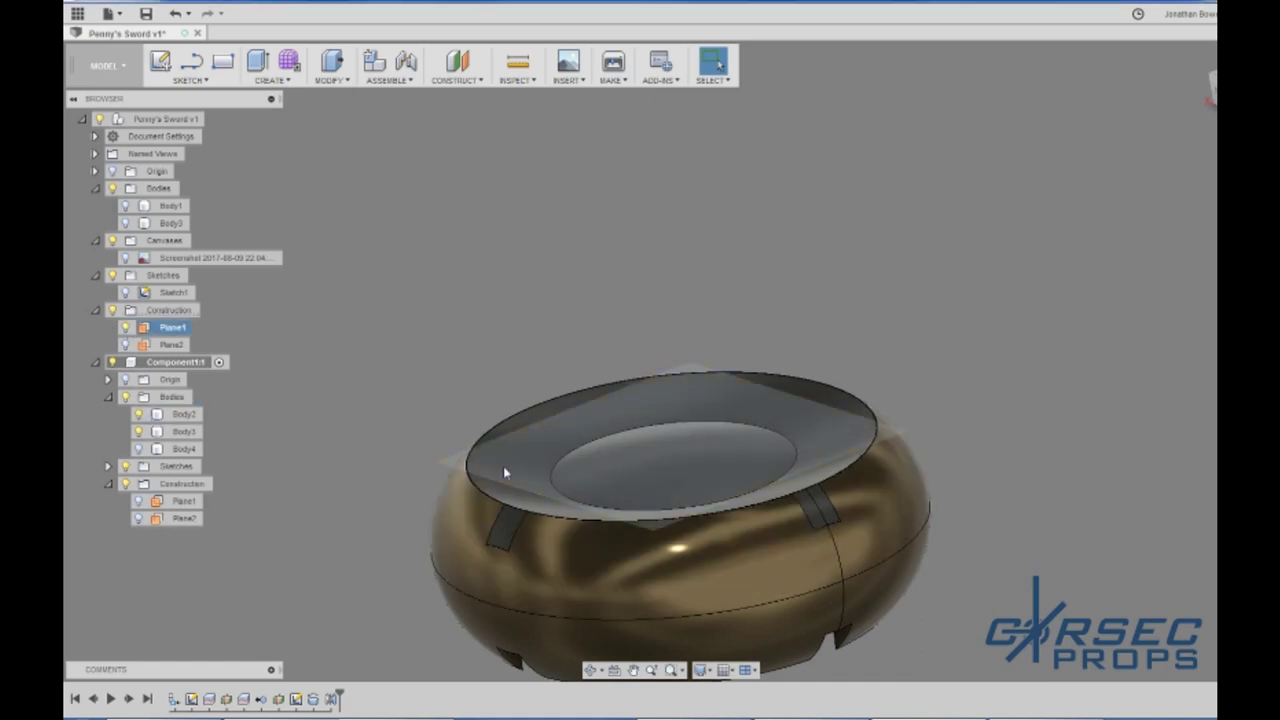
left_click(160, 62)
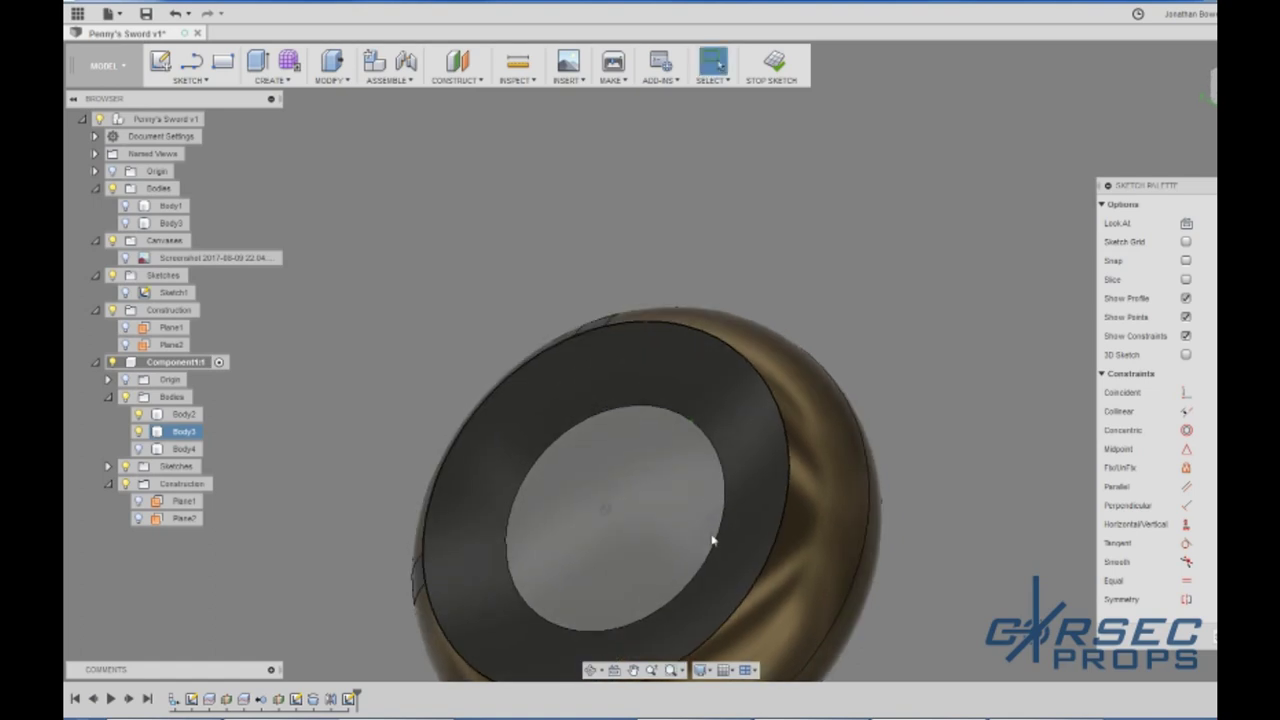
left_click(1214, 86)
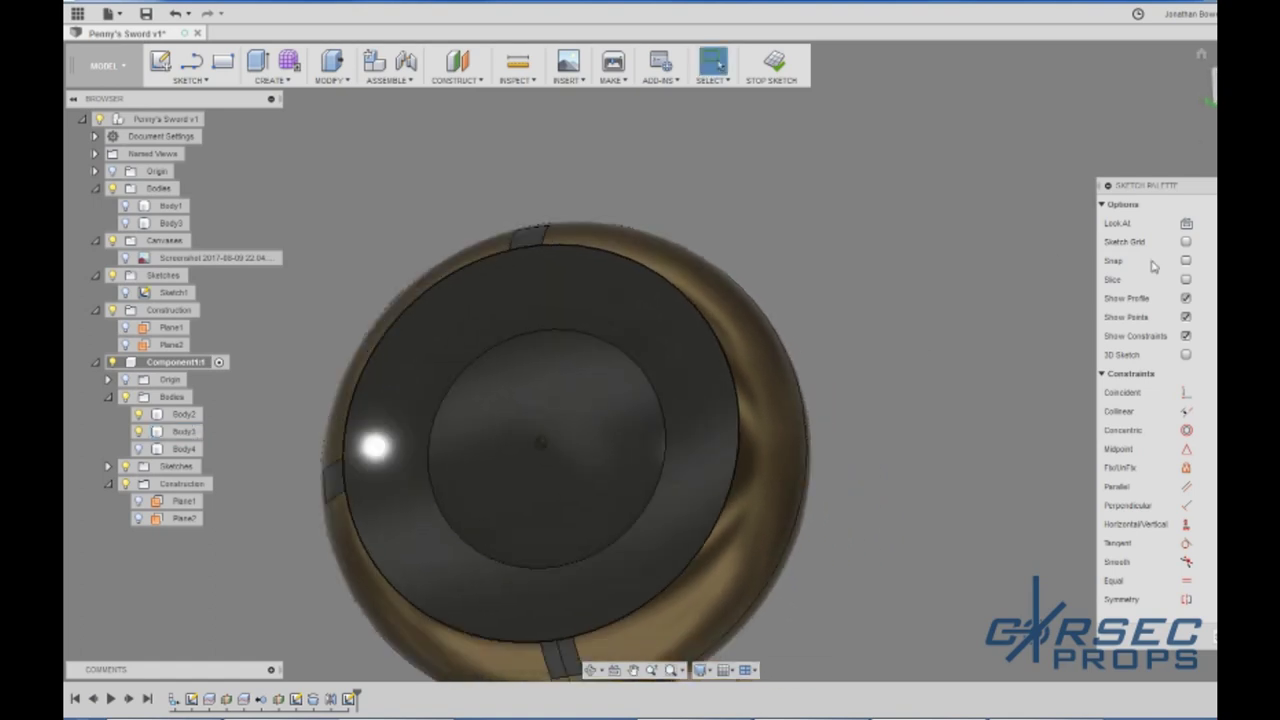
scroll(1094, 490, "down", 3)
scroll(714, 398, "up", 2)
scroll(715, 398, "up", 1)
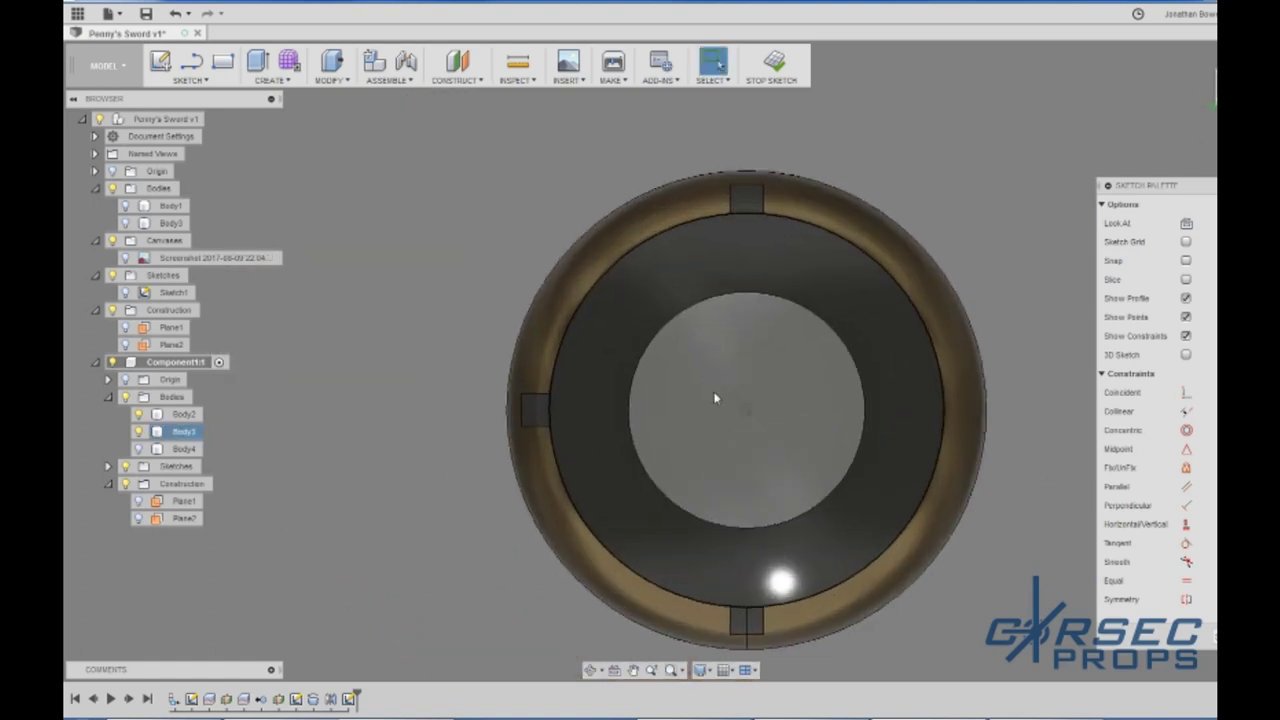
Step: Sketch a 30 mm diameter circle centred on the component's central dome
key("c")
left_click(746, 410)
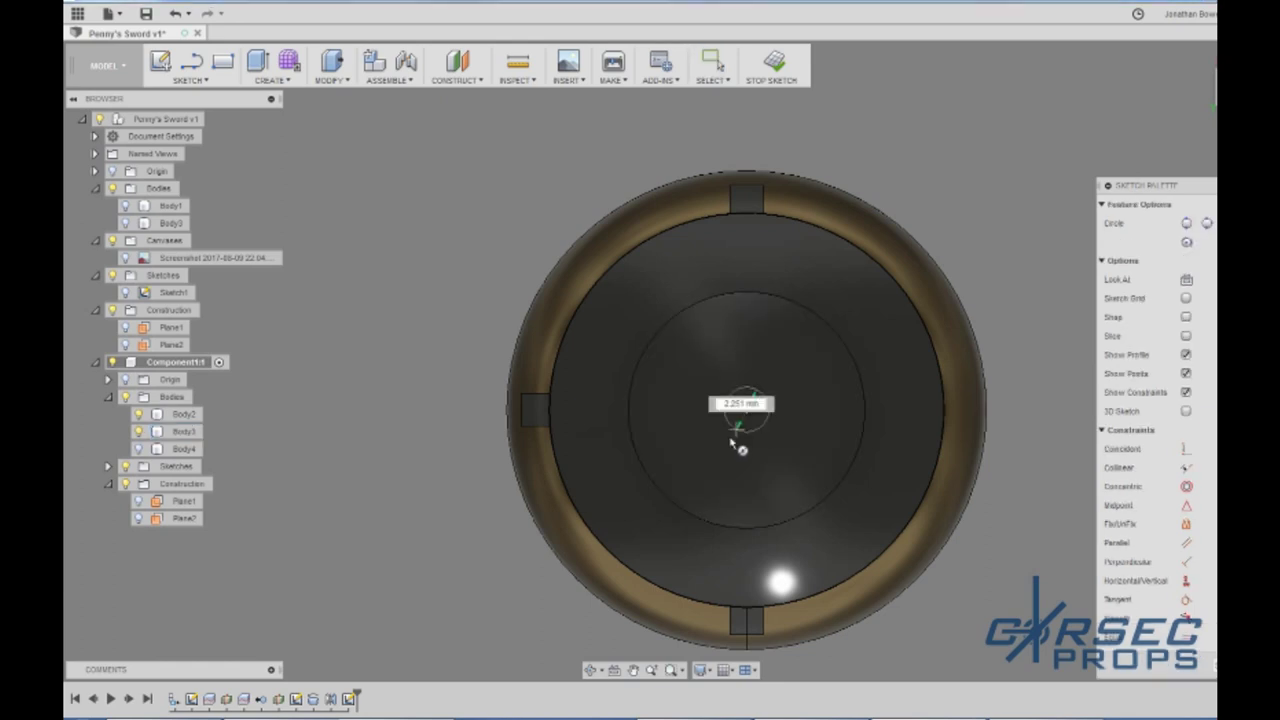
scroll(668, 418, "up", 3)
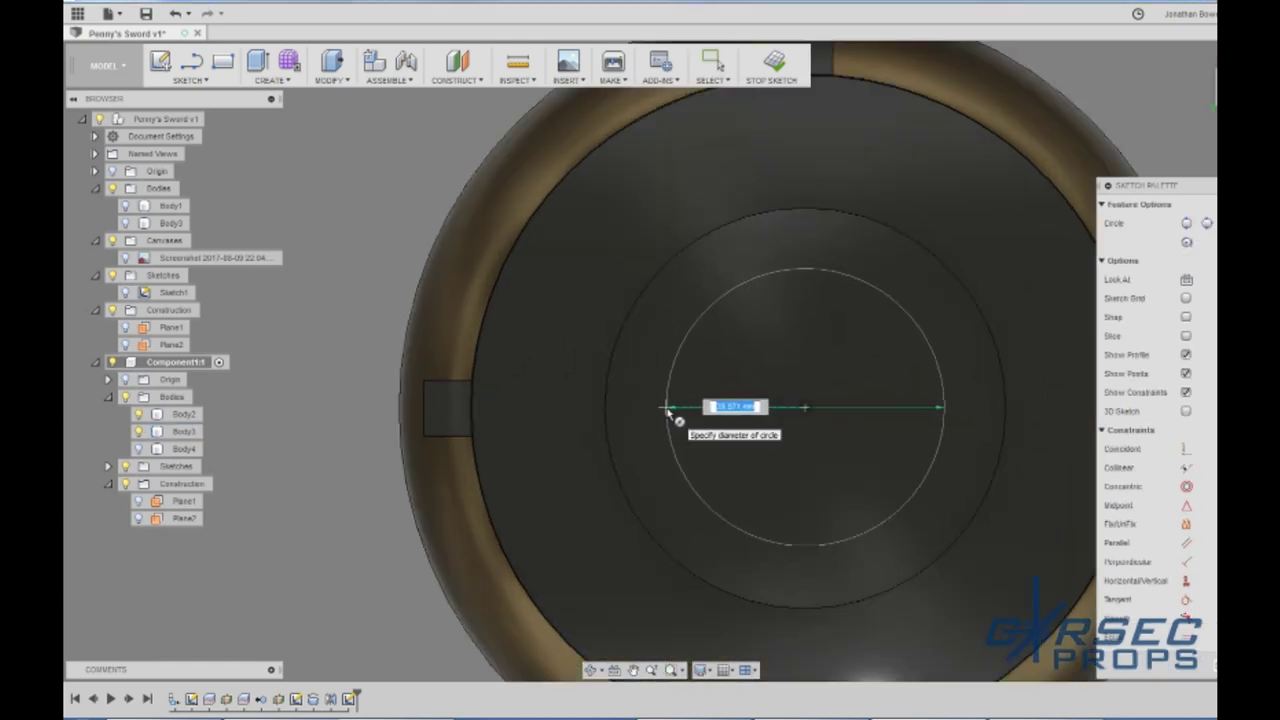
type("30")
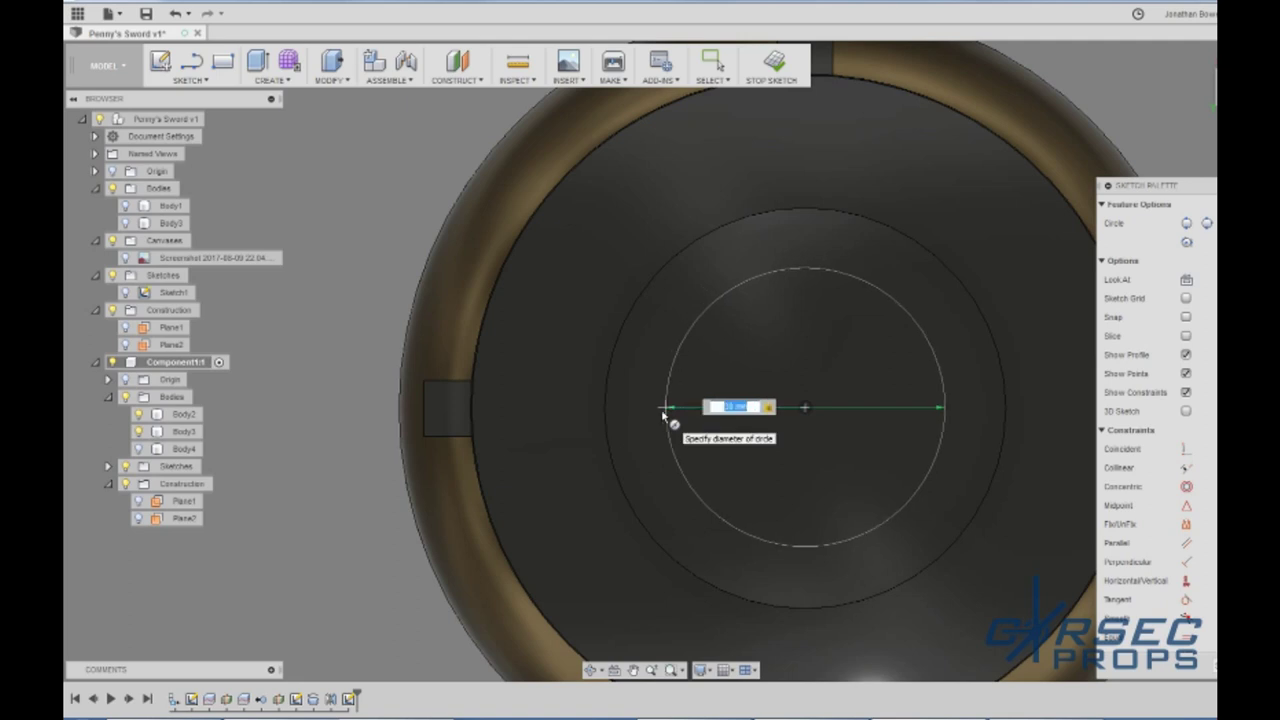
key("Return")
Step: Offset the 30 mm circle outward by about 0.9 mm
key("o")
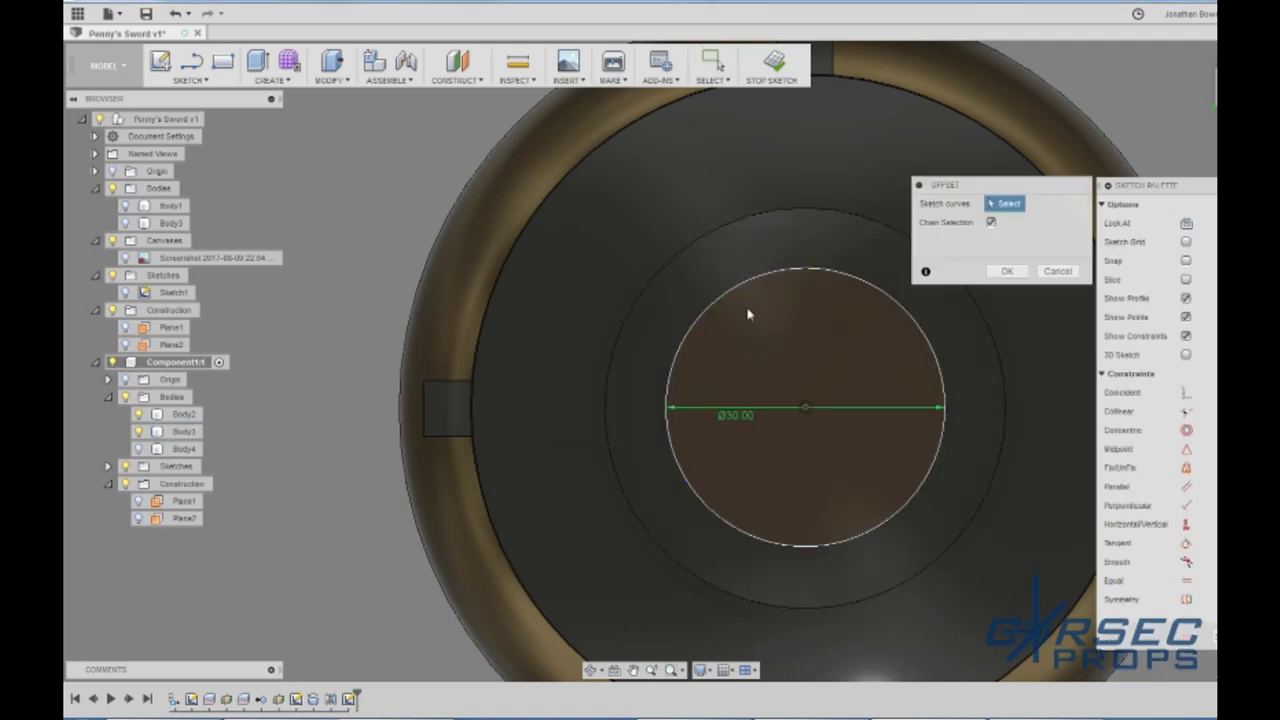
left_click(738, 285)
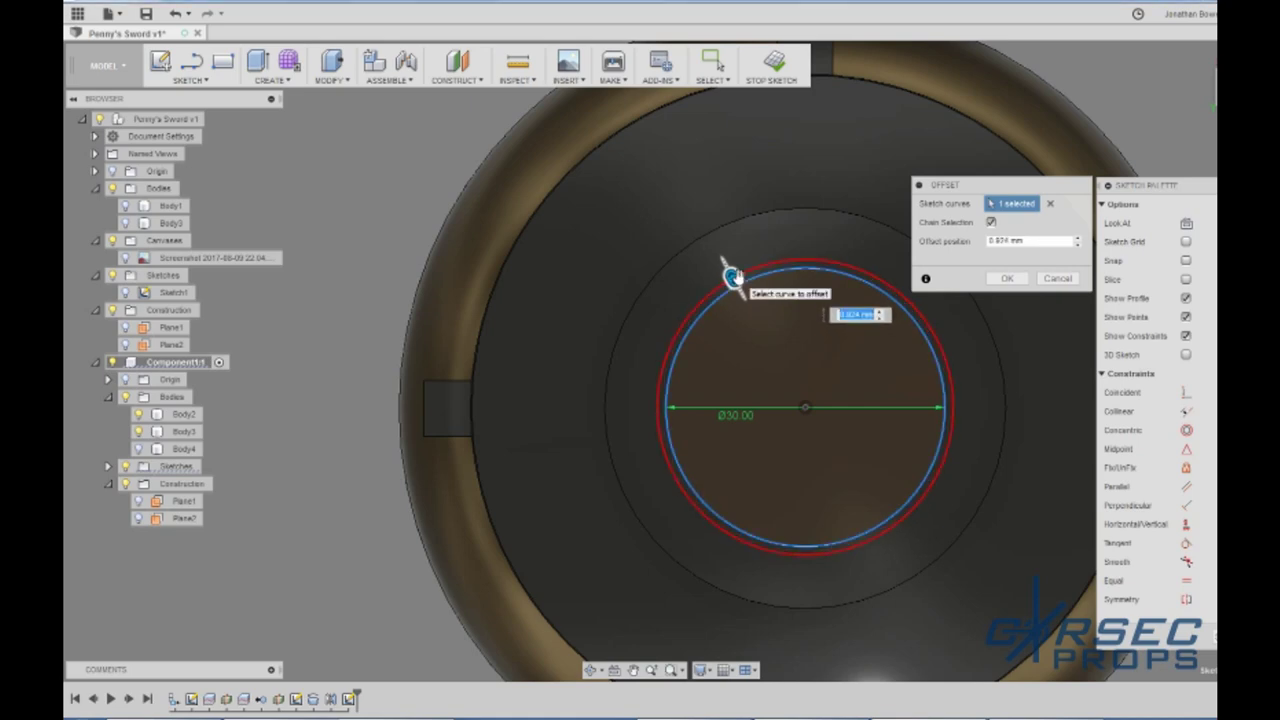
key("Return")
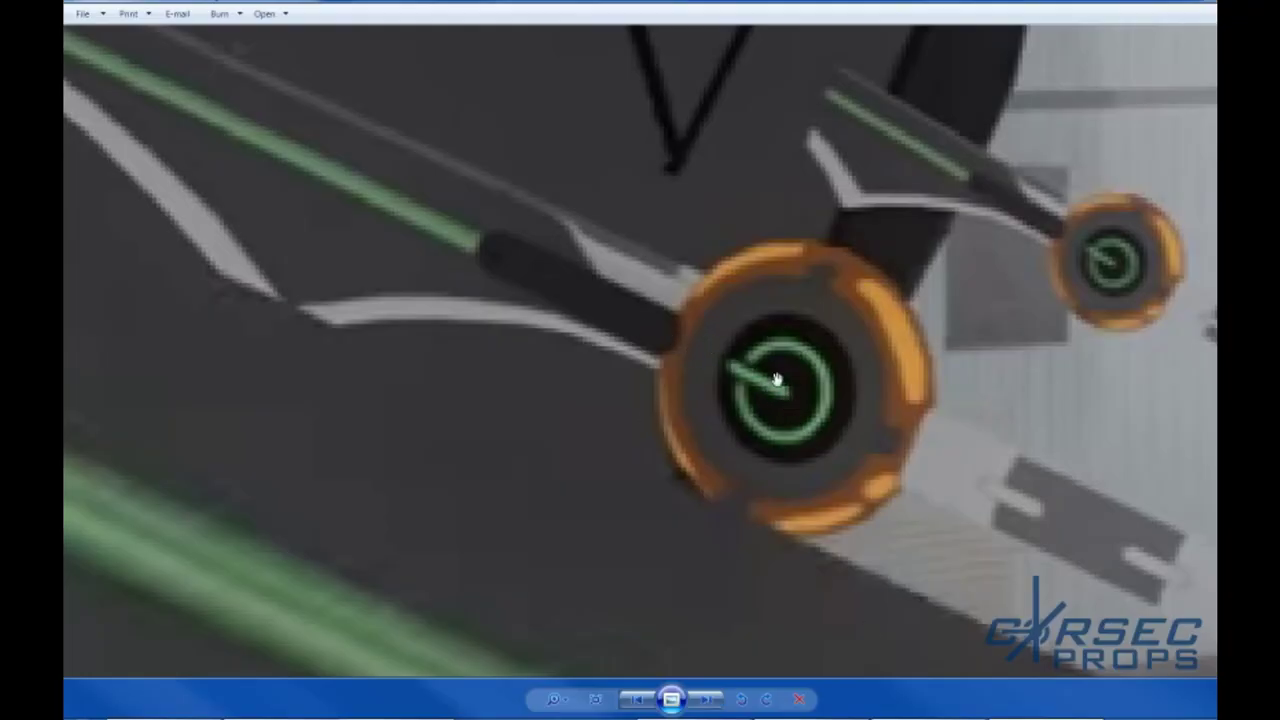
Step: Examine the green ring and pointer on the sword's hub in the reference image and return to the sketch
scroll(790, 418, "down", 5)
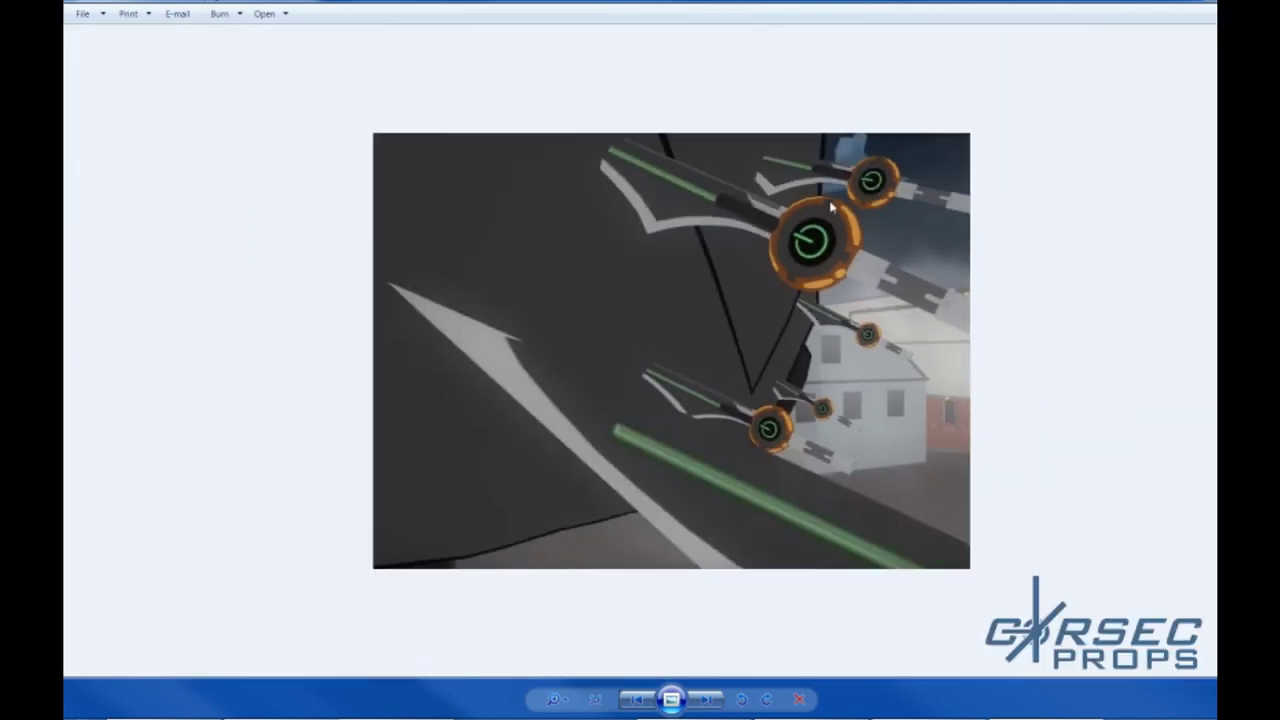
scroll(832, 204, "up", 3)
scroll(840, 203, "down", 2)
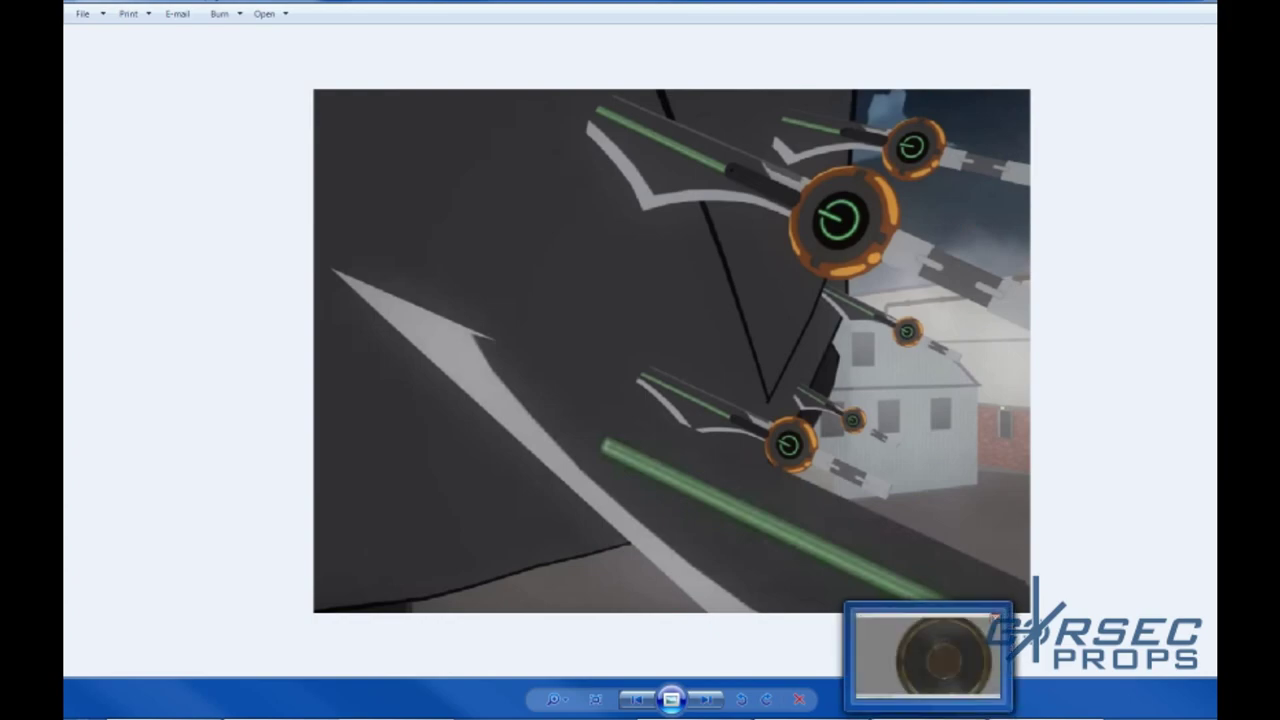
left_click(928, 717)
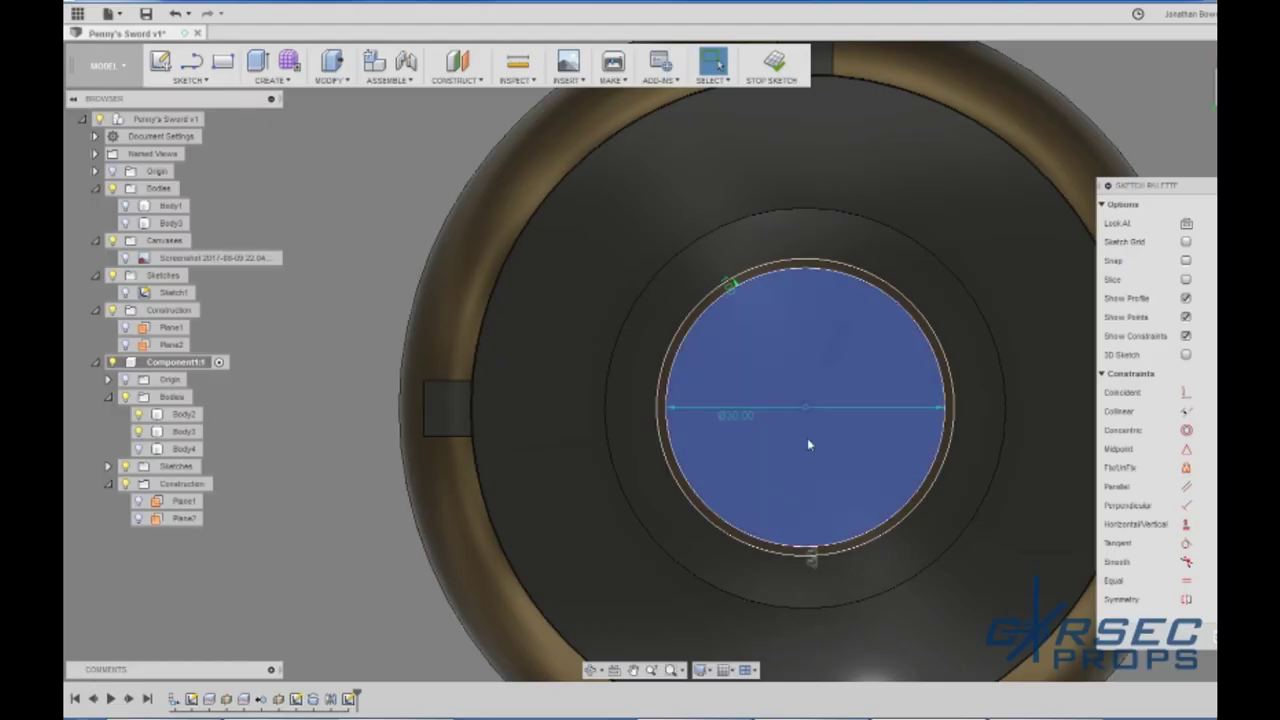
key("l")
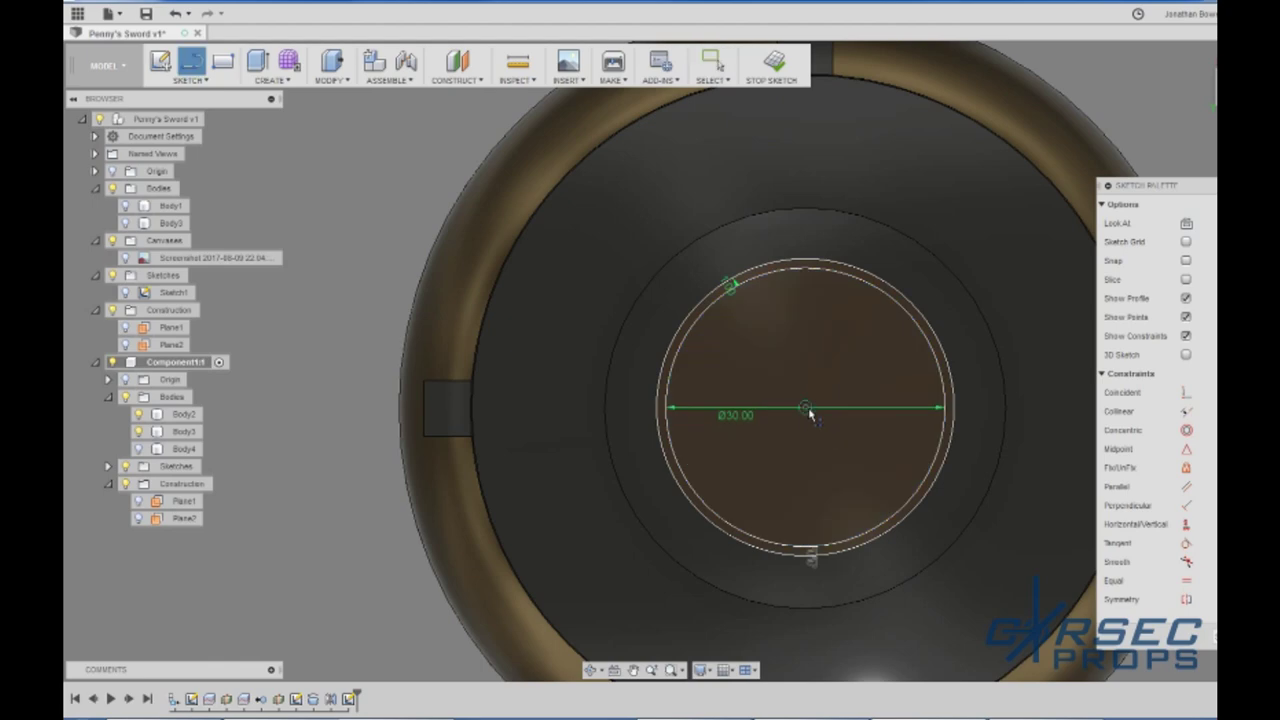
left_click(807, 409)
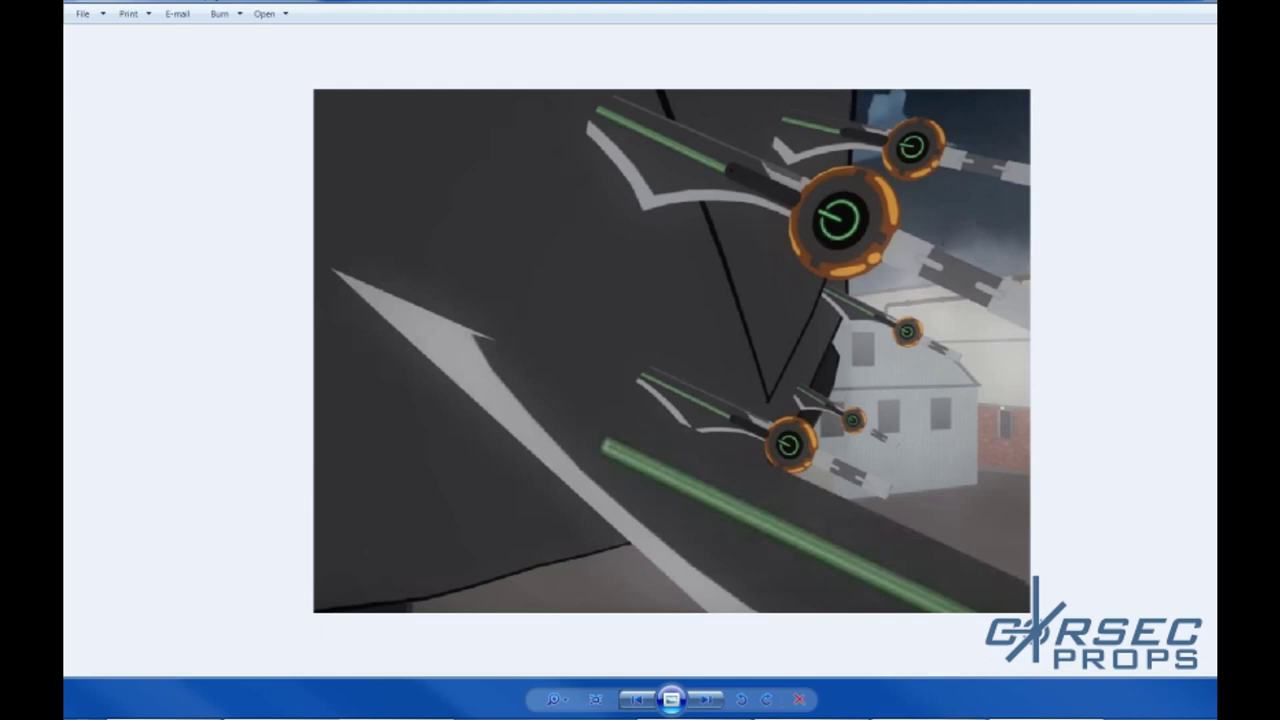
mouse_move(928, 716)
left_click(928, 655)
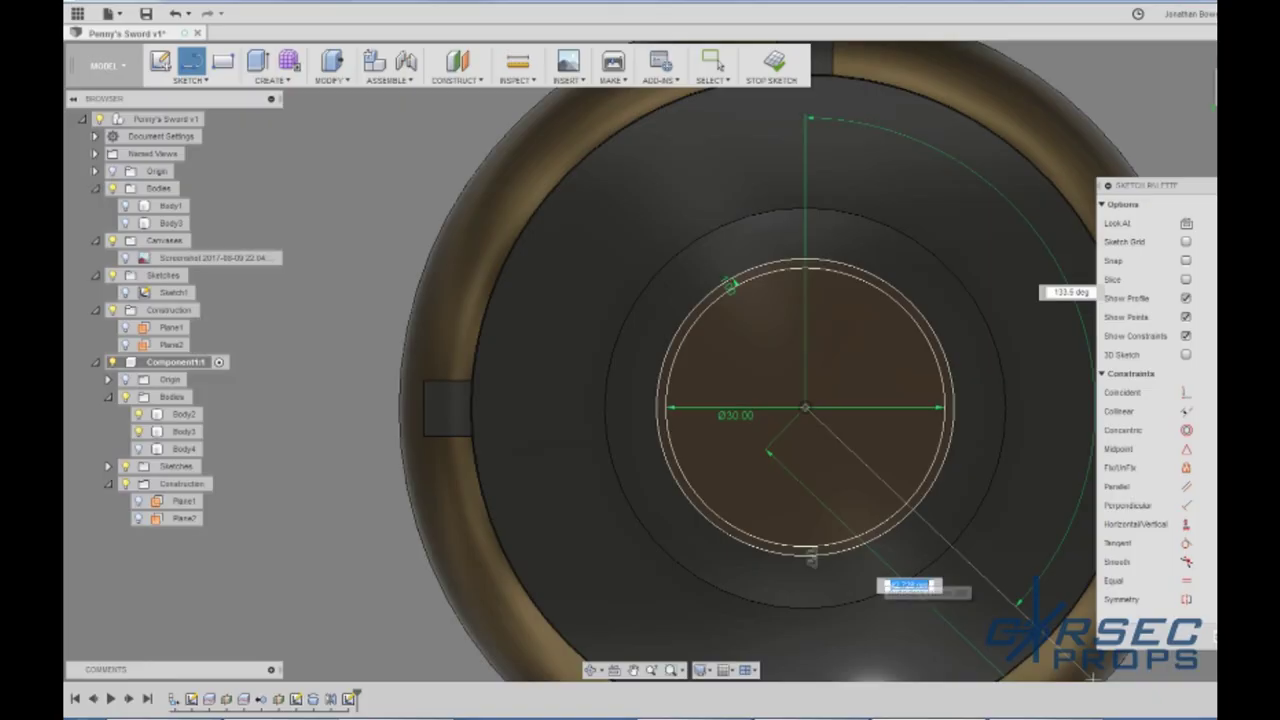
left_click(806, 409)
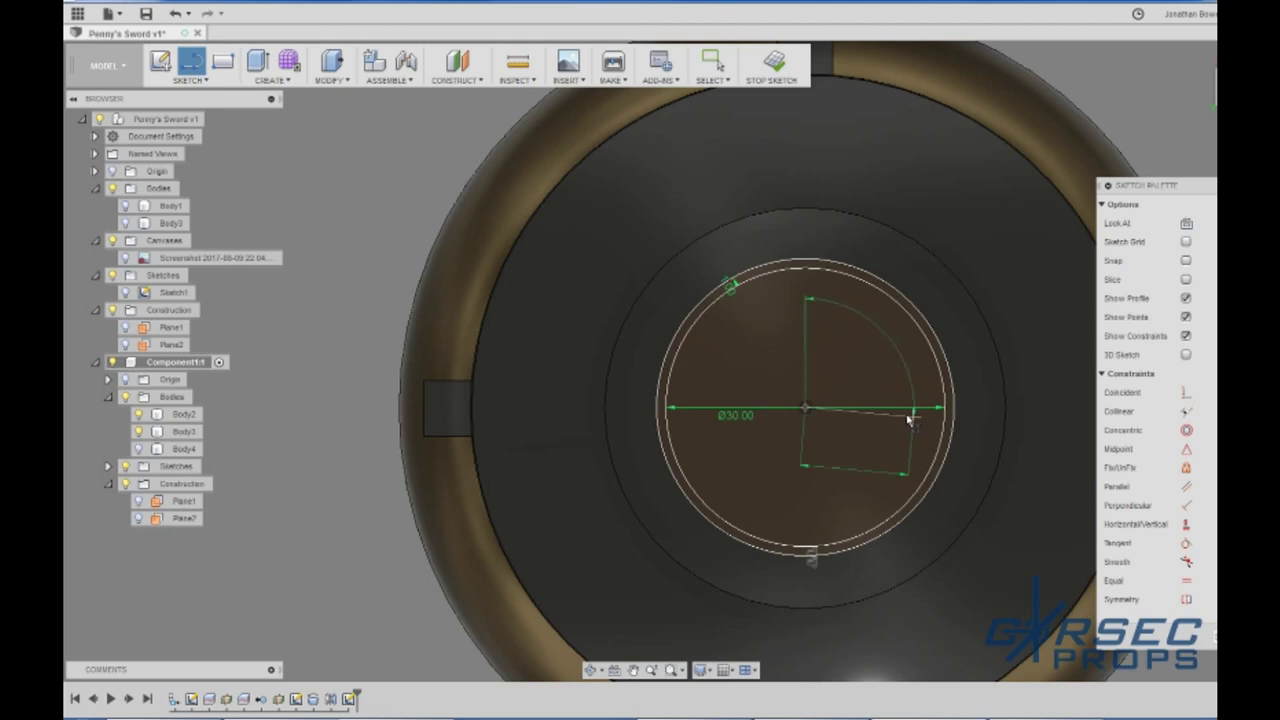
key("Escape")
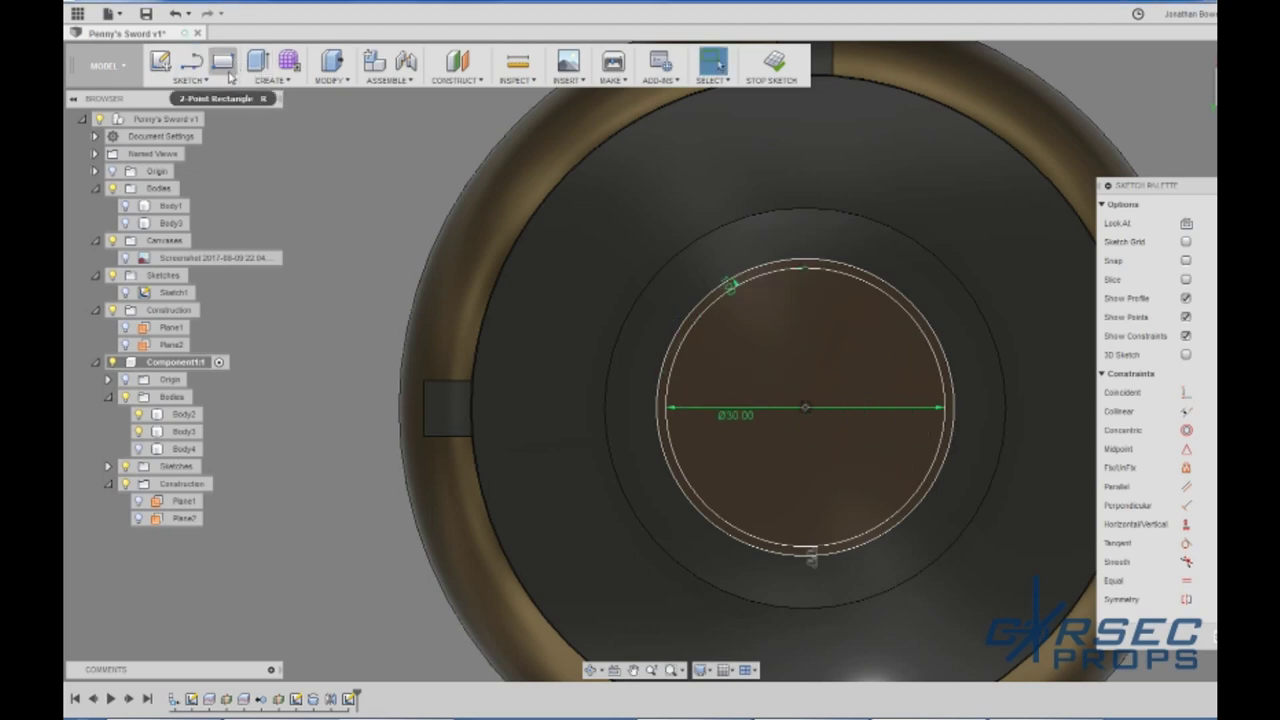
Step: Try a 20 mm by 2 mm three-point rectangle running horizontally from the circles' centre, and undo it
left_click(224, 82)
mouse_move(228, 132)
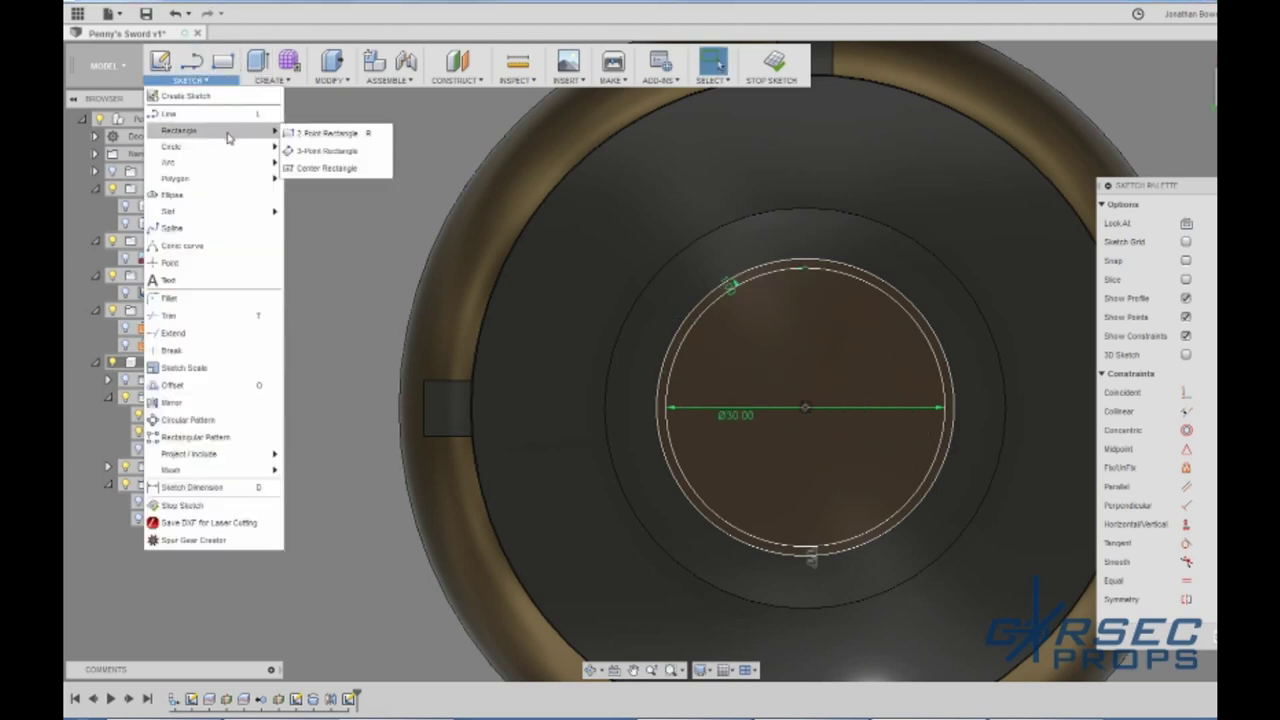
left_click(328, 151)
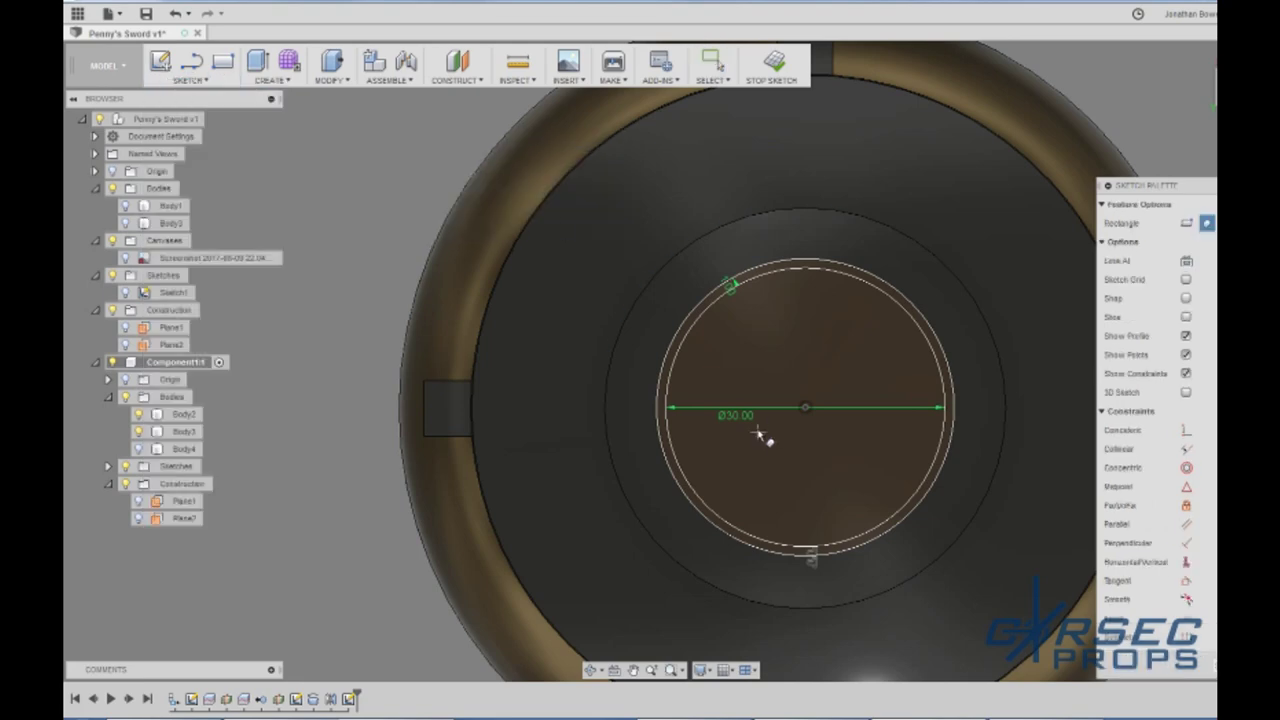
left_click(806, 409)
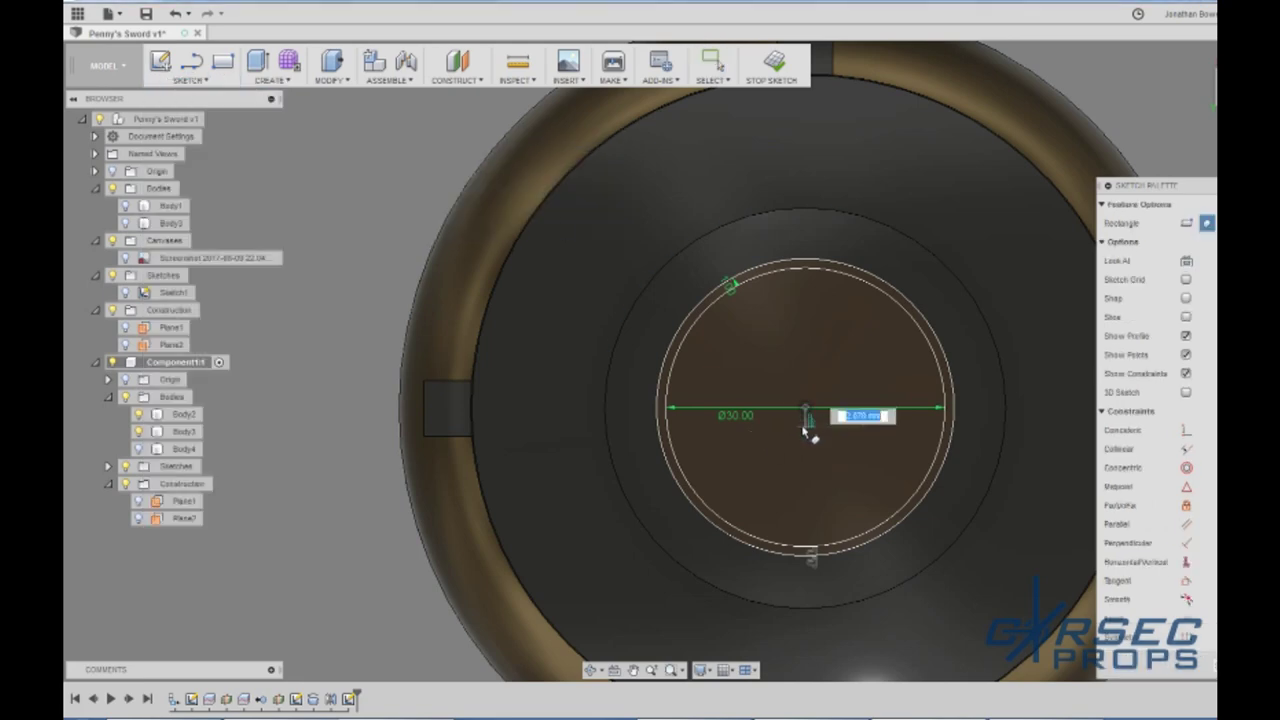
left_click(815, 463)
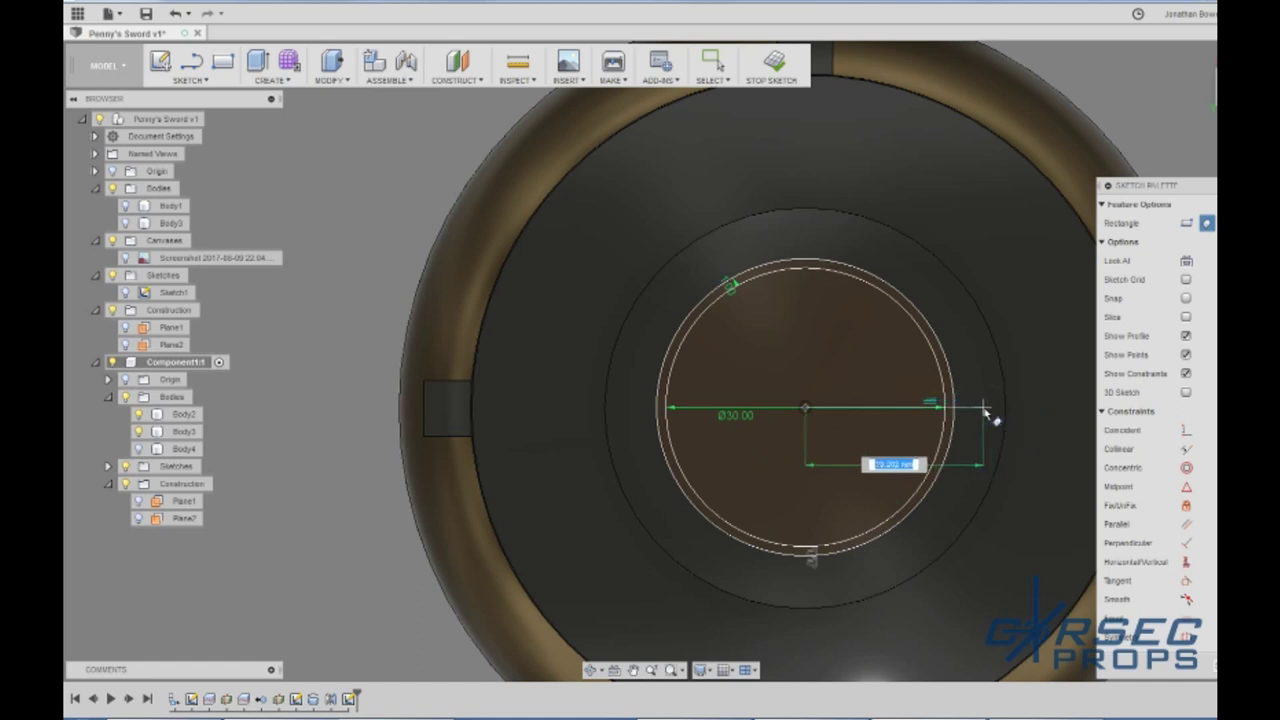
type("20")
key("Tab")
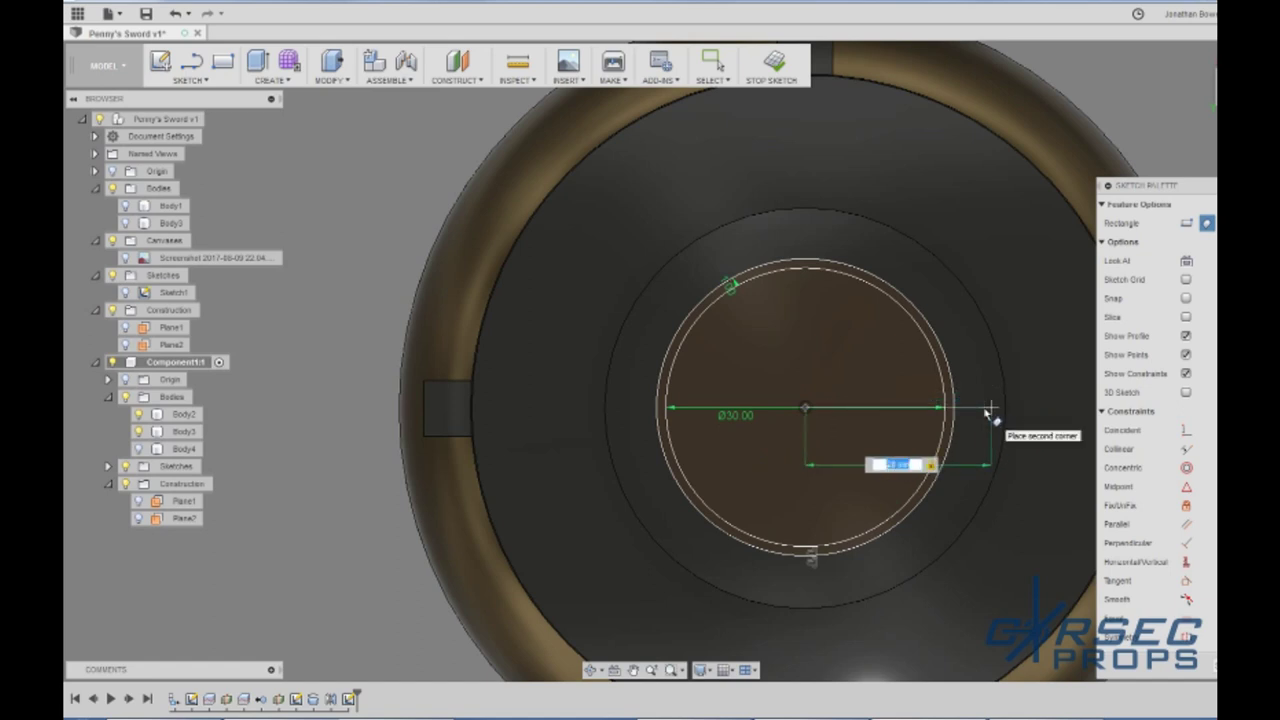
left_click(983, 410)
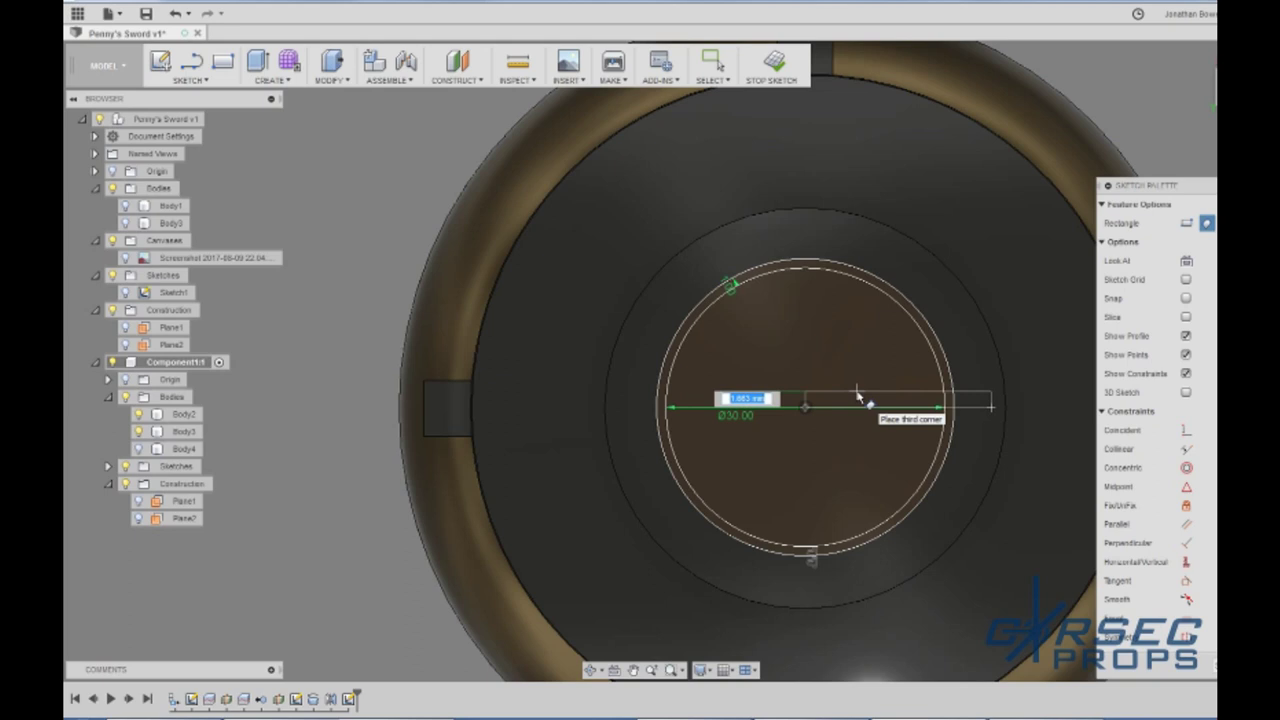
type("2")
key("Tab")
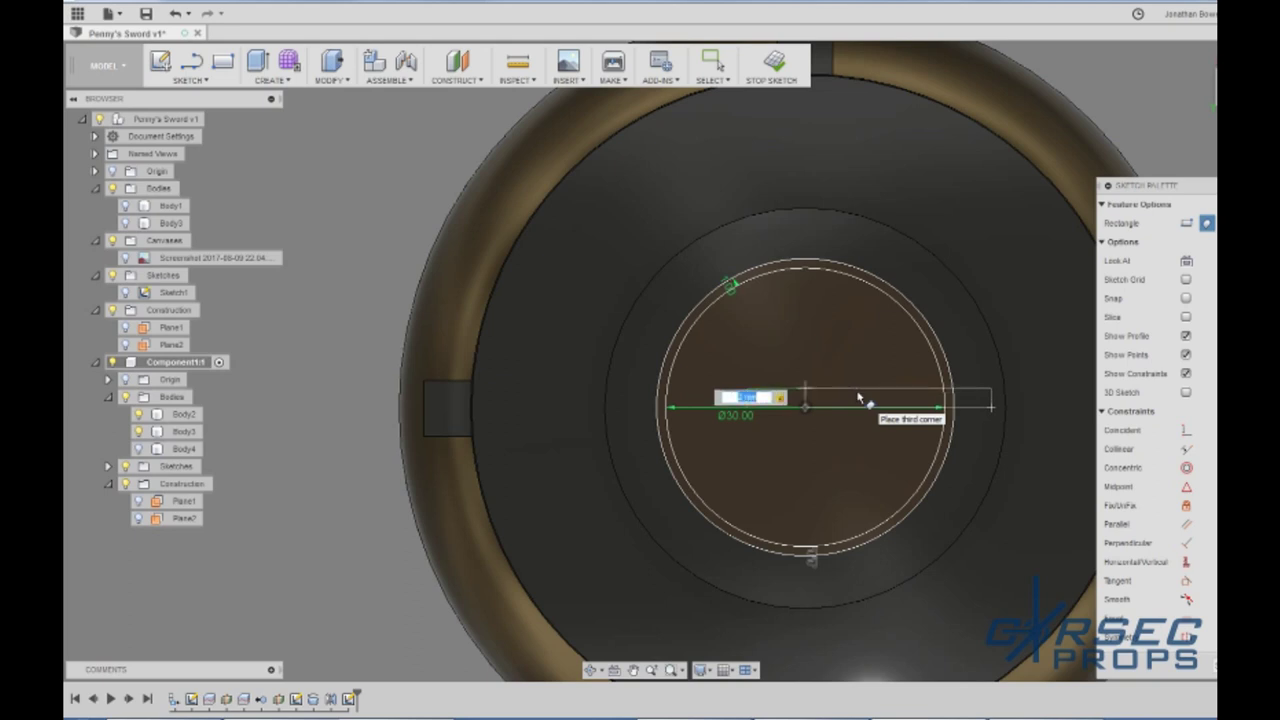
key("Return")
key("Escape")
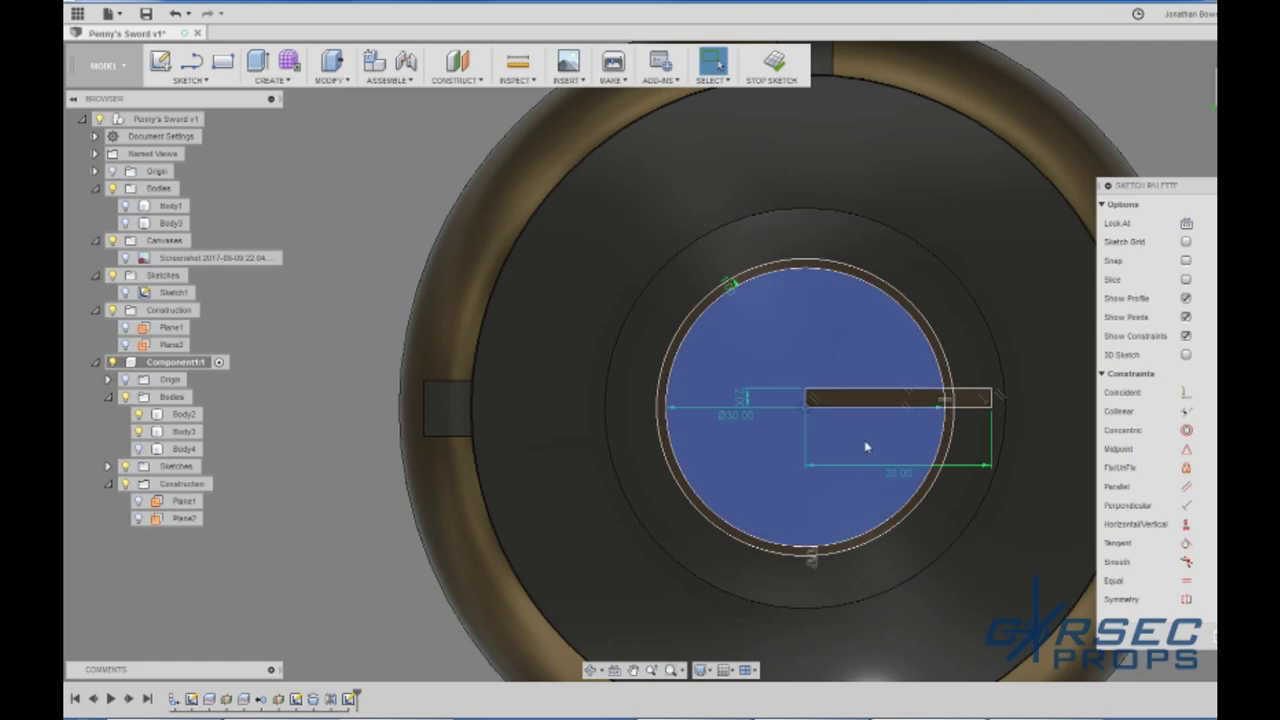
key("ctrl+z")
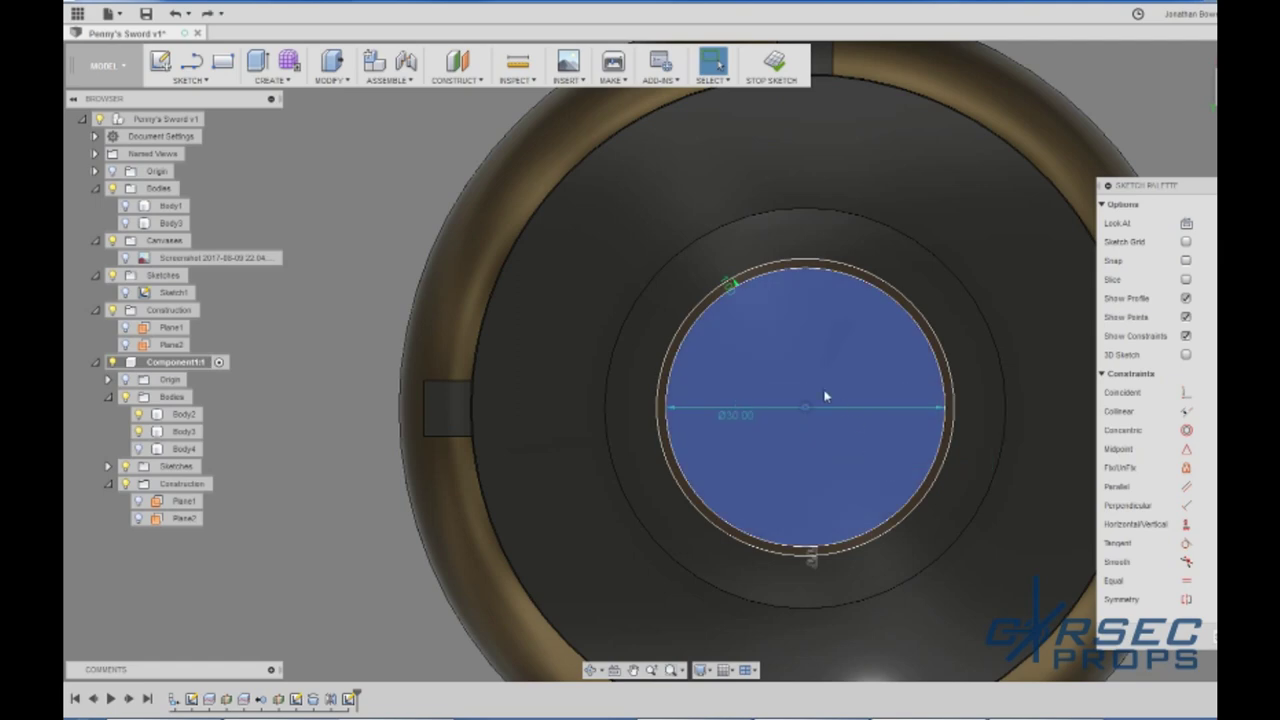
Step: Draw a 2 mm line straight down from the circles' centre
key("l")
left_click(803, 410)
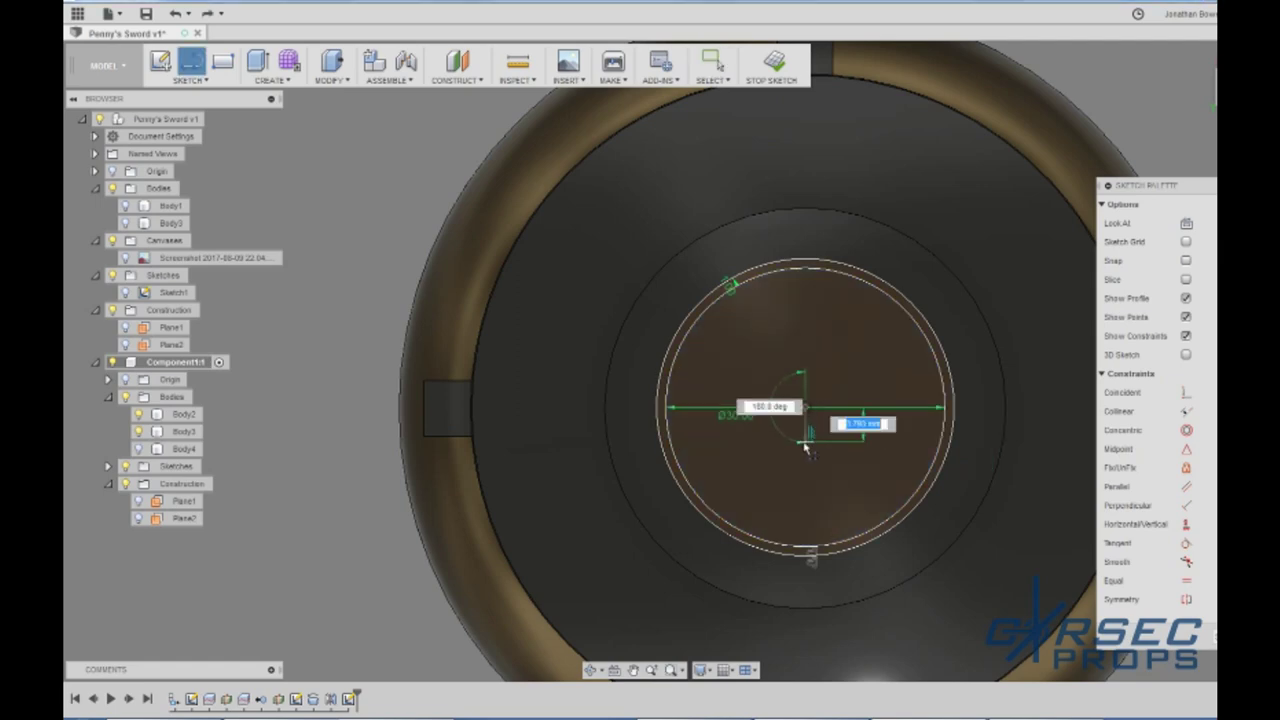
type("2")
key("Tab")
key("Tab")
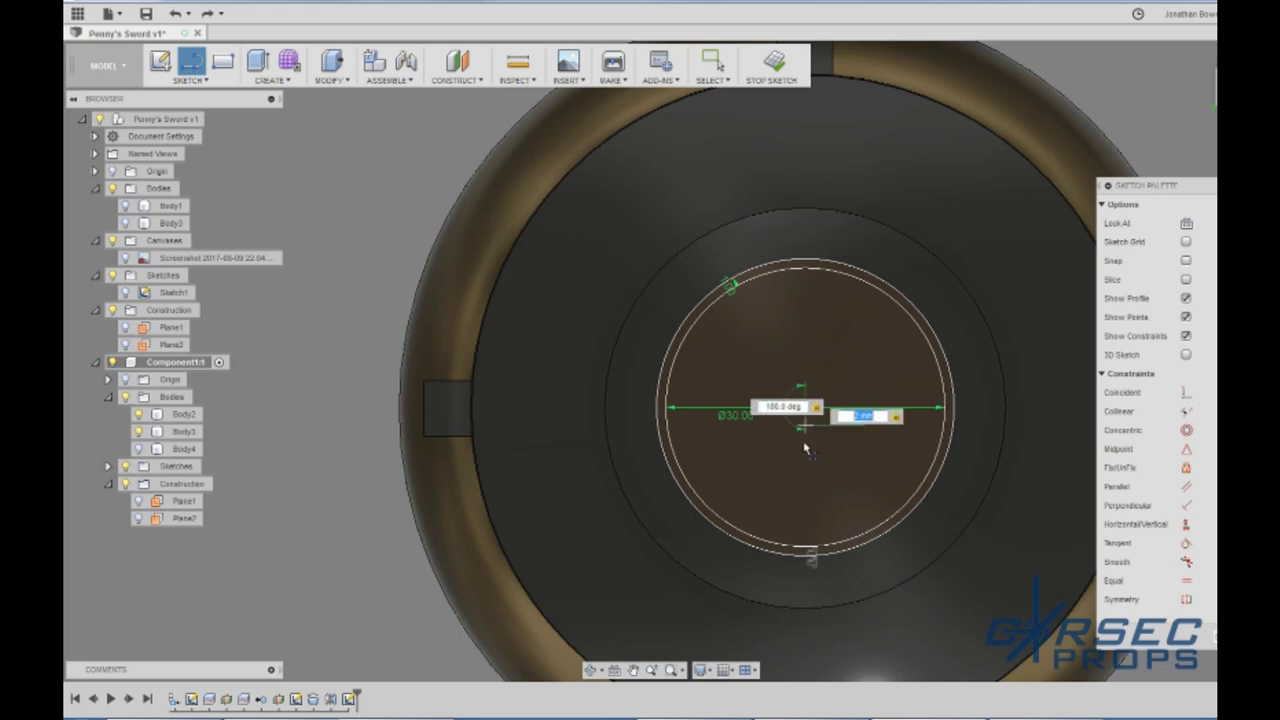
key("Return")
key("Escape")
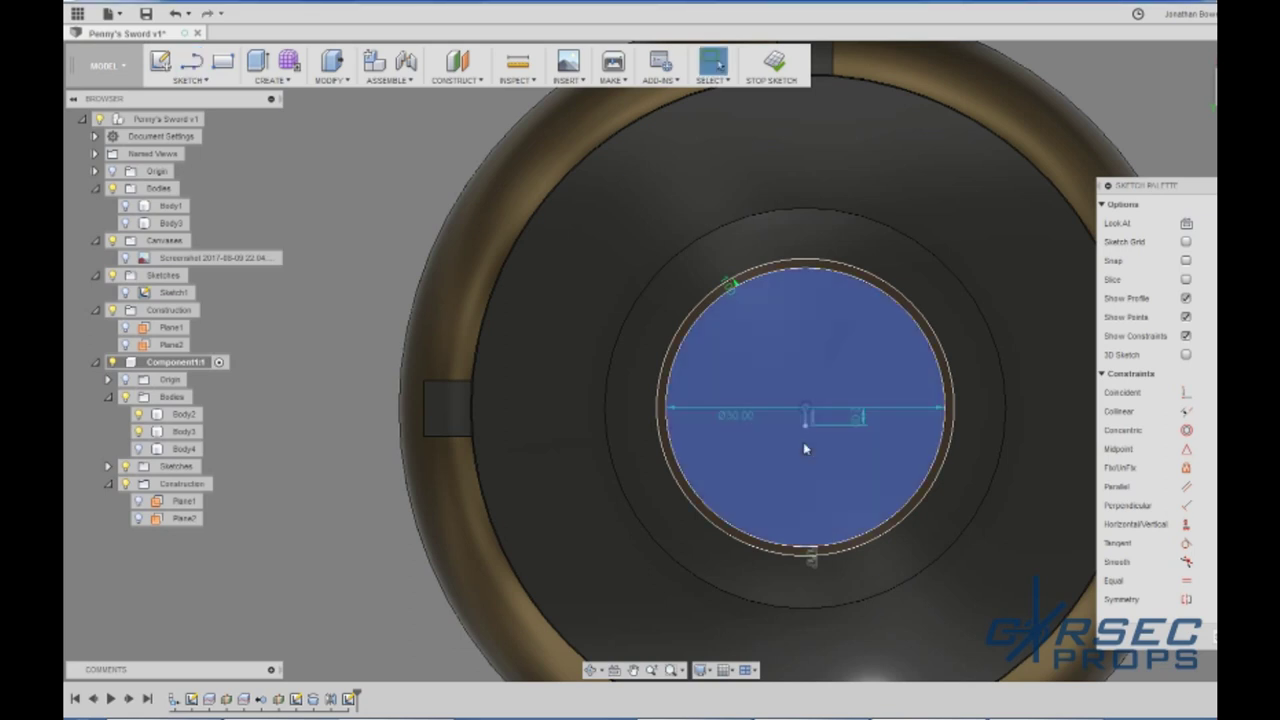
Step: Draw a 20 mm horizontal line from the circles' centre to the right, past both circles
key("l")
left_click(806, 410)
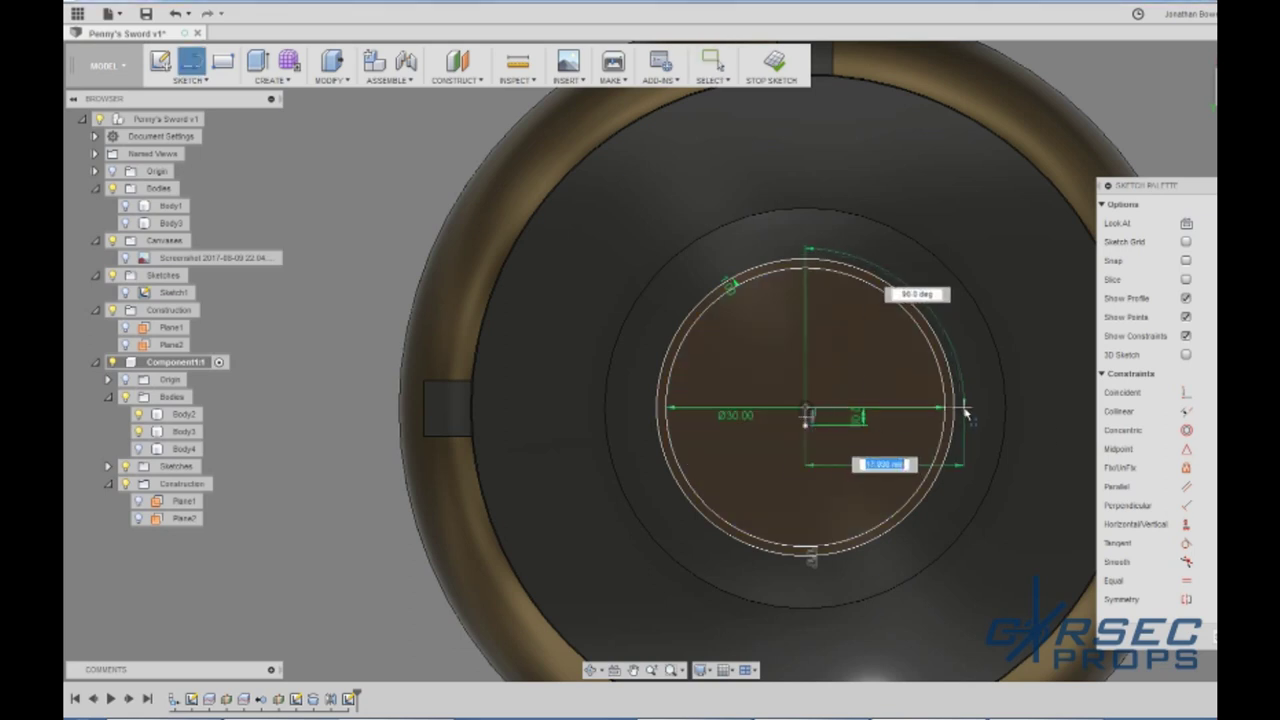
type("20")
key("Tab")
key("Tab")
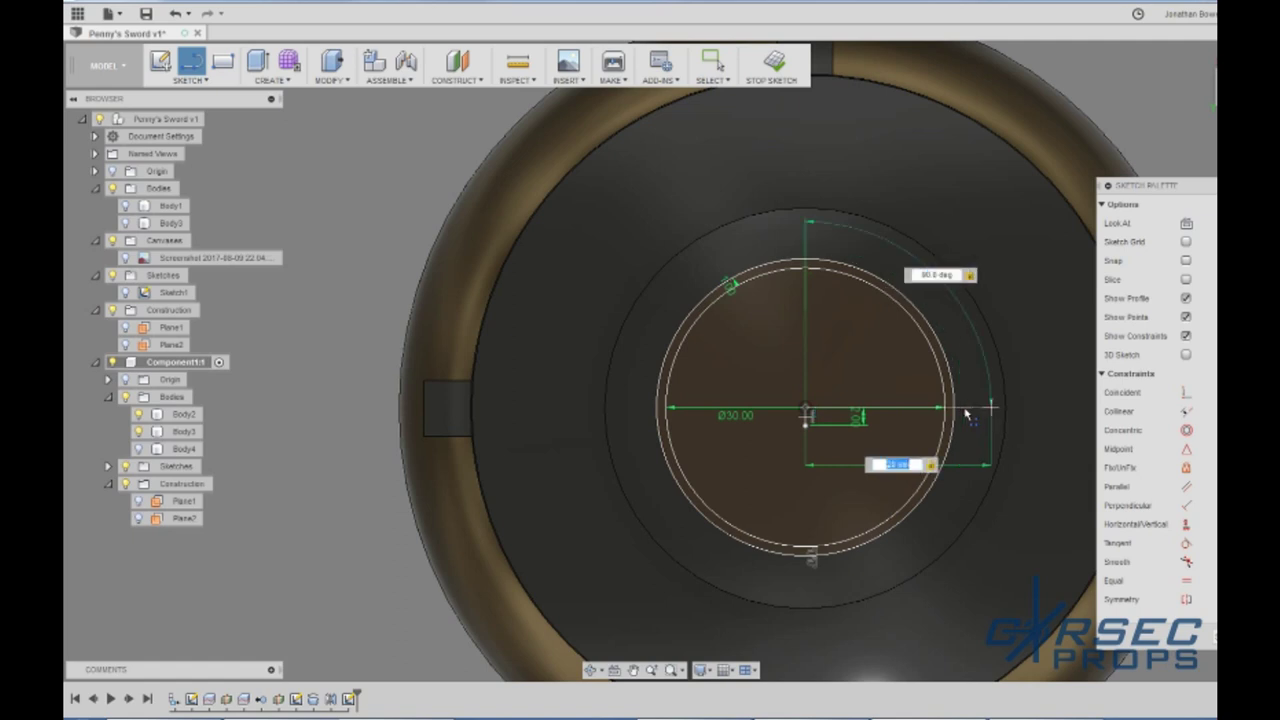
key("Return")
key("Escape")
Step: Draw a 2 mm line straight up from the outer end of the 20 mm line
key("l")
left_click(990, 407)
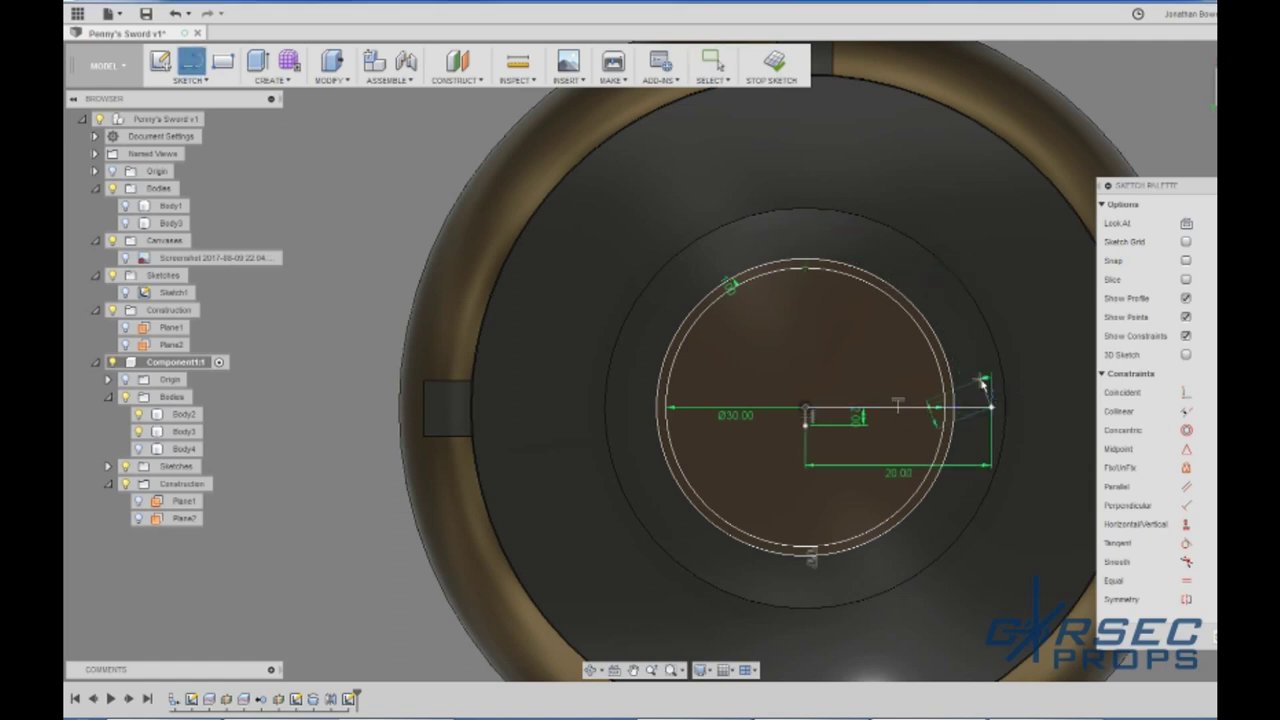
type("2")
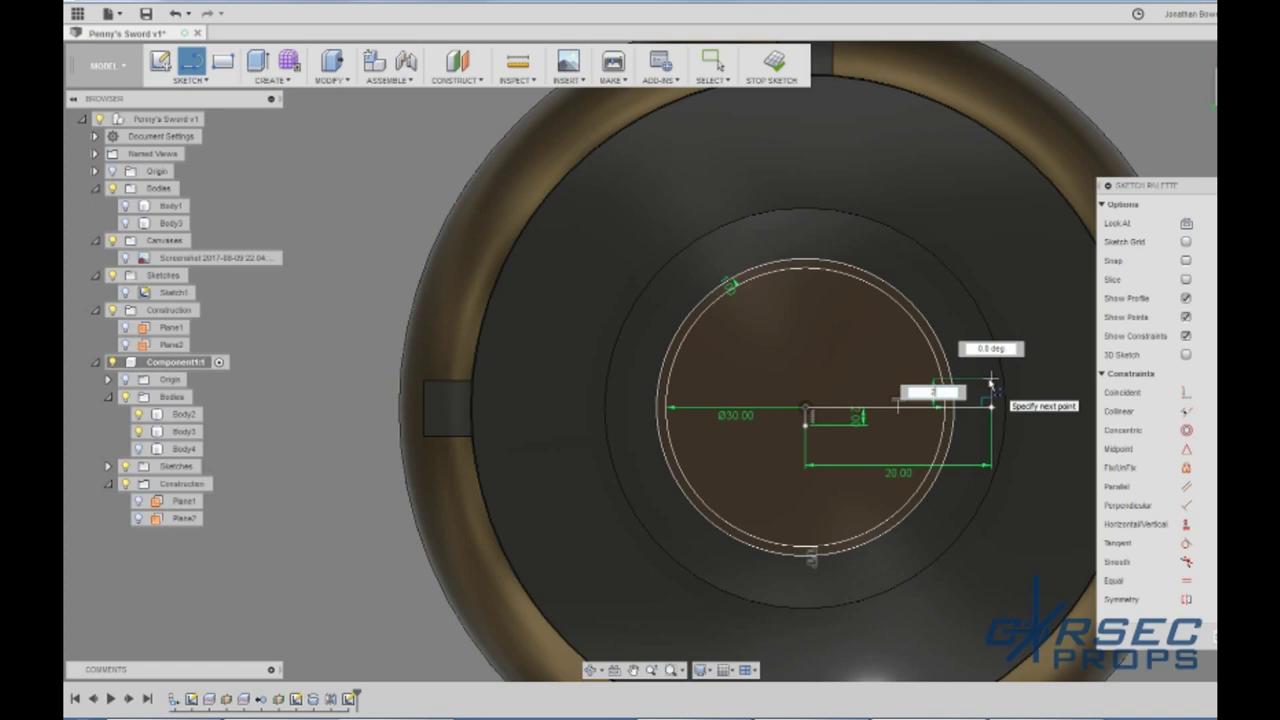
key("Tab")
key("Tab")
key("Return")
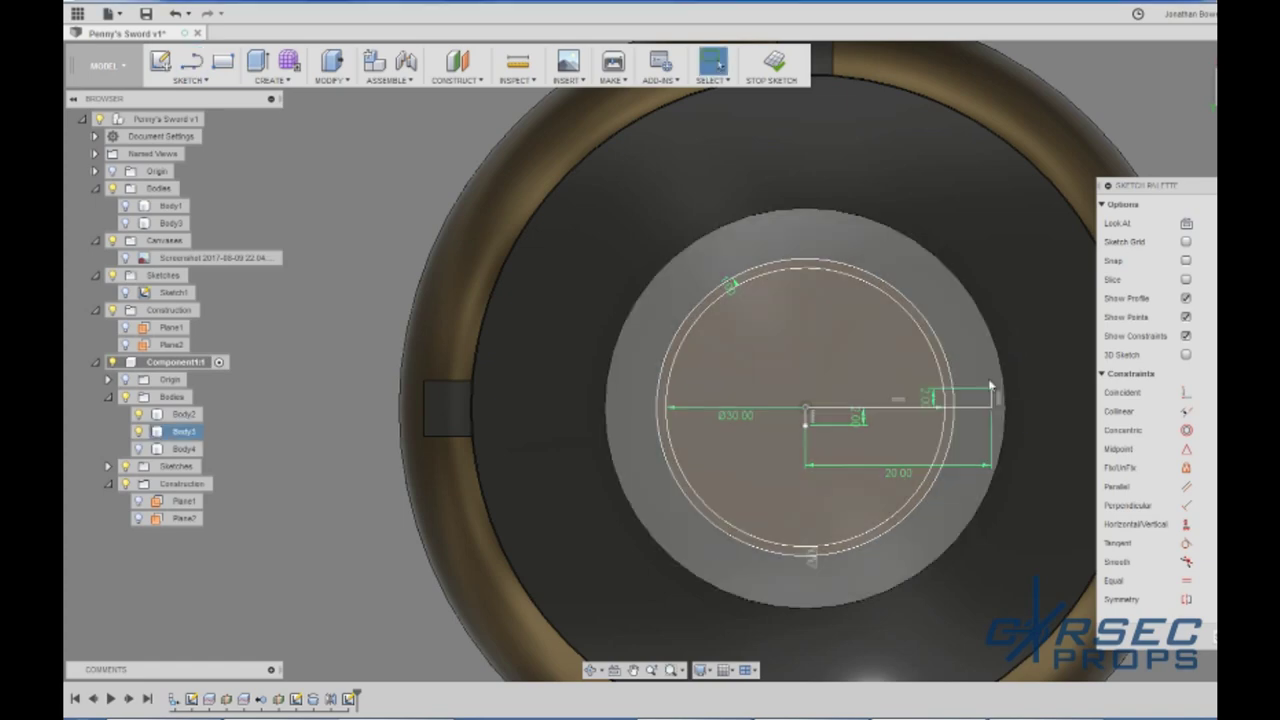
Step: Draw a two-point rectangle between the free ends of the two 2 mm lines to form the pointer outline
key("r")
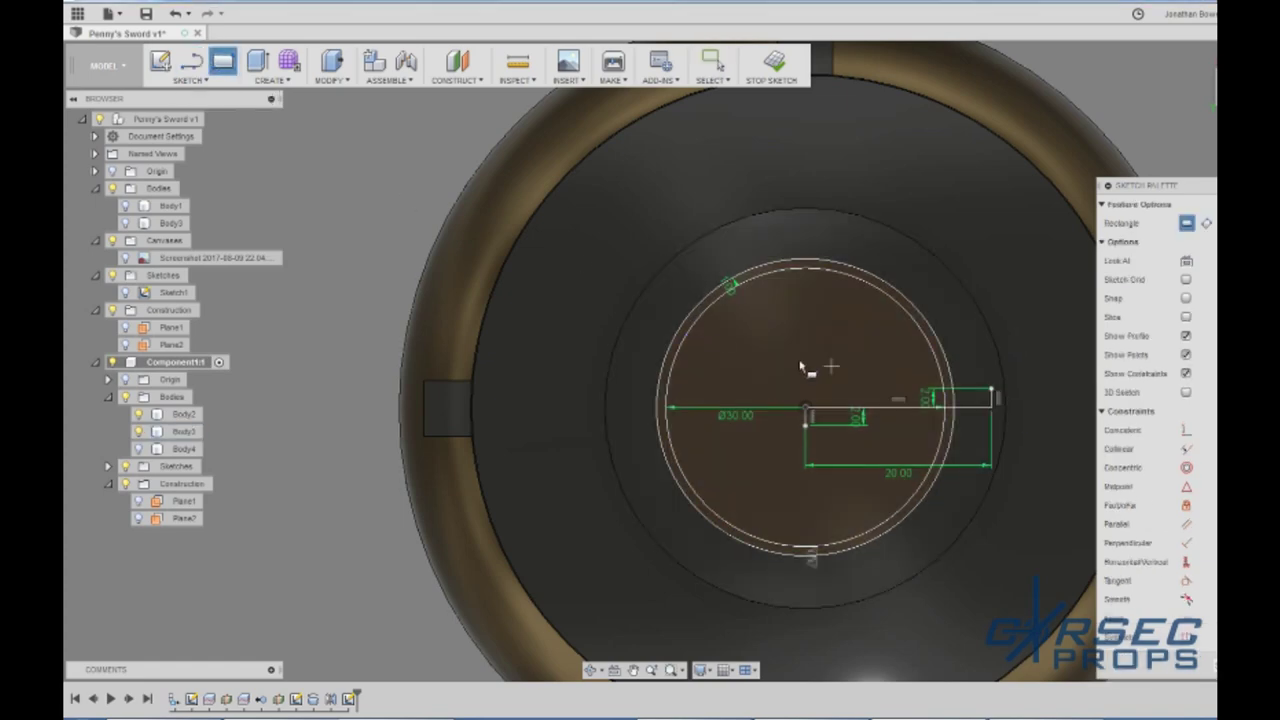
left_click(991, 389)
left_click(806, 426)
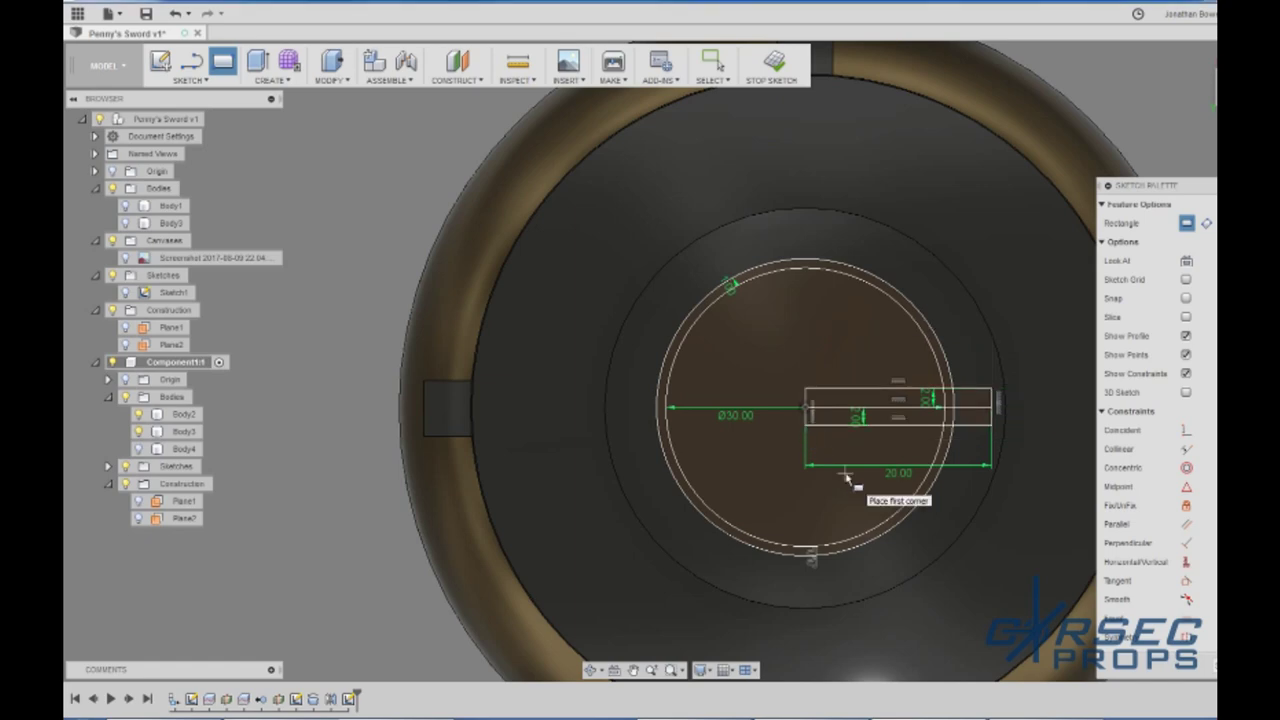
Step: Offset the whole pointer rectangle inward by 1 mm
scroll(910, 442, "up", 3)
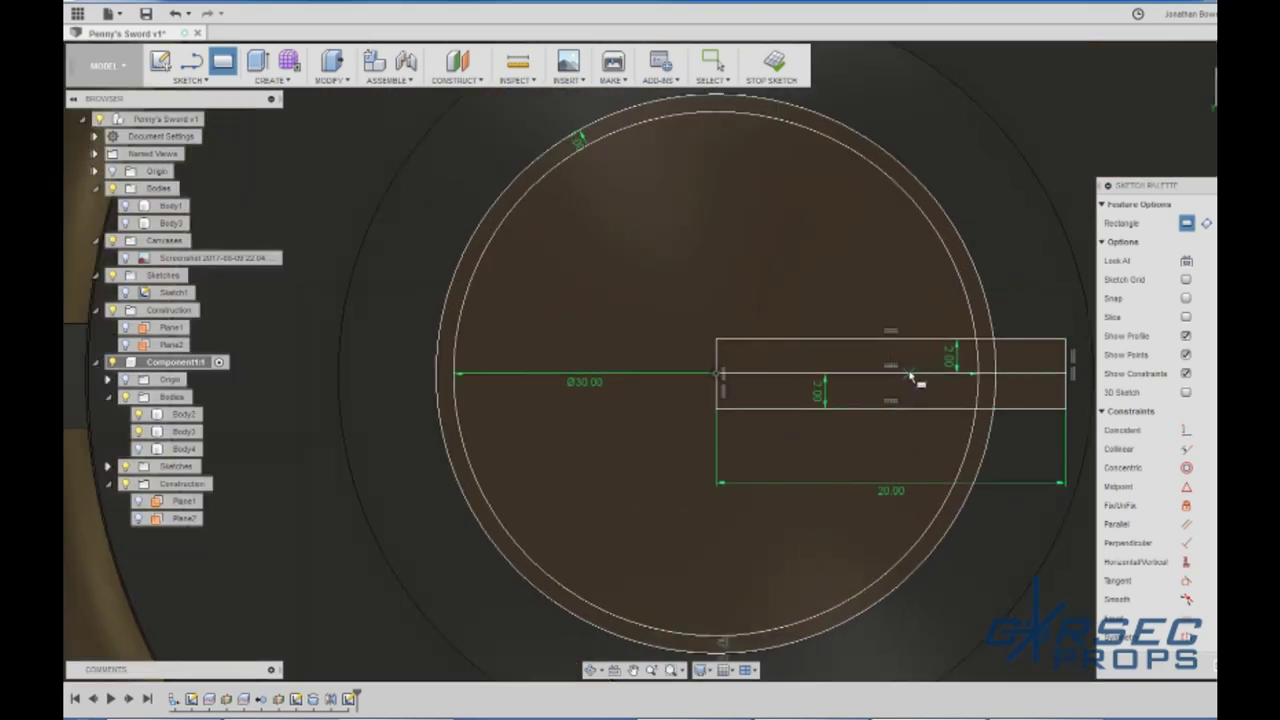
key("o")
left_click(840, 342)
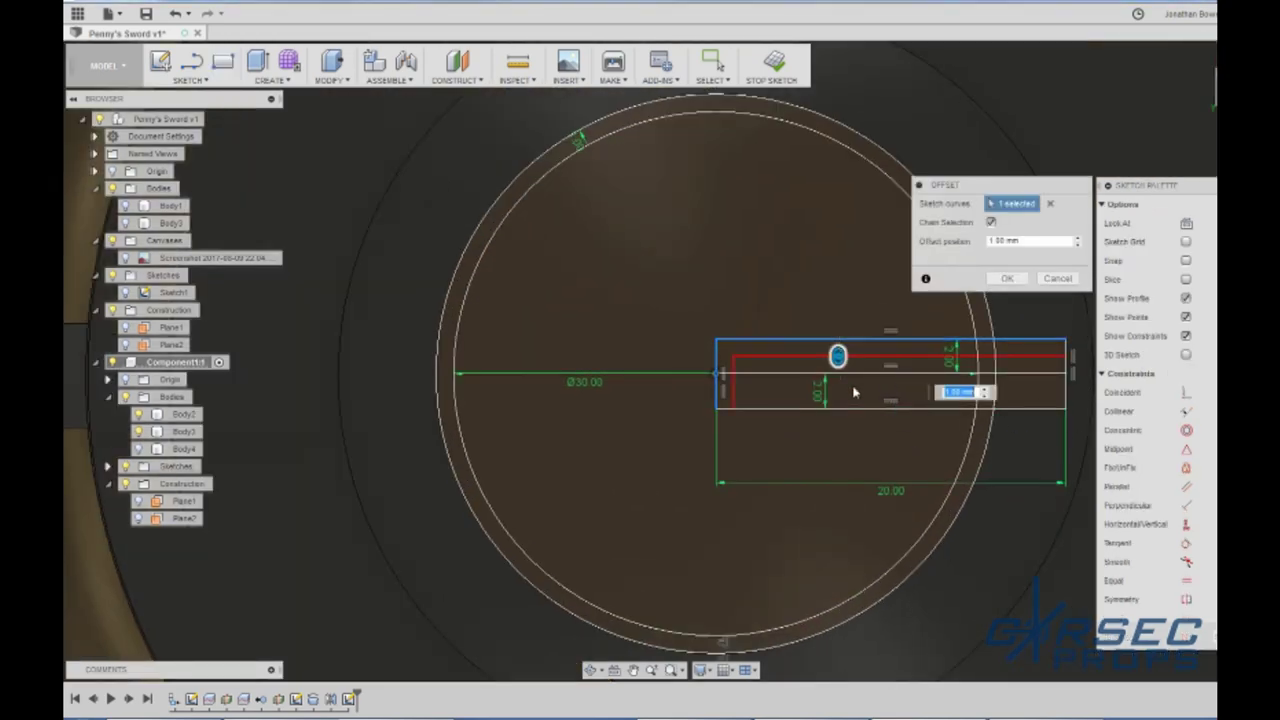
left_click(869, 409)
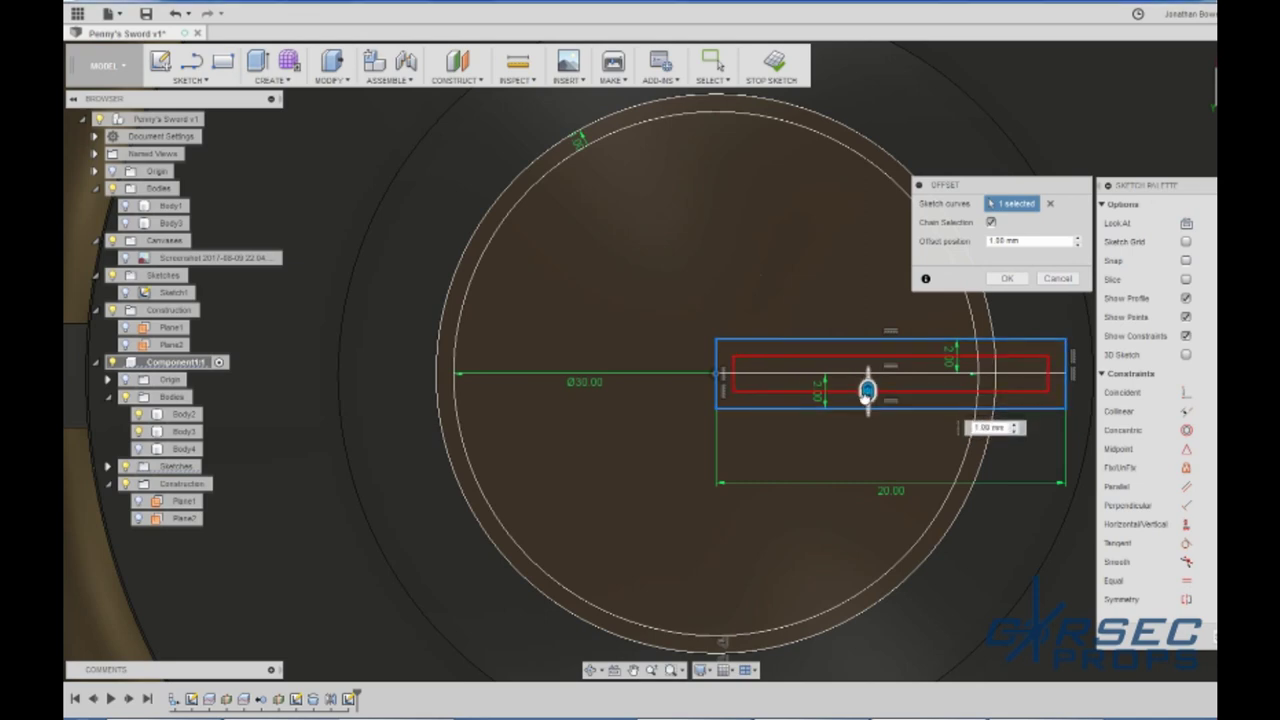
left_click_drag(867, 393, 866, 392)
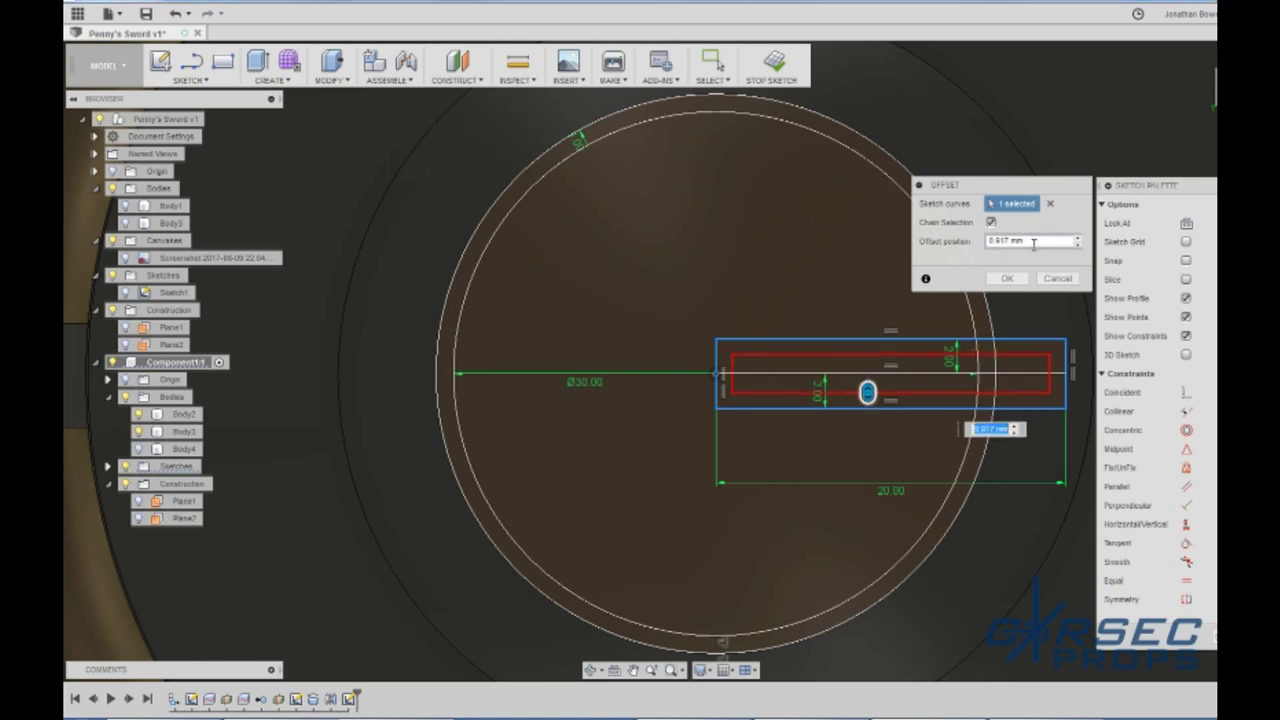
double_click(1034, 244)
type("1")
key("Return")
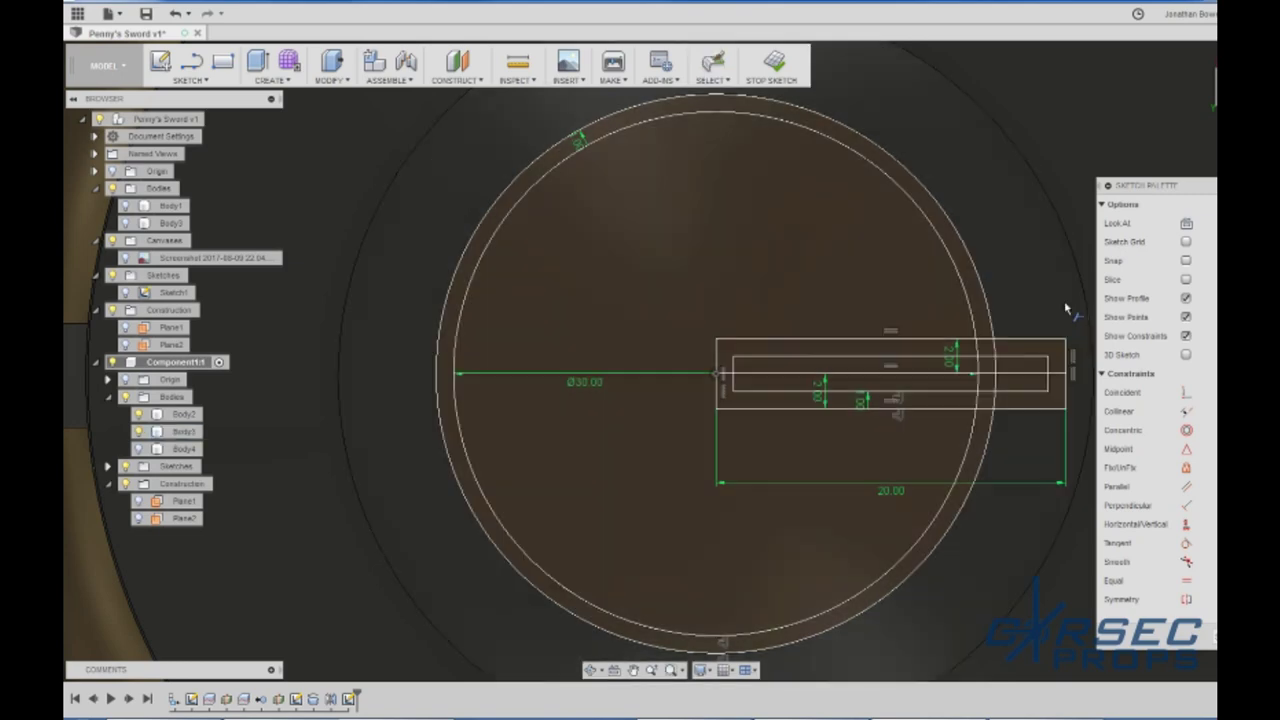
Step: Trim away all segments of both circles that lie inside the outer pointer rectangle
scroll(1005, 360, "up", 5)
left_click(900, 364)
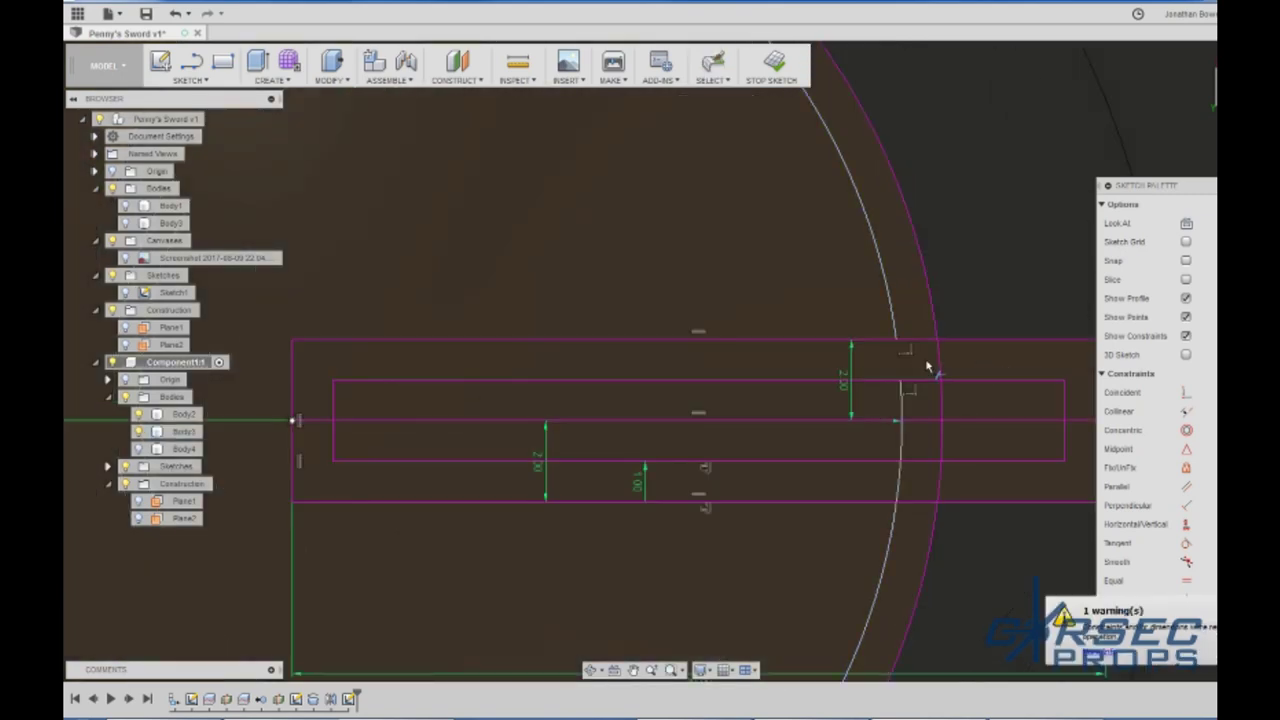
left_click(940, 363)
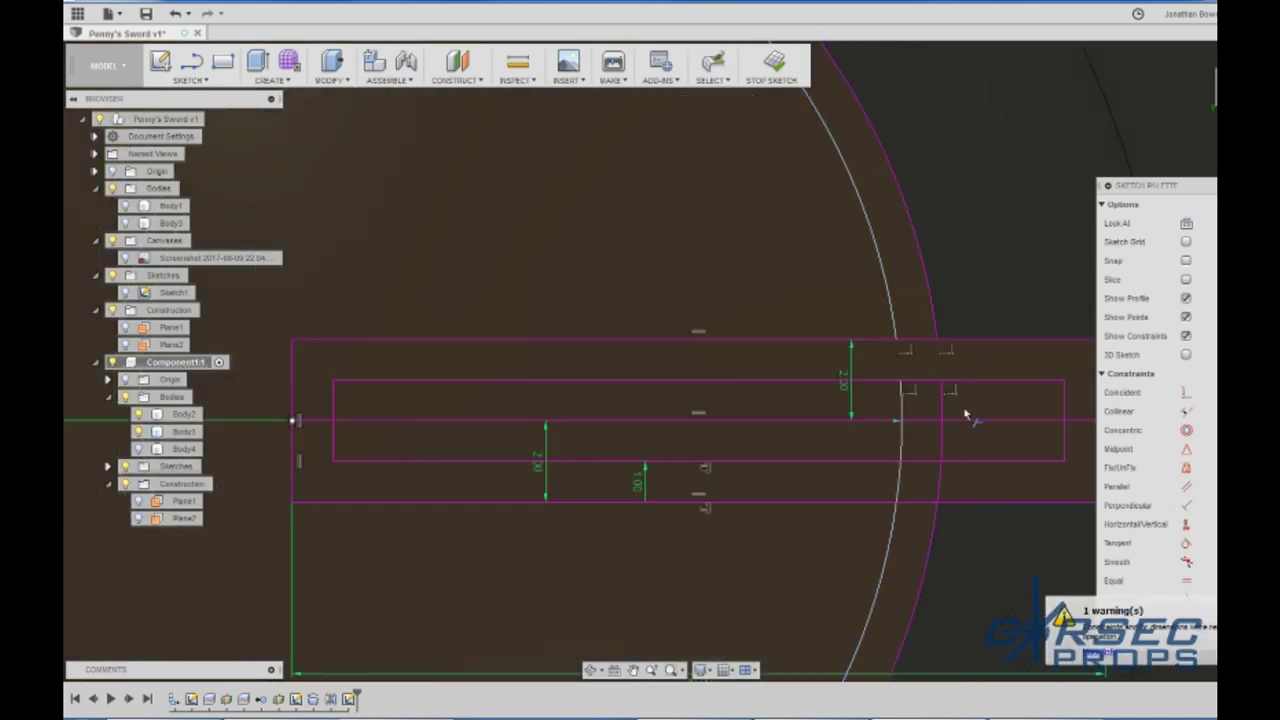
left_click(942, 486)
left_click(898, 481)
left_click(901, 446)
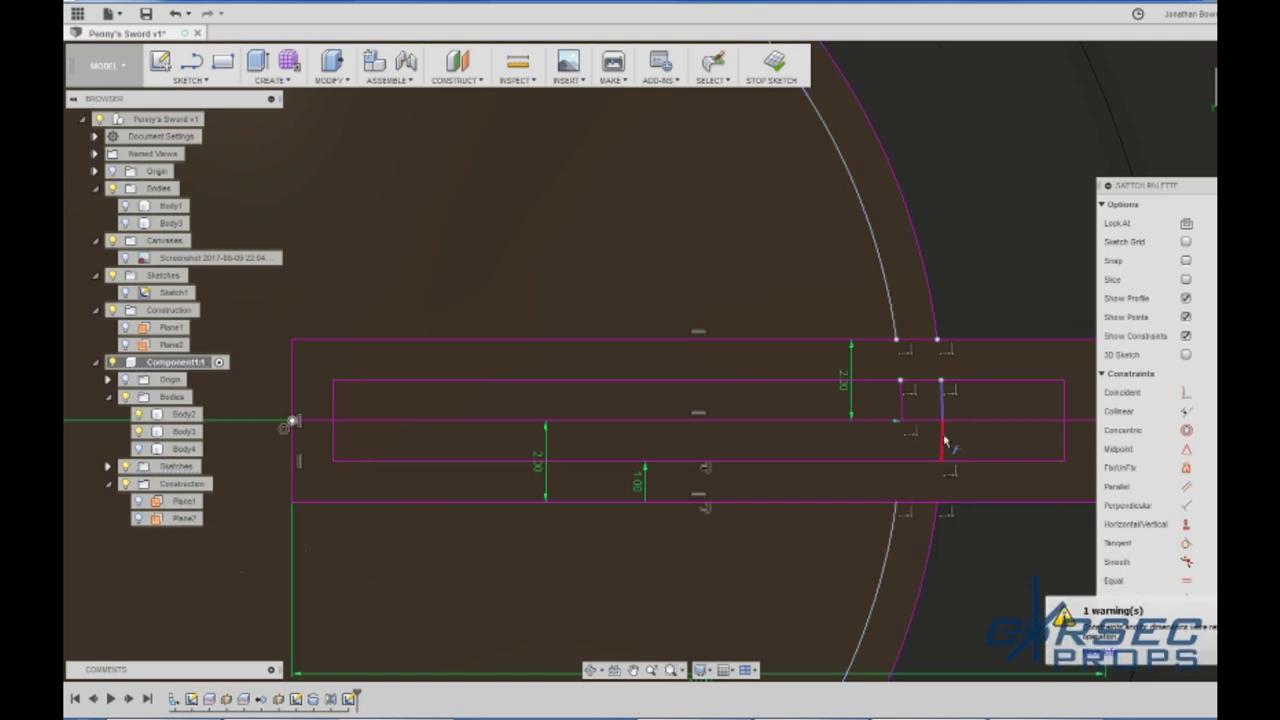
left_click(943, 436)
left_click(940, 410)
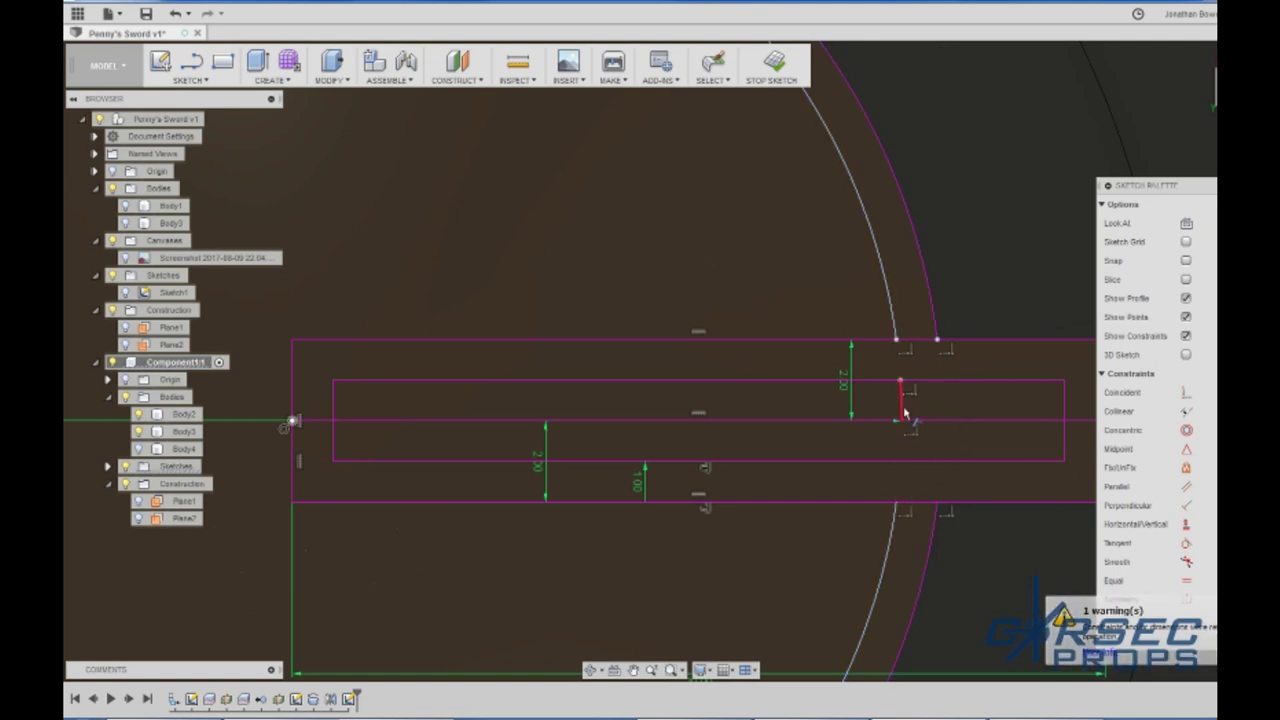
left_click(903, 414)
scroll(818, 427, "down", 2)
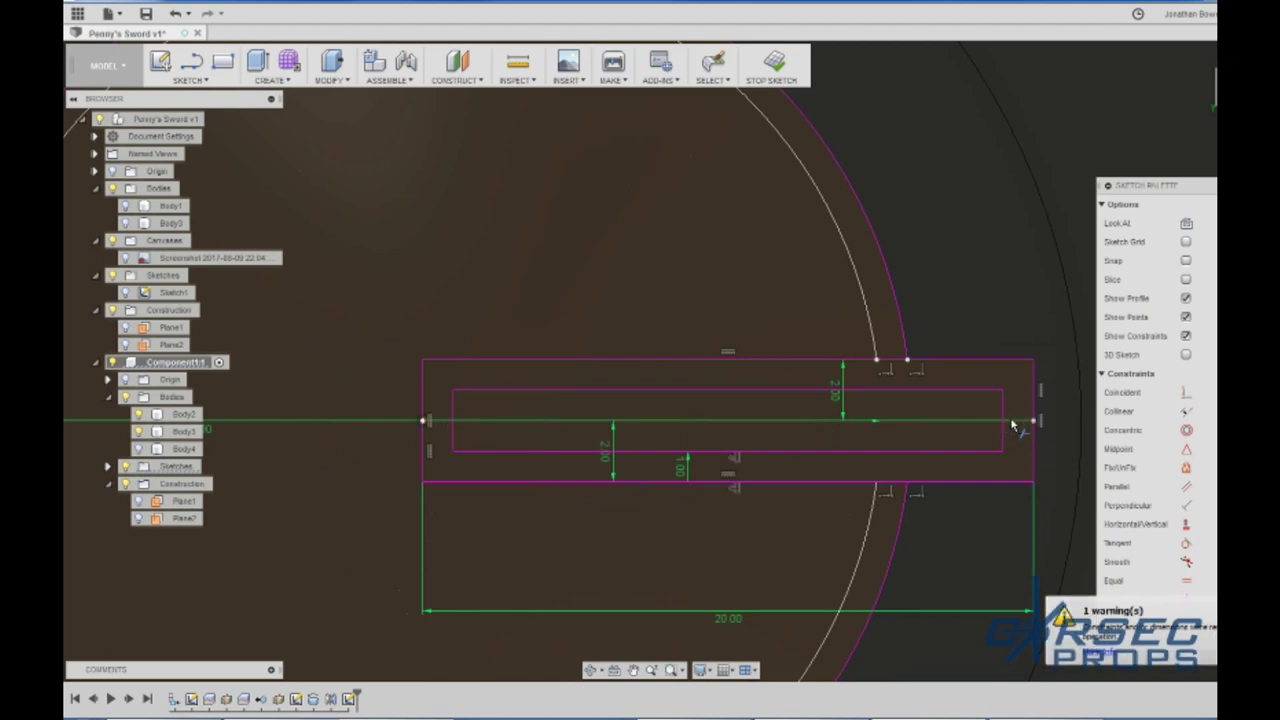
key("Escape")
Step: Convert all four sides of the outer pointer rectangle to construction lines
left_click(1012, 361)
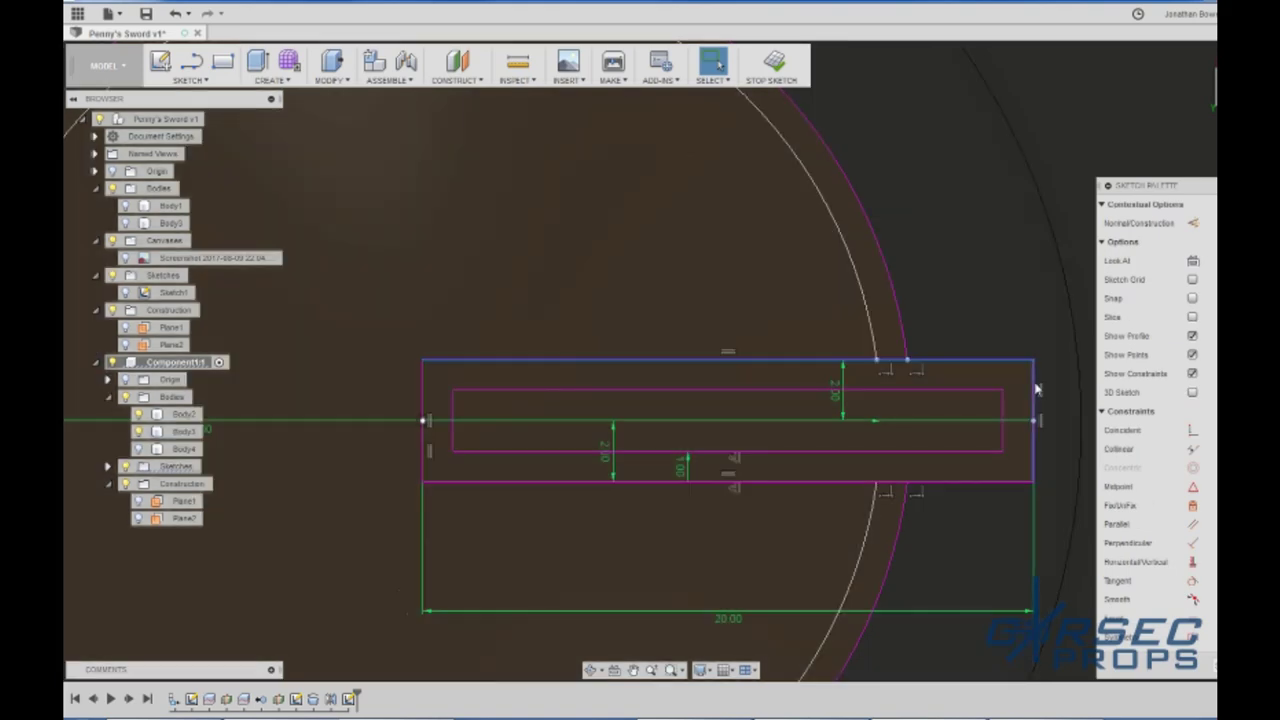
left_click(1014, 474)
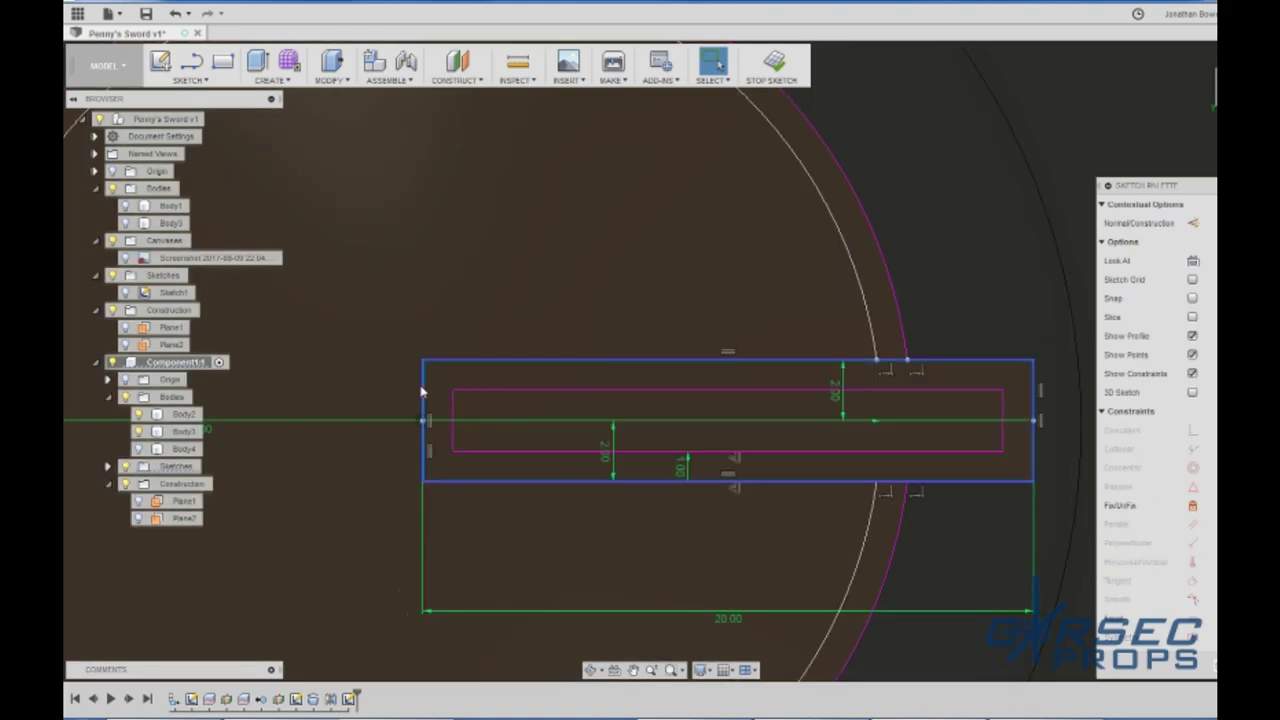
key("x")
scroll(745, 270, "down", 2)
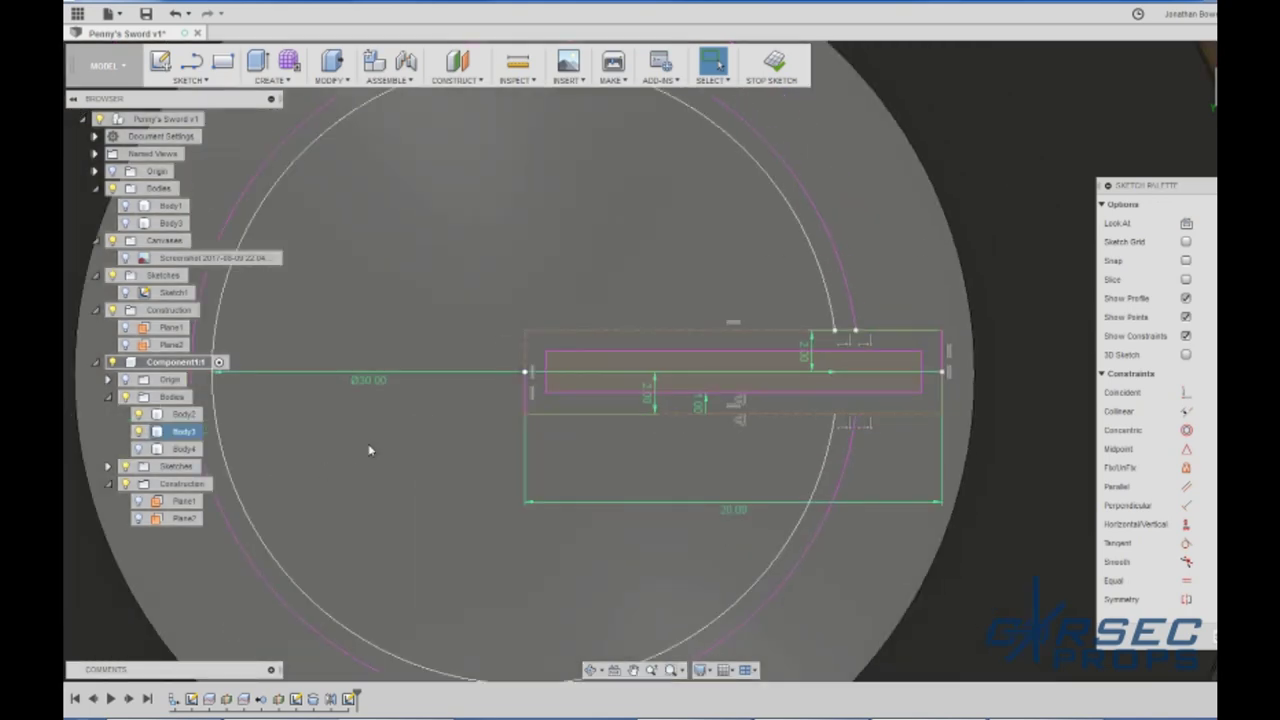
key("Escape")
scroll(649, 369, "down", 1)
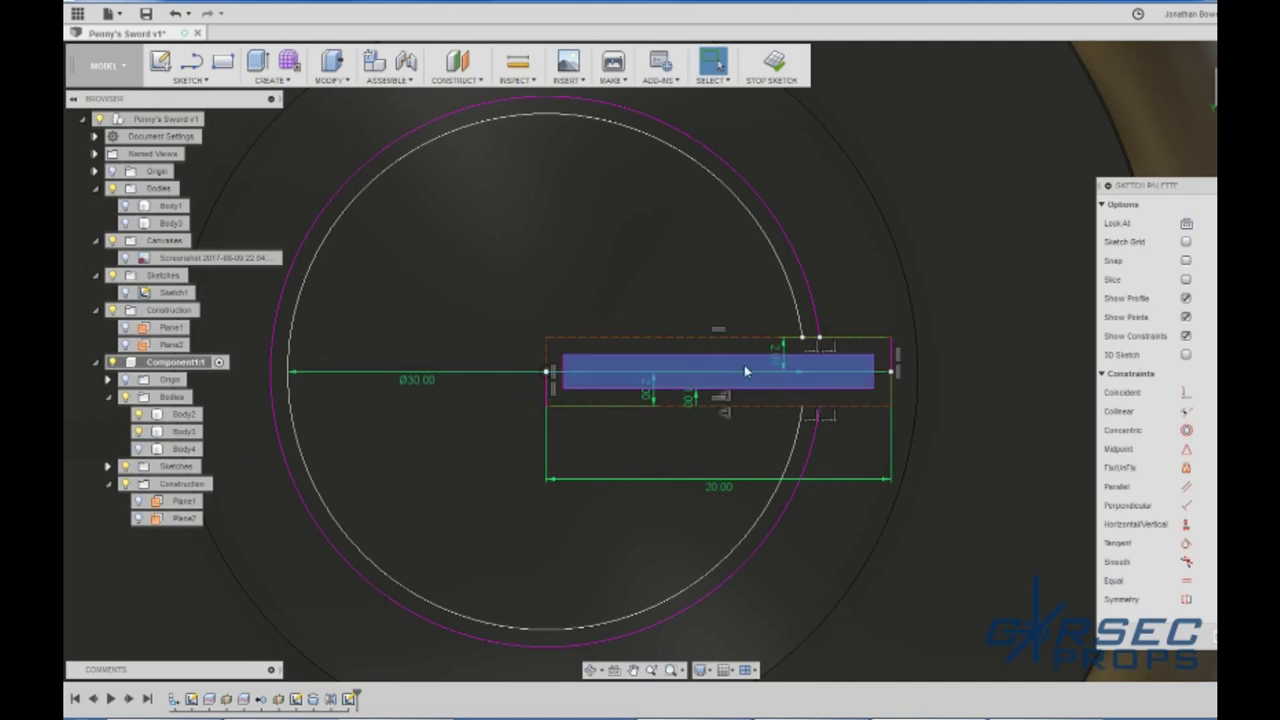
Step: Close both open ends of the ring with short lines joining the inner and outer circles
key("l")
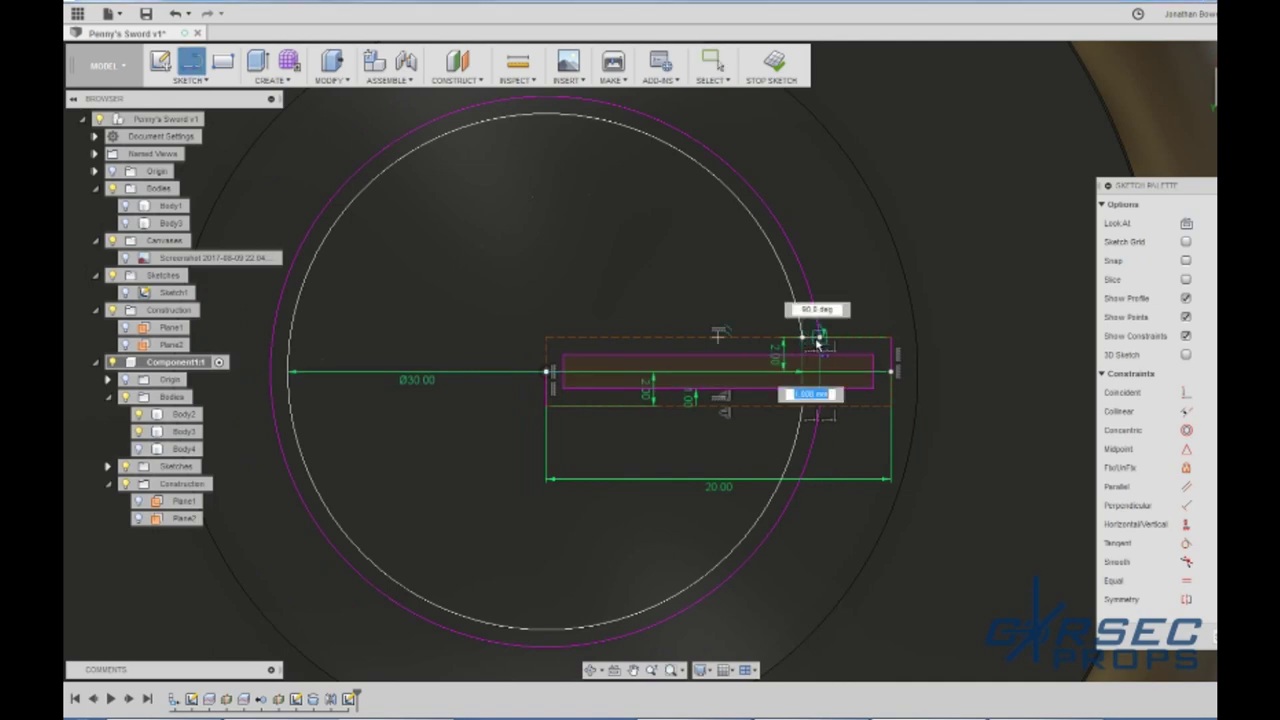
left_click(803, 407)
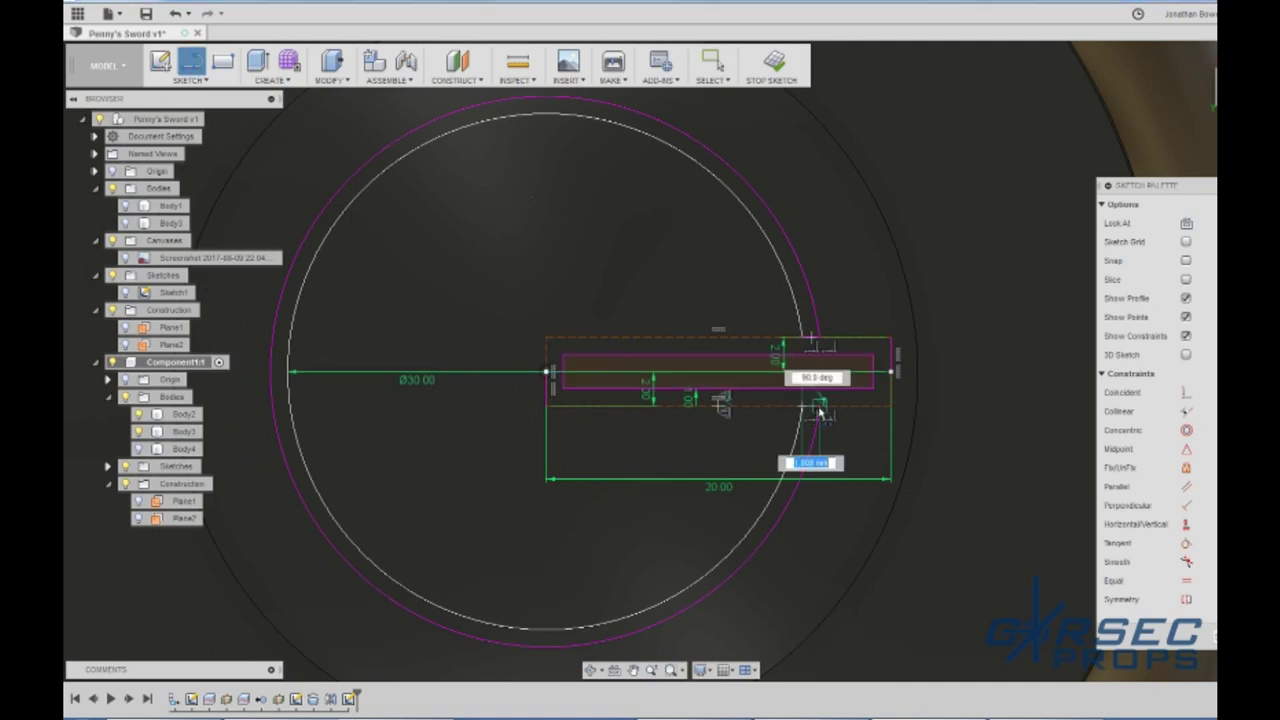
left_click(818, 406)
scroll(790, 476, "down", 5)
scroll(640, 530, "up", 4)
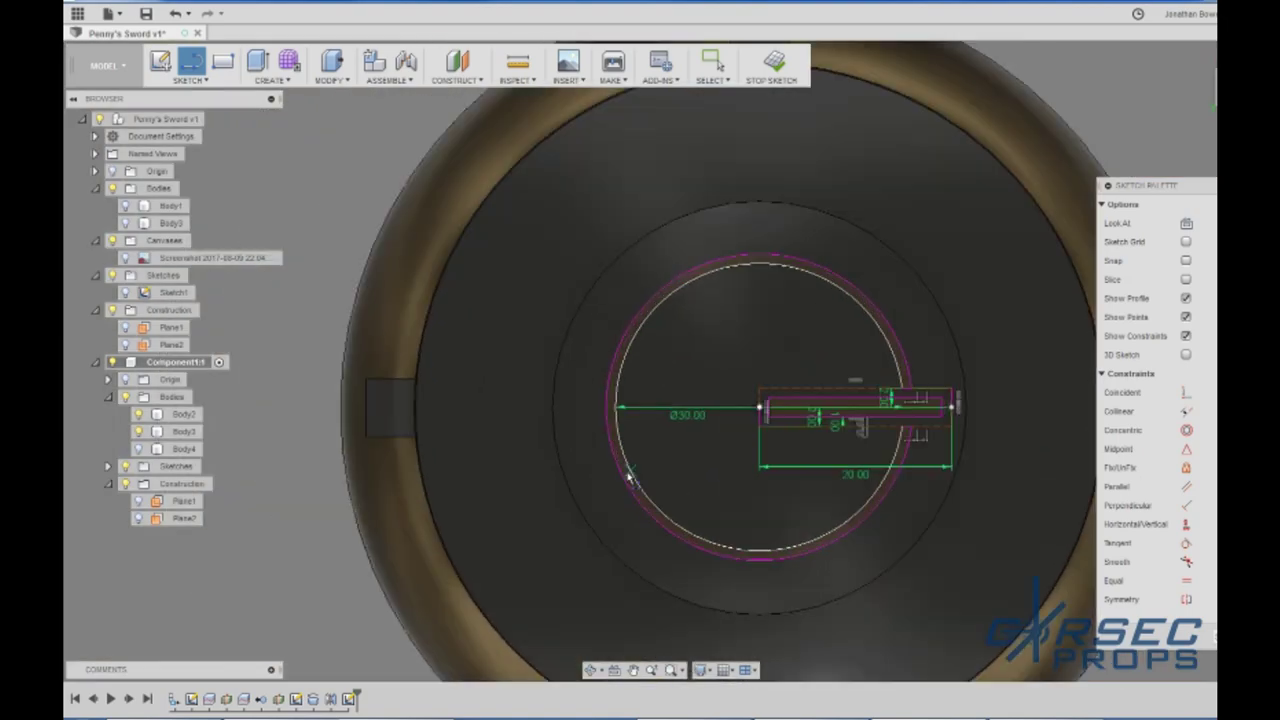
scroll(641, 537, "down", 5)
key("Escape")
scroll(845, 383, "up", 5)
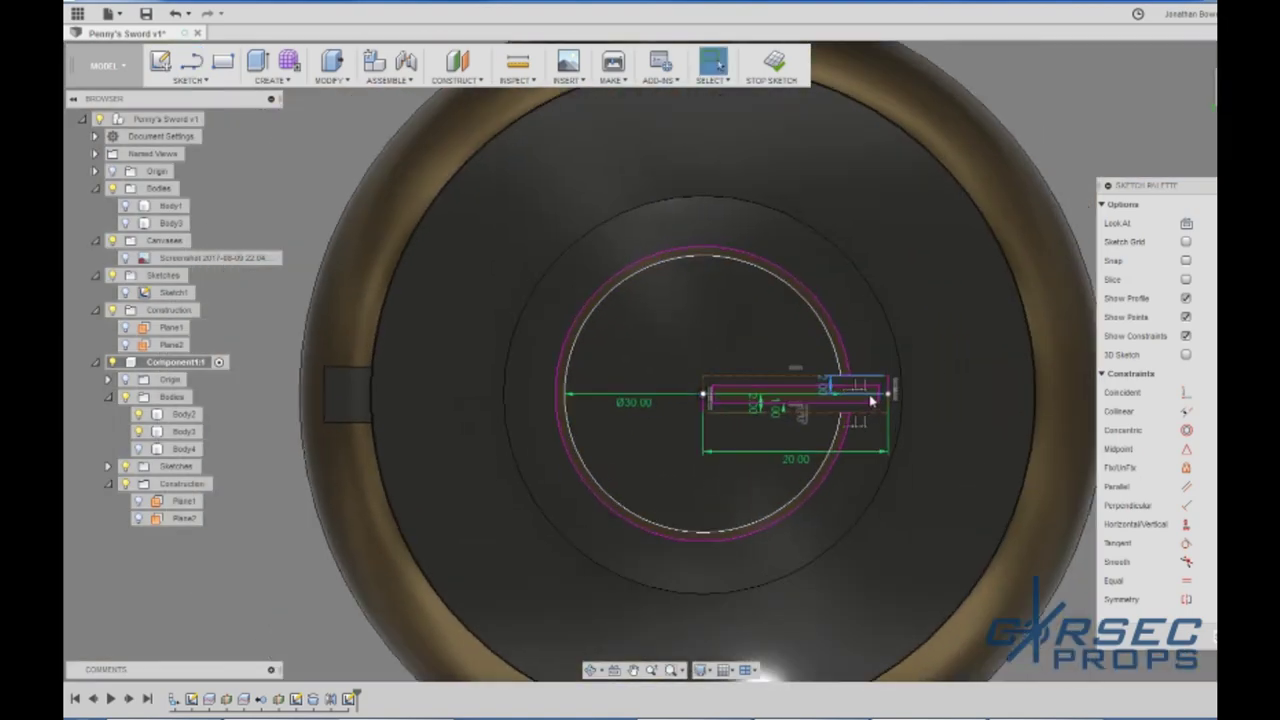
Step: Set the inward offset of the pointer rectangle to 1.25 mm
scroll(715, 400, "up", 2)
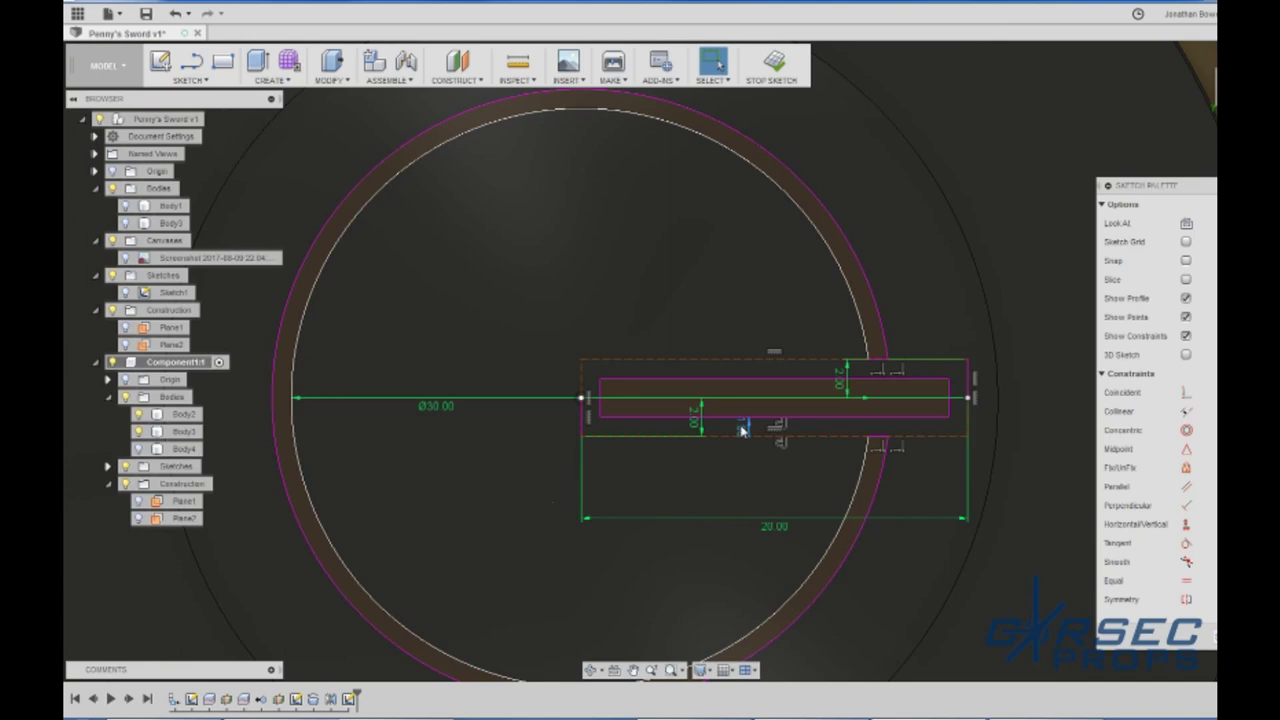
double_click(742, 428)
type("1")
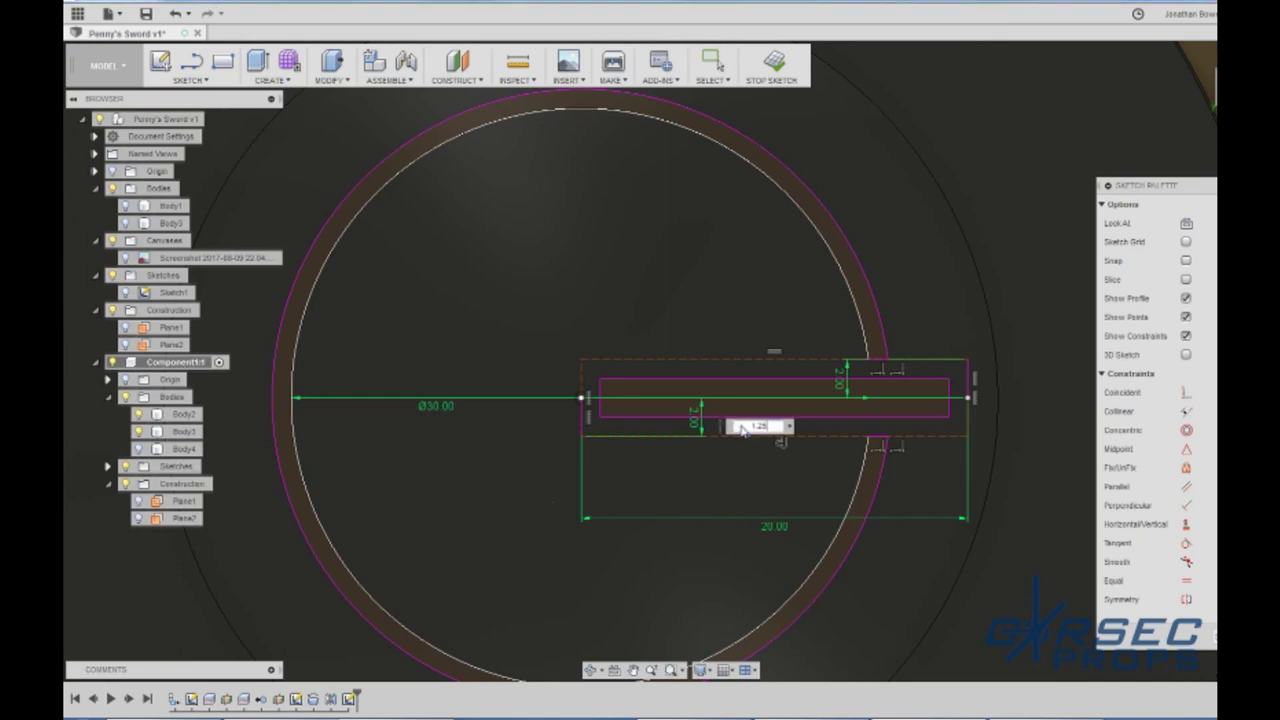
type(".25")
key("Return")
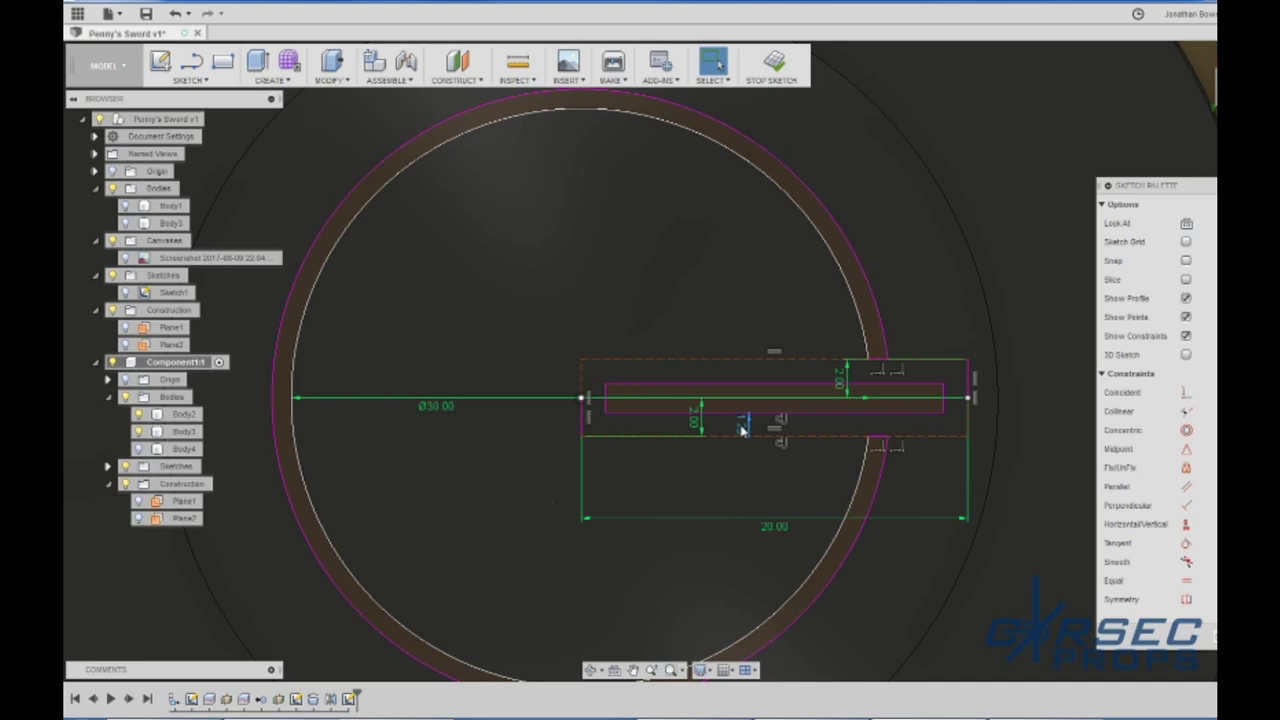
Step: Check the ring's width and the inner pointer bar's width with temporary lines, then review the pointer's offset dimension
key("l")
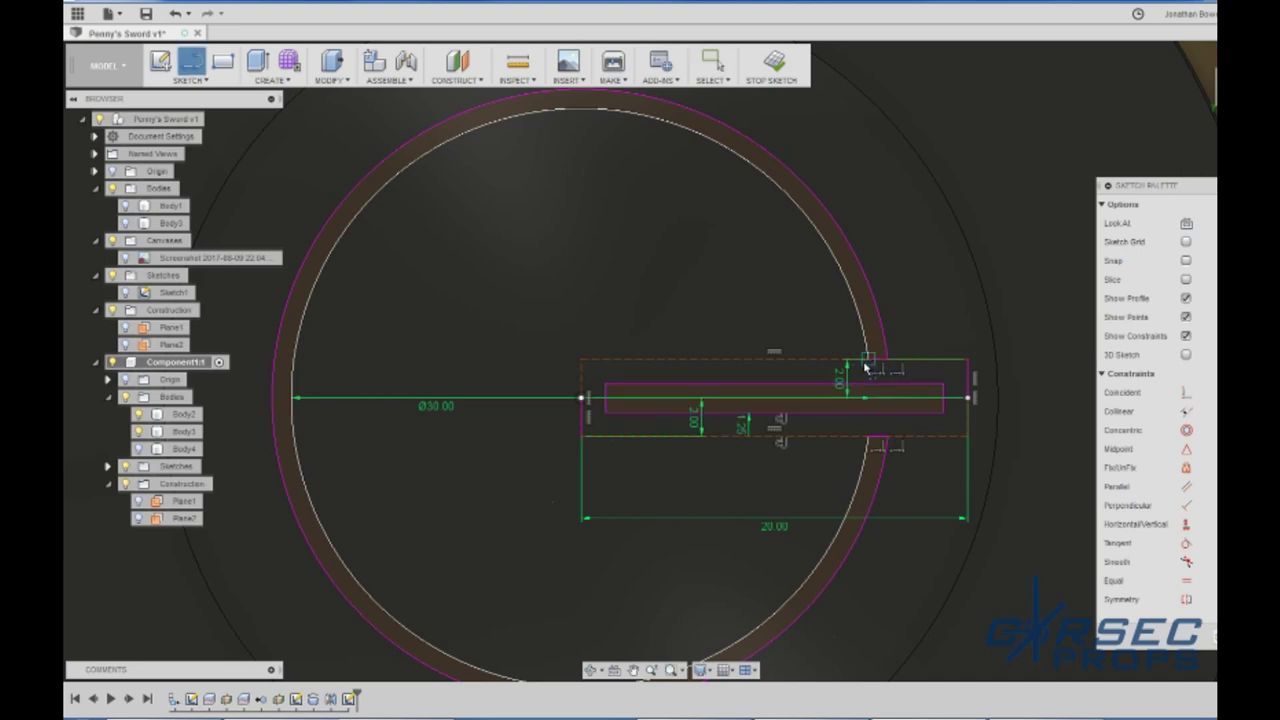
left_click(866, 362)
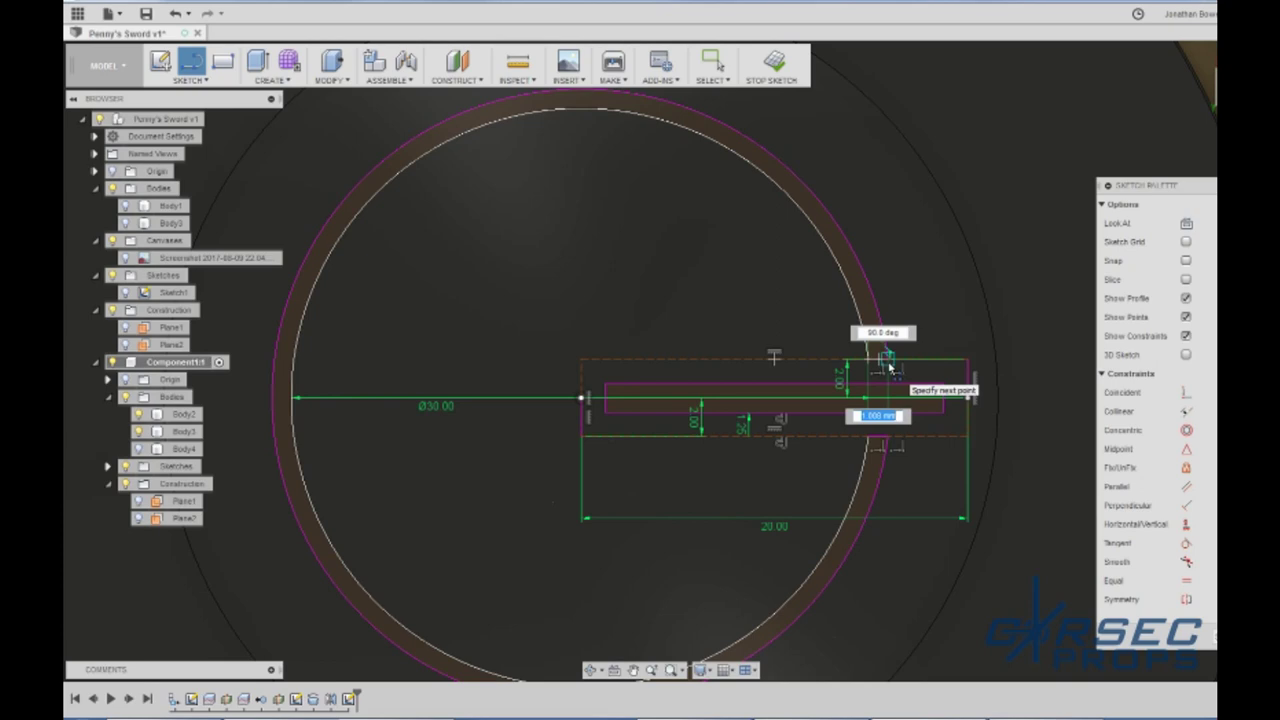
left_click(888, 363)
key("Escape")
key("l")
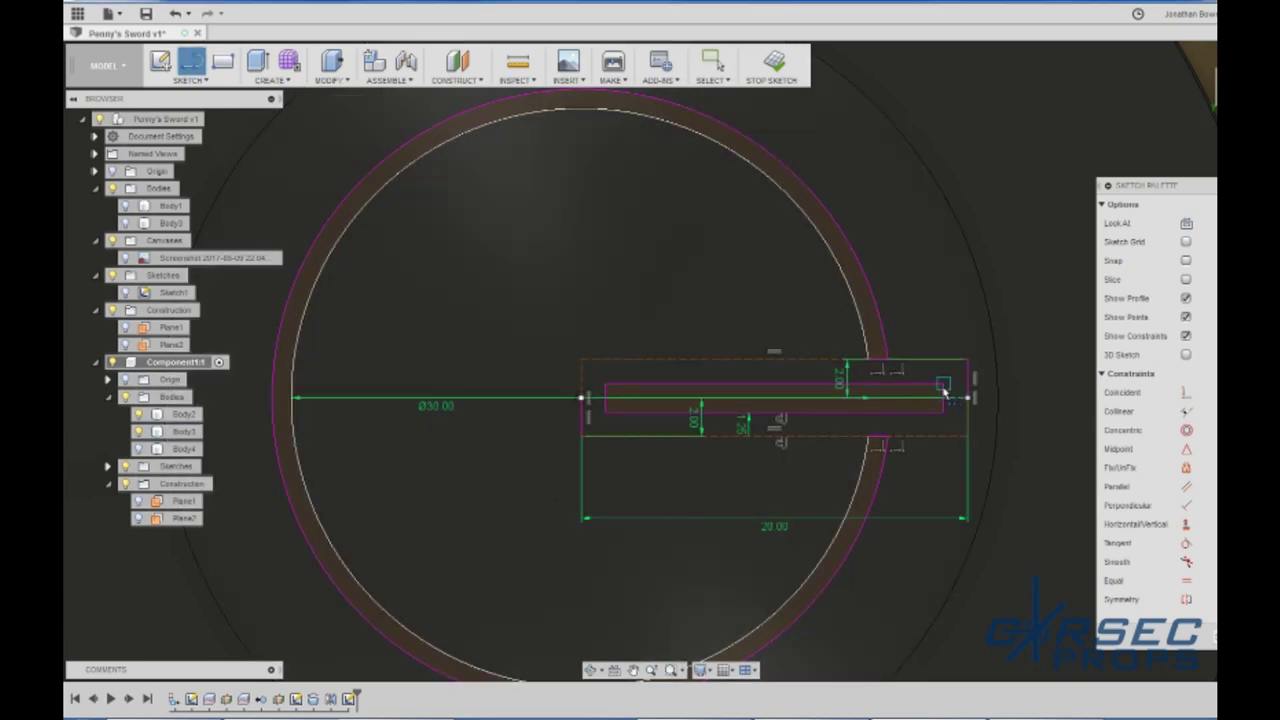
left_click(944, 394)
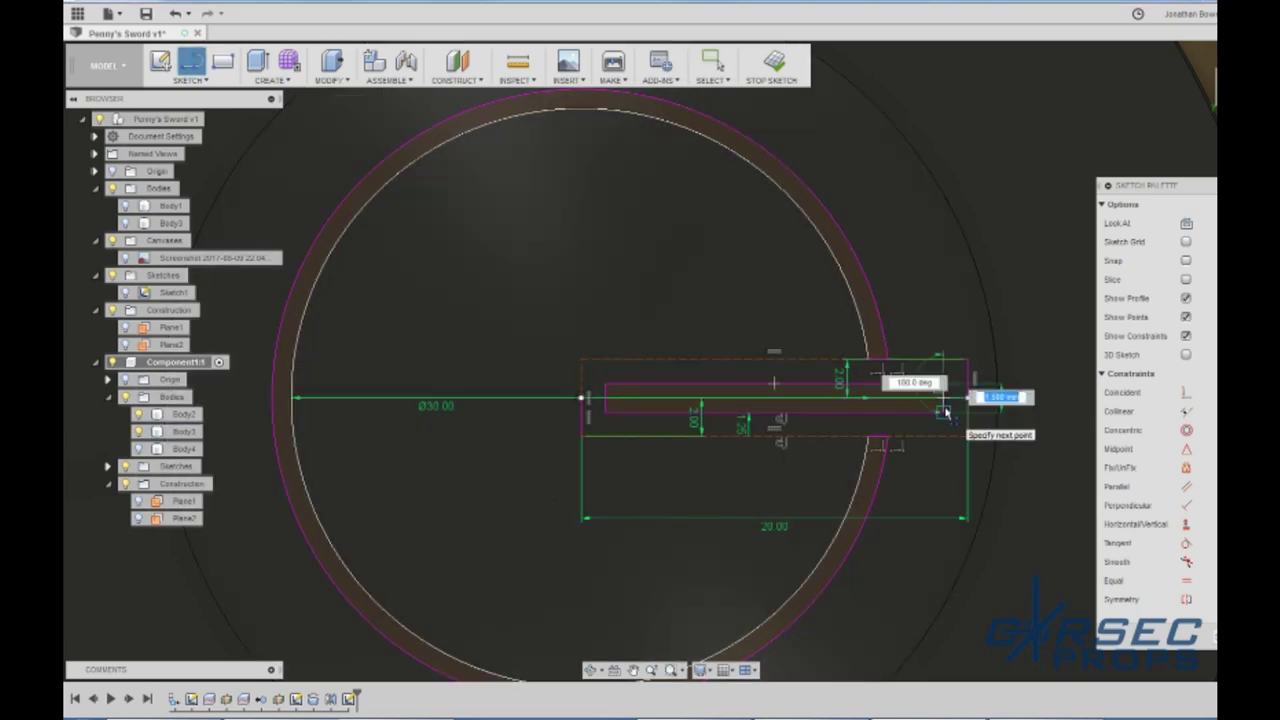
key("Escape")
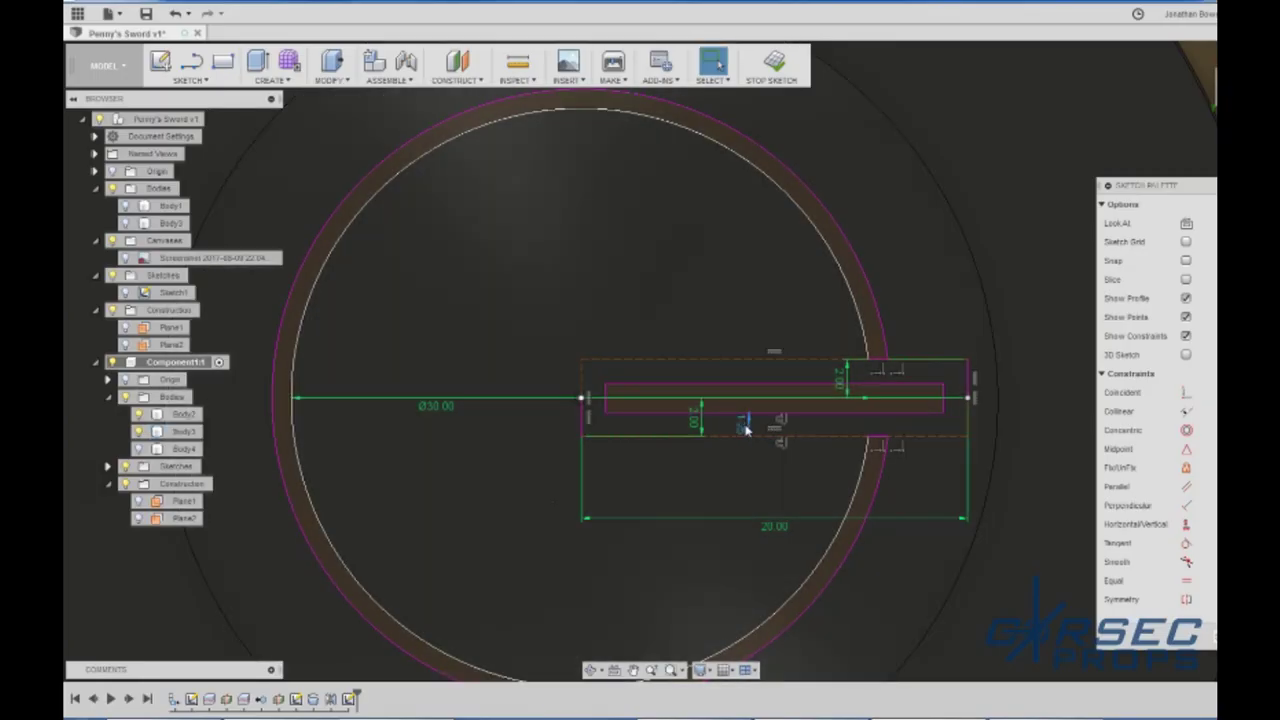
double_click(745, 428)
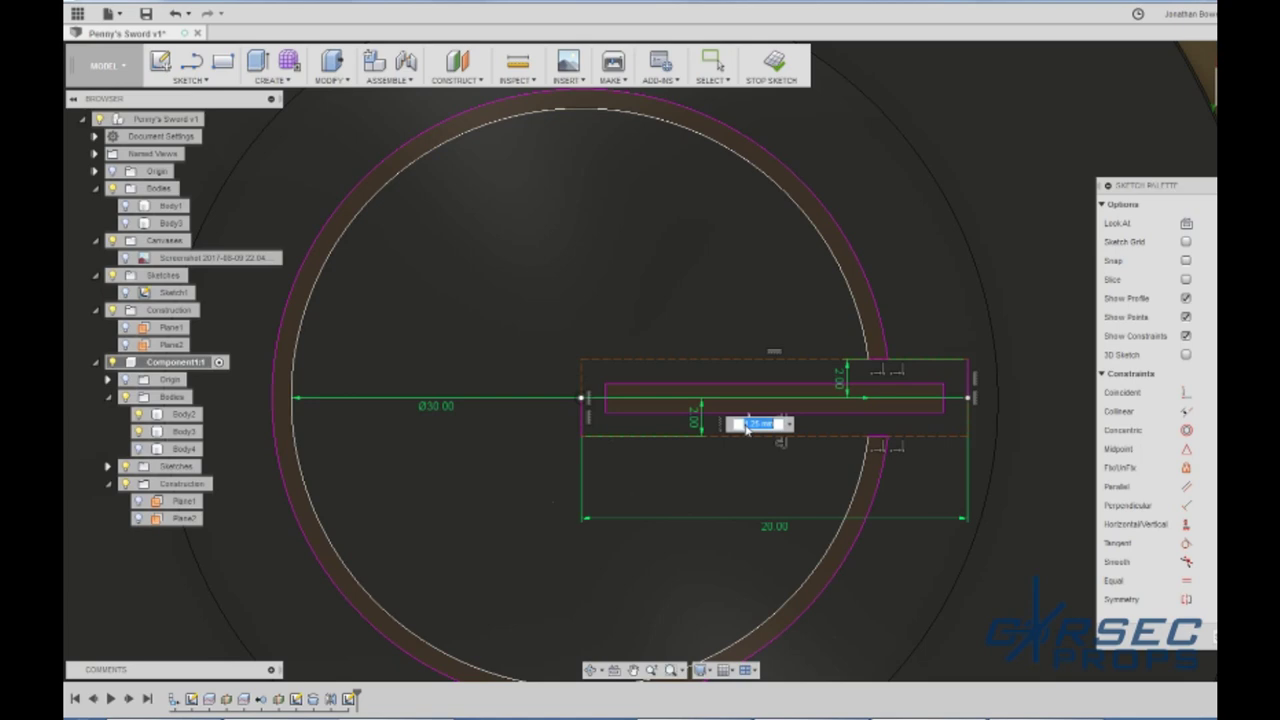
key("Return")
scroll(924, 368, "down", 2)
scroll(909, 405, "up", 1)
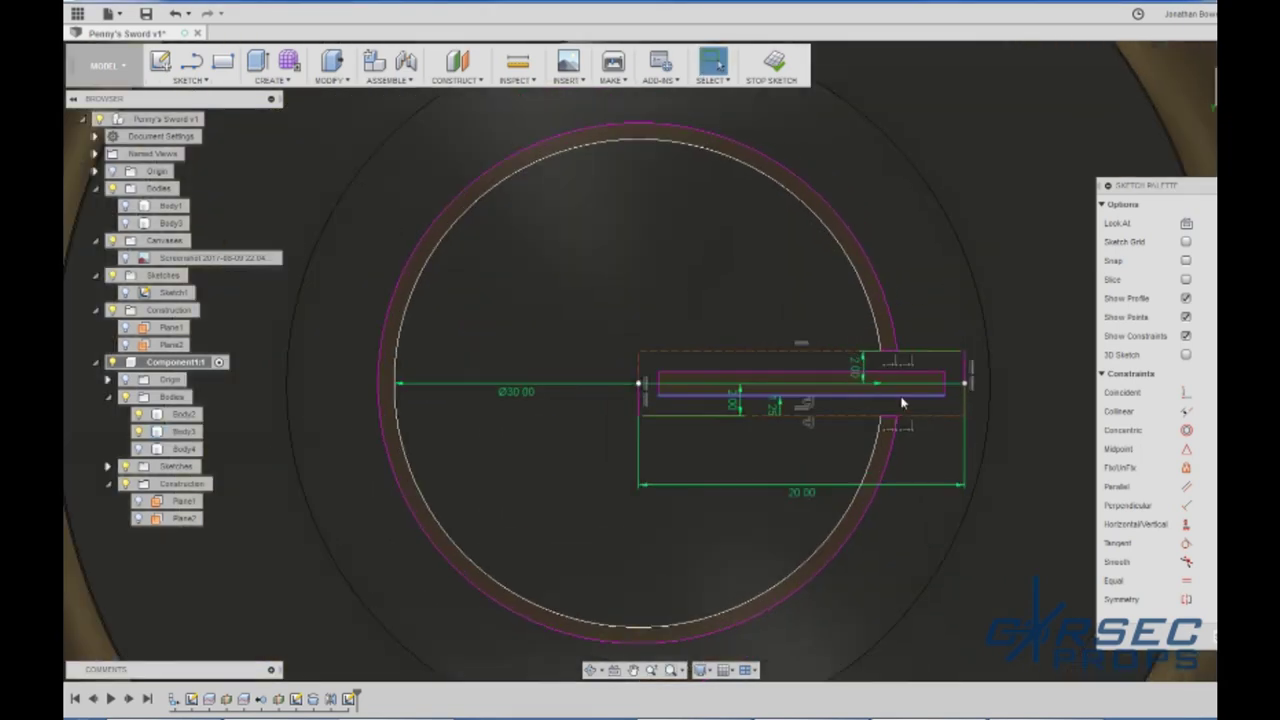
scroll(902, 402, "up", 2)
left_click(866, 378)
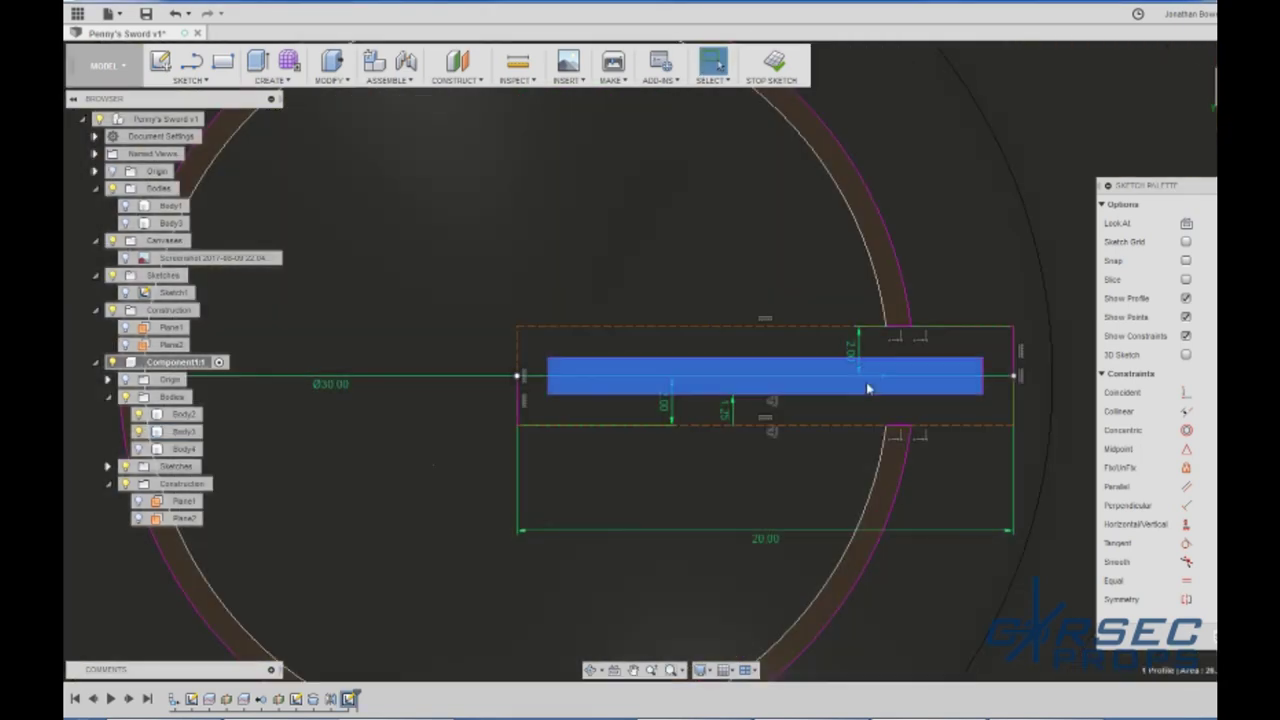
left_click(900, 474, "shift")
key("e")
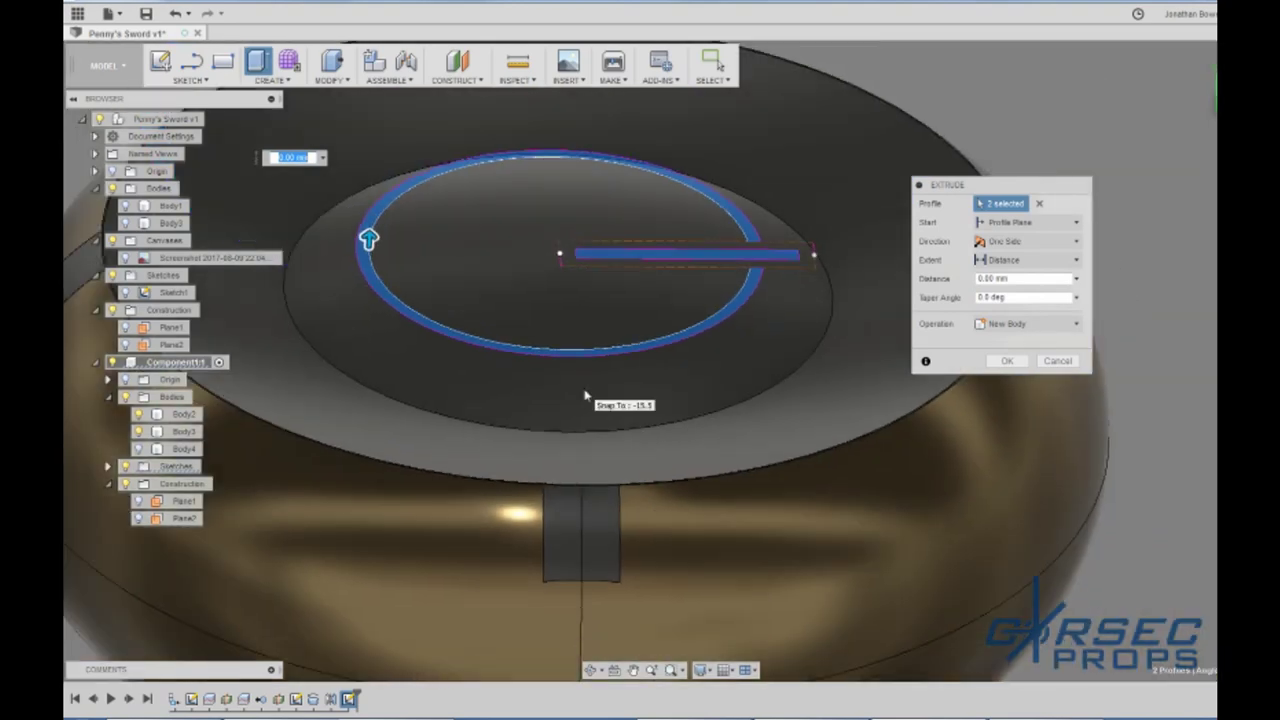
scroll(585, 393, "down", 2)
scroll(626, 298, "down", 4)
scroll(391, 163, "up", 2)
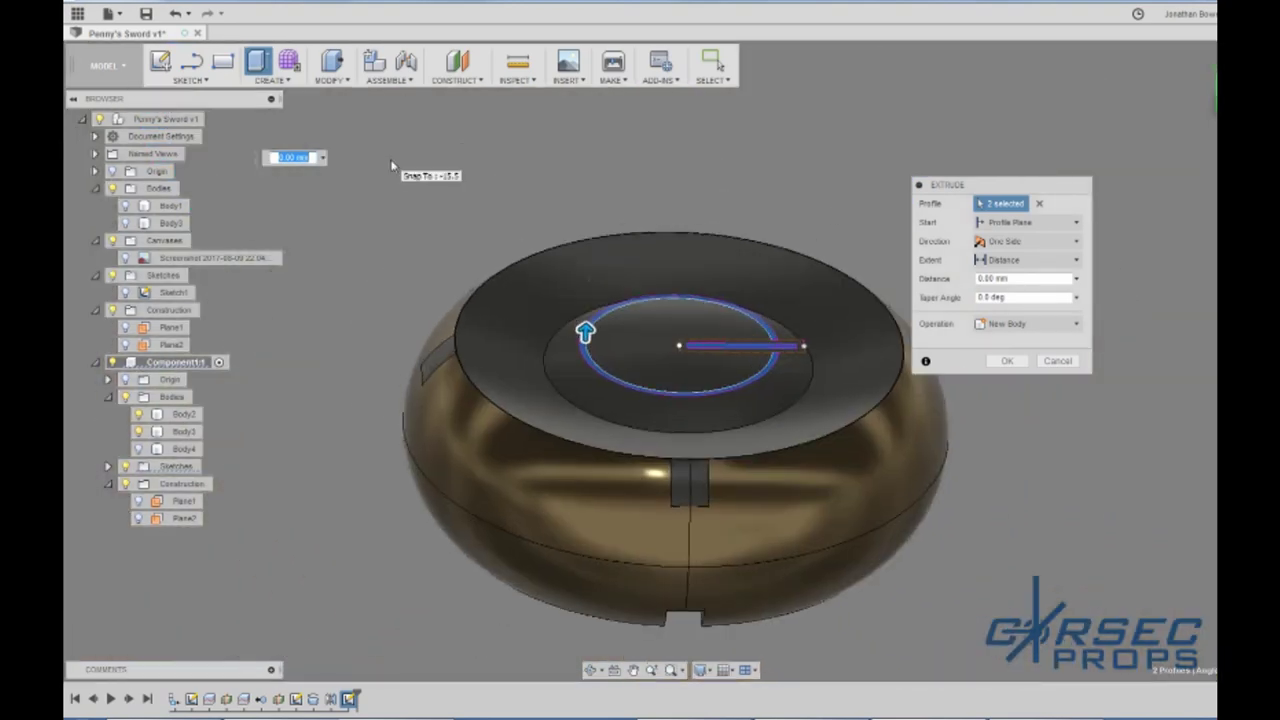
left_click(1057, 360)
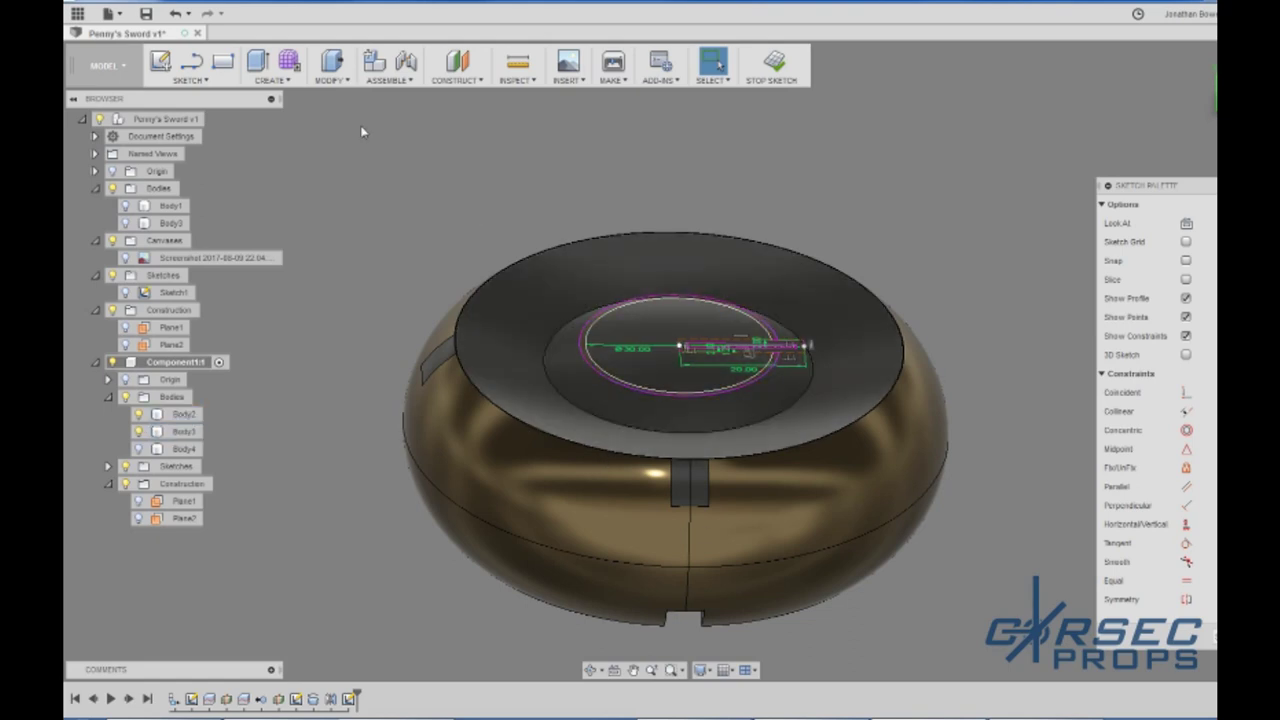
Step: Split the dark grey body using the open ring profile as the splitting tool
left_click(329, 80)
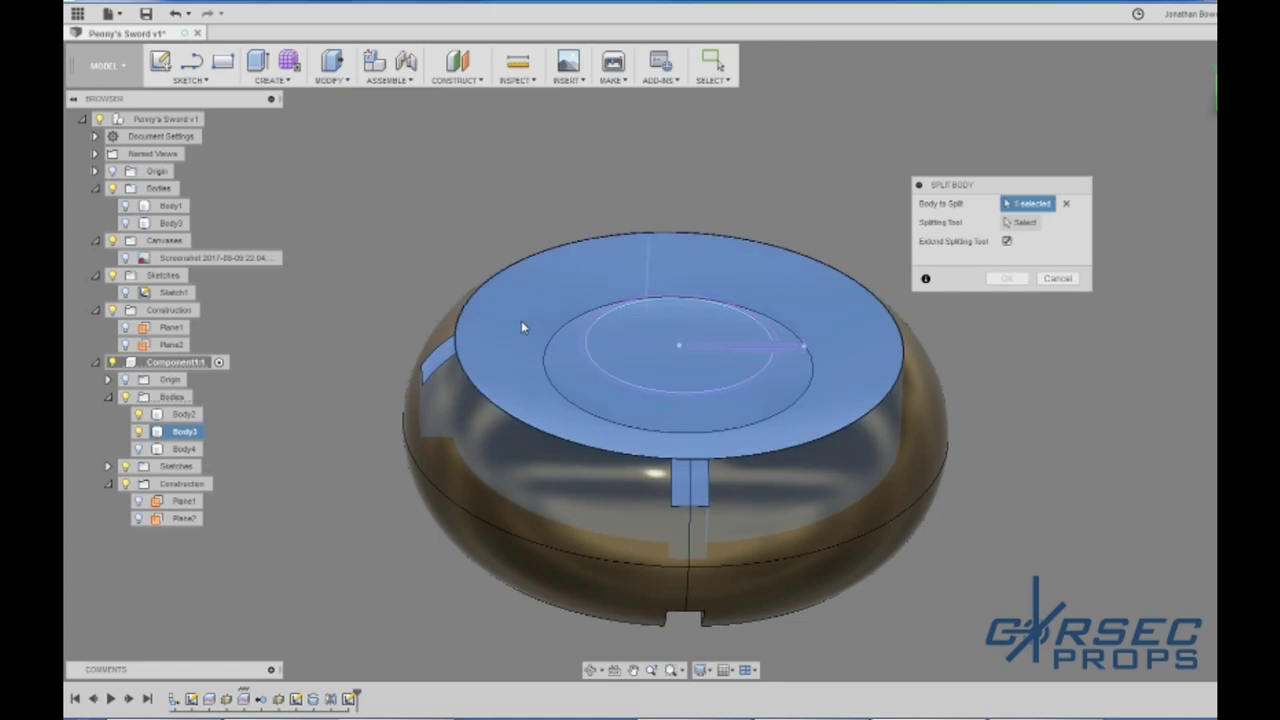
left_click(521, 320)
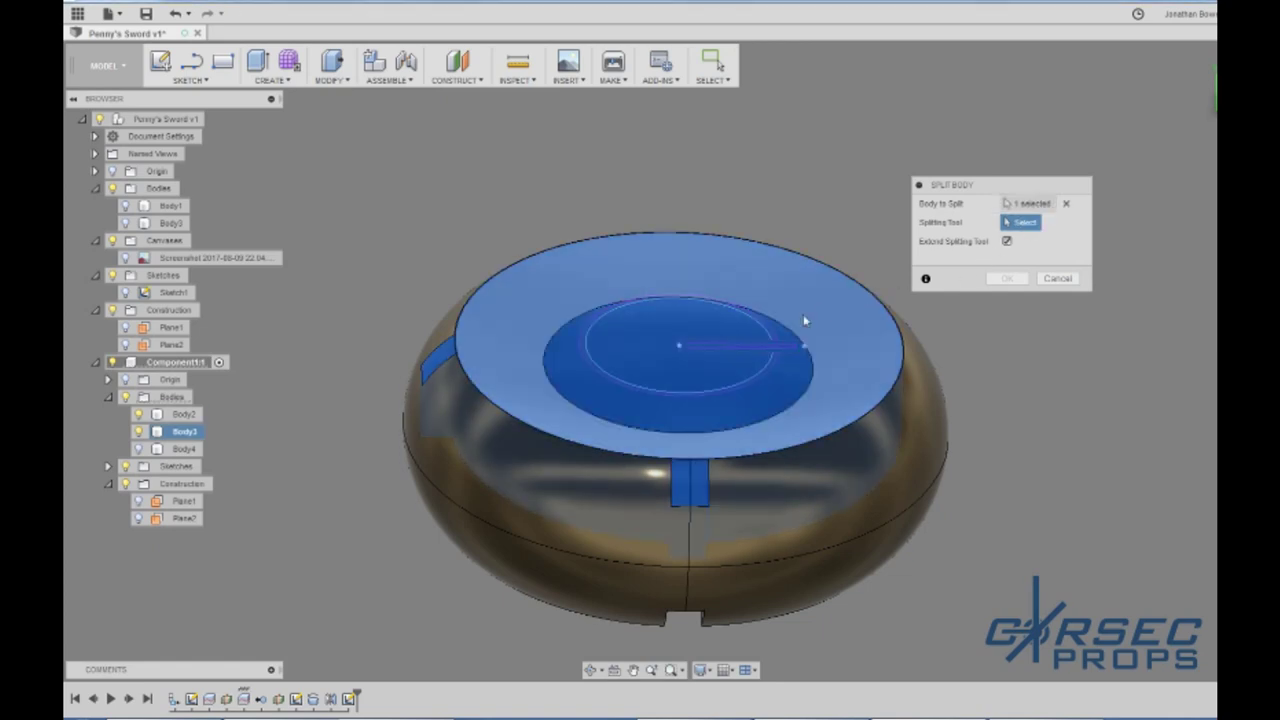
left_click(766, 335)
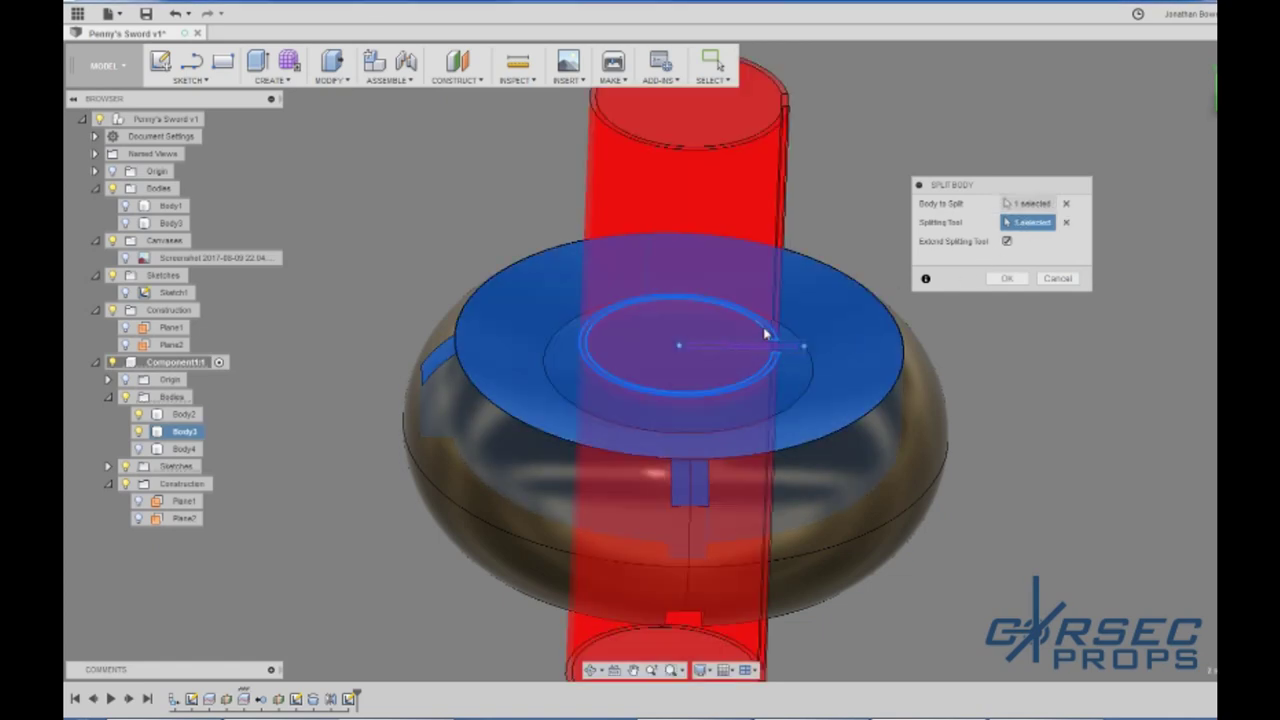
middle_click_drag(777, 381, 782, 432, "shift")
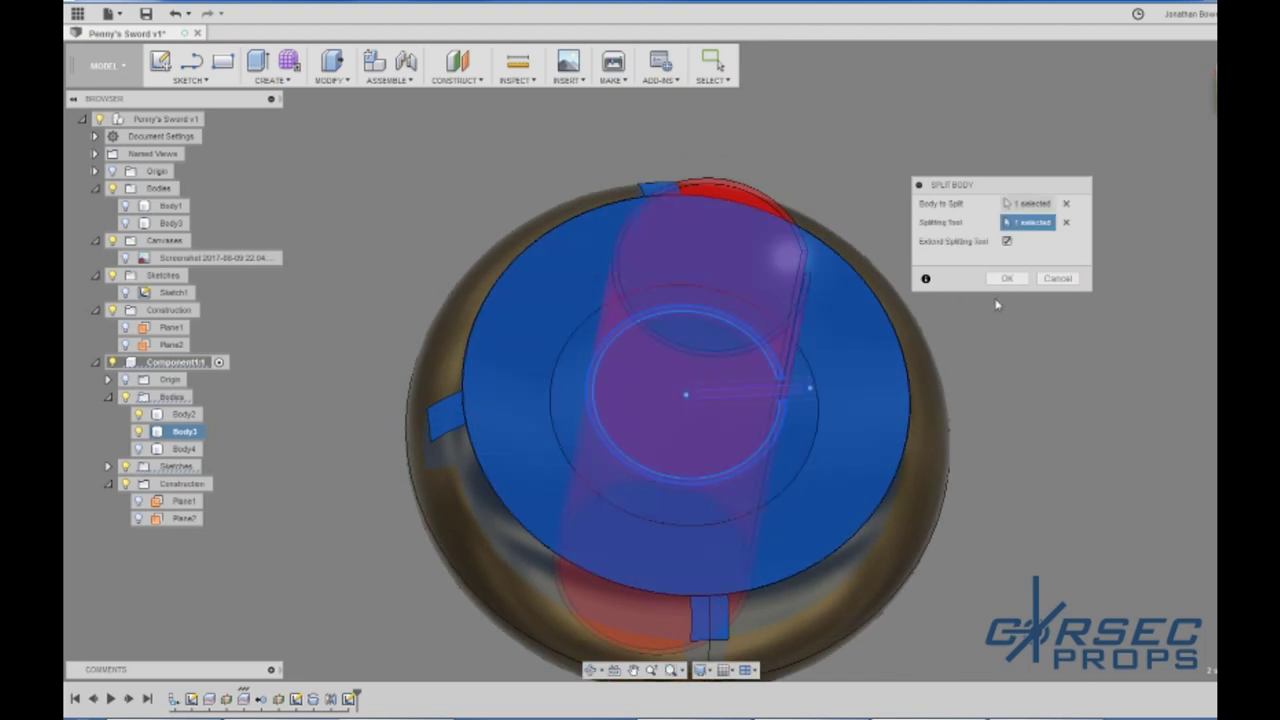
left_click(1006, 280)
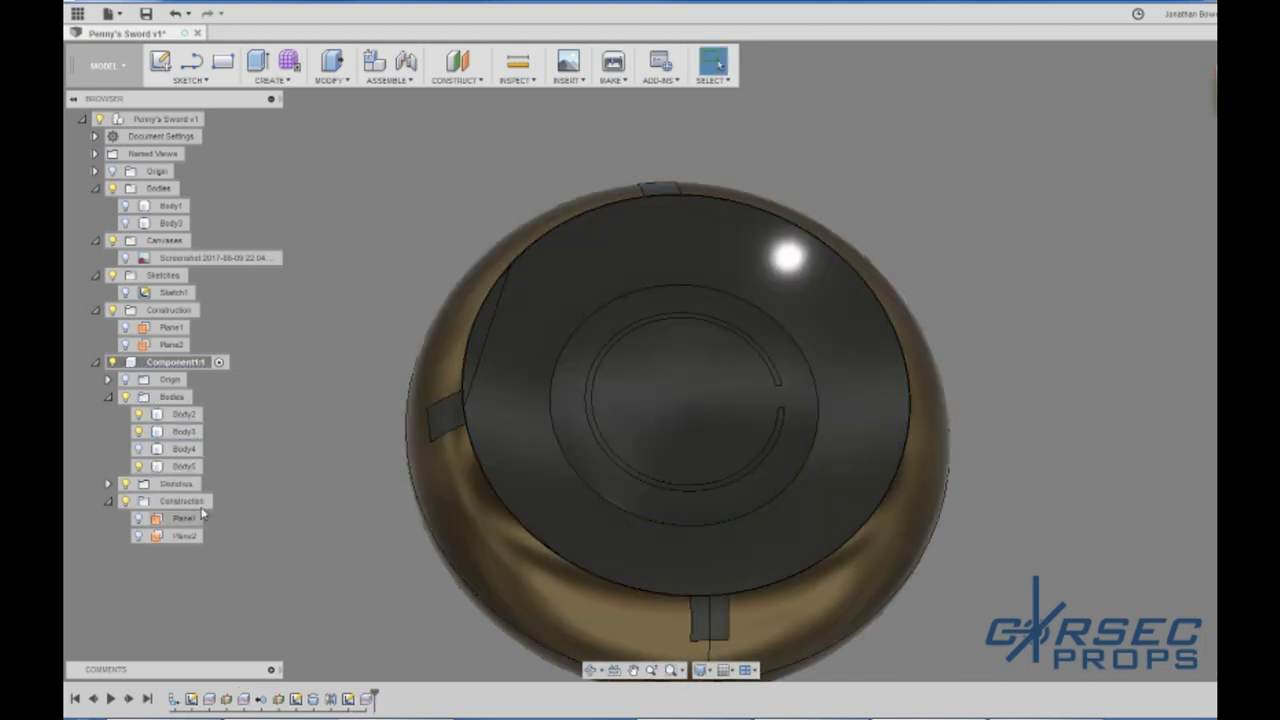
Step: Show the emblem sketch again and split the dark grey body with the inner pointer profile
left_click(108, 484)
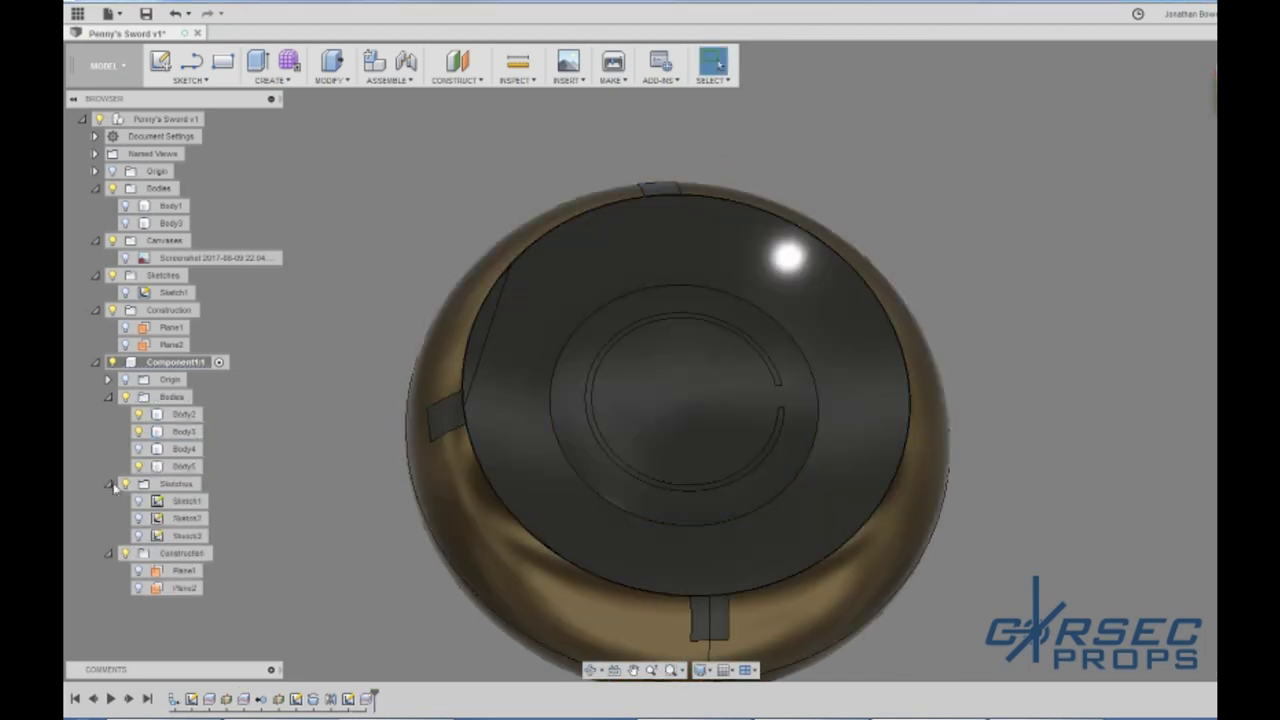
left_click(139, 536)
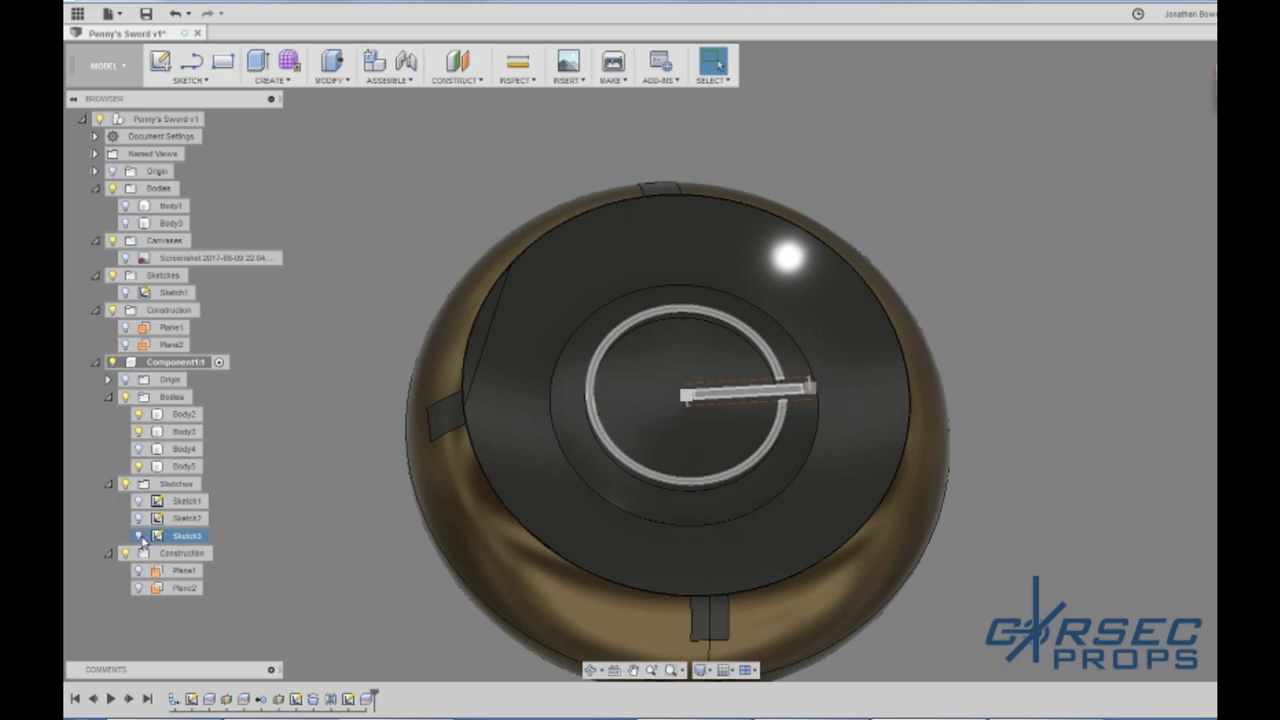
right_click(371, 230)
left_click(371, 183)
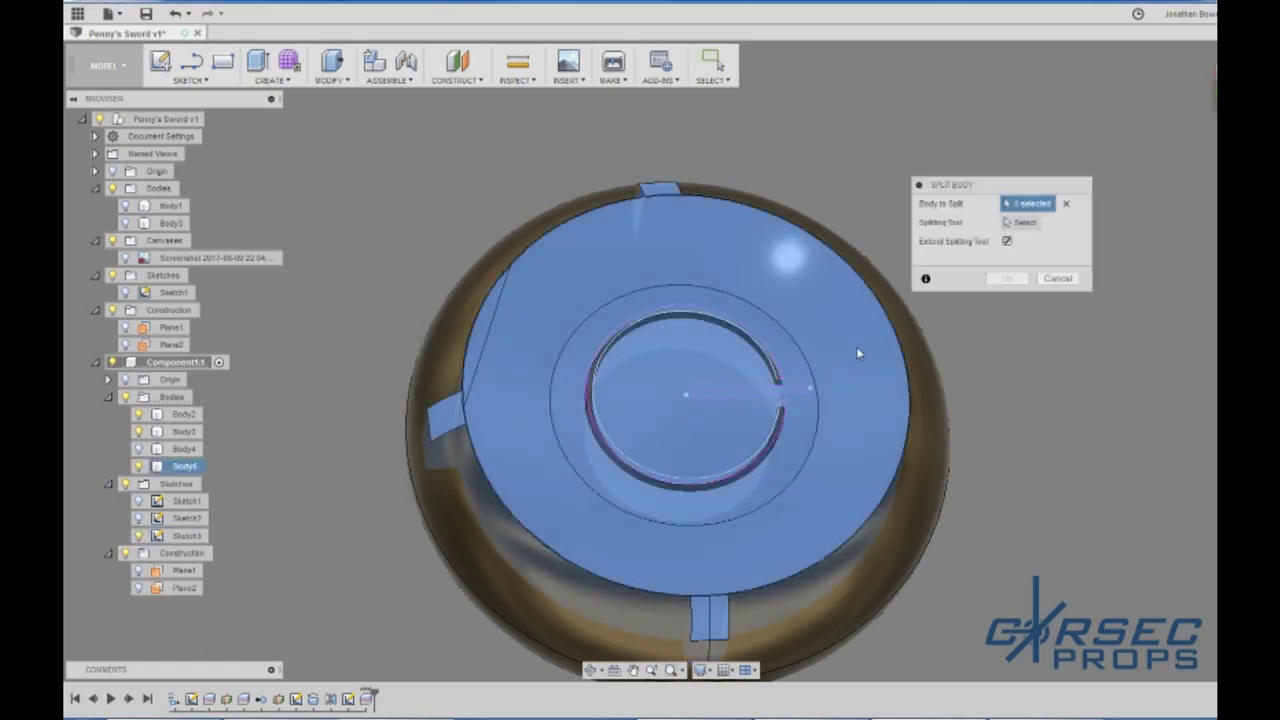
left_click(858, 352)
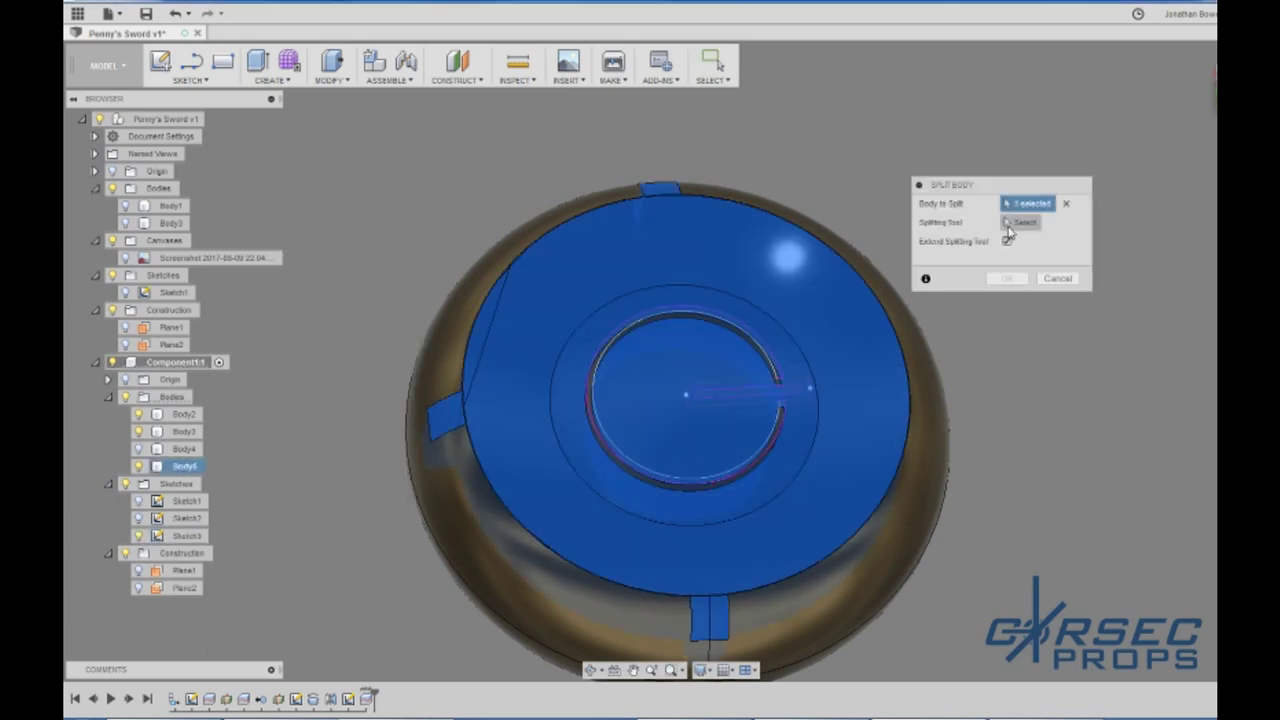
left_click(745, 398)
left_click(1005, 280)
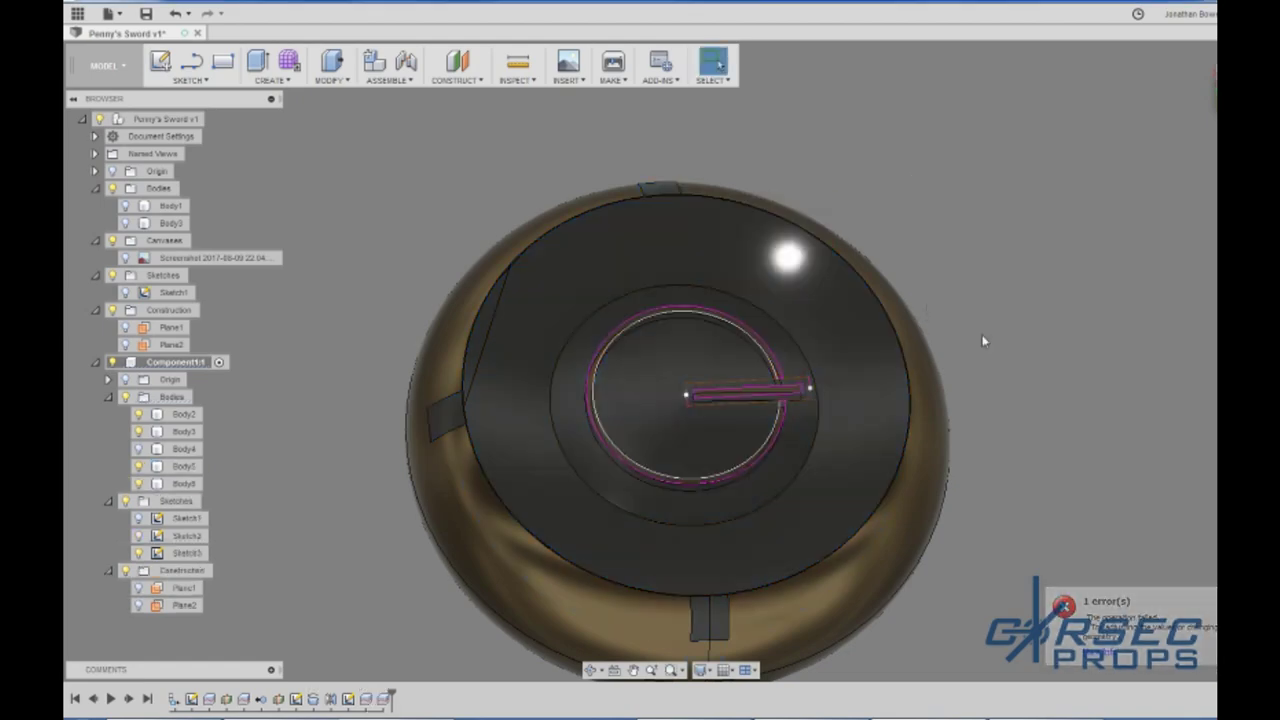
Step: Start scaling the emblem's open ring and pointer bodies with the Non Uniform scale type
scroll(741, 430, "up", 5)
key("Escape")
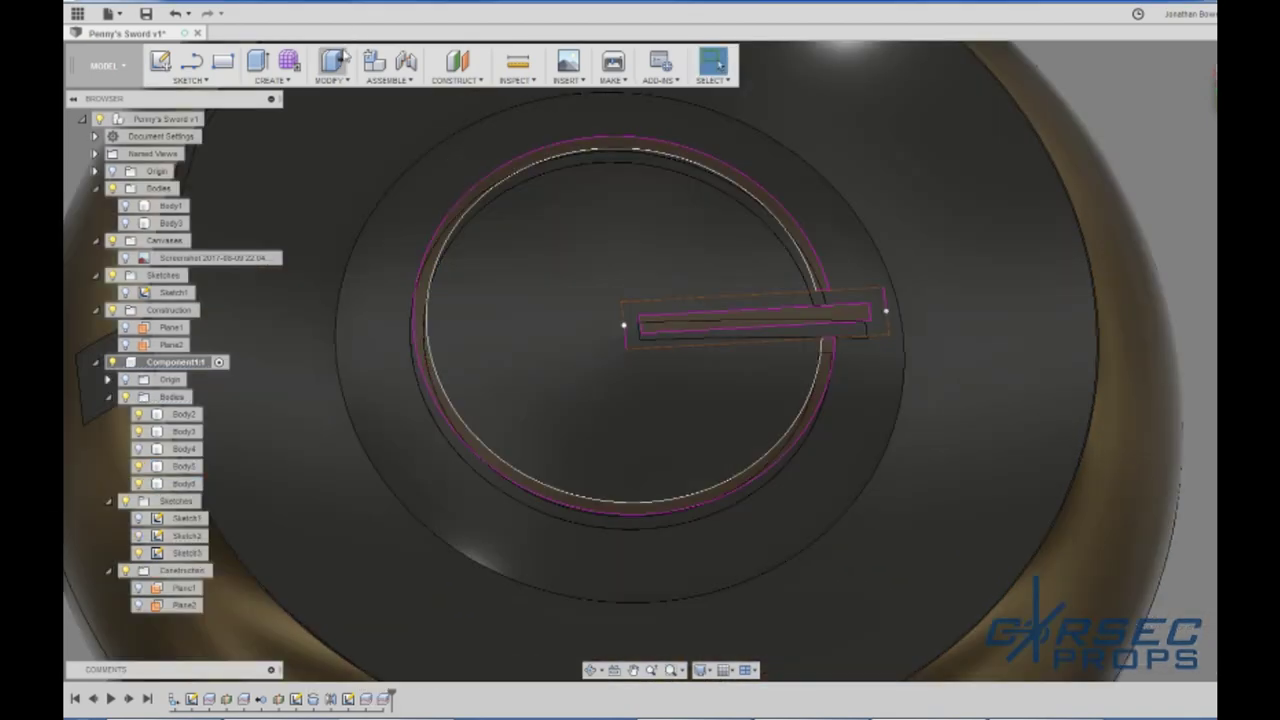
left_click(331, 65)
left_click(365, 202)
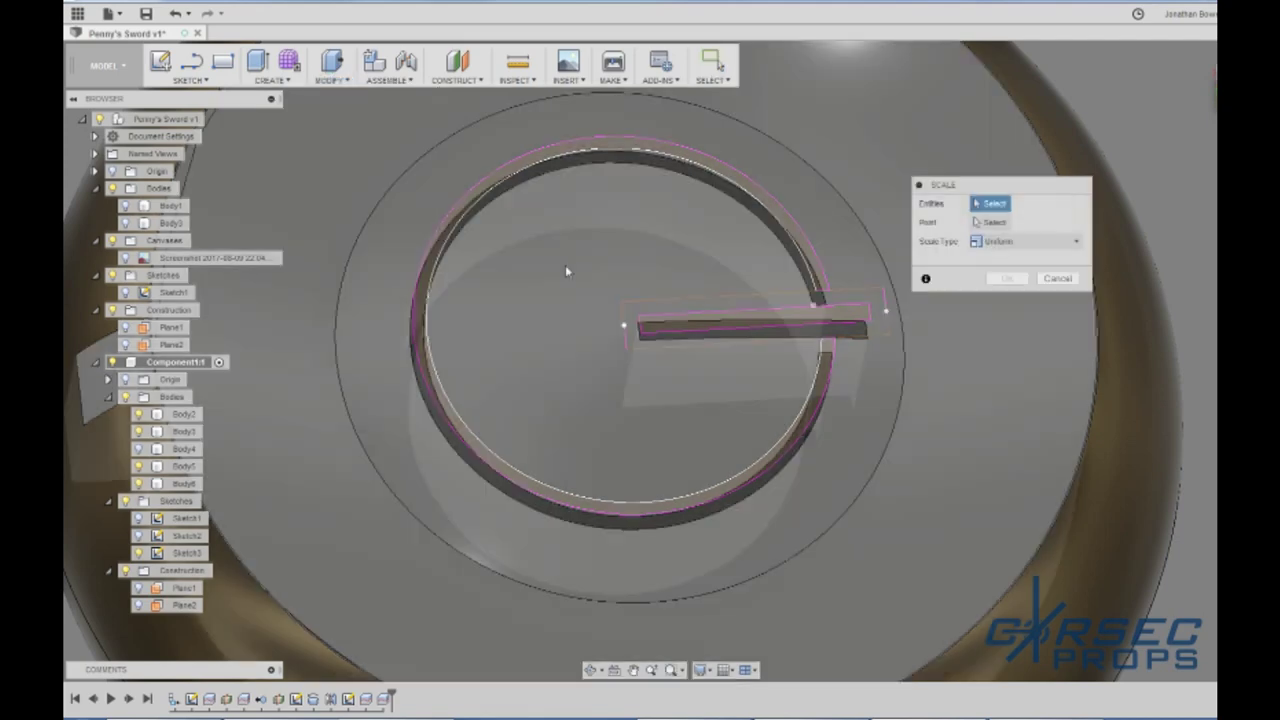
left_click(738, 333)
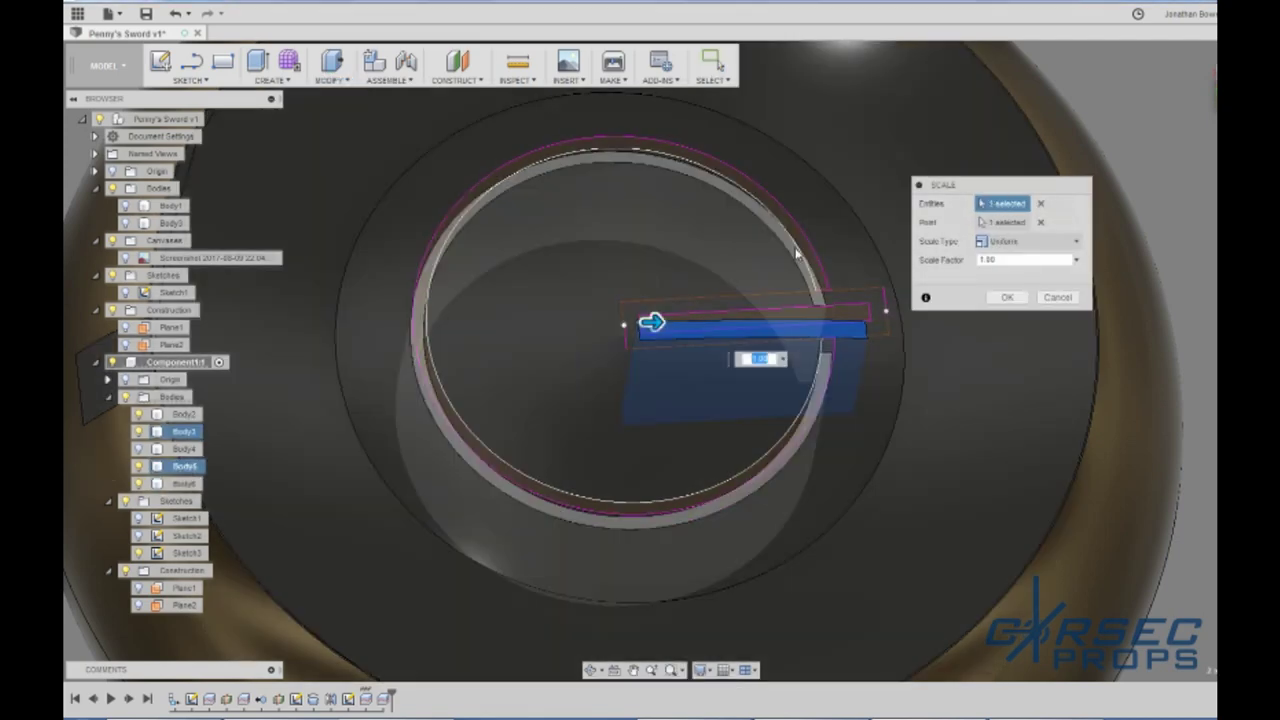
left_click(795, 253)
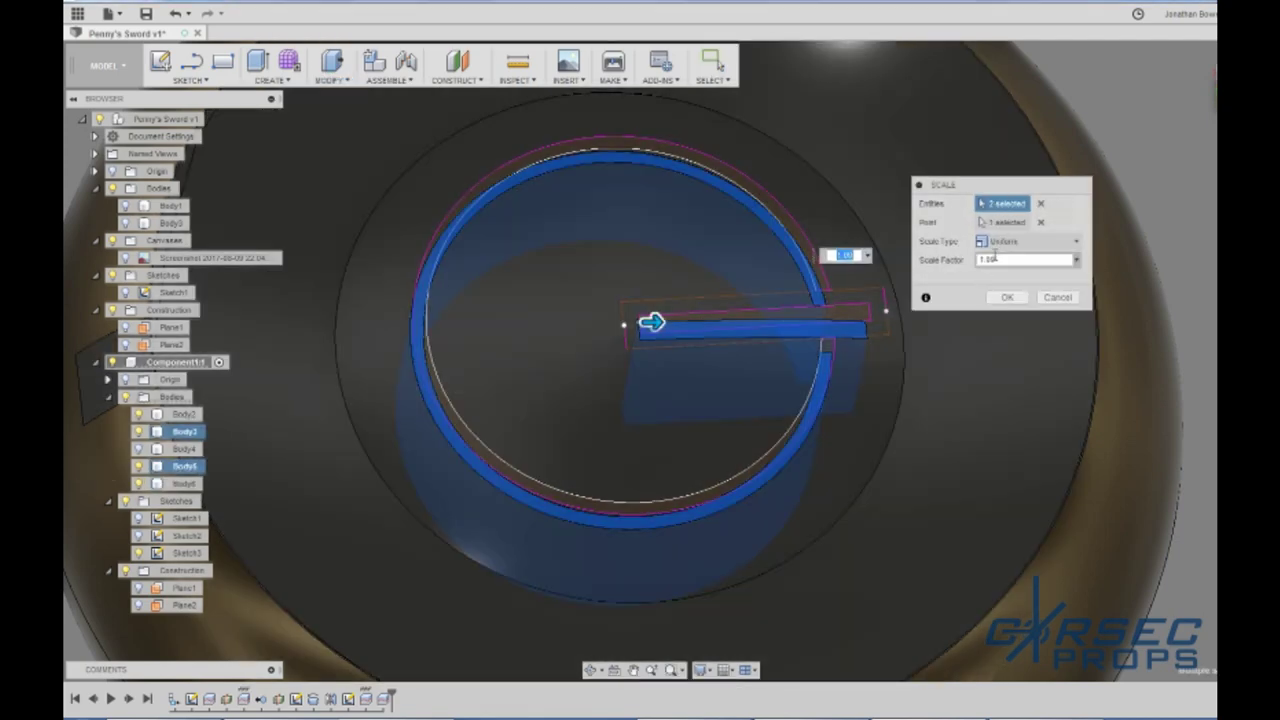
left_click(1010, 241)
left_click(997, 277)
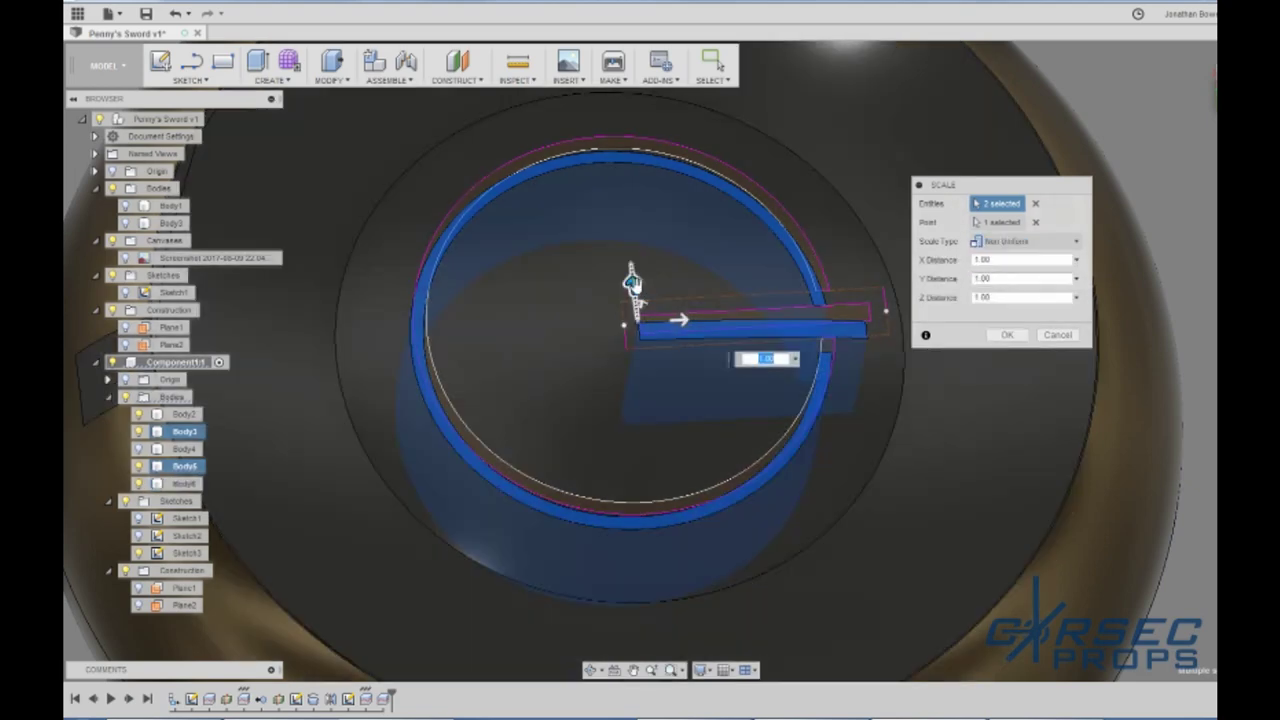
Step: Set the X scale factor to 0.9 for the ring and pointer bodies and apply the scale
mouse_move(632, 285)
left_mouse_down()
mouse_move(634, 296)
mouse_move(634, 274)
mouse_move(636, 298)
left_mouse_up()
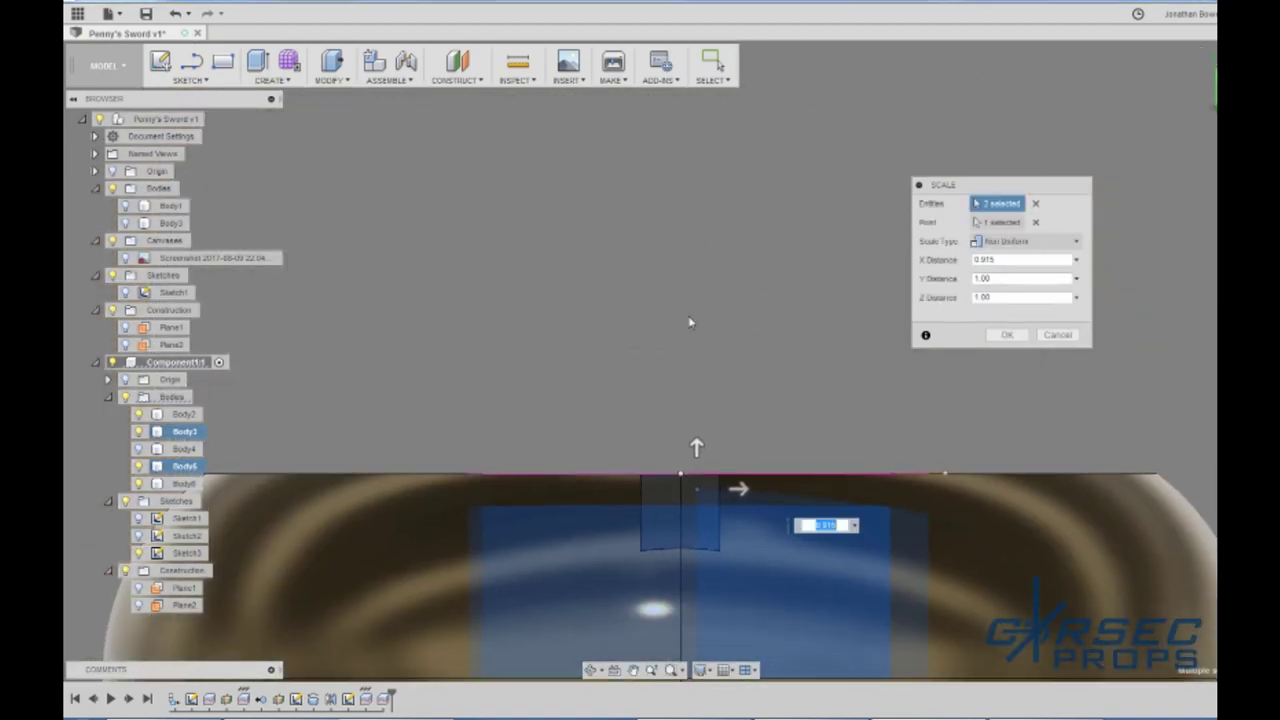
scroll(716, 566, "up", 3)
middle_click_drag(726, 502, 707, 437, "shift")
scroll(709, 543, "down", 2)
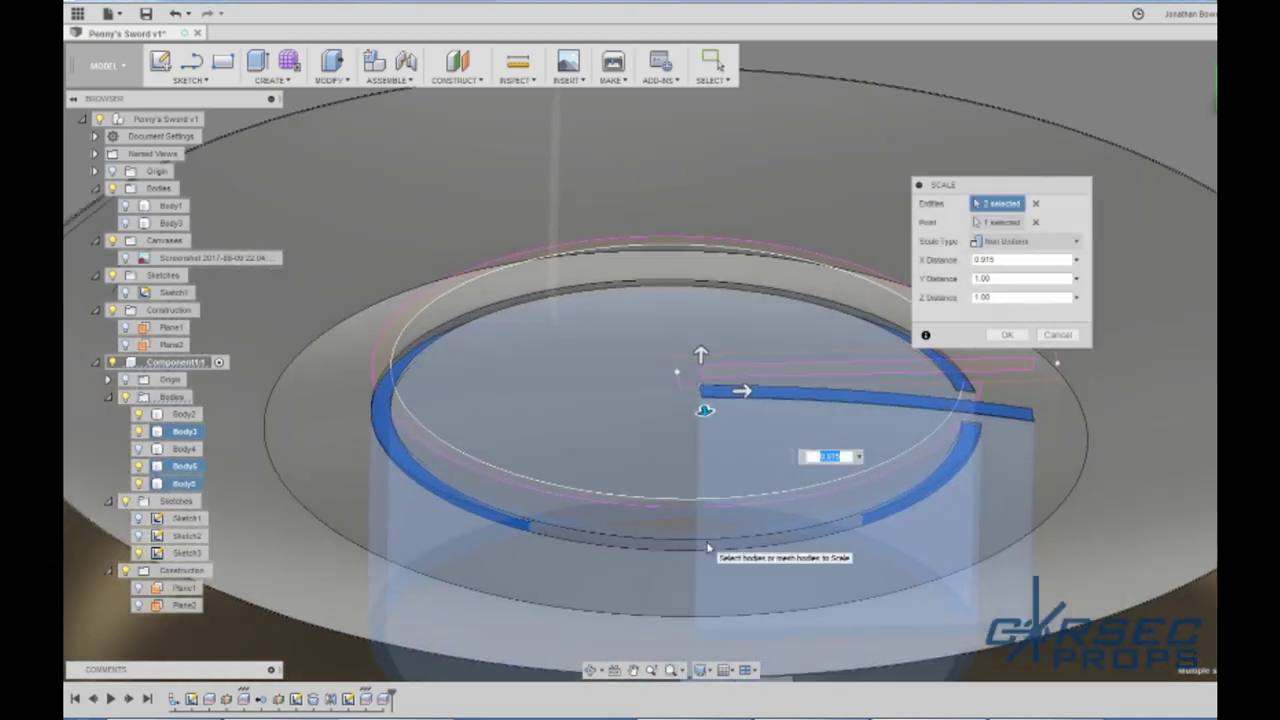
scroll(716, 500, "up", 2)
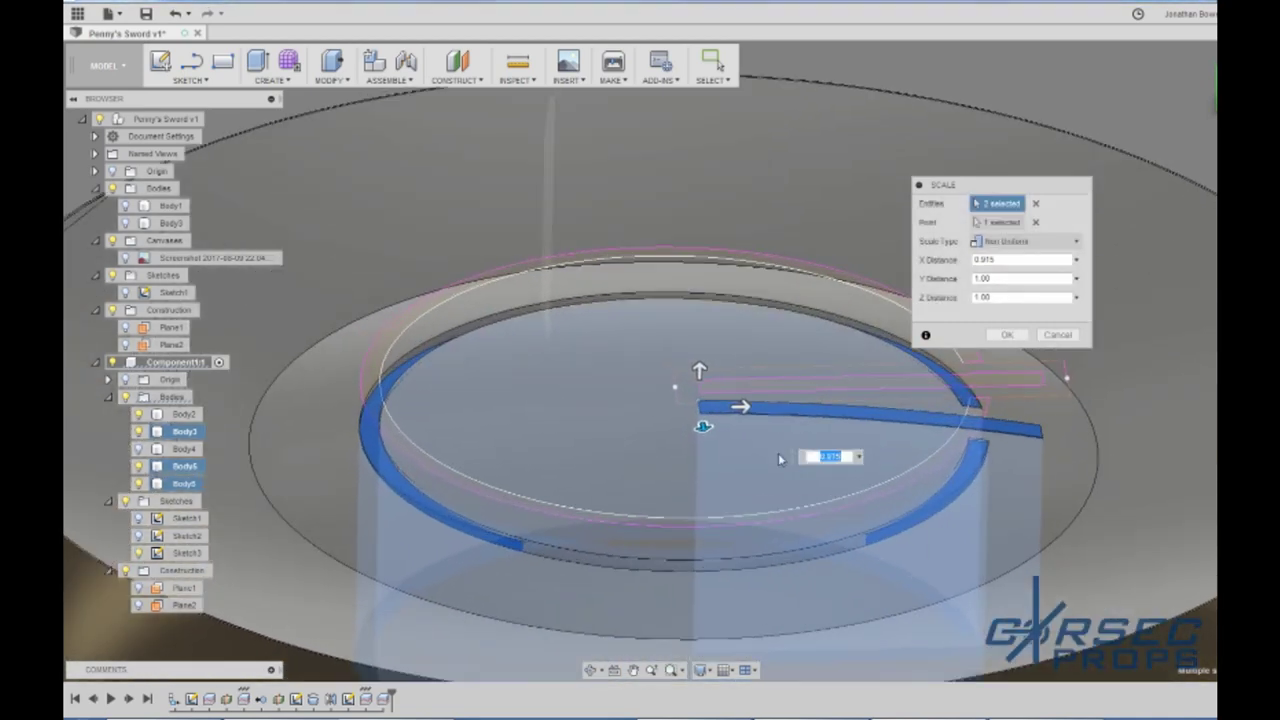
scroll(716, 500, "up", 2)
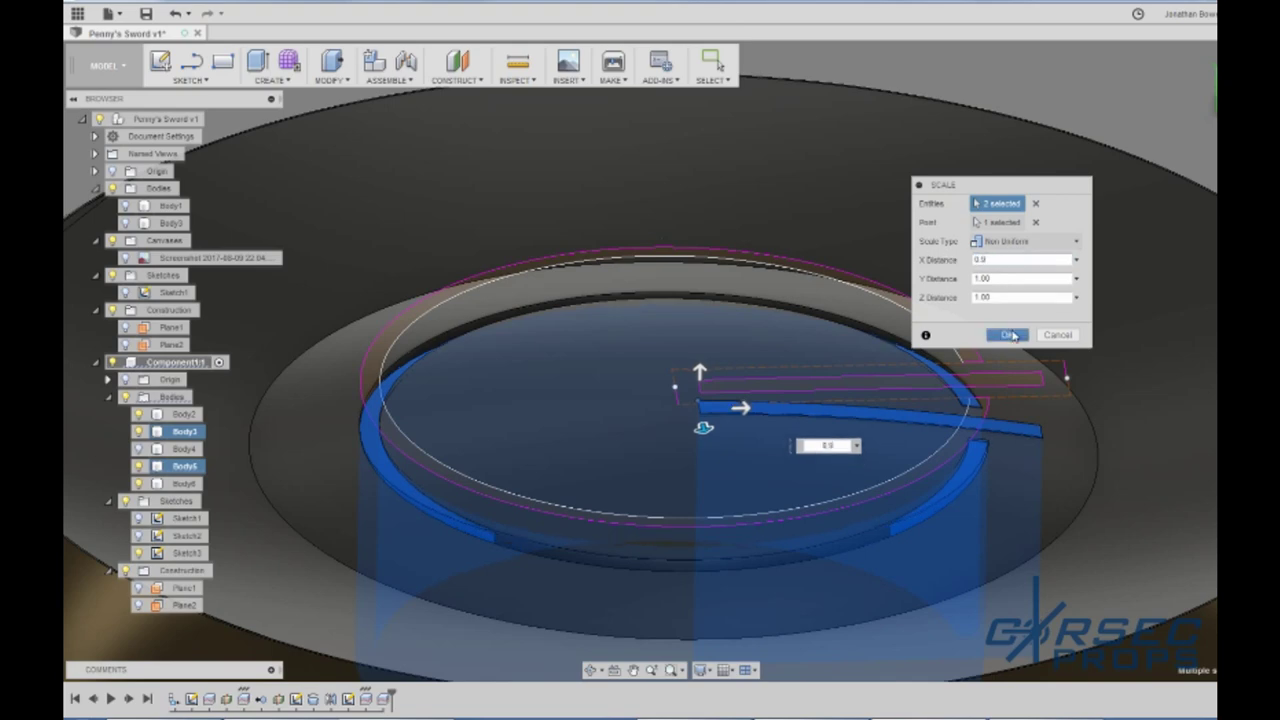
left_click(1008, 335)
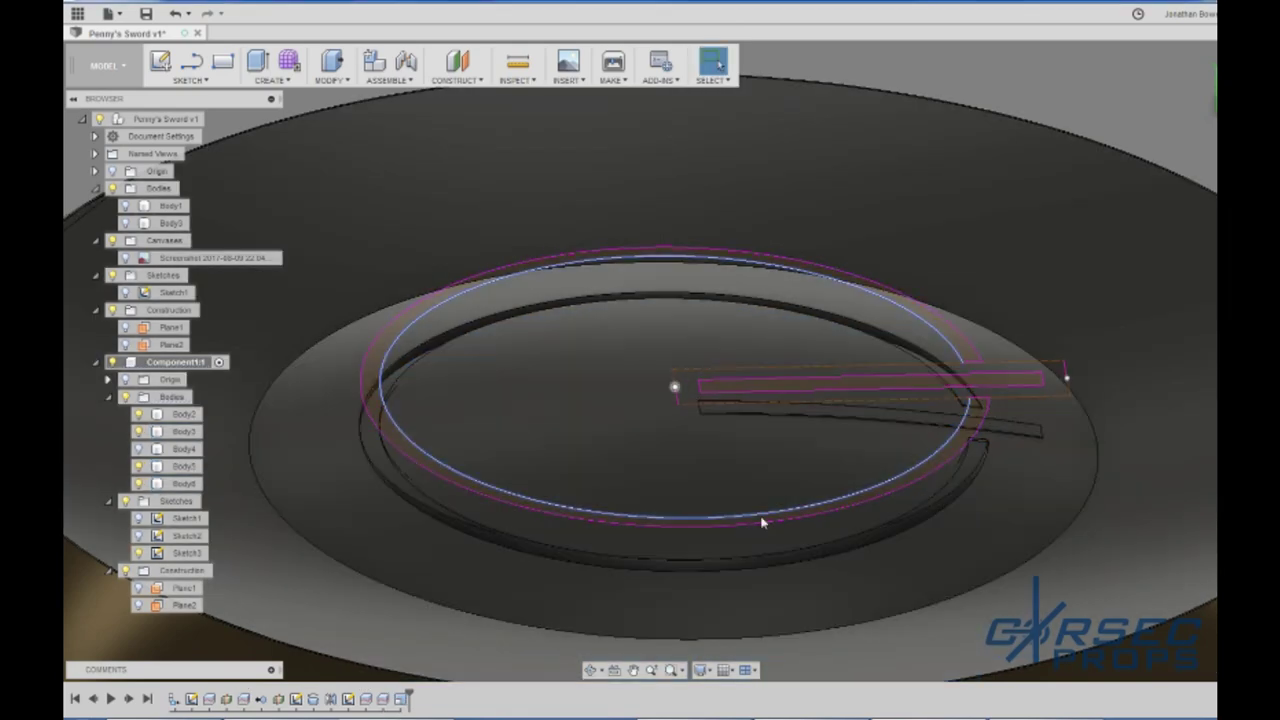
Step: Hide the emblem sketch to leave the scaled ring and pointer bodies uncovered
middle_click_drag(761, 523, 786, 580, "shift")
scroll(486, 500, "down", 3)
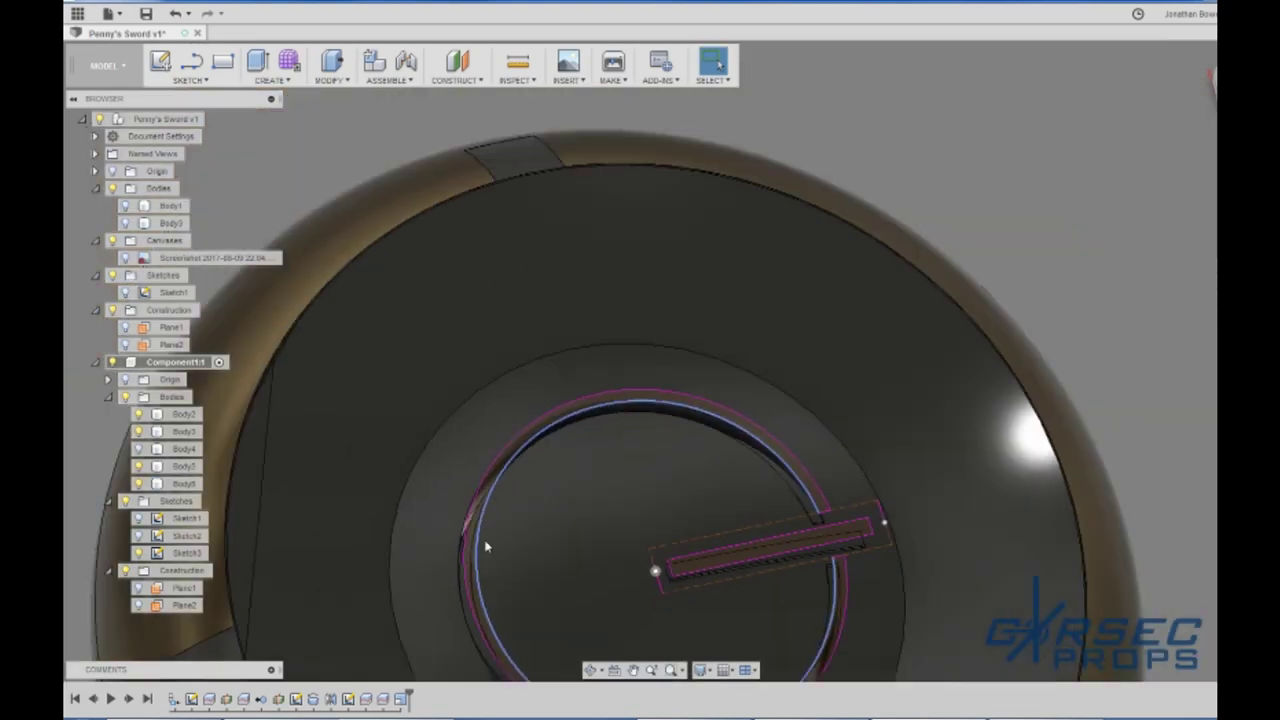
scroll(472, 622, "up", 6)
mouse_move(592, 452)
middle_mouse_down("shift")
mouse_move(595, 392)
mouse_move(366, 591)
mouse_move(340, 650)
middle_mouse_up("shift")
scroll(598, 498, "down", 3)
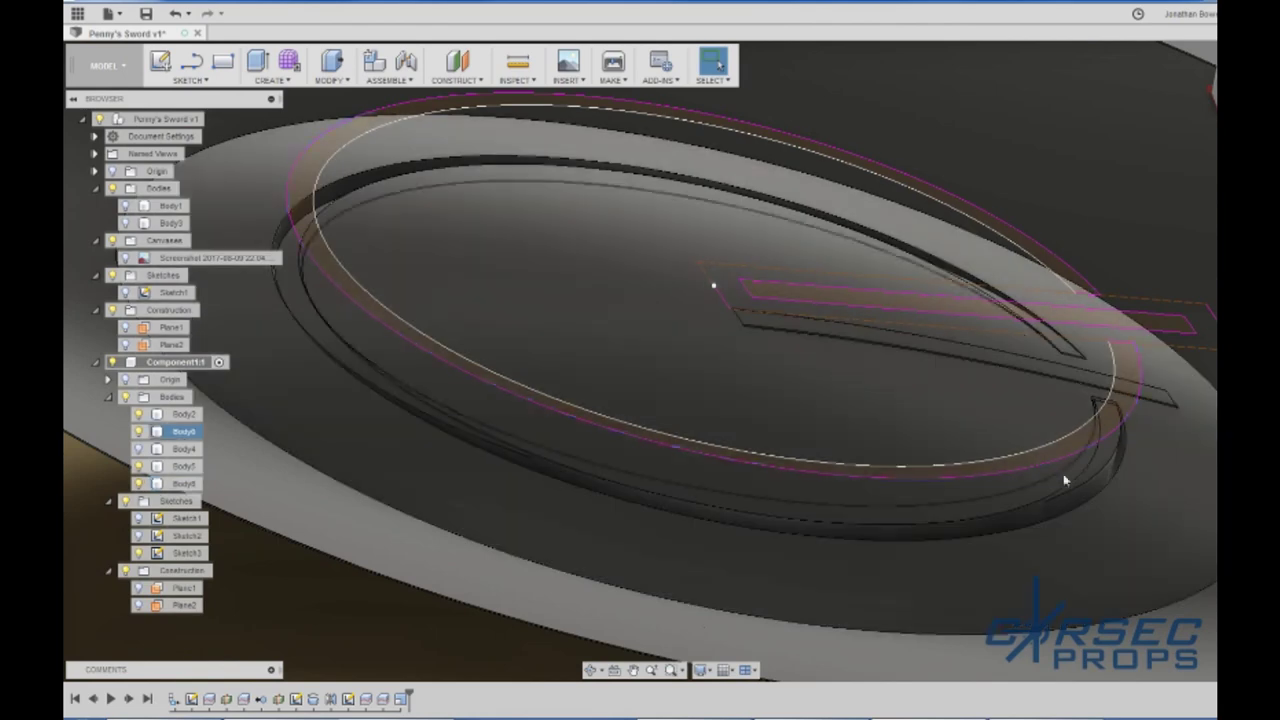
left_click(1114, 423)
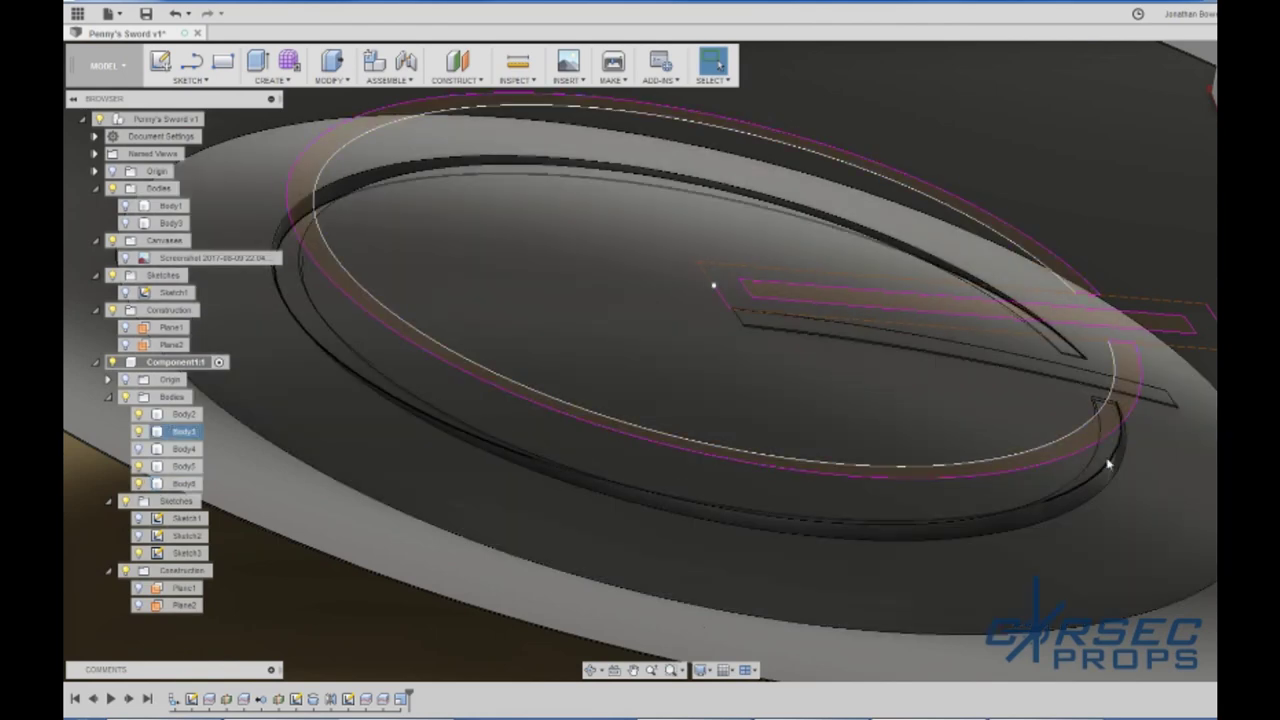
left_click(138, 555)
left_click(138, 555)
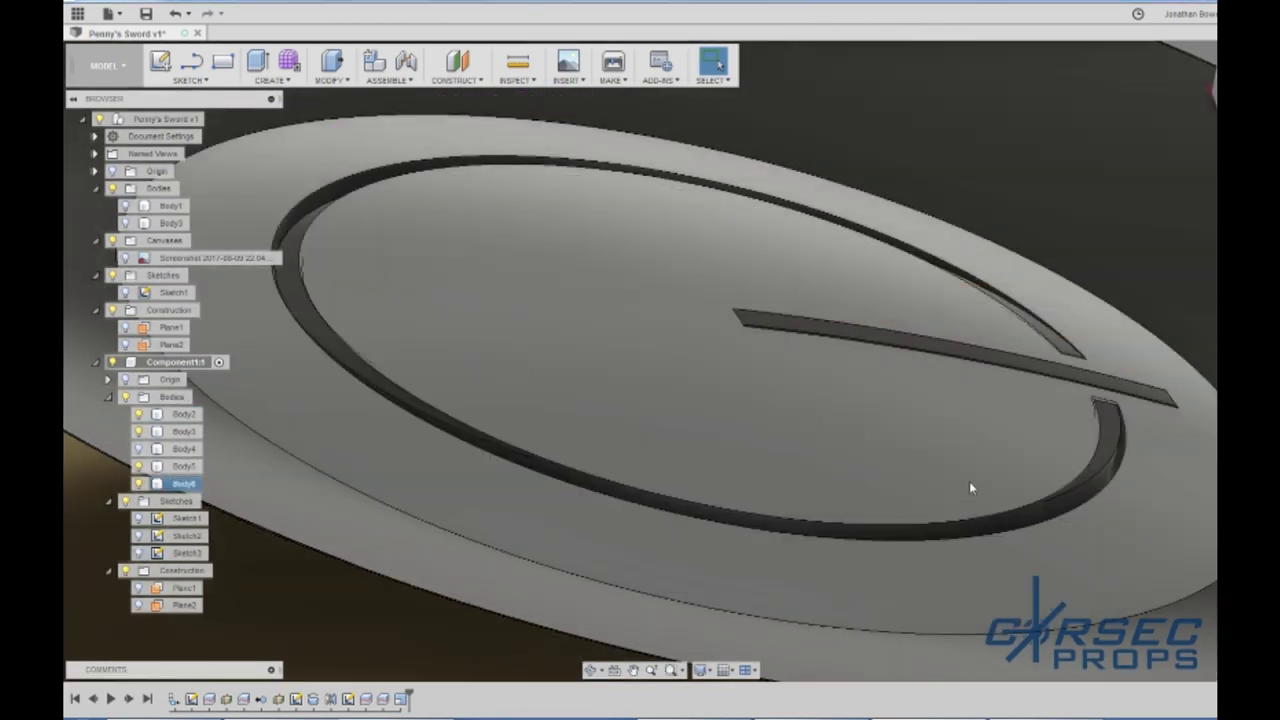
Step: Examine the ring's front face, its two open ends and the pointer against the surrounding dark grey surface
left_click(1104, 443)
middle_click_drag(1094, 462, 971, 545, "shift")
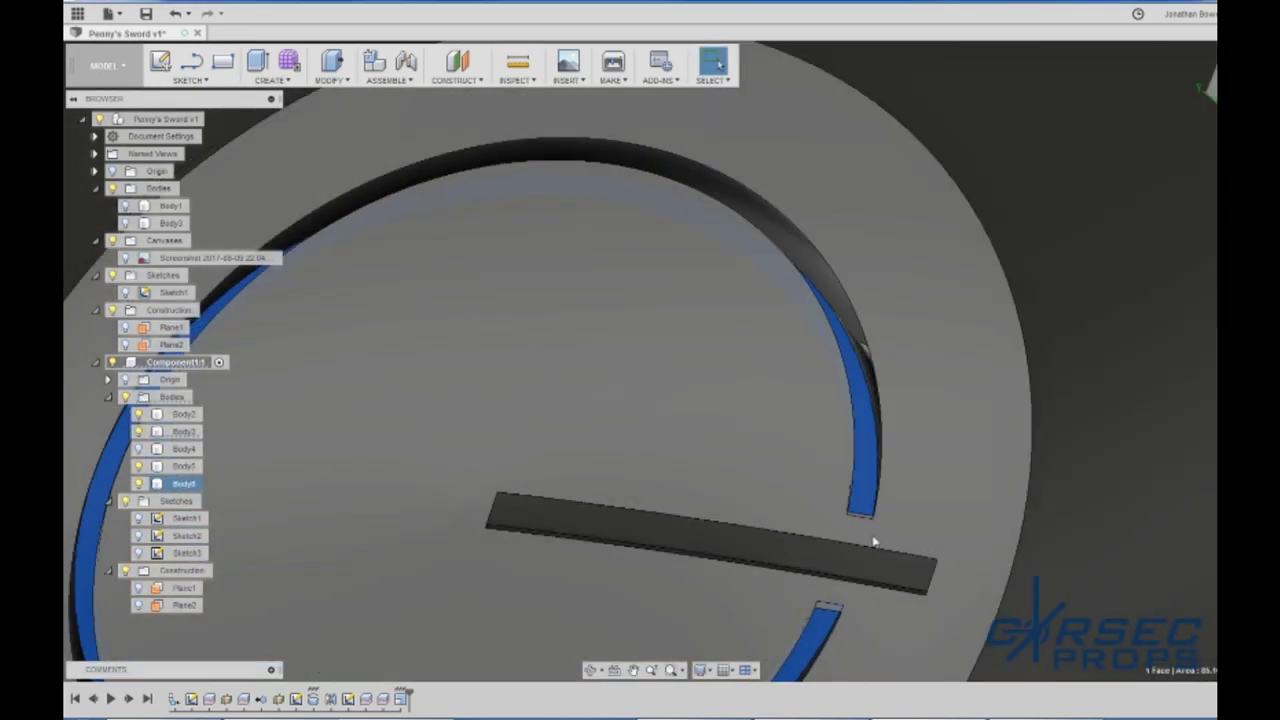
scroll(868, 538, "up", 4)
middle_click_drag(857, 466, 937, 308, "shift")
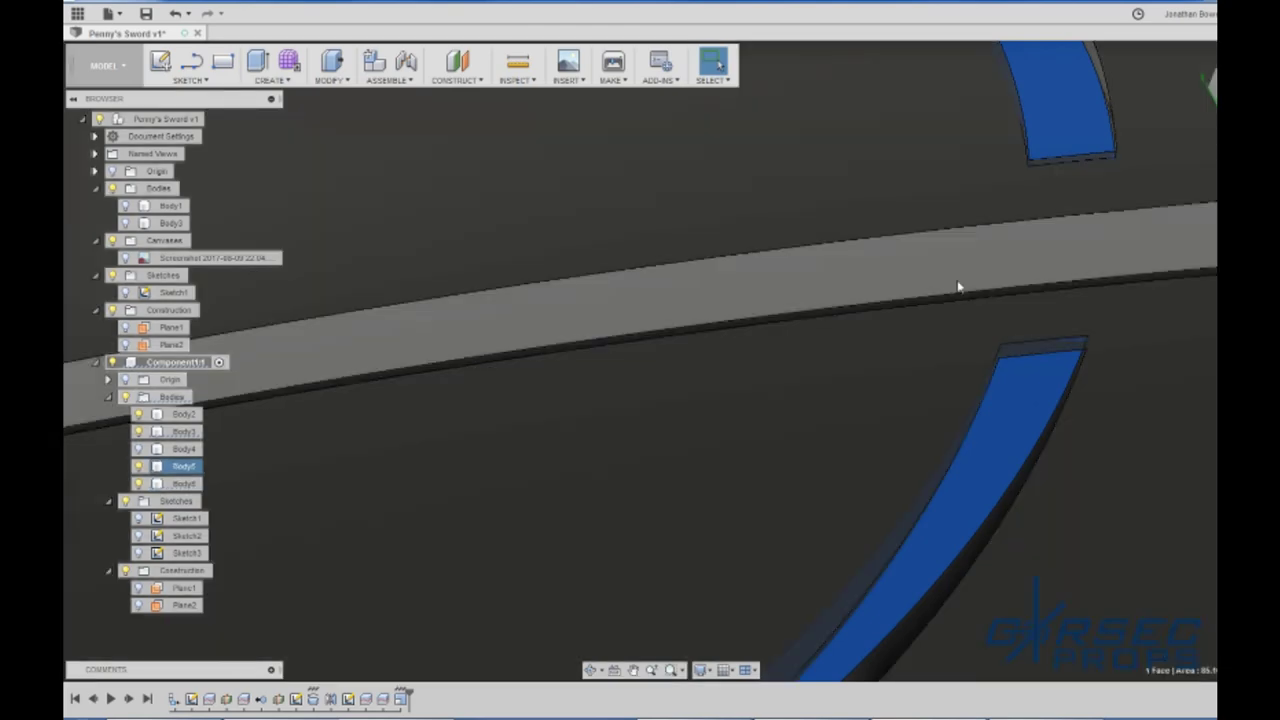
scroll(957, 285, "down", 6)
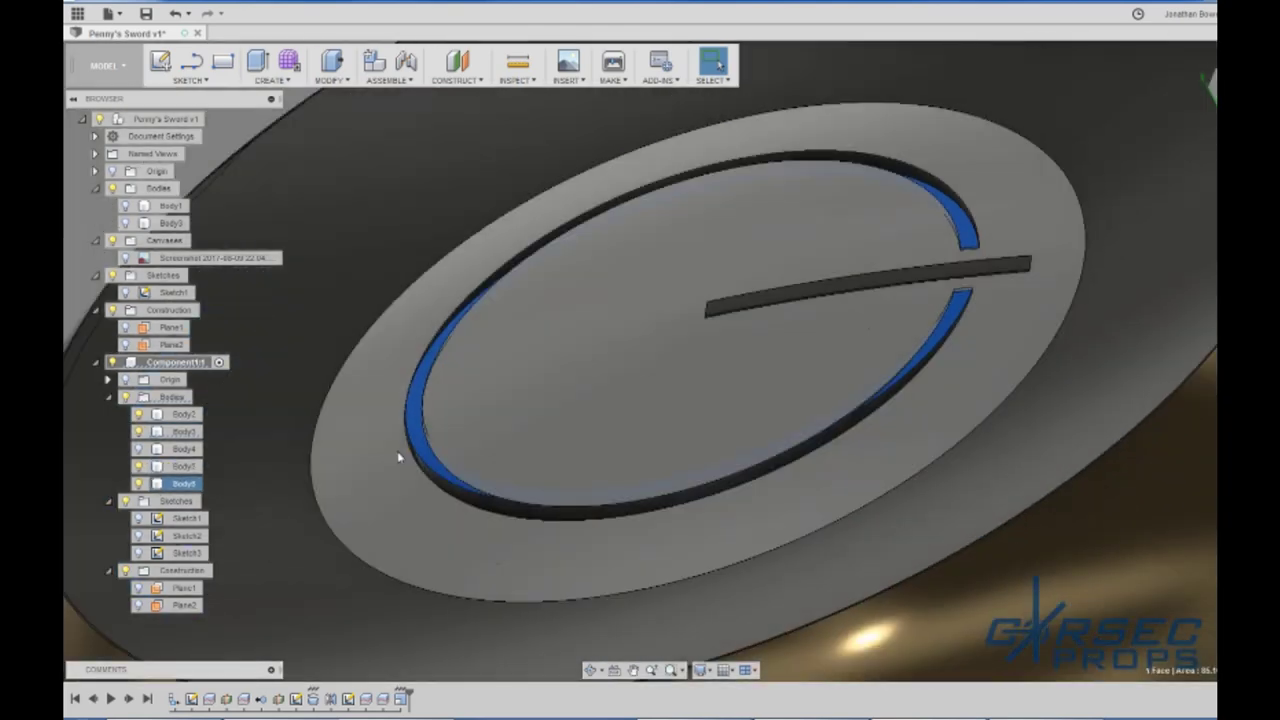
scroll(397, 457, "up", 8)
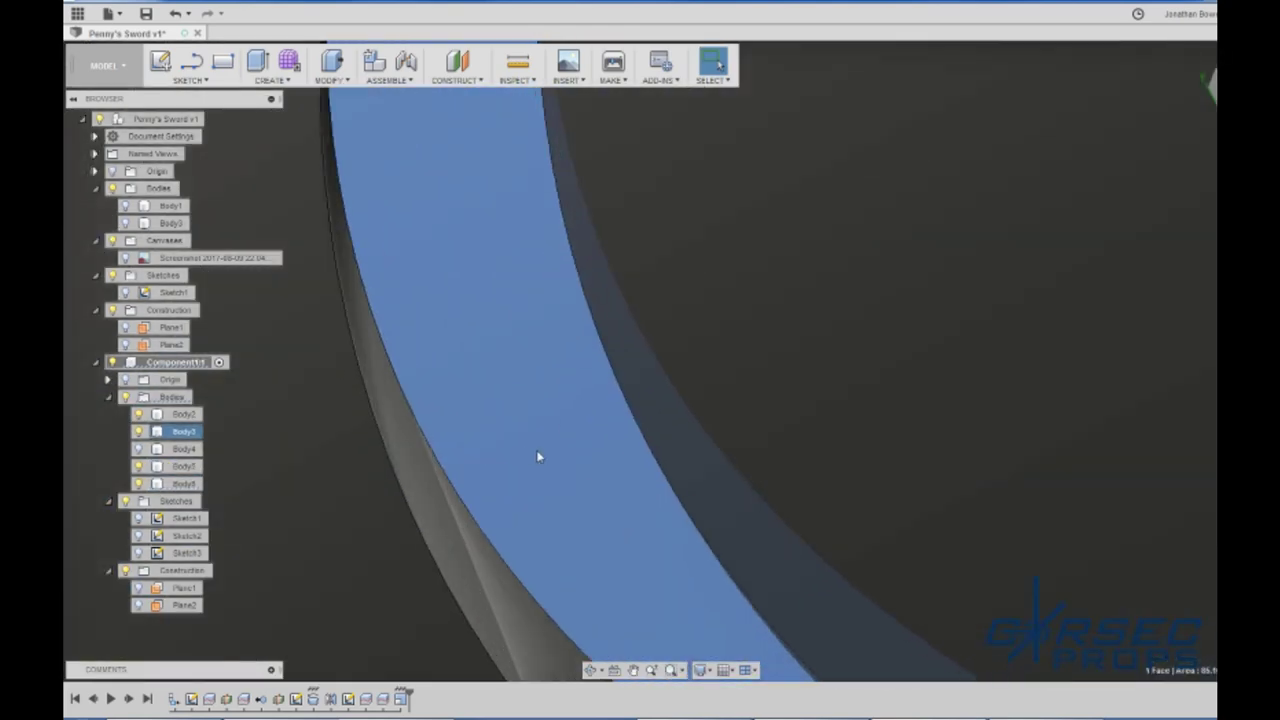
scroll(537, 457, "down", 8)
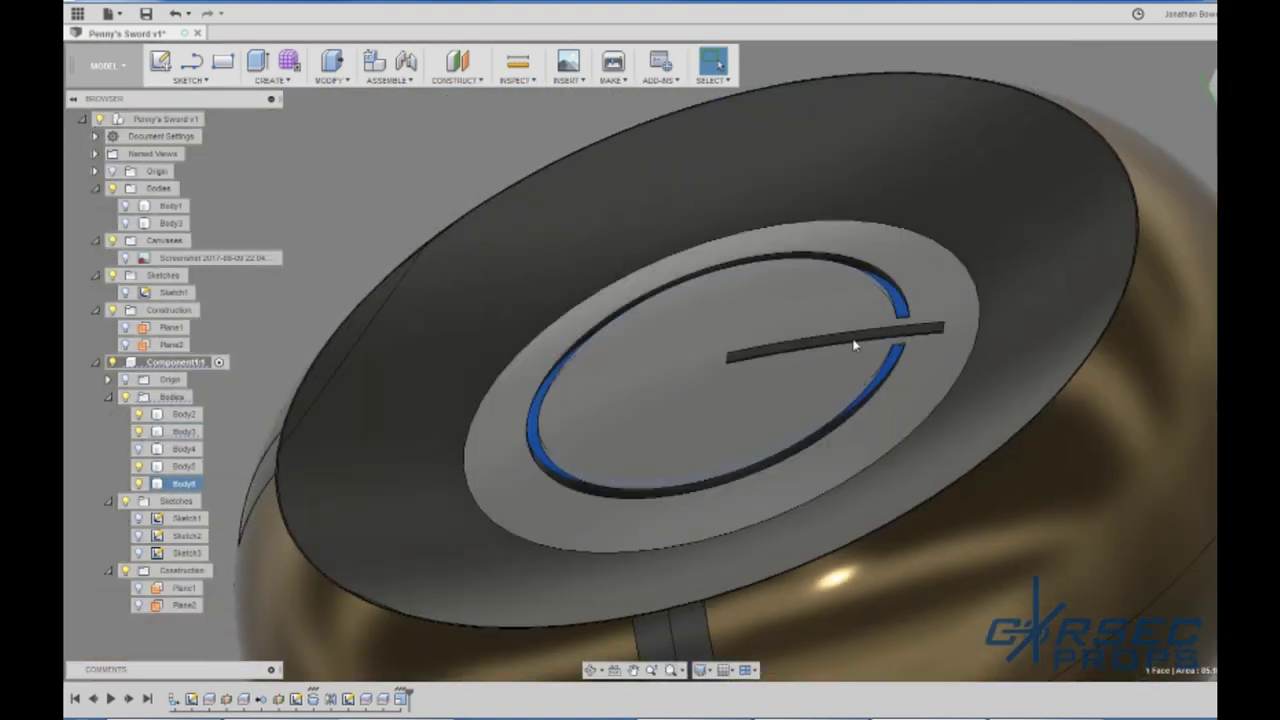
scroll(855, 345, "up", 10)
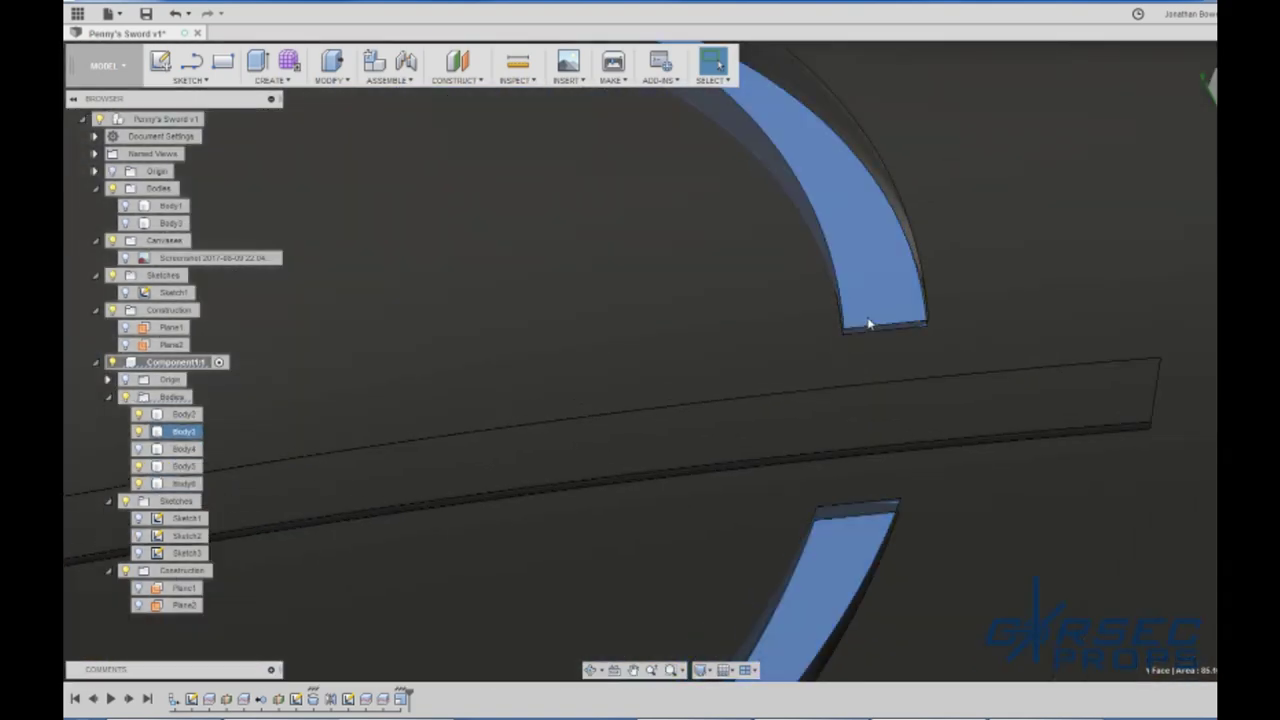
scroll(868, 323, "down", 3)
middle_click_drag(854, 366, 847, 573, "shift")
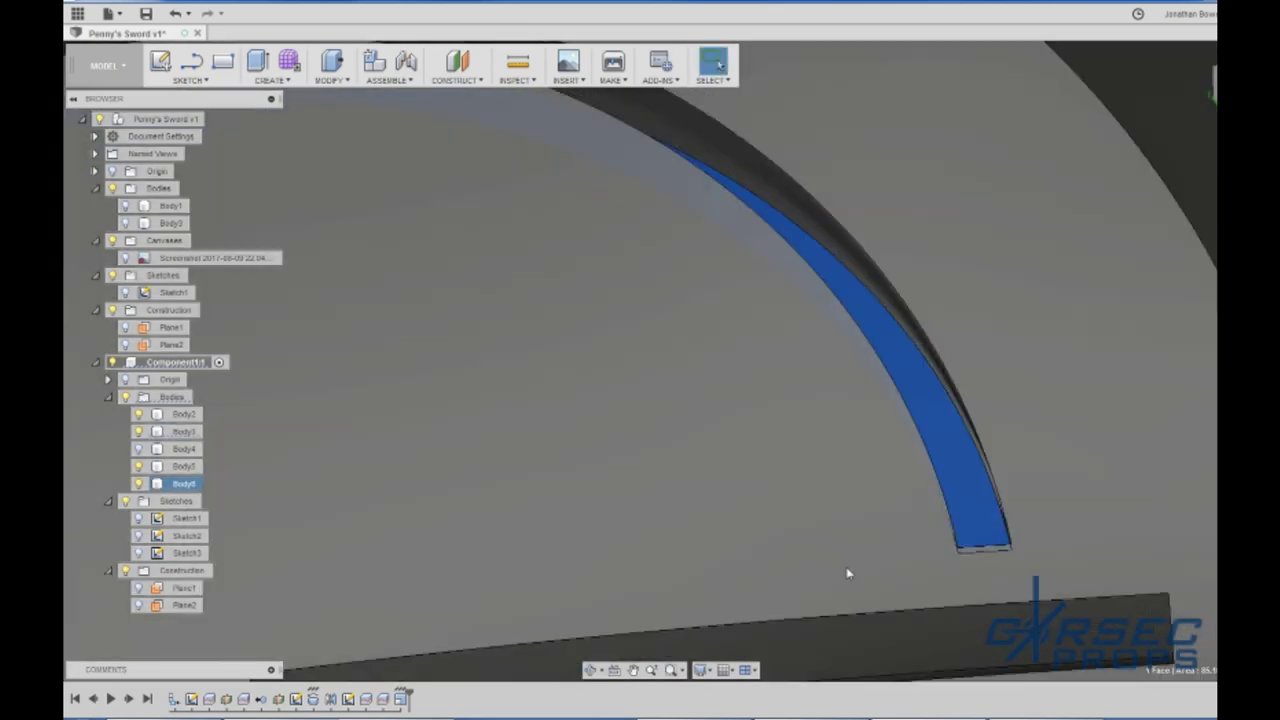
scroll(903, 457, "down", 10)
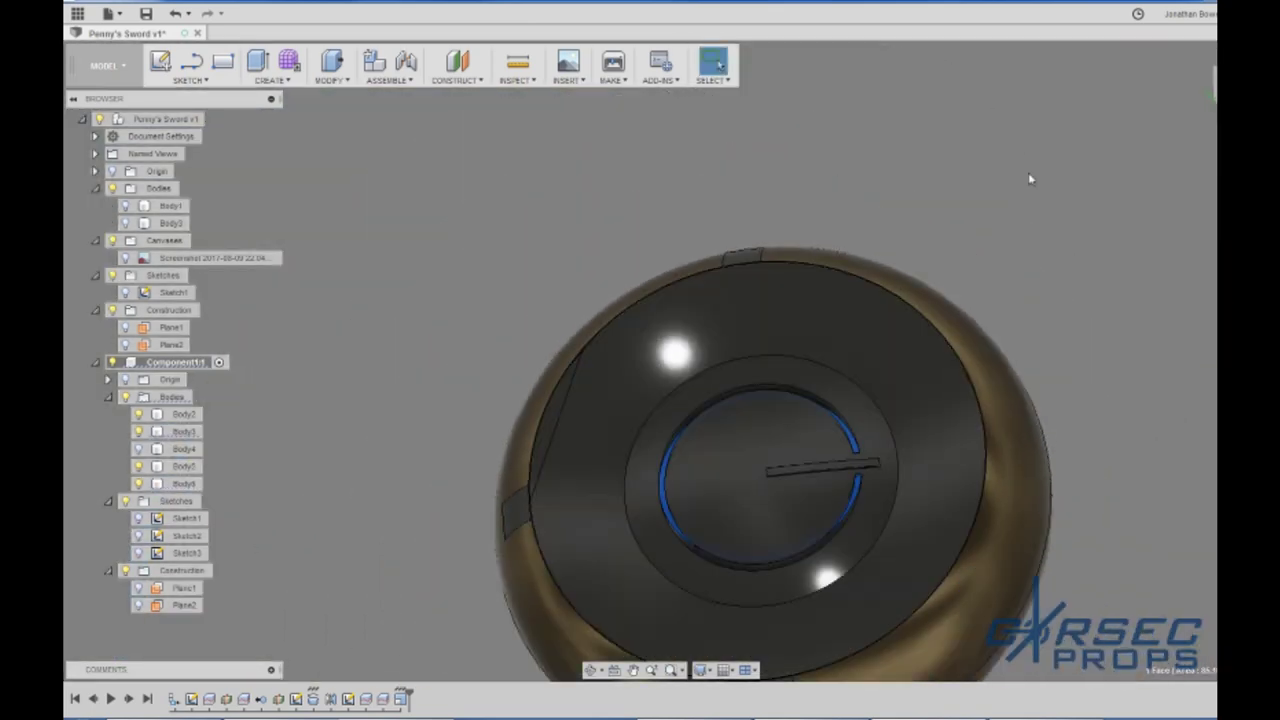
Step: Examine how the ring and pointer sit in their slots on the underside of the round component
middle_click_drag(736, 498, 742, 404, "shift")
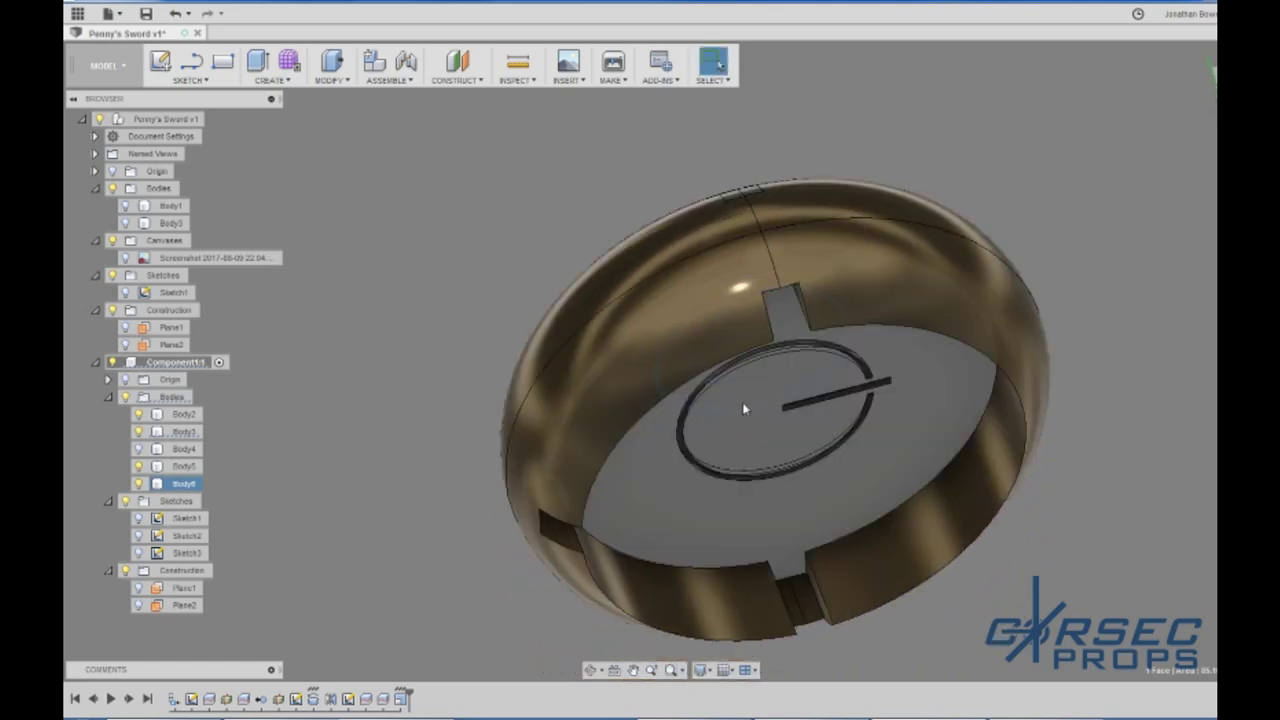
scroll(704, 451, "down", 2)
scroll(704, 446, "up", 6)
scroll(690, 400, "up", 5)
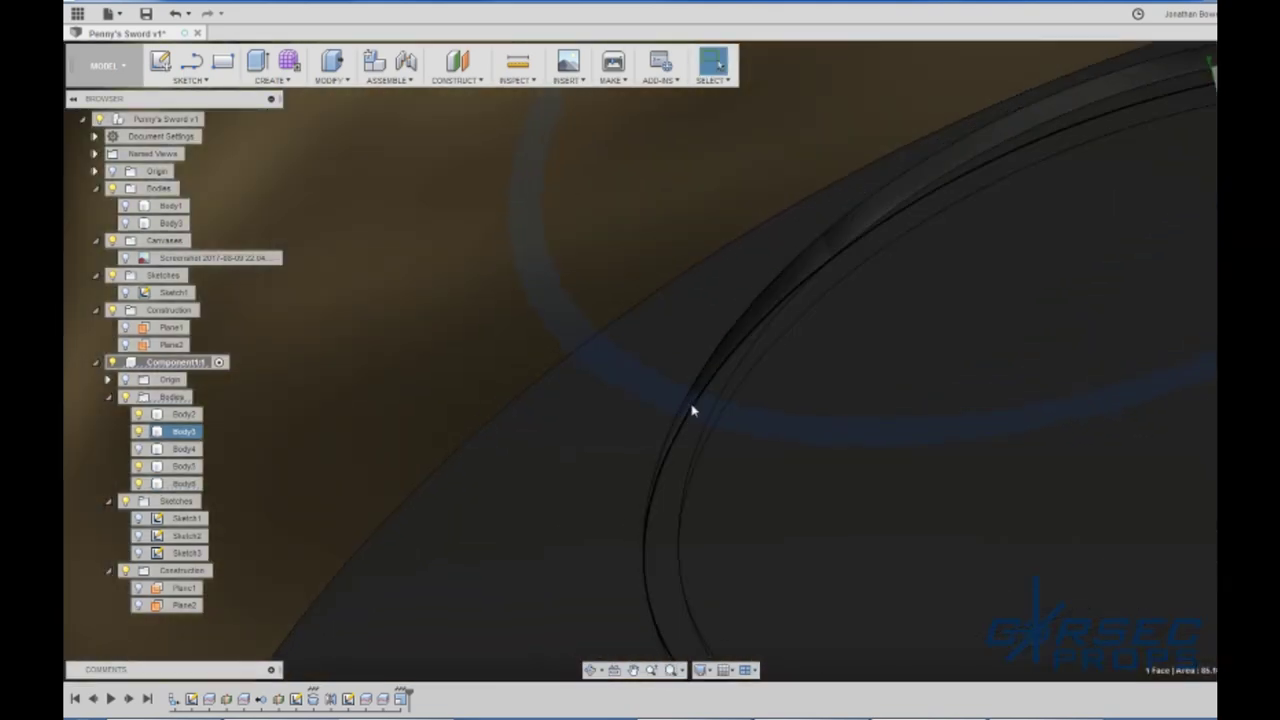
scroll(689, 397, "down", 5)
left_click(569, 382)
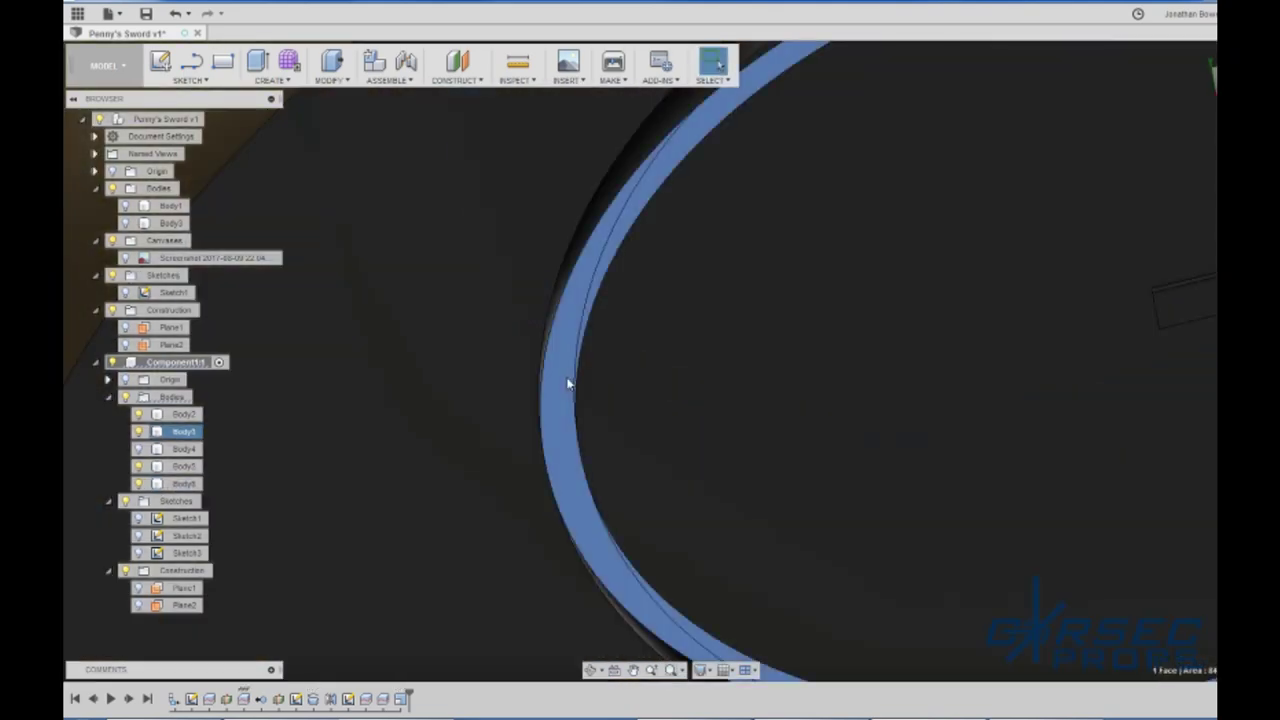
scroll(567, 383, "down", 3)
scroll(567, 383, "down", 3)
key("e")
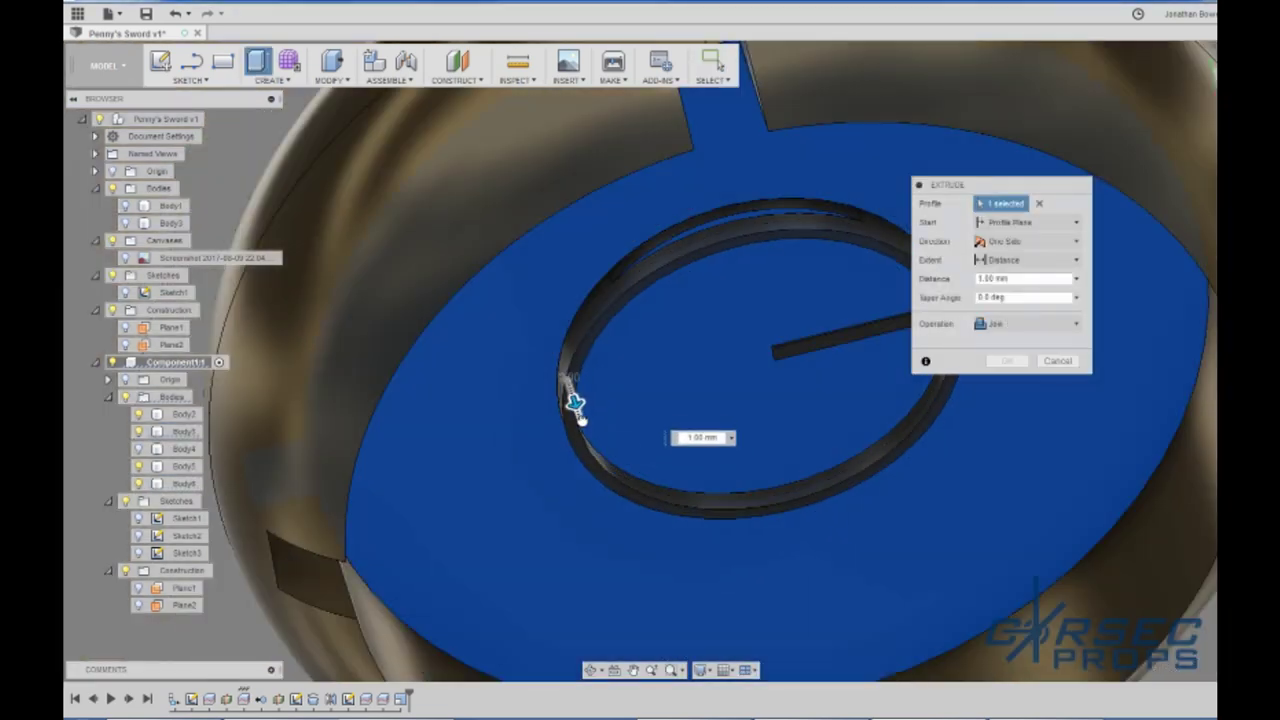
mouse_move(575, 405)
left_mouse_down()
mouse_move(580, 423)
mouse_move(563, 357)
mouse_move(580, 419)
left_mouse_up()
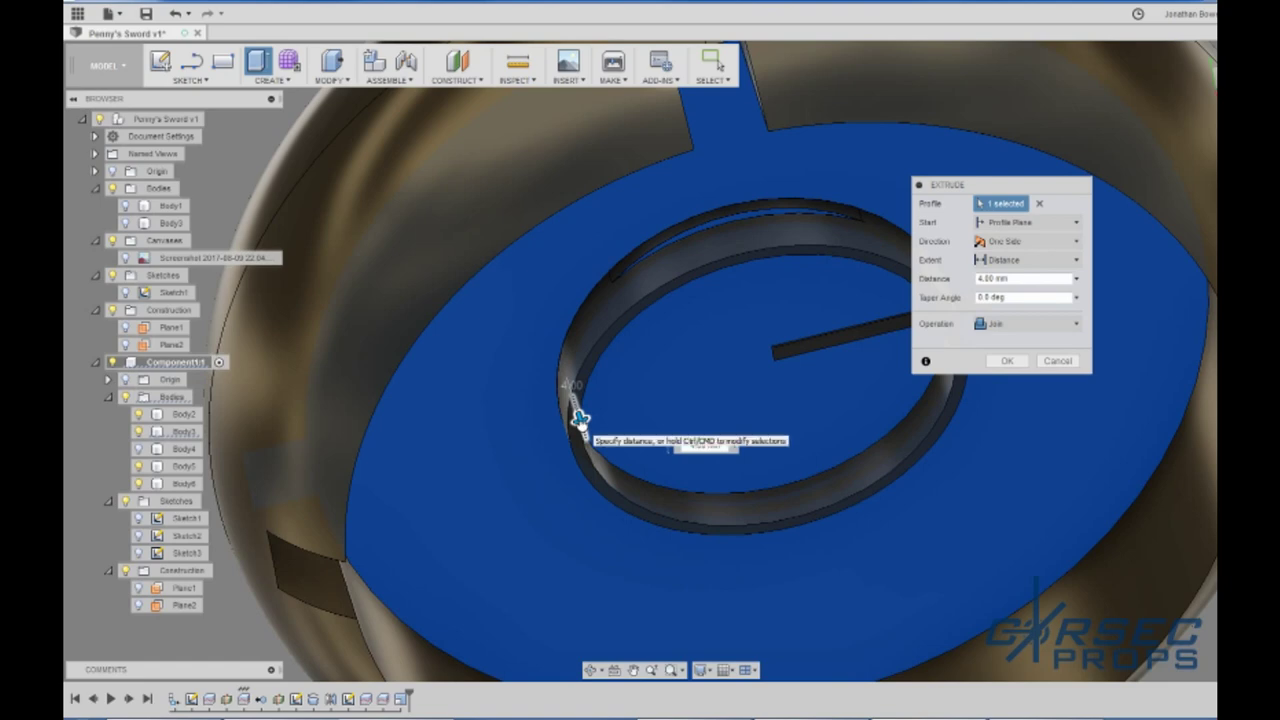
scroll(600, 405, "down", 2)
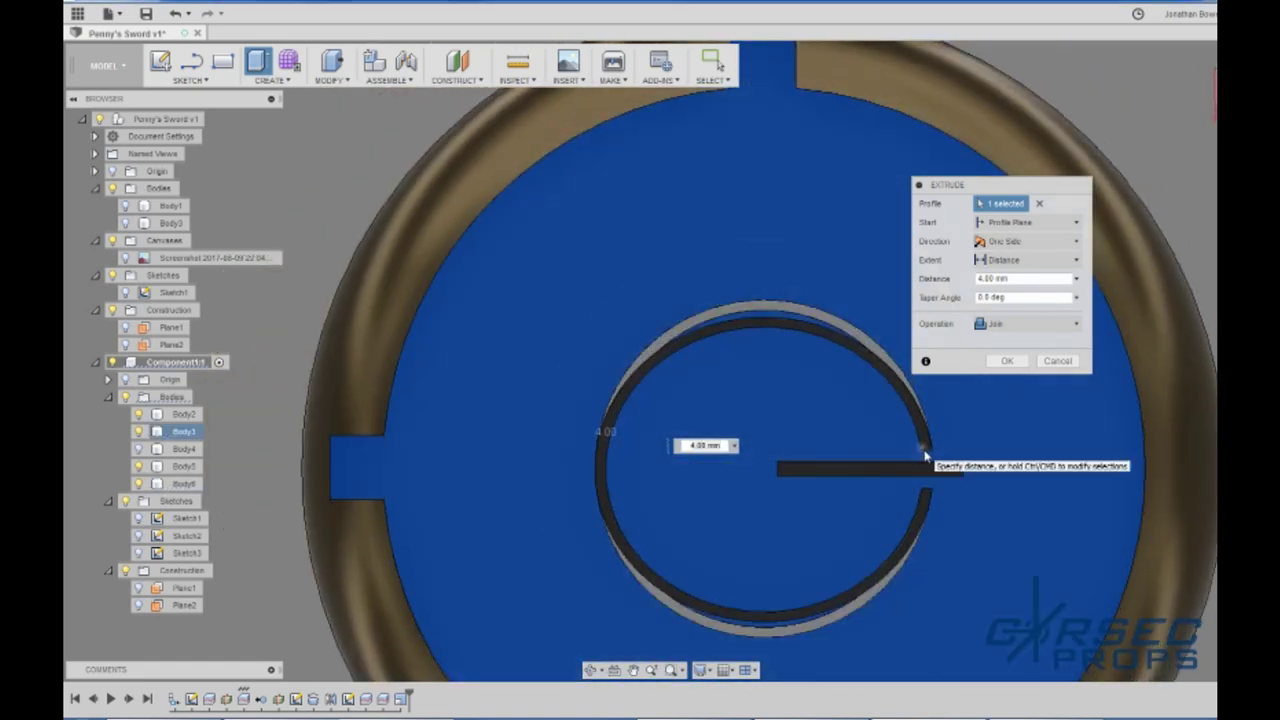
left_click(1050, 363)
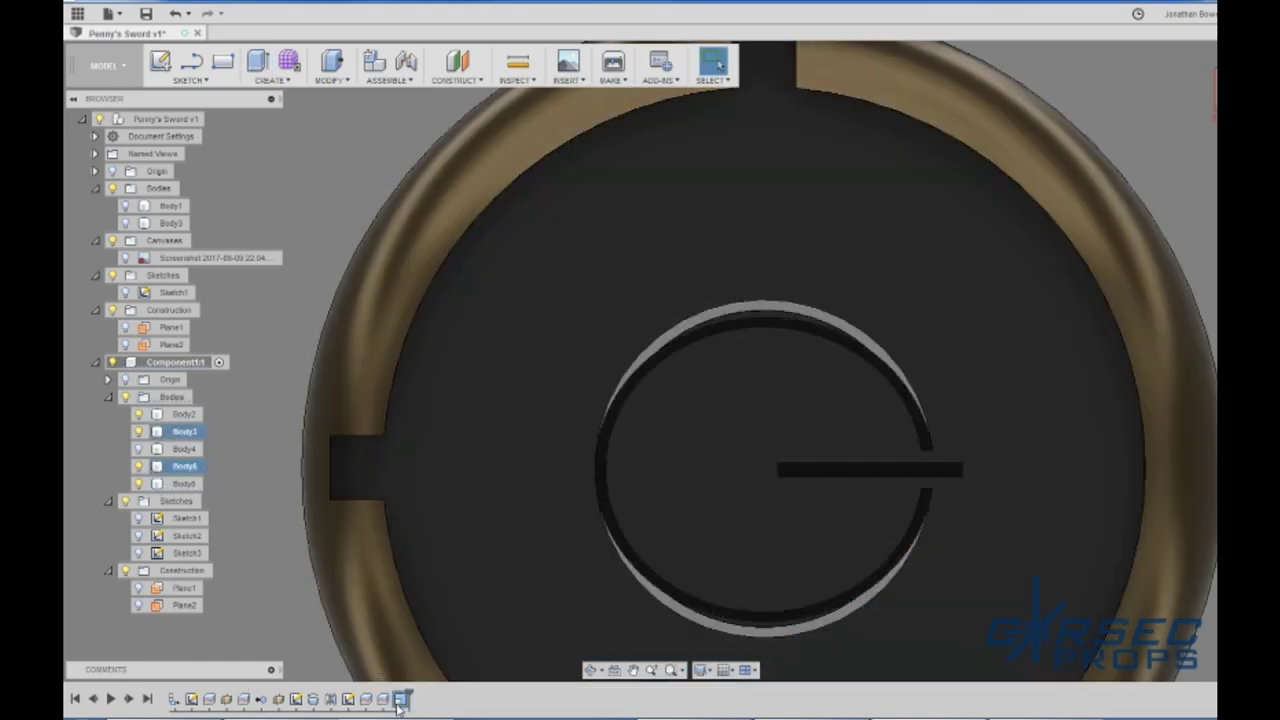
Step: Edit the emblem's scale feature to use factors of X 1, Y 0.9 and Z 1
double_click(400, 698)
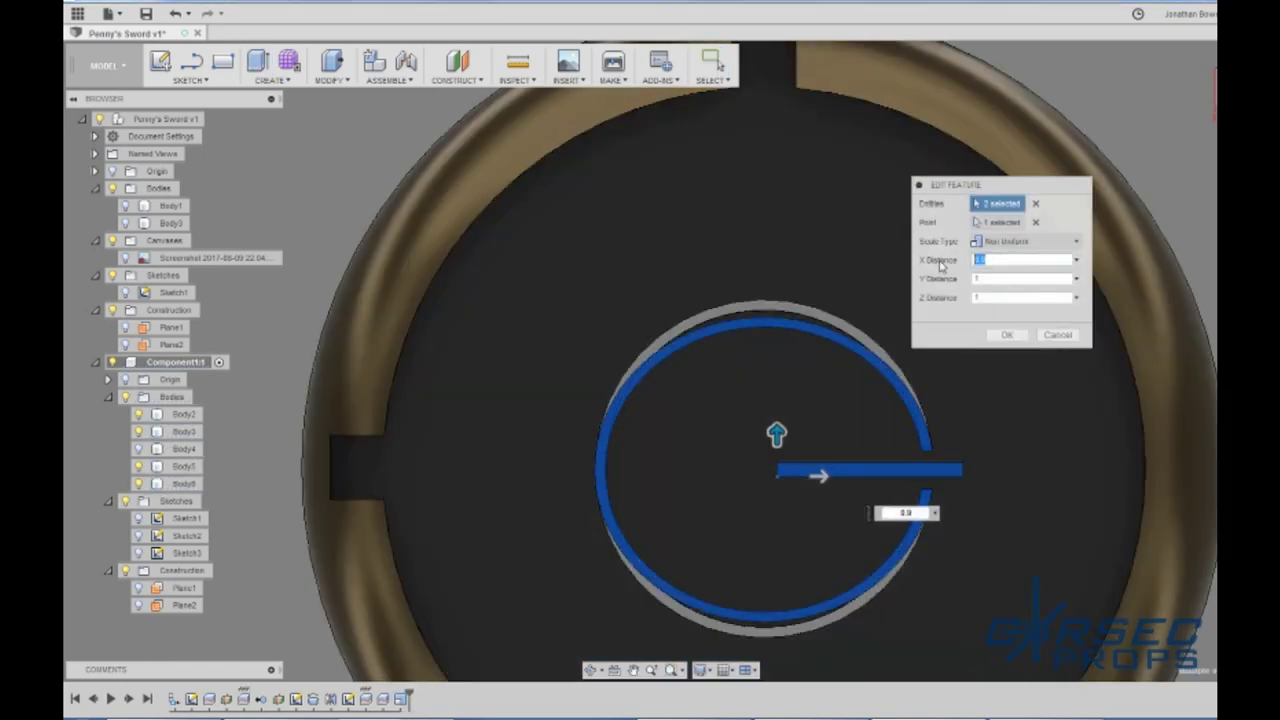
left_click(1000, 297)
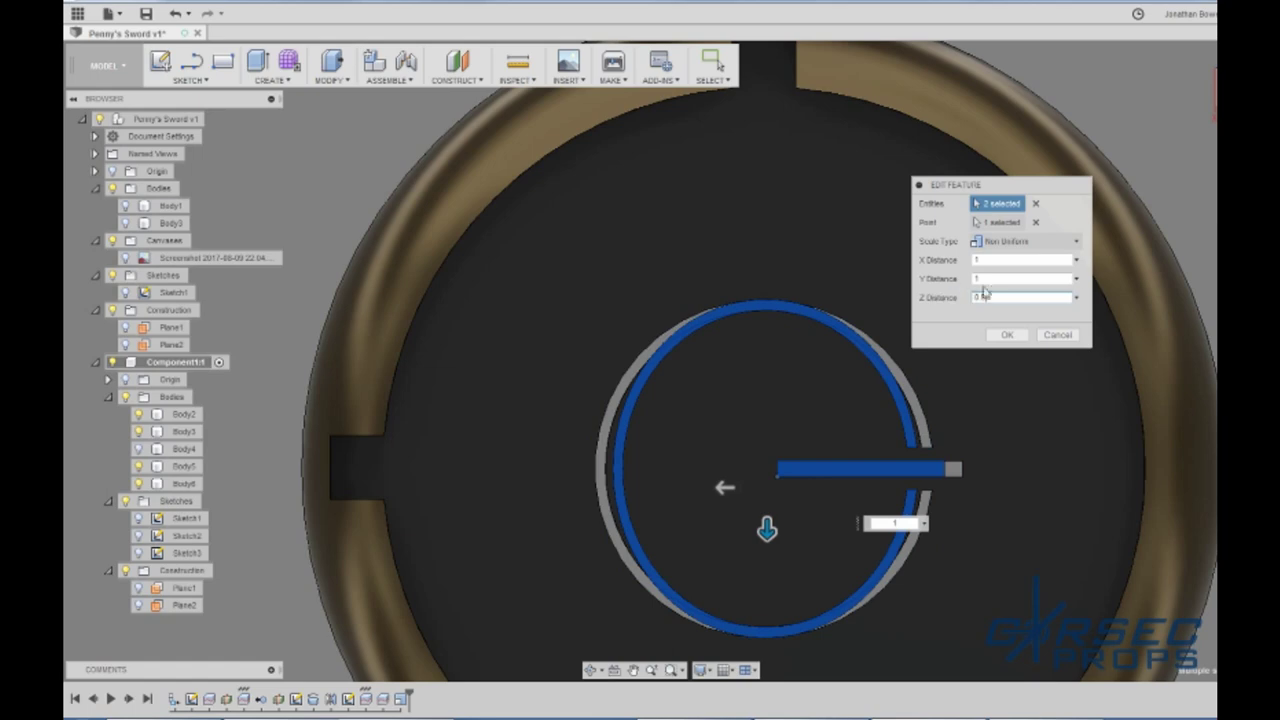
key("BackSpace")
type("9")
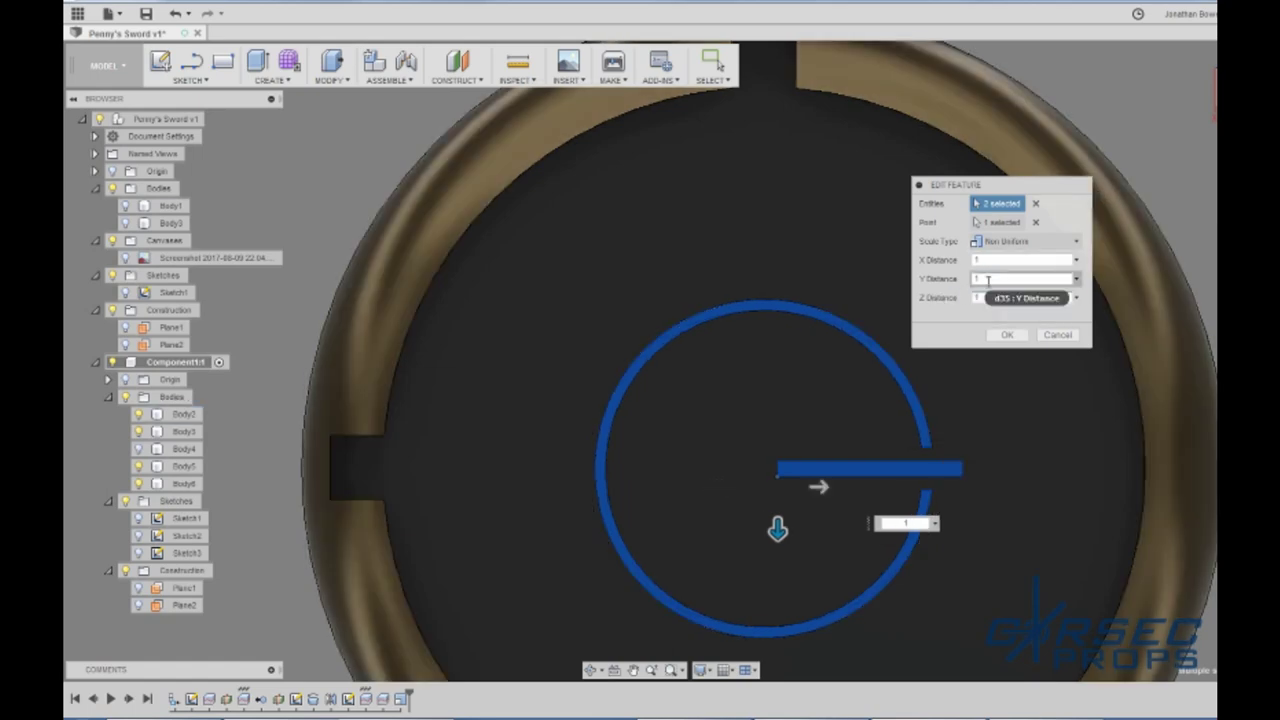
left_click_drag(988, 278, 947, 272)
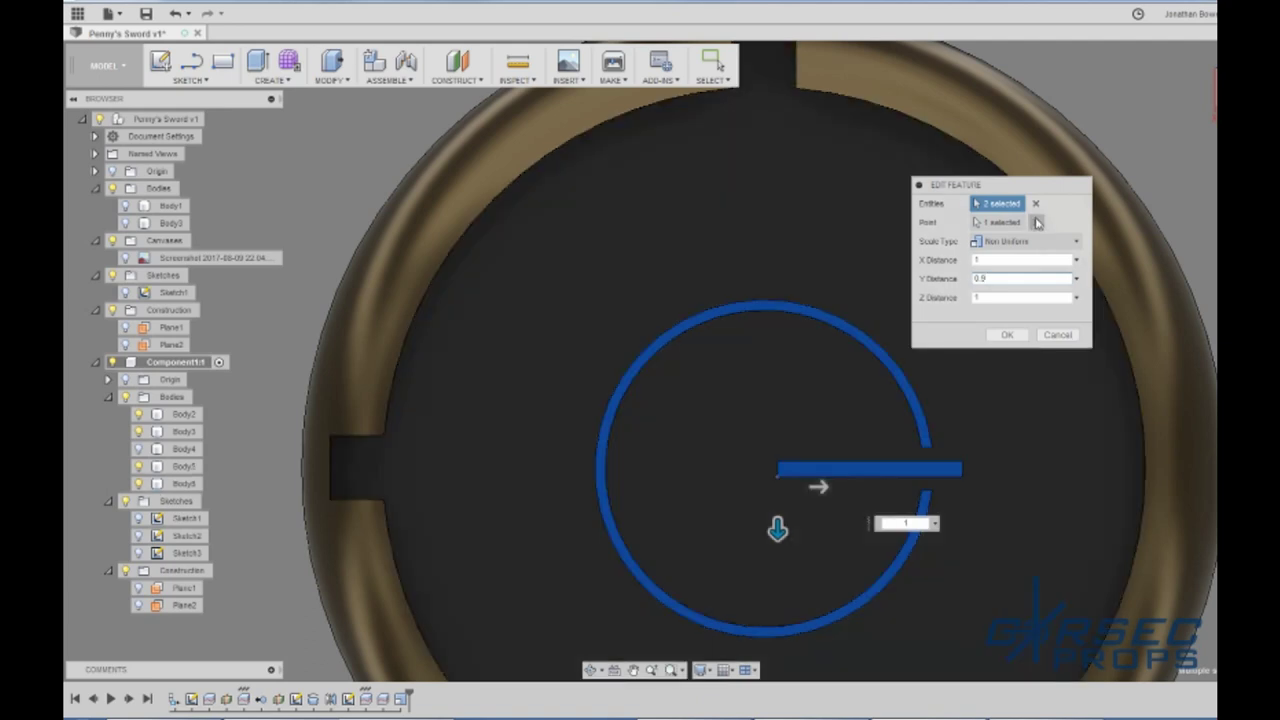
Step: Reselect the emblem scale's reference point at the lower corner of the pointer's inner end and apply the feature edit
left_click(1037, 222)
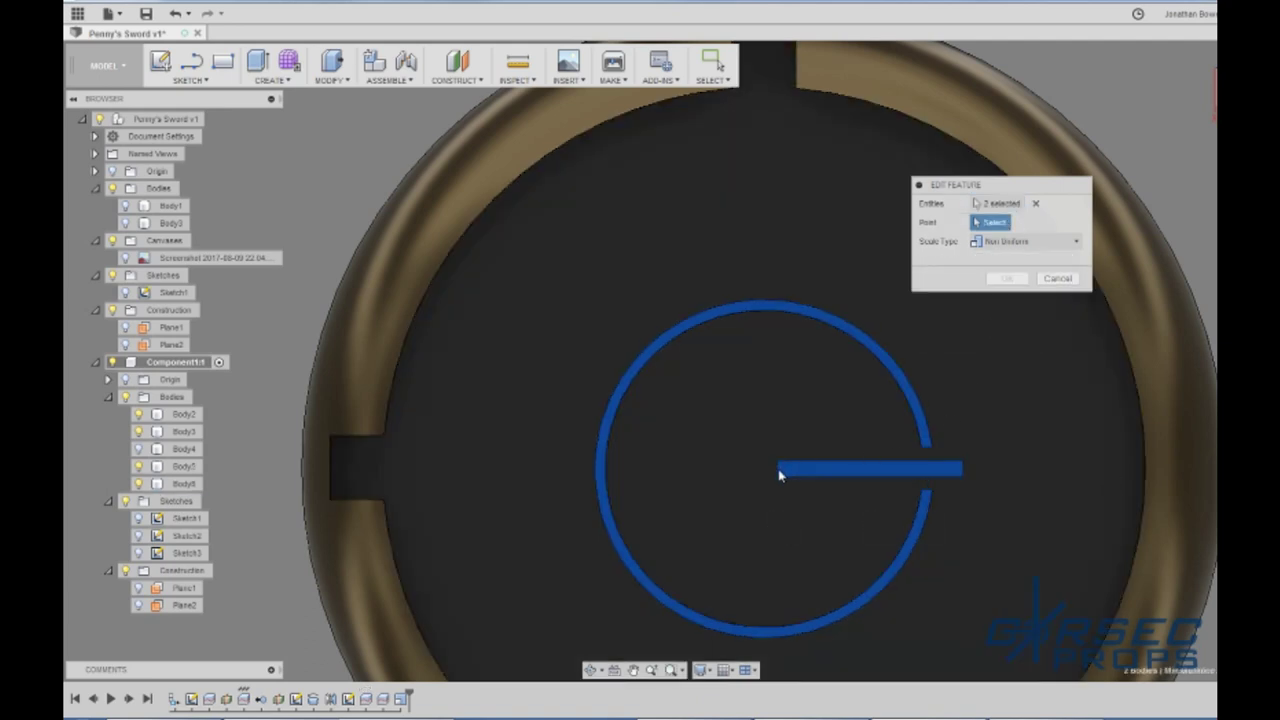
scroll(785, 470, "up", 5)
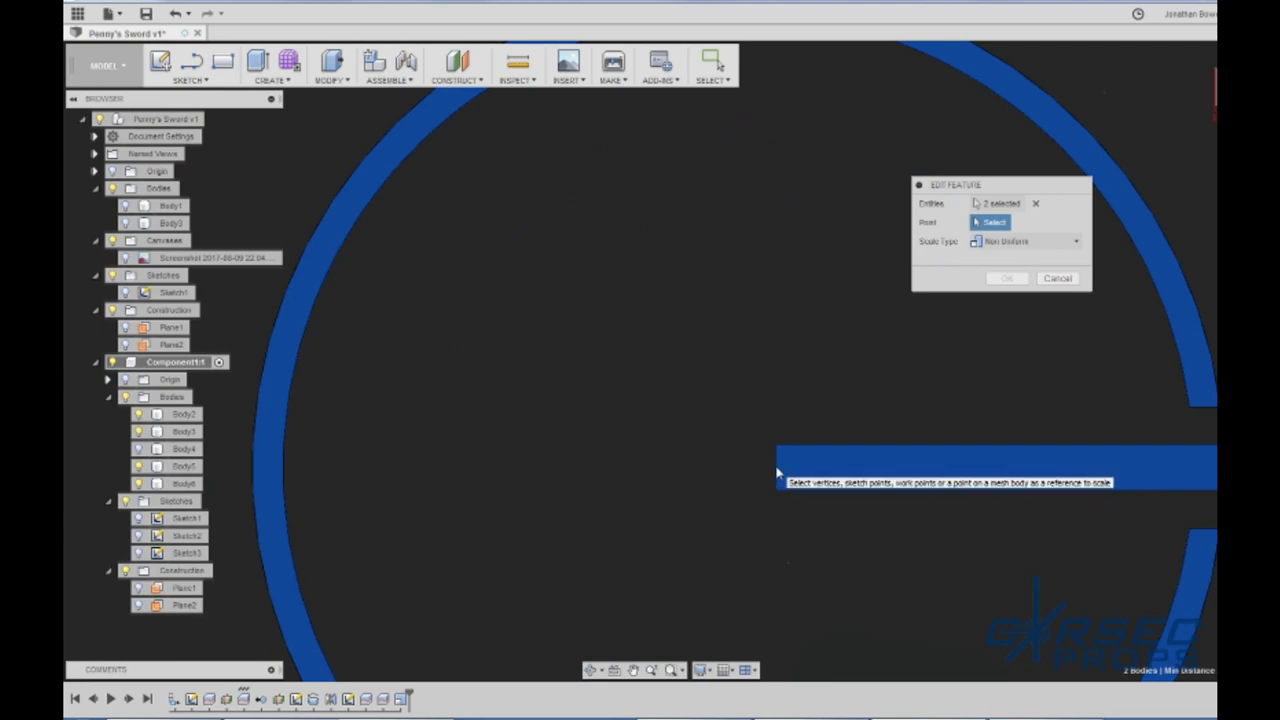
scroll(779, 472, "down", 5)
scroll(779, 472, "down", 3)
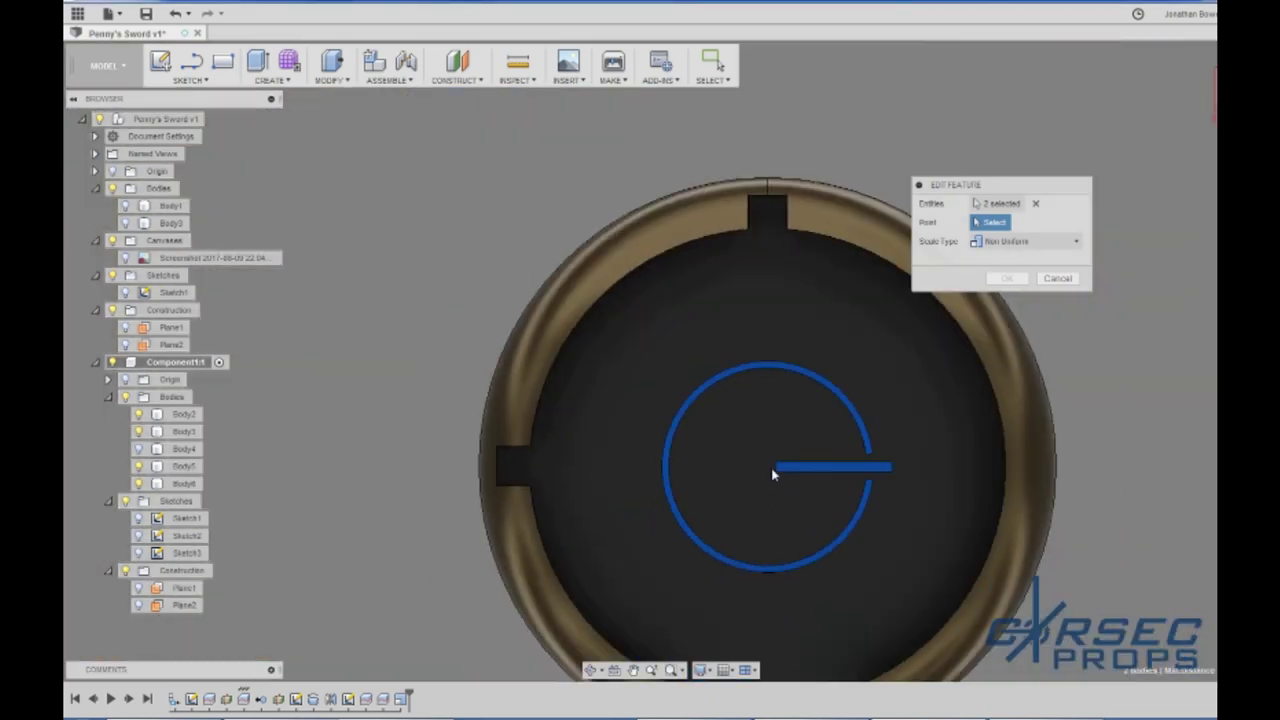
scroll(775, 470, "up", 8)
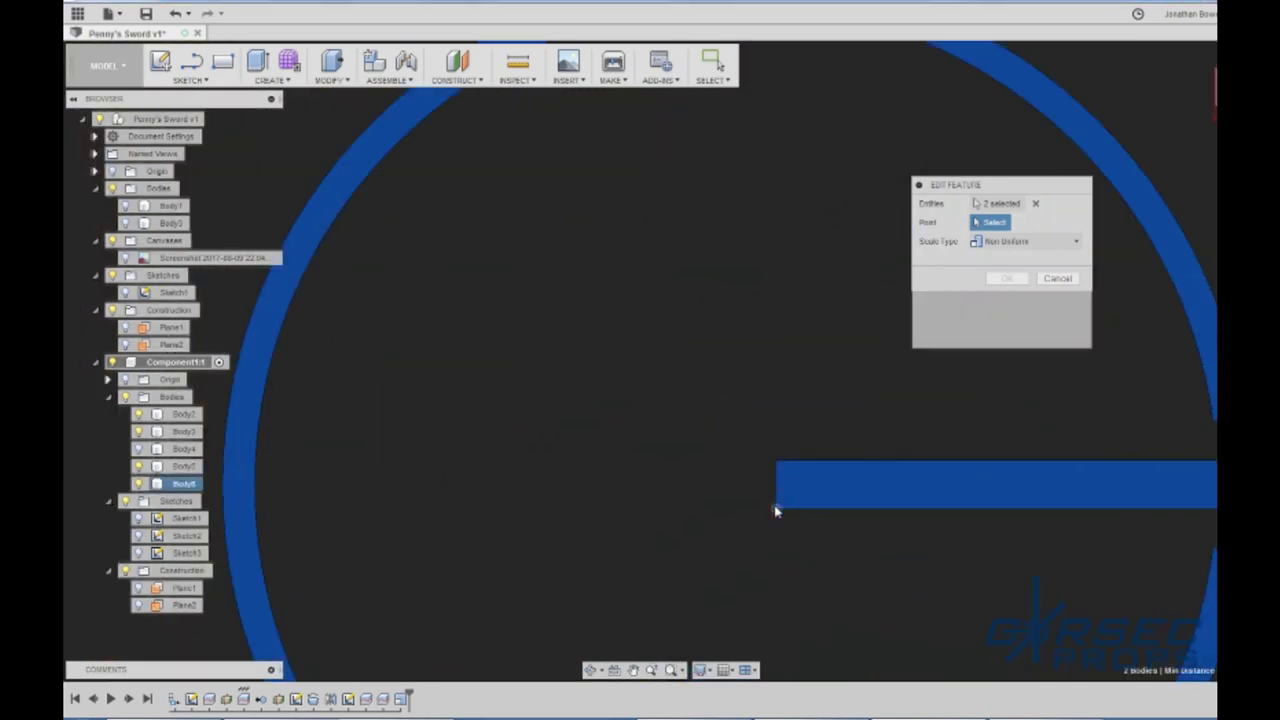
left_click(775, 511)
scroll(775, 508, "down", 8)
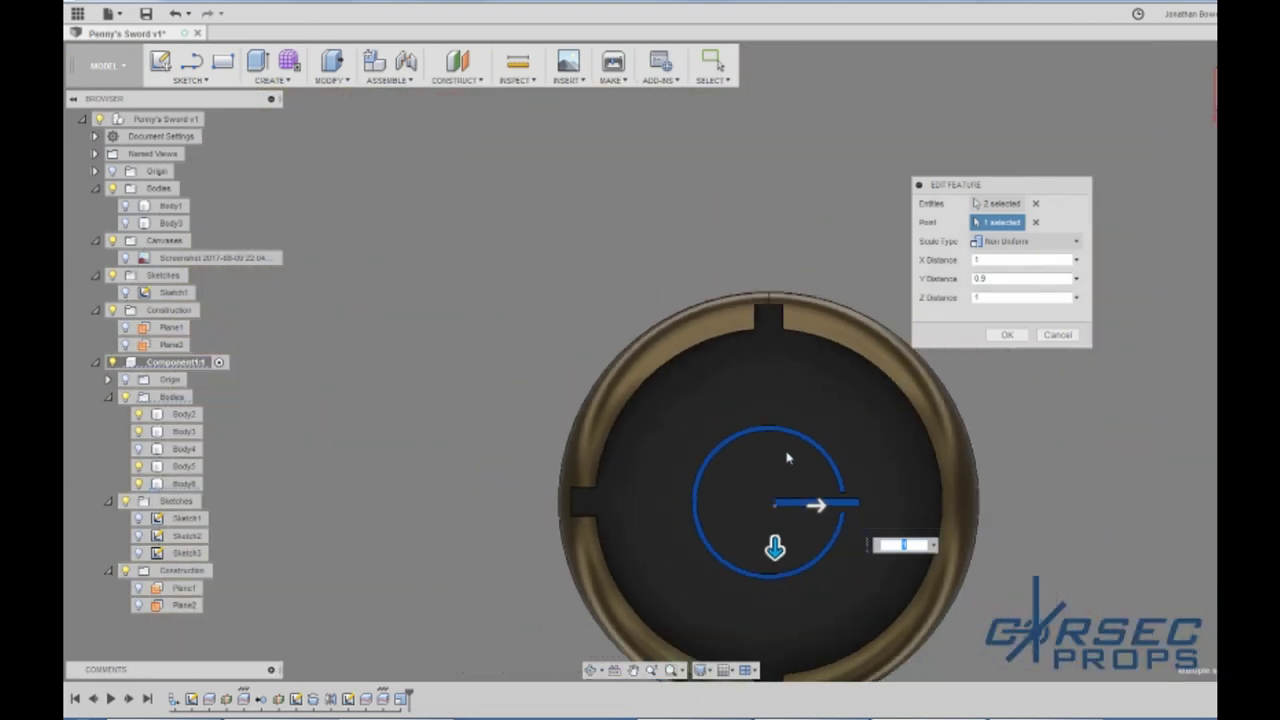
middle_click_drag(787, 458, 750, 648, "shift")
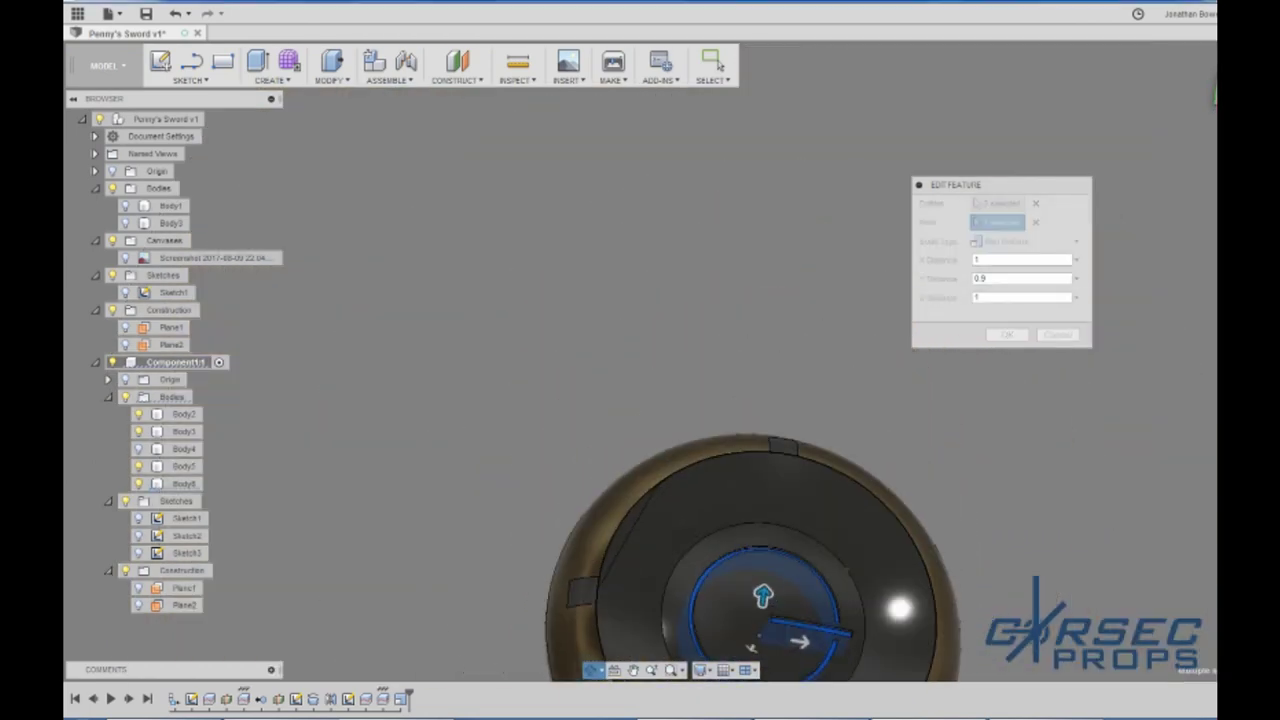
middle_click_drag(821, 624, 829, 486)
scroll(827, 489, "up", 1)
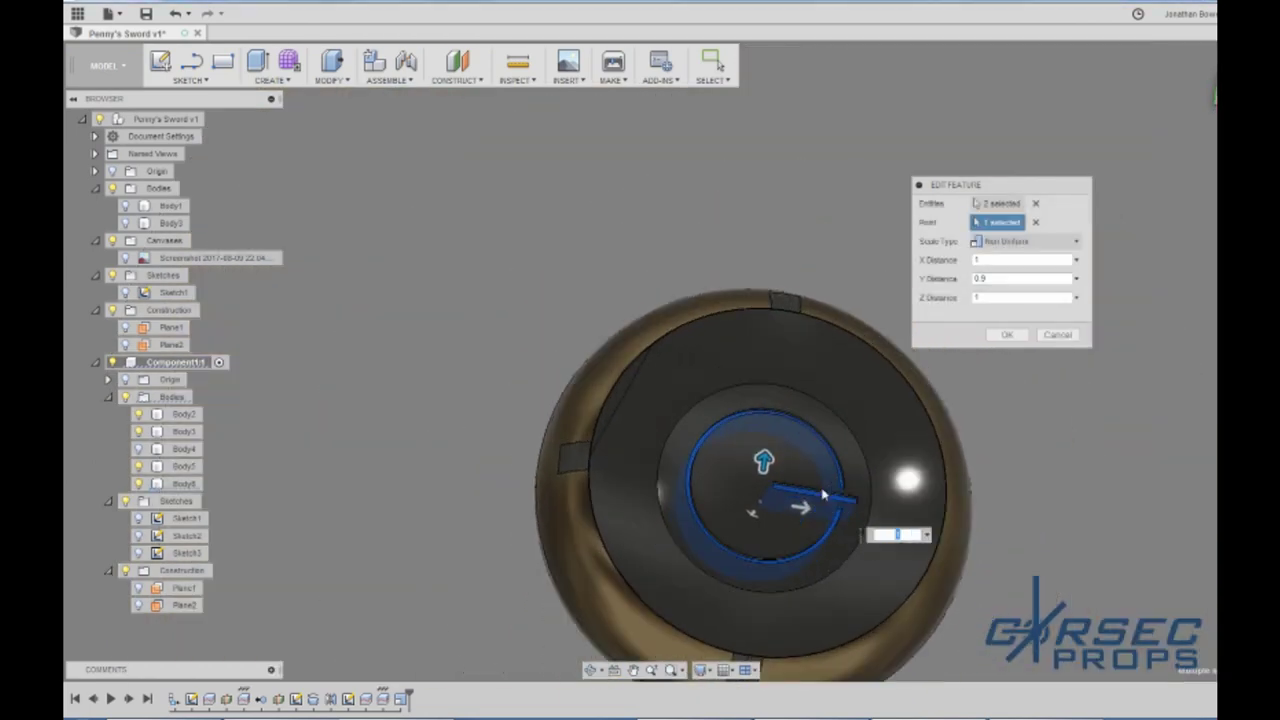
scroll(822, 494, "up", 6)
scroll(767, 472, "down", 2)
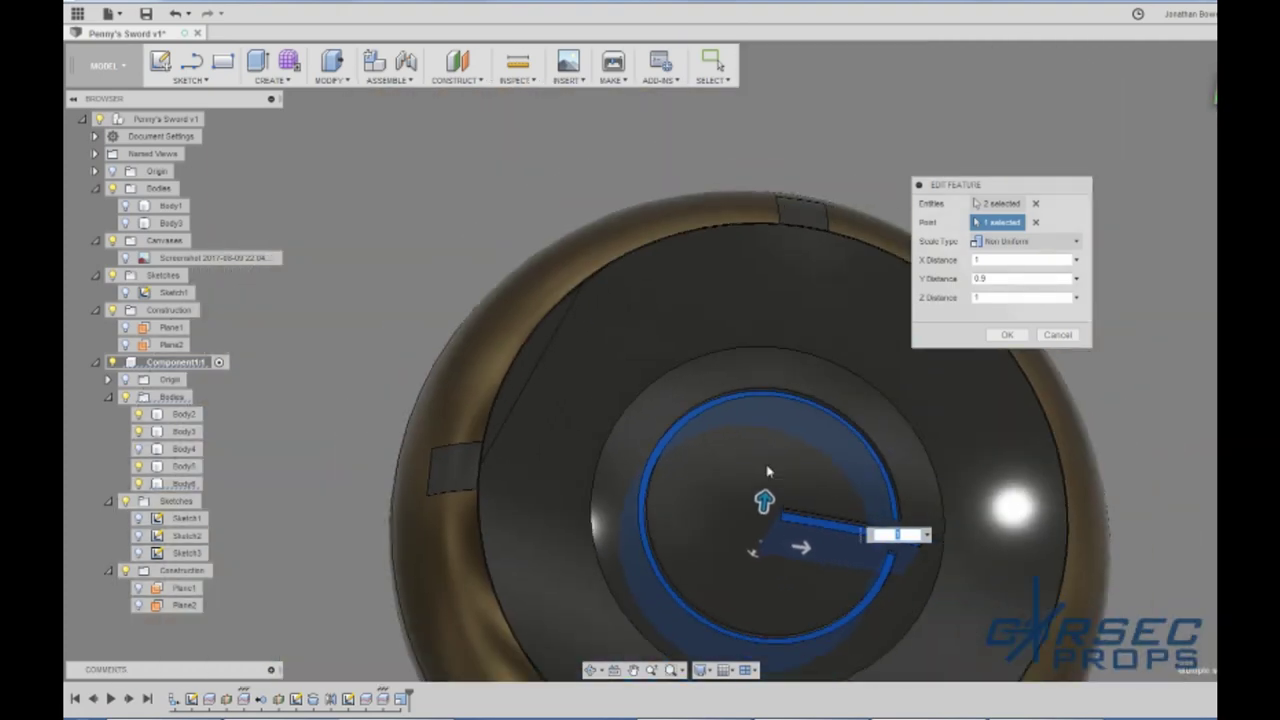
left_click(1006, 335)
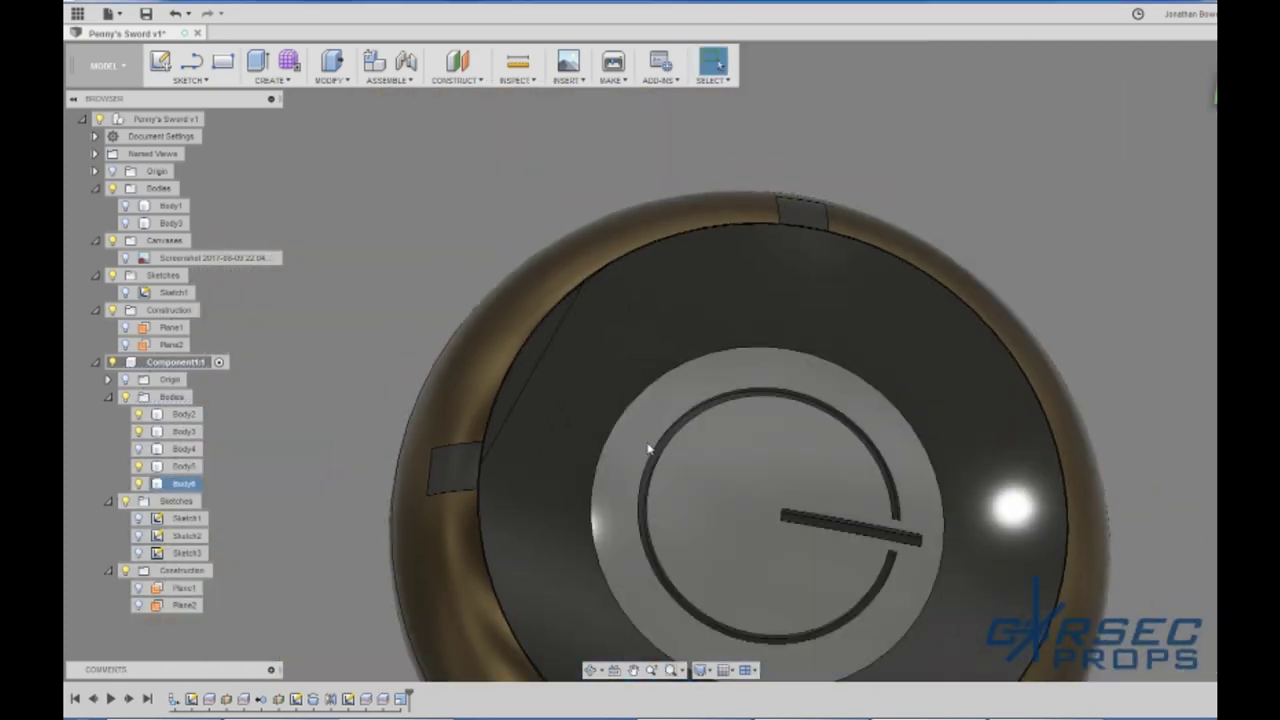
Step: Combine the ring and pointer bodies with the dark grey centre body using the Join operation, without keeping the tools
left_click(318, 82)
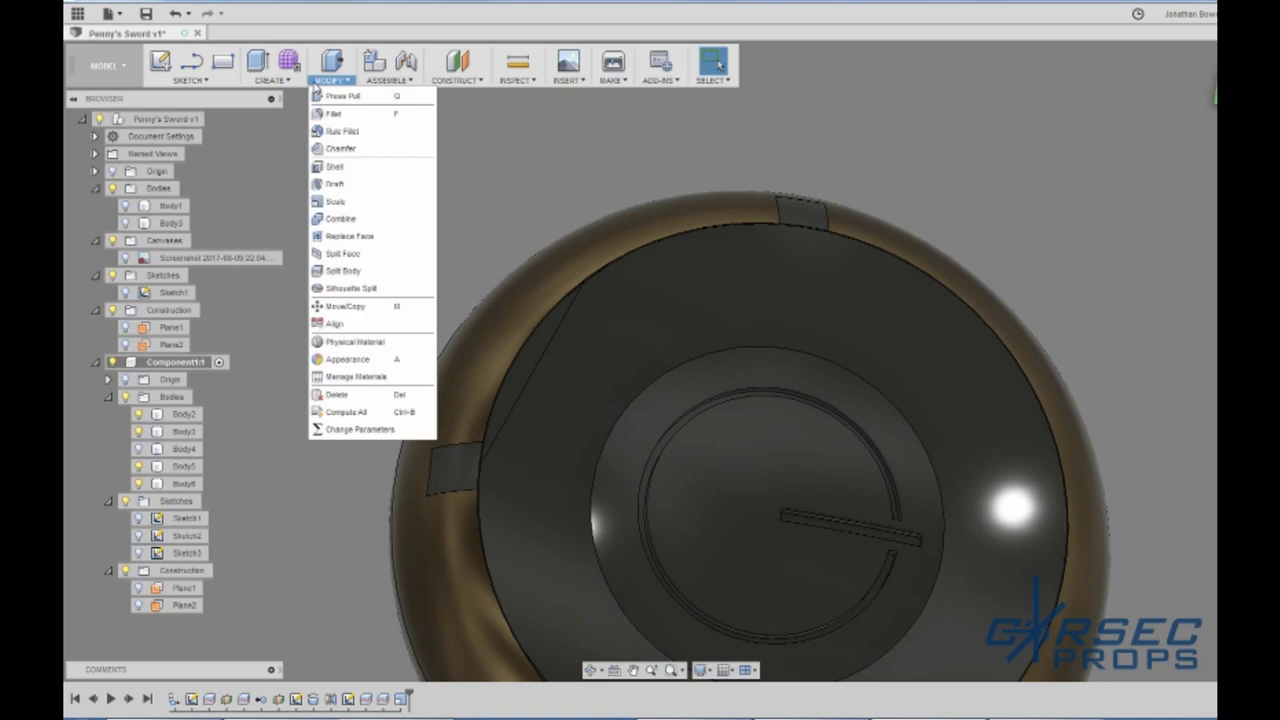
left_click(362, 219)
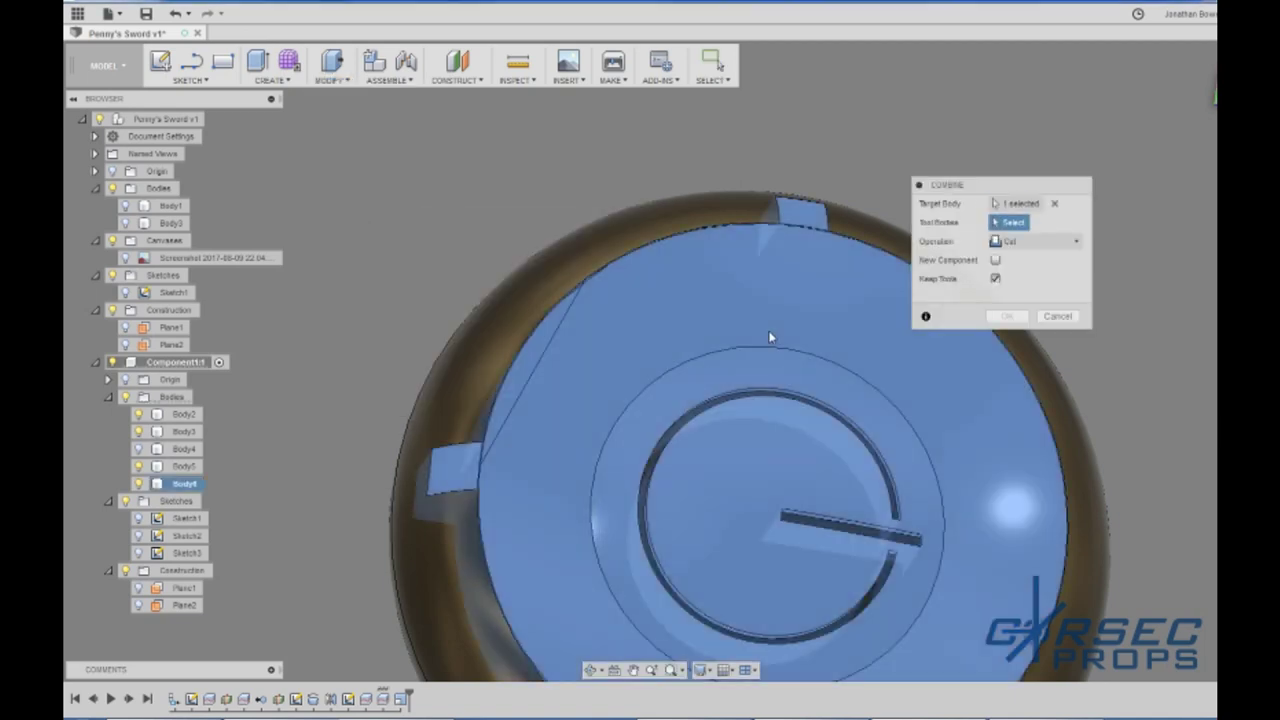
left_click(769, 338)
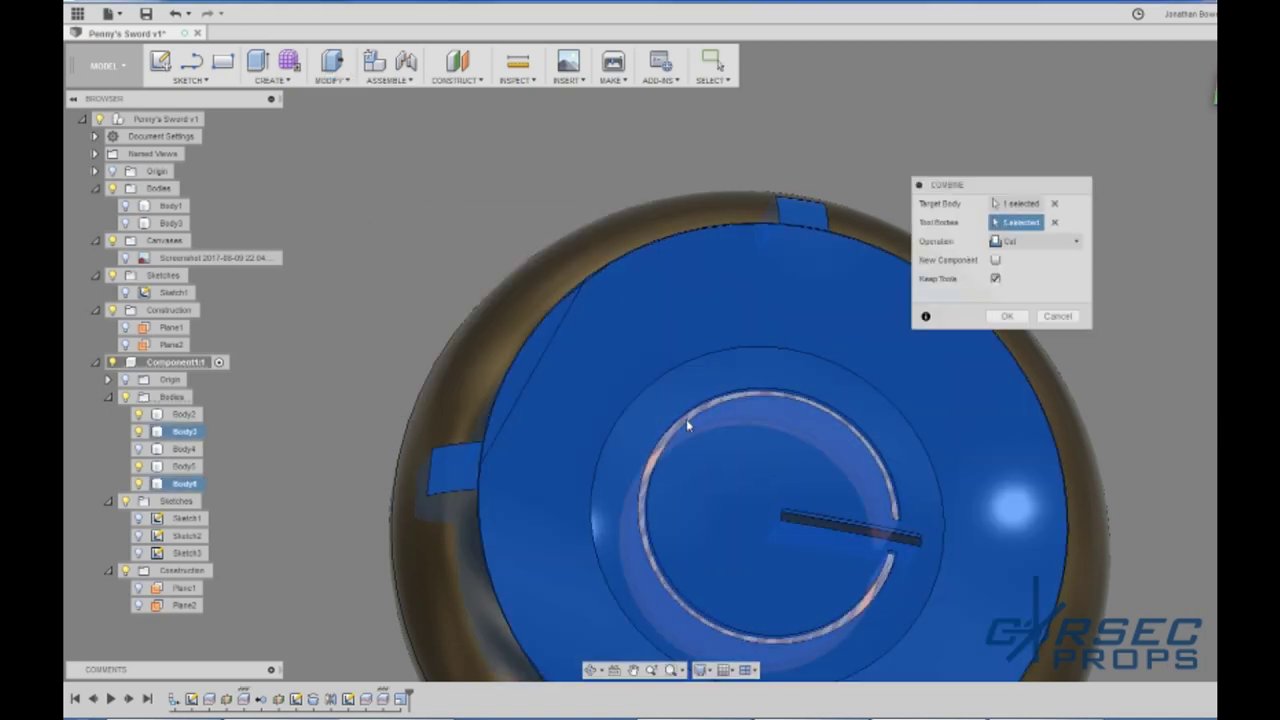
left_click(851, 527)
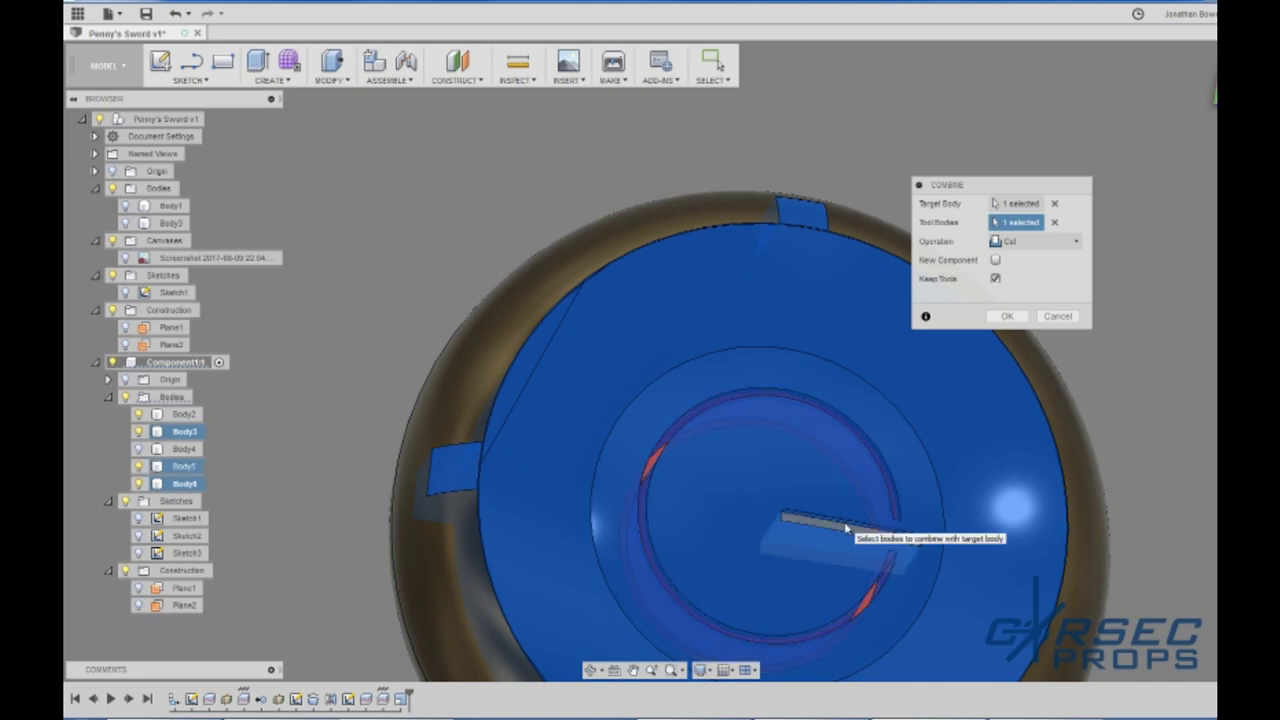
left_click(847, 526)
left_click(1020, 243)
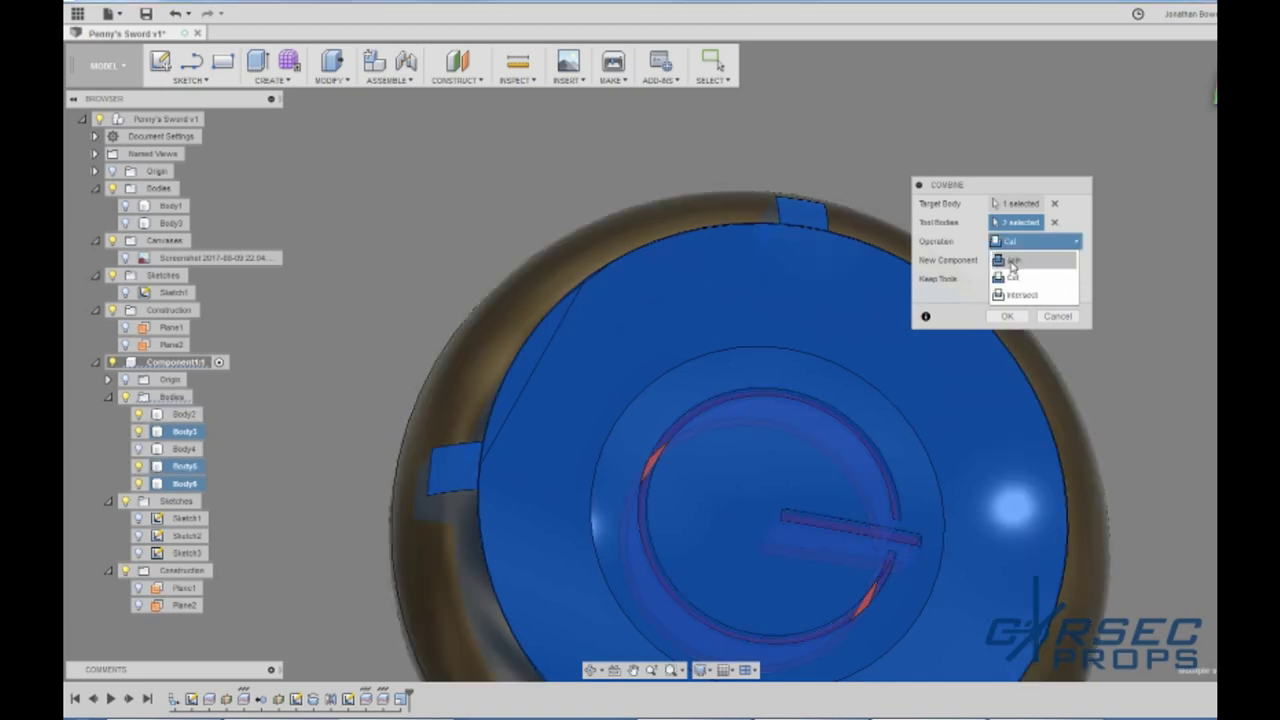
left_click(1013, 261)
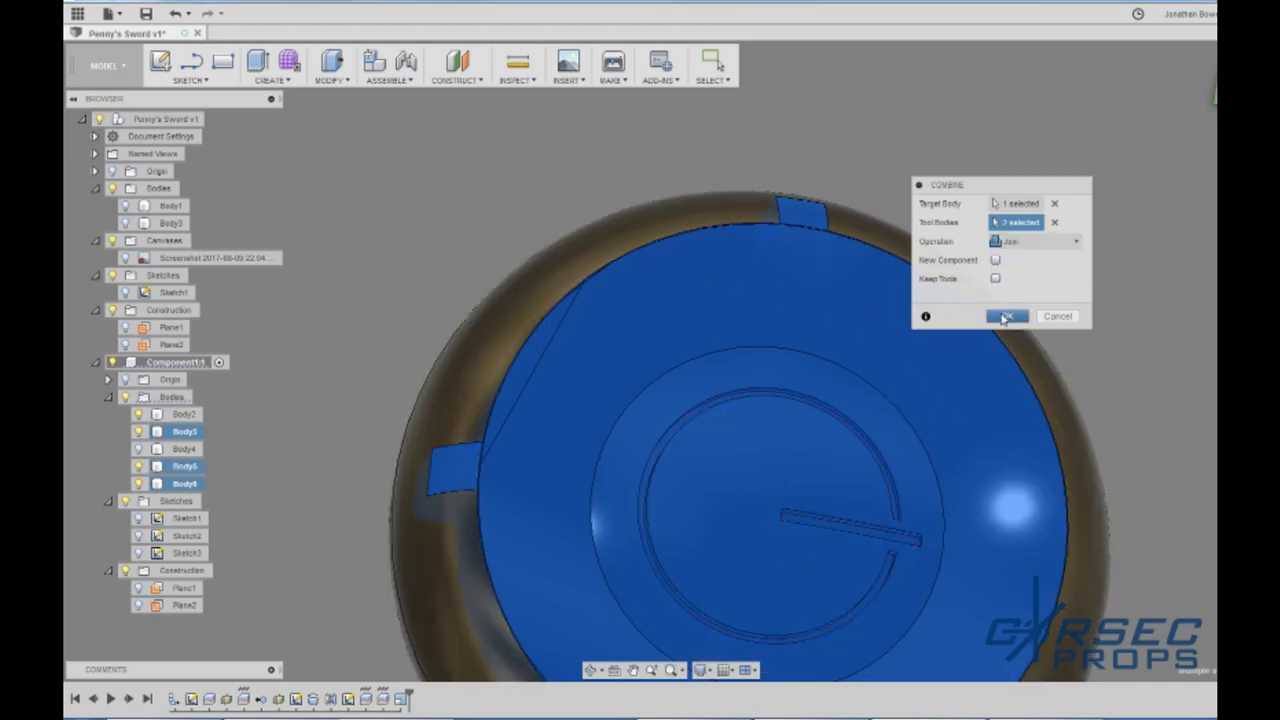
left_click(1006, 316)
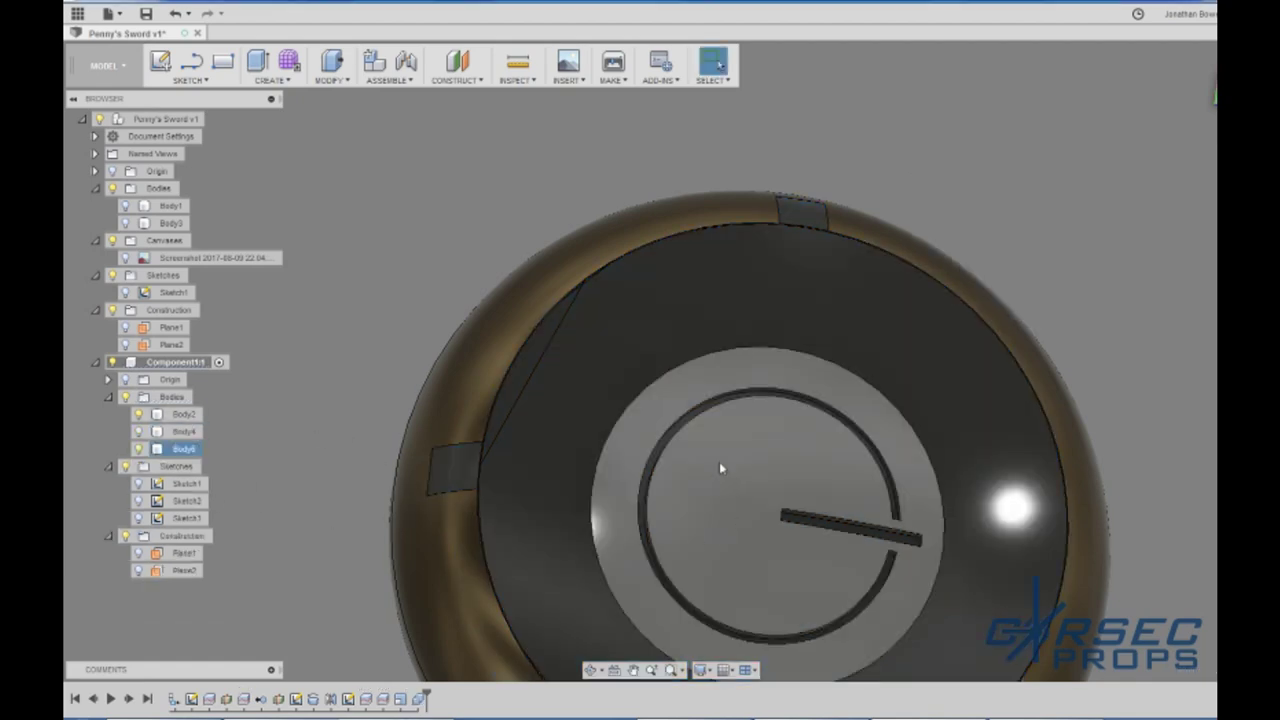
Step: Set appearances to apply to faces and give the emblem's recessed ring face Paint - Enamel Glossy (Green)
scroll(720, 466, "down", 2)
scroll(848, 577, "up", 3)
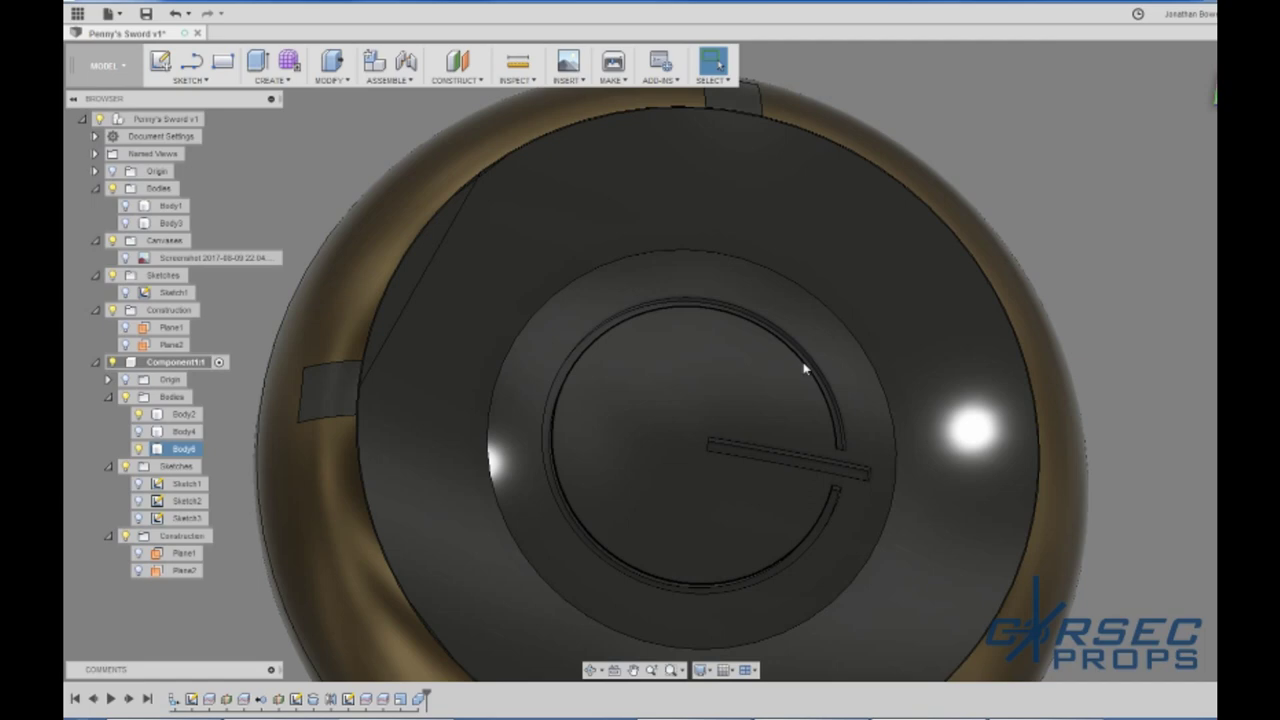
scroll(991, 380, "down", 10)
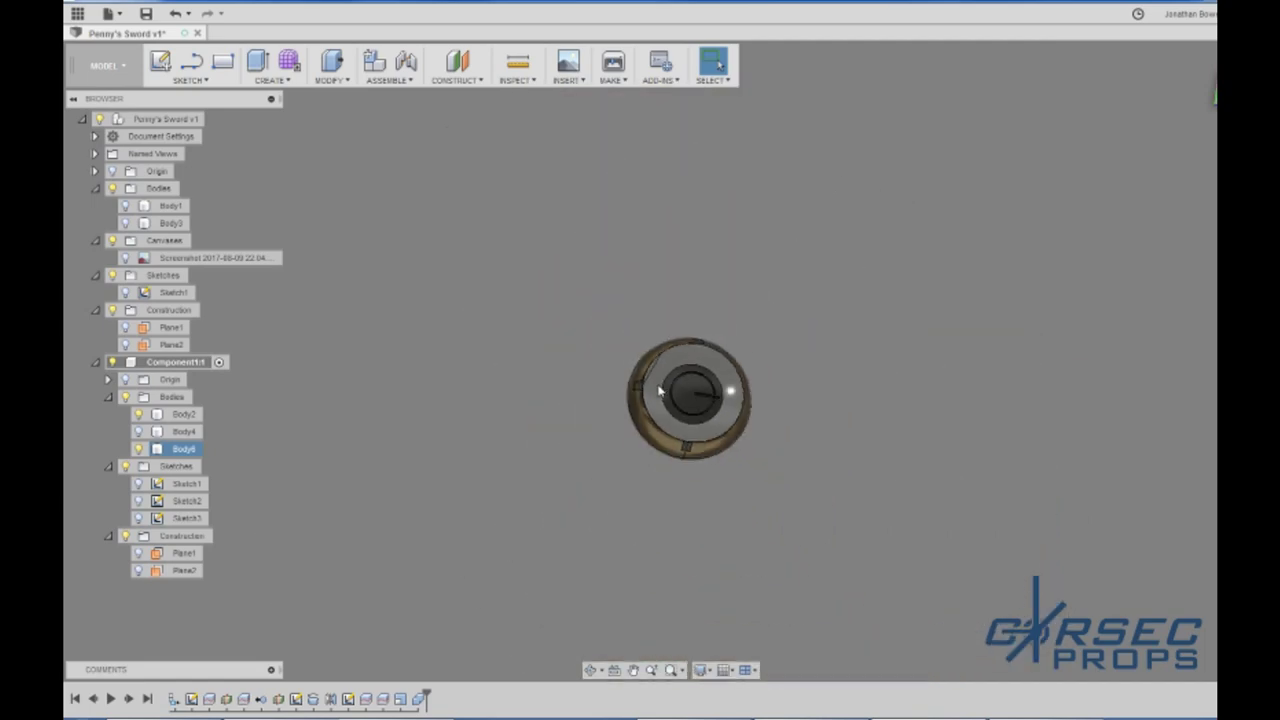
scroll(729, 512, "up", 5)
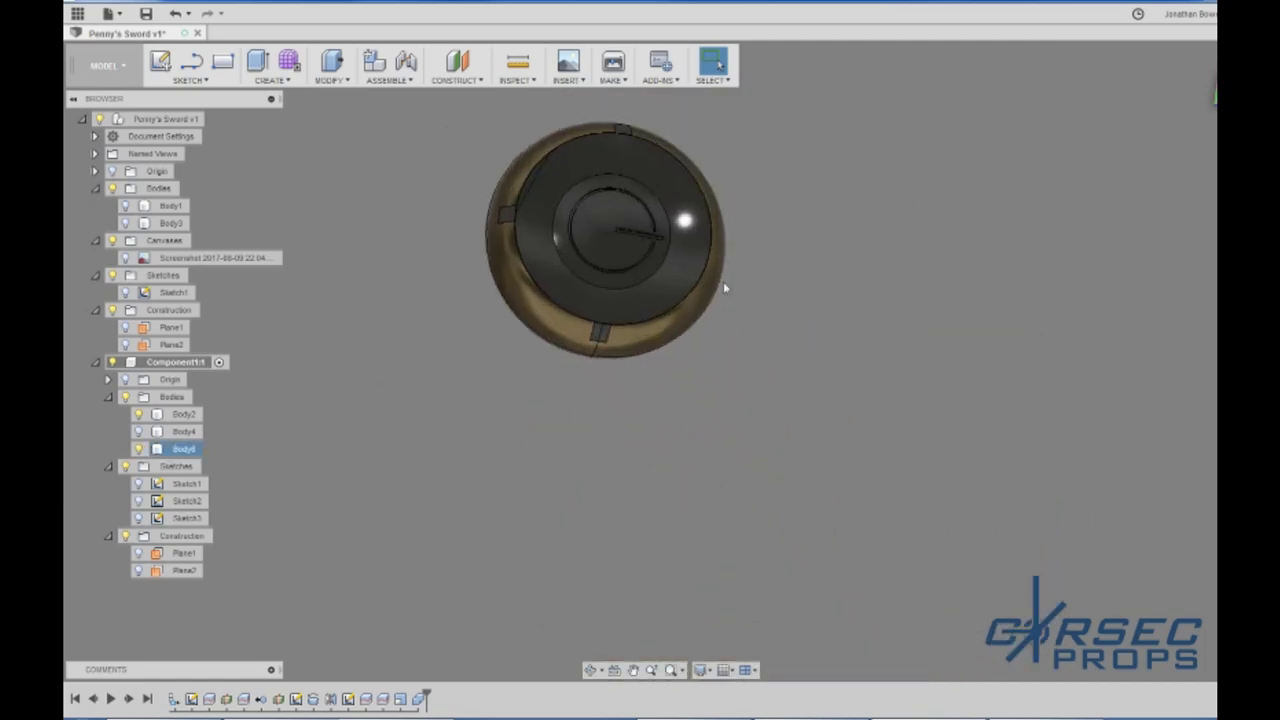
scroll(609, 309, "down", 4)
scroll(634, 163, "up", 6)
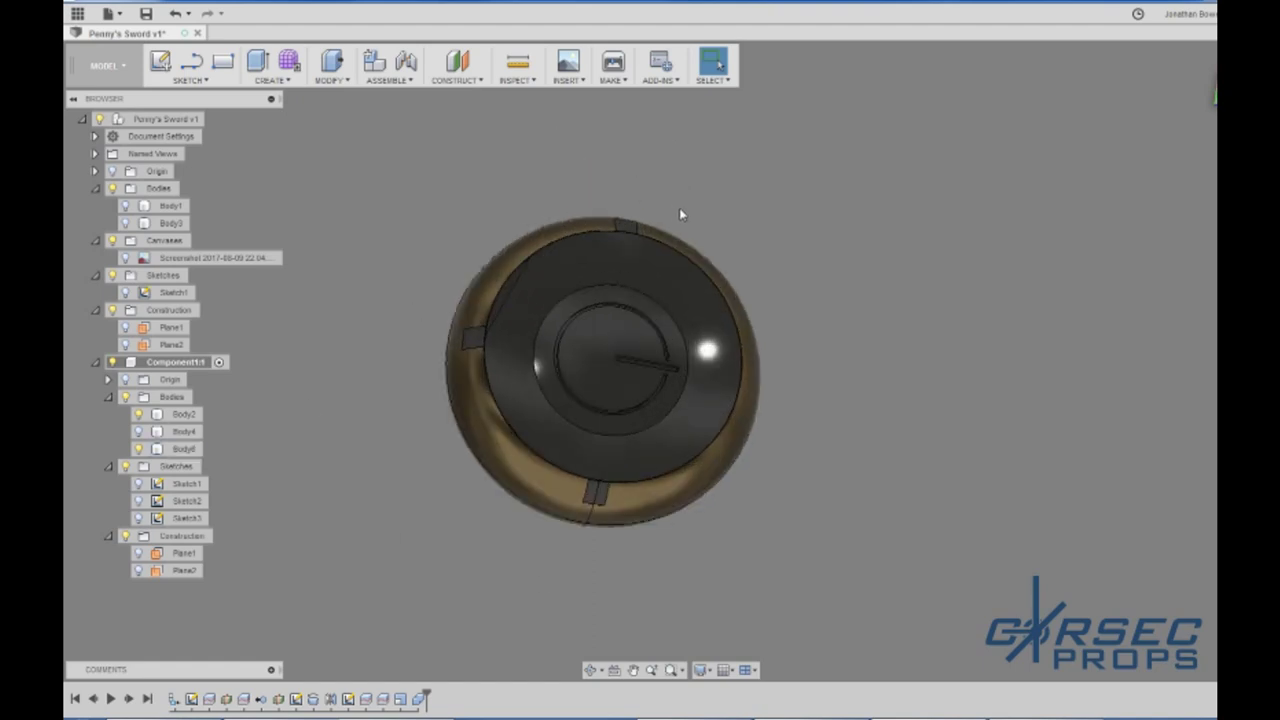
key("a")
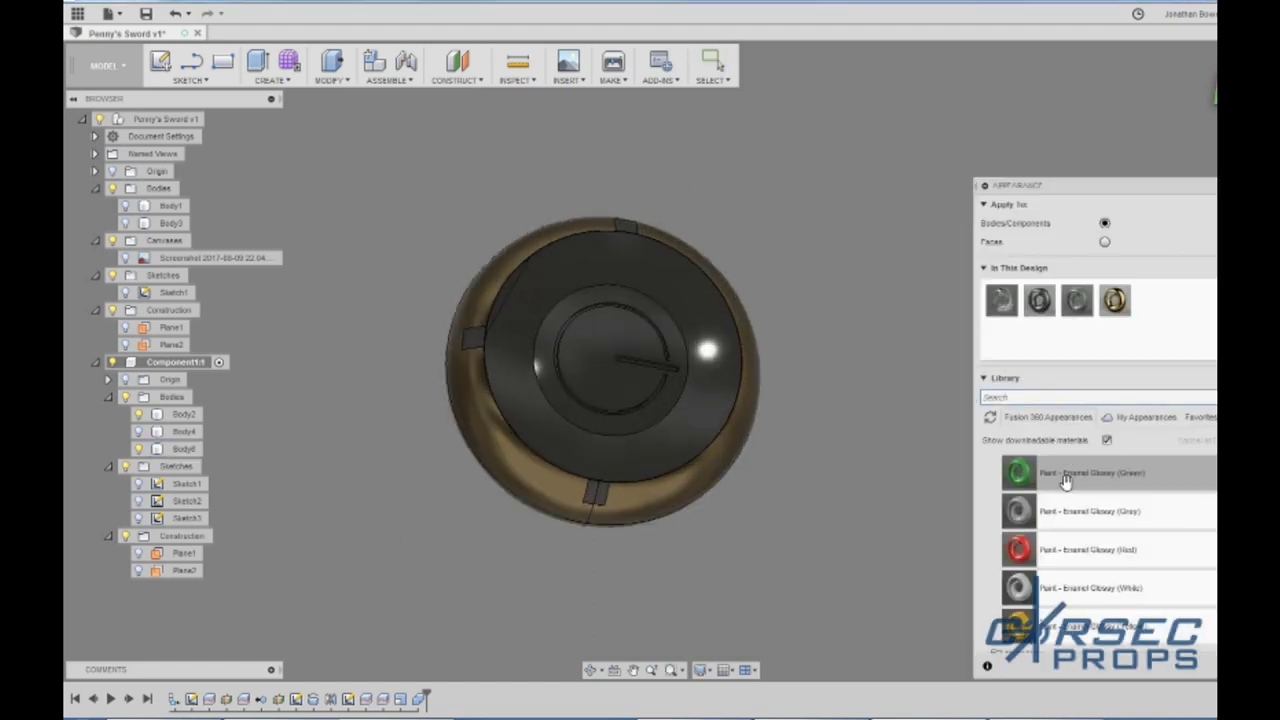
mouse_move(1065, 481)
left_mouse_down()
mouse_move(1000, 478)
mouse_move(766, 402)
mouse_move(1035, 322)
left_mouse_up()
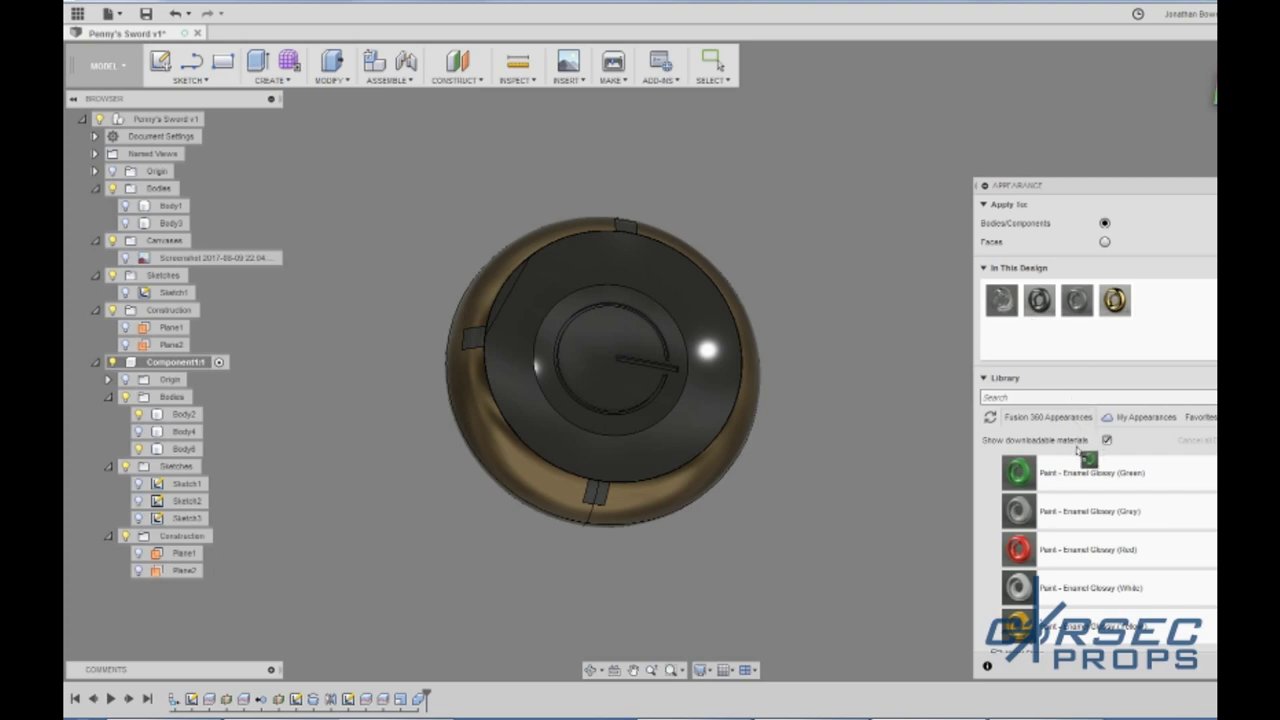
left_click_drag(1078, 452, 1098, 274)
left_click(1105, 243)
scroll(631, 369, "up", 10)
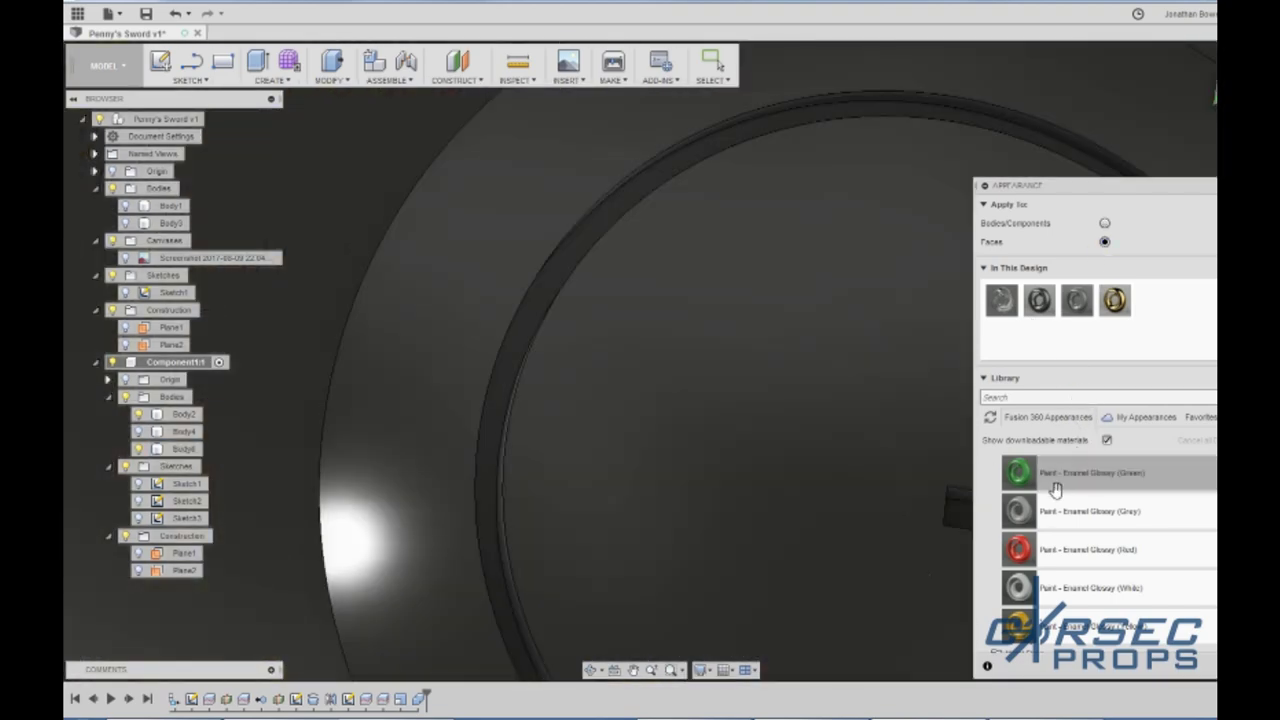
mouse_move(1055, 488)
left_mouse_down()
mouse_move(503, 371)
mouse_move(509, 380)
left_mouse_up()
Step: Apply Paint - Enamel Glossy (Green) to the pointer's recessed face and finish assigning appearances
scroll(434, 355, "down", 3)
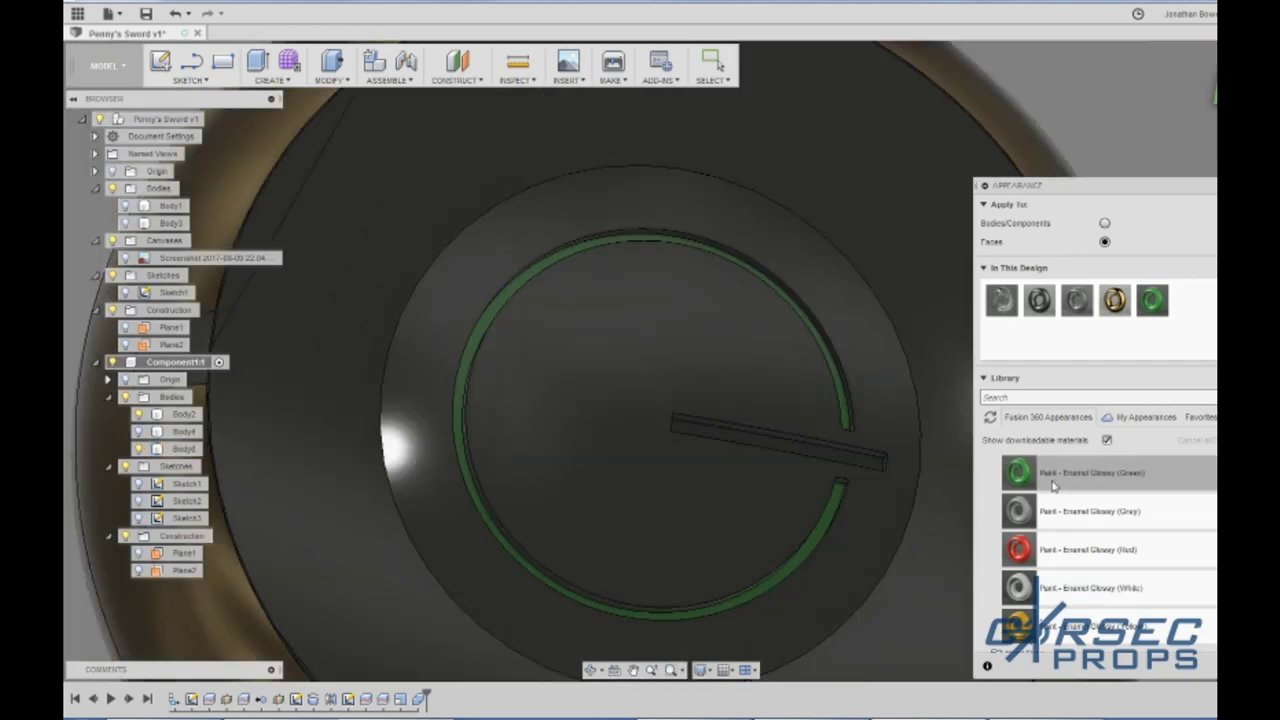
left_click_drag(1050, 478, 845, 462)
key("Escape")
Step: Examine the green ring and pointer in the dark grey centre of the round component from the front
scroll(805, 455, "down", 5)
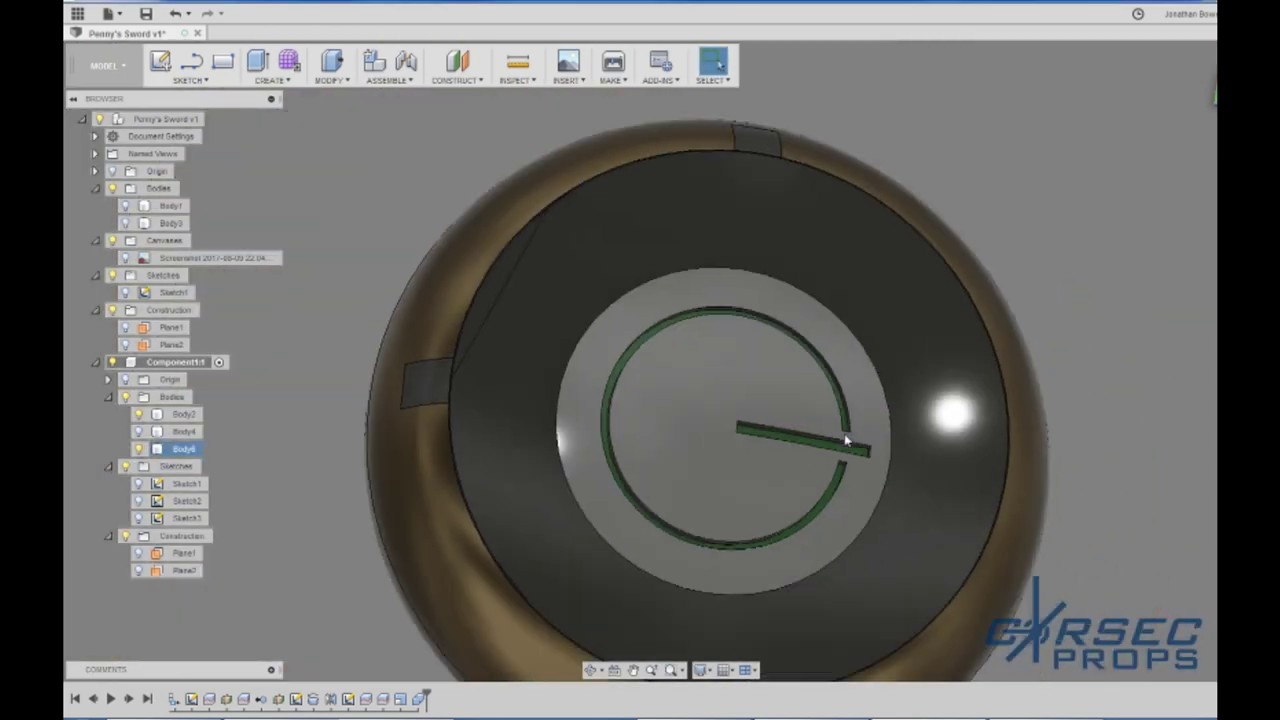
middle_click_drag(803, 457, 783, 486, "shift")
scroll(783, 486, "up", 3)
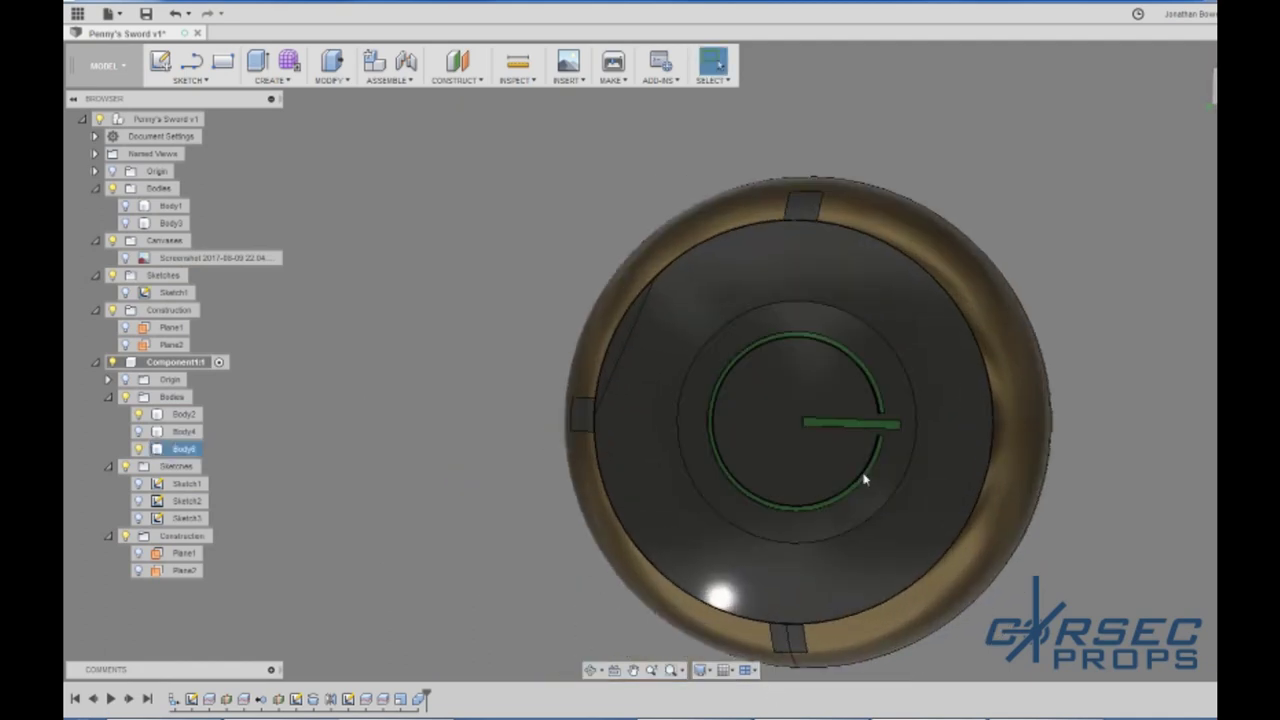
scroll(865, 480, "down", 3)
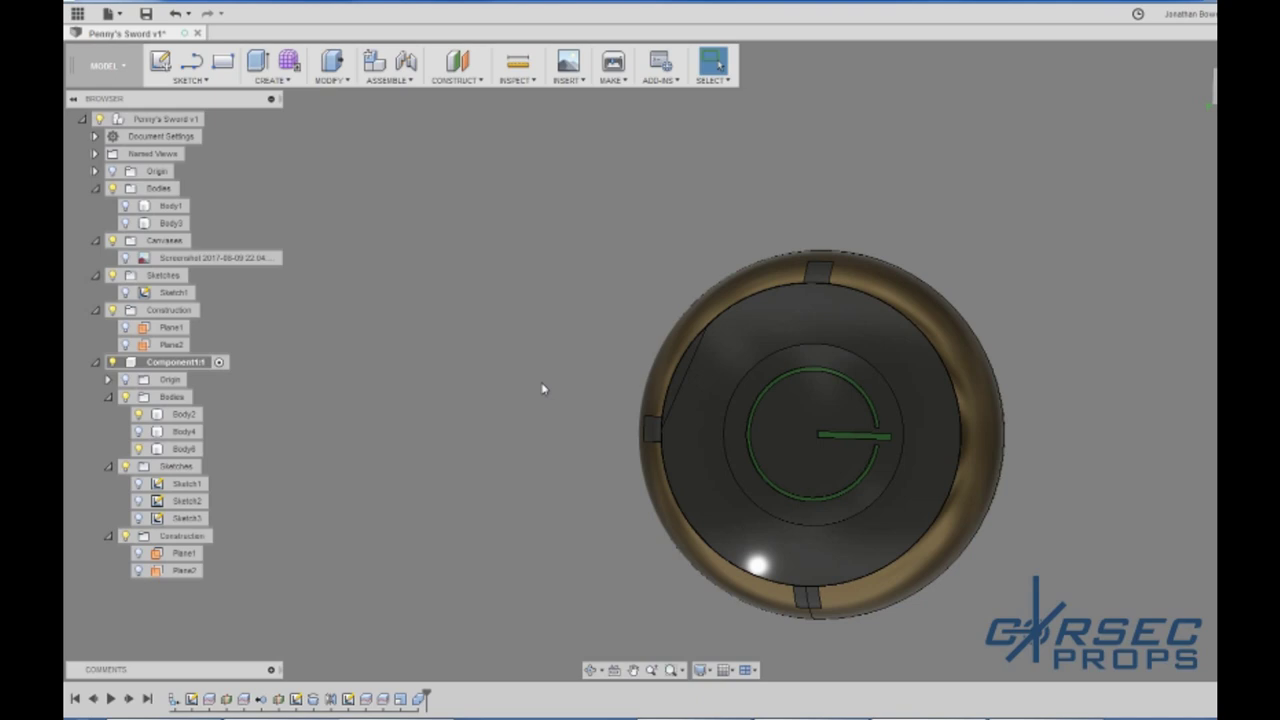
scroll(668, 474, "down", 3)
scroll(781, 477, "up", 4)
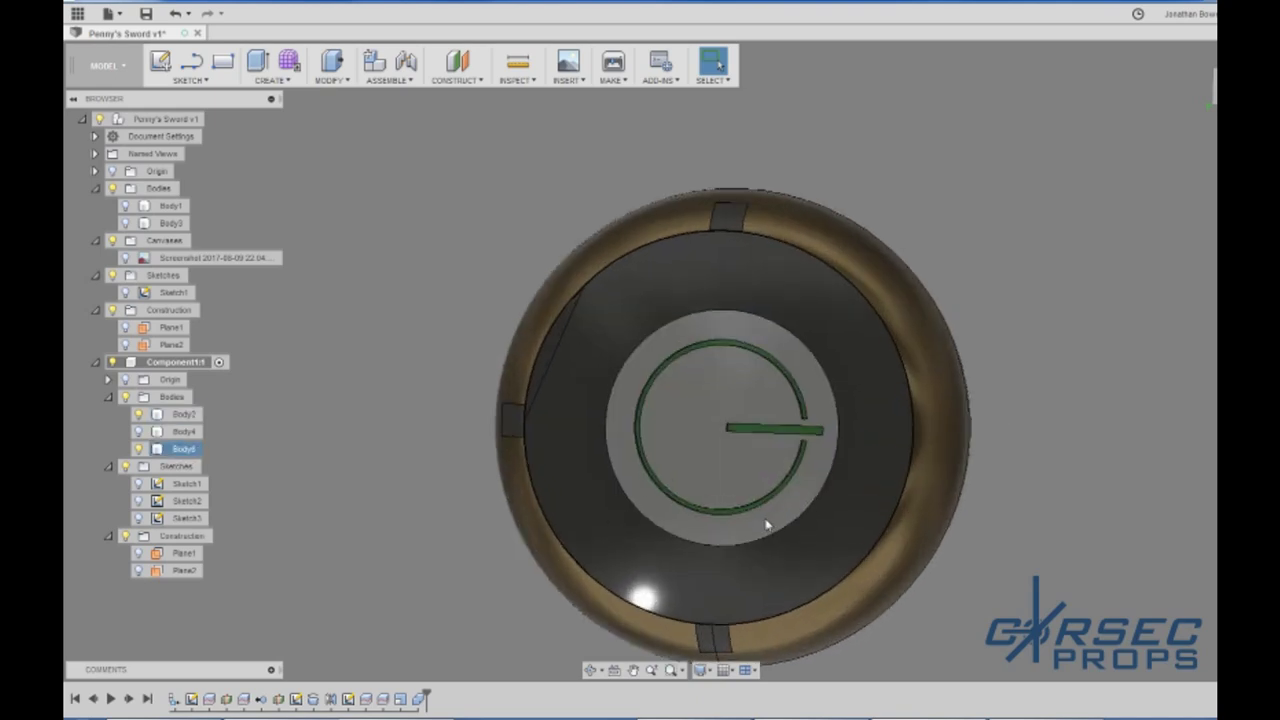
middle_click_drag(767, 524, 786, 485, "shift")
scroll(786, 485, "down", 3)
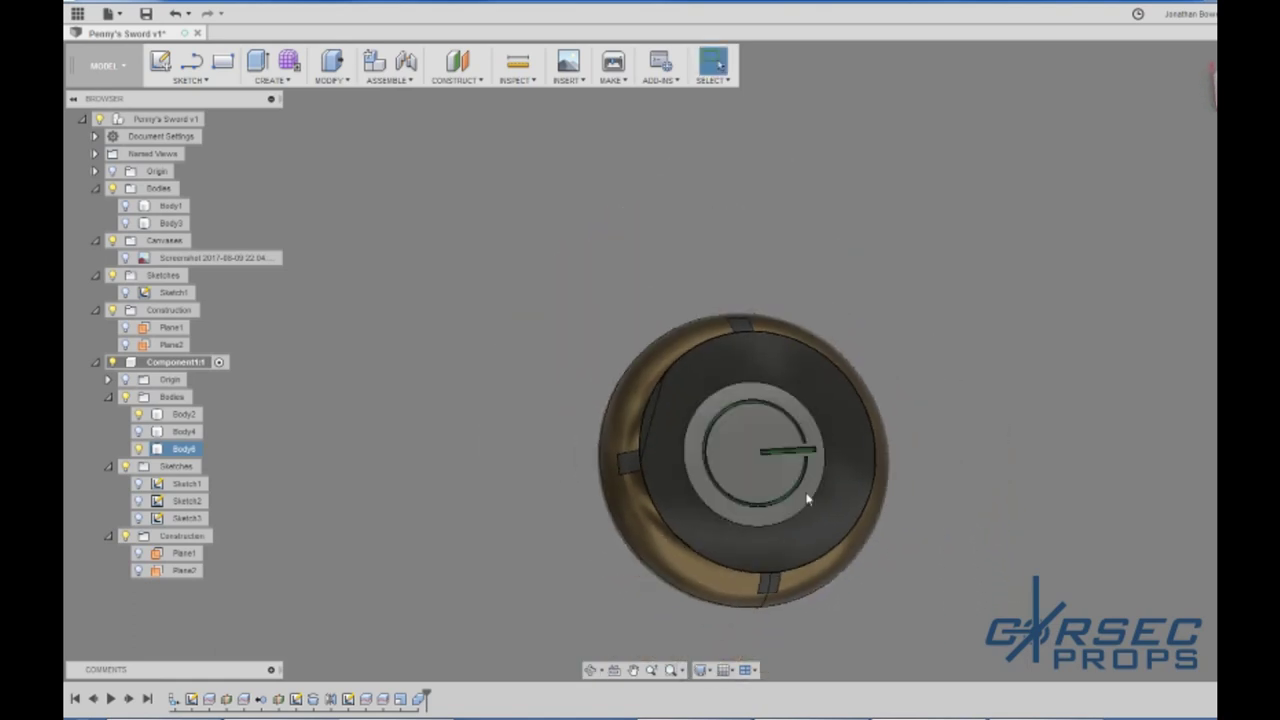
scroll(808, 499, "up", 5)
scroll(746, 518, "down", 1)
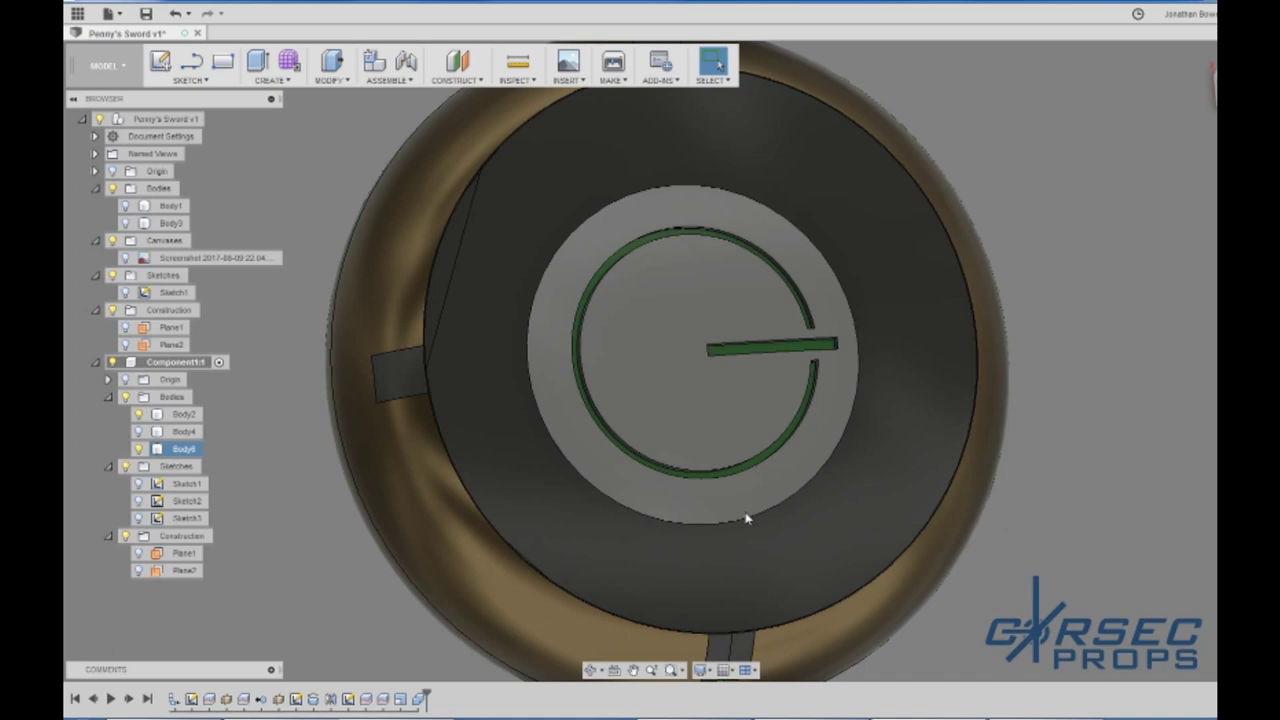
Step: Examine from steep angles how deep the green ring and pointer faces sit in their grooves
scroll(777, 424, "down", 3)
scroll(737, 331, "up", 5)
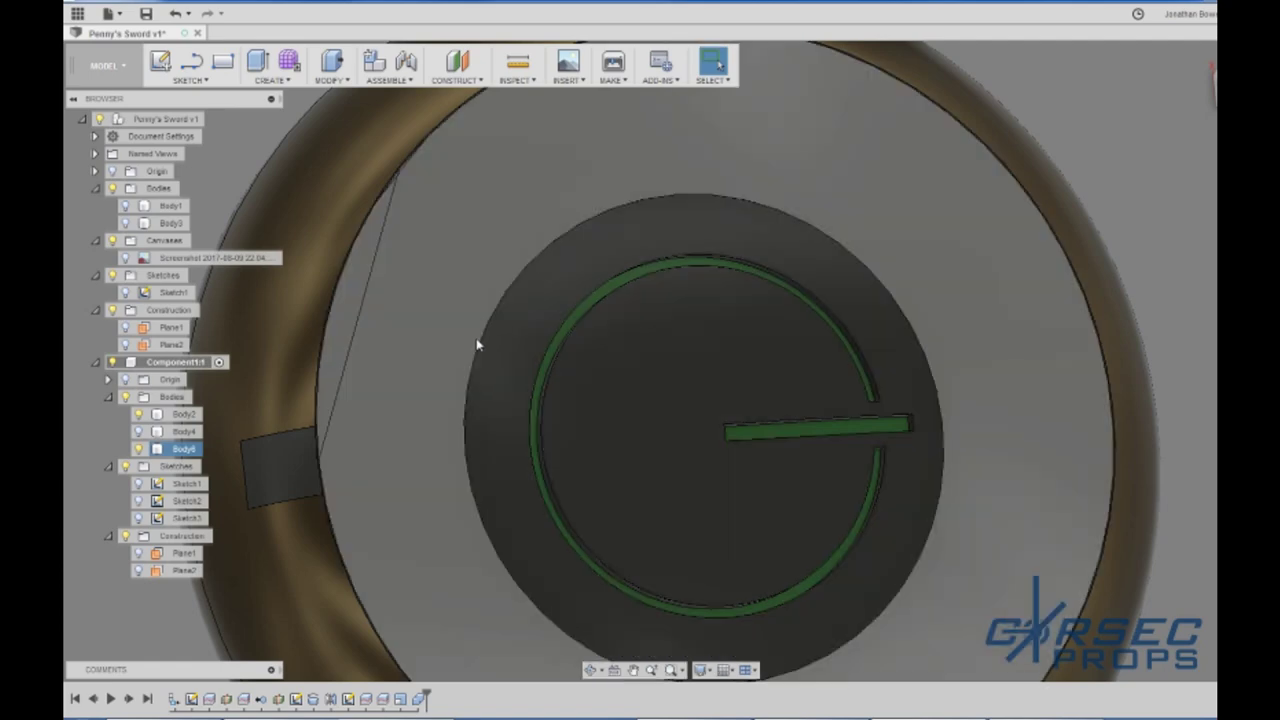
middle_click_drag(474, 346, 381, 348, "shift")
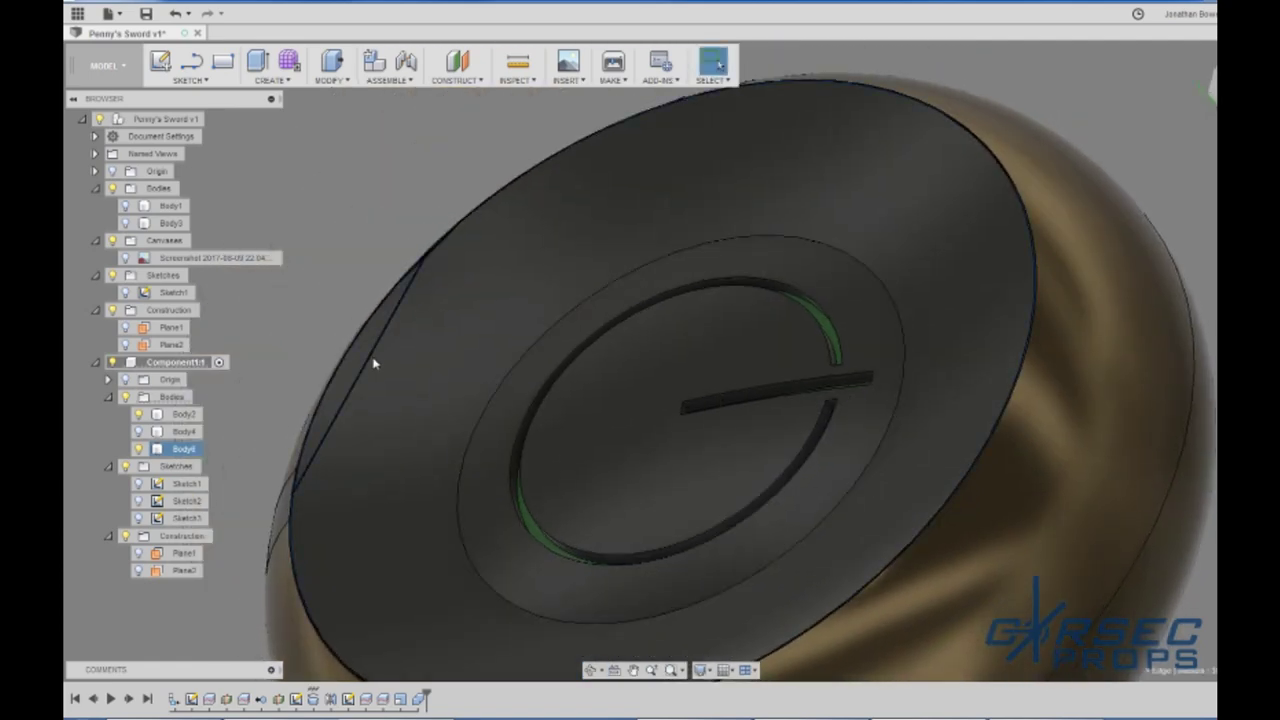
scroll(373, 363, "up", 2)
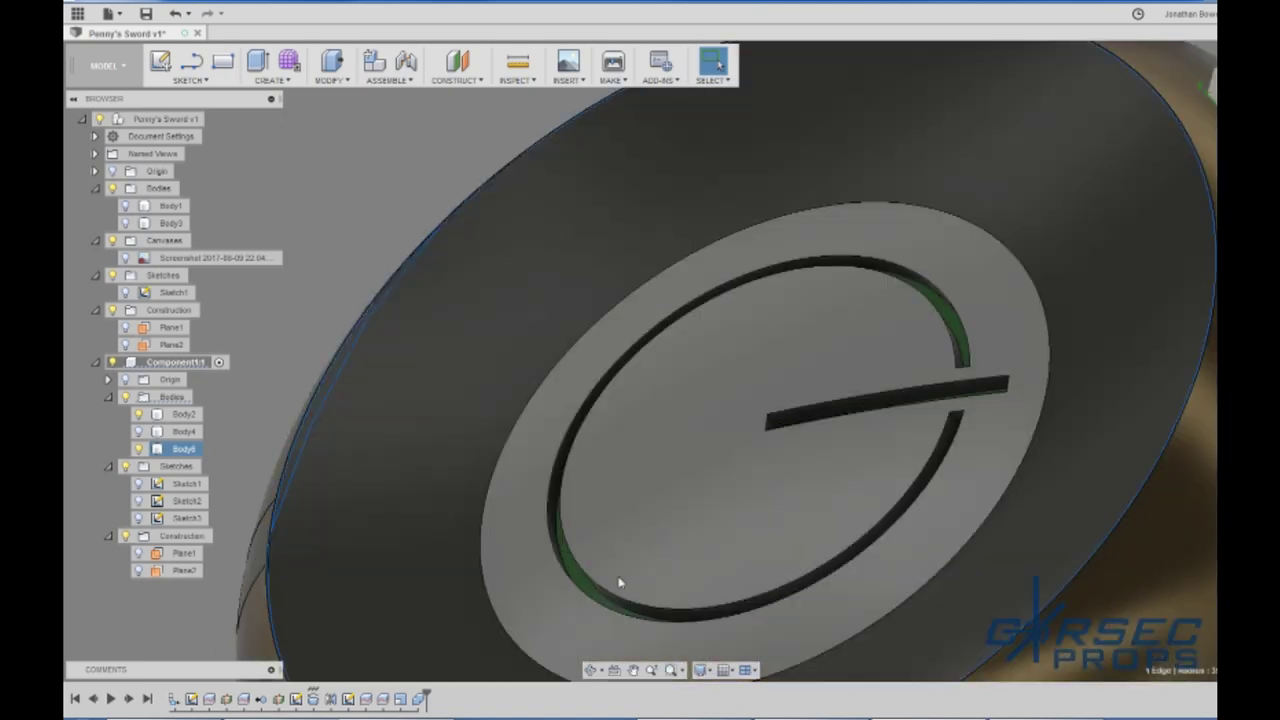
scroll(416, 366, "down", 4)
middle_click_drag(457, 374, 557, 446, "shift")
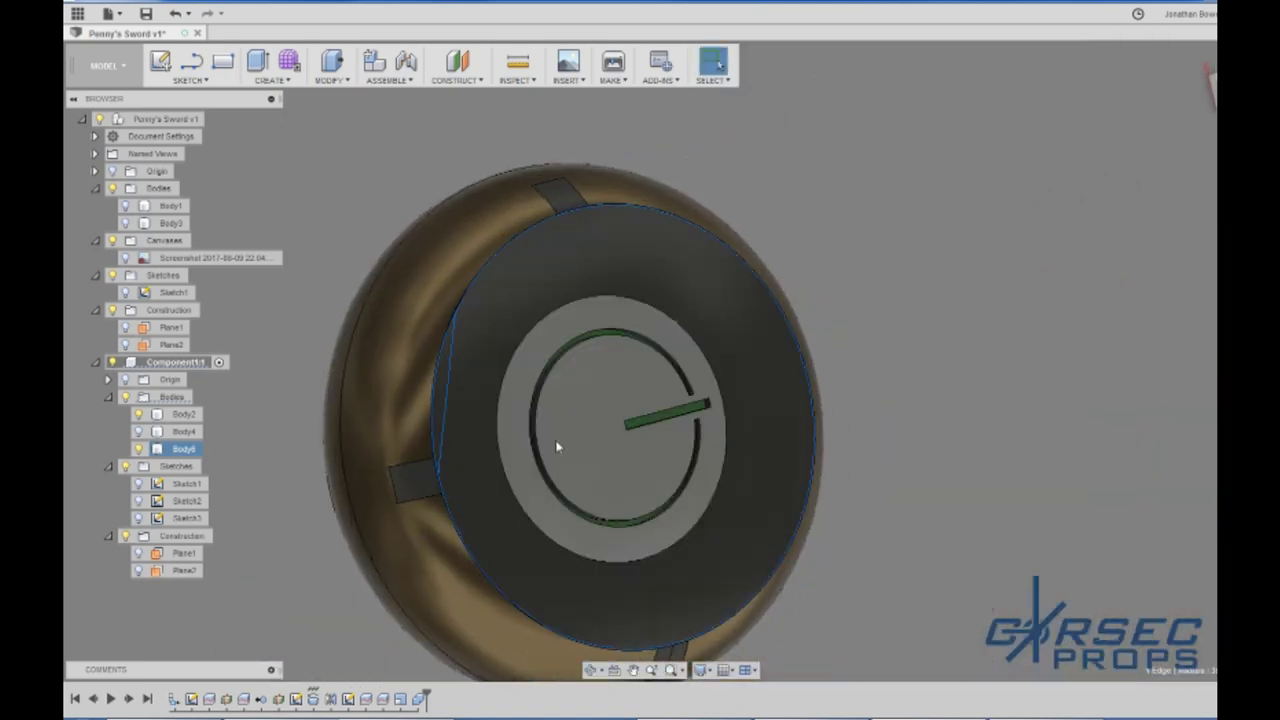
middle_click_drag(465, 387, 595, 505, "shift")
scroll(601, 415, "down", 2)
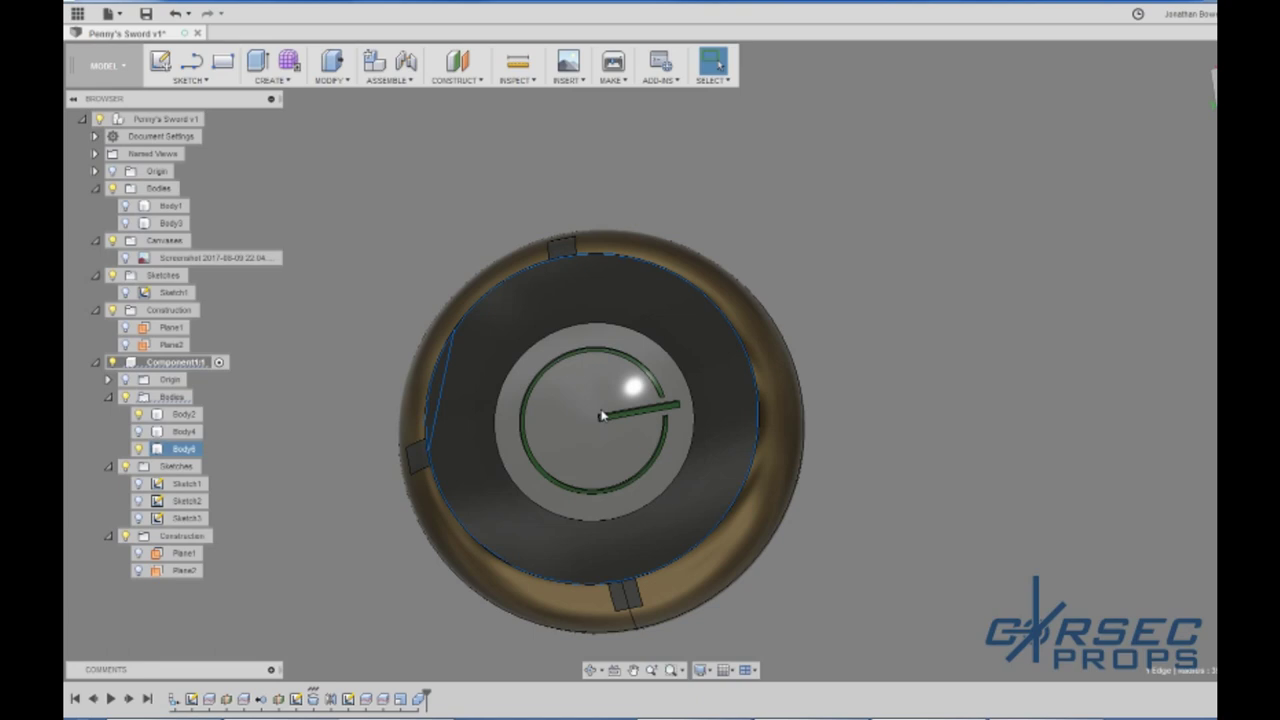
Step: Show the sword's top-level bodies Body1 and Body3 together with the round component
scroll(601, 415, "down", 3)
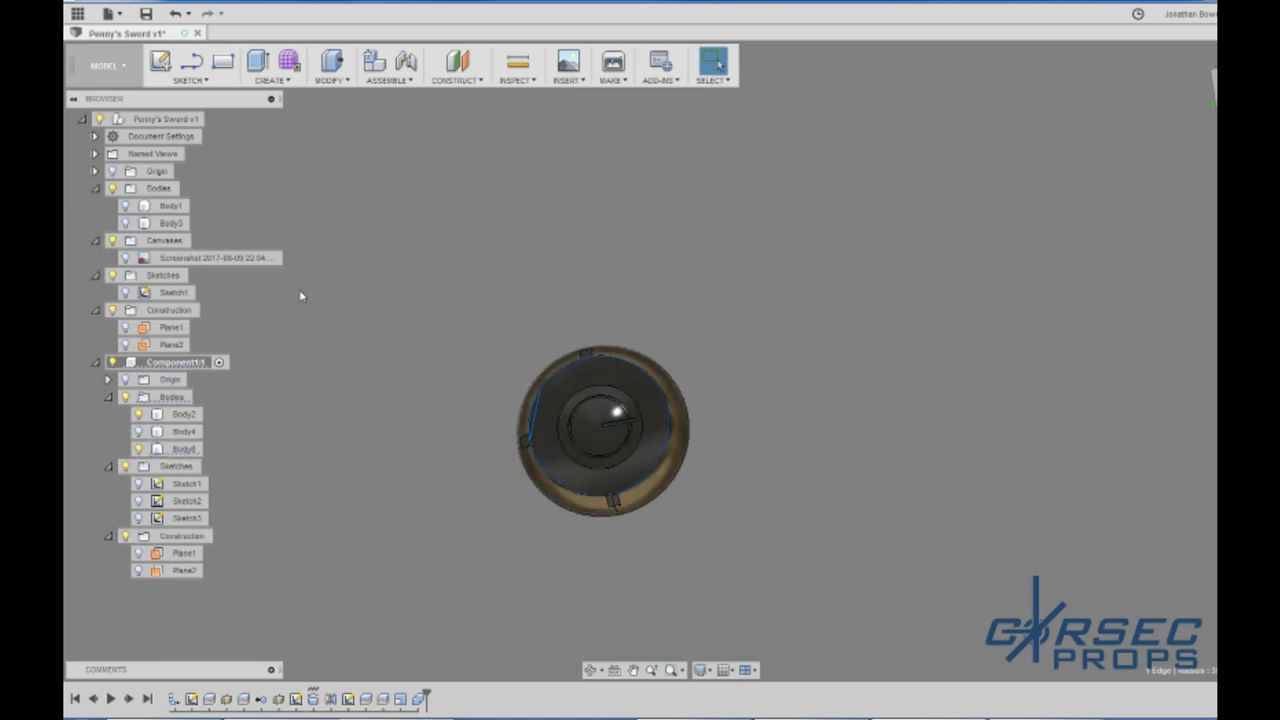
left_click(125, 222)
left_click(125, 205)
scroll(601, 415, "down", 2)
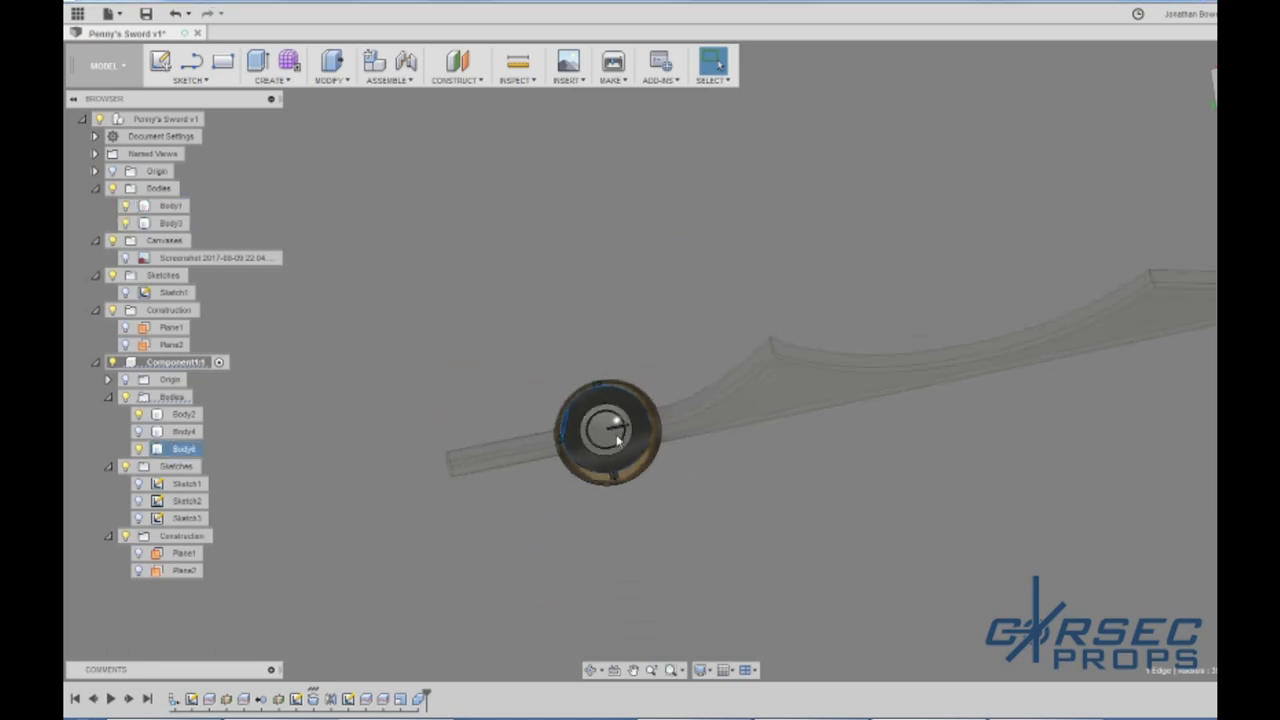
scroll(601, 415, "up", 1)
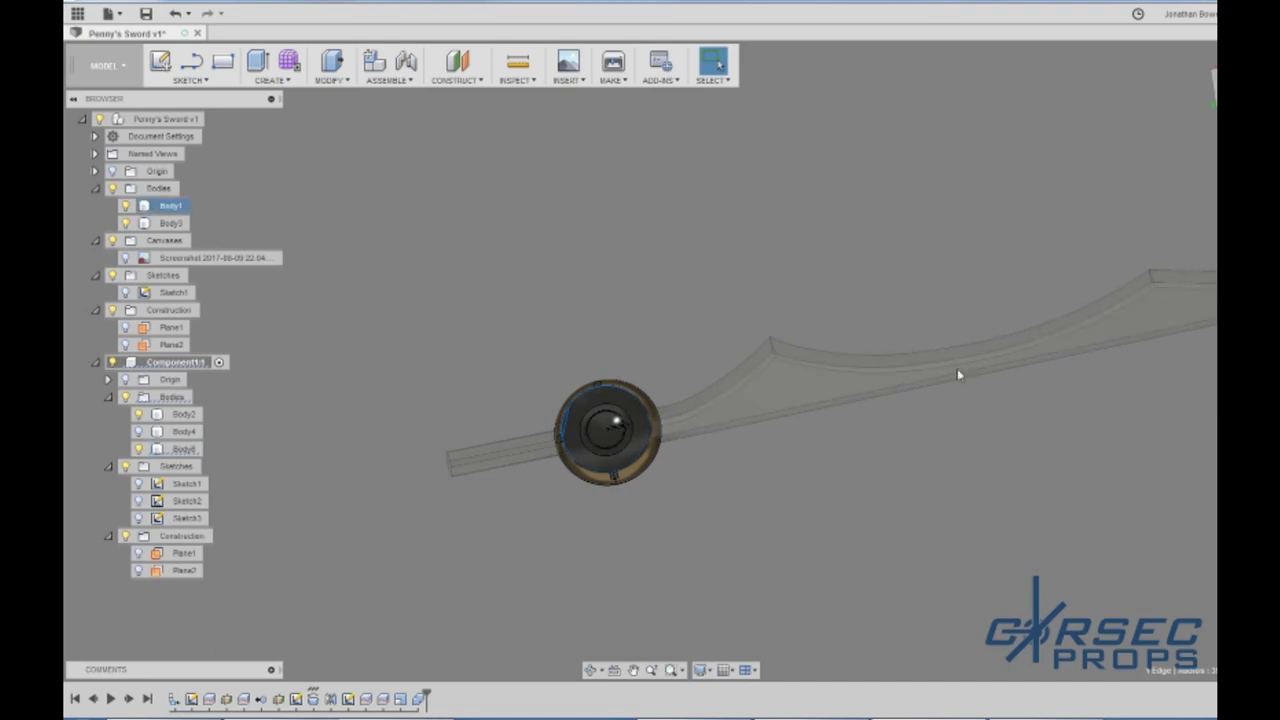